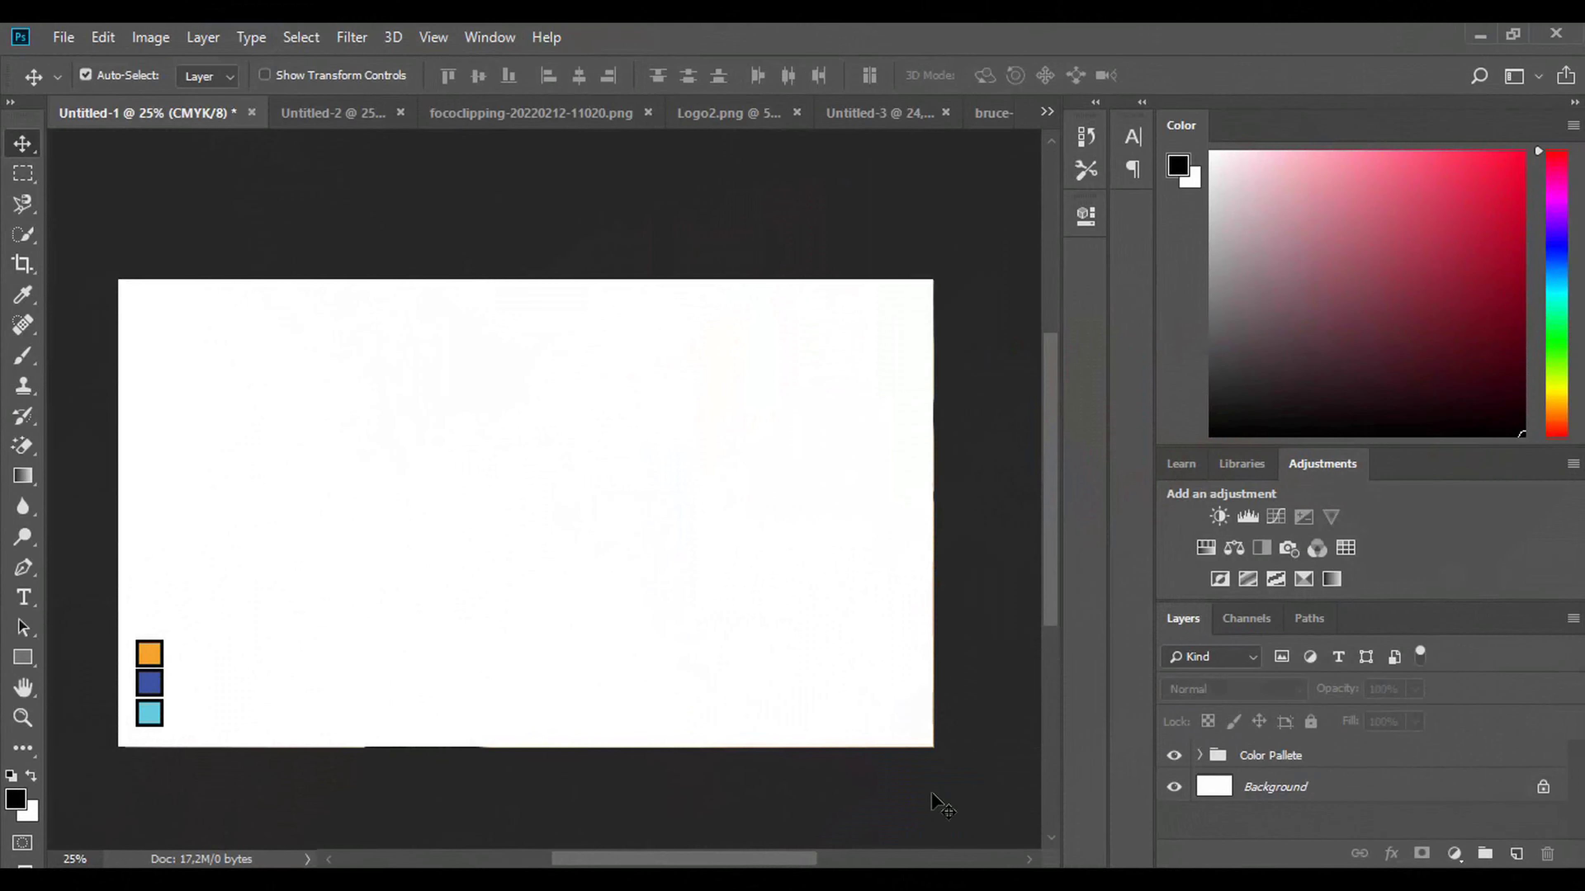
Convert the Background into Layer 0 and add a Gradient Overlay style to it.
{"action": "right_click", "coordinate": [1290, 799]}
{"action": "left_click", "coordinate": [1341, 513]}
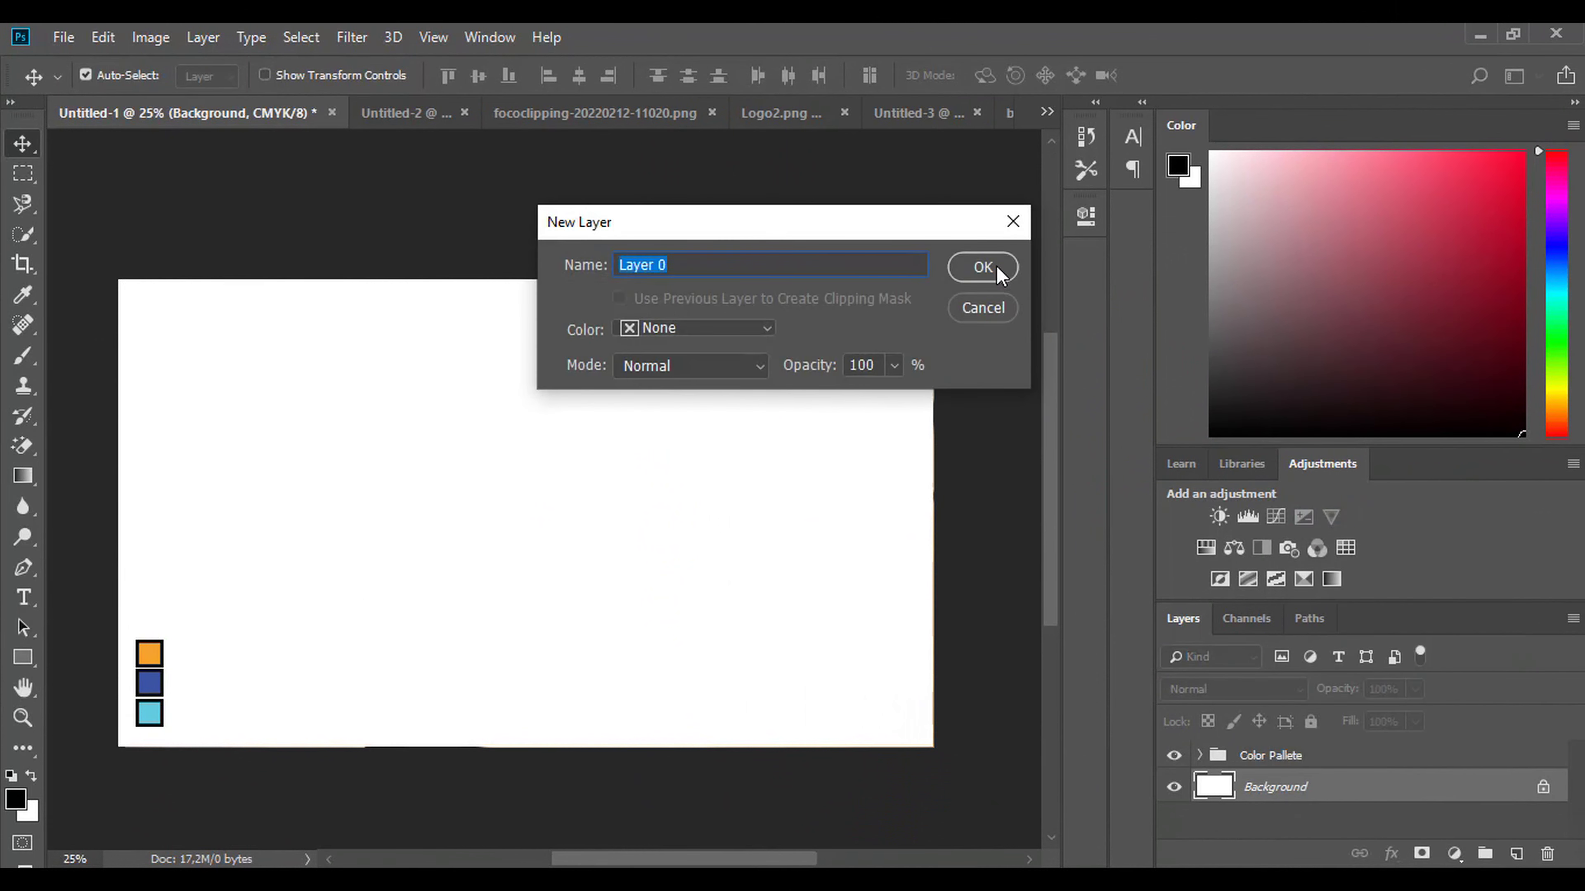
{"action": "left_click", "coordinate": [998, 280]}
{"action": "right_click", "coordinate": [1272, 804]}
{"action": "left_click", "coordinate": [1322, 54]}
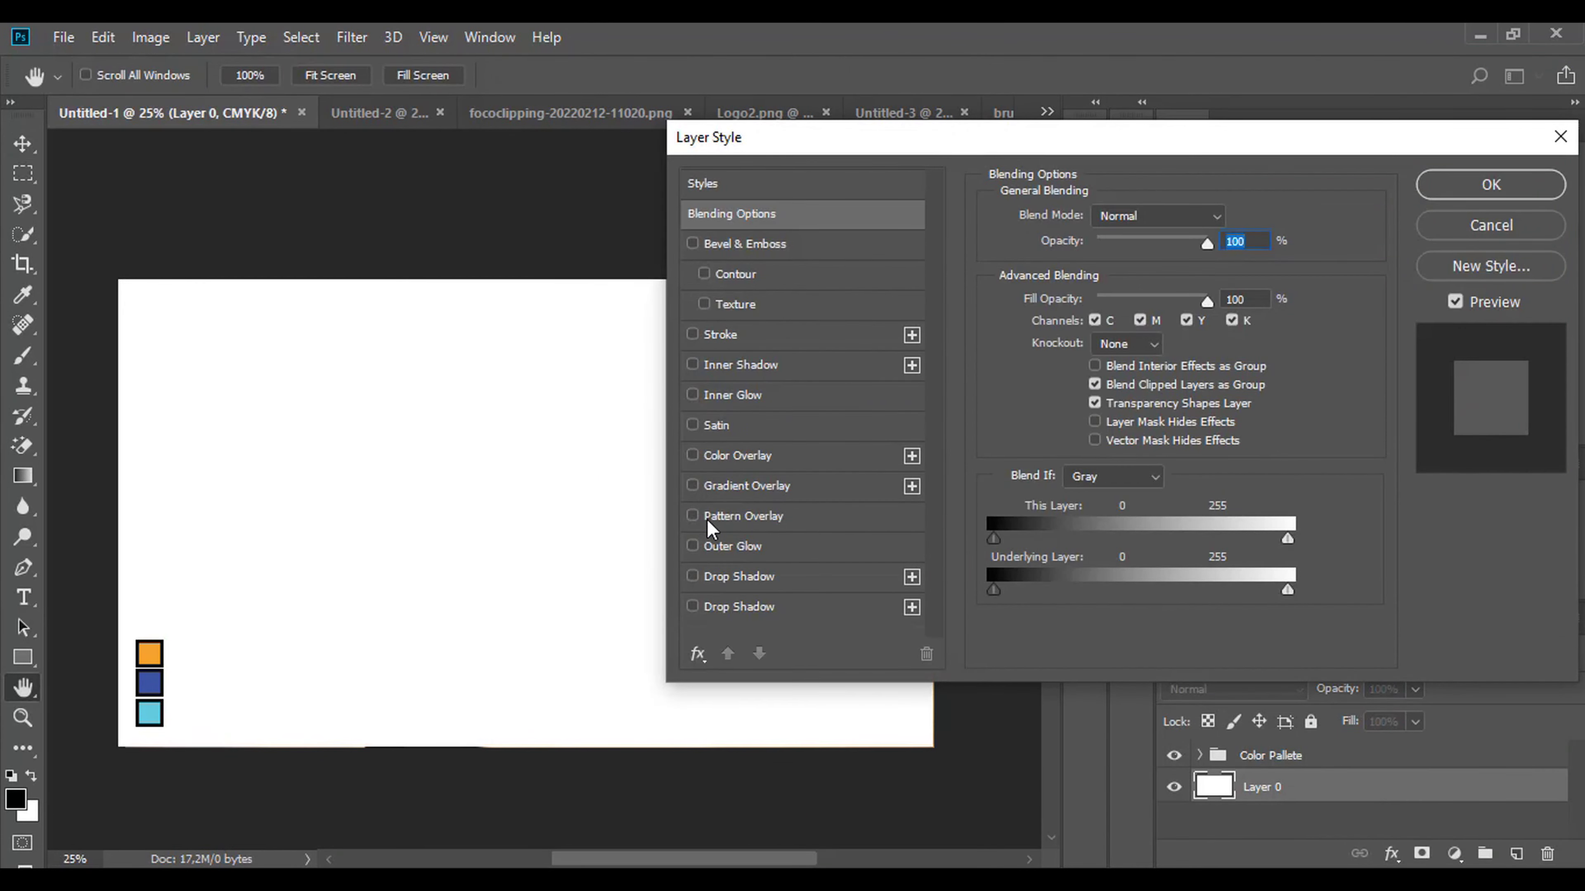
{"action": "left_click", "coordinate": [730, 487]}
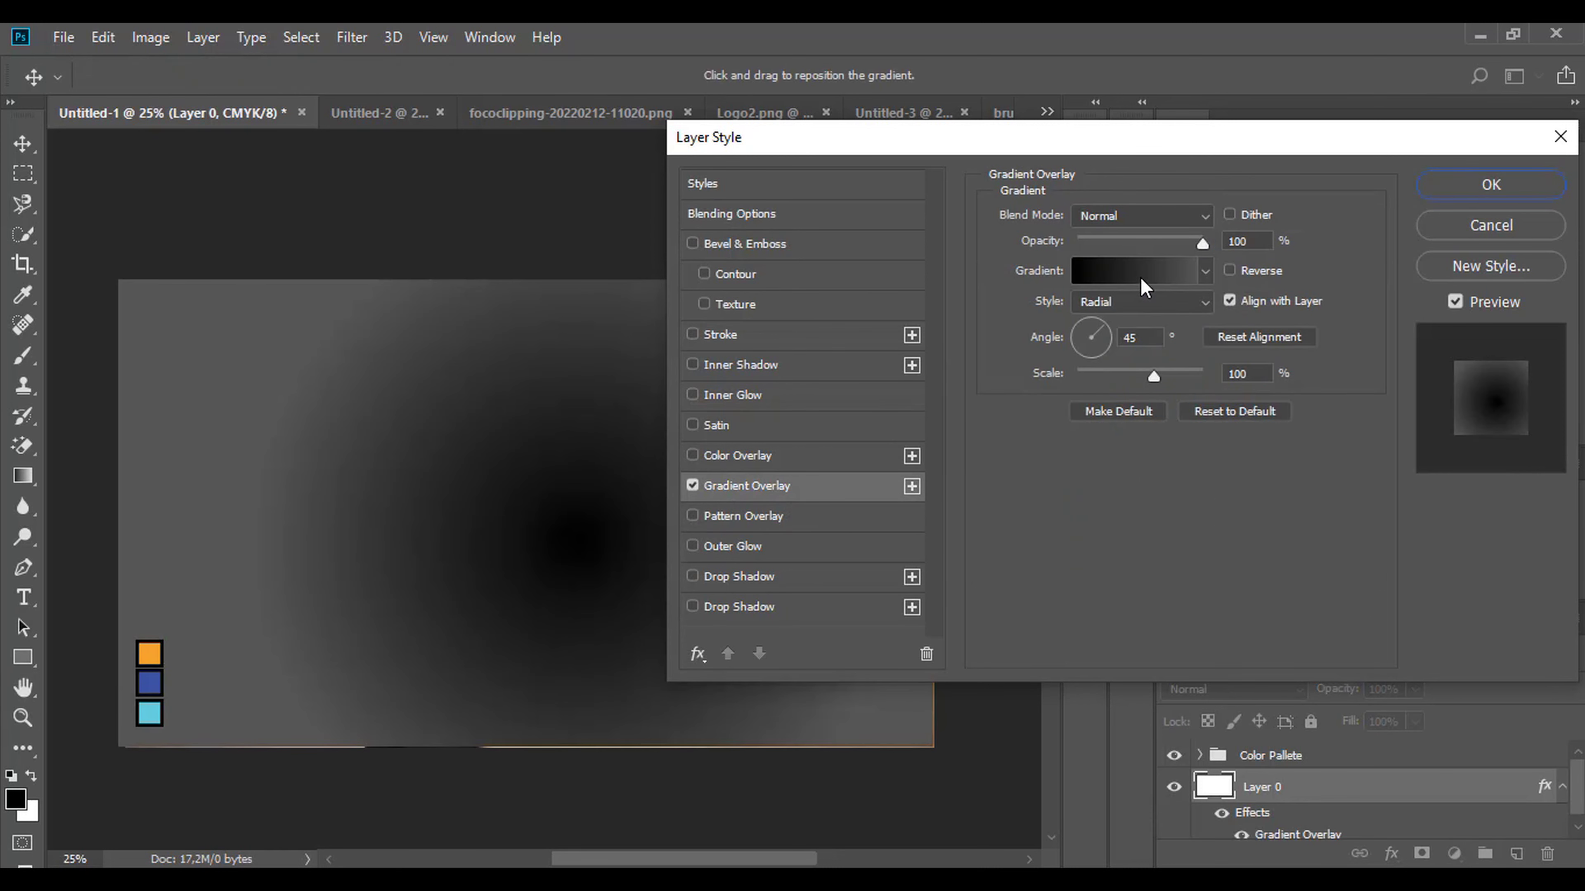
In the Gradient Editor, set the 20% stop to dark grey 181818.
{"action": "left_click", "coordinate": [1144, 287]}
{"action": "left_click", "coordinate": [1077, 535]}
{"action": "left_click", "coordinate": [1168, 535]}
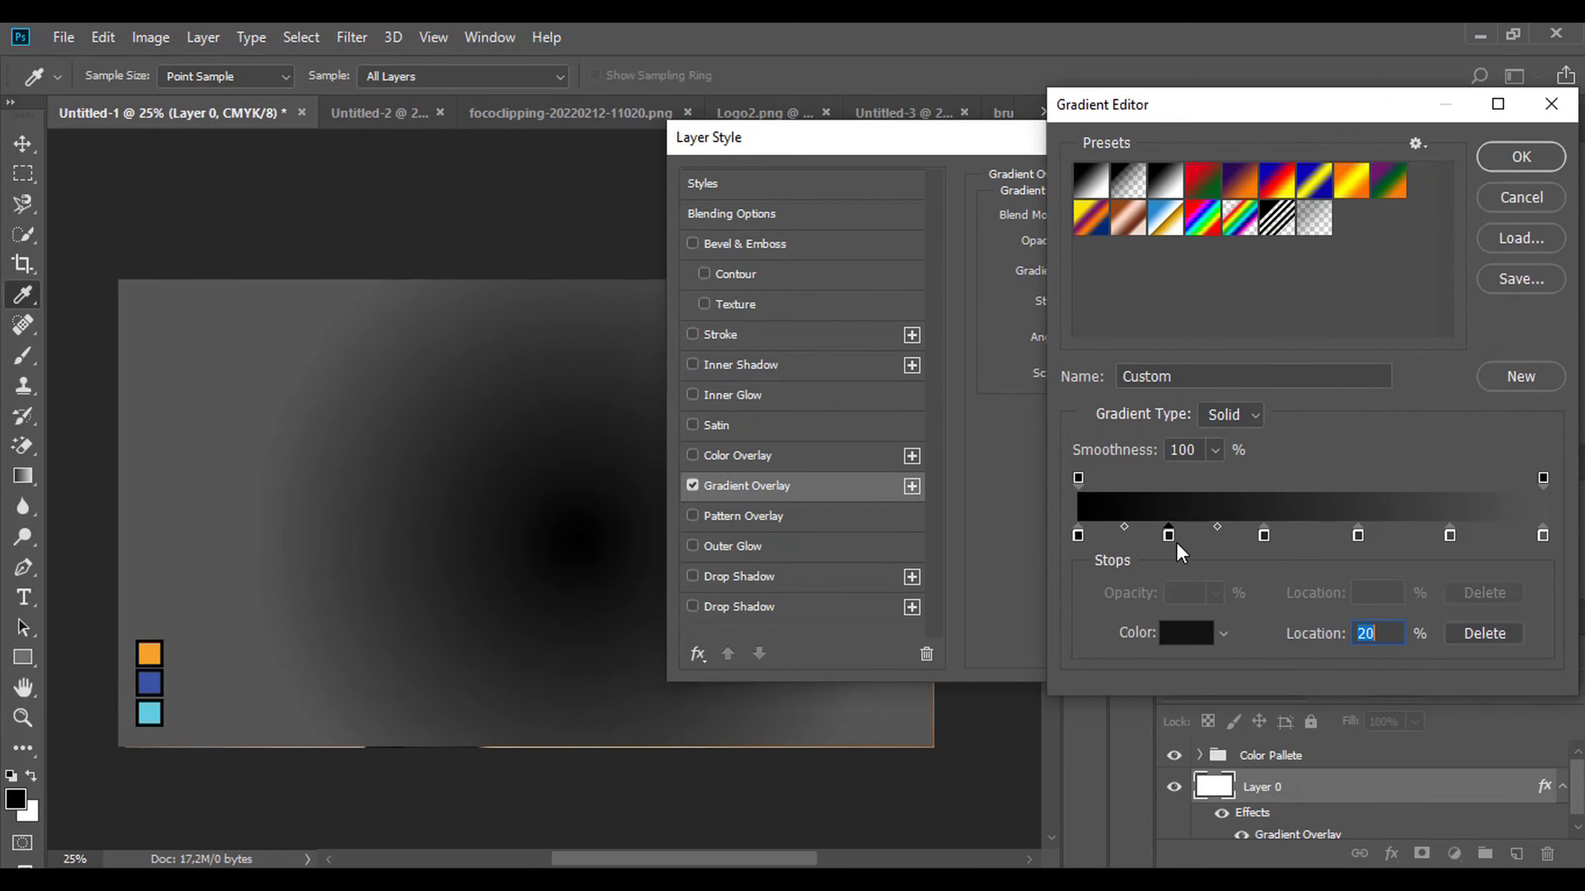
{"action": "left_click", "coordinate": [1185, 633]}
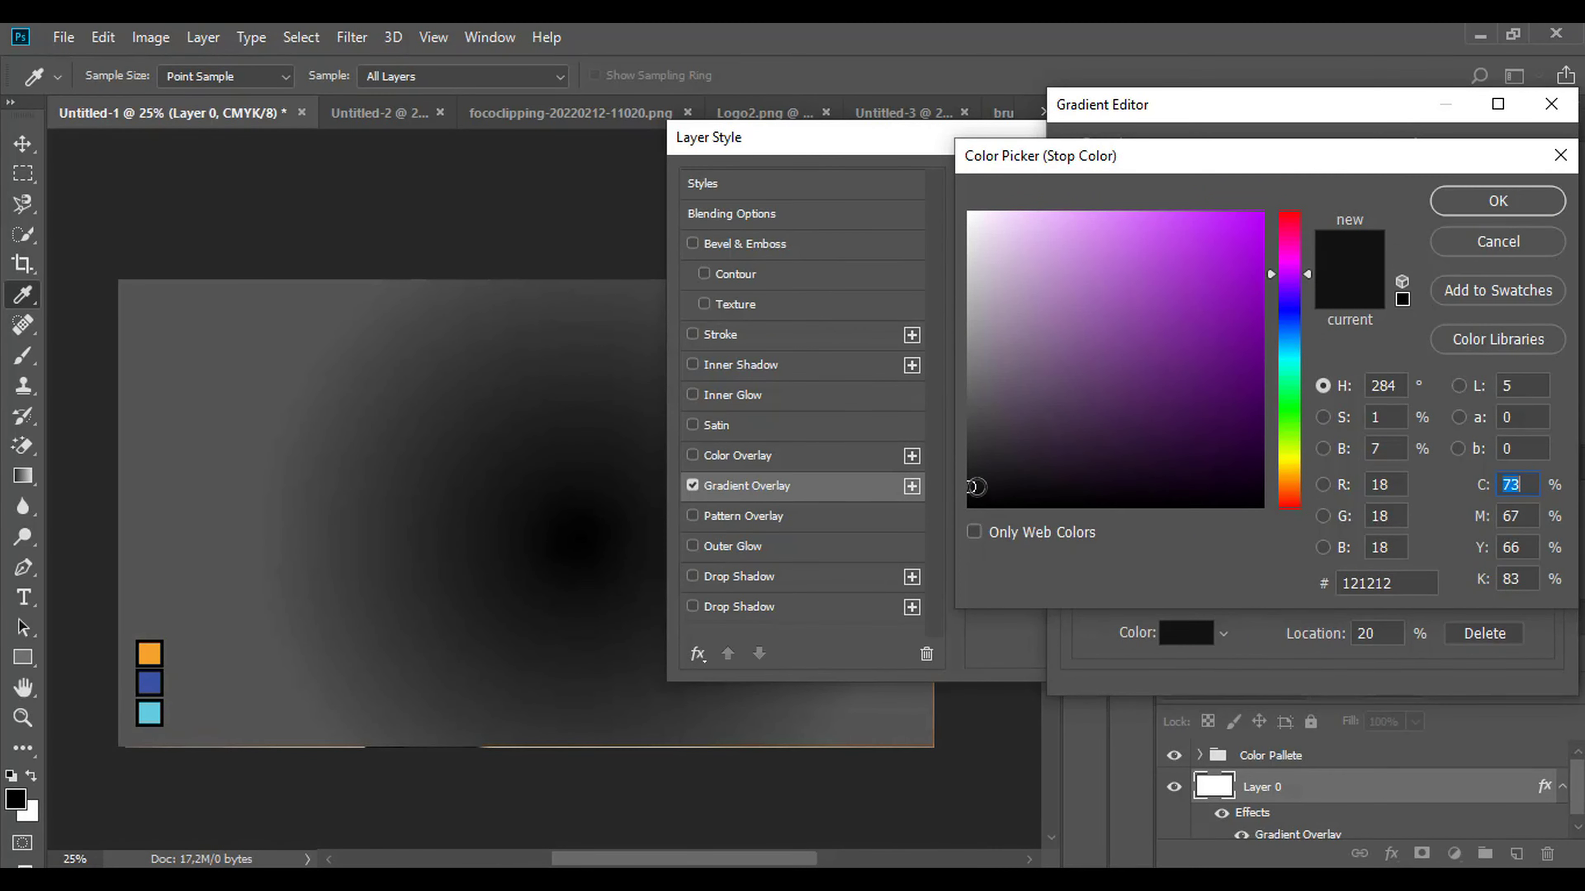
{"action": "mouse_move", "coordinate": [969, 486]}
{"action": "left_mouse_down"}
{"action": "mouse_move", "coordinate": [952, 467]}
{"action": "mouse_move", "coordinate": [942, 486]}
{"action": "left_mouse_up"}
{"action": "mouse_move", "coordinate": [967, 485]}
{"action": "left_mouse_down"}
{"action": "mouse_move", "coordinate": [955, 480]}
{"action": "mouse_move", "coordinate": [969, 479]}
{"action": "left_mouse_up"}
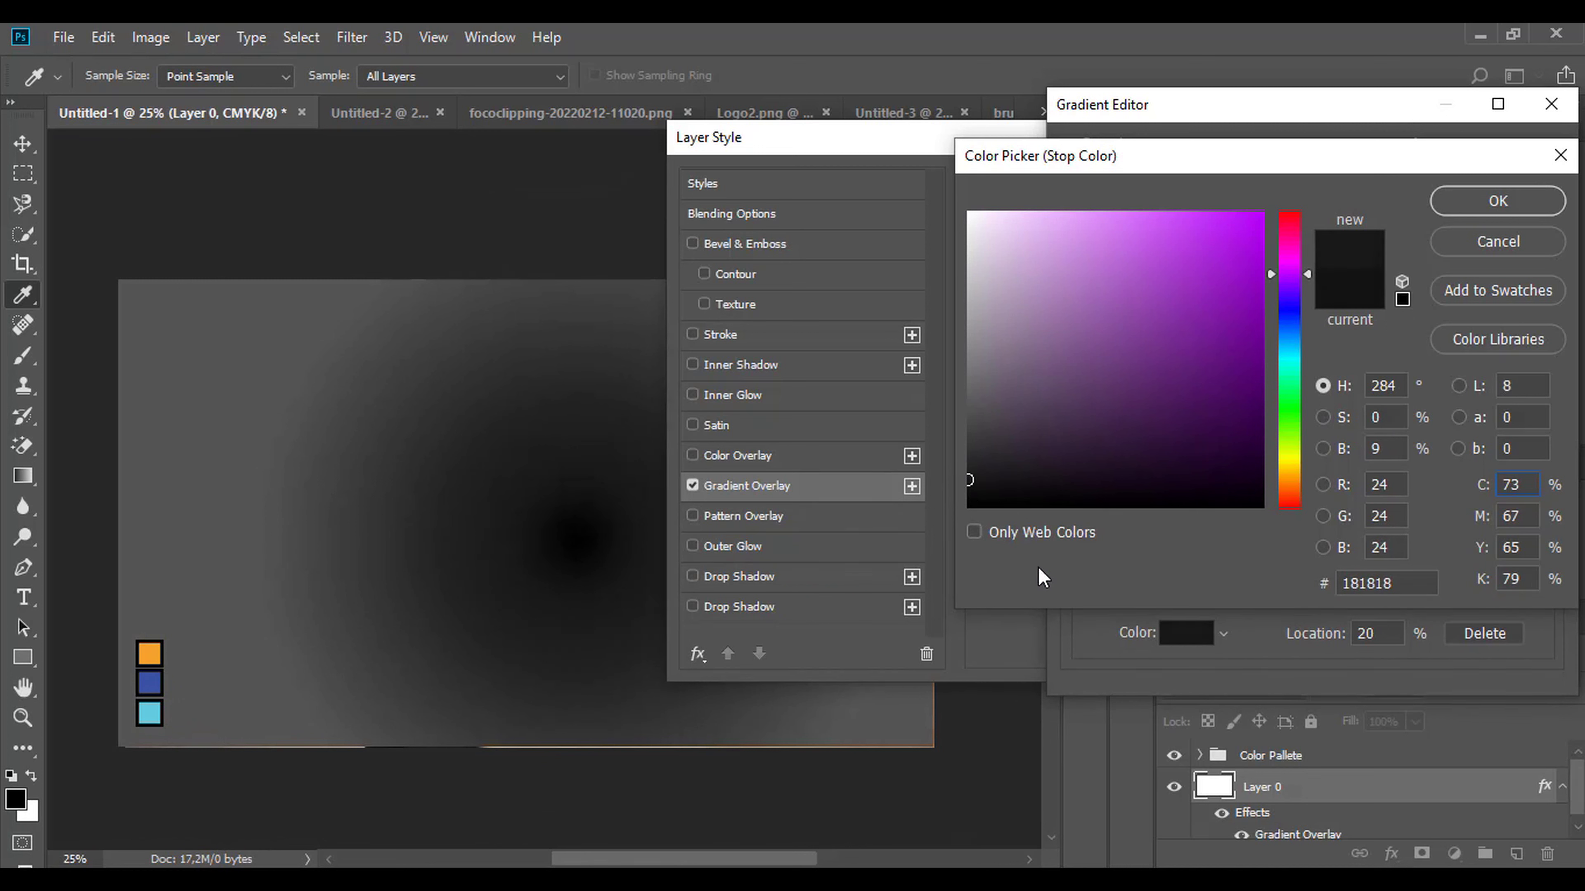
{"action": "left_click", "coordinate": [1497, 201]}
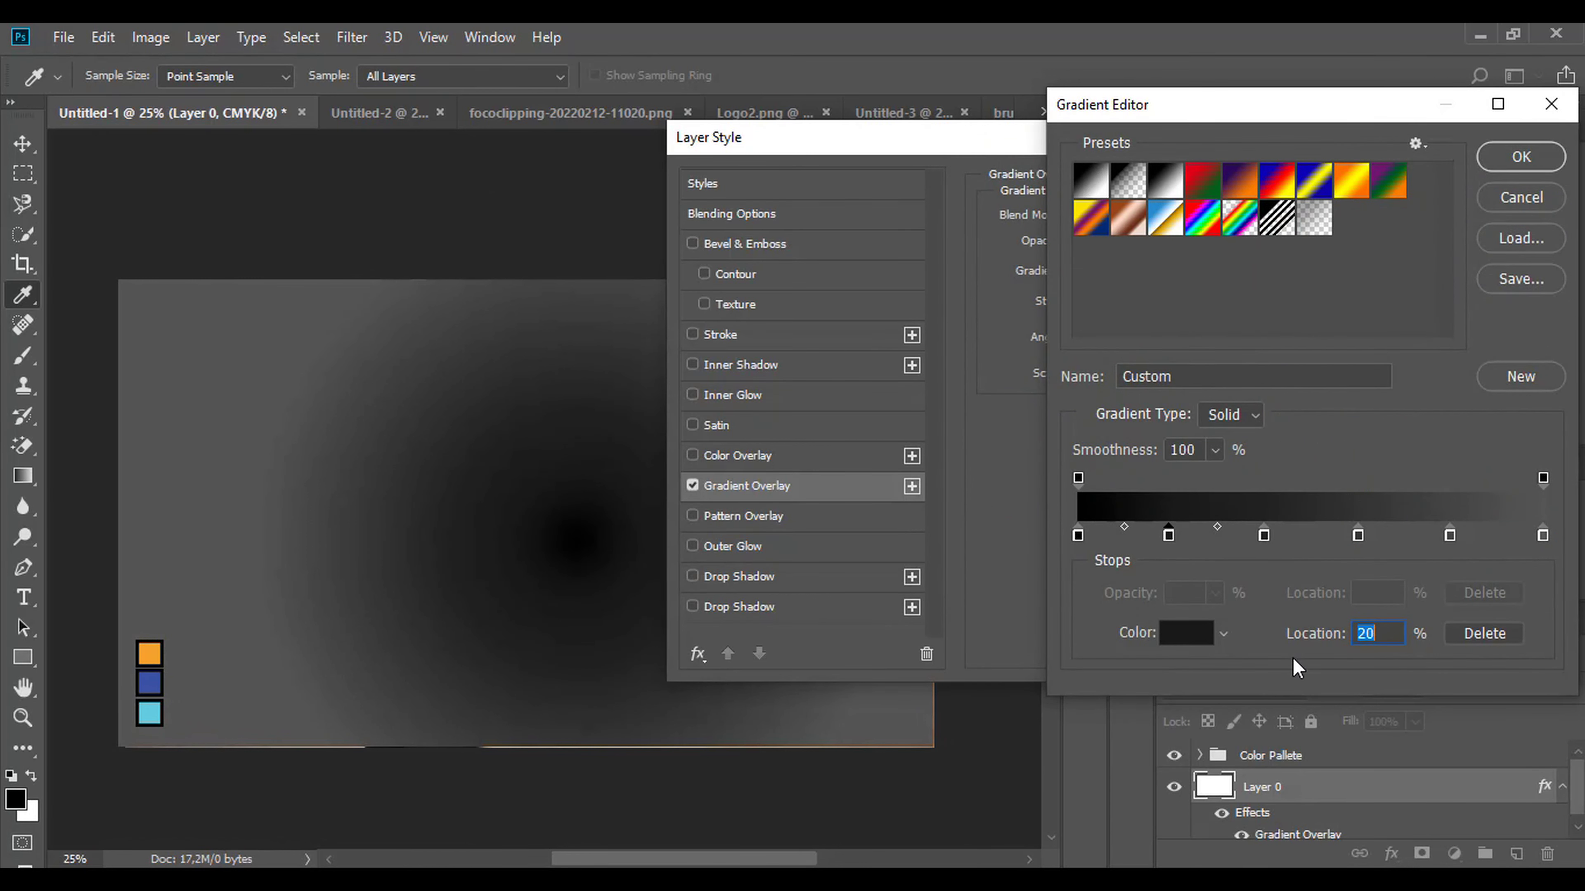
Set the 40% and 60% gradient stops to progressively lighter greys.
{"action": "left_click", "coordinate": [1263, 535]}
{"action": "left_click", "coordinate": [1185, 632]}
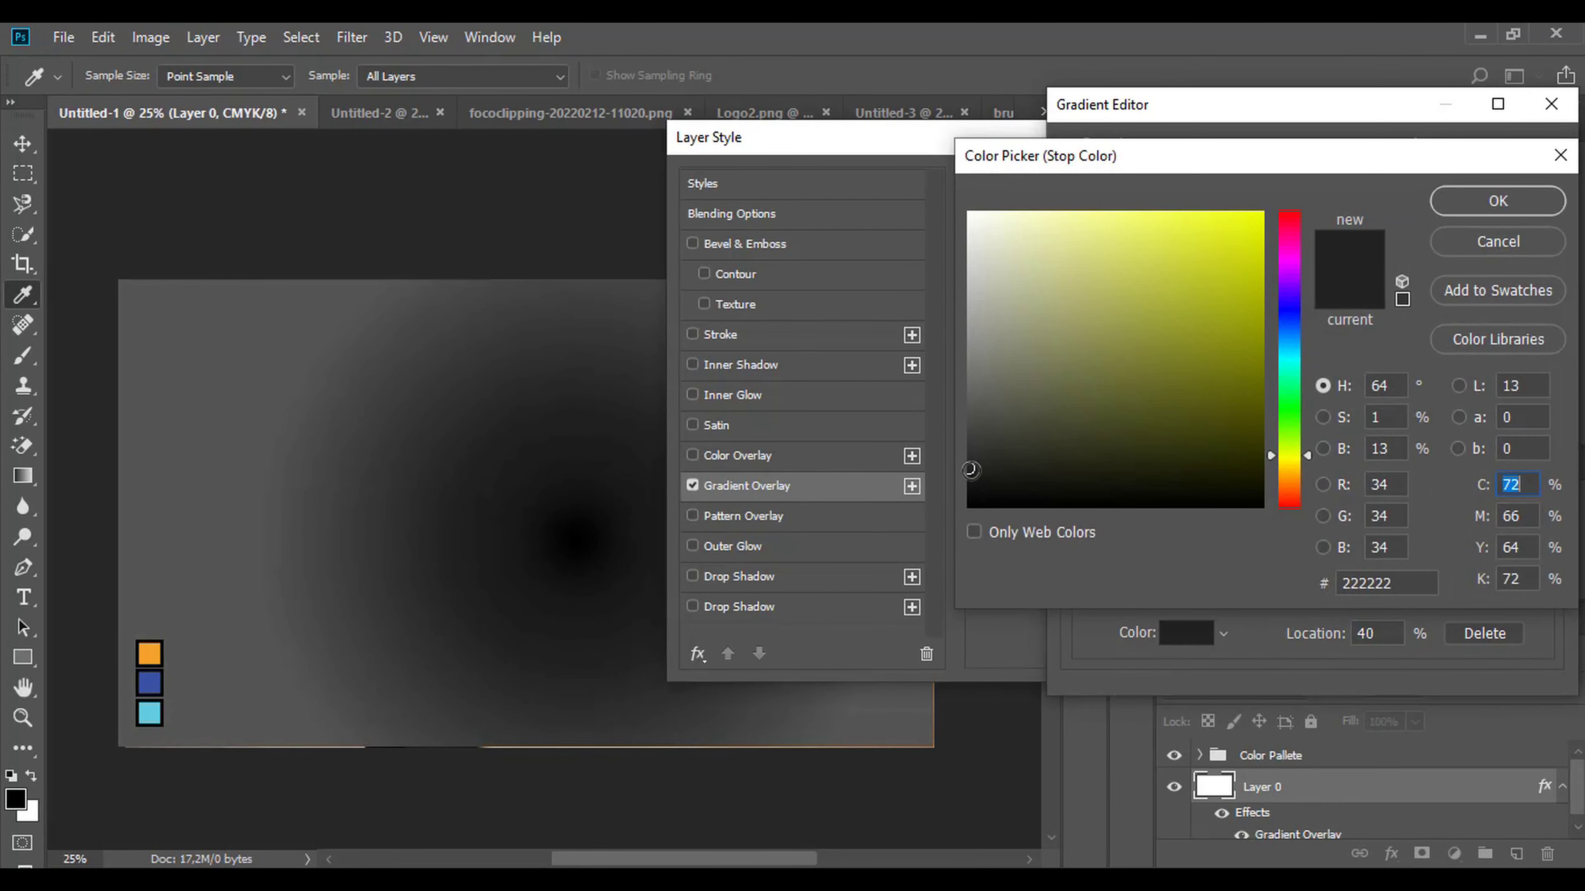
{"action": "left_click", "coordinate": [1497, 201]}
{"action": "left_click", "coordinate": [1358, 534]}
{"action": "left_click", "coordinate": [1186, 632]}
{"action": "left_click", "coordinate": [943, 443]}
{"action": "key", "text": "Return"}
Set the 80% stop to lighter grey and 100% to mid grey 5a5a5a, then apply.
{"action": "left_click", "coordinate": [1449, 533]}
{"action": "left_click", "coordinate": [1185, 632]}
{"action": "left_click", "coordinate": [945, 421]}
{"action": "left_click", "coordinate": [1479, 209]}
{"action": "left_click", "coordinate": [1543, 535]}
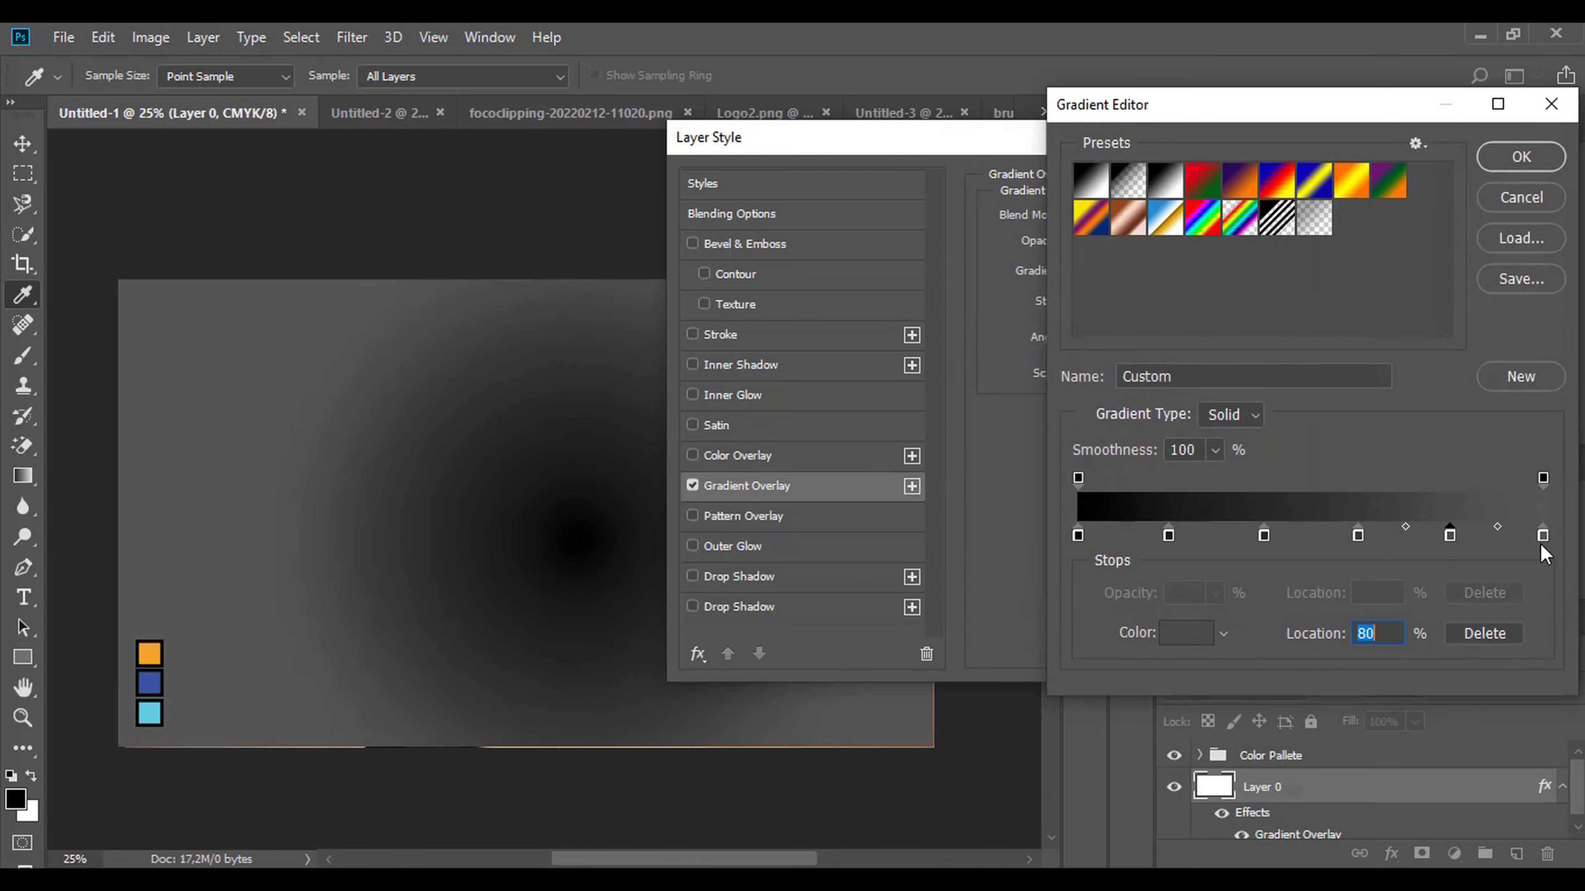
{"action": "left_click", "coordinate": [1078, 534]}
{"action": "left_click", "coordinate": [1540, 536]}
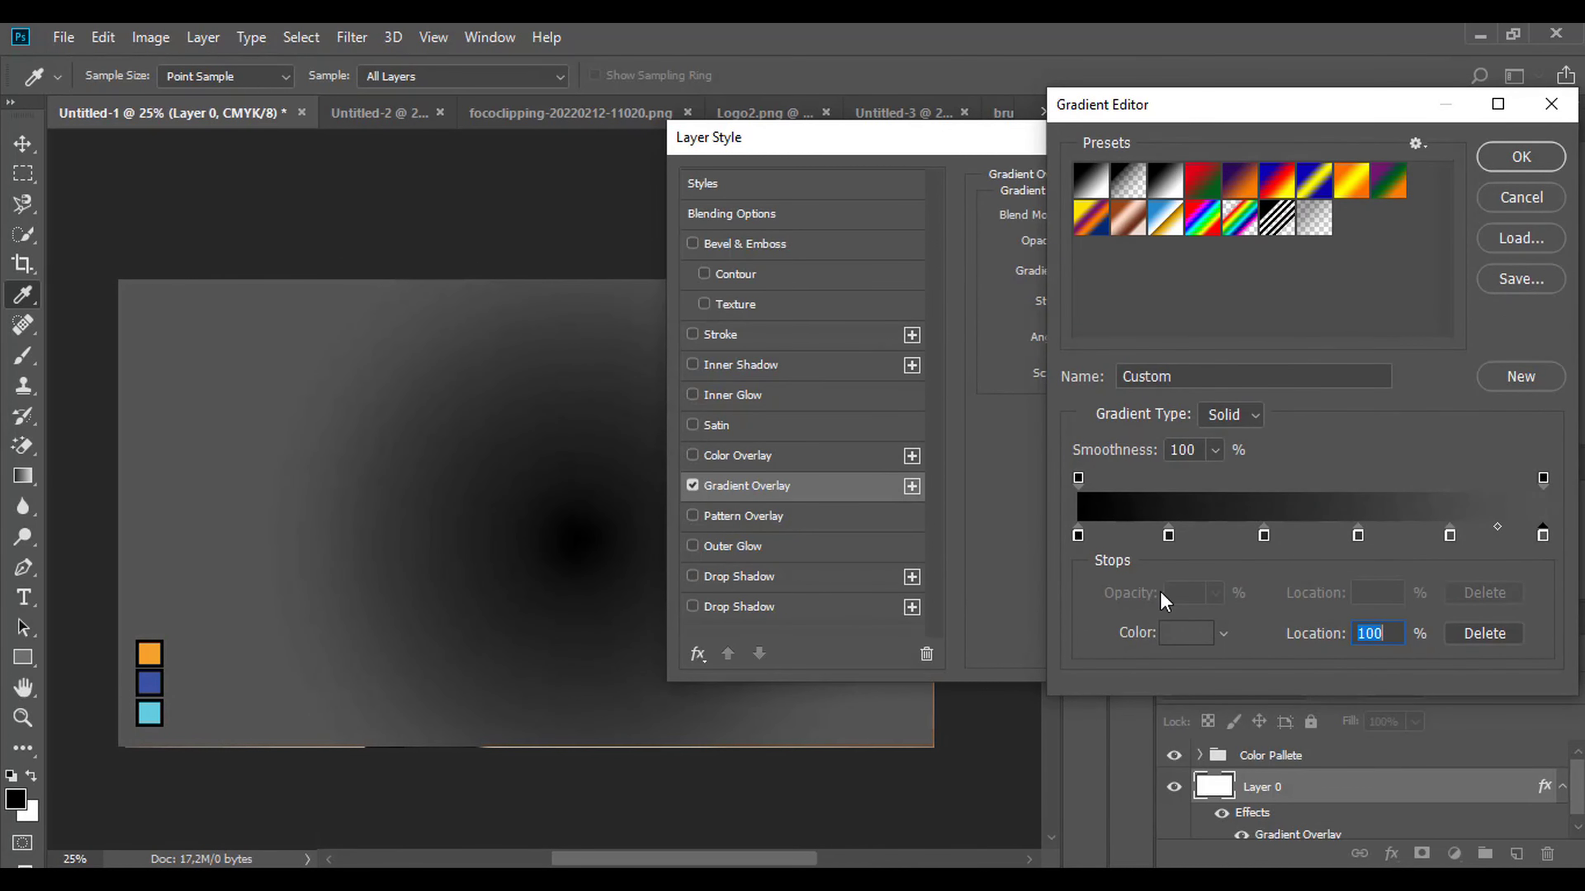
{"action": "left_click", "coordinate": [1185, 632]}
{"action": "left_click", "coordinate": [949, 403]}
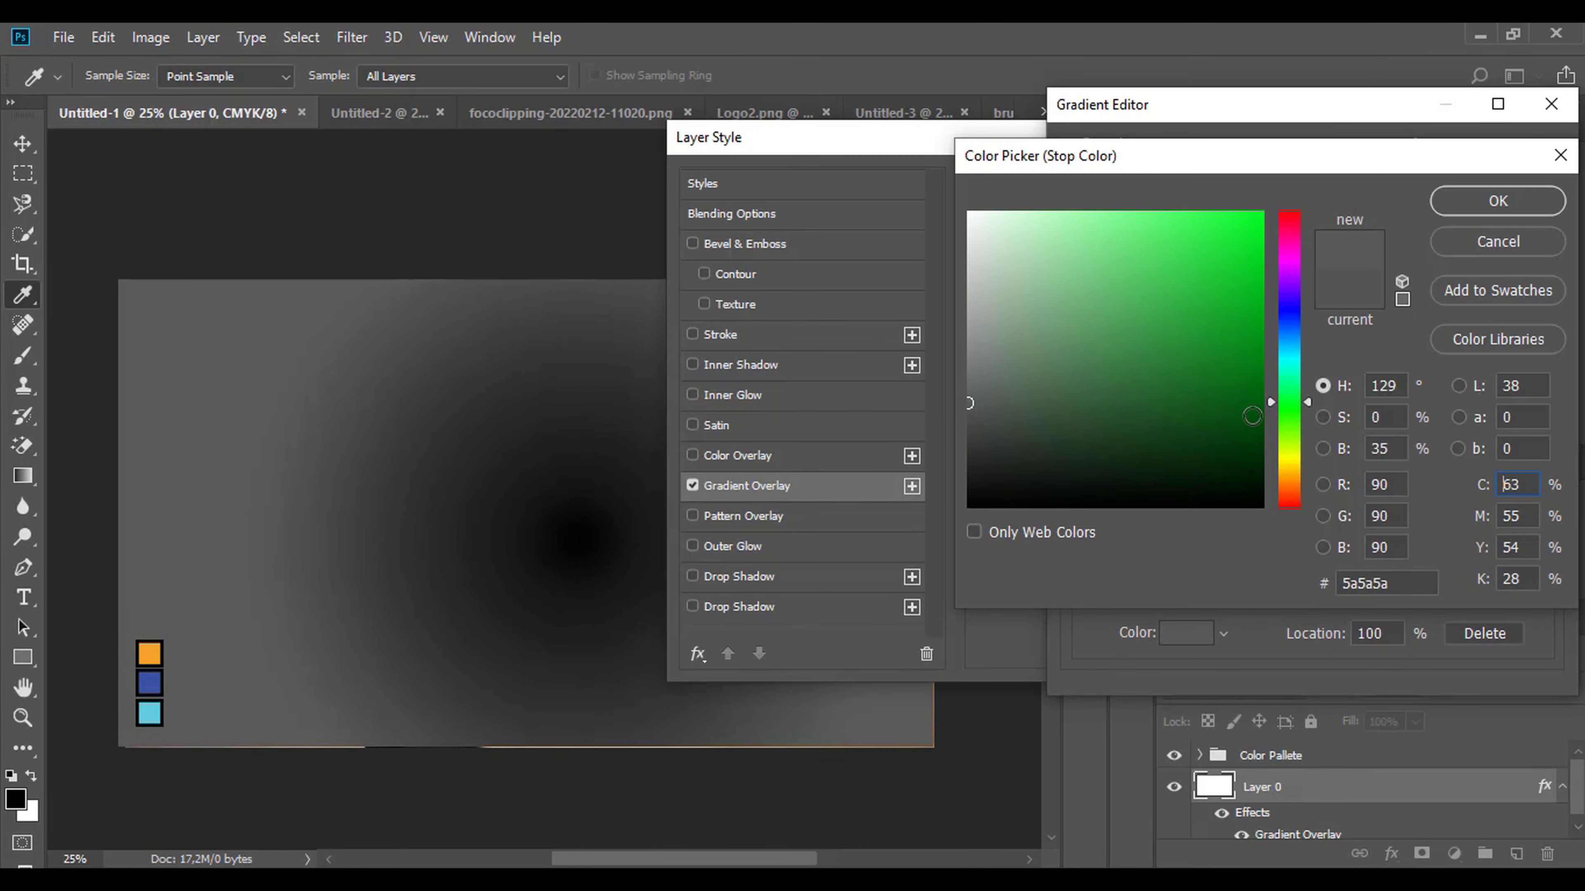
{"action": "left_click", "coordinate": [1516, 208]}
{"action": "left_click", "coordinate": [1516, 153]}
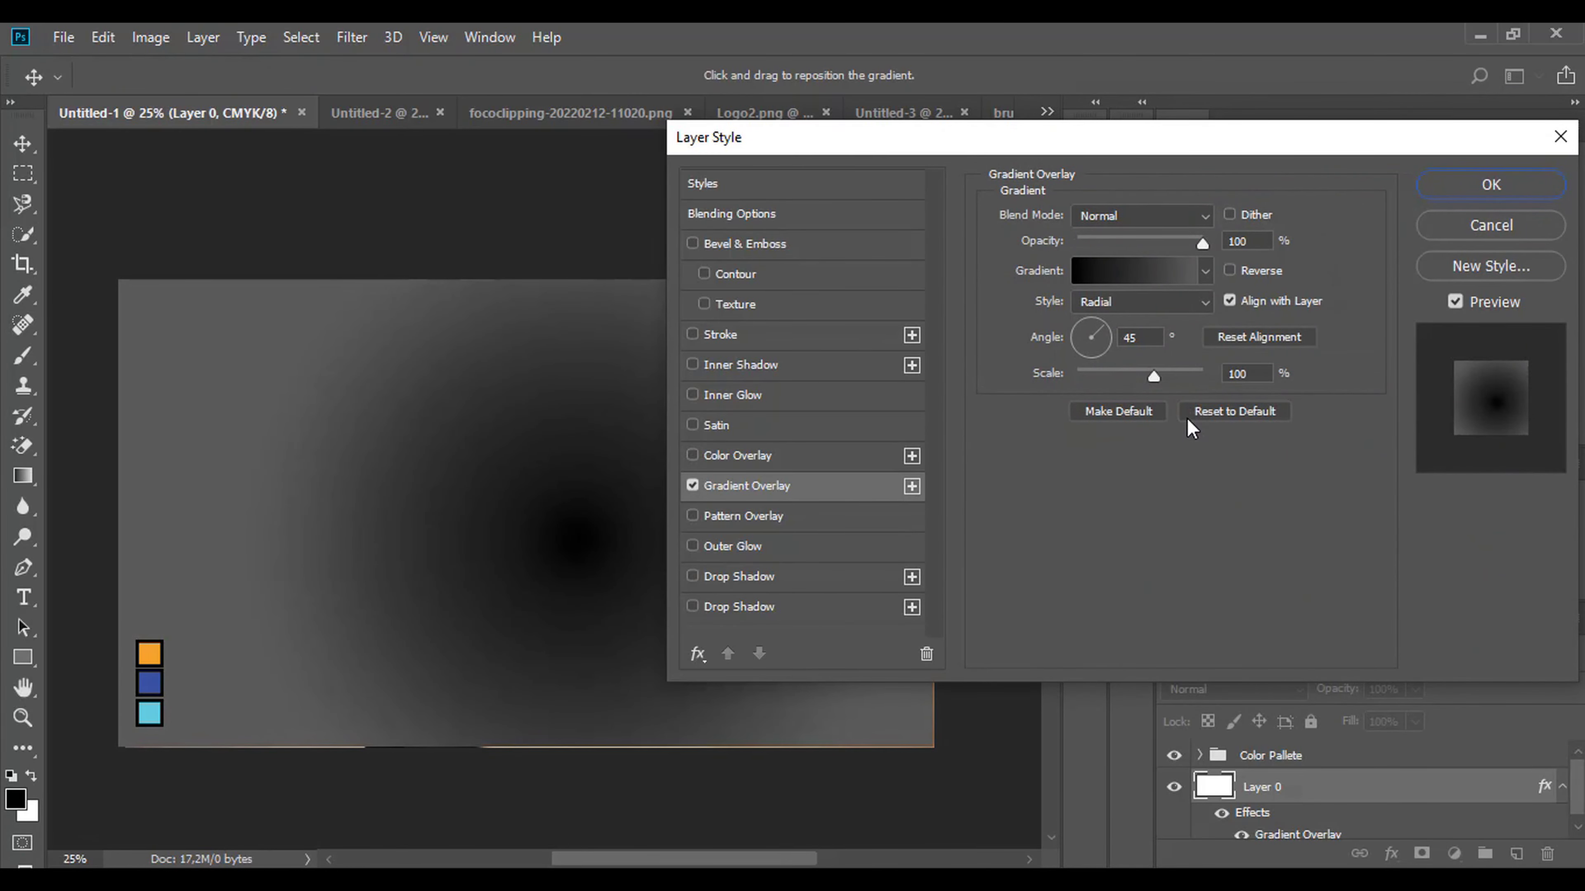
{"action": "left_click", "coordinate": [1490, 186]}
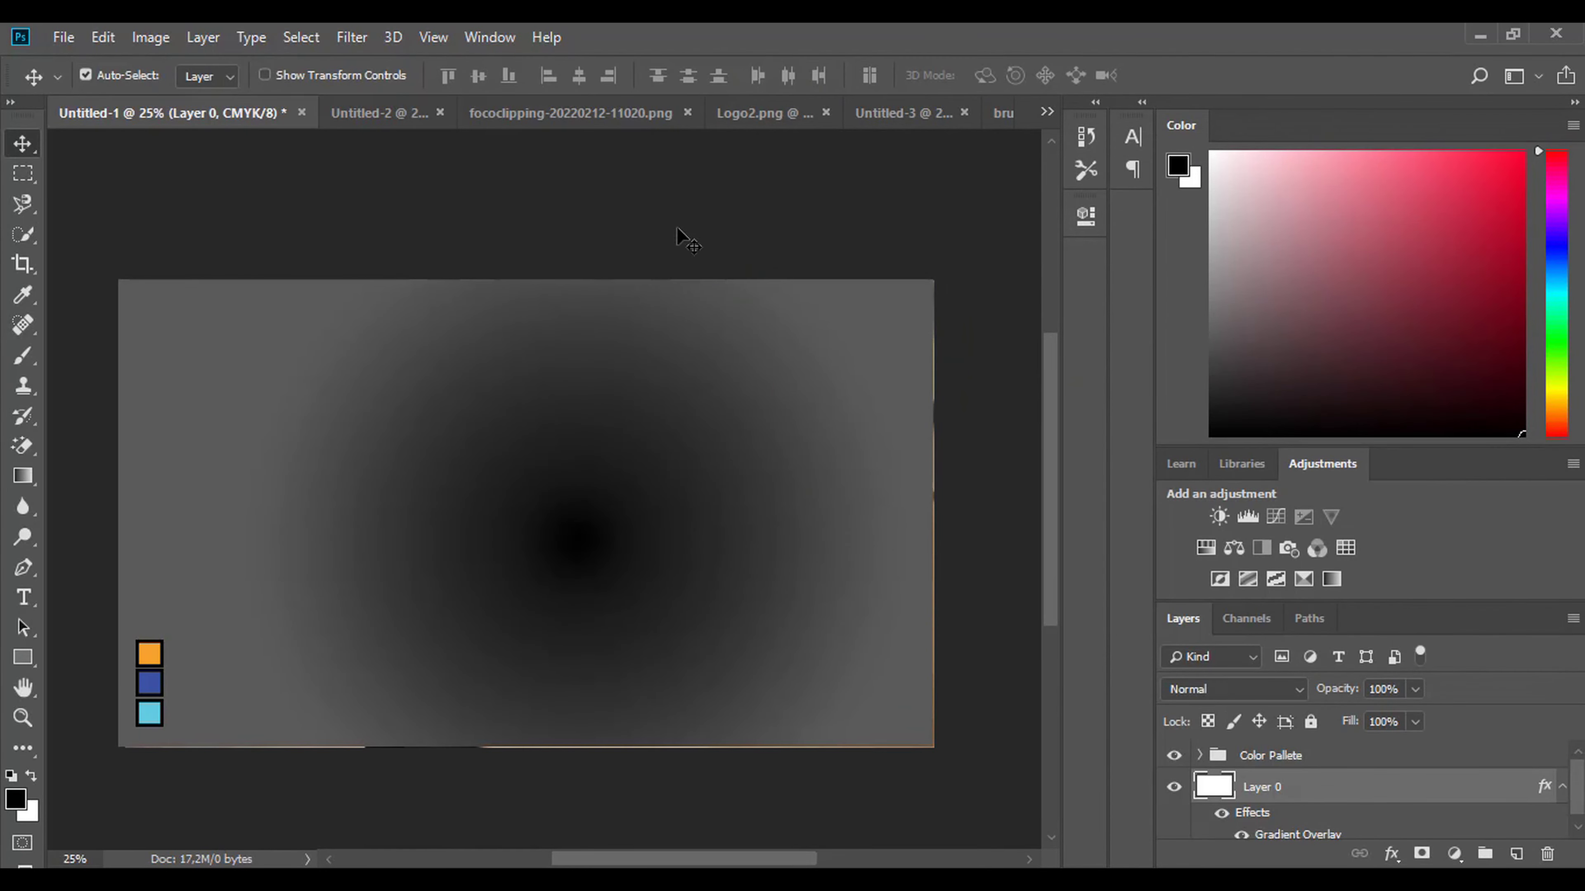
Drag the man's photo in, scale it to about 56% and place it on the bottom edge.
{"action": "left_click", "coordinate": [656, 122]}
{"action": "mouse_move", "coordinate": [619, 248]}
{"action": "left_mouse_down"}
{"action": "mouse_move", "coordinate": [183, 125]}
{"action": "mouse_move", "coordinate": [674, 524]}
{"action": "left_mouse_up"}
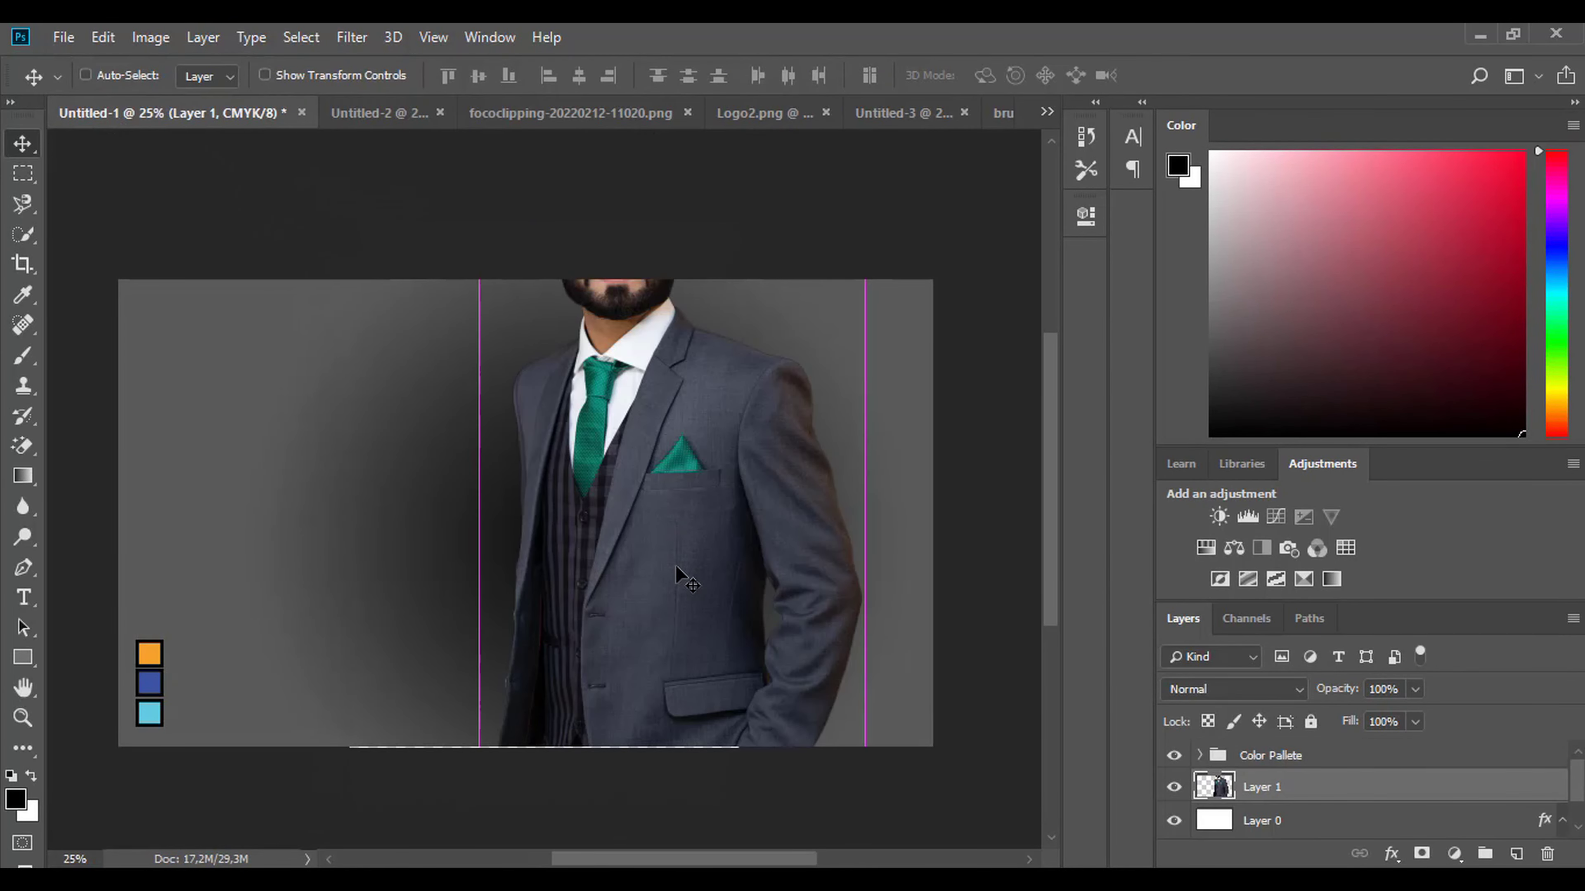
{"action": "key", "text": "ctrl+t"}
{"action": "scroll", "coordinate": [675, 565], "scroll_direction": "up", "scroll_amount": 2}
{"action": "left_click_drag", "start_coordinate": [463, 266], "coordinate": [577, 431]}
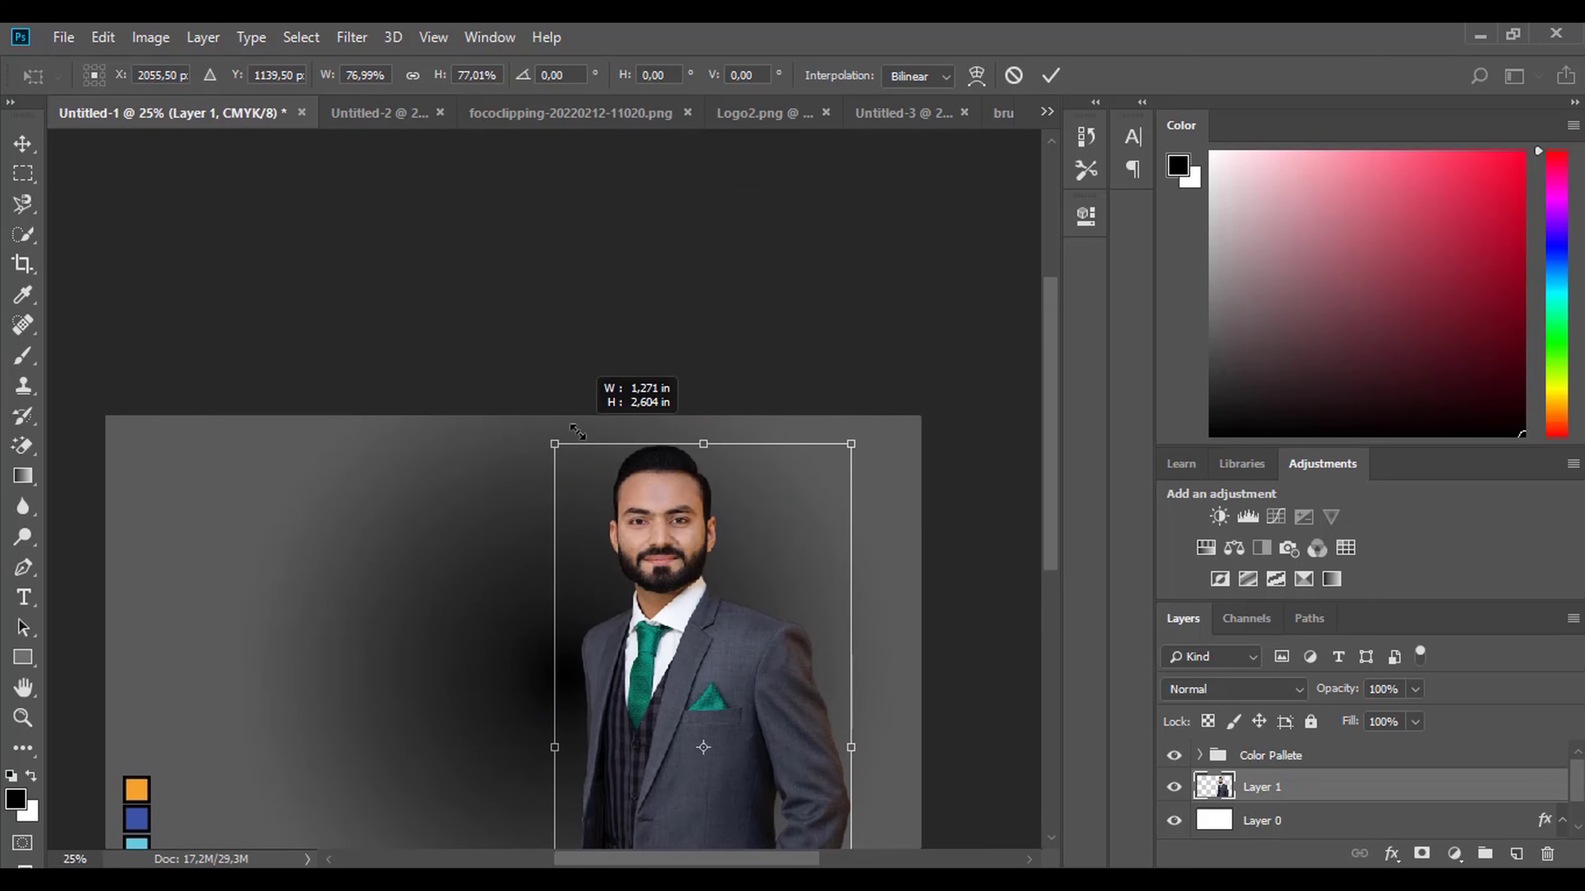
{"action": "scroll", "coordinate": [828, 407], "scroll_direction": "down", "scroll_amount": 5}
{"action": "scroll", "coordinate": [828, 407], "scroll_direction": "right", "scroll_amount": 3}
{"action": "left_click_drag", "start_coordinate": [707, 774], "coordinate": [618, 618]}
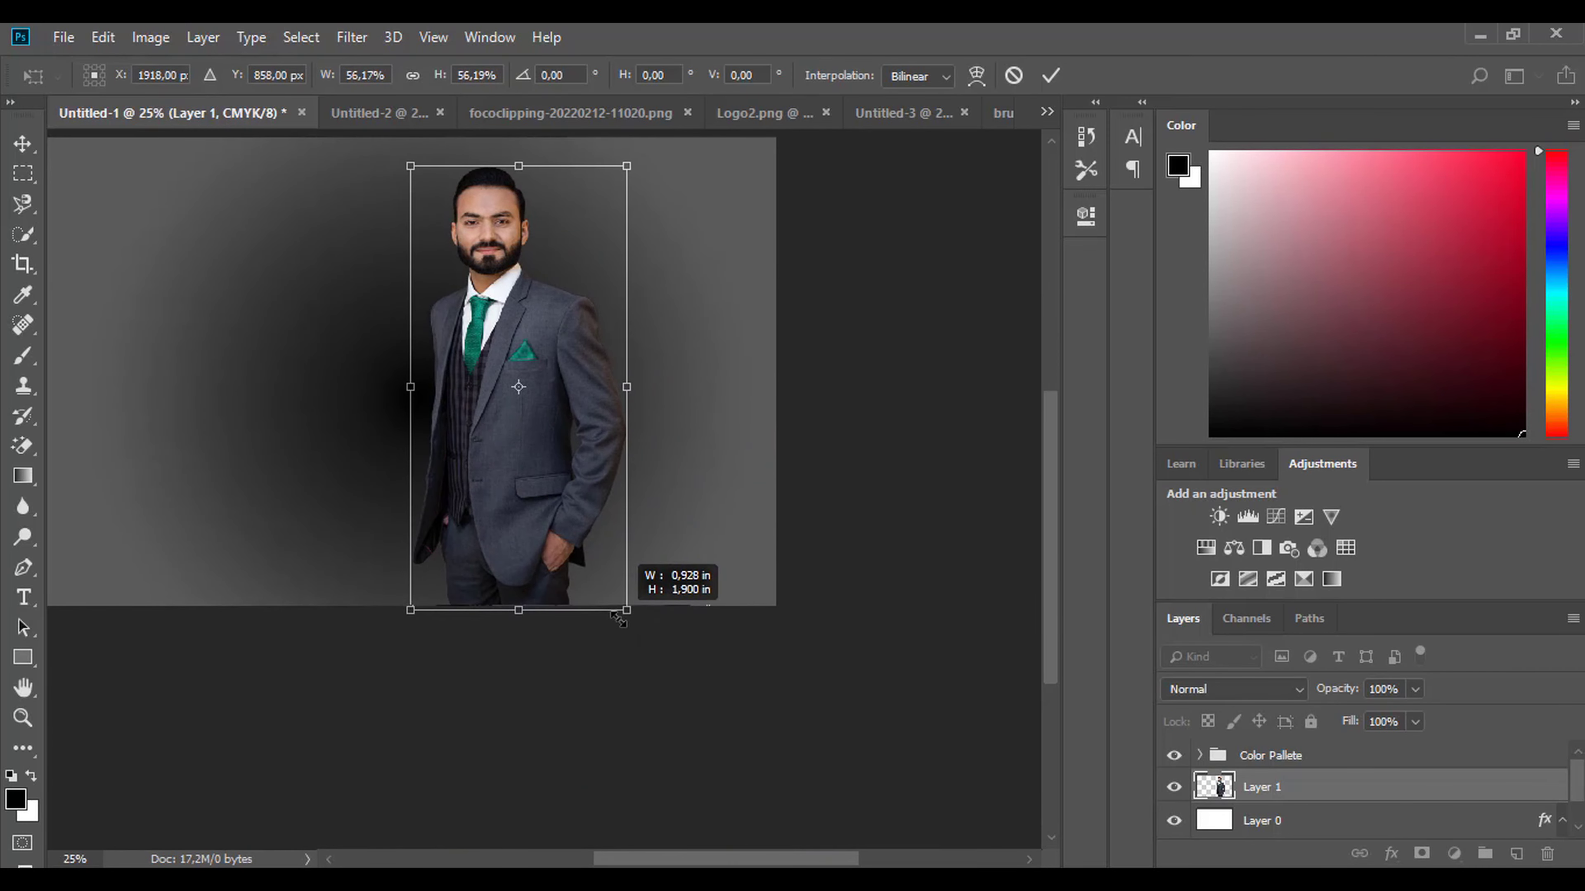
{"action": "left_click_drag", "start_coordinate": [512, 513], "coordinate": [598, 477]}
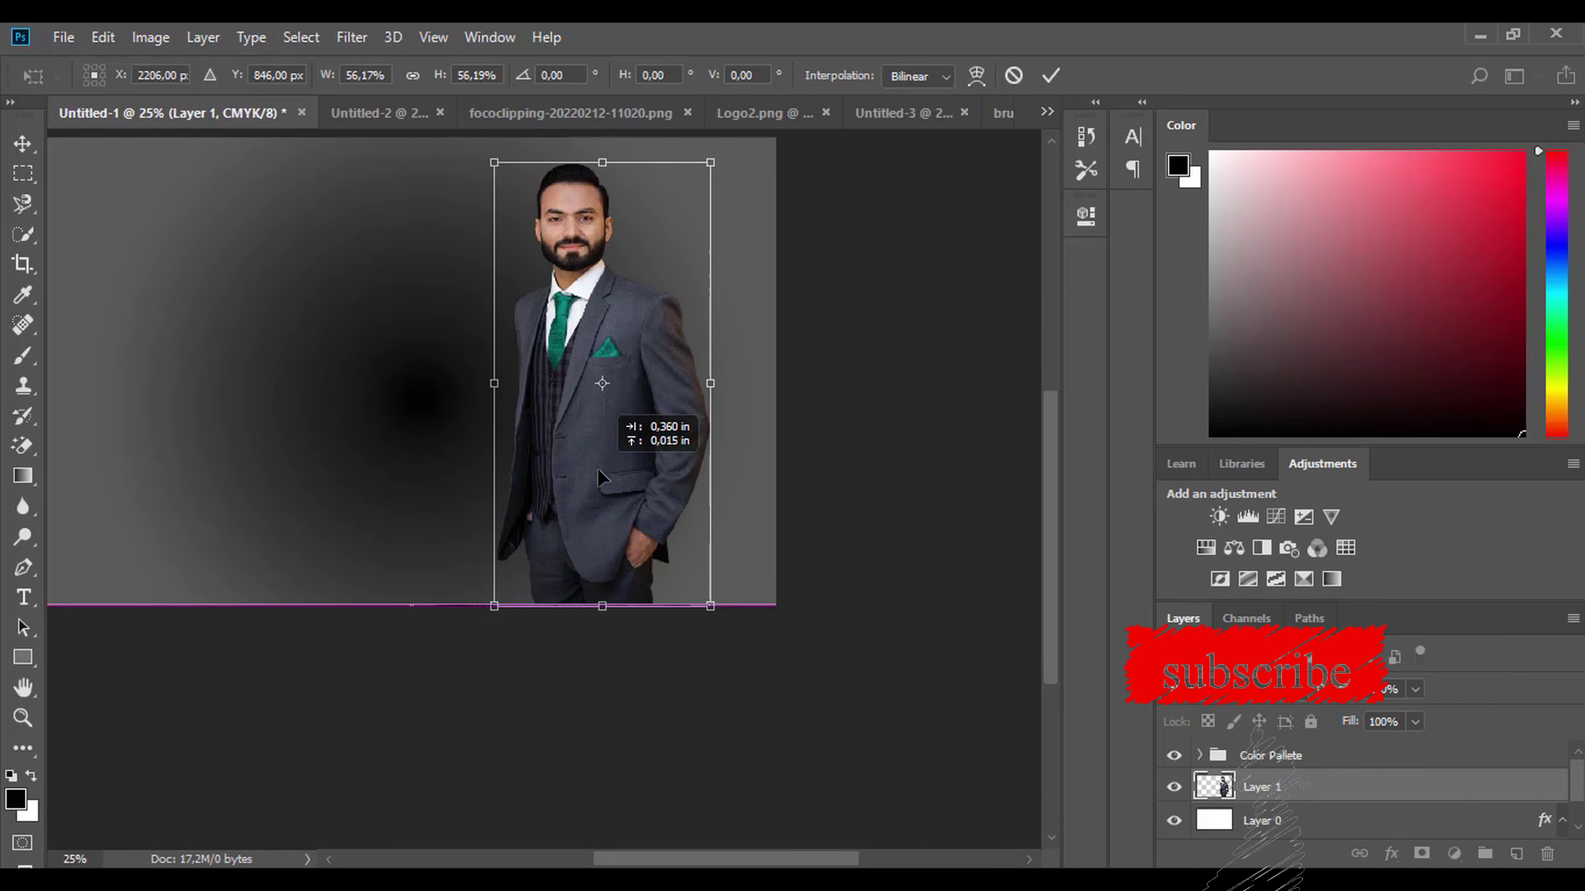
{"action": "key", "text": "Return"}
Reselect the photo layer, Layer 1, and bring up its layer options.
{"action": "left_click", "coordinate": [894, 530]}
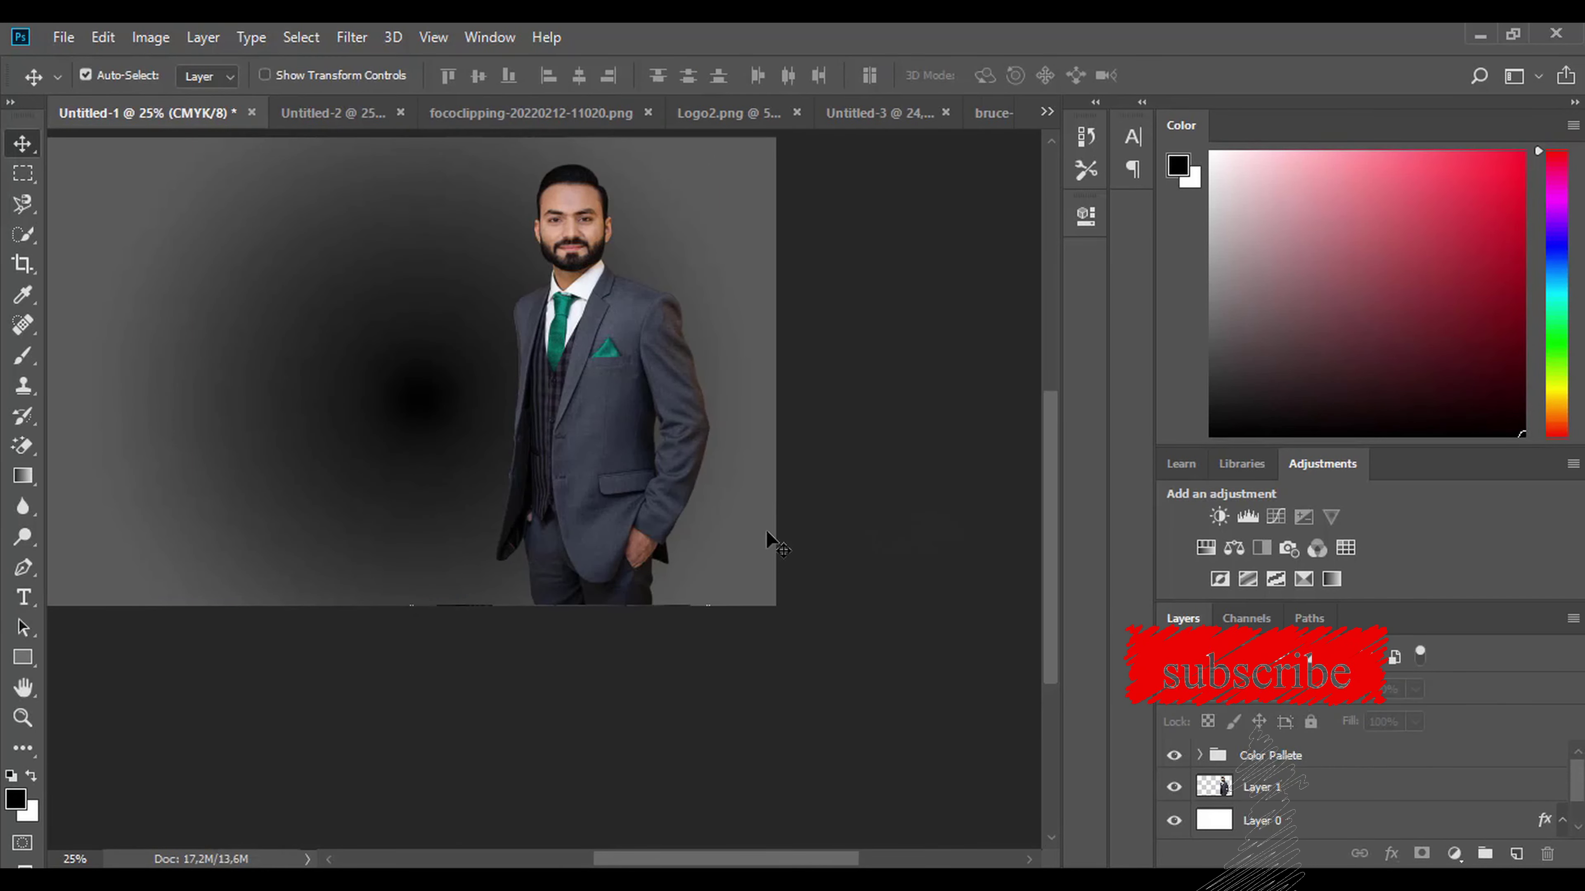
{"action": "scroll", "coordinate": [893, 534], "scroll_direction": "up", "scroll_amount": 1}
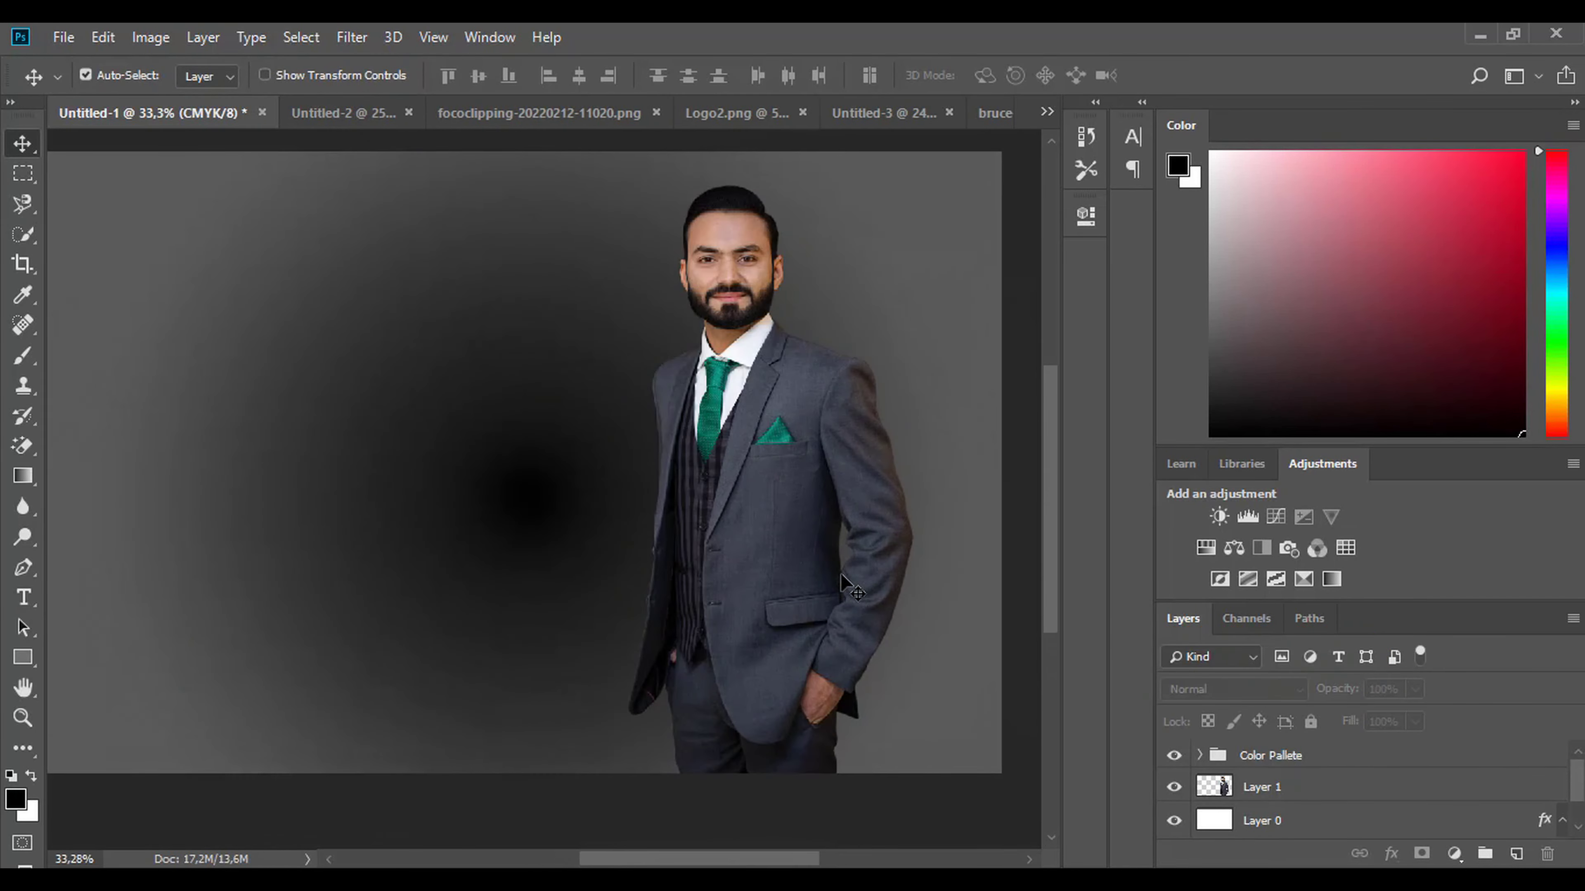
{"action": "left_click", "coordinate": [840, 574]}
{"action": "right_click", "coordinate": [973, 437]}
{"action": "key", "text": "Escape"}
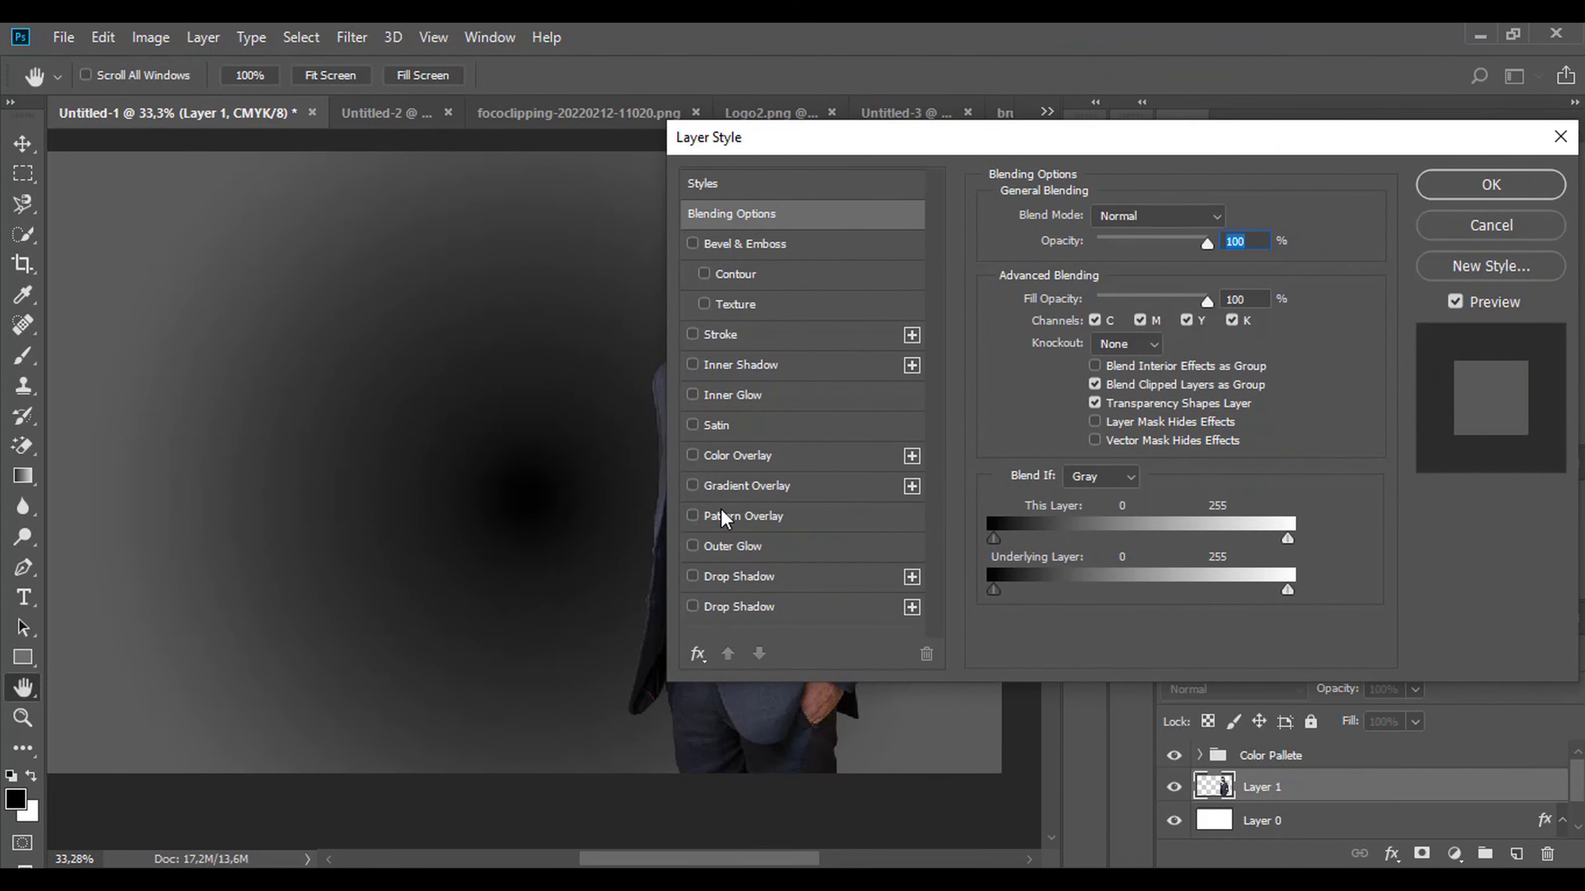
Try an Outer Glow on Layer 1, toggling solid and gradient glow, then cancel it.
{"action": "left_click", "coordinate": [748, 545]}
{"action": "mouse_move", "coordinate": [980, 145]}
{"action": "left_mouse_down"}
{"action": "mouse_move", "coordinate": [1165, 157]}
{"action": "mouse_move", "coordinate": [1014, 128]}
{"action": "mouse_move", "coordinate": [1071, 140]}
{"action": "left_mouse_up"}
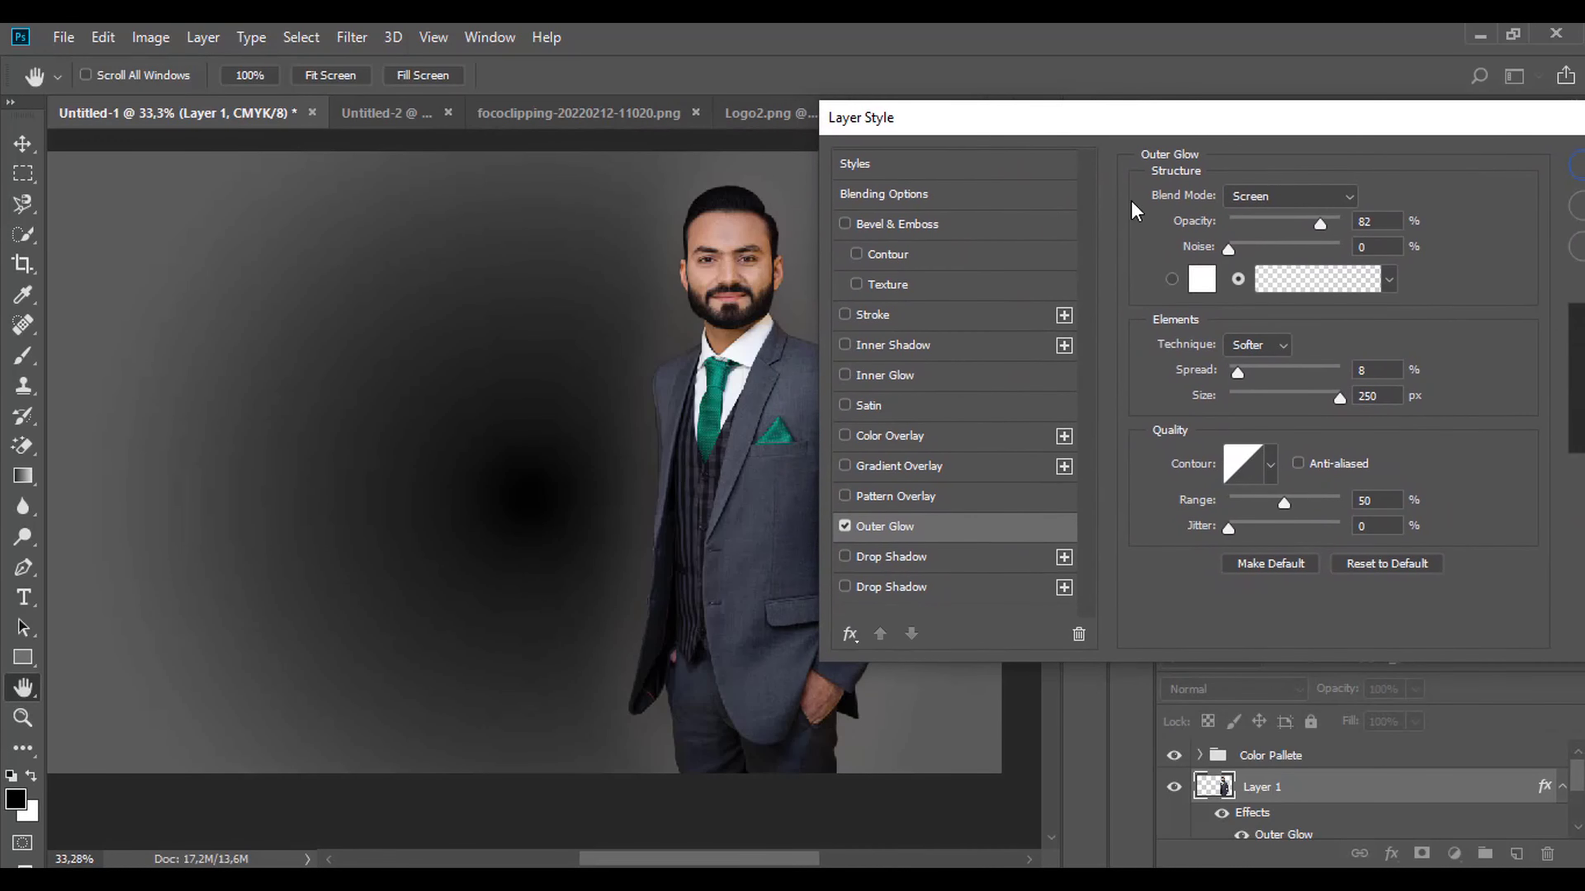
{"action": "left_click", "coordinate": [1171, 279]}
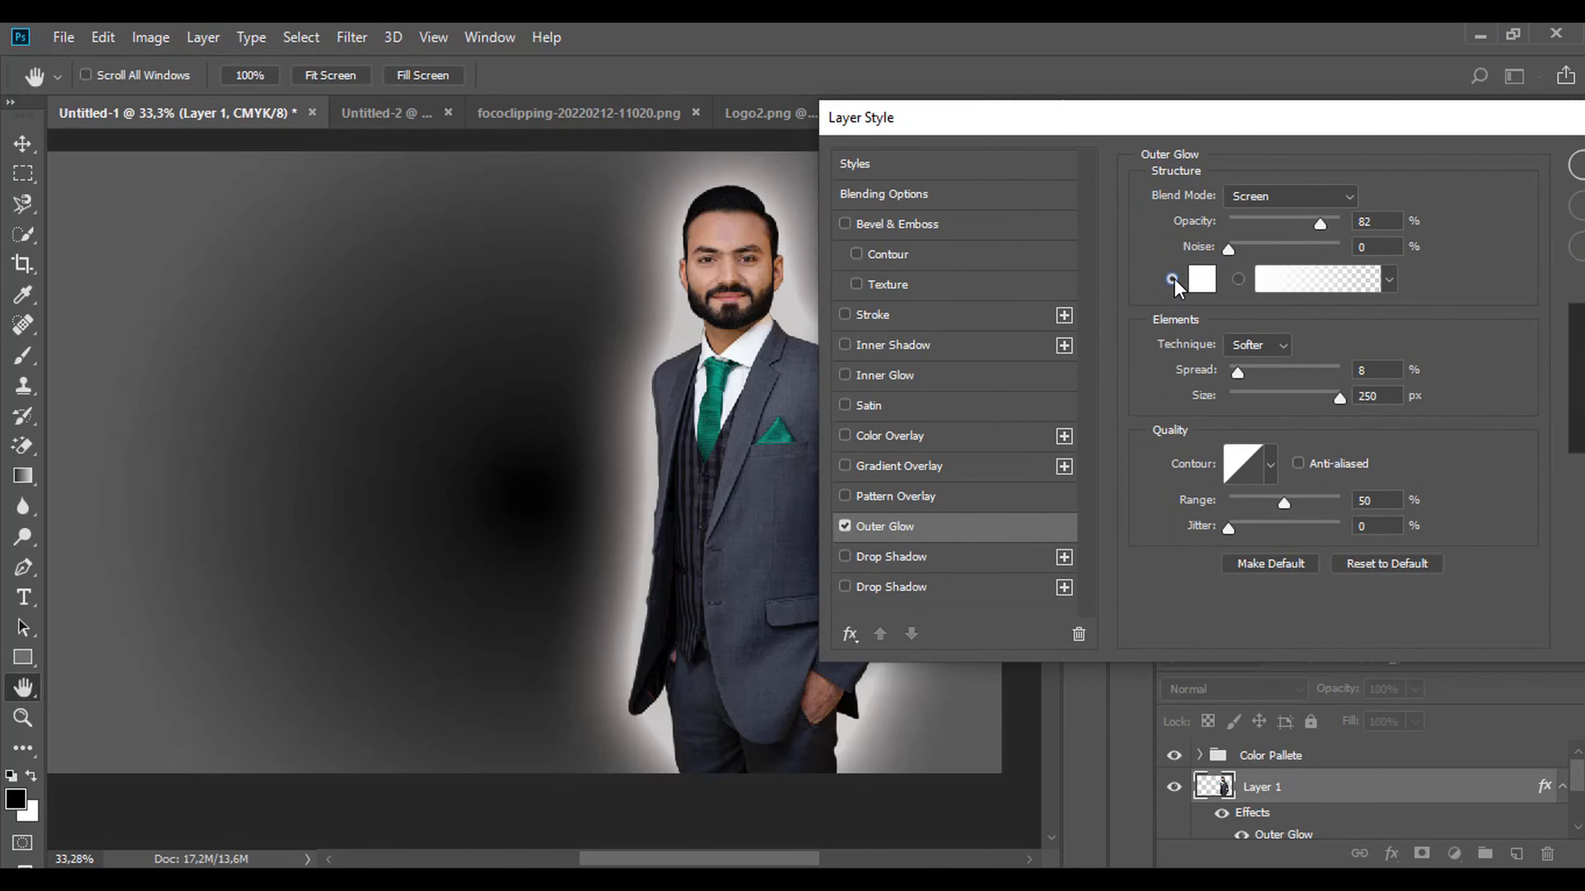
{"action": "left_click", "coordinate": [1237, 278]}
{"action": "left_click", "coordinate": [1302, 289]}
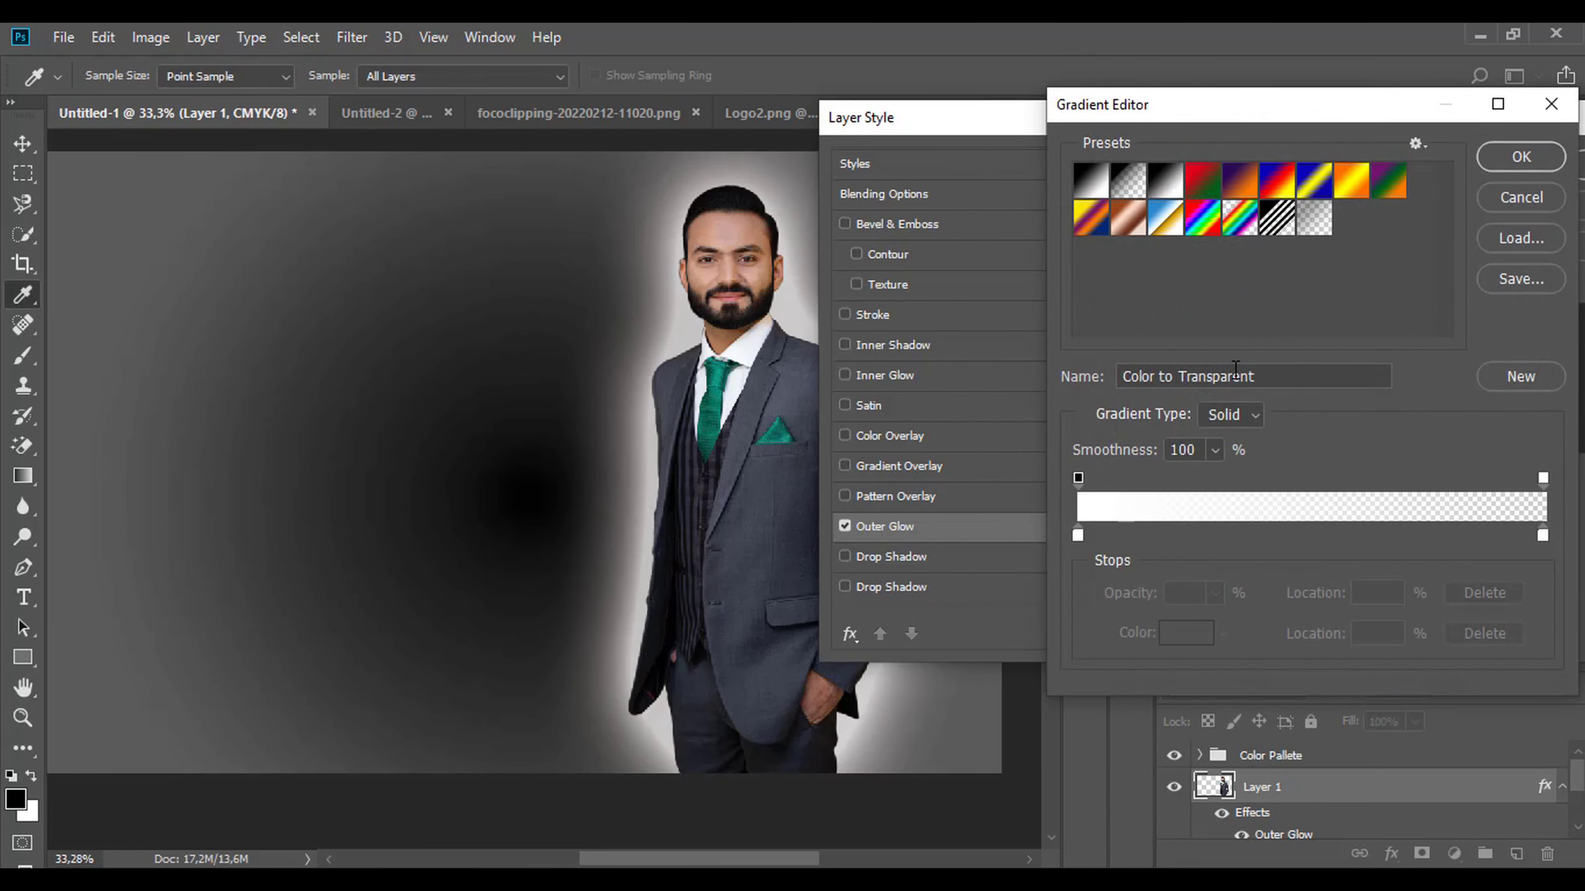
{"action": "left_click", "coordinate": [1514, 106]}
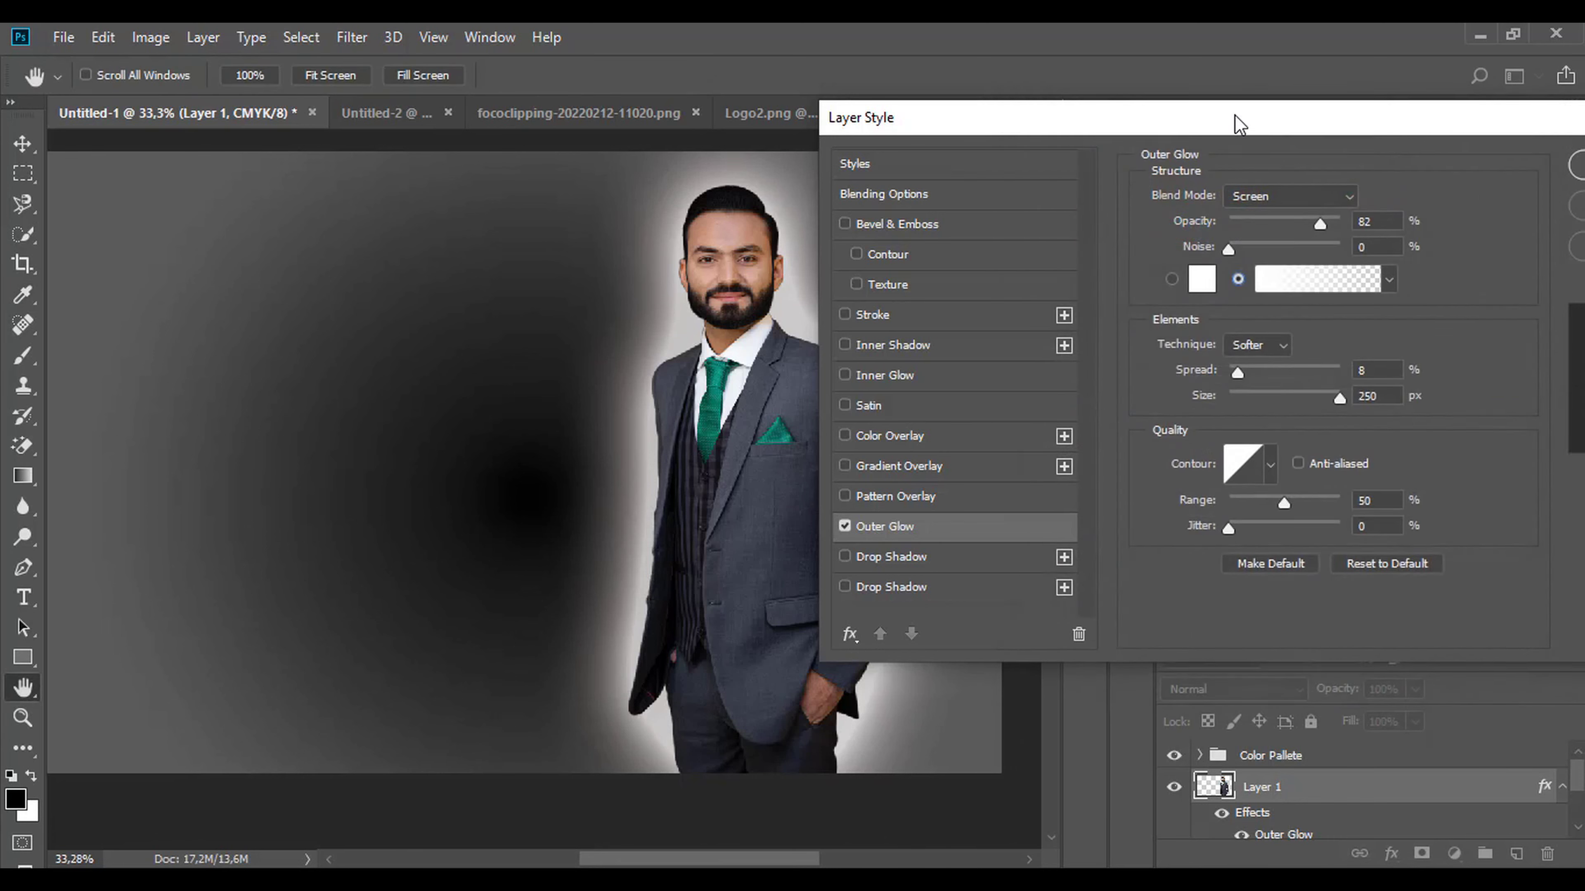
{"action": "left_click_drag", "start_coordinate": [1234, 123], "coordinate": [971, 116]}
{"action": "key", "text": "Escape"}
Add an Outer Glow with a transparent gradient to Layer 1 and apply it.
{"action": "right_click", "coordinate": [1256, 796]}
{"action": "left_click", "coordinate": [1298, 52]}
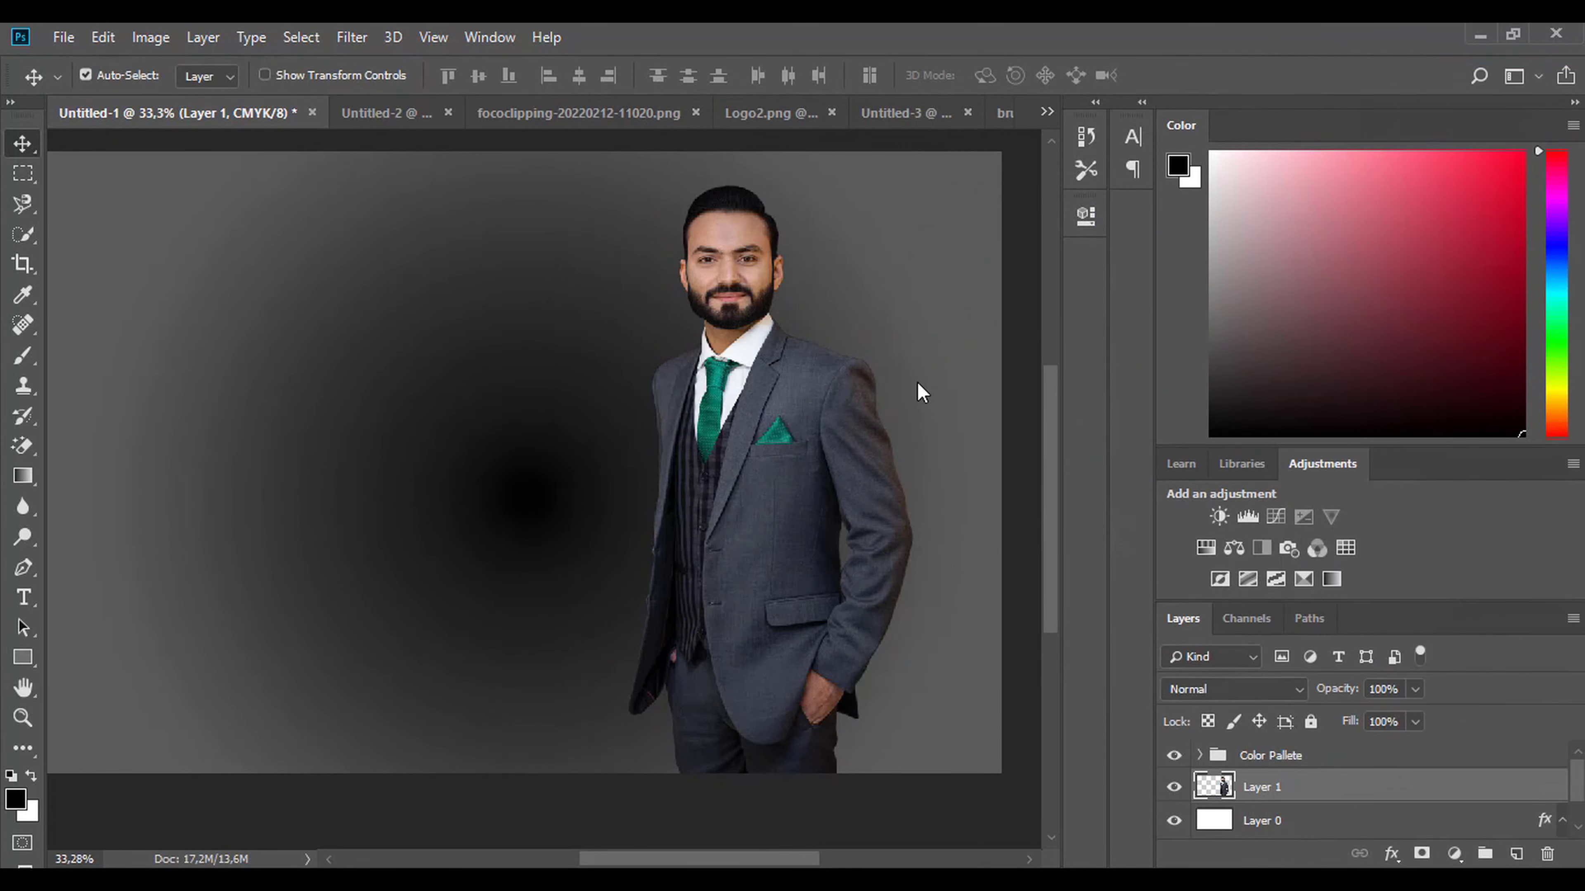
{"action": "left_click", "coordinate": [583, 517]}
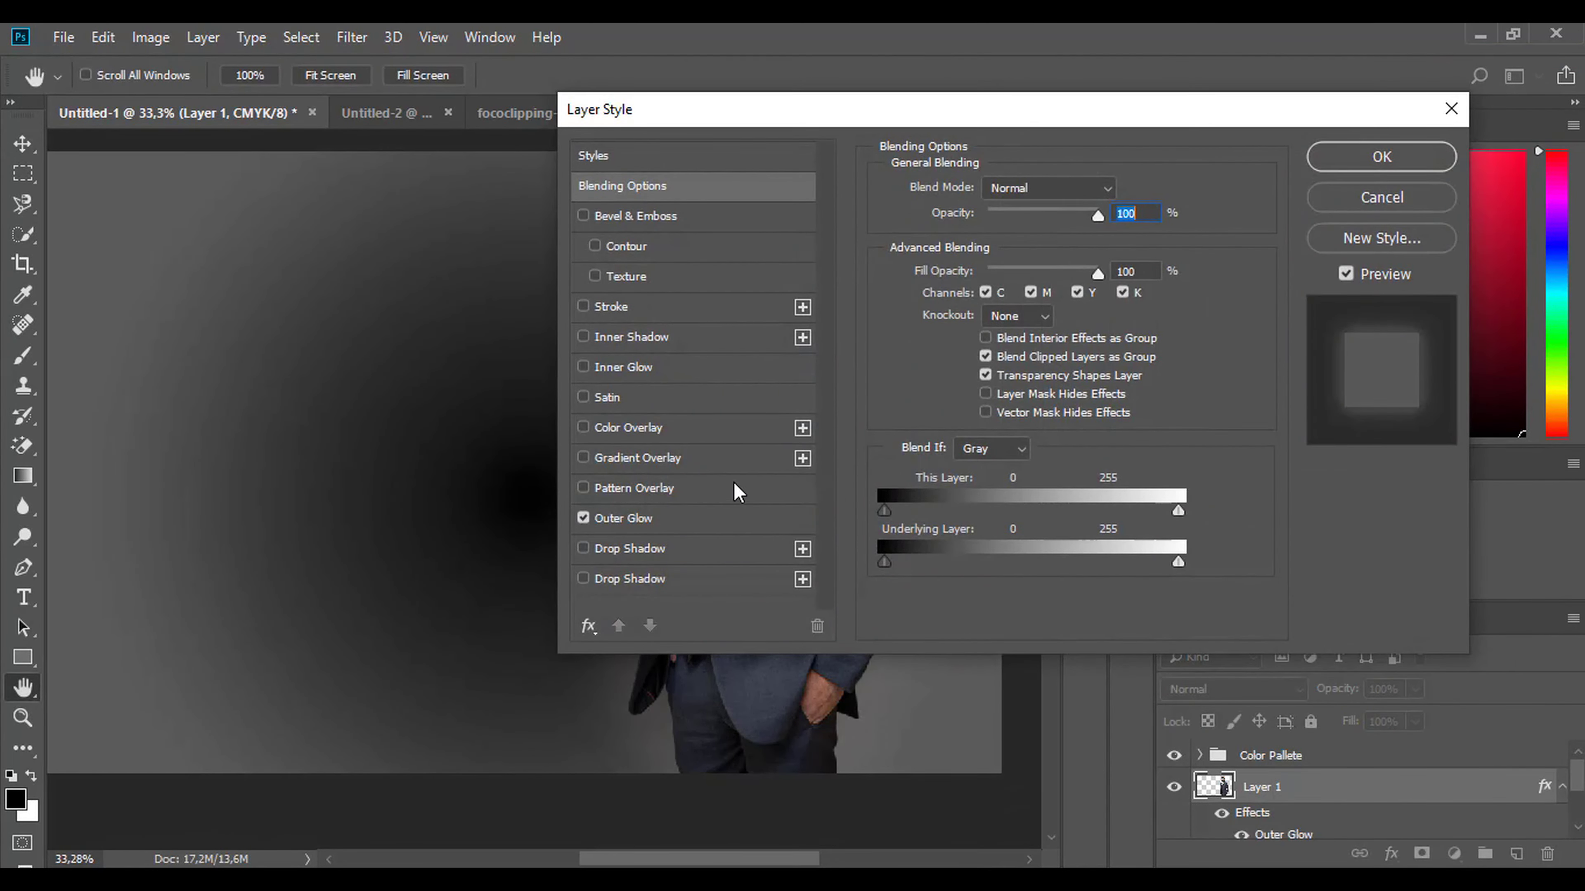
{"action": "left_click", "coordinate": [718, 518]}
{"action": "left_click", "coordinate": [1066, 264]}
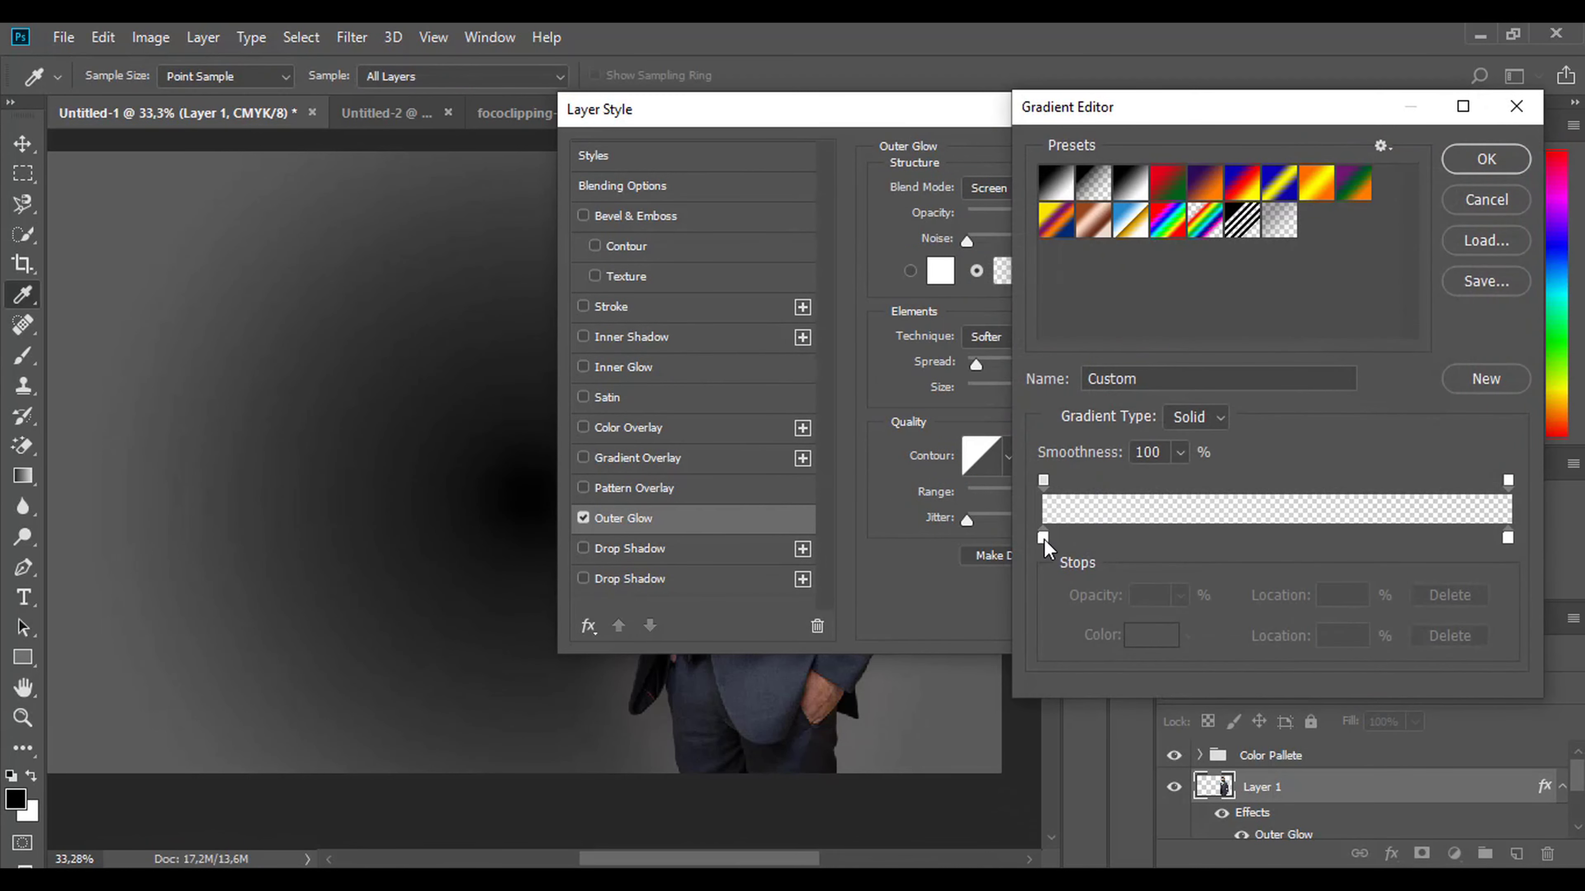
{"action": "left_click", "coordinate": [1485, 158]}
{"action": "left_click", "coordinate": [1373, 157]}
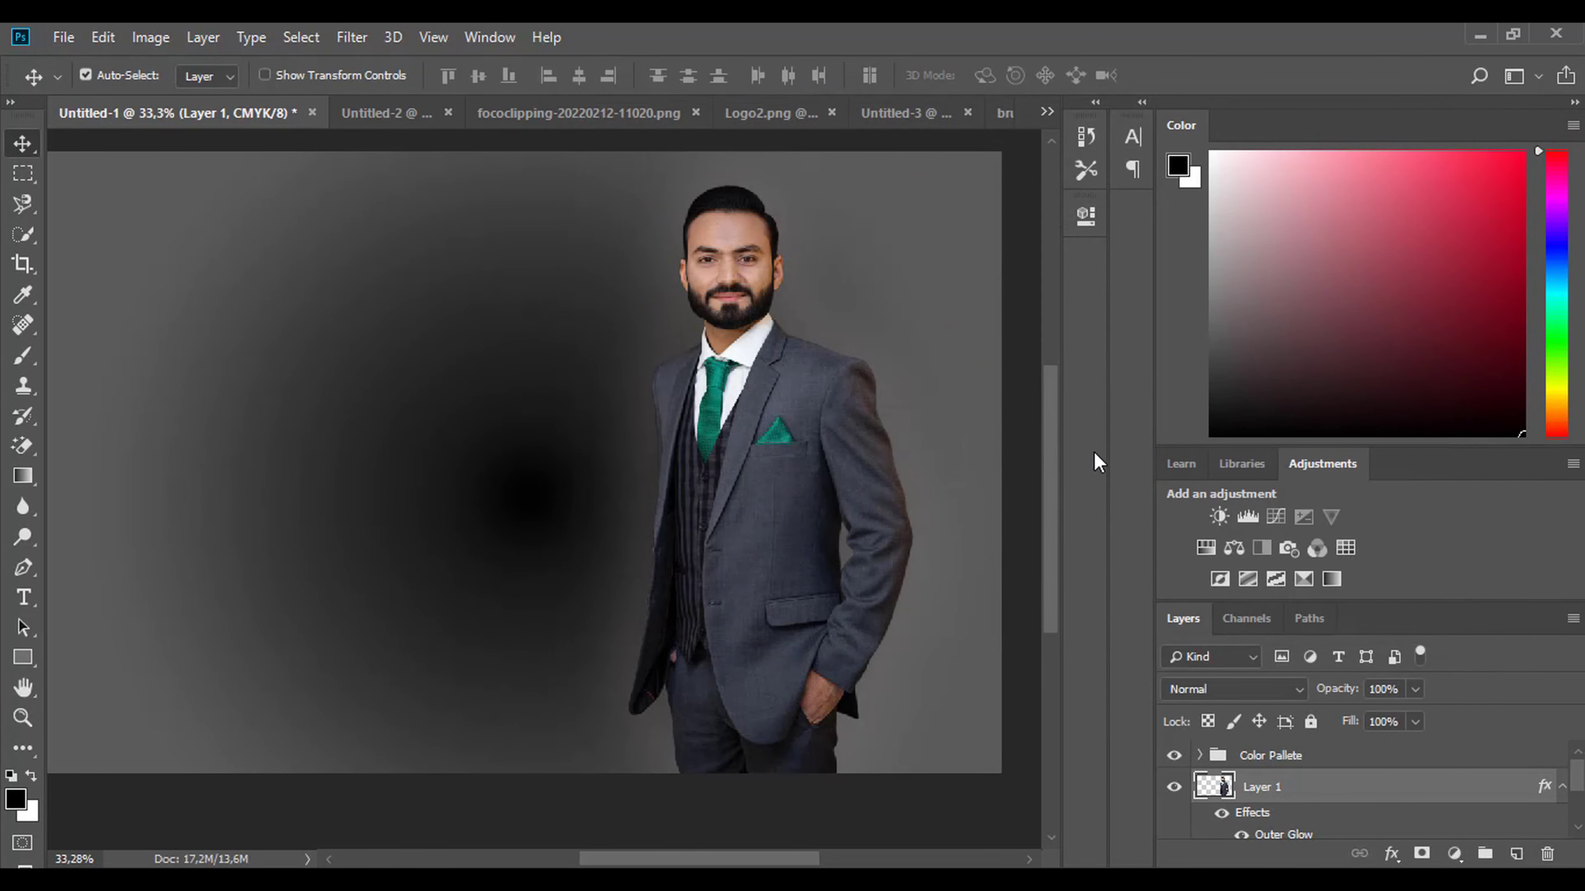
{"action": "left_click", "coordinate": [954, 488]}
Drag the Logo2.png logo into the banner document.
{"action": "scroll", "coordinate": [735, 513], "scroll_direction": "left", "scroll_amount": 3}
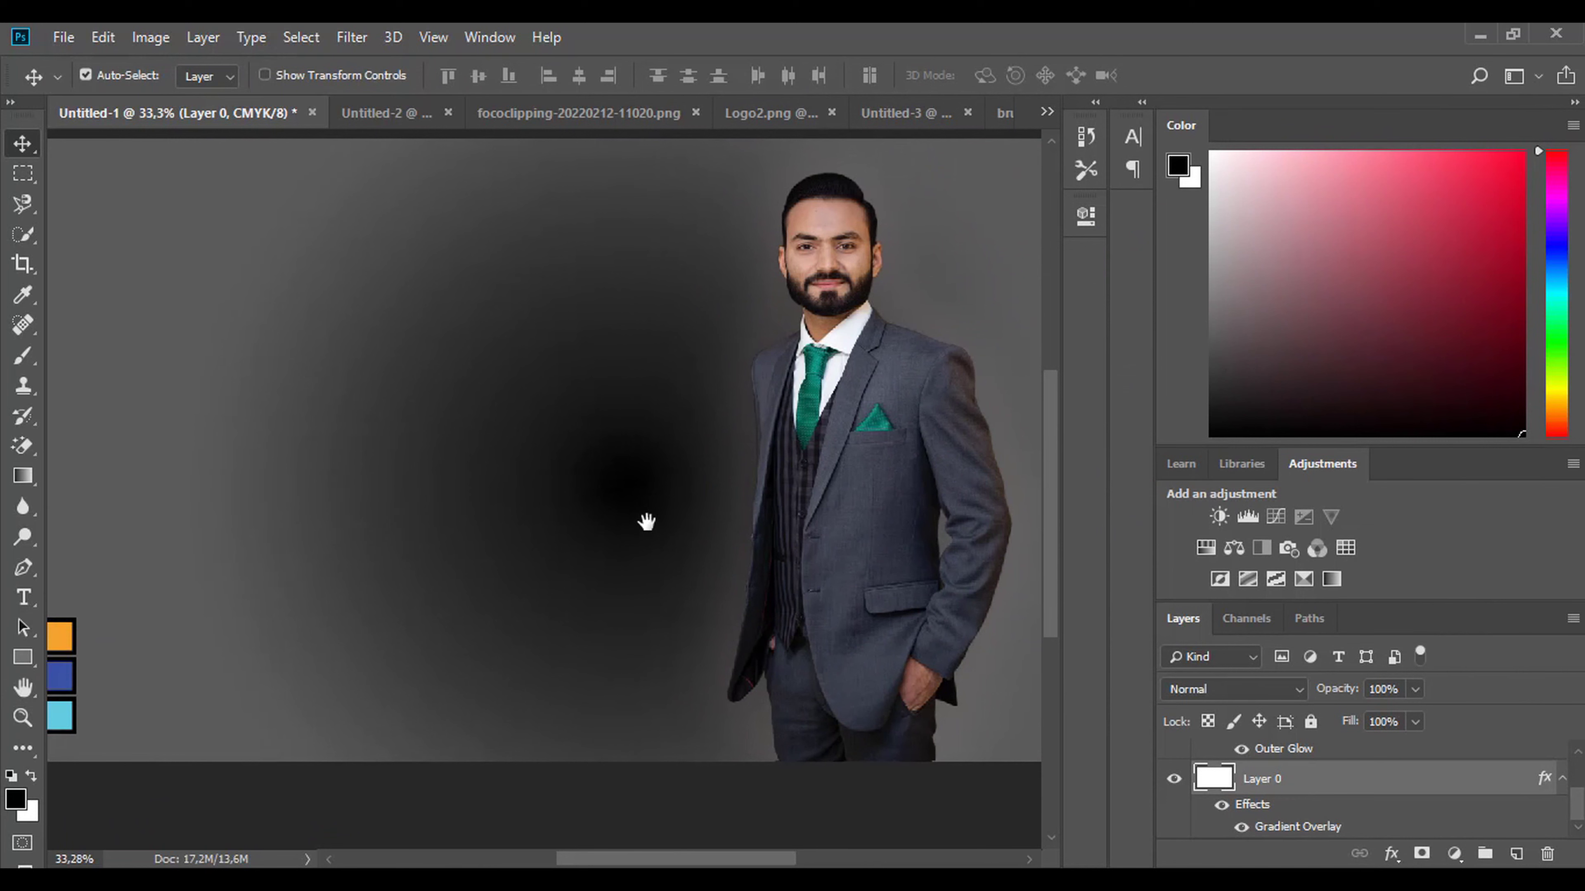
{"action": "scroll", "coordinate": [652, 531], "scroll_direction": "down", "scroll_amount": 1}
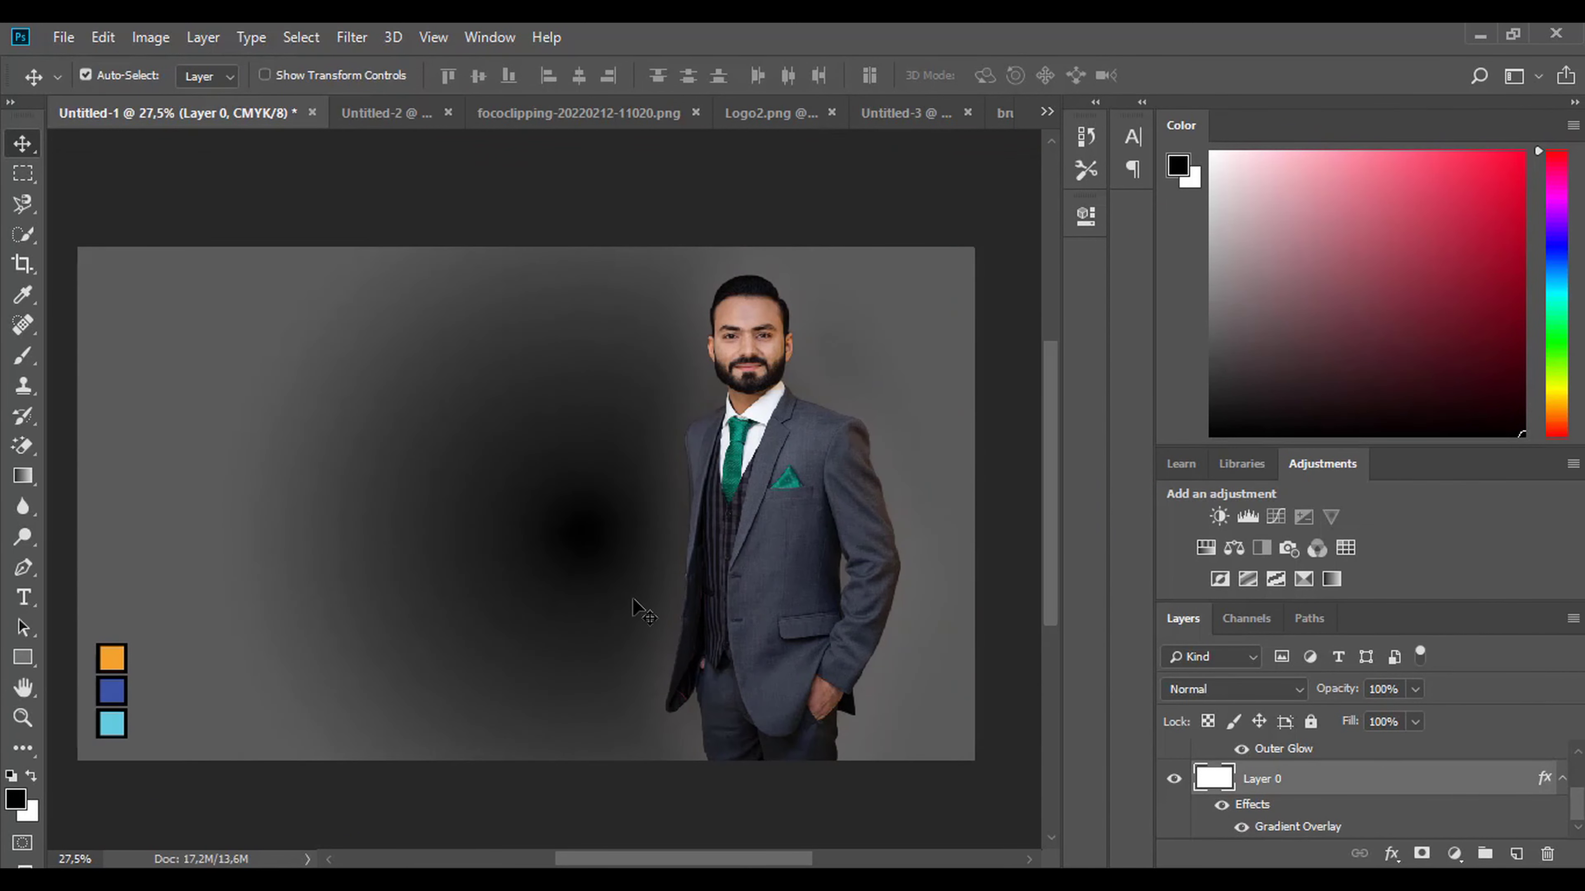
{"action": "left_click", "coordinate": [790, 109]}
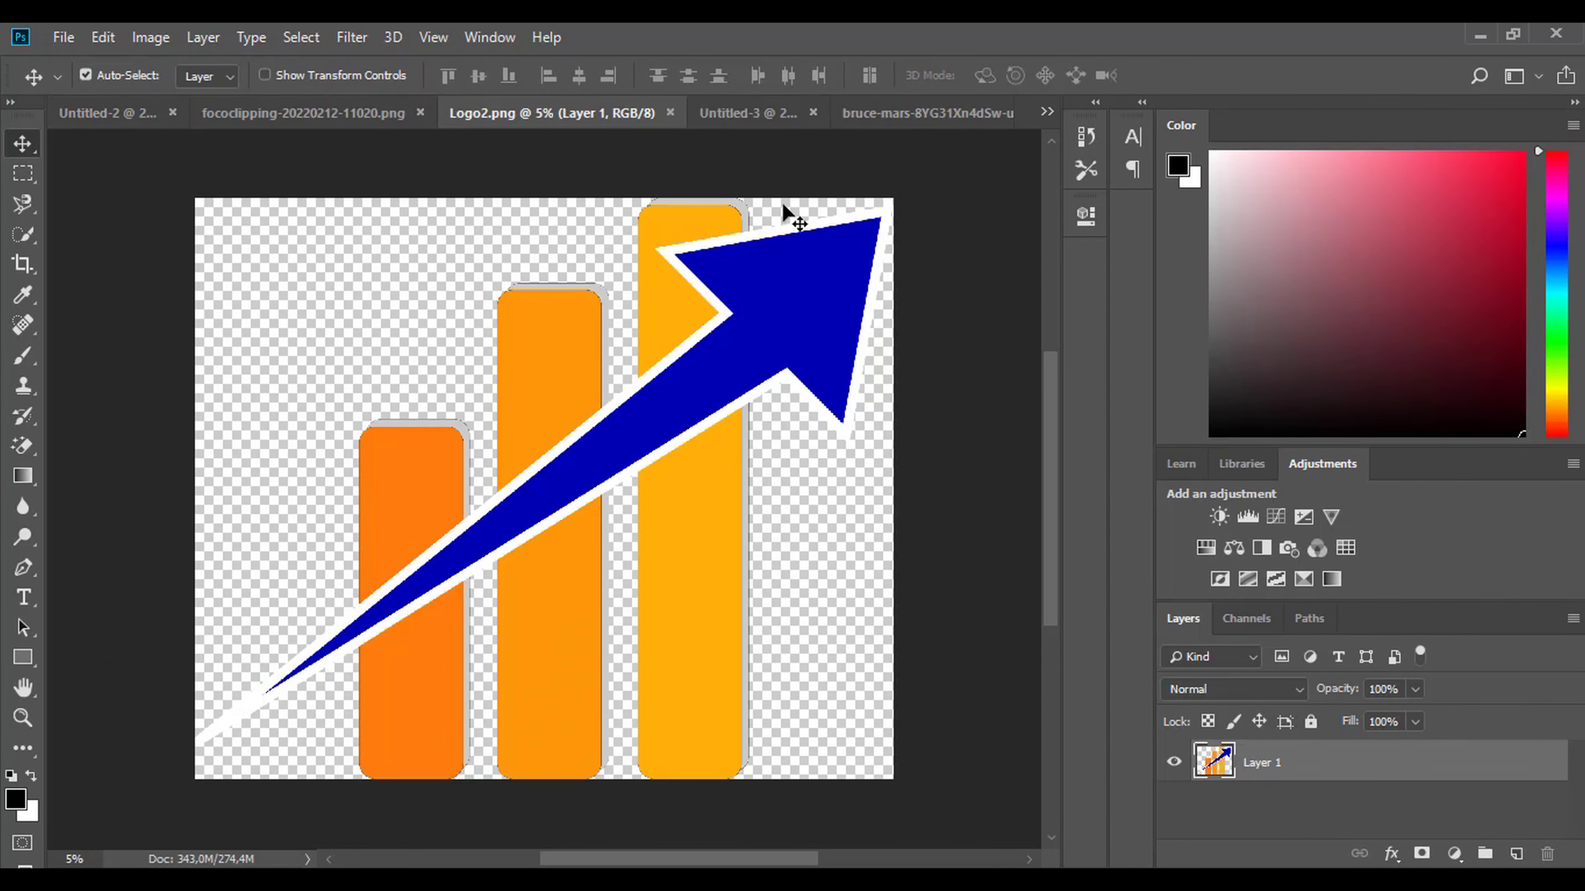
{"action": "mouse_move", "coordinate": [792, 215]}
{"action": "left_mouse_down"}
{"action": "mouse_move", "coordinate": [115, 108]}
{"action": "mouse_move", "coordinate": [459, 465]}
{"action": "left_mouse_up"}
Copy the striped graphic from Untitled-2 into the Untitled-1 portrait document.
{"action": "left_click", "coordinate": [1054, 118]}
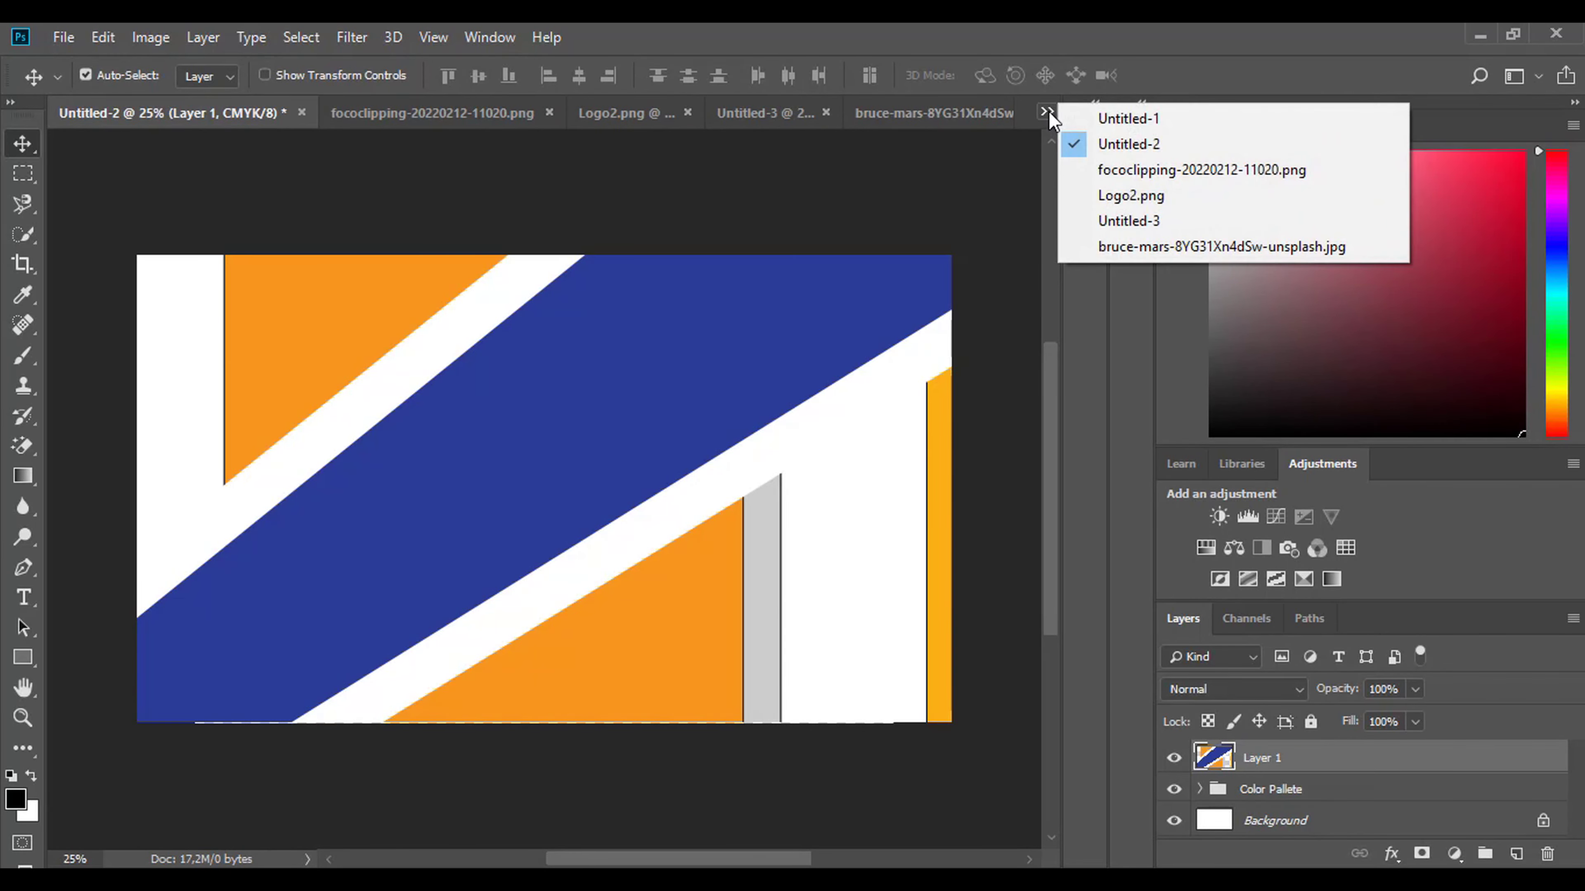
{"action": "left_click", "coordinate": [1111, 119]}
{"action": "left_click", "coordinate": [394, 116]}
{"action": "left_click_drag", "start_coordinate": [386, 354], "coordinate": [583, 484]}
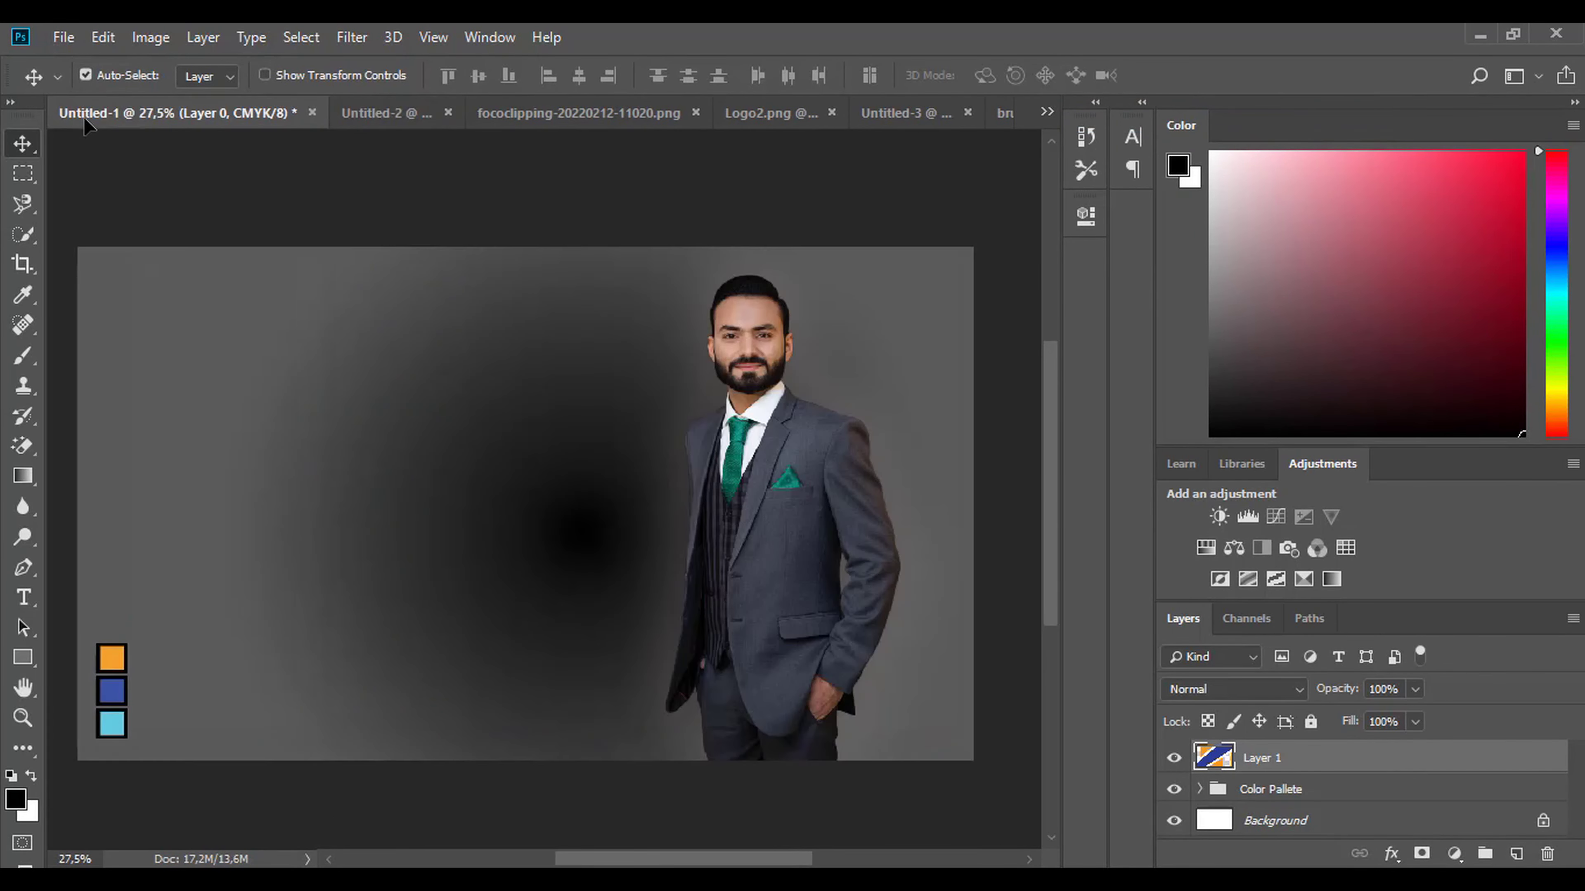
Put the new graphic layer into Free Transform, committing and reopening it to fit the view.
{"action": "key", "text": "ctrl+t"}
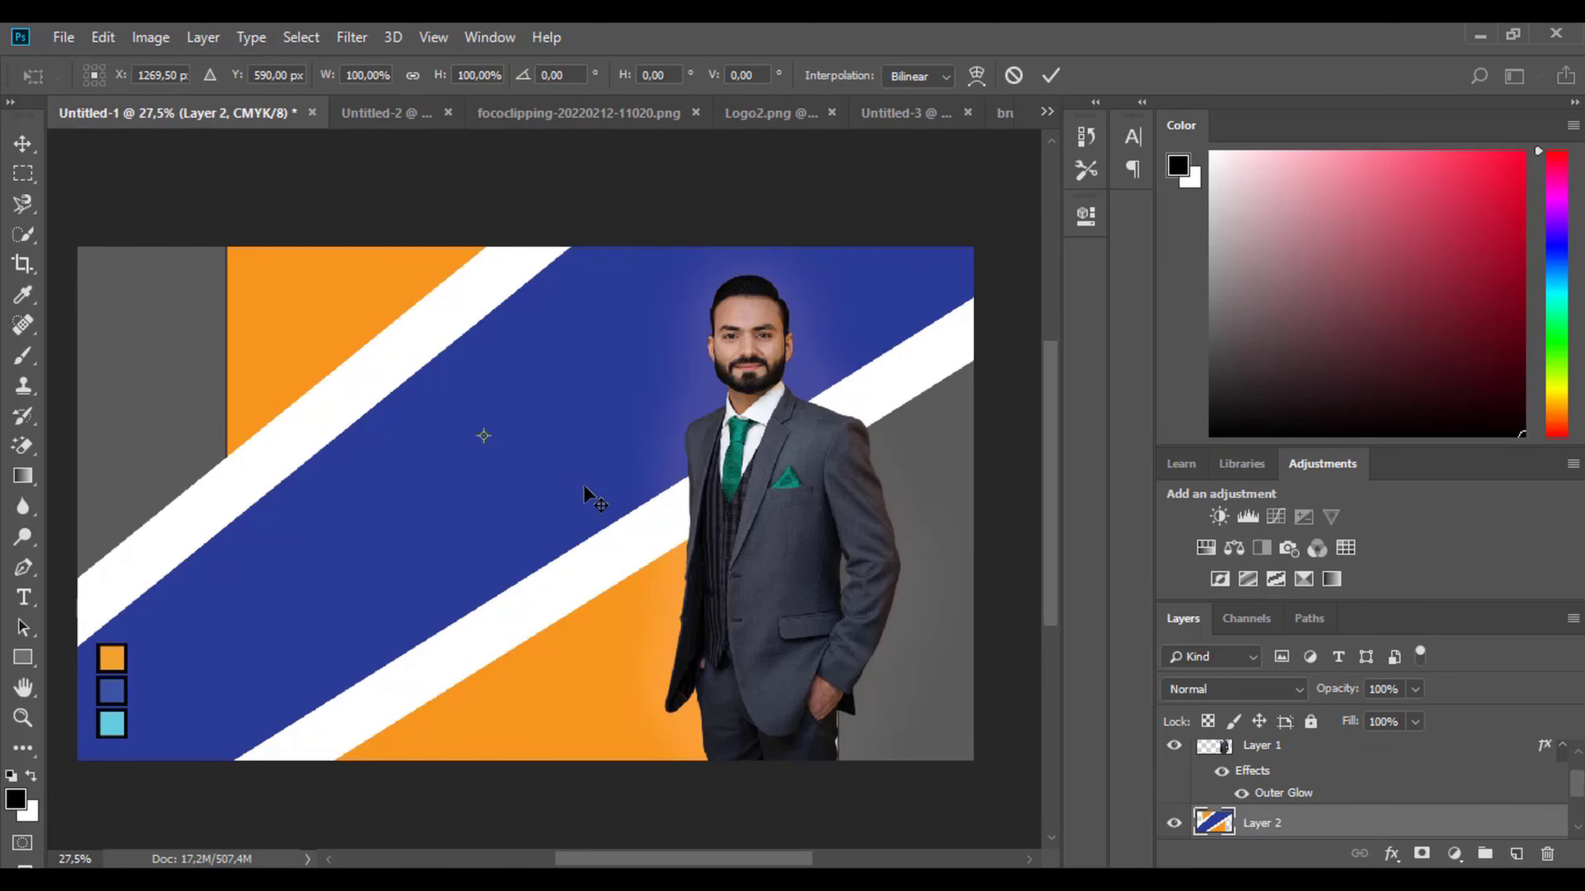
{"action": "key", "text": "ctrl+0"}
{"action": "scroll", "coordinate": [587, 493], "scroll_direction": "down", "scroll_amount": 1}
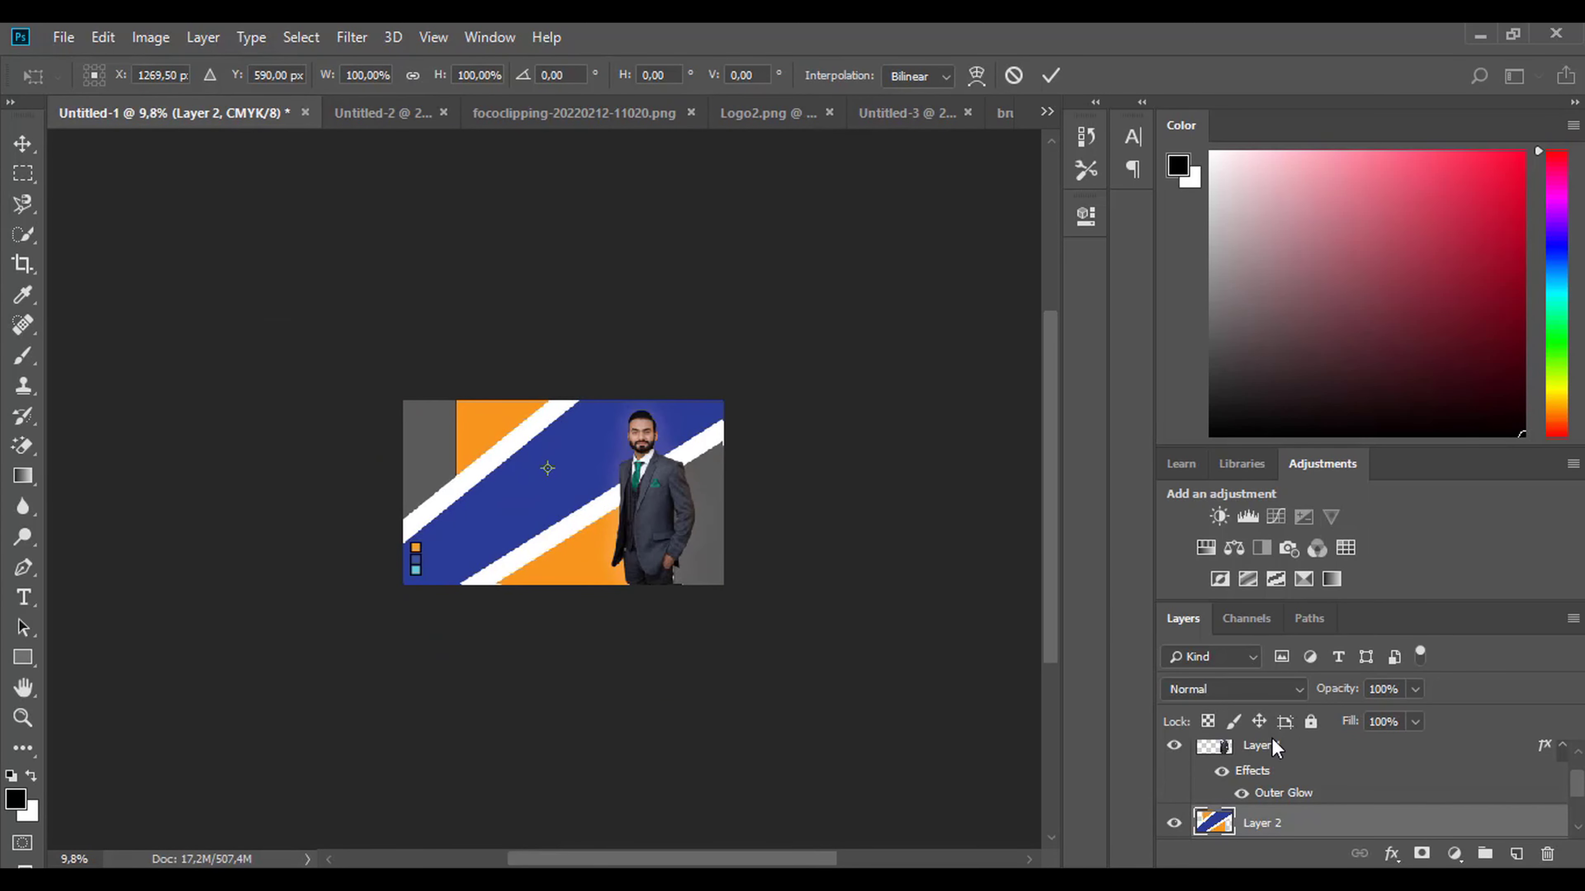
{"action": "left_click", "coordinate": [23, 144]}
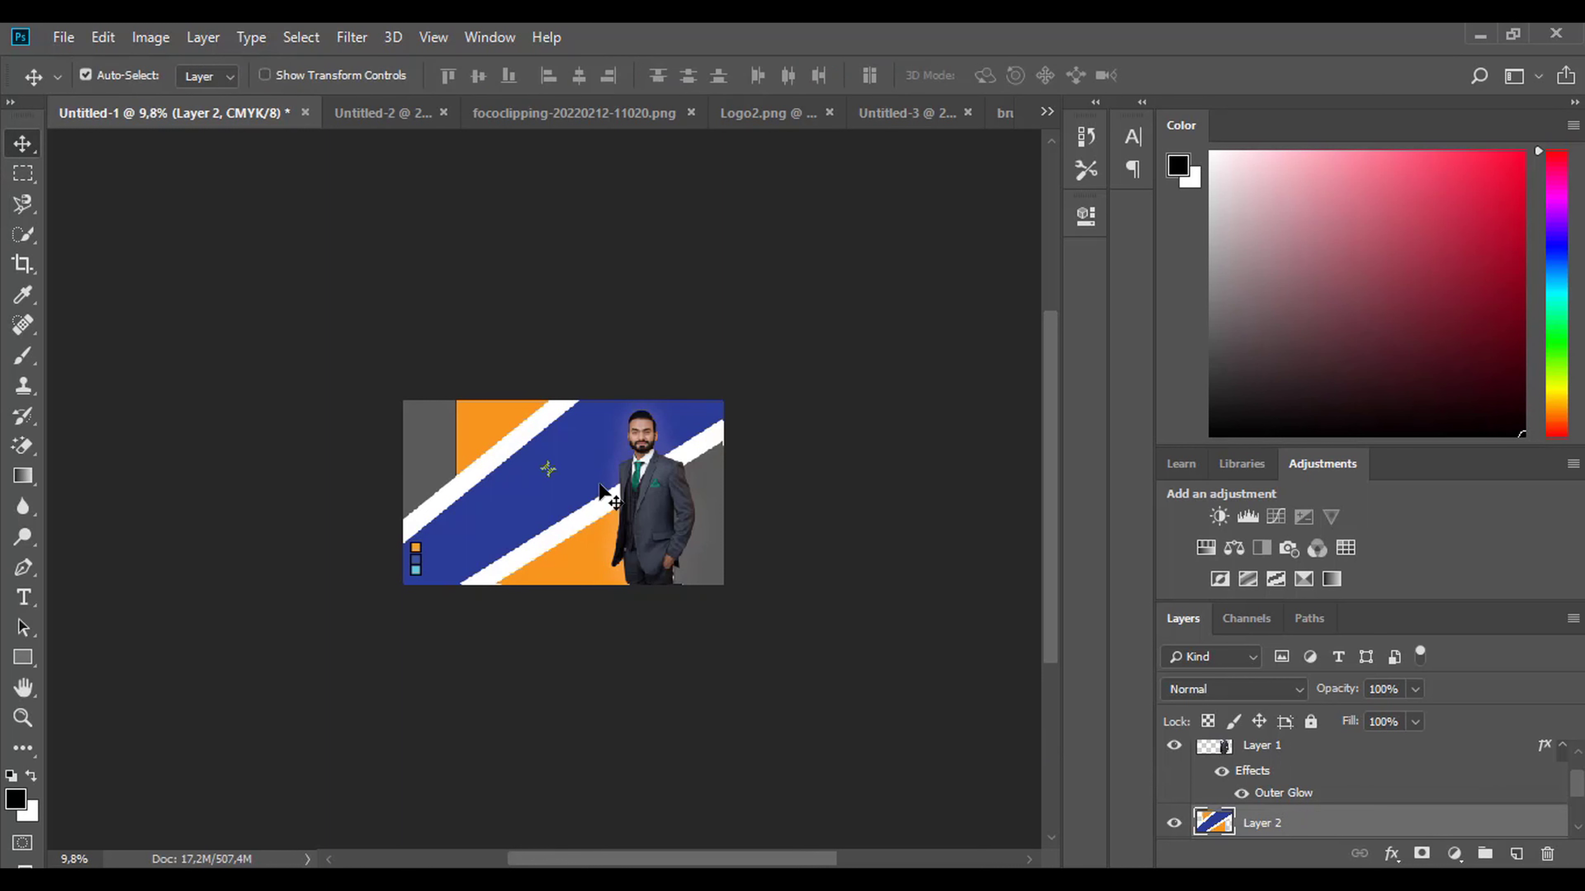
{"action": "key", "text": "ctrl+t"}
{"action": "scroll", "coordinate": [704, 550], "scroll_direction": "down", "scroll_amount": 3}
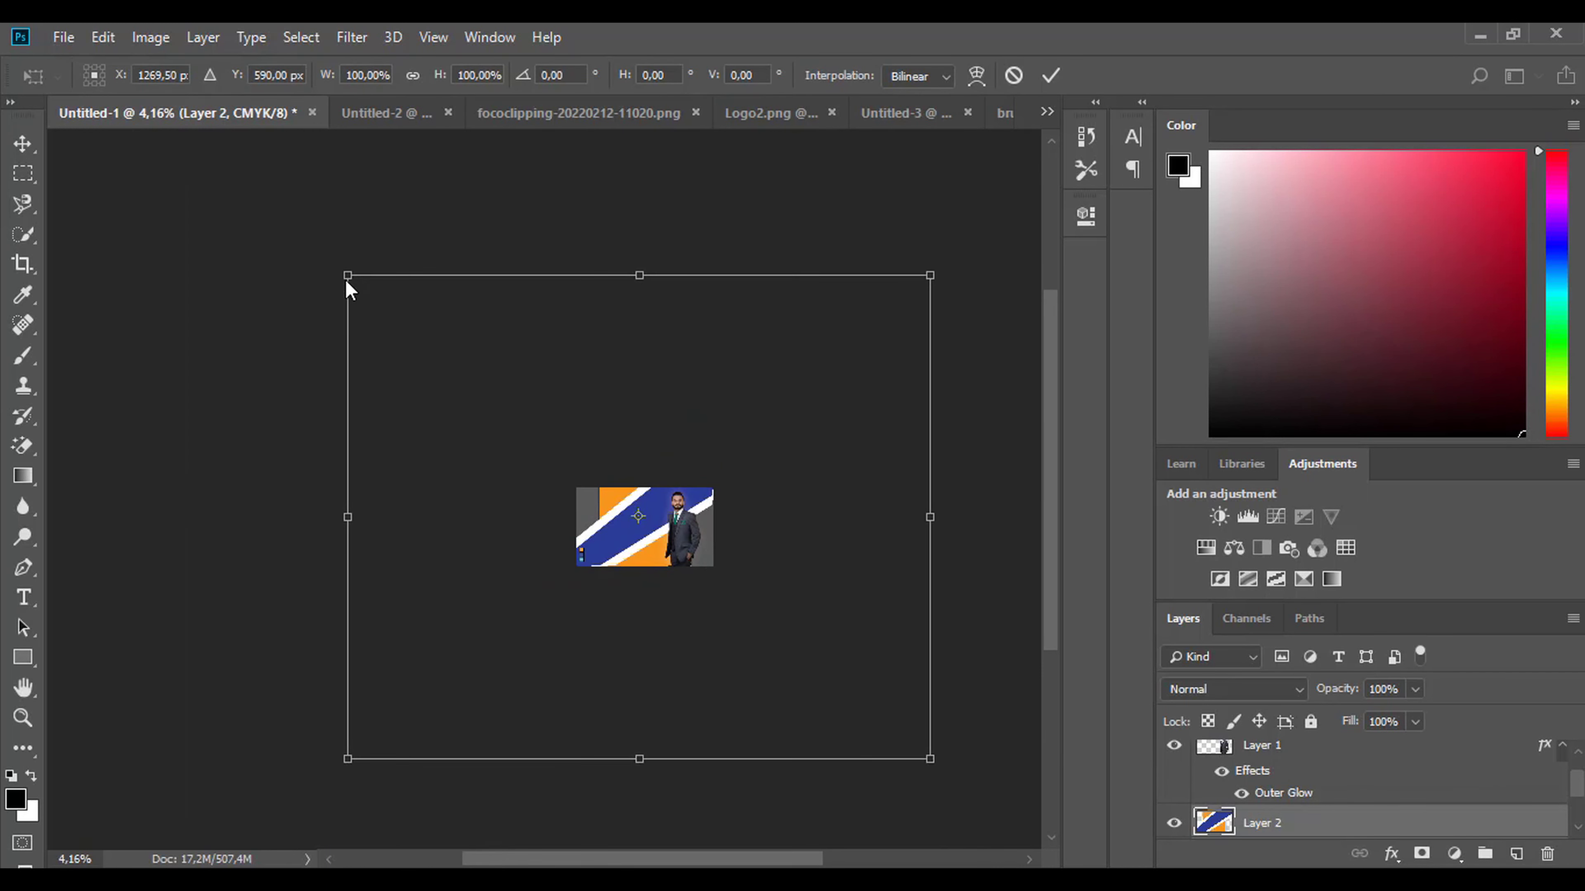
{"action": "left_click", "coordinate": [22, 144]}
{"action": "key", "text": "ctrl+t"}
Scale the bar-chart logo down to a small size and apply the transform.
{"action": "left_click_drag", "start_coordinate": [408, 336], "coordinate": [661, 548]}
{"action": "left_click_drag", "start_coordinate": [902, 732], "coordinate": [618, 530]}
{"action": "scroll", "coordinate": [690, 534], "scroll_direction": "up", "scroll_amount": 1}
{"action": "scroll", "coordinate": [689, 535], "scroll_direction": "up", "scroll_amount": 3}
{"action": "scroll", "coordinate": [732, 548], "scroll_direction": "up", "scroll_amount": 2}
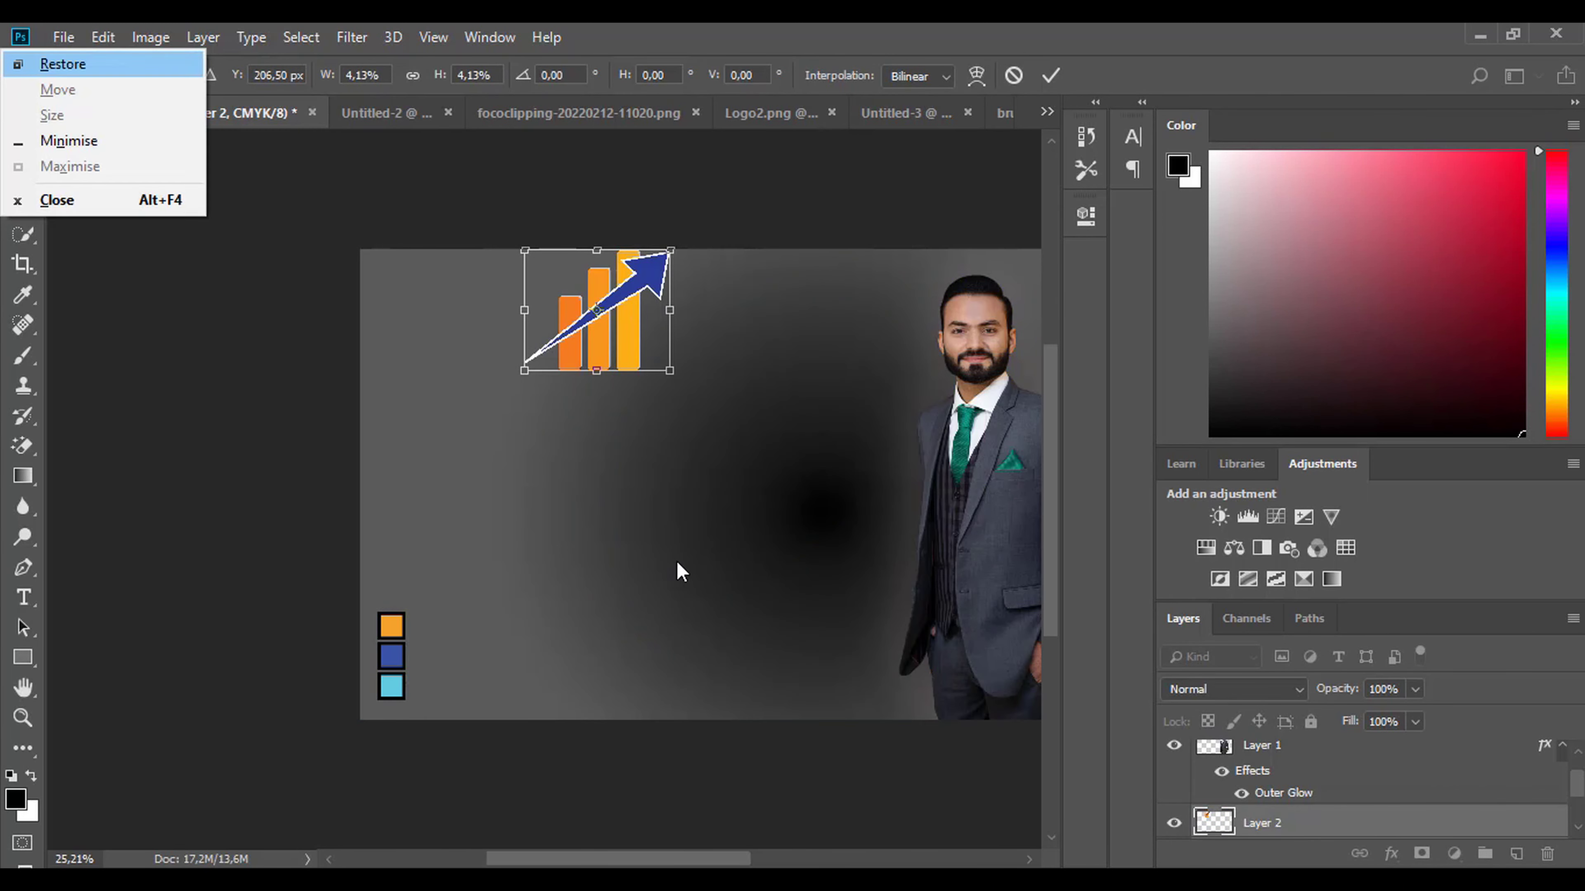
{"action": "left_click", "coordinate": [22, 143]}
{"action": "left_click", "coordinate": [692, 360]}
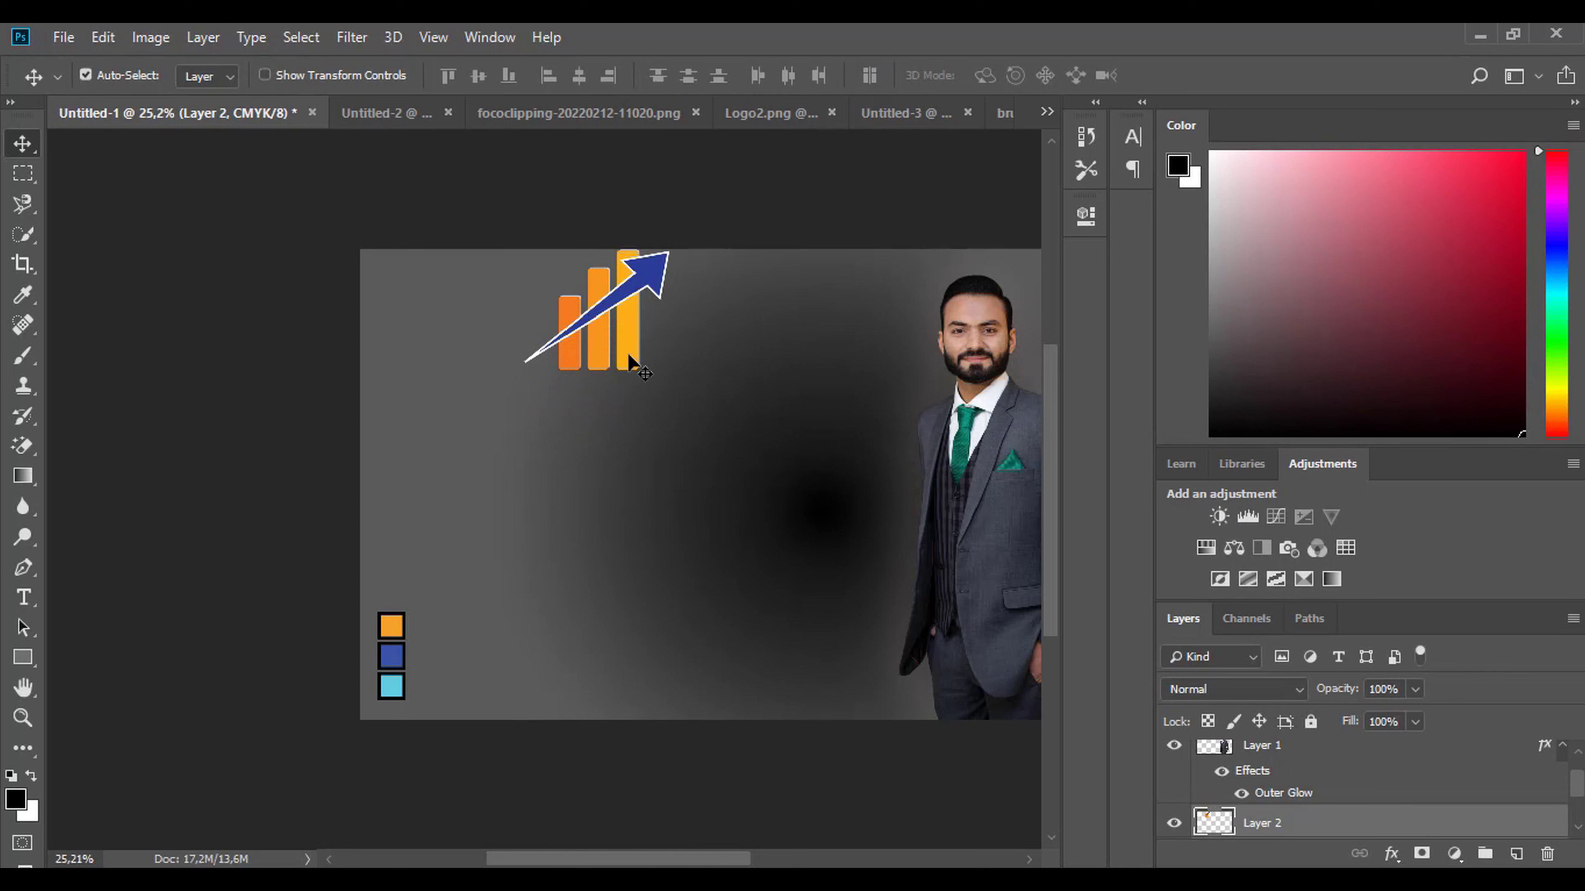
Move the logo into the banner's top-left corner and shrink it slightly more.
{"action": "left_click_drag", "start_coordinate": [620, 308], "coordinate": [439, 354]}
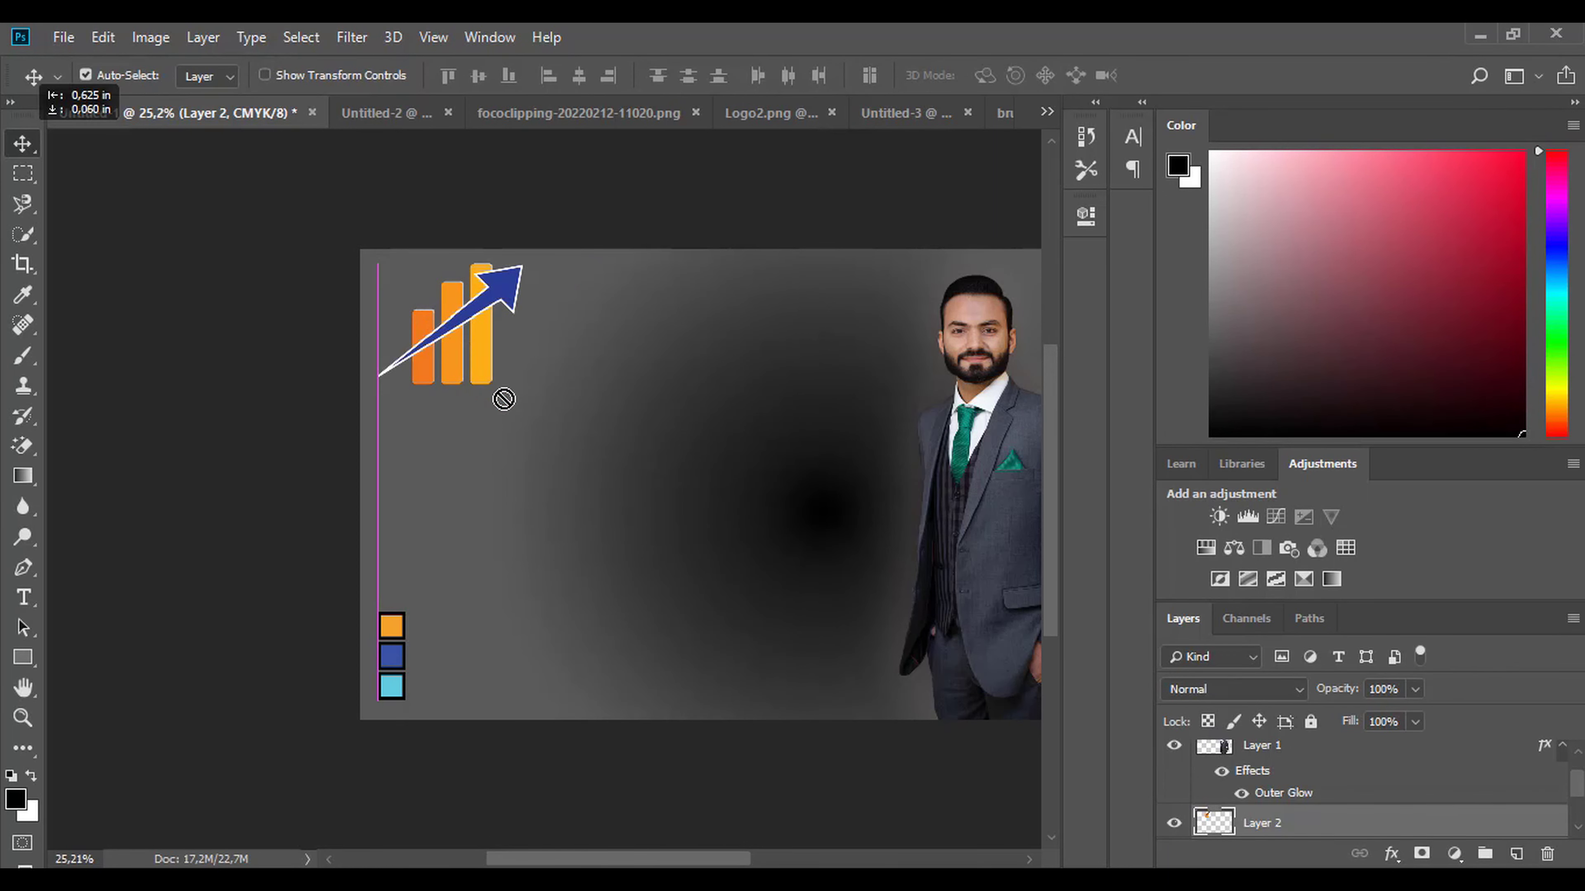
{"action": "left_click", "coordinate": [742, 360]}
{"action": "mouse_move", "coordinate": [672, 382]}
{"action": "left_mouse_down"}
{"action": "mouse_move", "coordinate": [567, 401]}
{"action": "mouse_move", "coordinate": [455, 326]}
{"action": "left_mouse_up"}
{"action": "key", "text": "ctrl+t"}
{"action": "key", "text": "Return"}
Choose the Horizontal Type tool and set its font to Fredoka One Regular.
{"action": "left_click", "coordinate": [614, 430]}
{"action": "scroll", "coordinate": [614, 430], "scroll_direction": "up", "scroll_amount": 2, "text": "alt"}
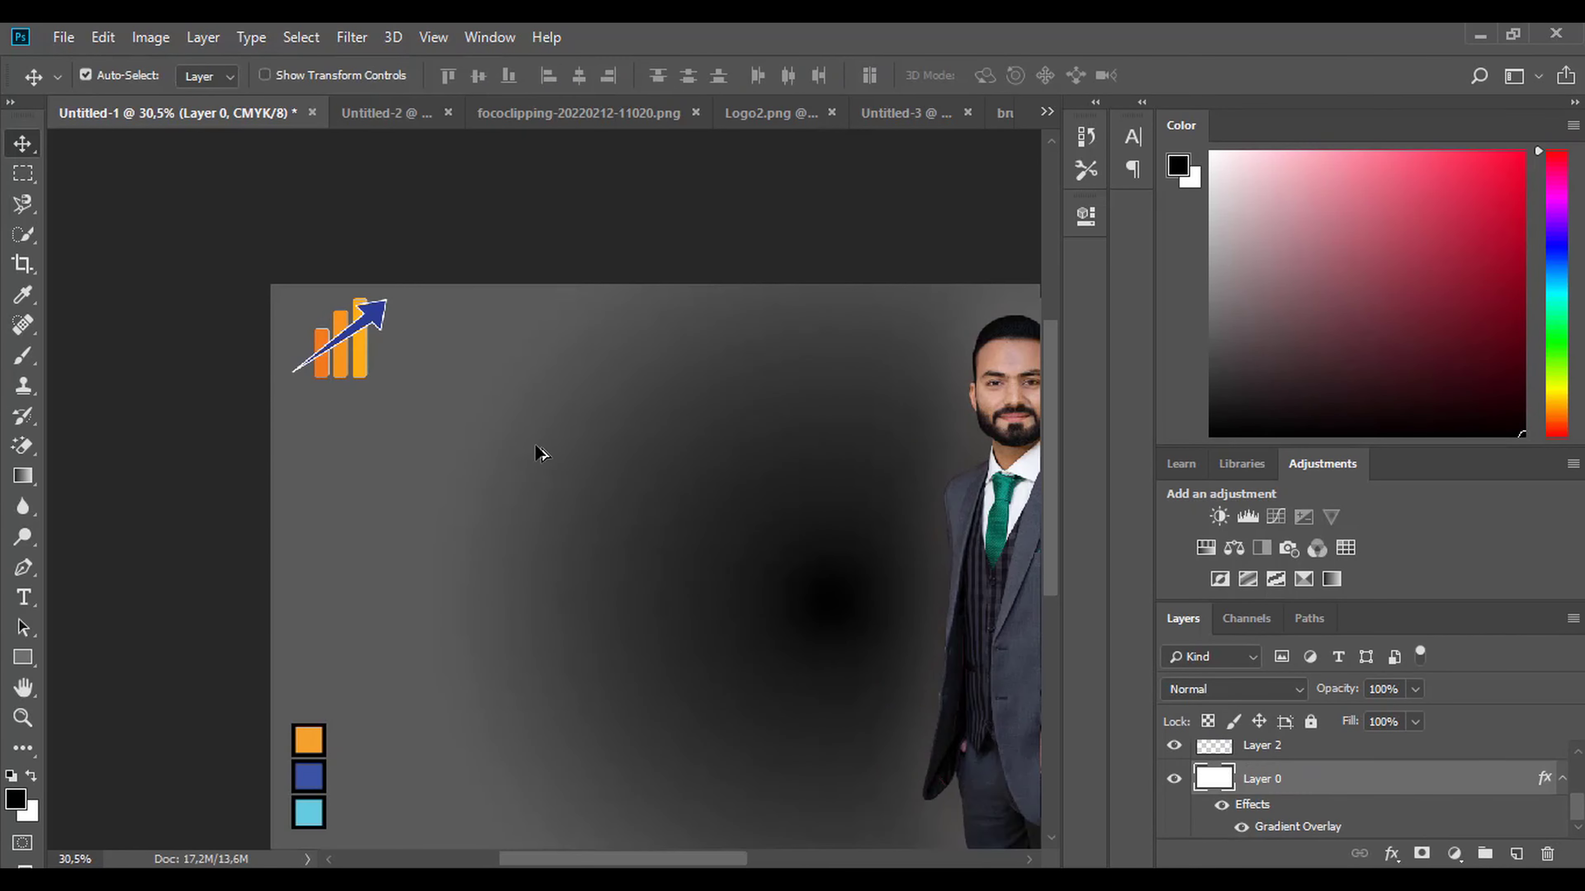
{"action": "left_click", "coordinate": [23, 598]}
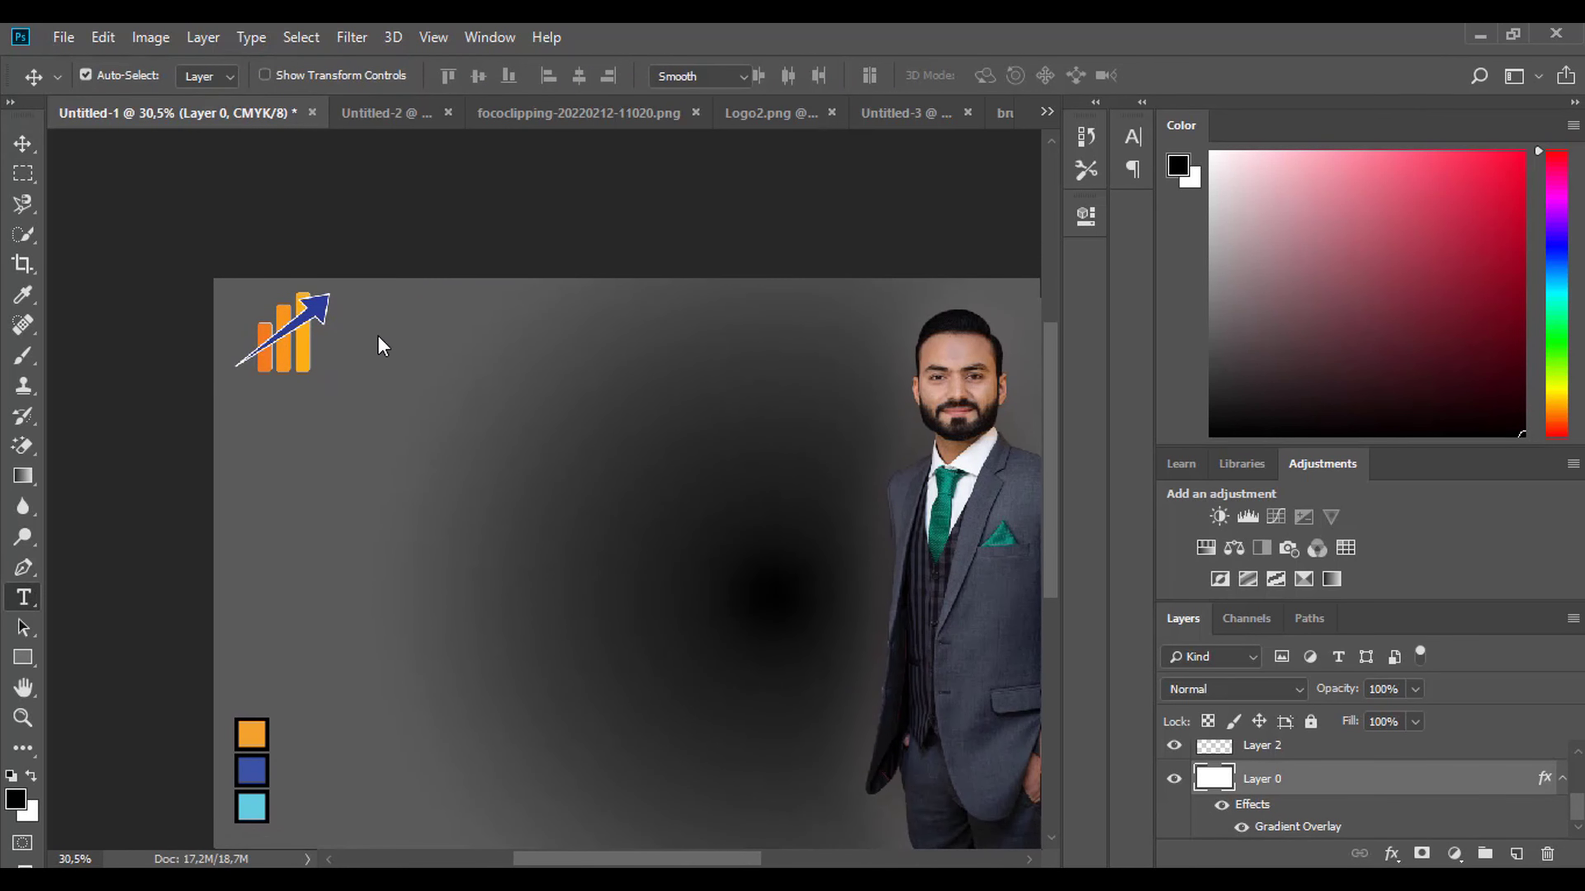
{"action": "left_click", "coordinate": [289, 75]}
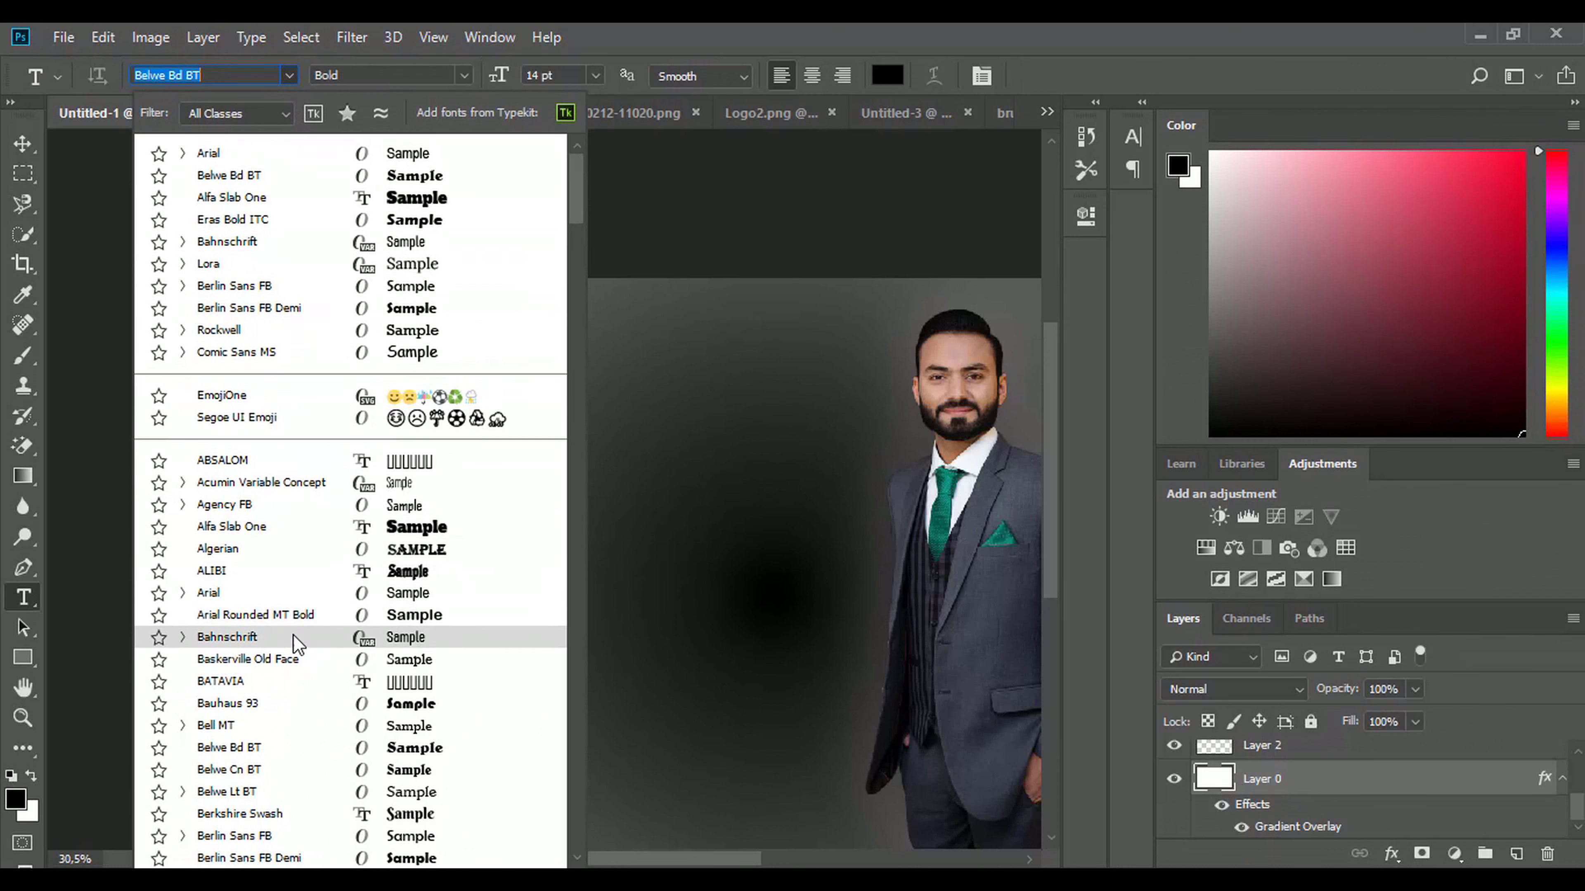
{"action": "scroll", "coordinate": [293, 637], "scroll_direction": "down", "scroll_amount": 2}
{"action": "scroll", "coordinate": [298, 646], "scroll_direction": "down", "scroll_amount": 2}
{"action": "scroll", "coordinate": [478, 683], "scroll_direction": "down", "scroll_amount": 2}
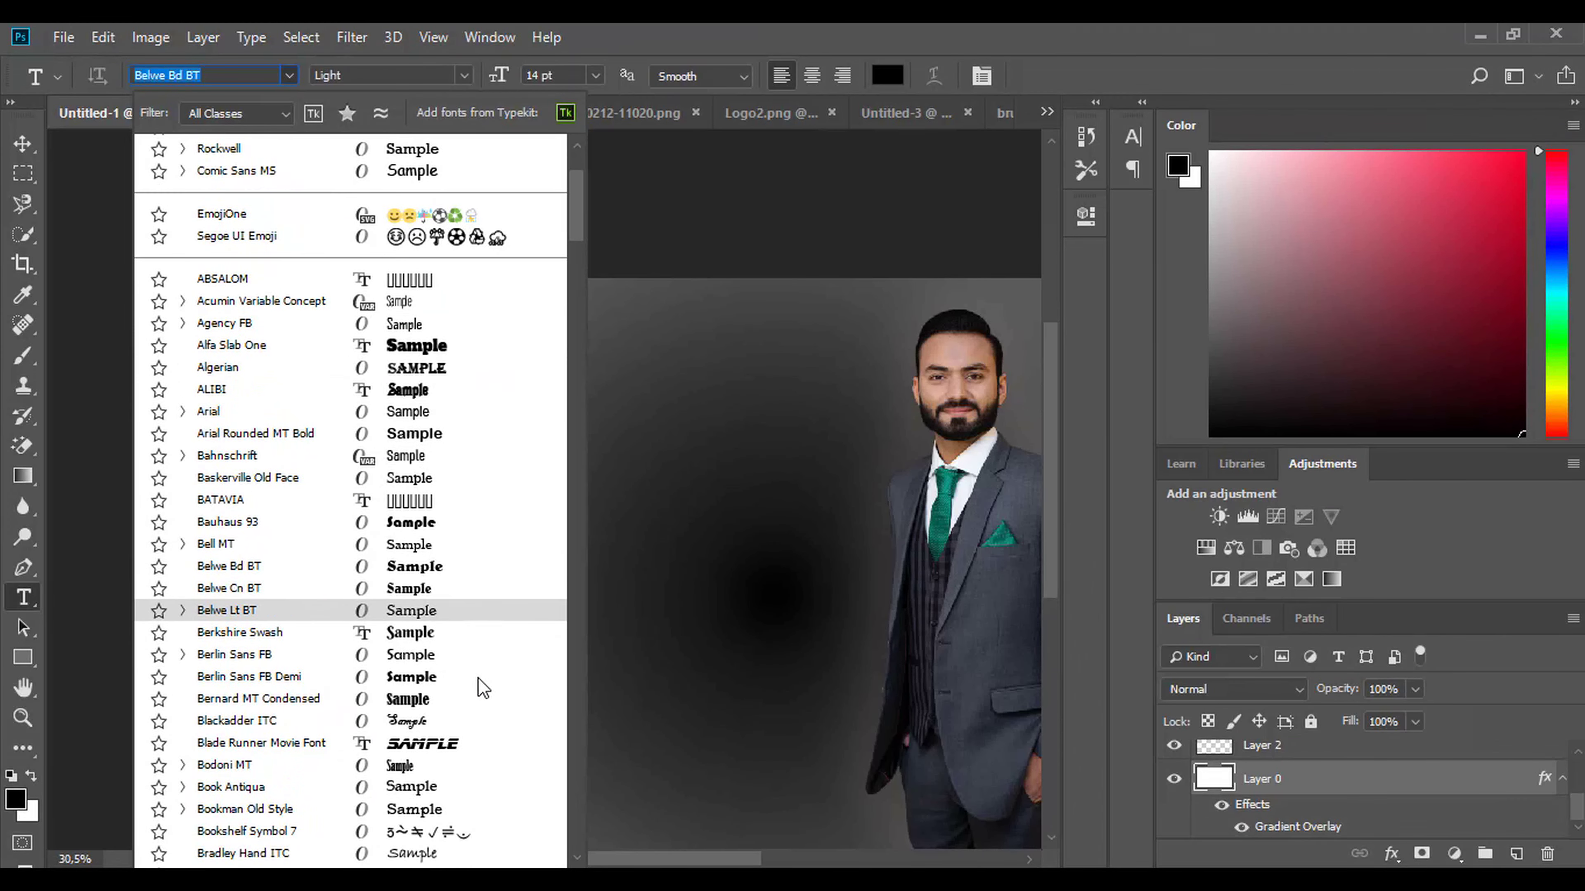
{"action": "scroll", "coordinate": [493, 646], "scroll_direction": "down", "scroll_amount": 2}
{"action": "scroll", "coordinate": [455, 711], "scroll_direction": "down", "scroll_amount": 3}
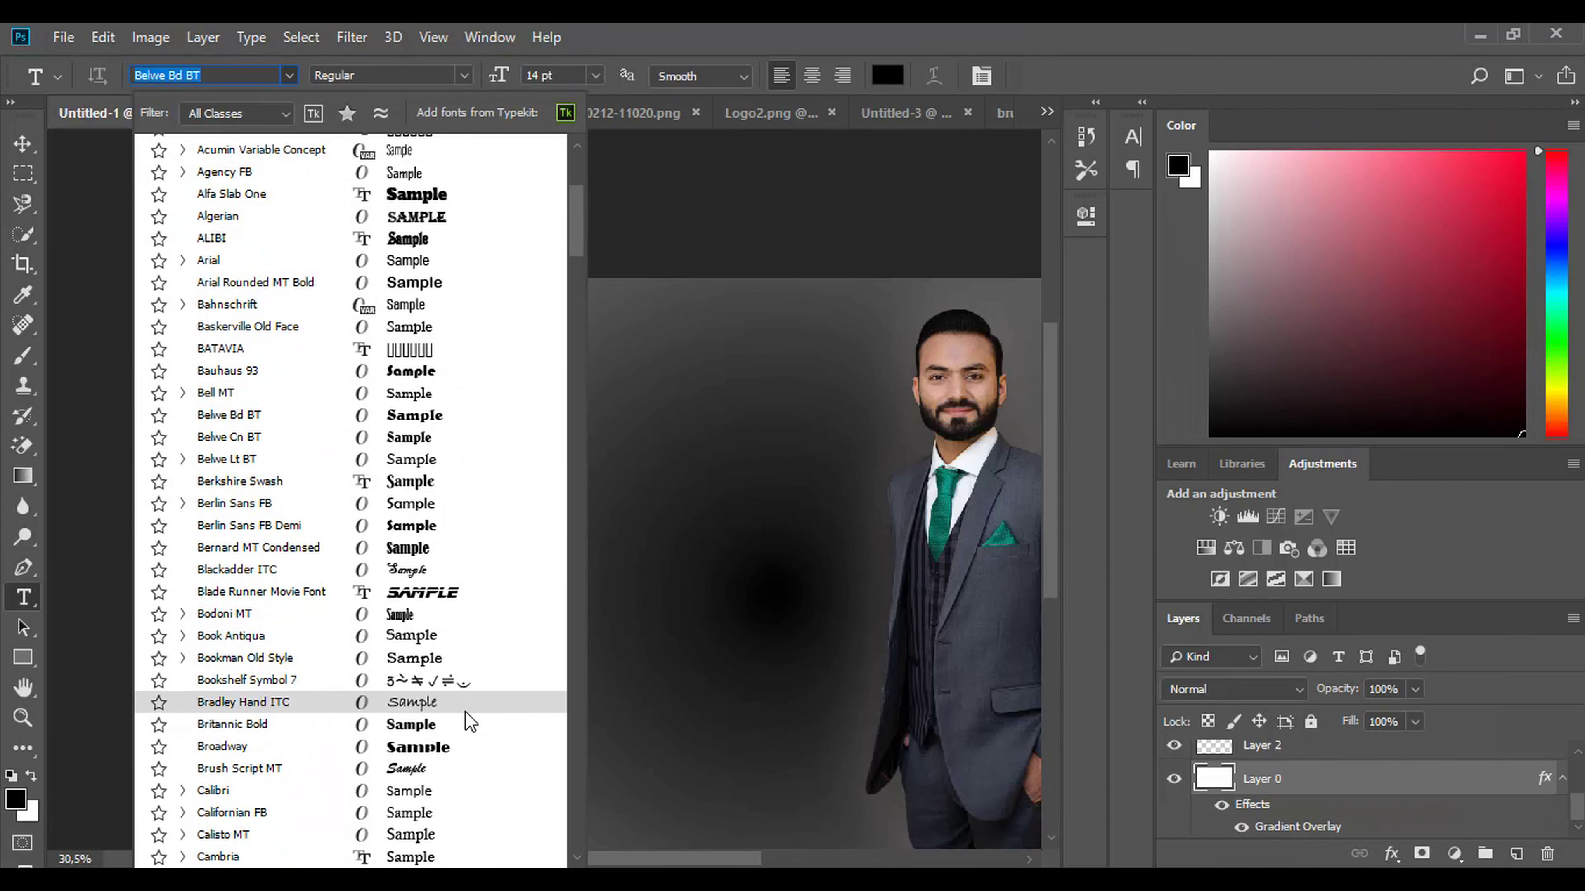
{"action": "scroll", "coordinate": [431, 746], "scroll_direction": "down", "scroll_amount": 1}
{"action": "scroll", "coordinate": [451, 754], "scroll_direction": "down", "scroll_amount": 2}
{"action": "scroll", "coordinate": [450, 781], "scroll_direction": "down", "scroll_amount": 4}
{"action": "scroll", "coordinate": [447, 804], "scroll_direction": "down", "scroll_amount": 1}
{"action": "scroll", "coordinate": [453, 787], "scroll_direction": "down", "scroll_amount": 1}
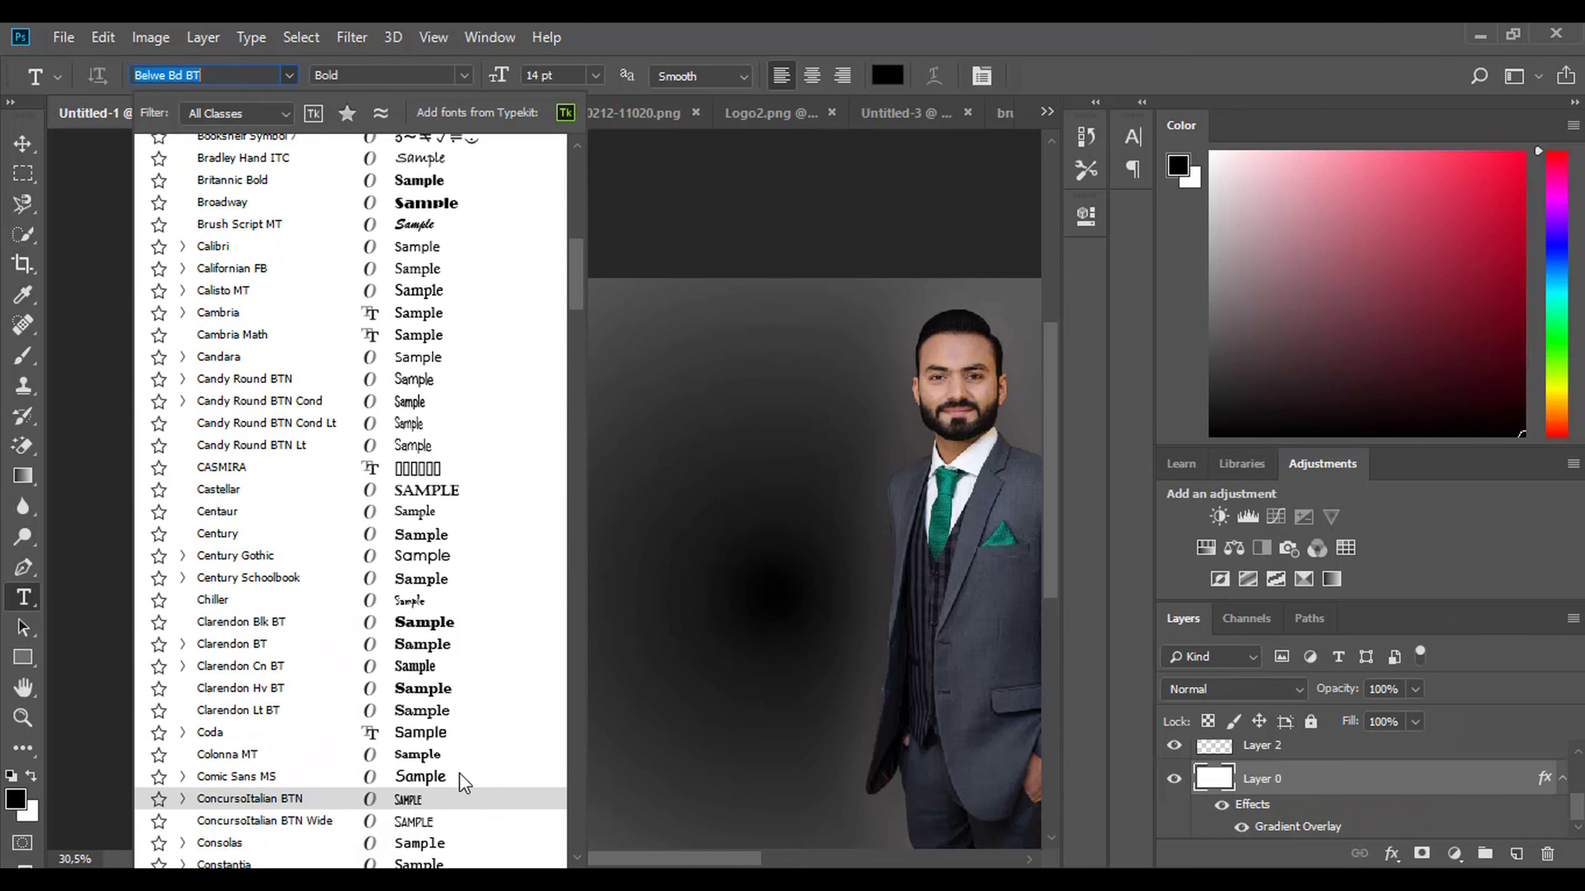
{"action": "scroll", "coordinate": [474, 703], "scroll_direction": "down", "scroll_amount": 1}
{"action": "scroll", "coordinate": [480, 705], "scroll_direction": "down", "scroll_amount": 3}
{"action": "scroll", "coordinate": [481, 705], "scroll_direction": "down", "scroll_amount": 3}
{"action": "scroll", "coordinate": [480, 705], "scroll_direction": "down", "scroll_amount": 2}
{"action": "scroll", "coordinate": [481, 705], "scroll_direction": "down", "scroll_amount": 1}
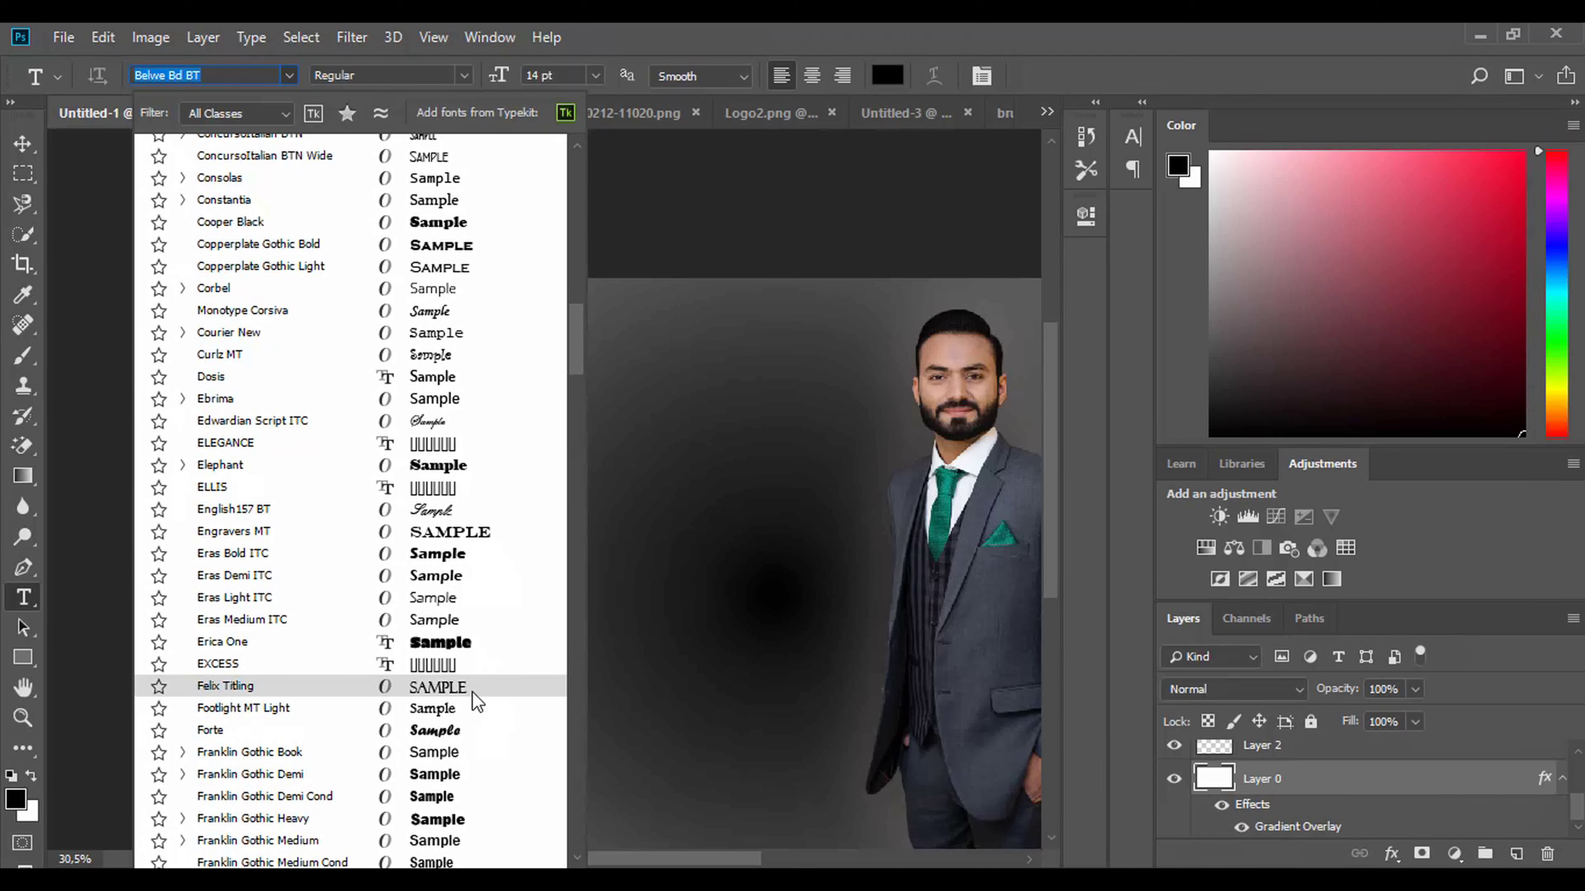
{"action": "scroll", "coordinate": [436, 781], "scroll_direction": "down", "scroll_amount": 1}
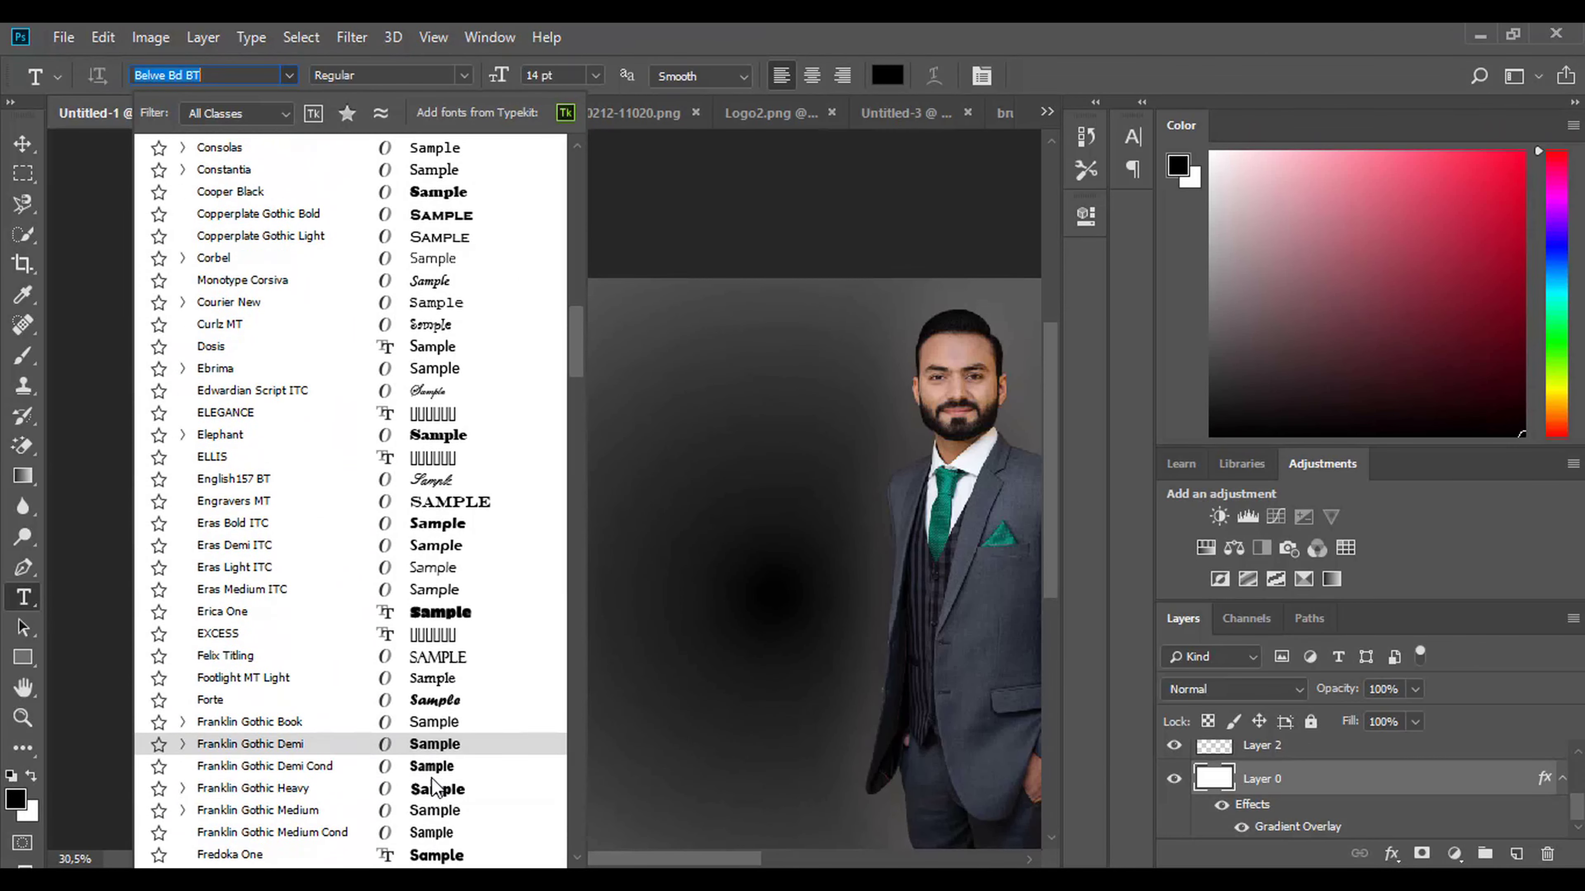
{"action": "scroll", "coordinate": [440, 774], "scroll_direction": "down", "scroll_amount": 1}
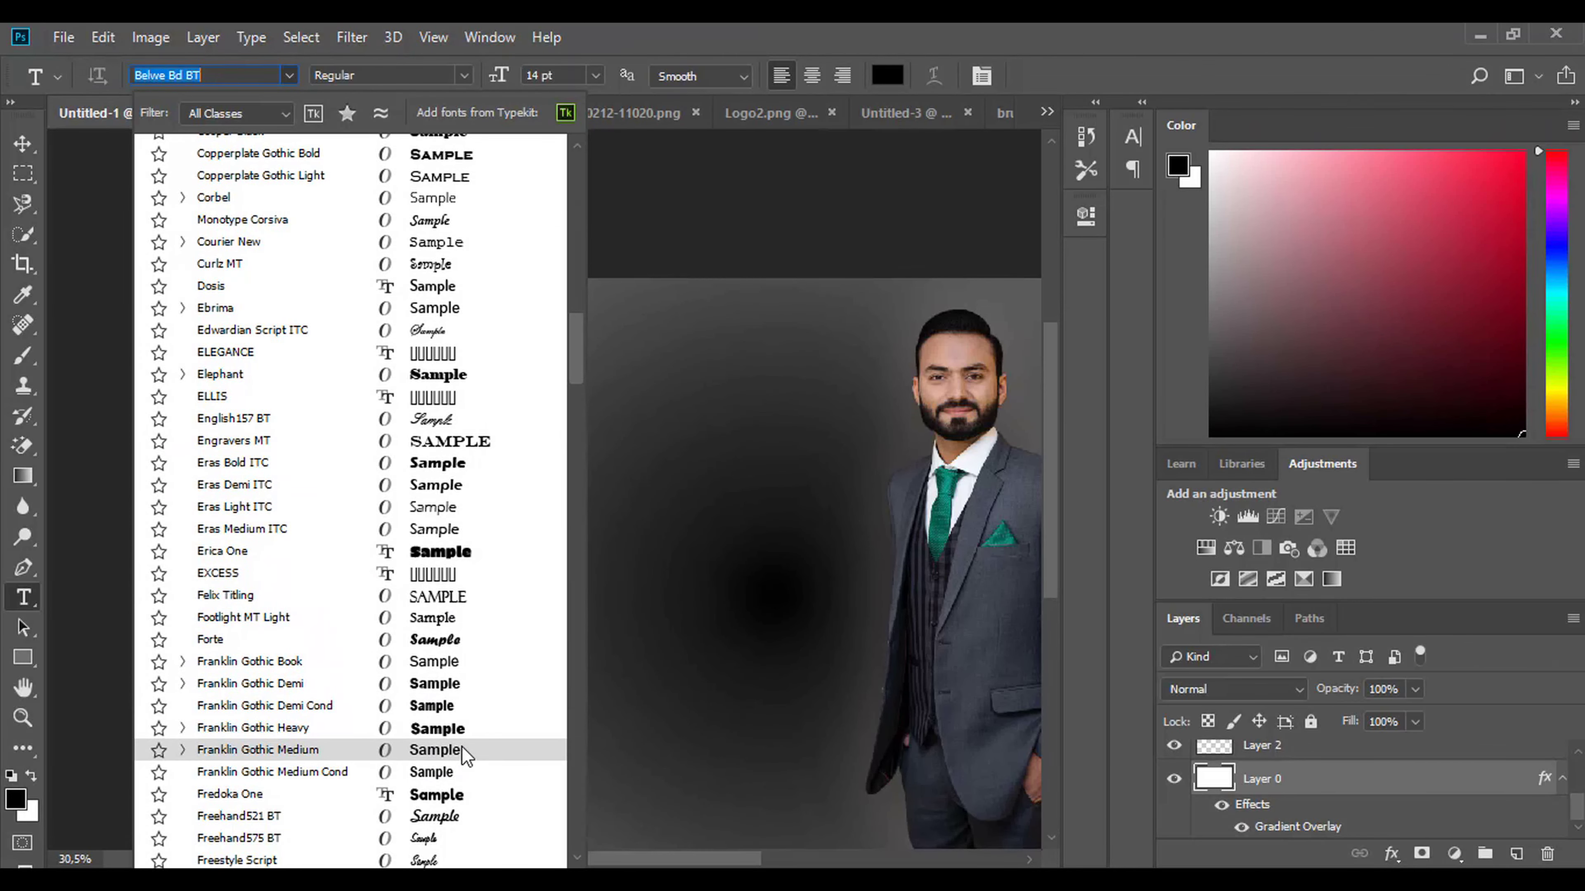
{"action": "left_click", "coordinate": [459, 794]}
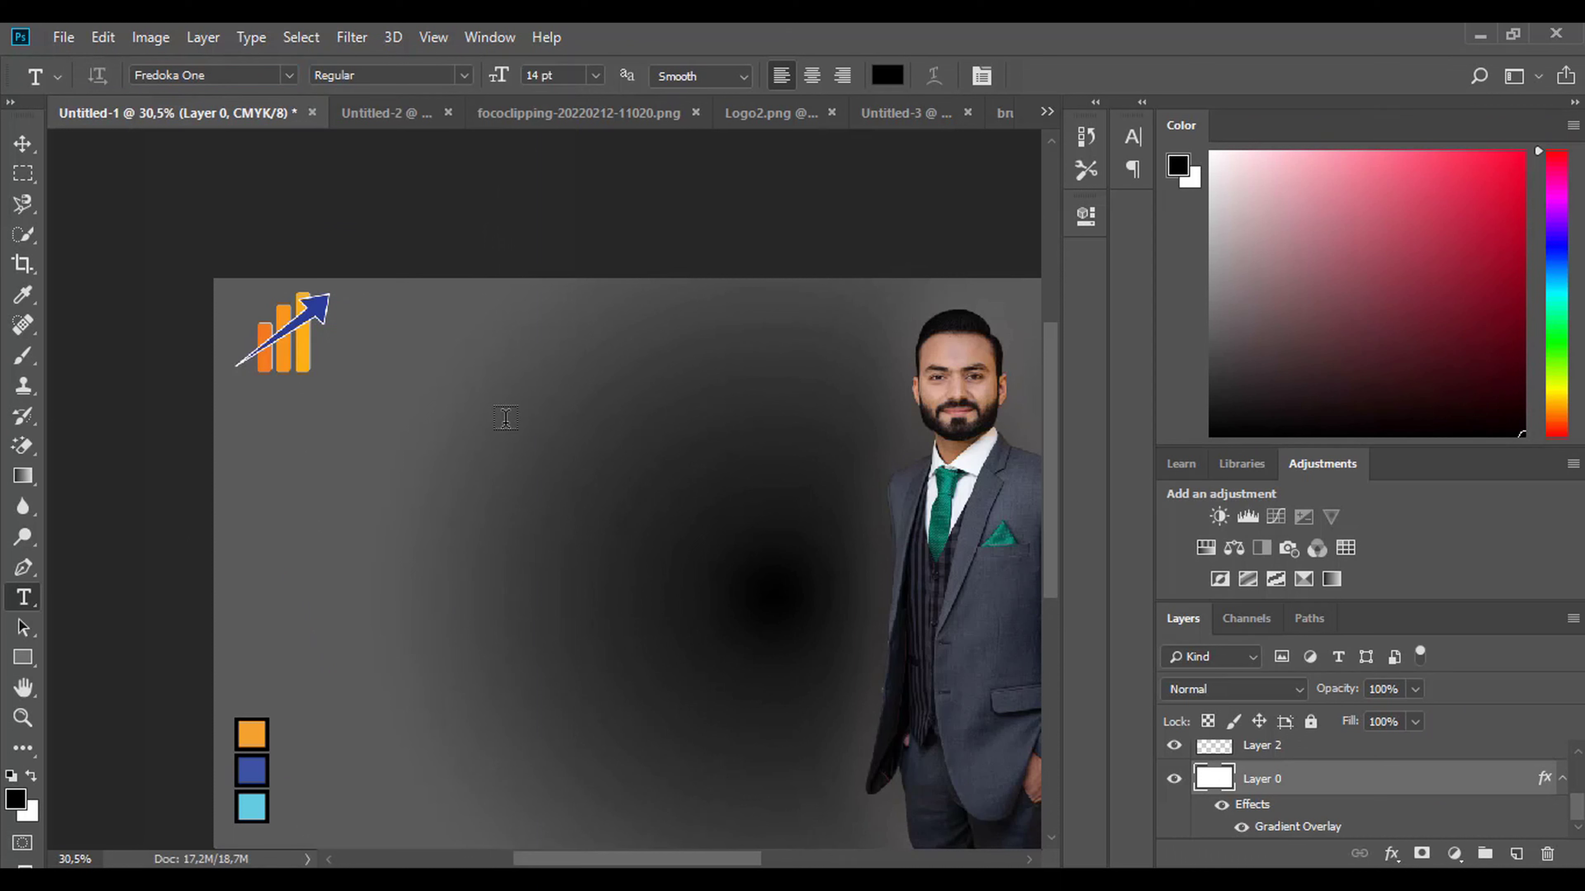
Type 'COMPANY LOGO' at 9 pt and position it beside the logo.
{"action": "left_click", "coordinate": [374, 351]}
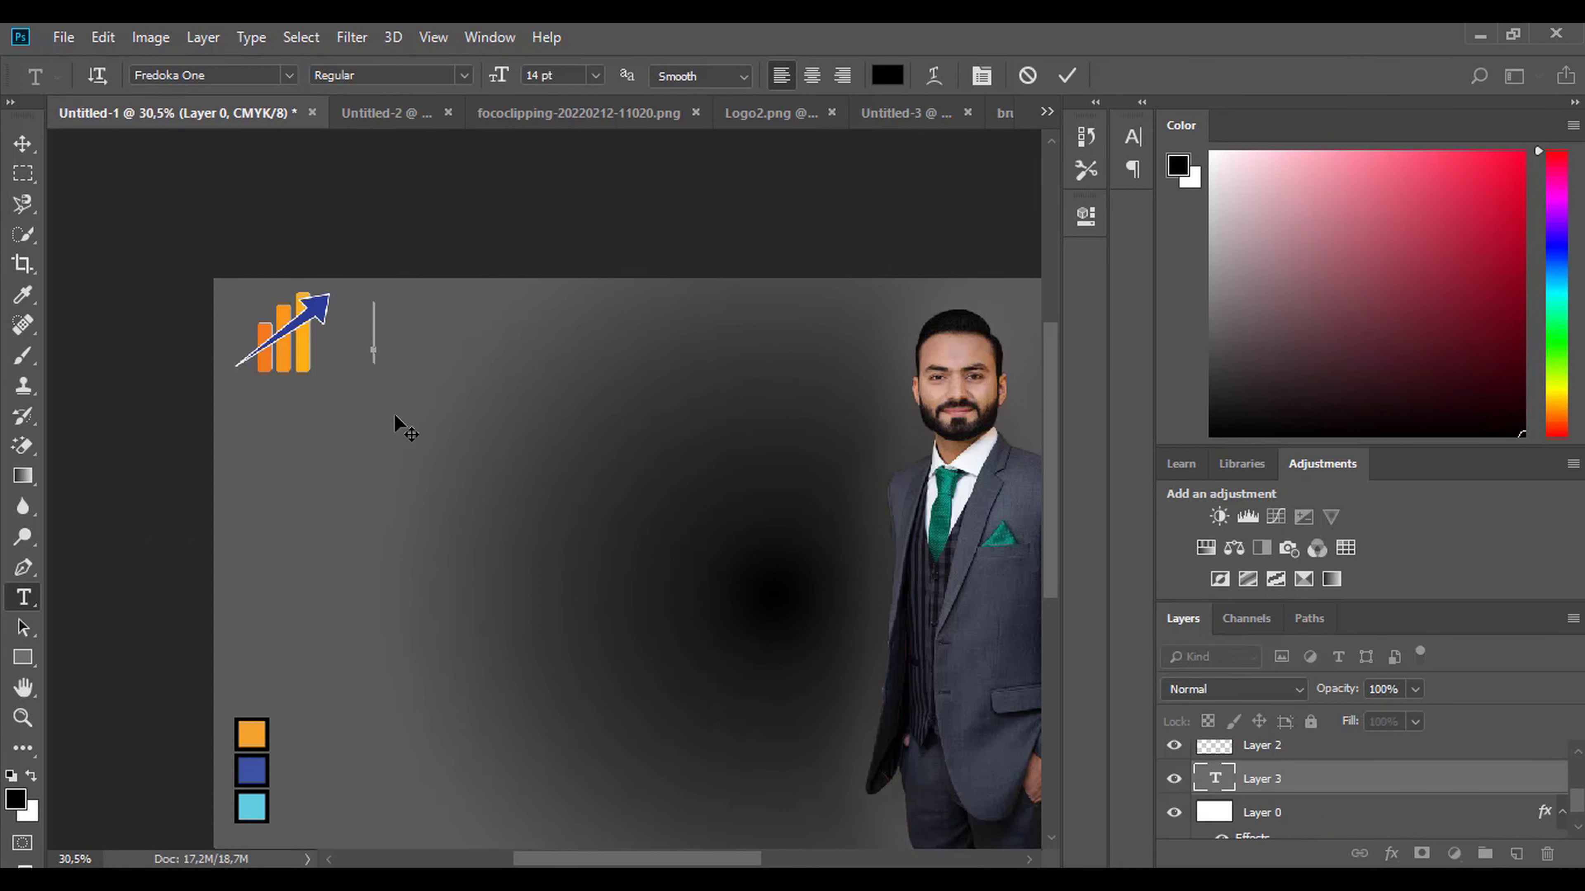
{"action": "type", "text": "COMPANY LOGO"}
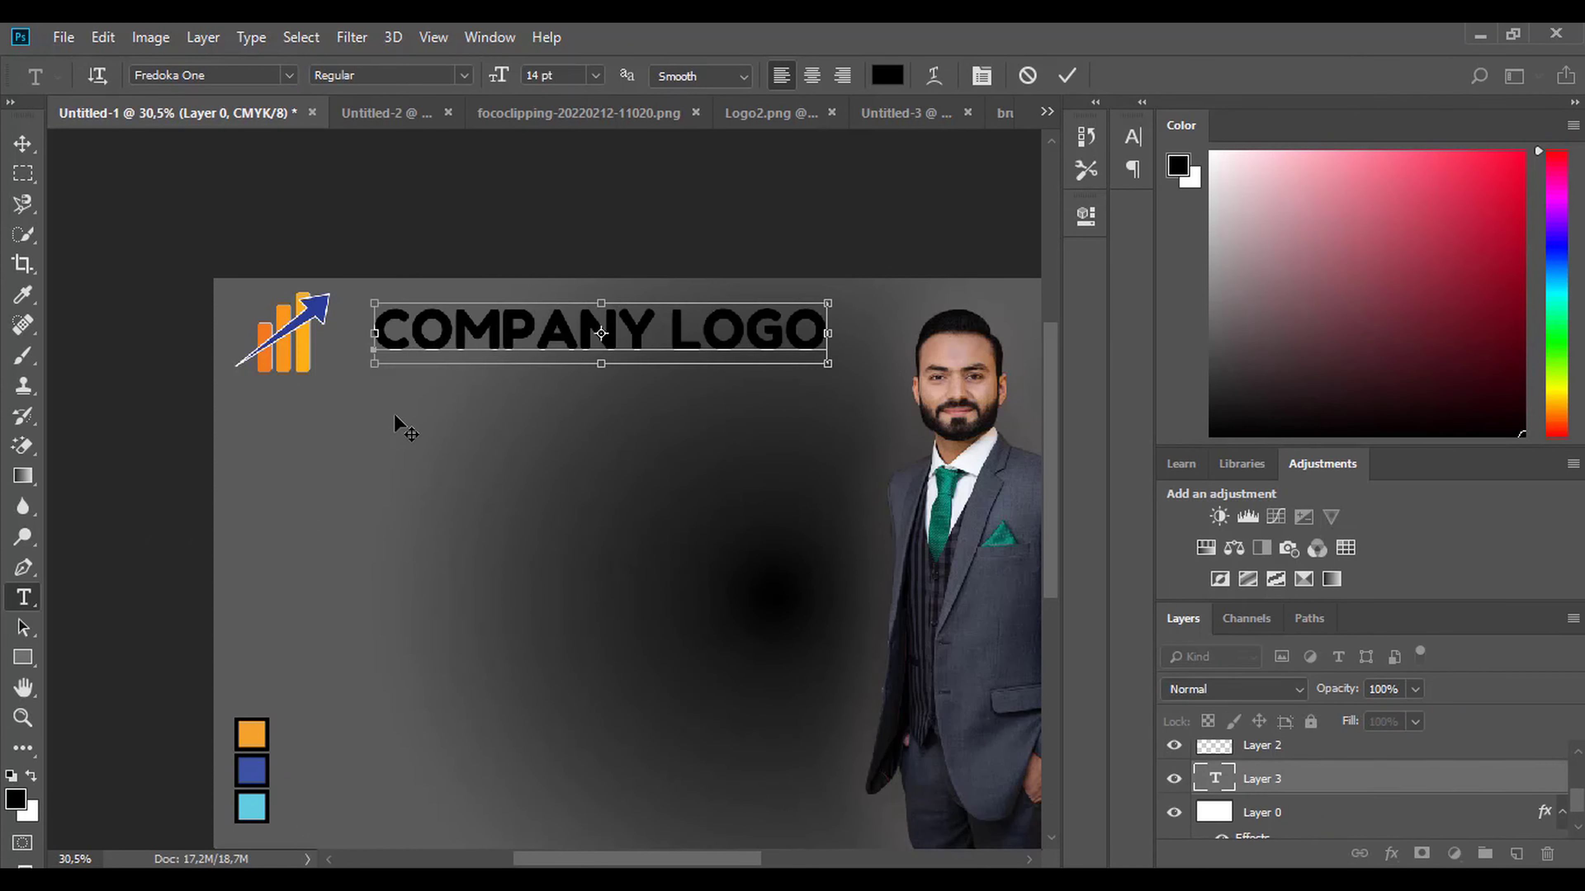
{"action": "key", "text": "ctrl+a"}
{"action": "left_click", "coordinate": [596, 75]}
{"action": "left_click", "coordinate": [579, 161]}
{"action": "left_click", "coordinate": [22, 144]}
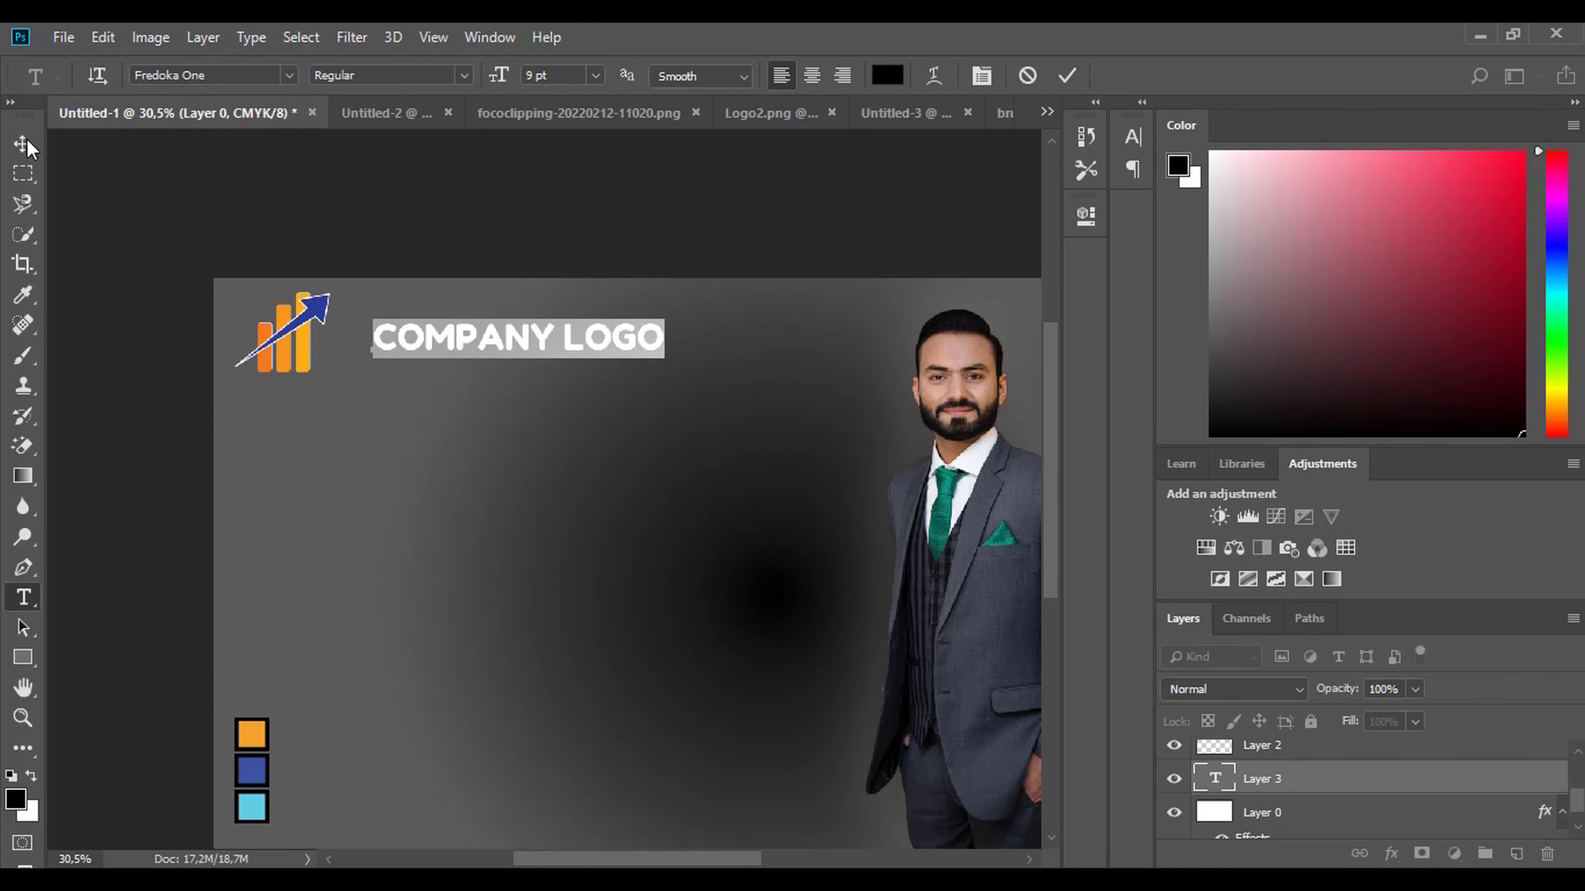
{"action": "left_click_drag", "start_coordinate": [544, 337], "coordinate": [514, 339]}
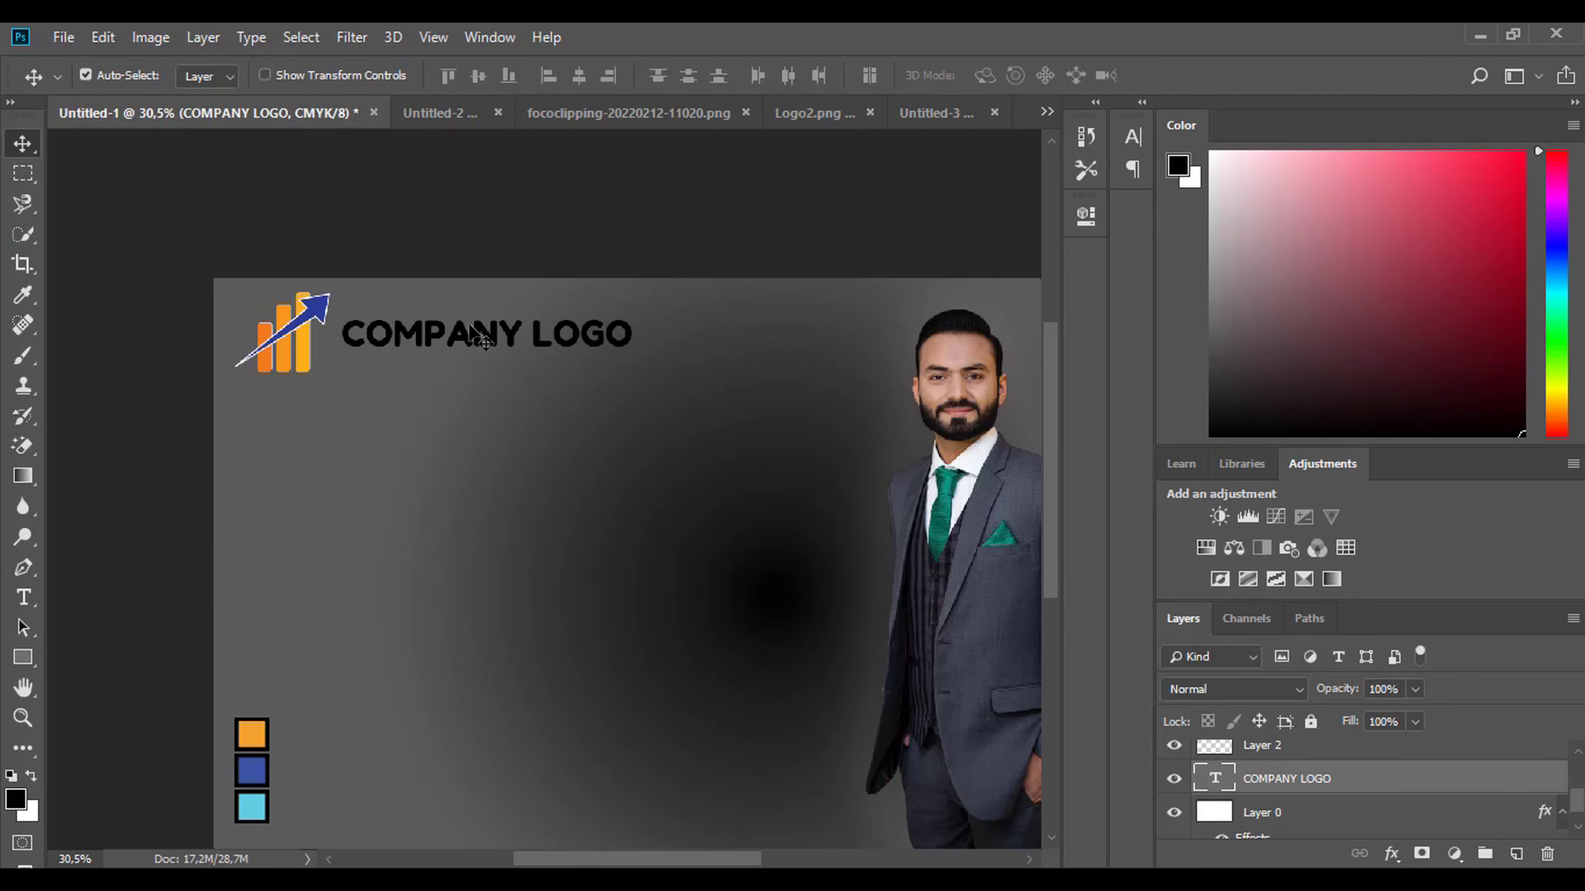
Colour the COMPANY LOGO text orange by sampling the orange swatch.
{"action": "left_click", "coordinate": [1085, 217]}
{"action": "left_click", "coordinate": [907, 500]}
{"action": "left_click", "coordinate": [251, 735]}
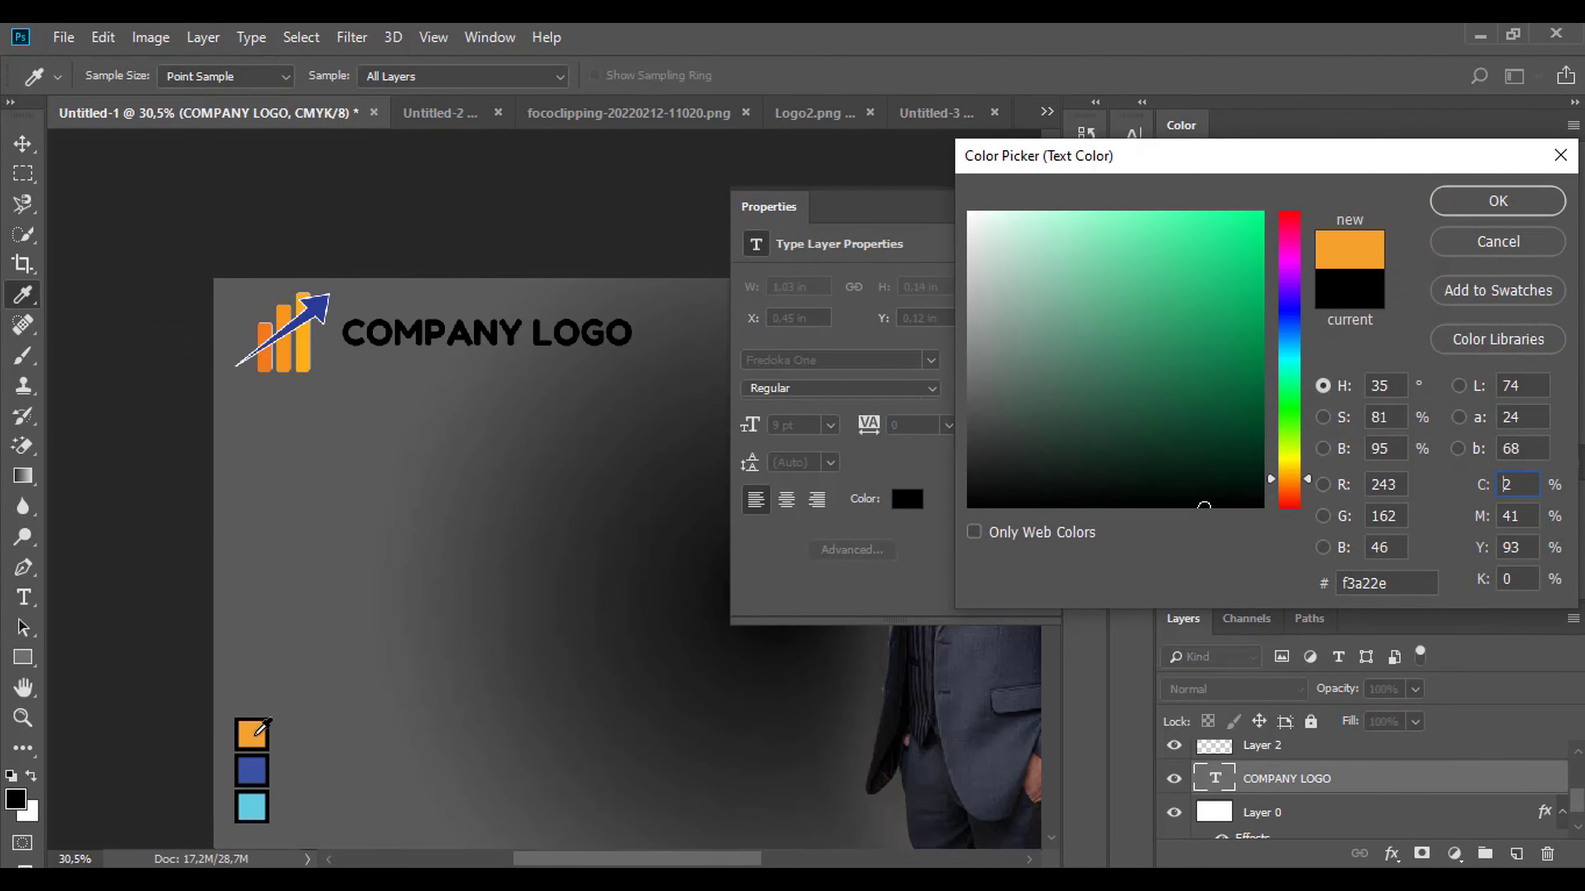
{"action": "left_click", "coordinate": [1474, 210]}
{"action": "left_click", "coordinate": [1090, 231]}
{"action": "left_click", "coordinate": [594, 637]}
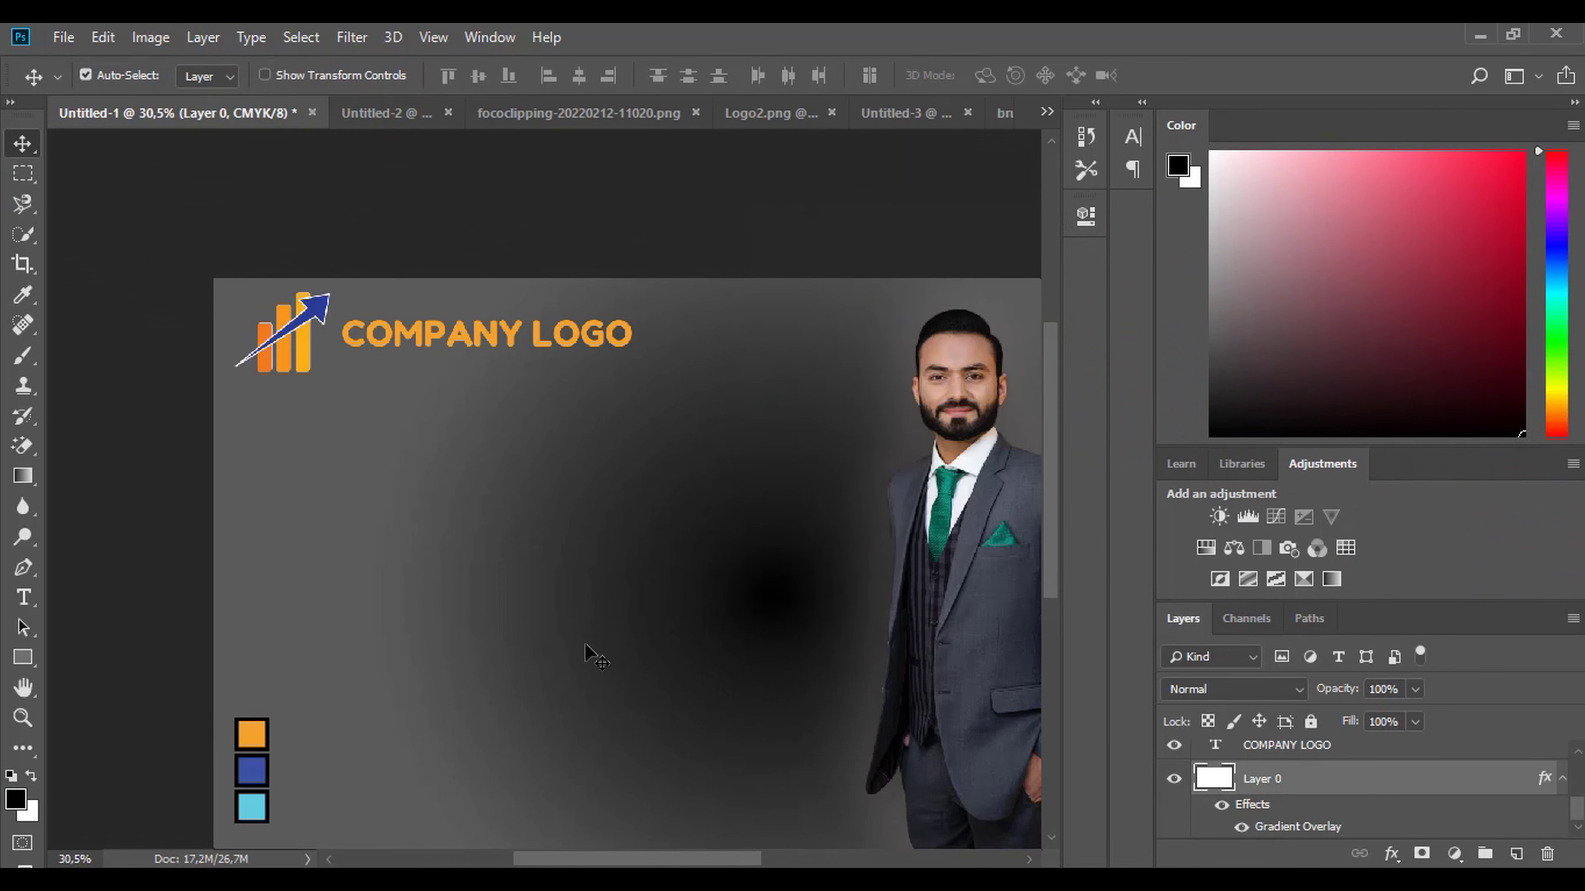
{"action": "left_click_drag", "start_coordinate": [594, 637], "coordinate": [530, 558]}
{"action": "key", "text": "t"}
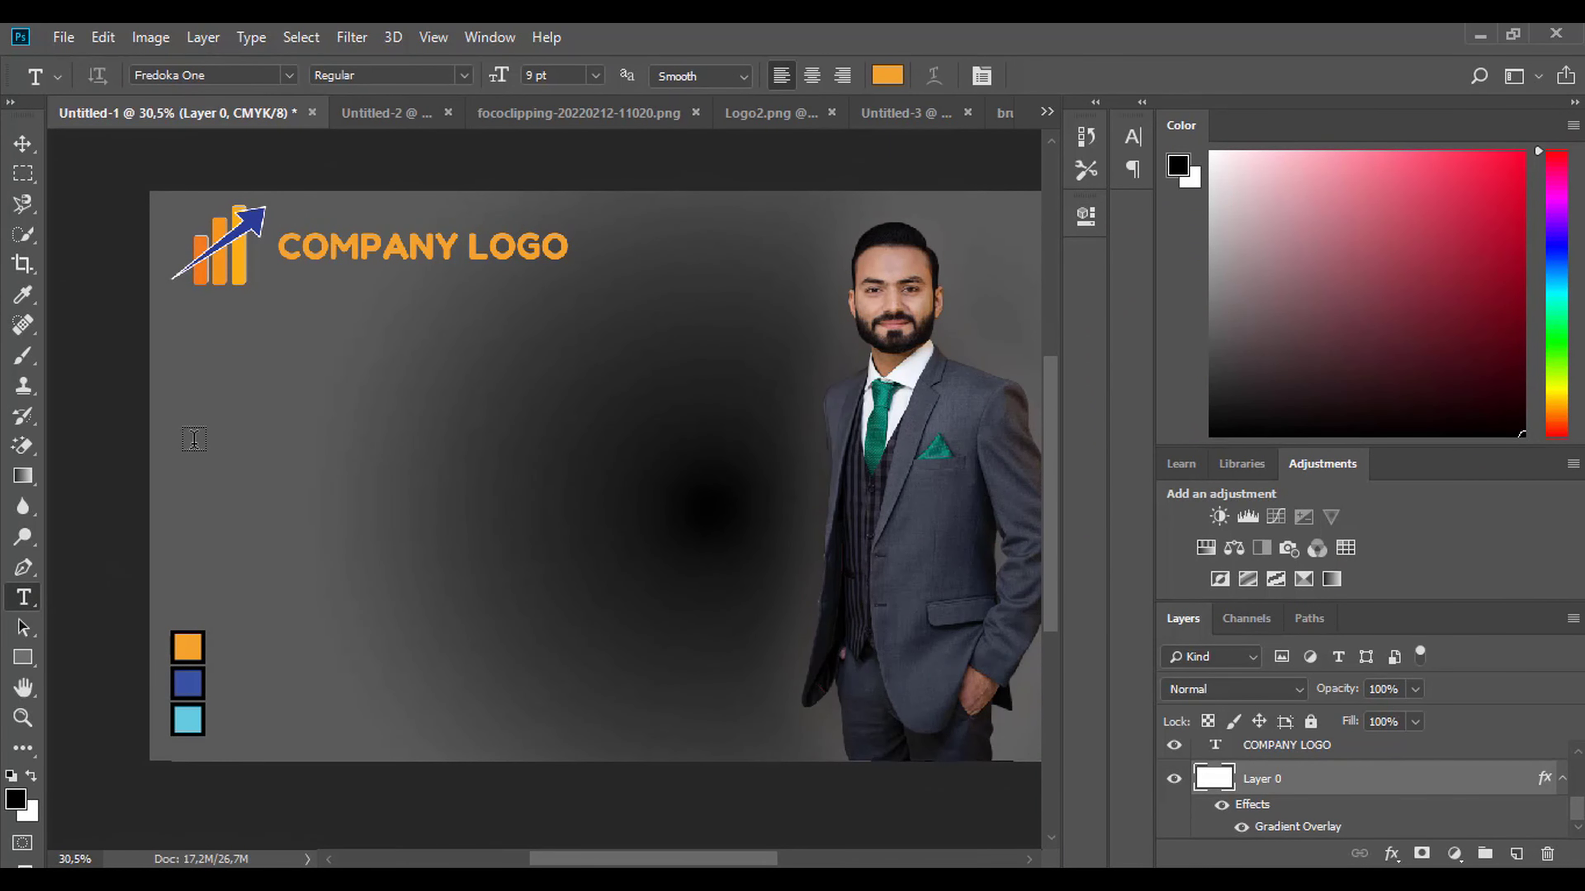
Add the orange headline 'UP Your Bussiness' on the banner's left side.
{"action": "left_click", "coordinate": [195, 423]}
{"action": "type", "text": "UP Your Bussiness"}
{"action": "left_click", "coordinate": [22, 144]}
{"action": "left_click", "coordinate": [1270, 829]}
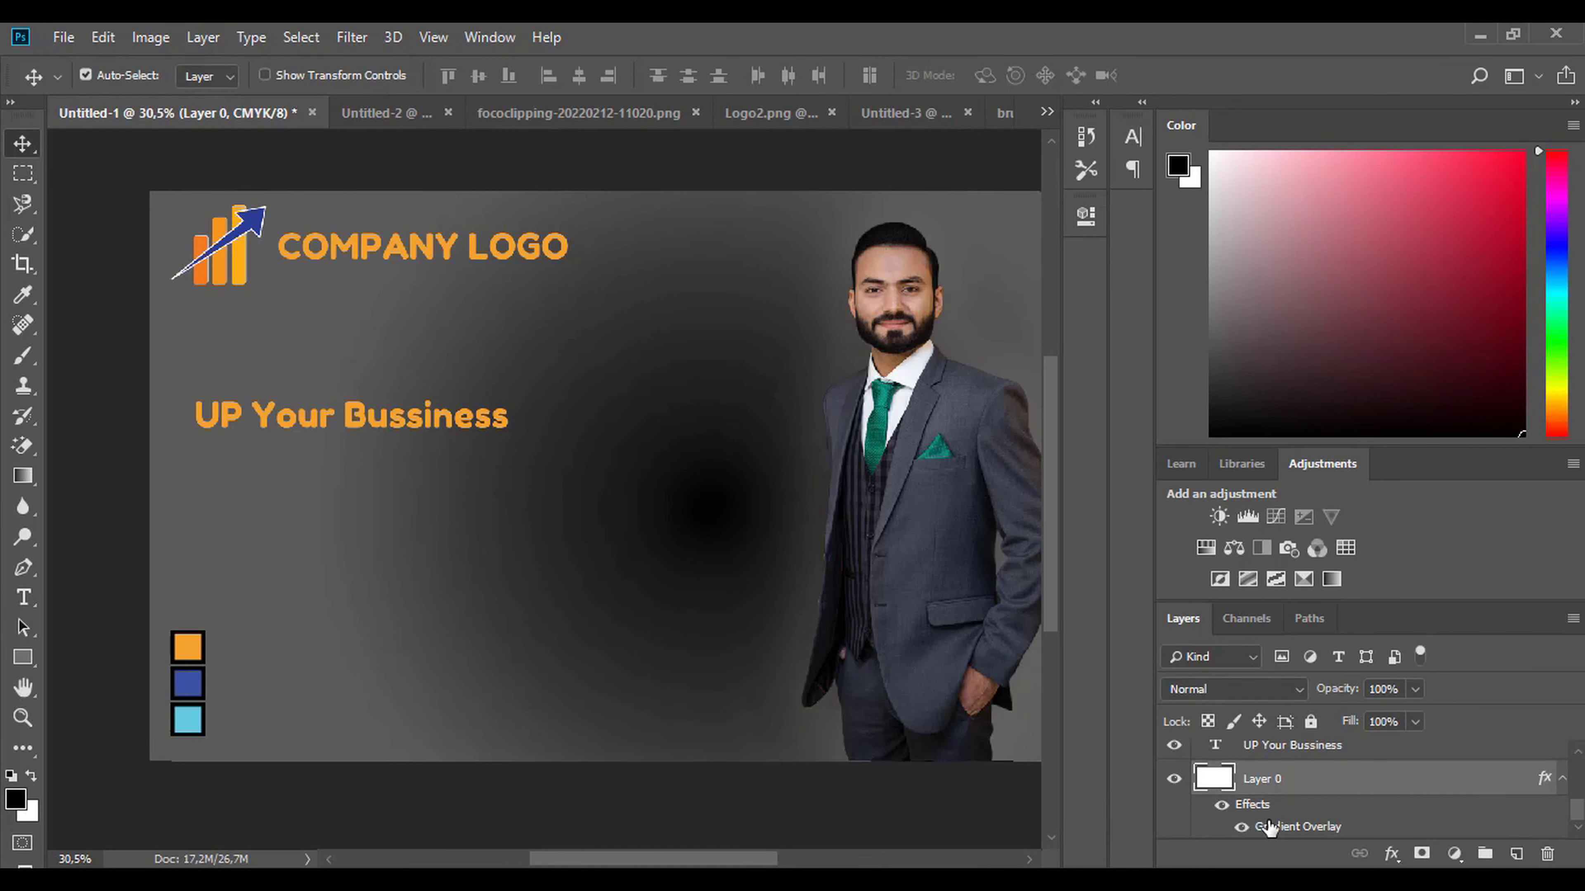
{"action": "left_click", "coordinate": [1329, 776]}
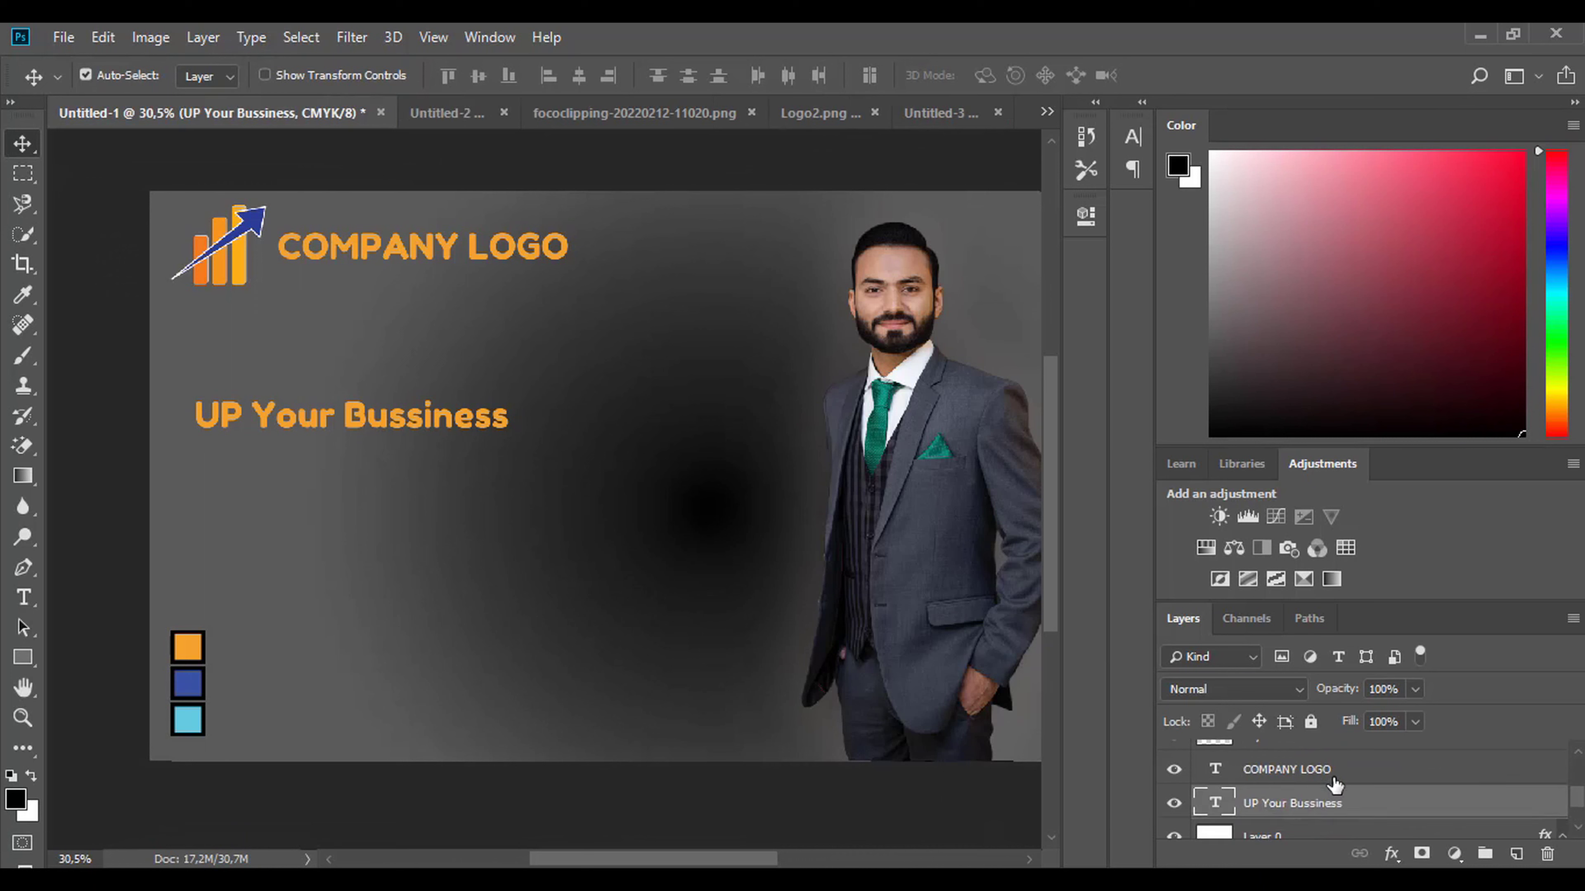
{"action": "scroll", "coordinate": [1287, 757], "scroll_direction": "down", "scroll_amount": 2}
{"action": "left_click", "coordinate": [1287, 778]}
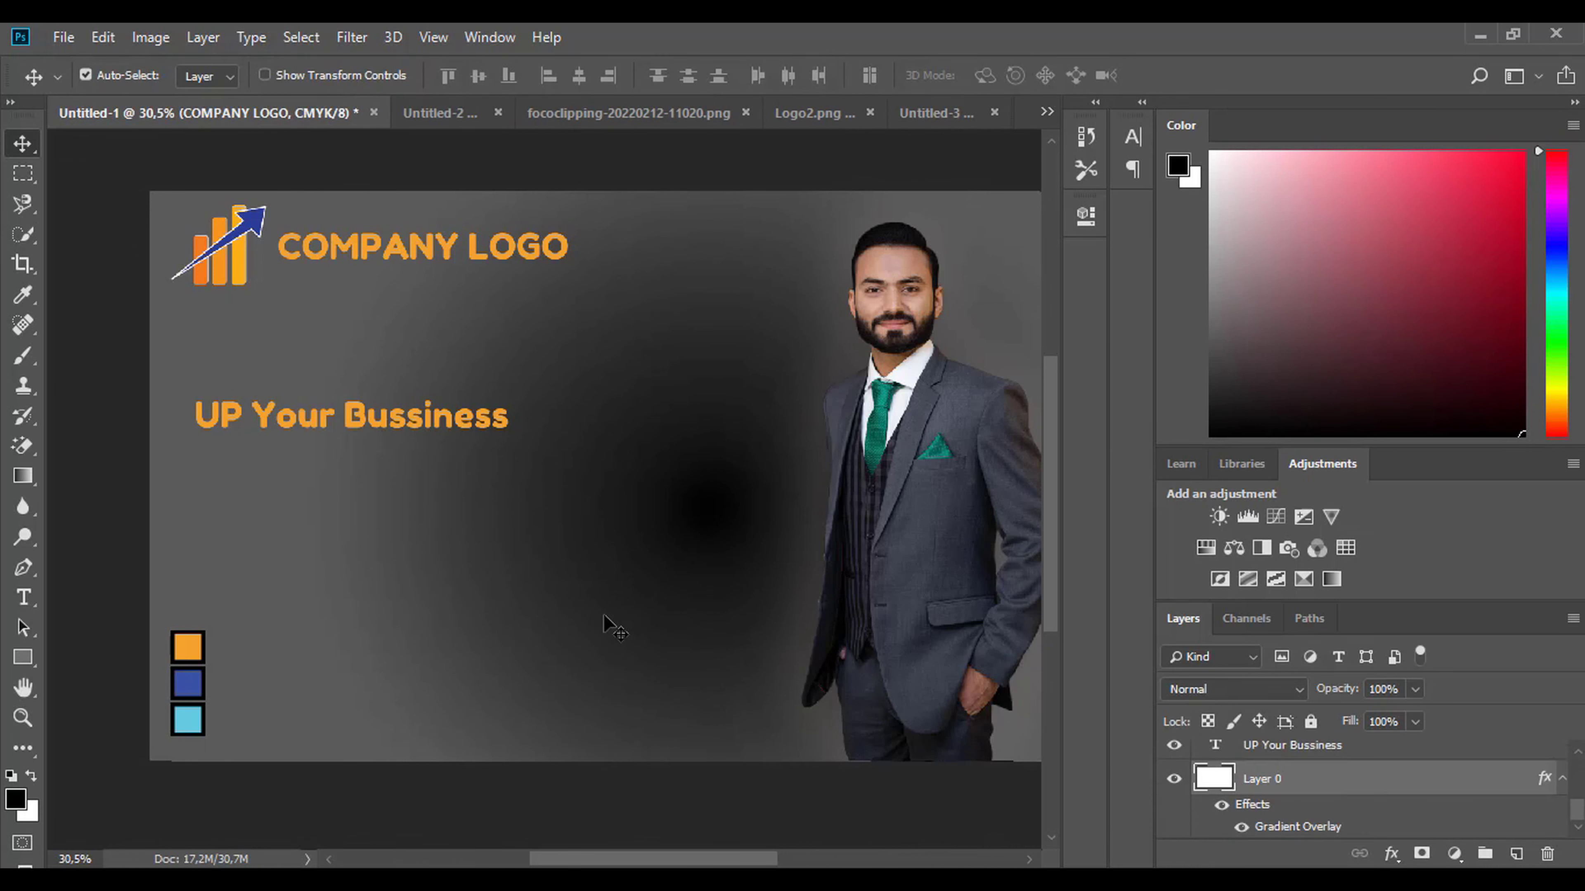
Add 'With The Bussiness Coach' below the headline and discard the empty extra text layer.
{"action": "key", "text": "t"}
{"action": "left_click", "coordinate": [212, 479]}
{"action": "type", "text": "With The"}
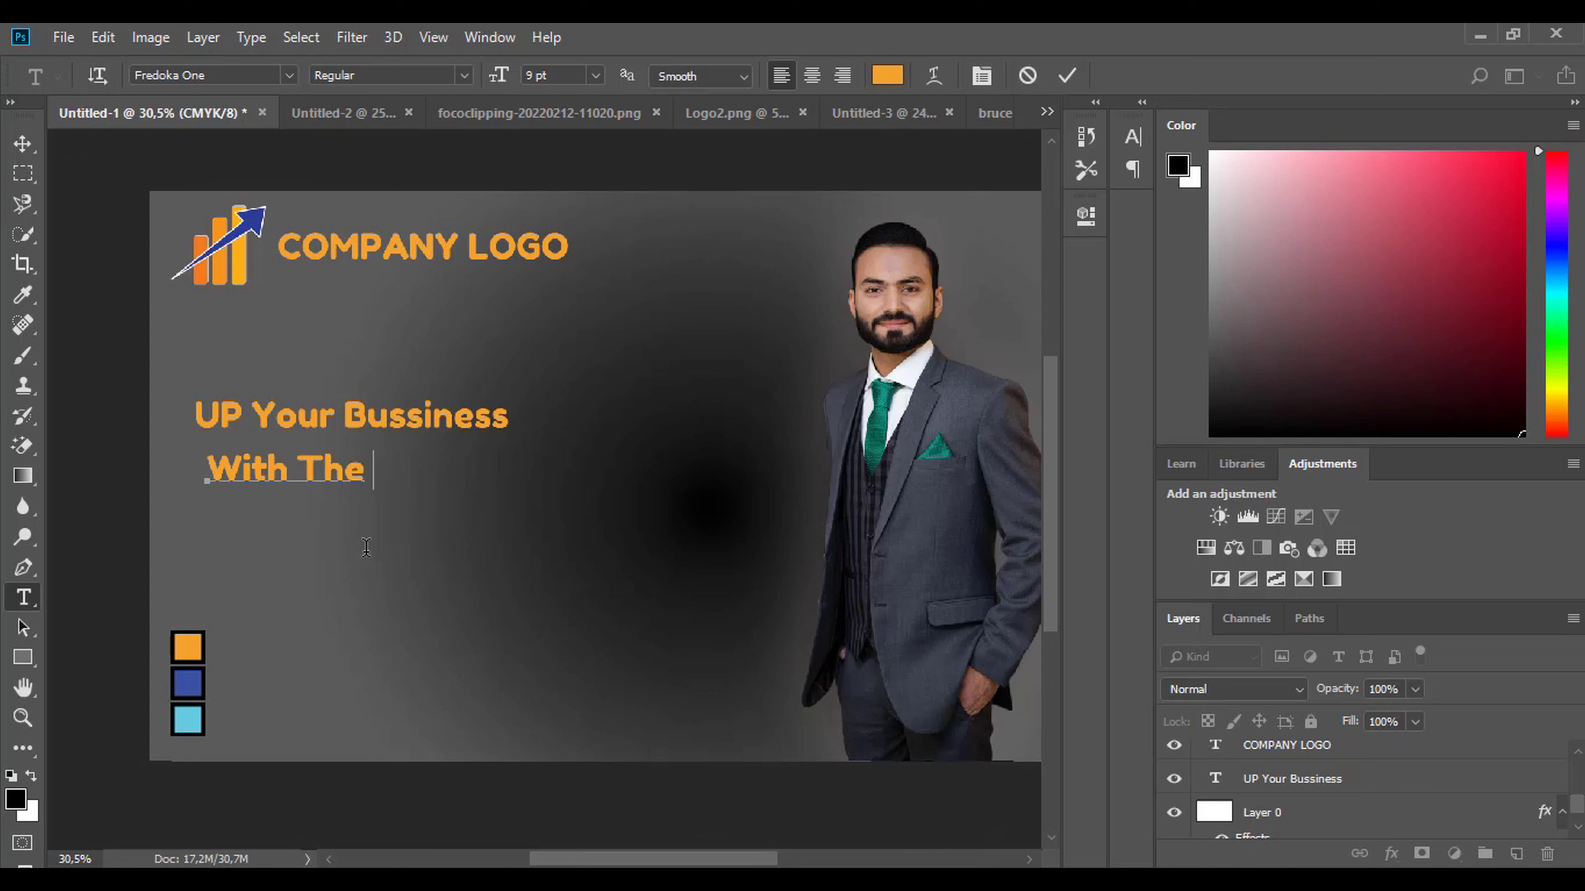
{"action": "type", "text": " Bussiness Coac"}
{"action": "type", "text": "h"}
{"action": "left_click", "coordinate": [469, 803]}
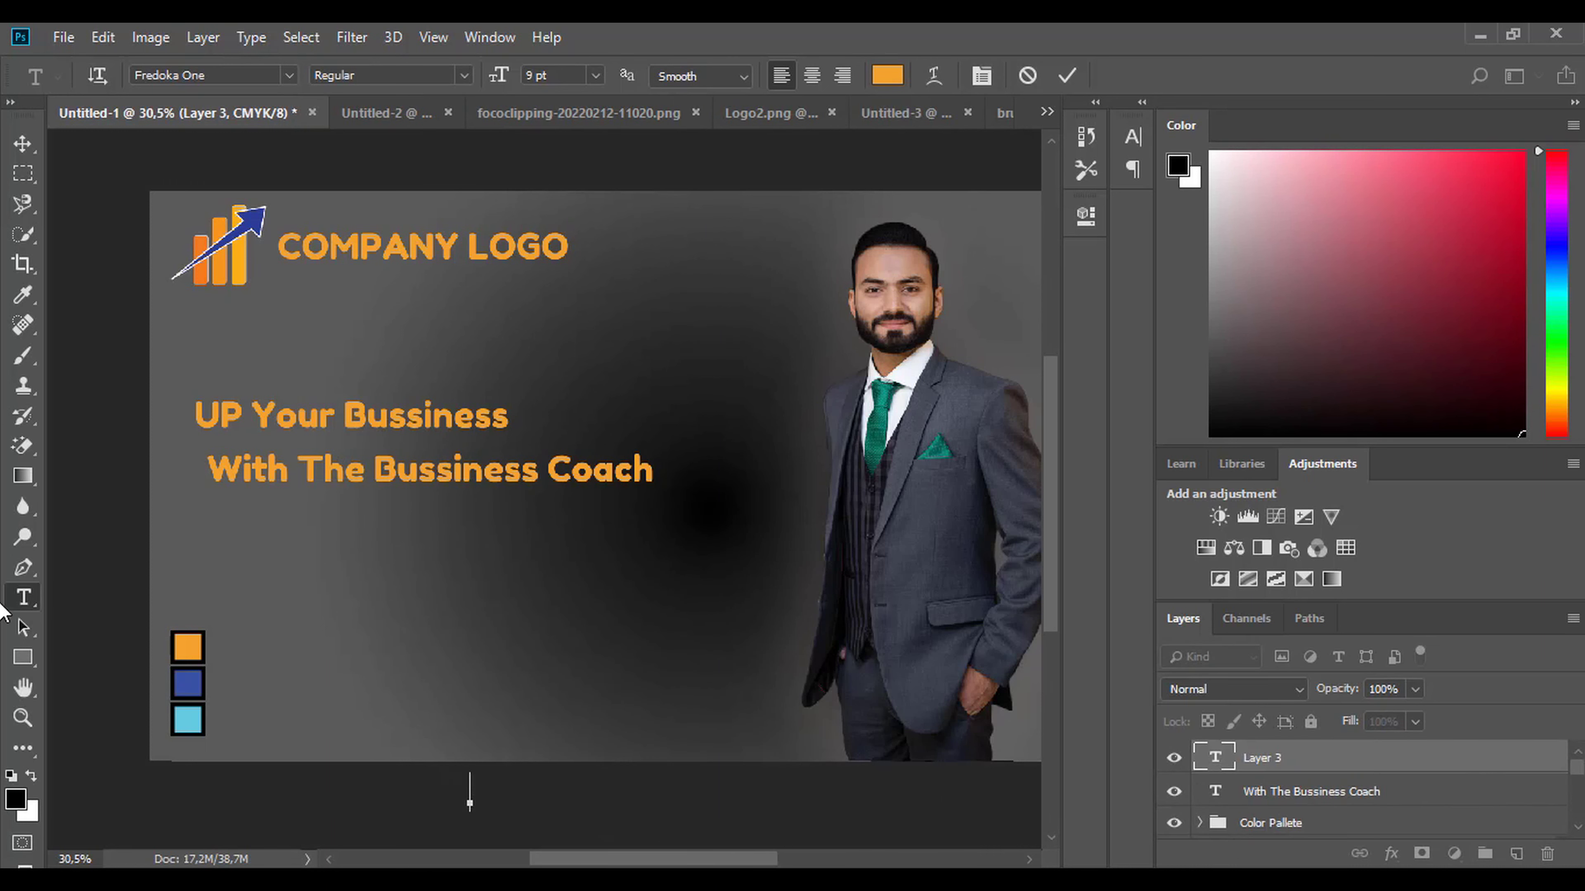
{"action": "key", "text": "Escape"}
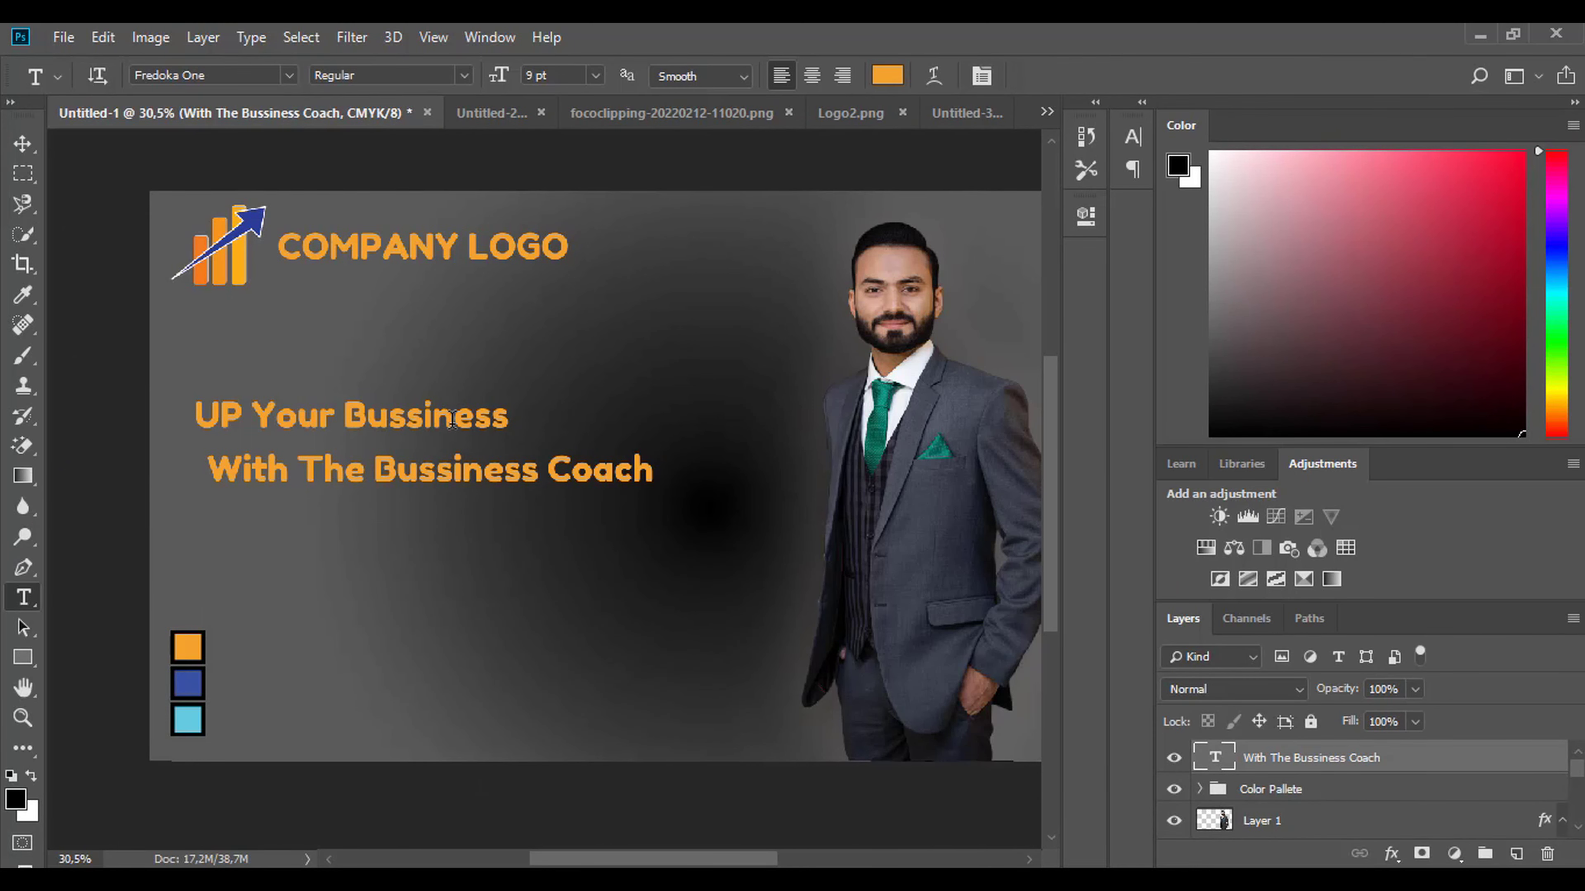
{"action": "left_click", "coordinate": [428, 412]}
Try Felix Titling on the headline, then undo the font change.
{"action": "key", "text": "ctrl+a"}
{"action": "left_click", "coordinate": [289, 75]}
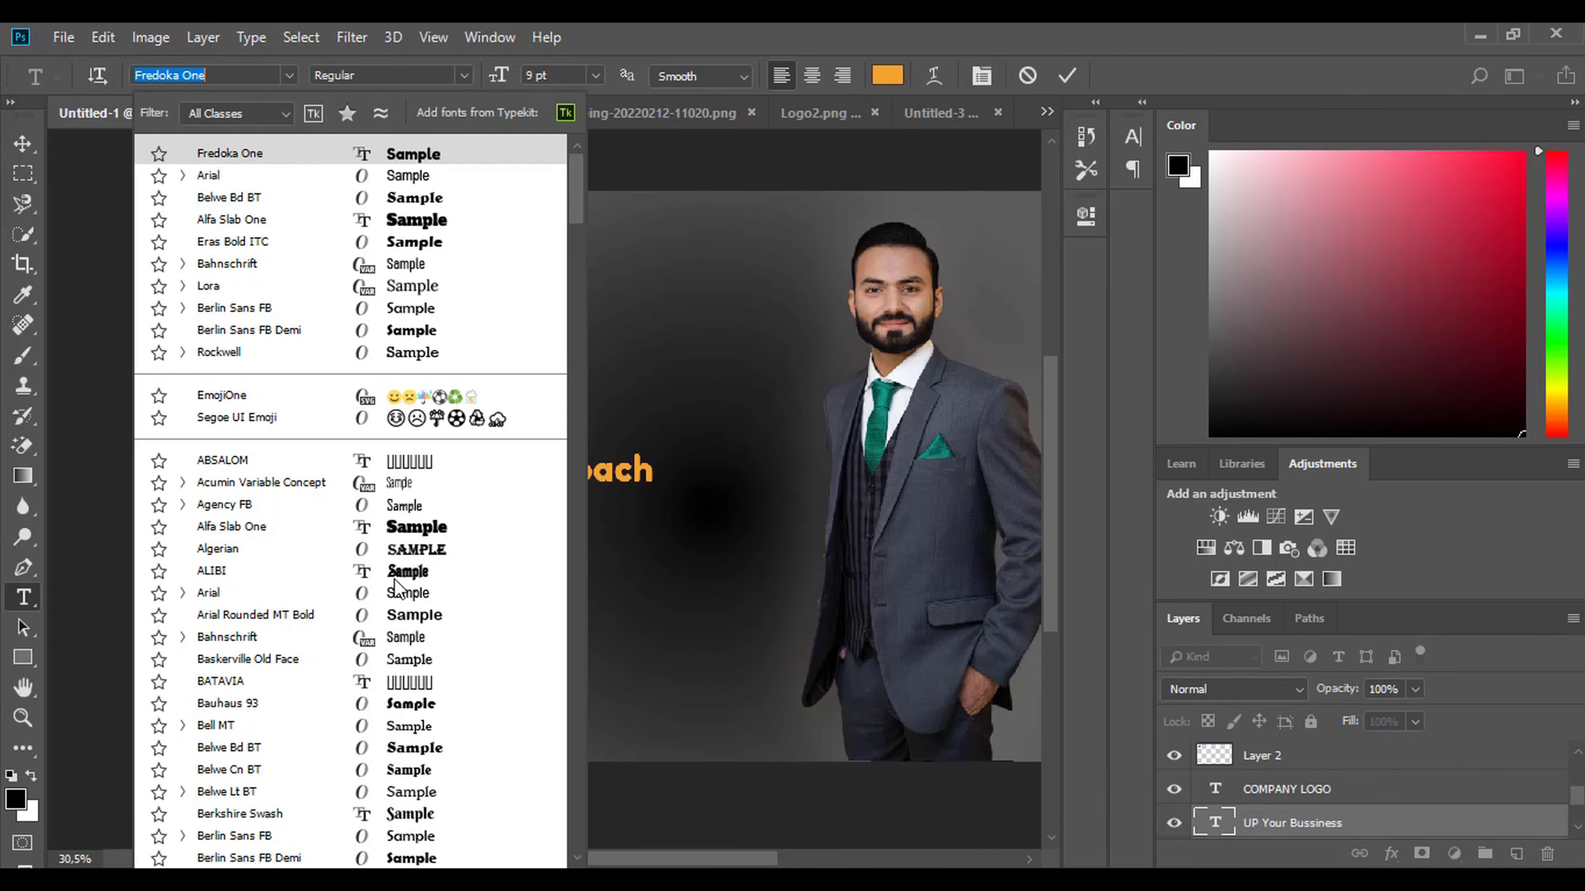
{"action": "scroll", "coordinate": [379, 728], "scroll_direction": "down", "scroll_amount": 8}
{"action": "scroll", "coordinate": [379, 725], "scroll_direction": "down", "scroll_amount": 3}
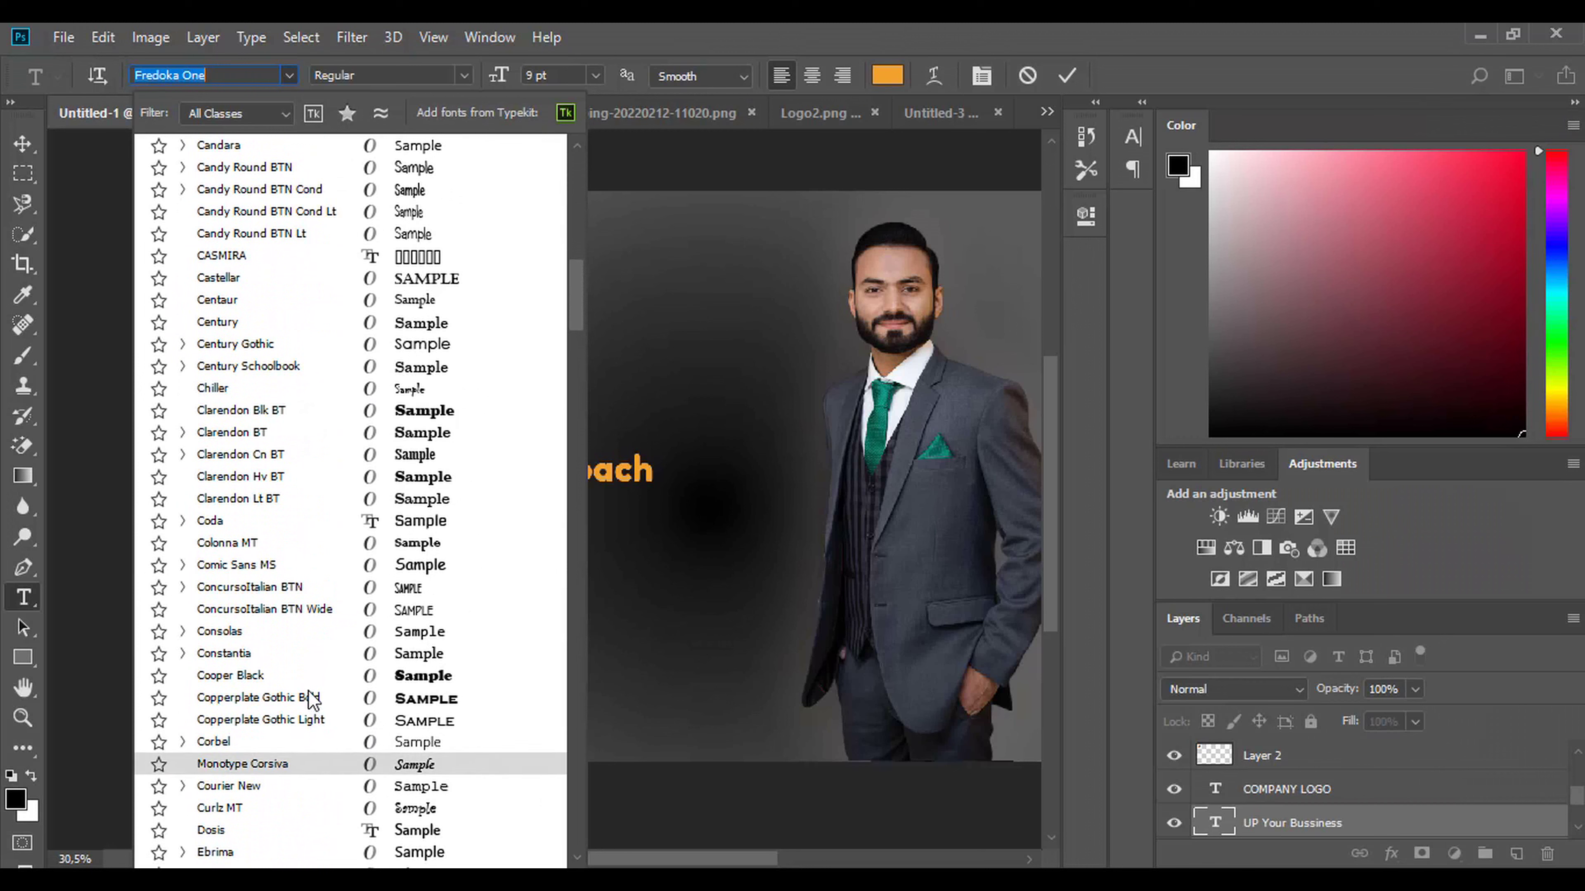
{"action": "scroll", "coordinate": [312, 712], "scroll_direction": "down", "scroll_amount": 2}
{"action": "scroll", "coordinate": [321, 730], "scroll_direction": "down", "scroll_amount": 1}
{"action": "scroll", "coordinate": [335, 773], "scroll_direction": "down", "scroll_amount": 3}
{"action": "scroll", "coordinate": [305, 763], "scroll_direction": "down", "scroll_amount": 1}
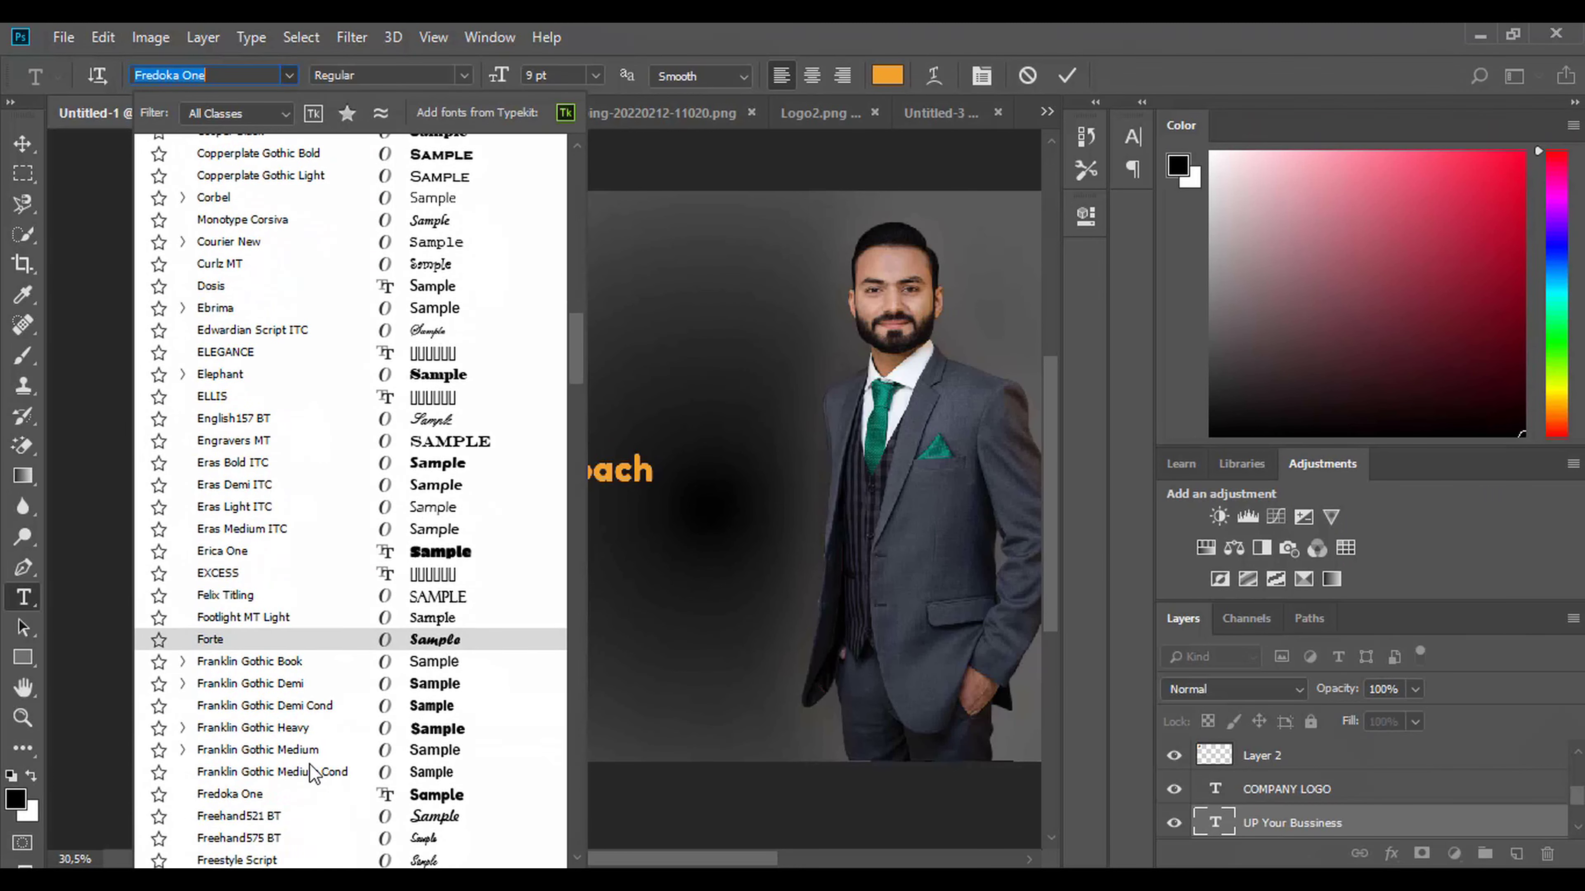
{"action": "scroll", "coordinate": [312, 717], "scroll_direction": "down", "scroll_amount": 2}
{"action": "scroll", "coordinate": [314, 668], "scroll_direction": "down", "scroll_amount": 2}
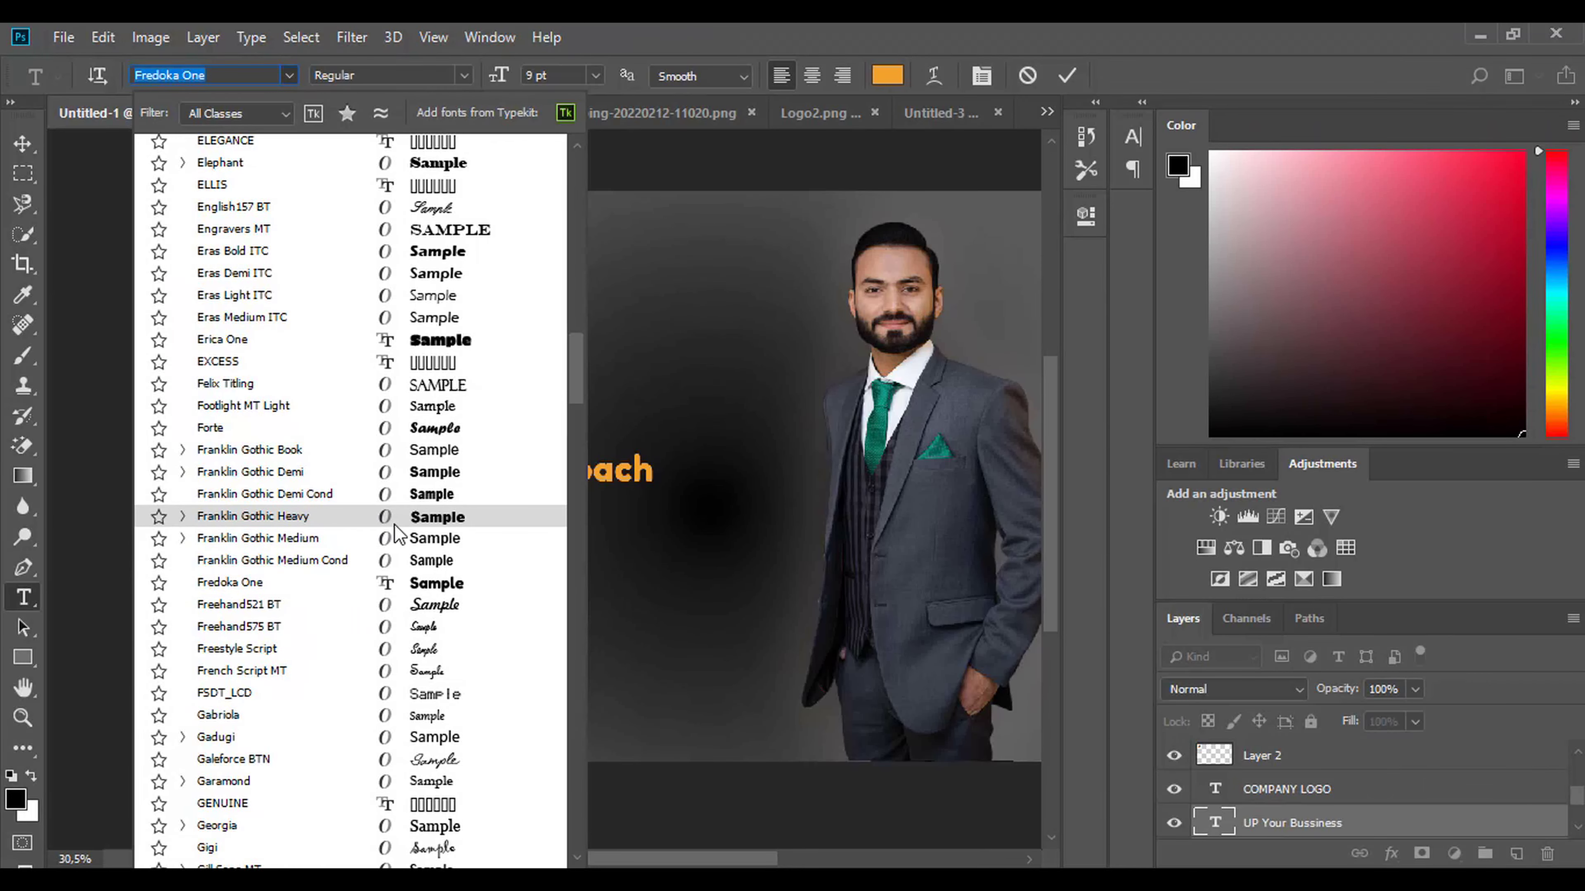
{"action": "left_click", "coordinate": [434, 384]}
{"action": "left_click", "coordinate": [455, 74]}
{"action": "left_click", "coordinate": [337, 94]}
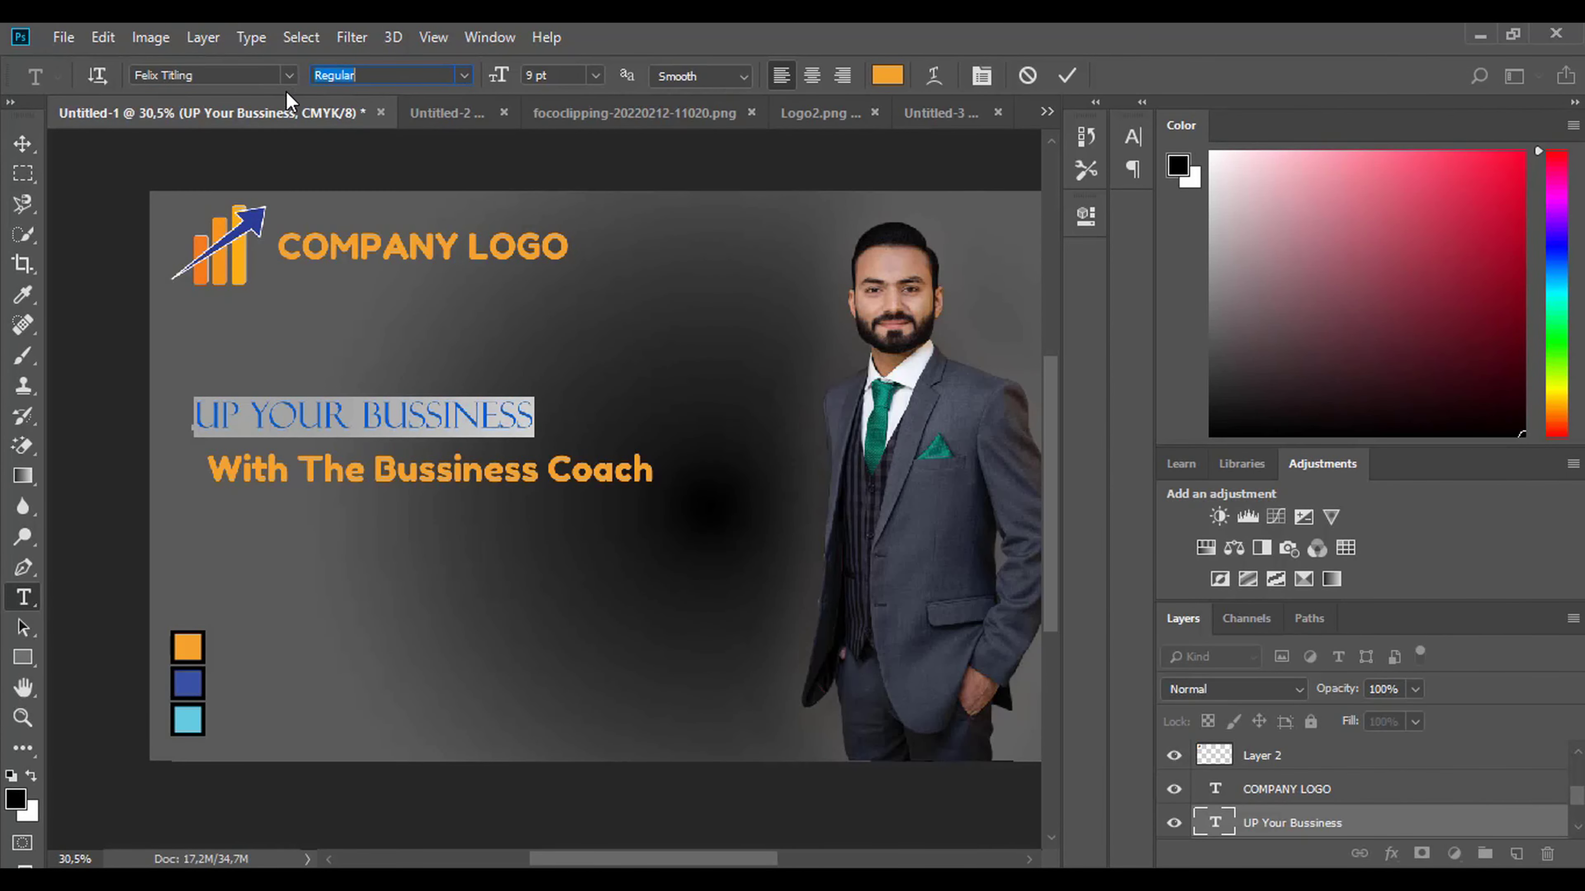
{"action": "key", "text": "ctrl+z"}
Set the 'UP Your Bussiness' headline in Lora Bold.
{"action": "left_click", "coordinate": [290, 78]}
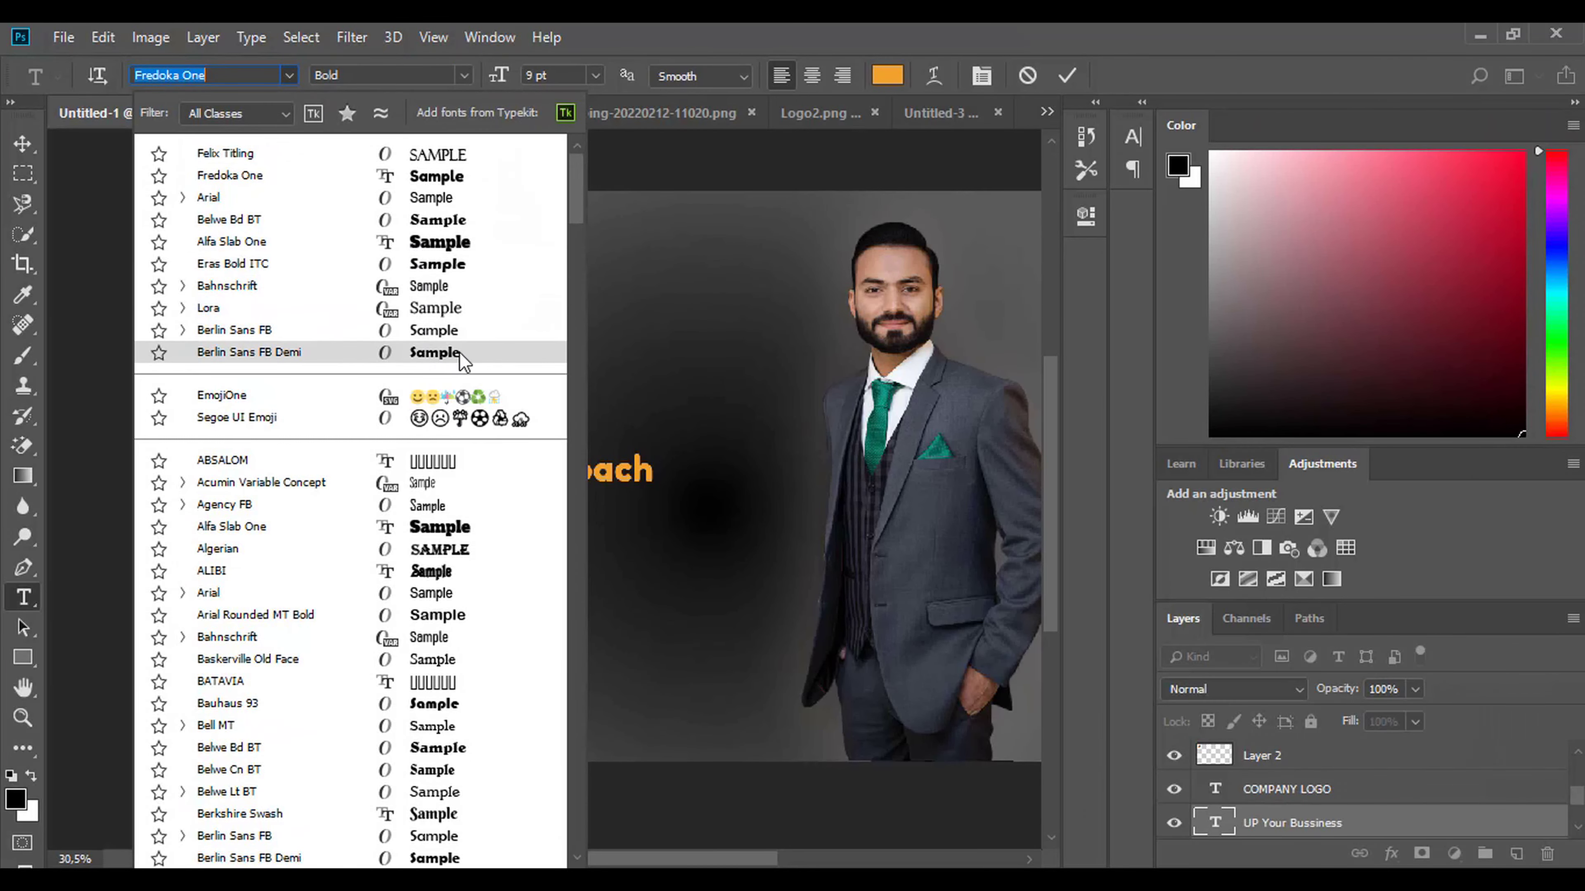
{"action": "left_click", "coordinate": [183, 308]}
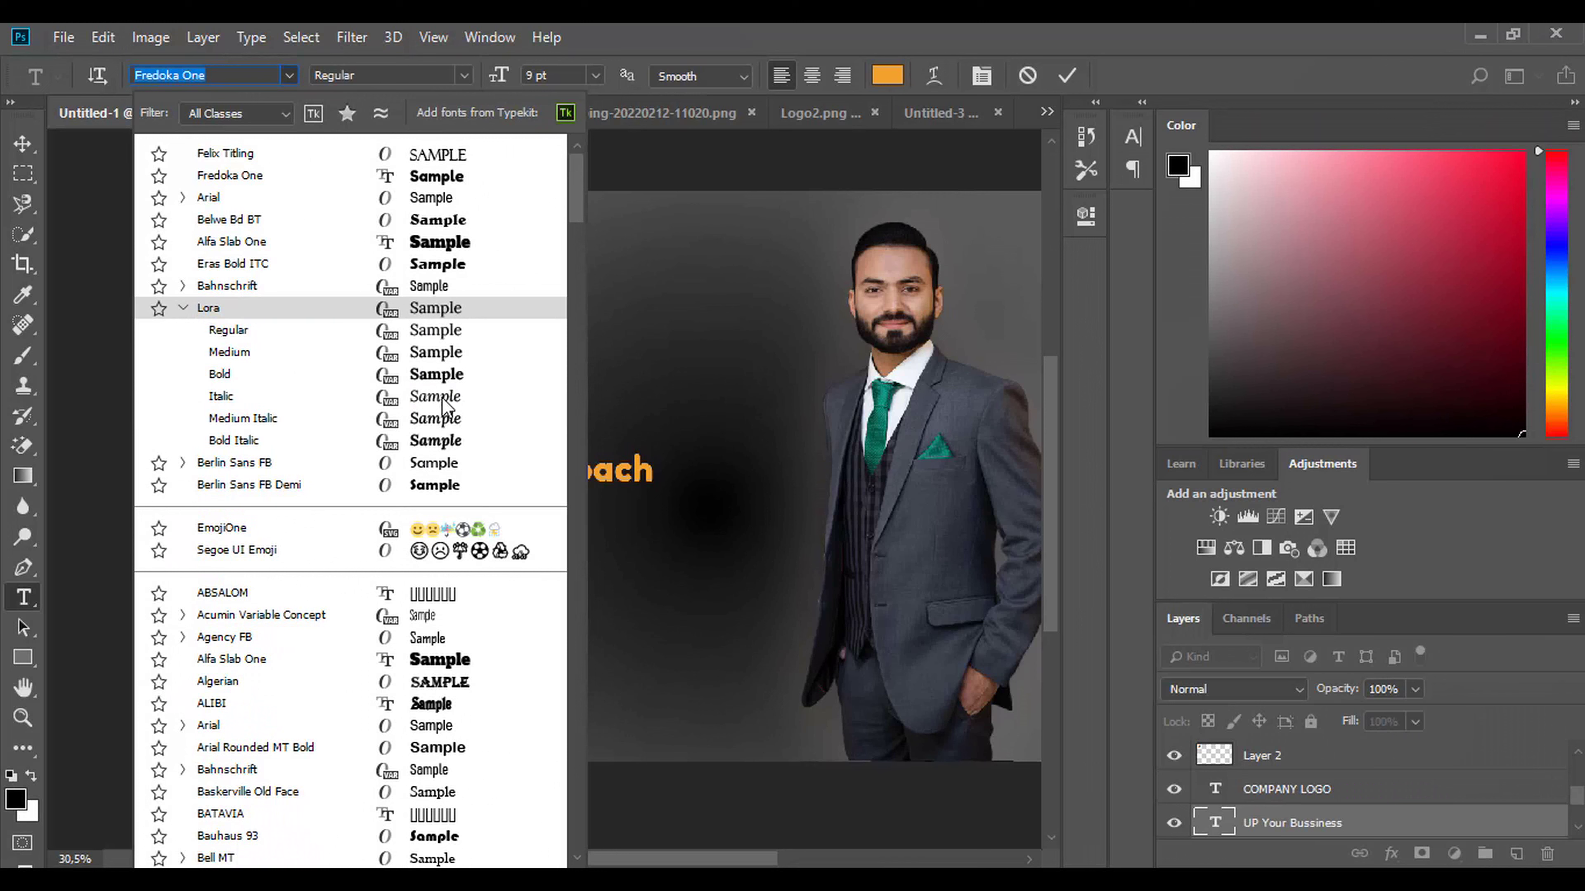
{"action": "left_click", "coordinate": [405, 375]}
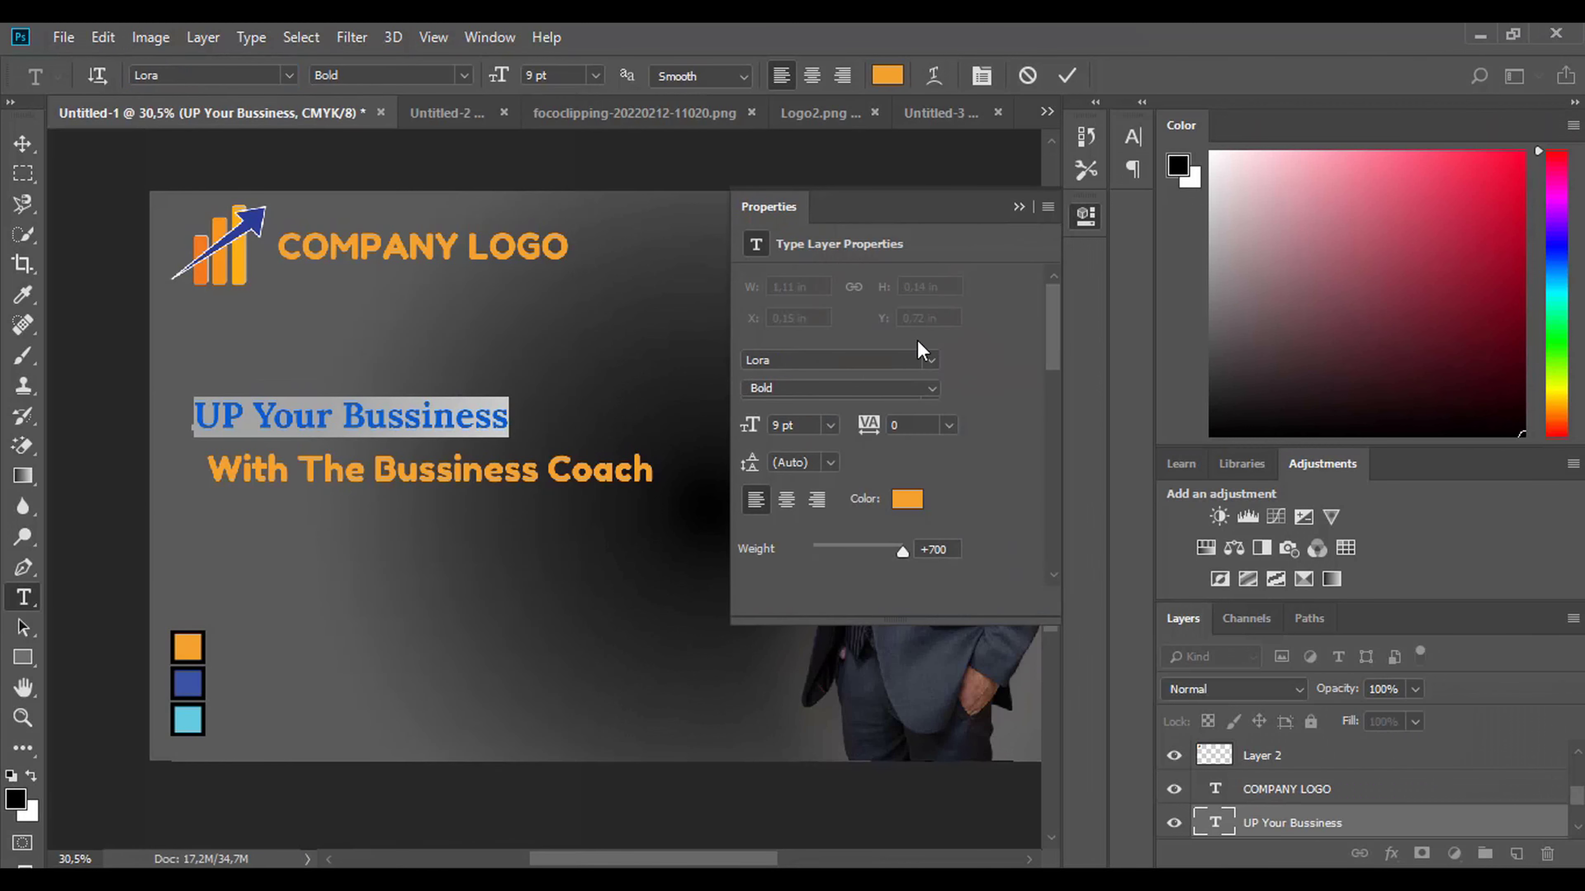
{"action": "left_click", "coordinate": [1086, 215]}
{"action": "left_click", "coordinate": [22, 143]}
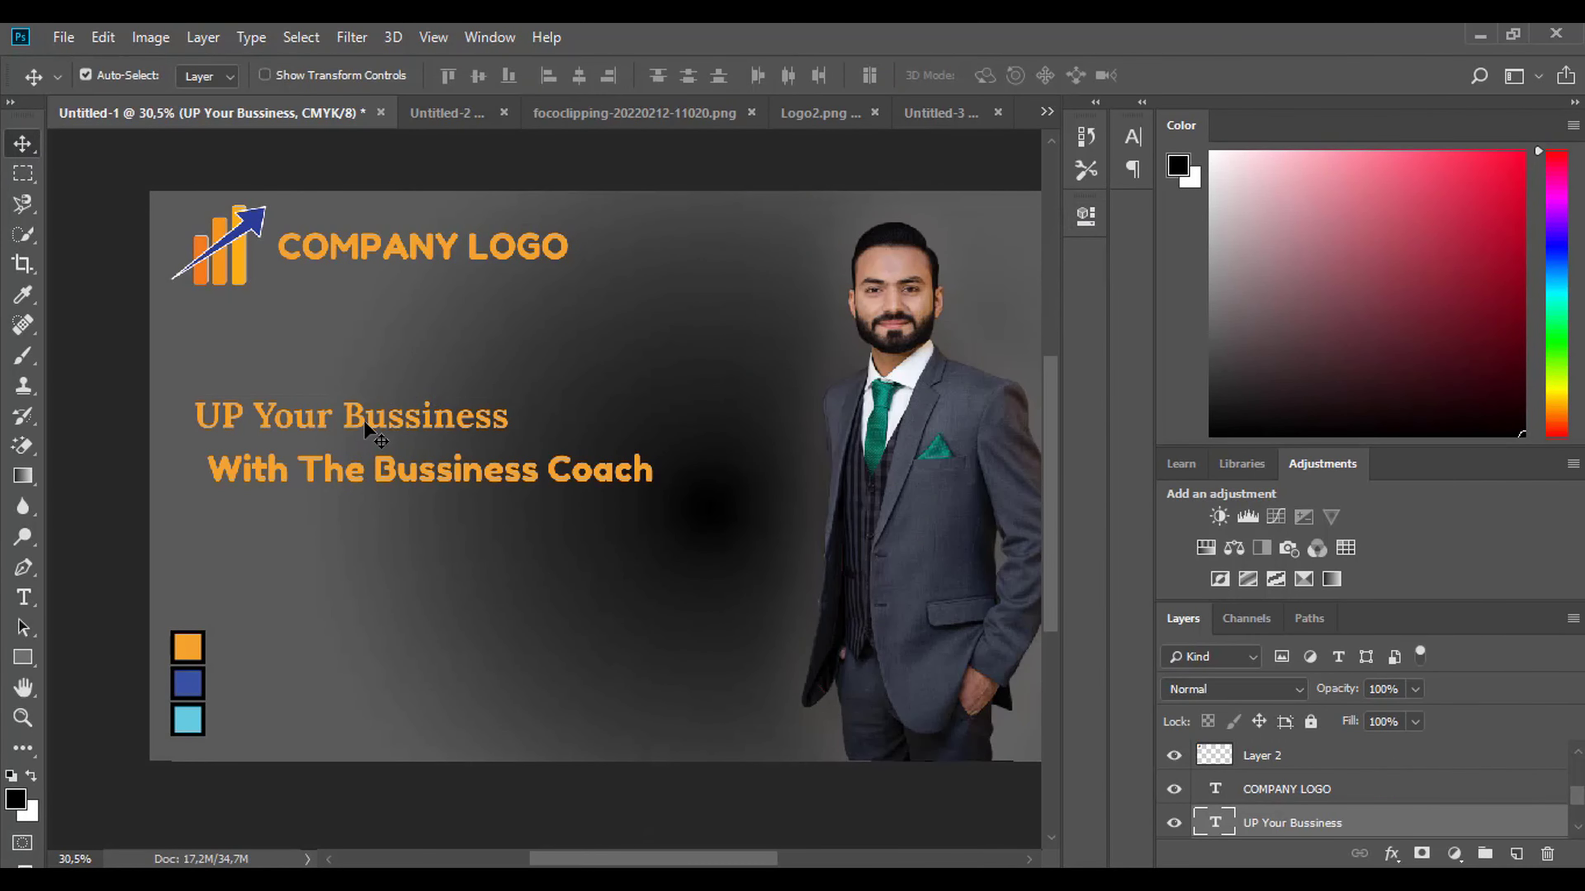
Align the second line under the headline and set the headline to 11 pt.
{"action": "left_click_drag", "start_coordinate": [412, 478], "coordinate": [399, 474]}
{"action": "left_click", "coordinate": [405, 422]}
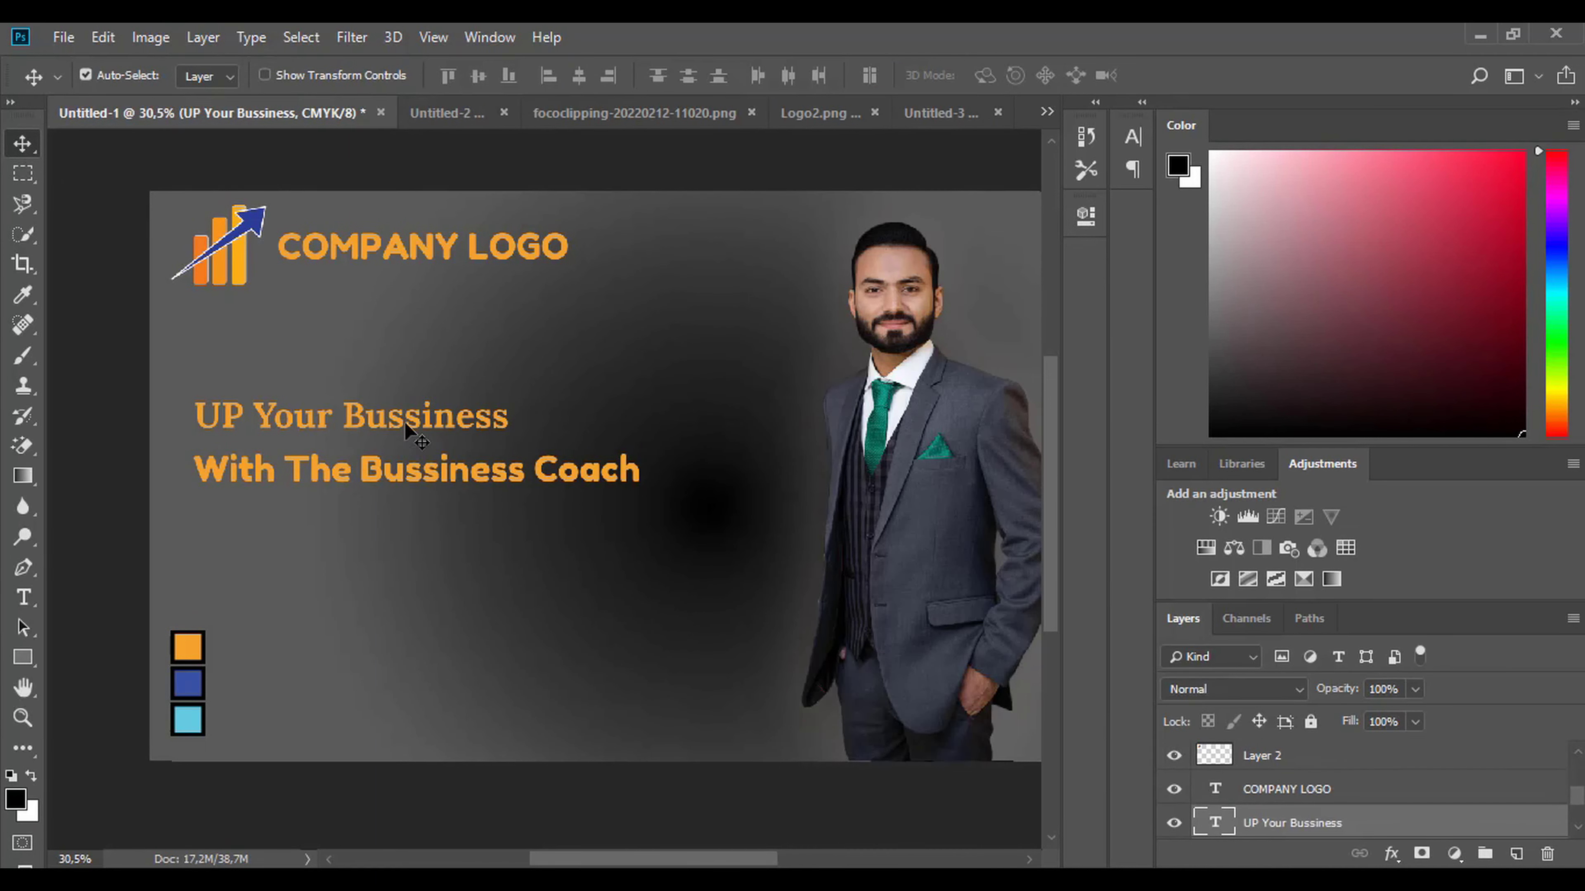
{"action": "key", "text": "t"}
{"action": "left_click_drag", "start_coordinate": [194, 415], "coordinate": [509, 417]}
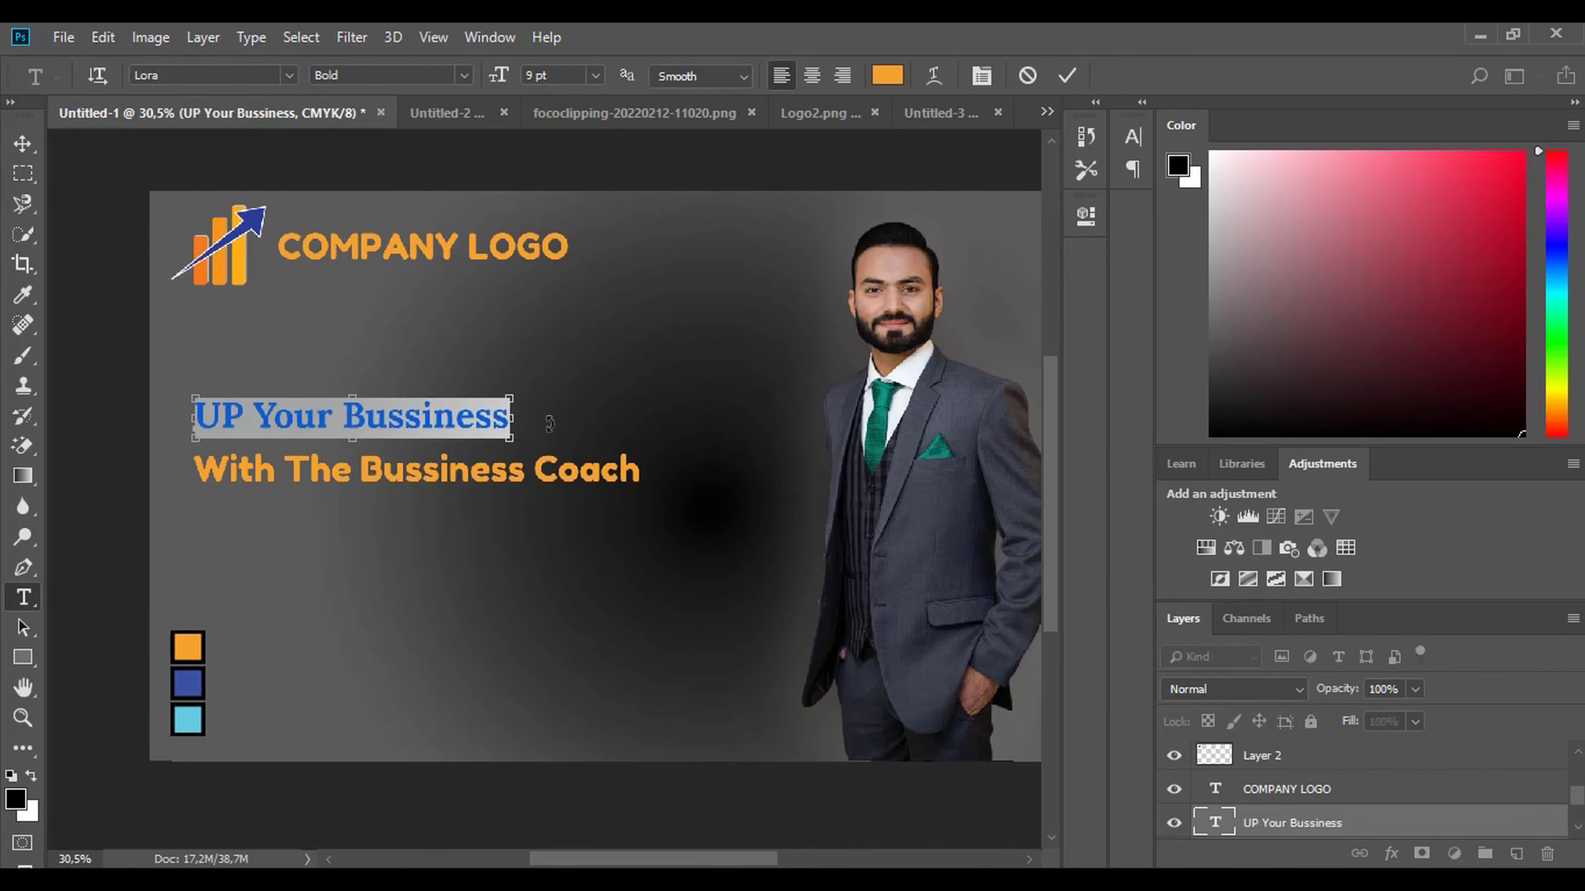
{"action": "left_click", "coordinate": [596, 75]}
{"action": "left_click", "coordinate": [588, 196]}
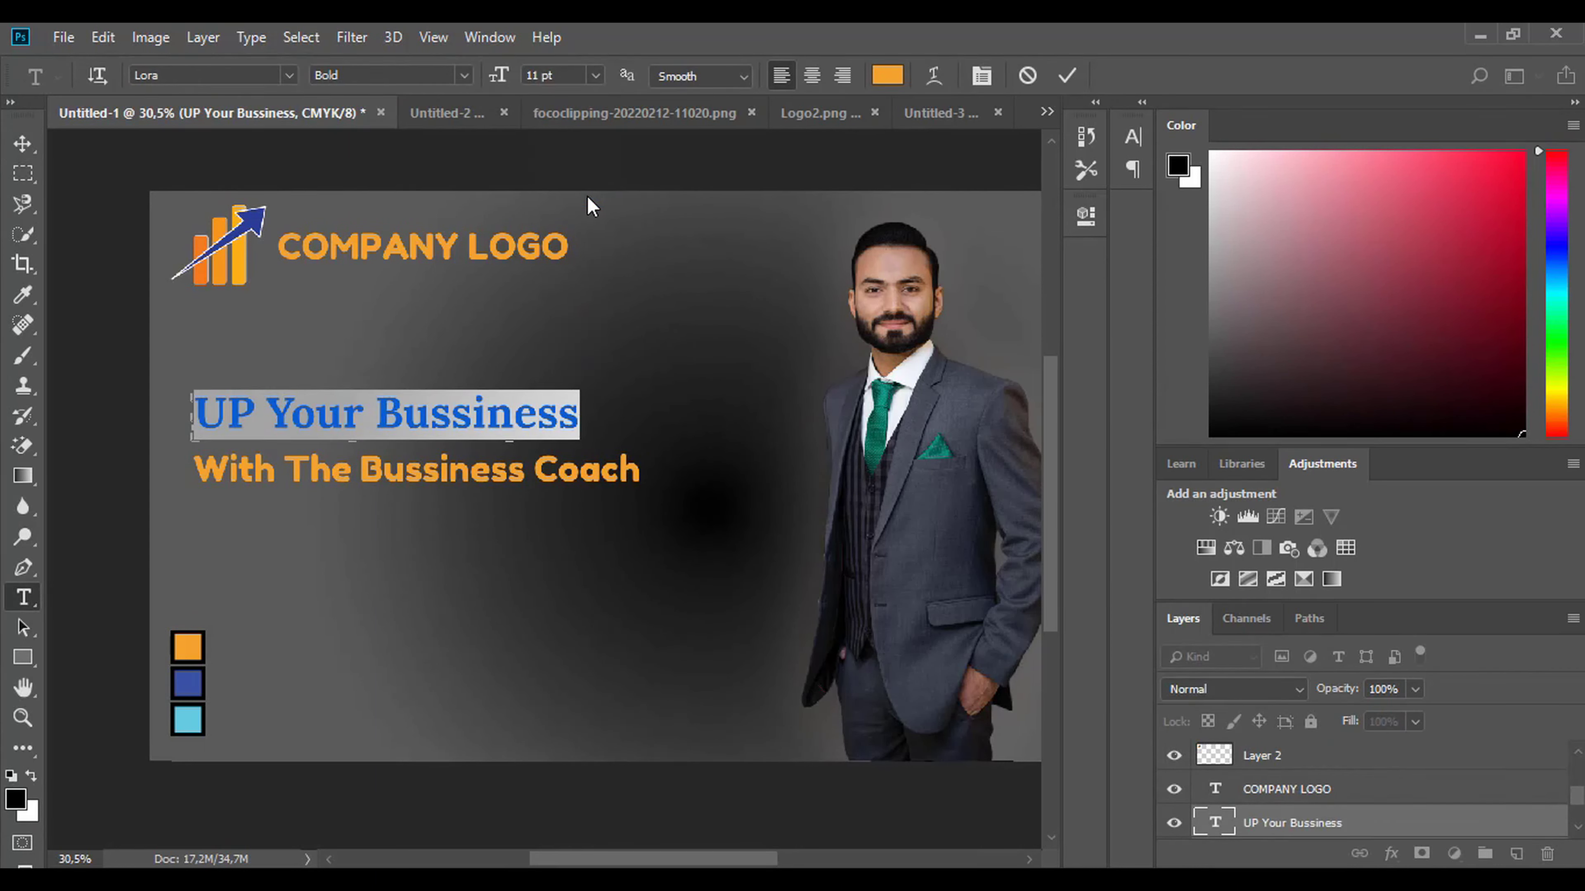
{"action": "left_click", "coordinate": [23, 143]}
Set the 'With The Bussiness Coach' line in Lora Bold.
{"action": "left_click", "coordinate": [353, 478]}
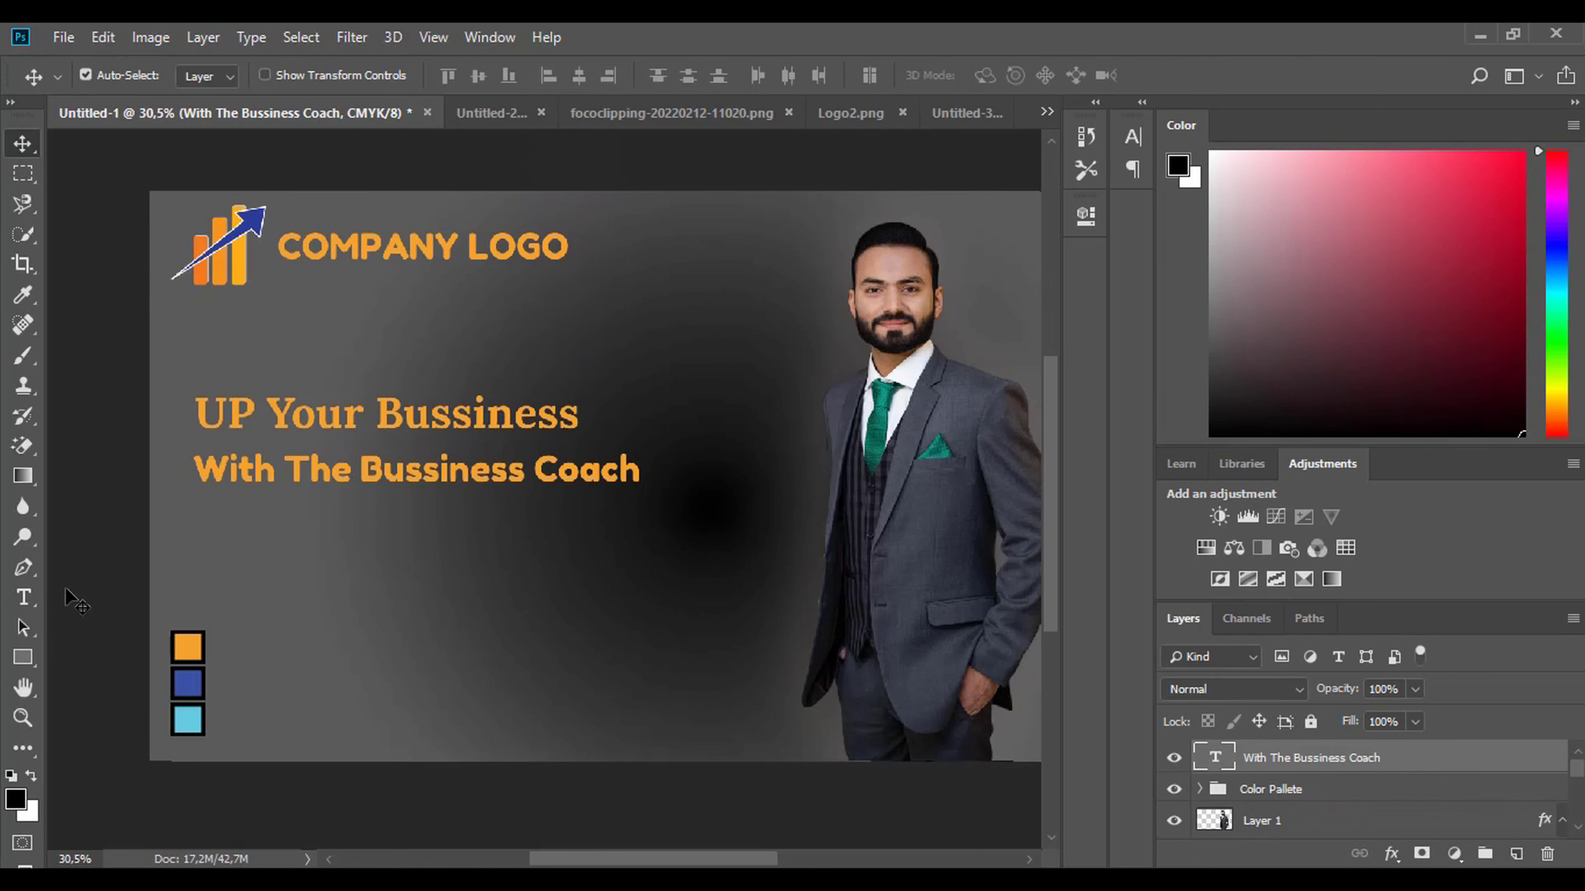
{"action": "key", "text": "t"}
{"action": "left_click_drag", "start_coordinate": [195, 469], "coordinate": [640, 469]}
{"action": "left_click", "coordinate": [289, 76]}
{"action": "left_click", "coordinate": [184, 153]}
{"action": "left_click", "coordinate": [266, 227]}
{"action": "left_click", "coordinate": [1086, 216]}
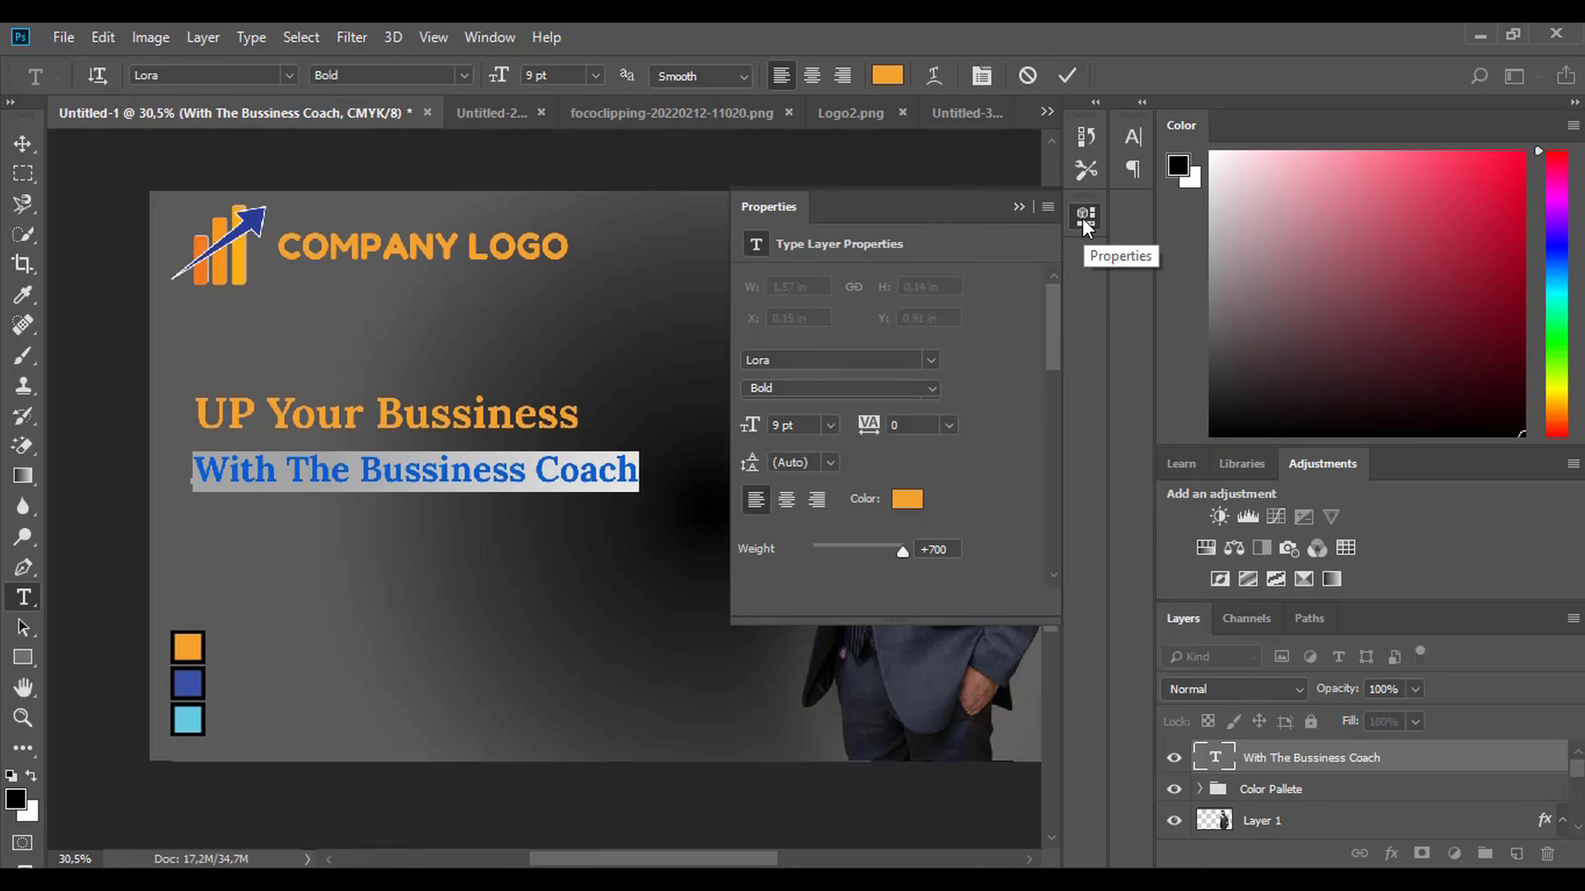
{"action": "left_click", "coordinate": [1086, 215]}
{"action": "left_click", "coordinate": [23, 143]}
Resize the second line to 11 pt to match the headline.
{"action": "left_click", "coordinate": [419, 546]}
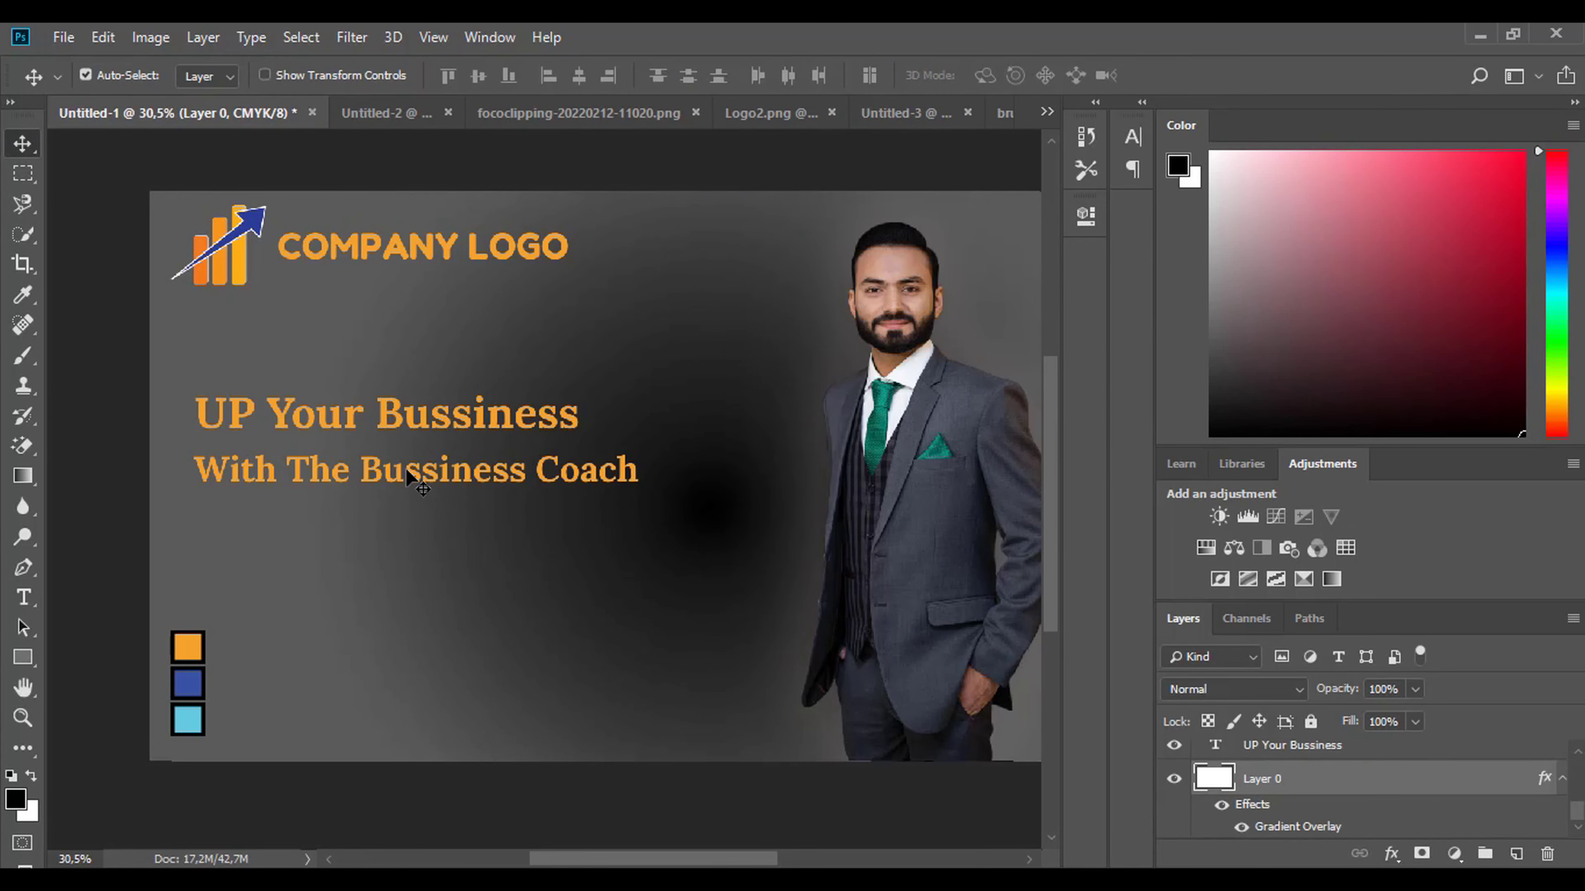
{"action": "left_click", "coordinate": [25, 598]}
{"action": "left_click", "coordinate": [315, 467]}
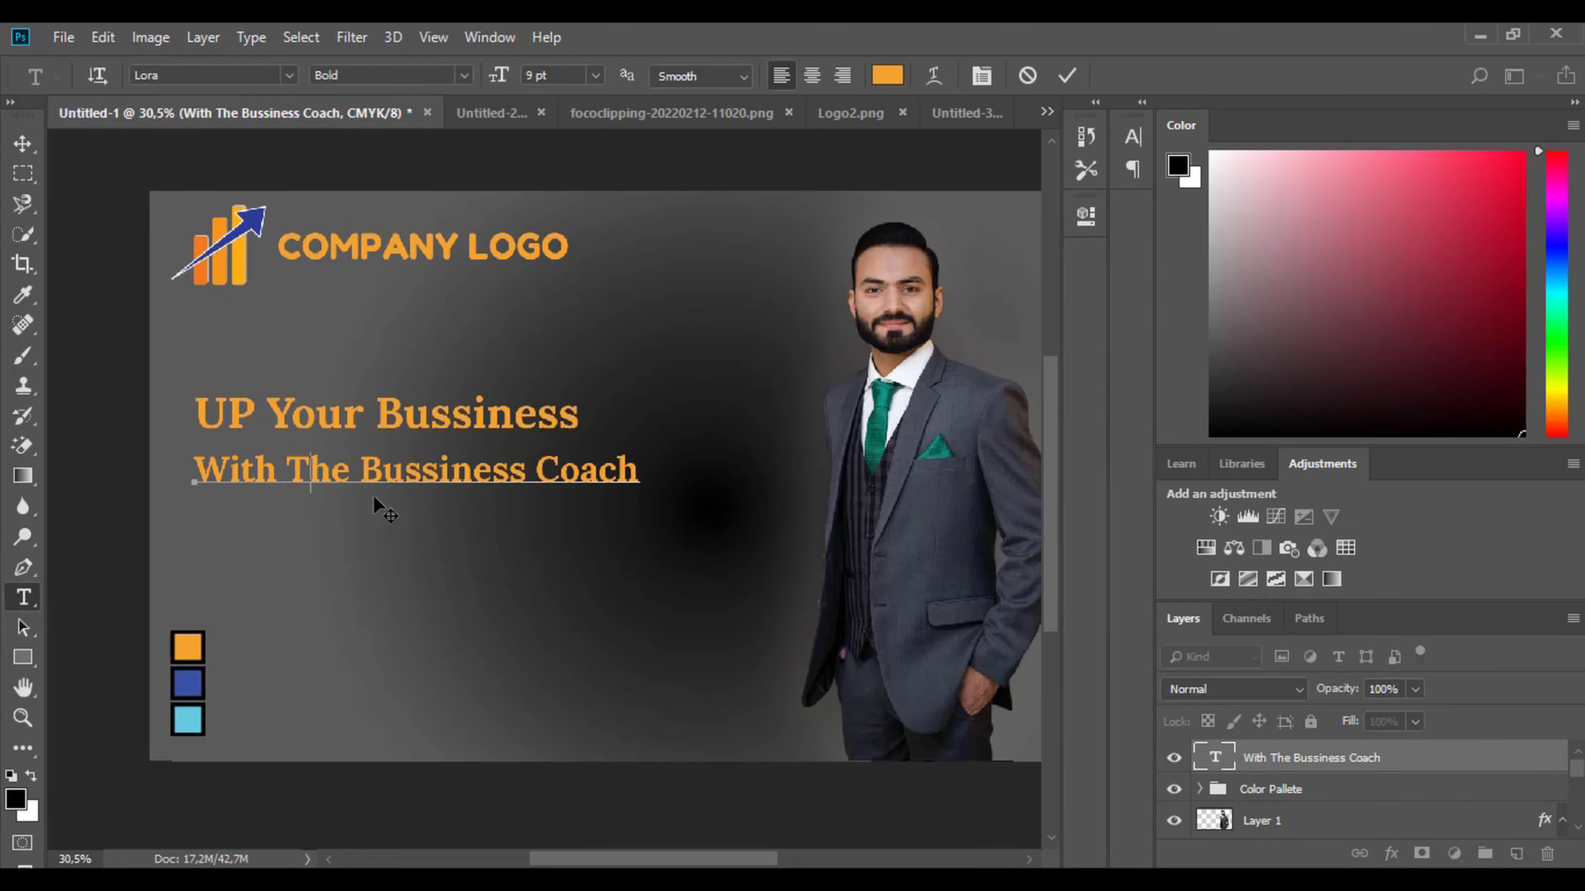
{"action": "key", "text": "ctrl+a"}
{"action": "left_click", "coordinate": [595, 75]}
{"action": "left_click", "coordinate": [581, 213]}
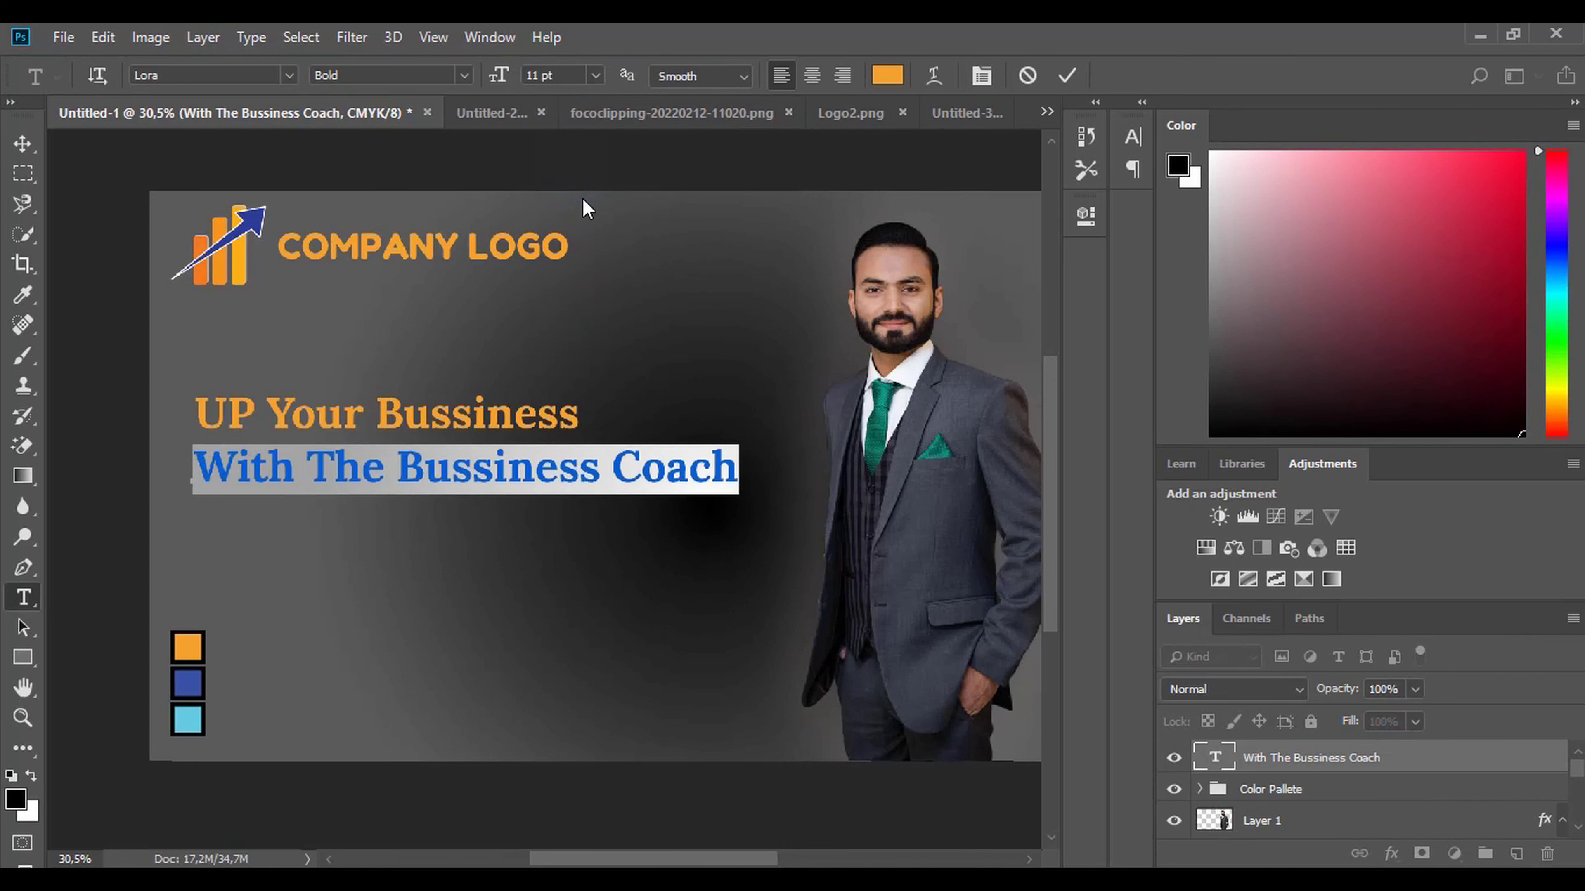
{"action": "left_click", "coordinate": [22, 144]}
{"action": "key", "text": "t"}
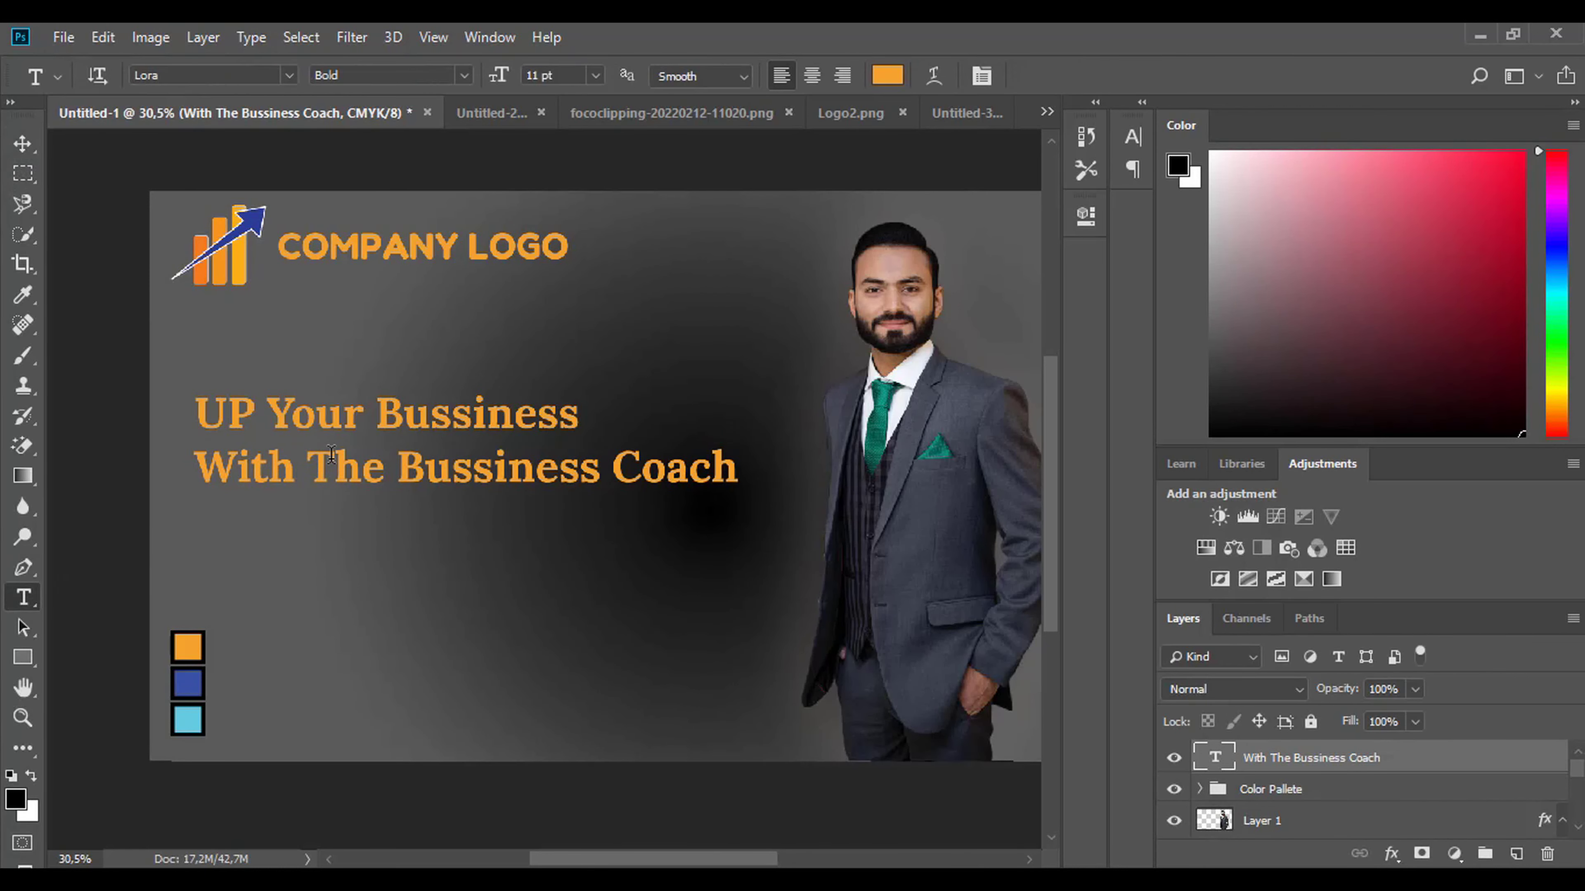
{"action": "left_click_drag", "start_coordinate": [306, 467], "coordinate": [739, 474]}
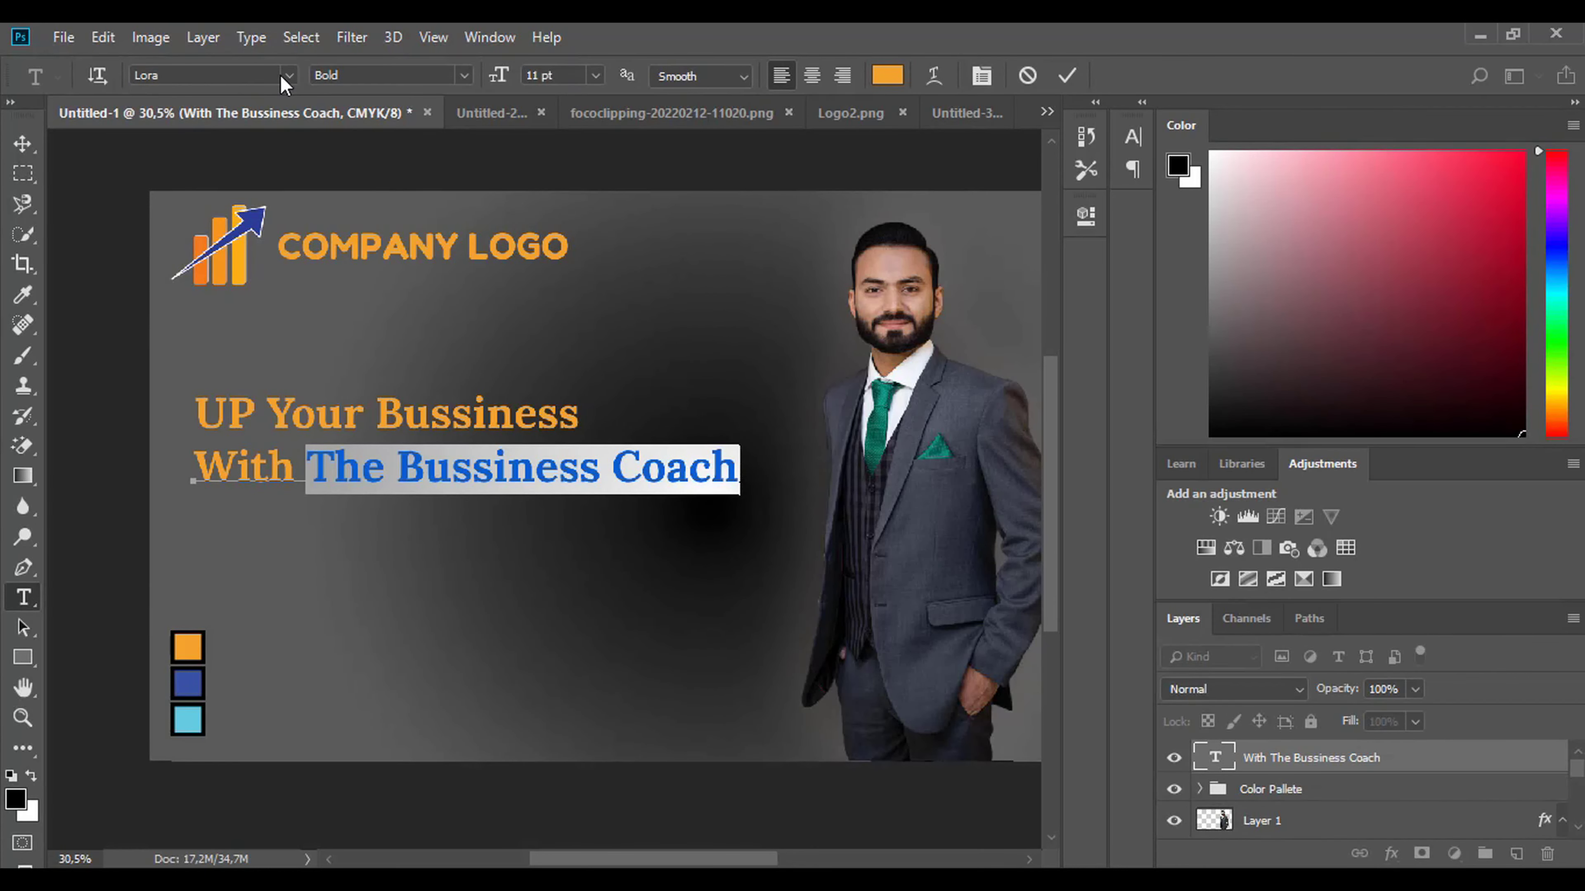
Set 'The Bussiness Coach' in Monotype Corsiva and nudge the second line slightly lower.
{"action": "left_click", "coordinate": [288, 76]}
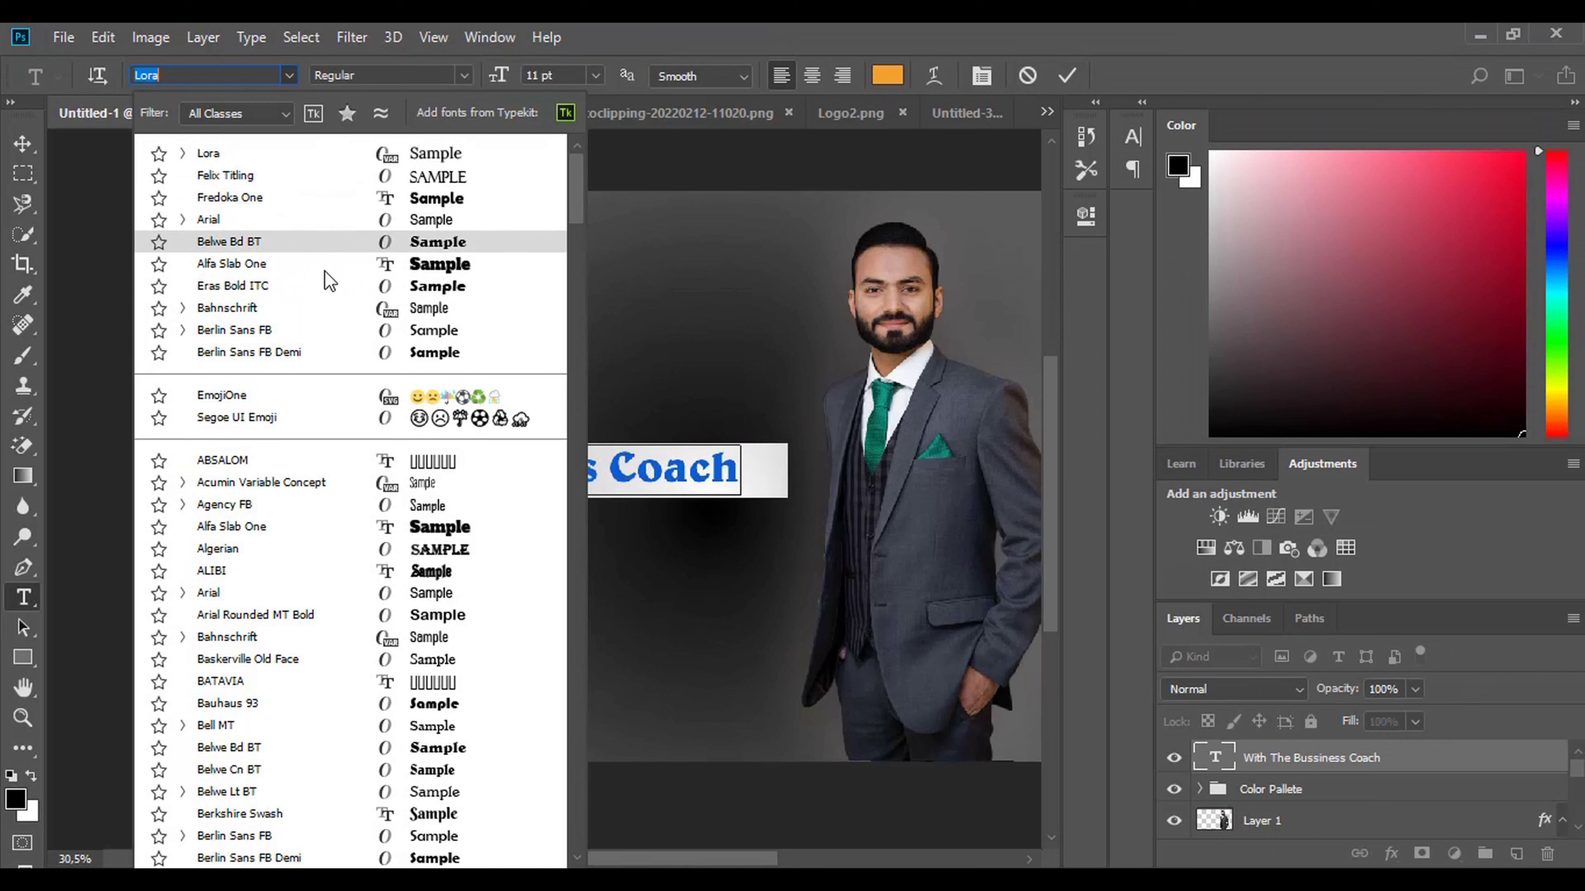
{"action": "scroll", "coordinate": [337, 636], "scroll_direction": "down", "scroll_amount": 1}
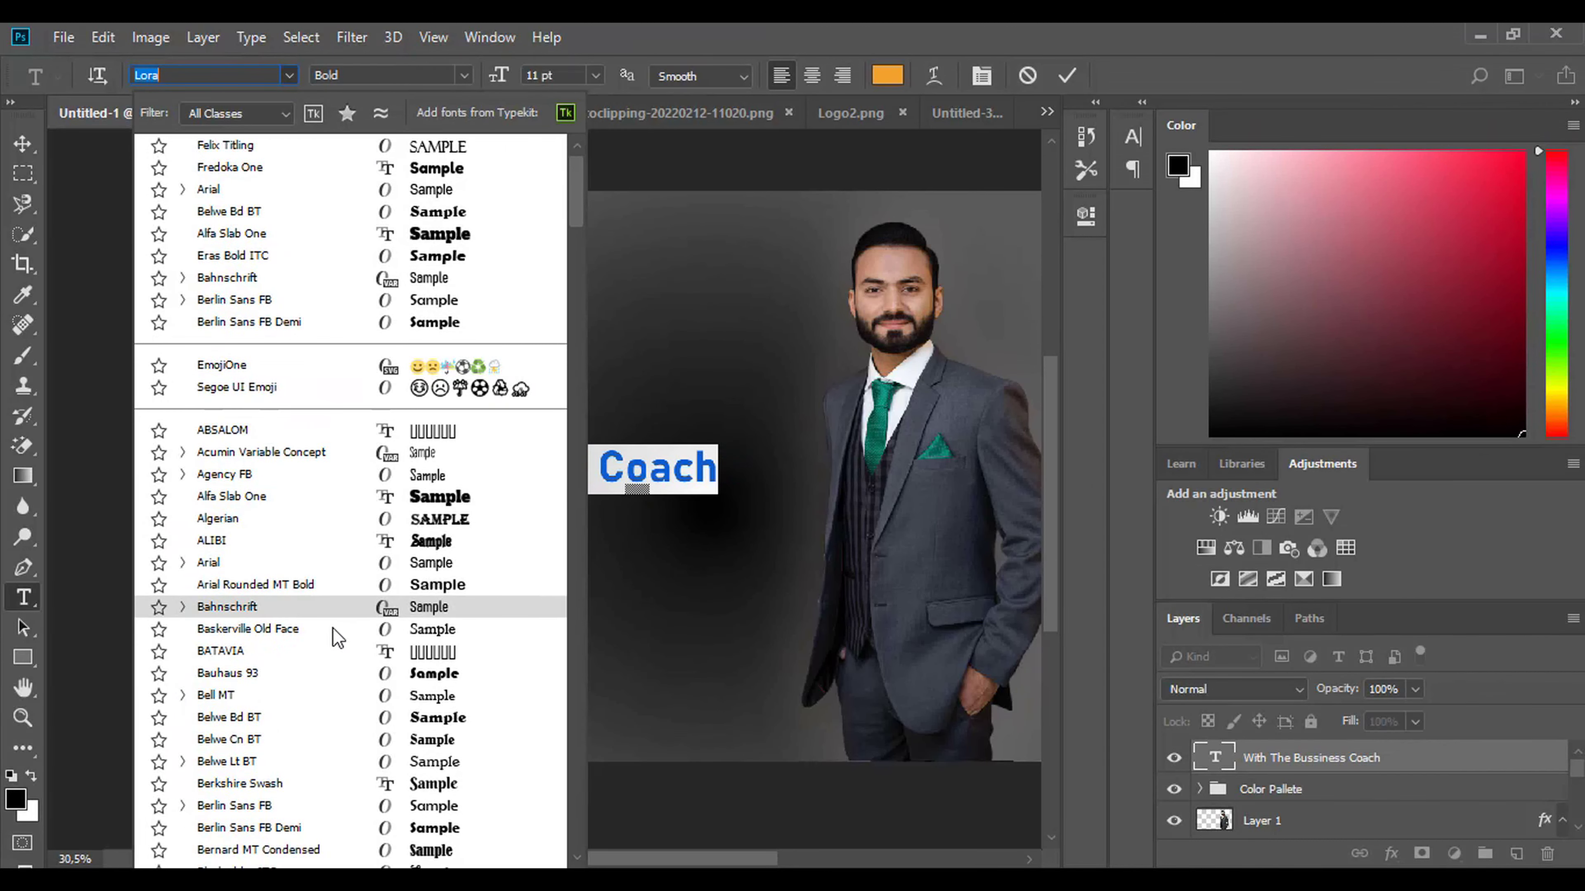
{"action": "scroll", "coordinate": [312, 692], "scroll_direction": "down", "scroll_amount": 1}
{"action": "scroll", "coordinate": [312, 692], "scroll_direction": "down", "scroll_amount": 1}
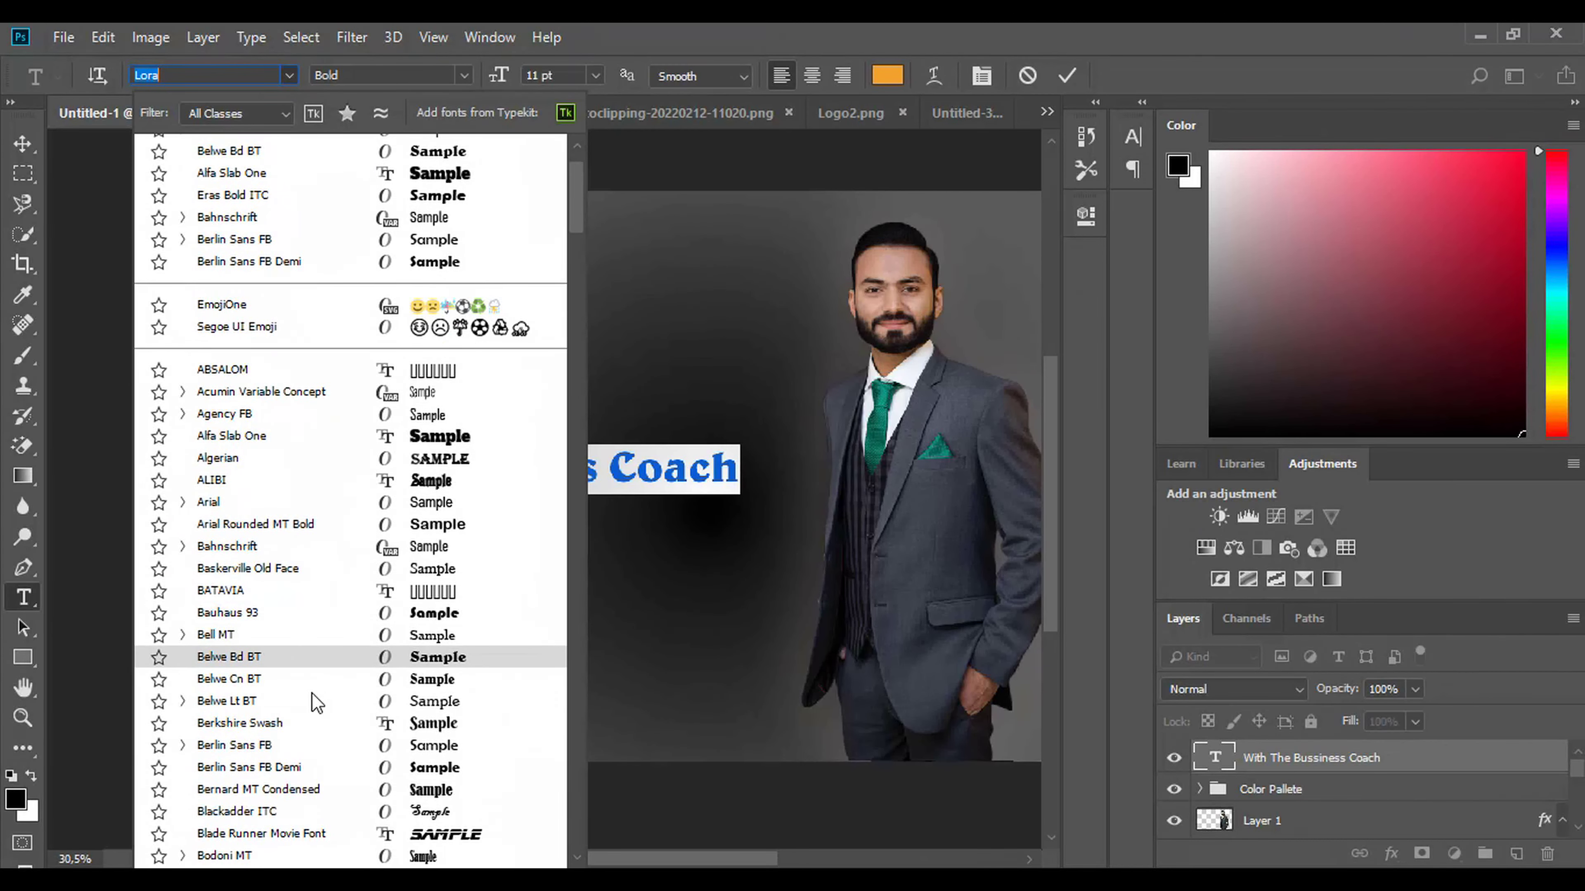
{"action": "scroll", "coordinate": [337, 675], "scroll_direction": "down", "scroll_amount": 2}
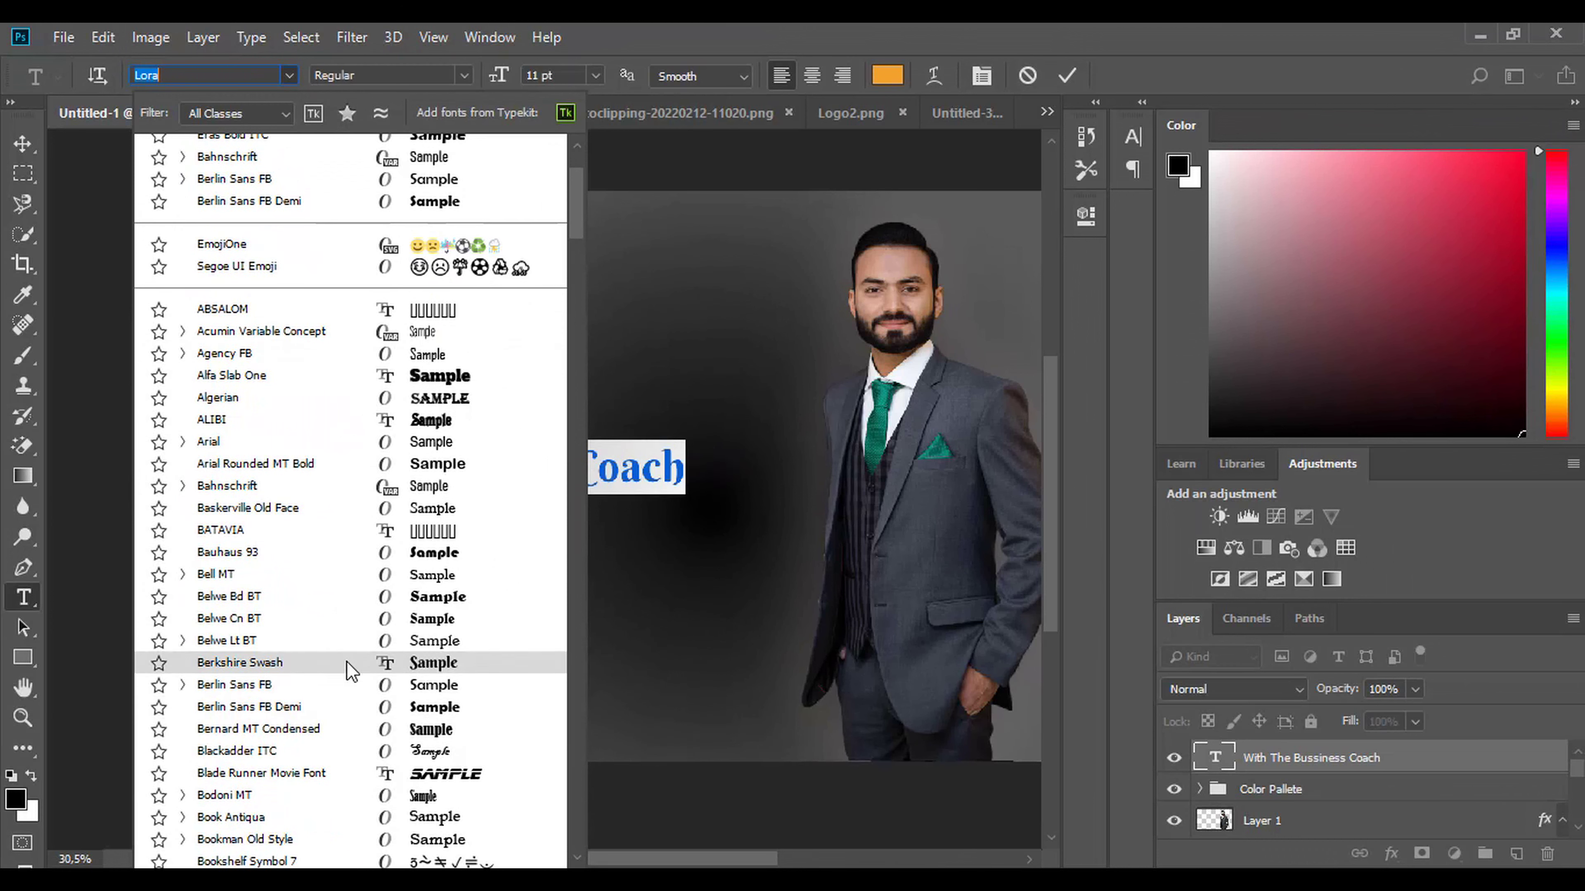
{"action": "scroll", "coordinate": [343, 725], "scroll_direction": "down", "scroll_amount": 3}
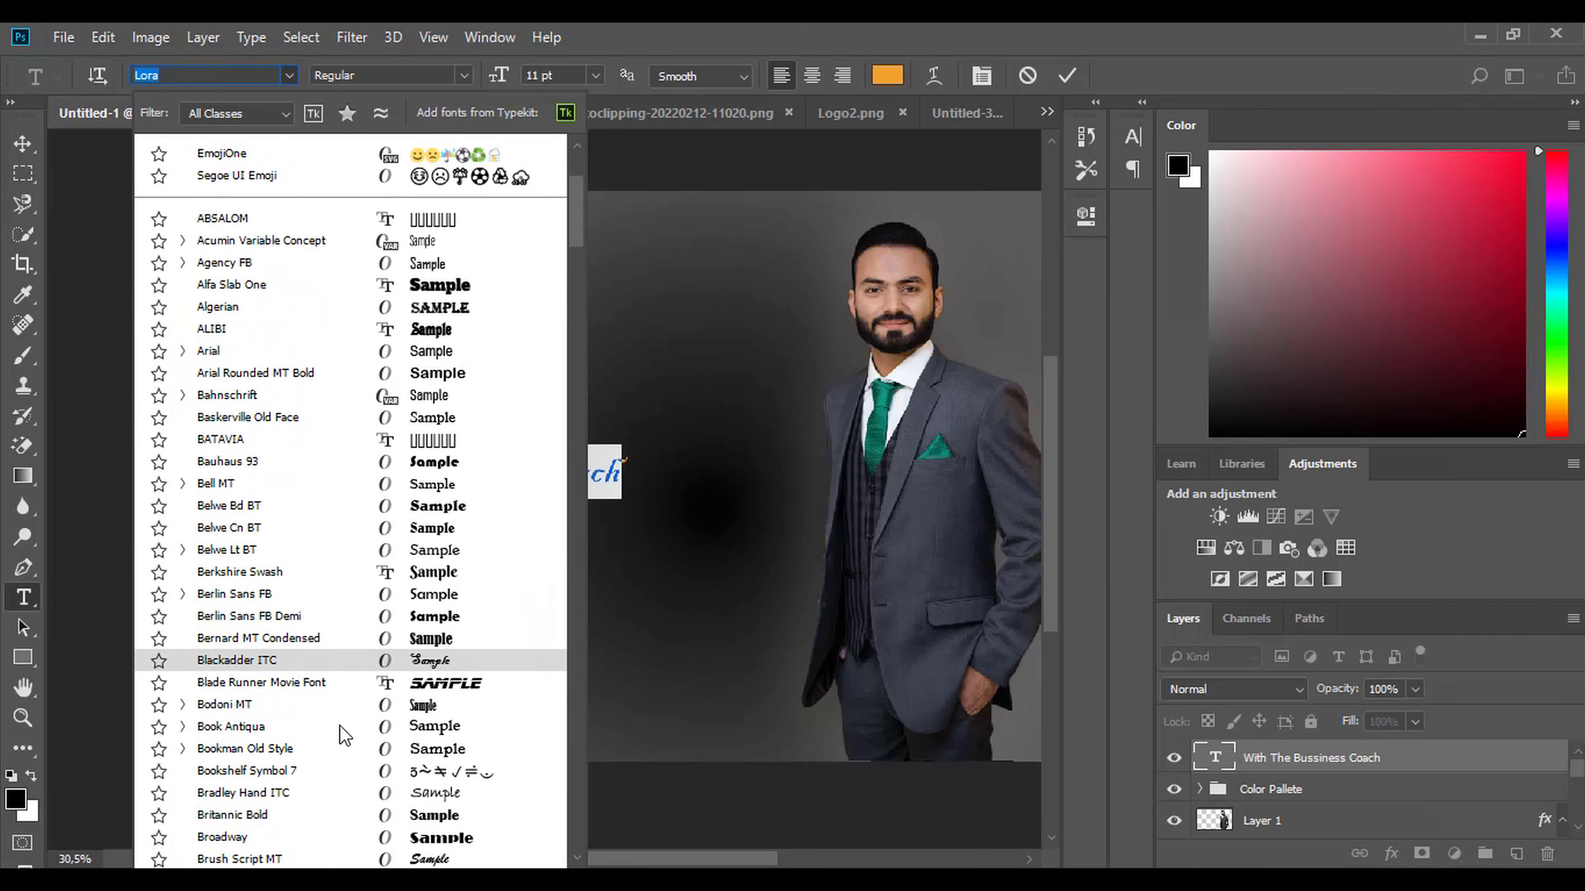
{"action": "scroll", "coordinate": [343, 725], "scroll_direction": "down", "scroll_amount": 2}
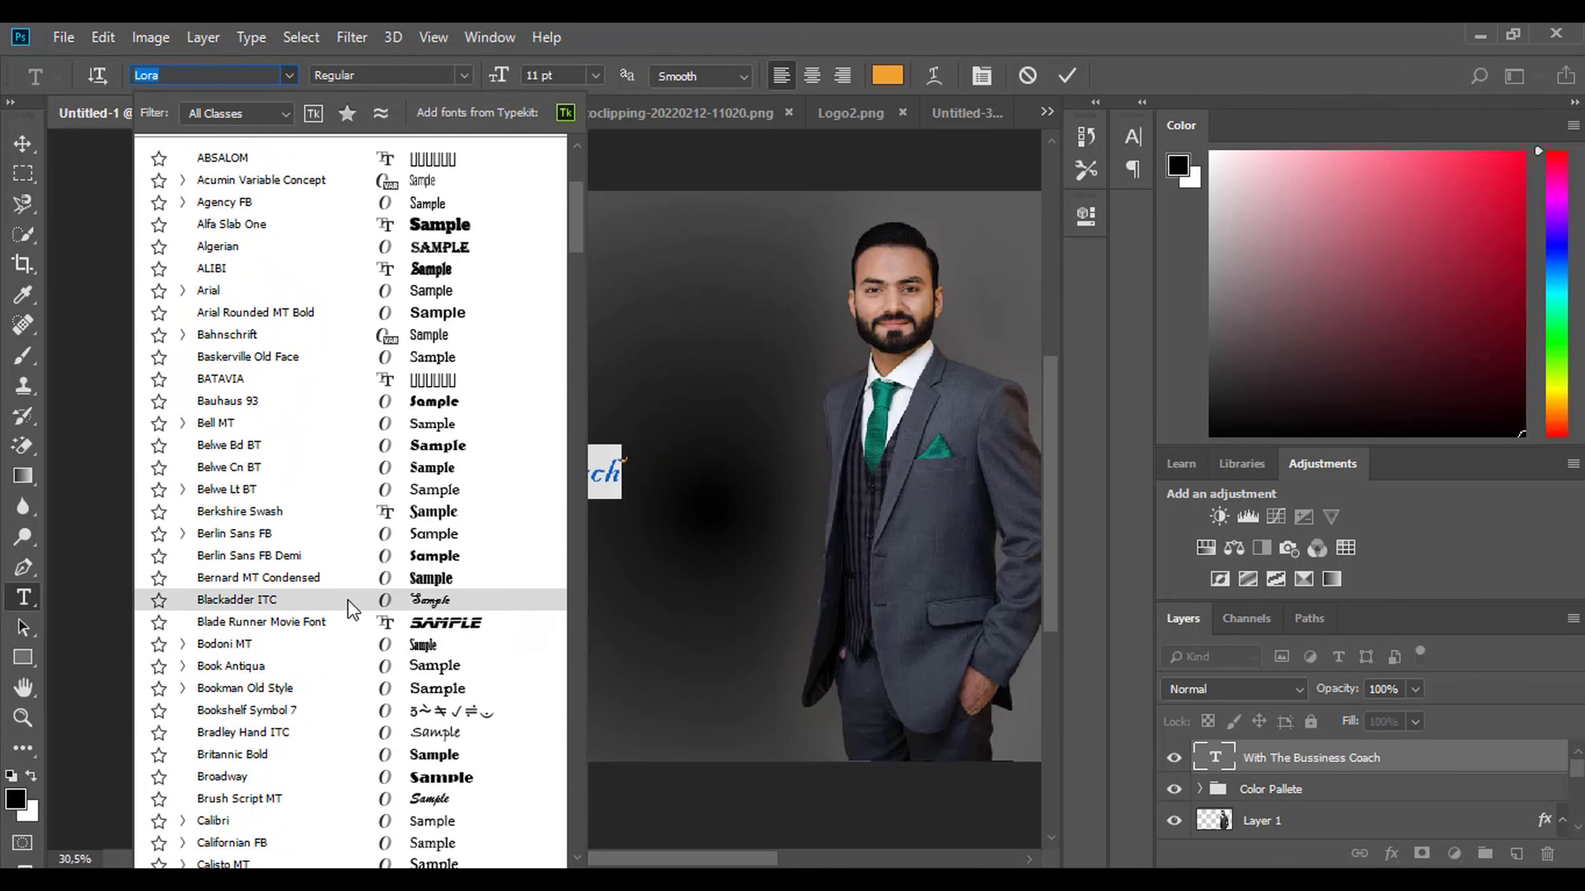
{"action": "scroll", "coordinate": [347, 748], "scroll_direction": "down", "scroll_amount": 8}
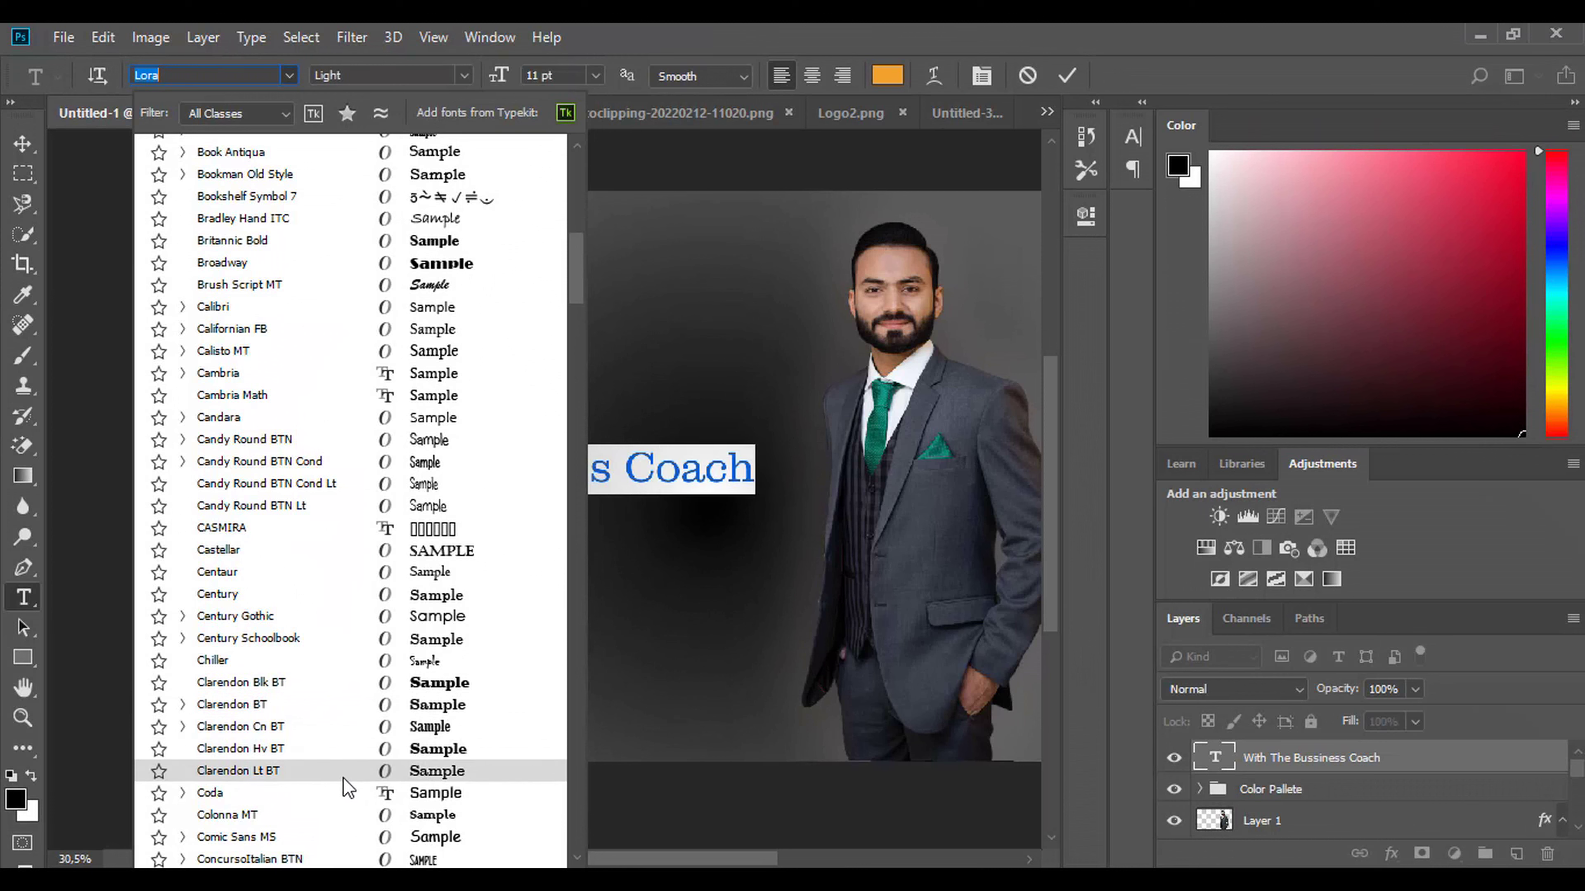
{"action": "scroll", "coordinate": [349, 780], "scroll_direction": "down", "scroll_amount": 1}
{"action": "scroll", "coordinate": [343, 805], "scroll_direction": "down", "scroll_amount": 1}
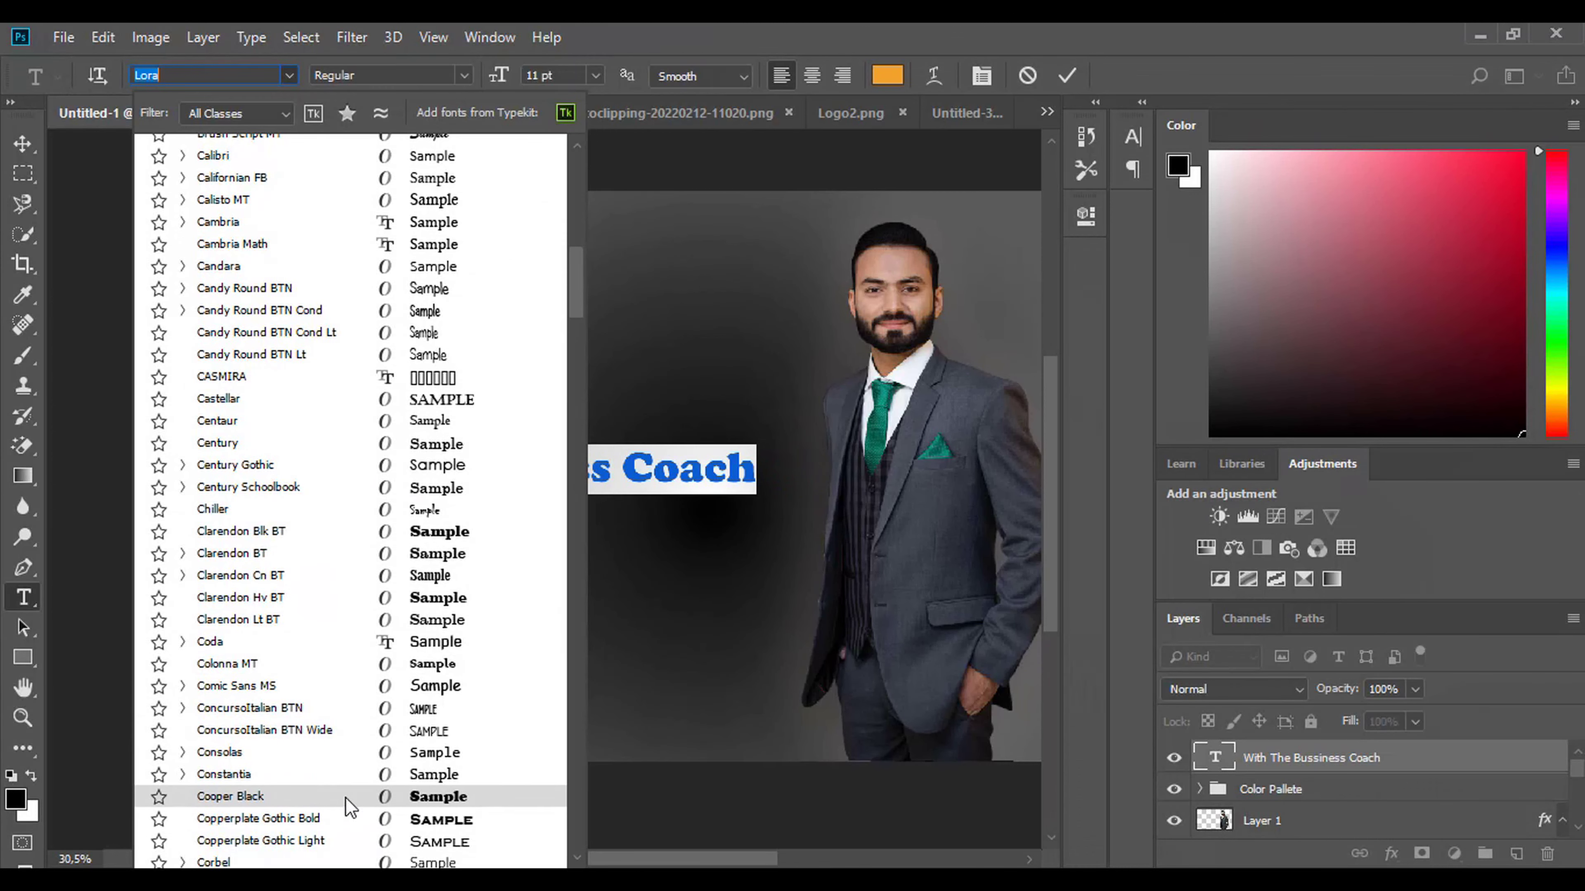
{"action": "scroll", "coordinate": [344, 808], "scroll_direction": "down", "scroll_amount": 2}
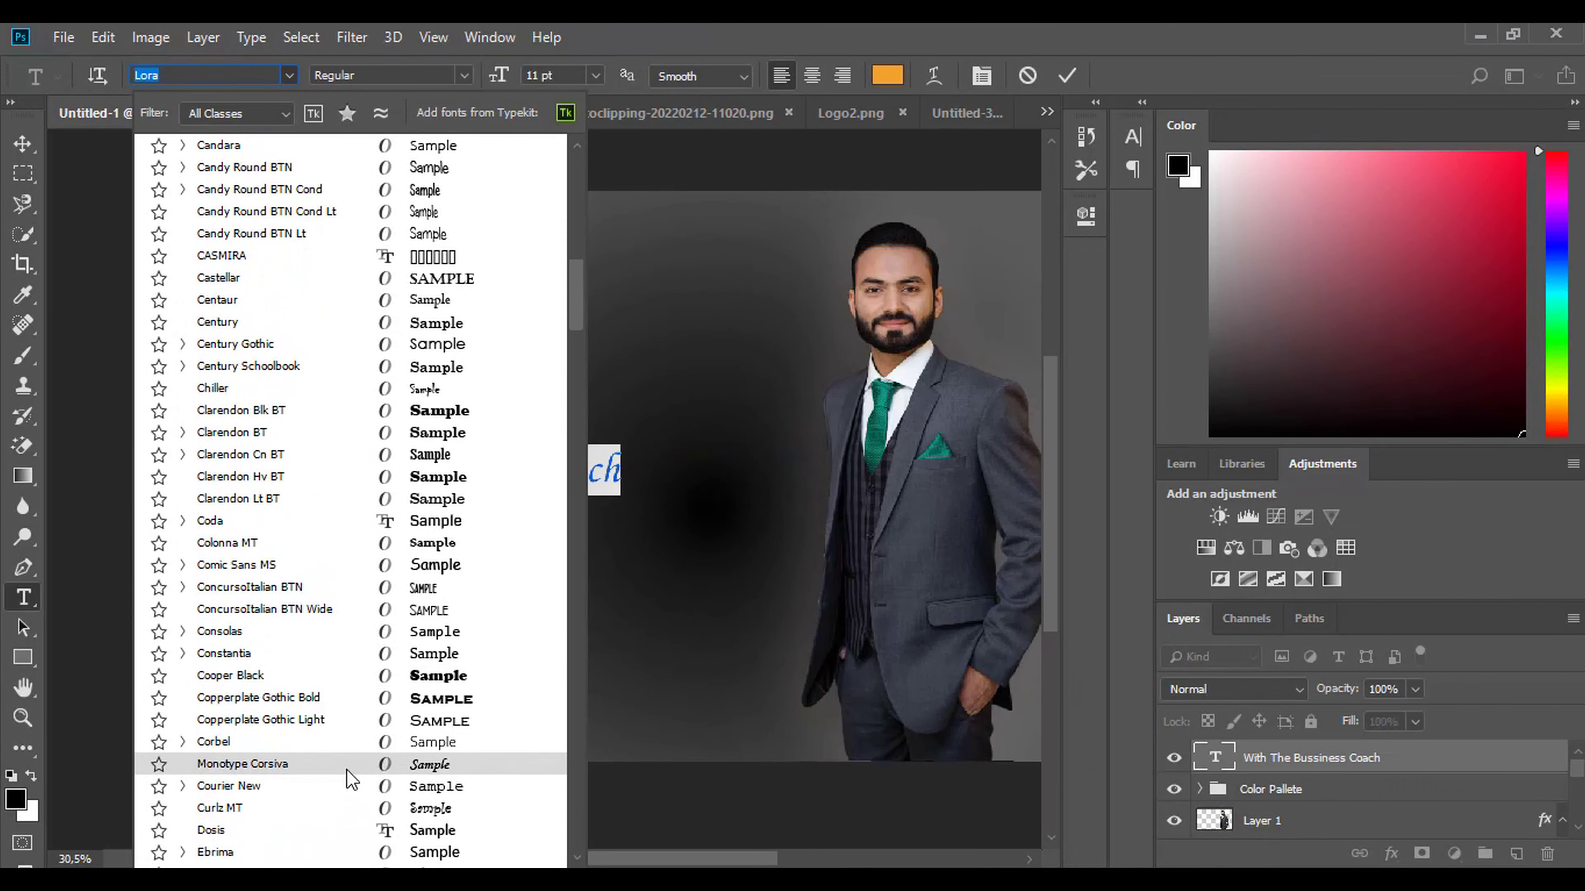
{"action": "scroll", "coordinate": [349, 774], "scroll_direction": "down", "scroll_amount": 1}
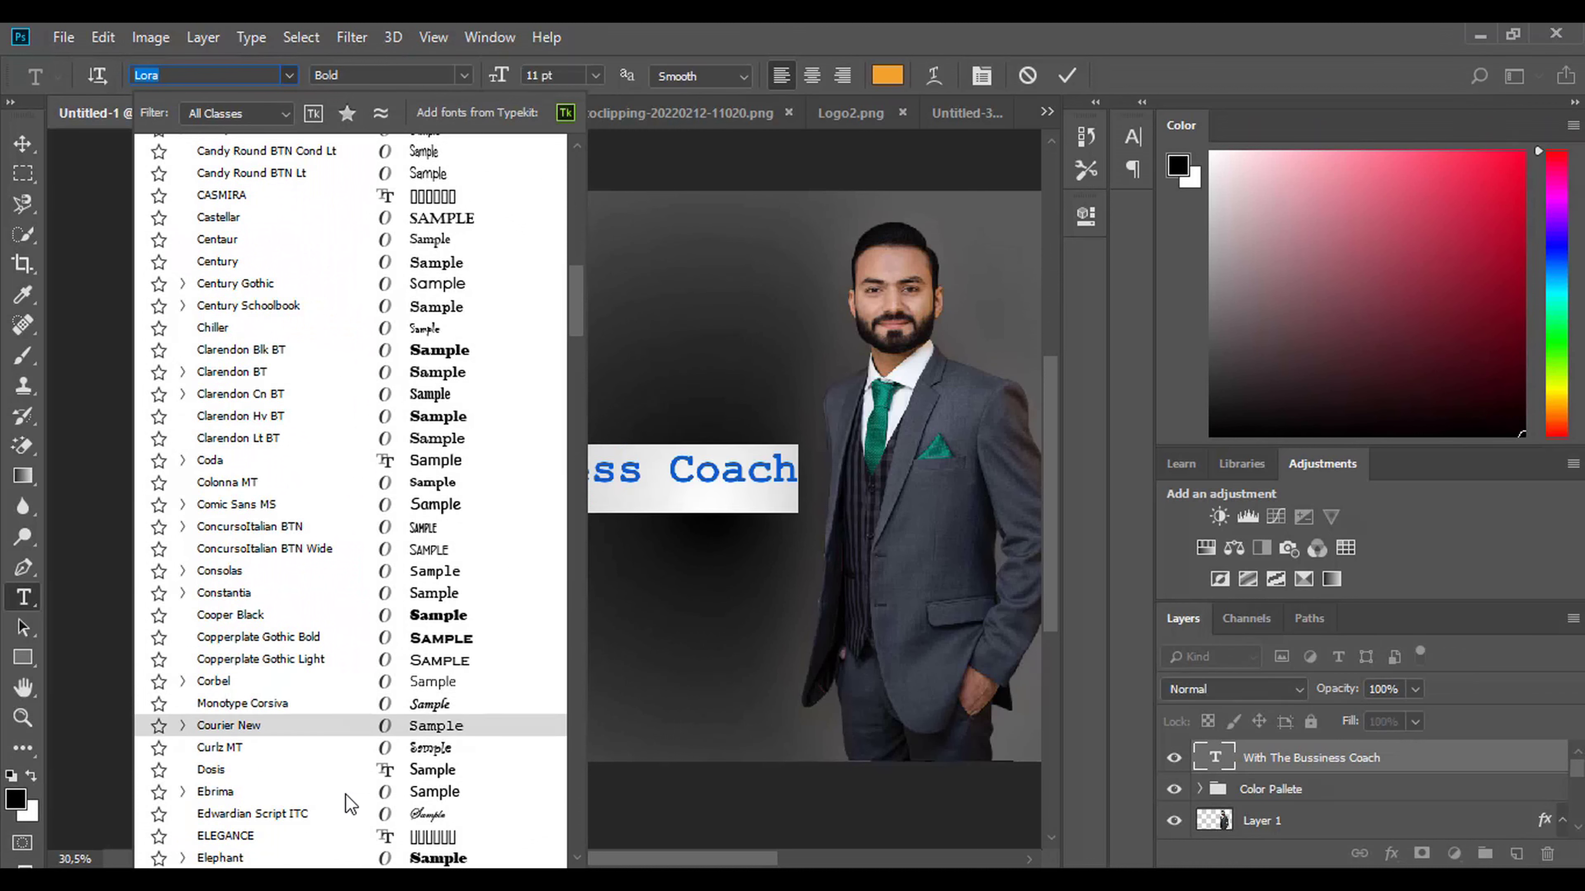
{"action": "left_click", "coordinate": [345, 703]}
{"action": "left_click", "coordinate": [22, 144]}
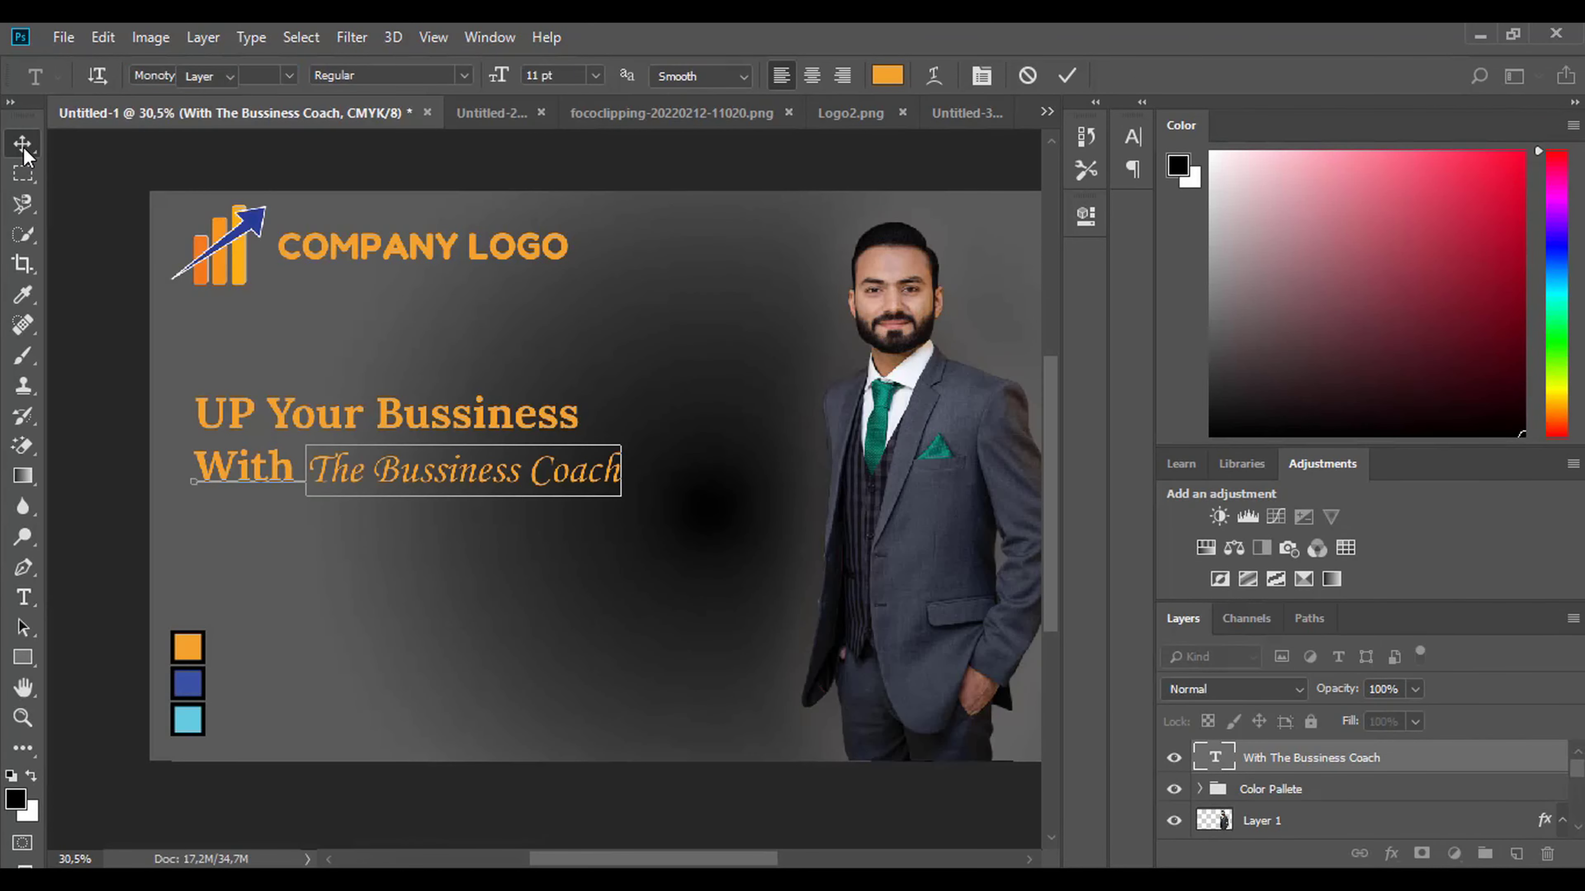
{"action": "left_click_drag", "start_coordinate": [424, 479], "coordinate": [427, 503]}
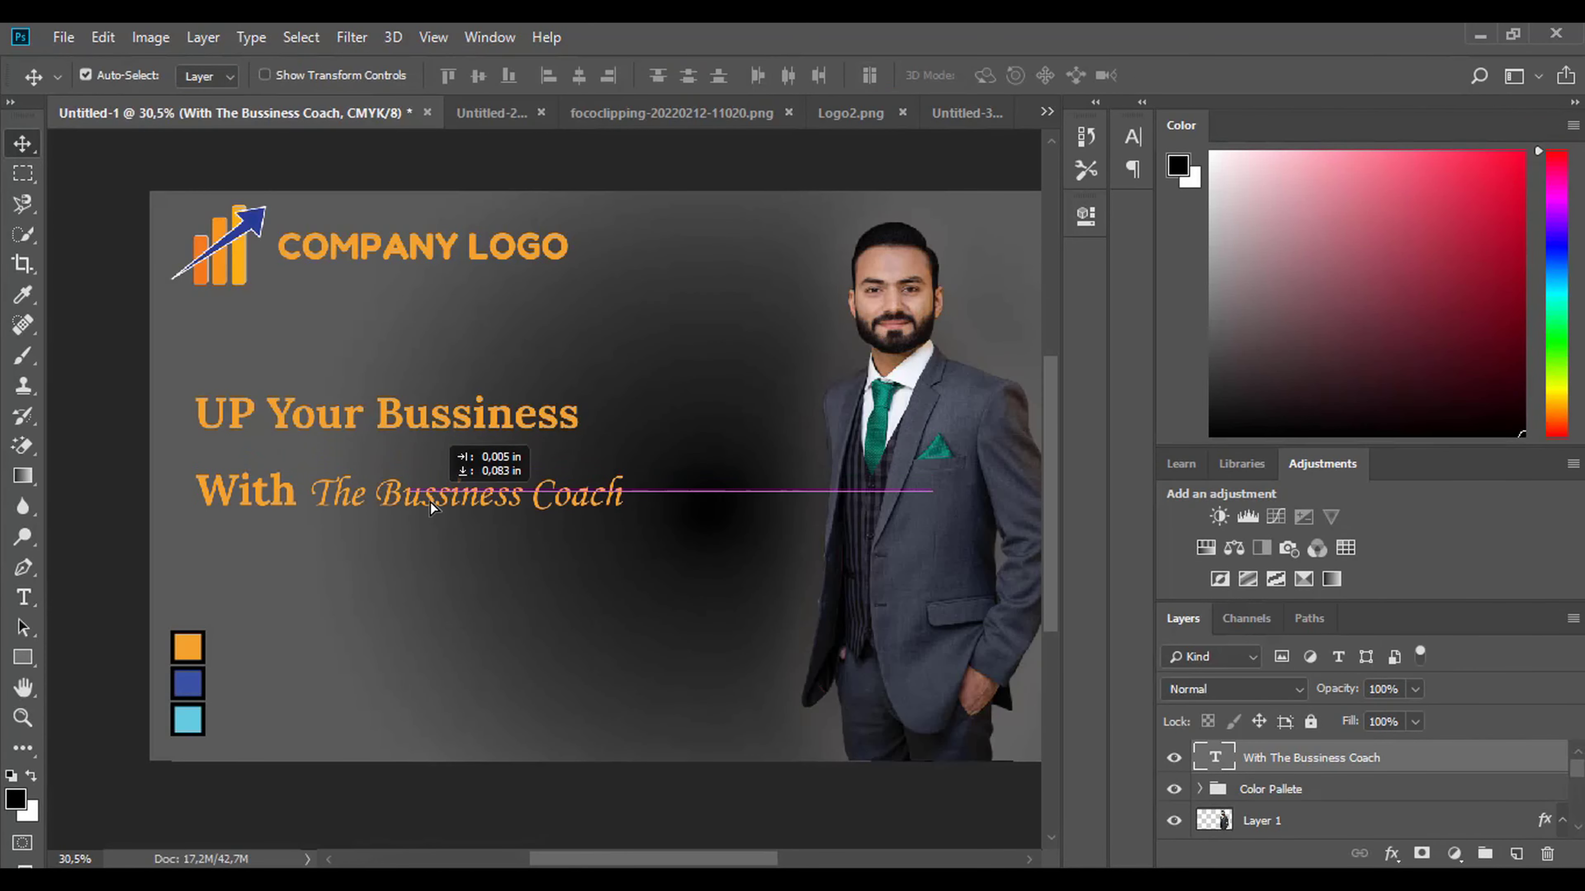
Resize 'The Bussiness Coach' to 16 pt with -20 letter tracking.
{"action": "left_click", "coordinate": [24, 598]}
{"action": "left_click_drag", "start_coordinate": [310, 493], "coordinate": [722, 507]}
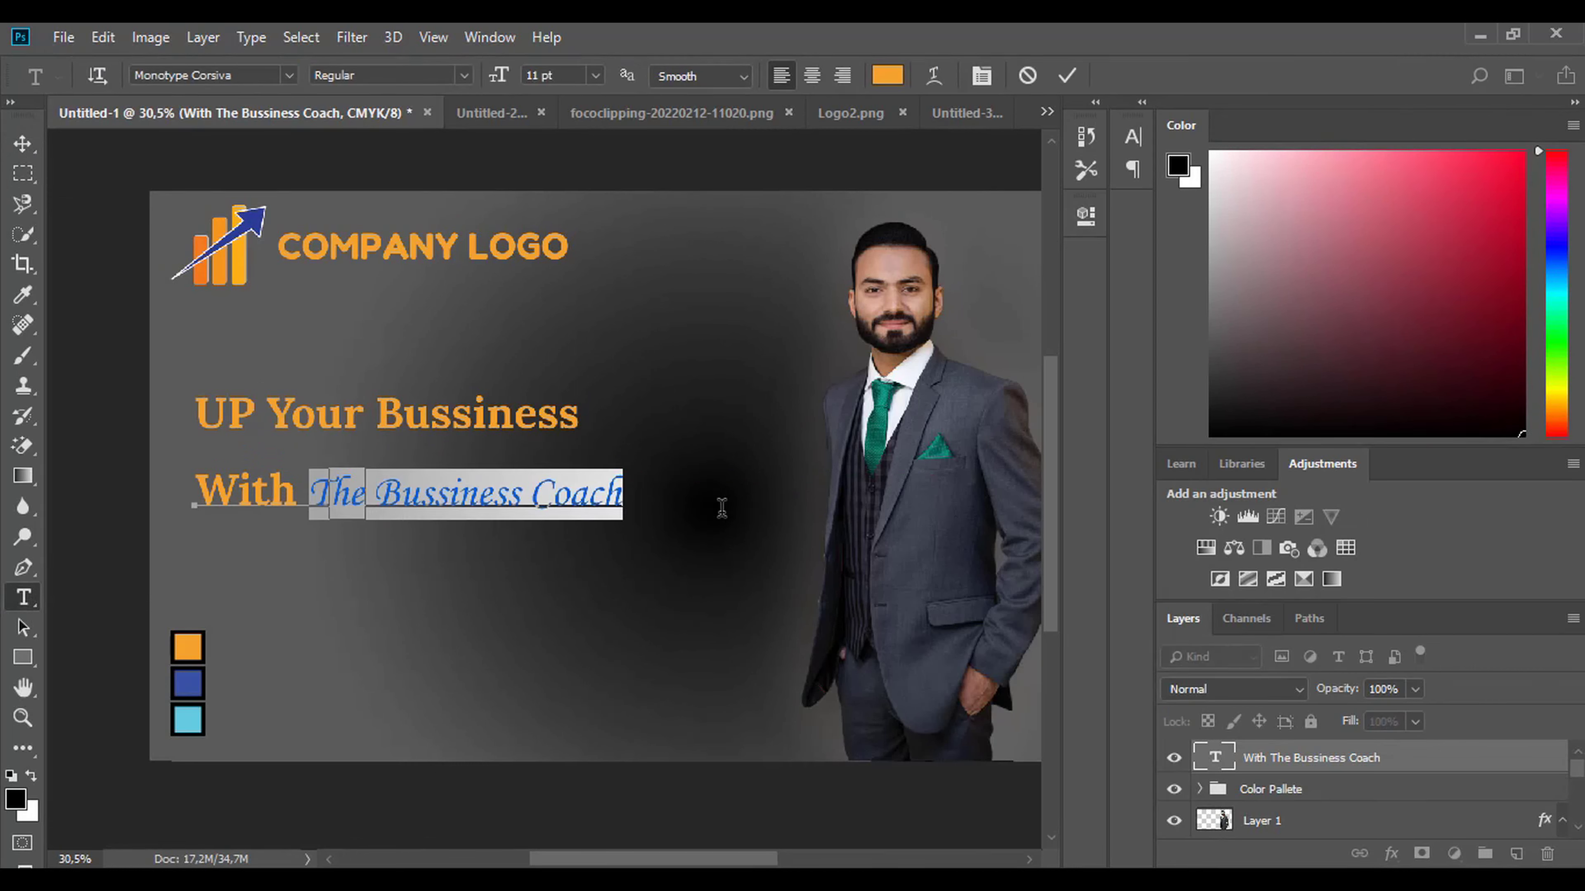
{"action": "left_click", "coordinate": [595, 75]}
{"action": "left_click", "coordinate": [577, 281]}
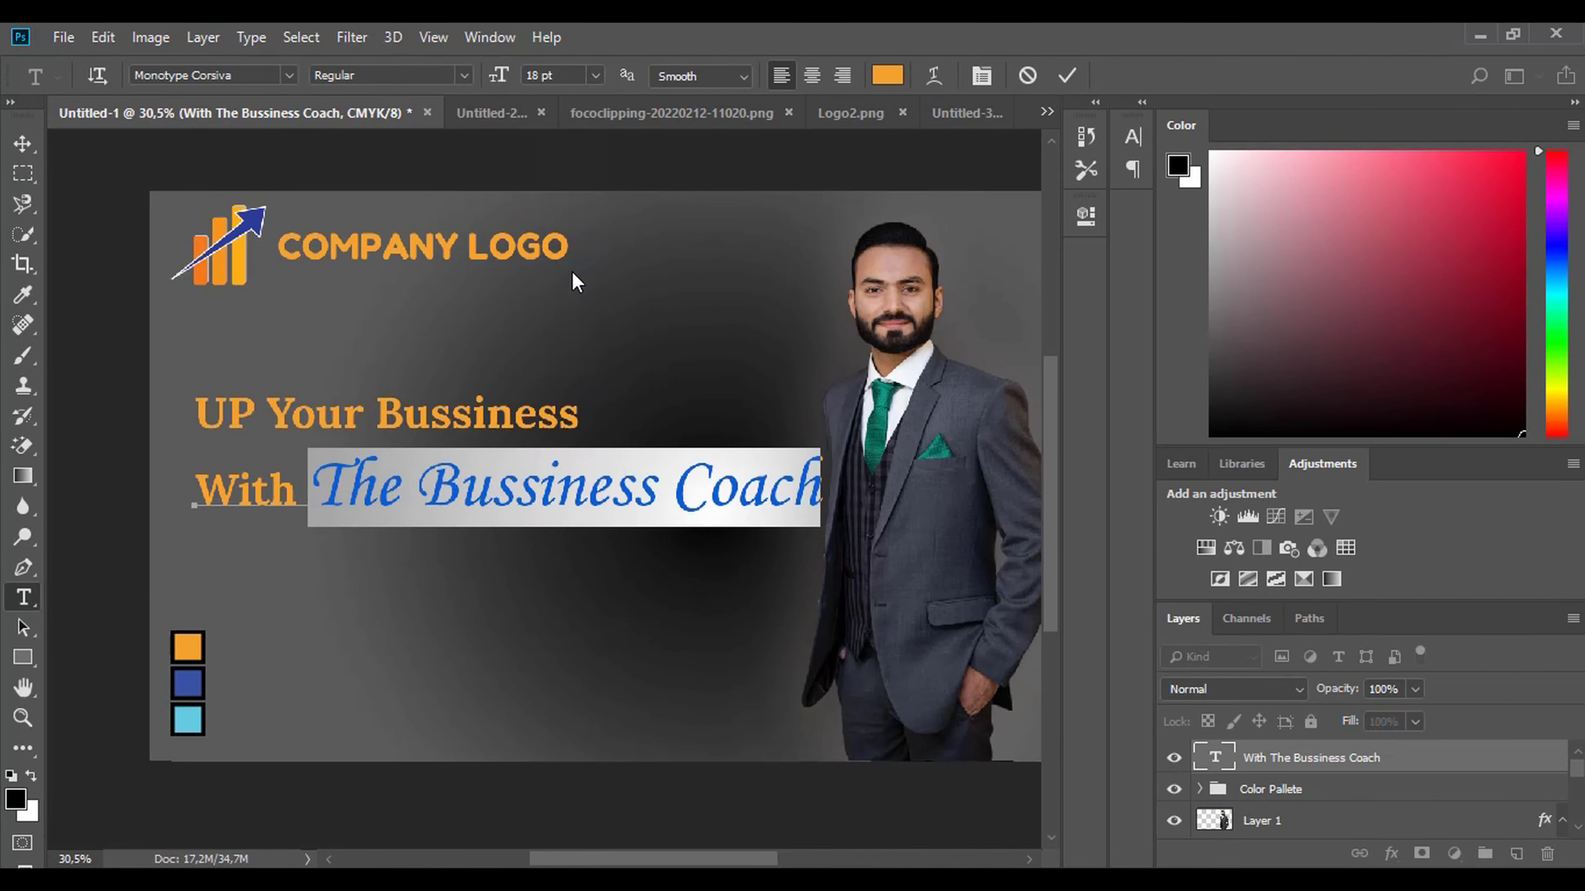
{"action": "left_click", "coordinate": [595, 75]}
{"action": "left_click", "coordinate": [589, 259]}
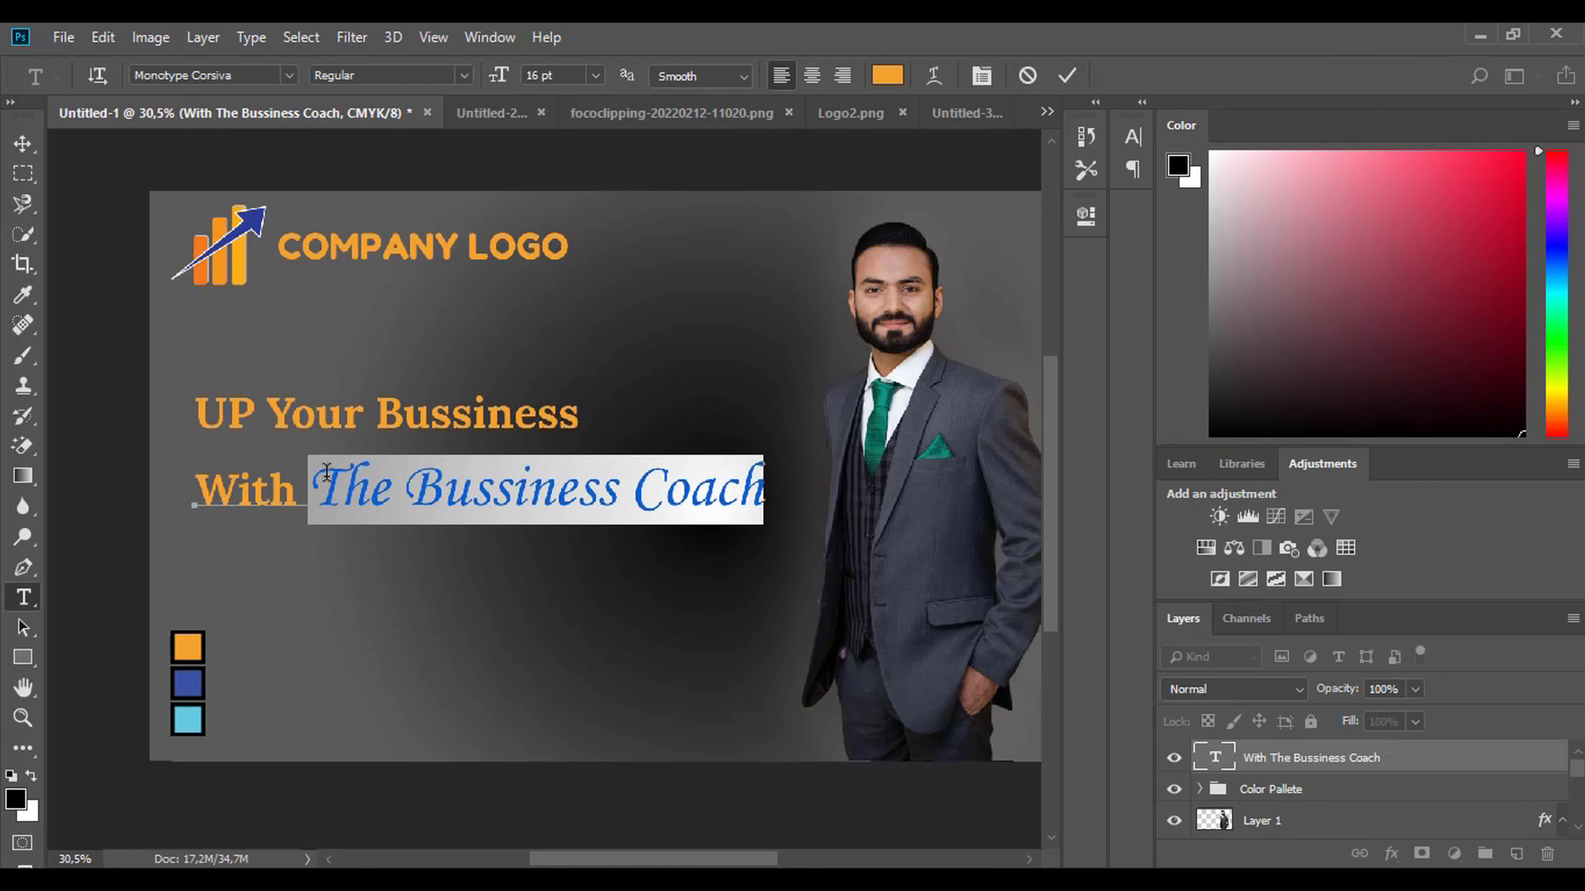
{"action": "left_click", "coordinate": [1085, 216]}
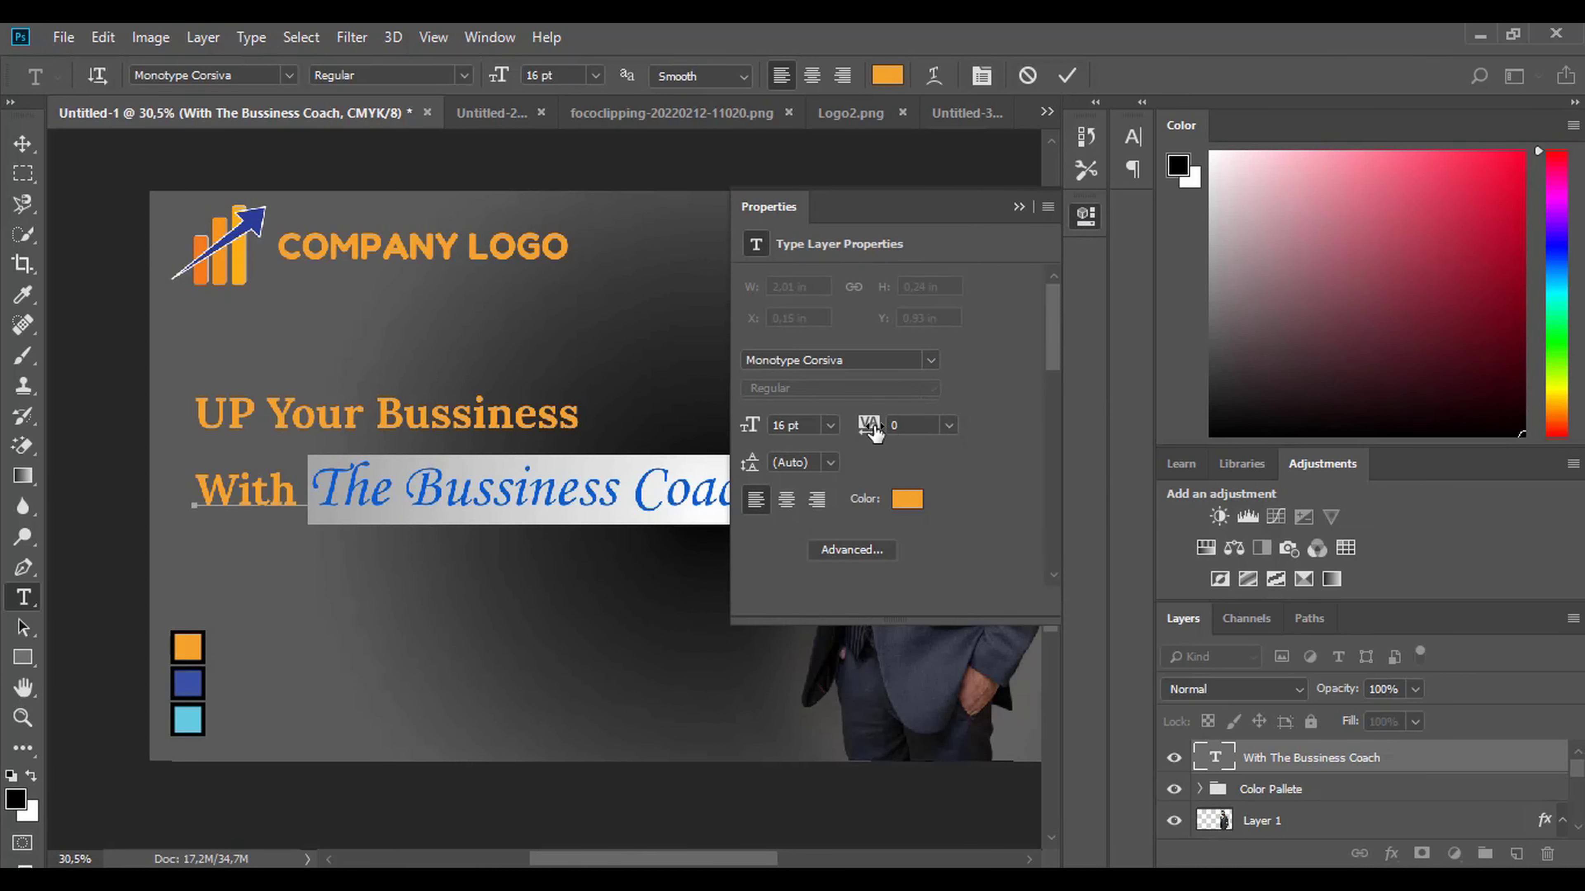
{"action": "left_click_drag", "start_coordinate": [874, 430], "coordinate": [873, 430]}
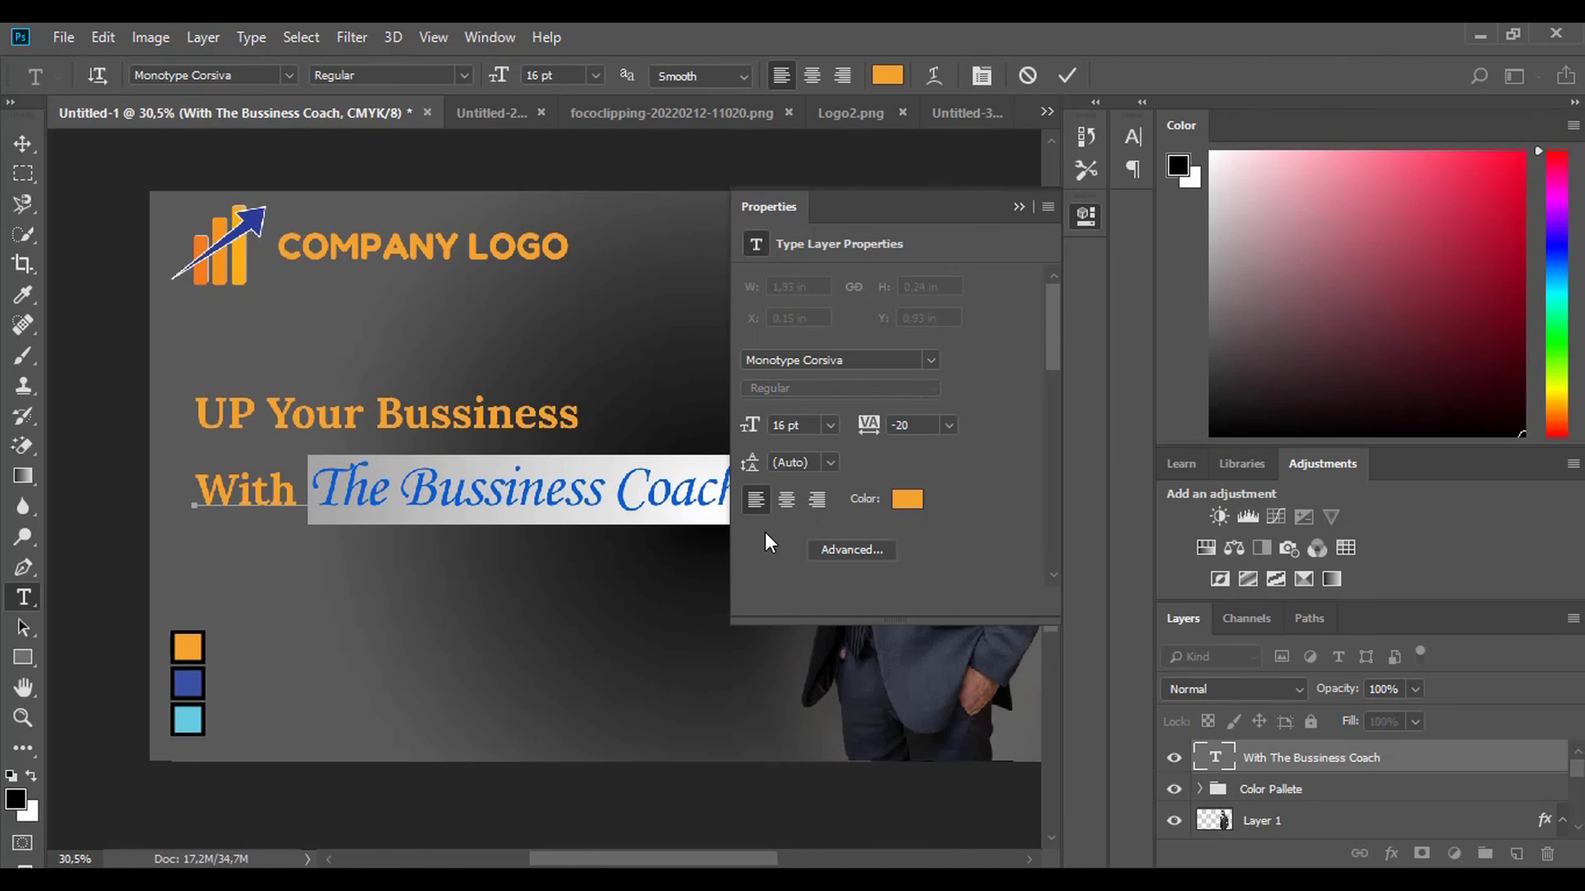
{"action": "left_click", "coordinate": [1089, 215]}
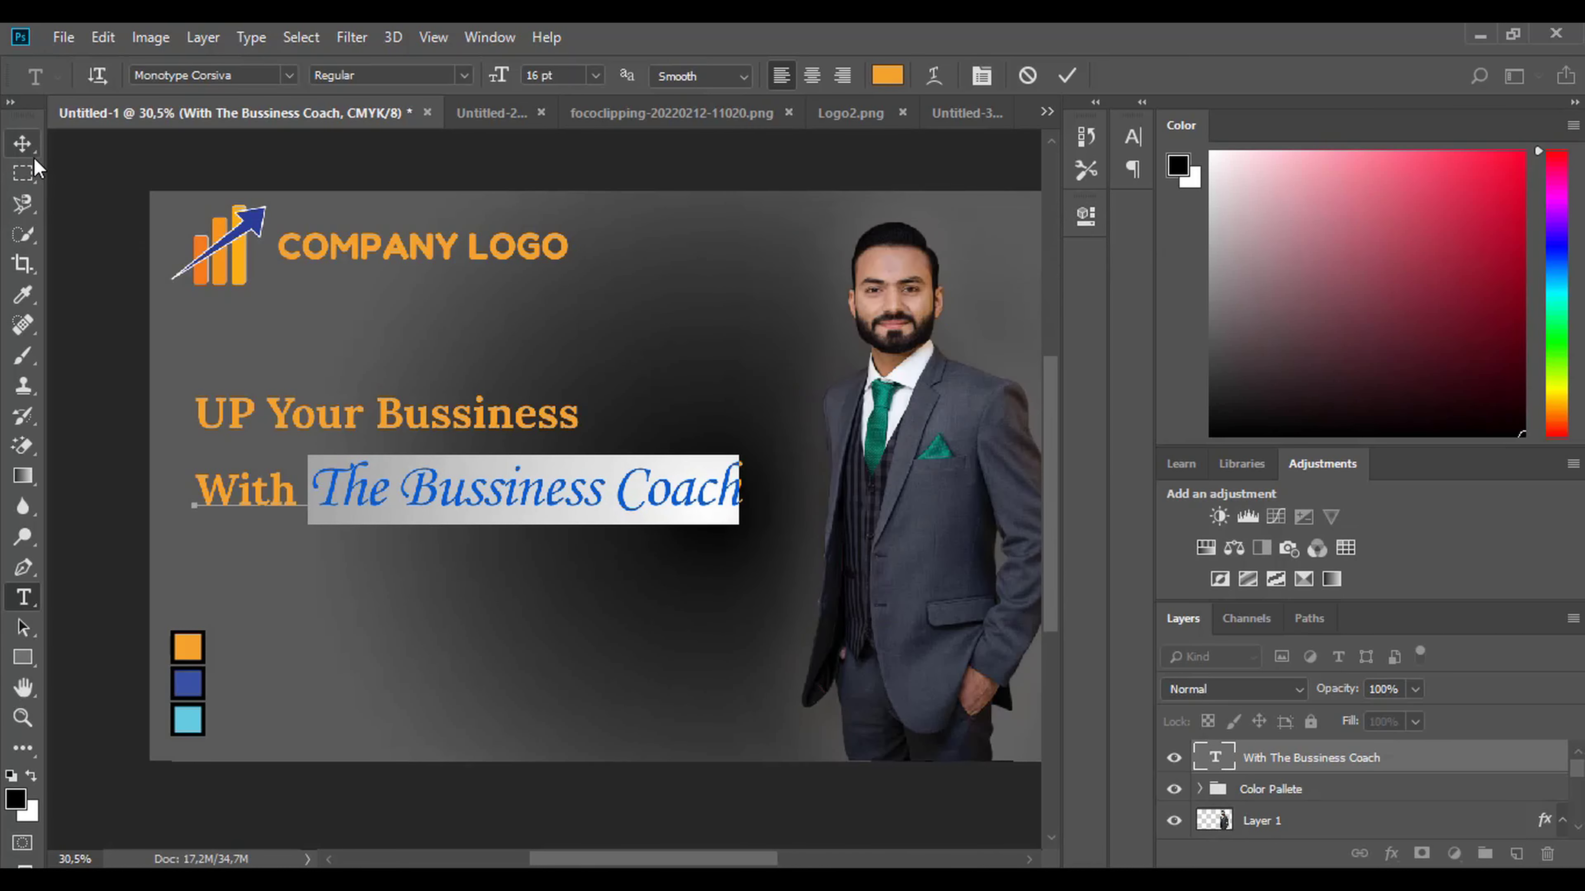
Keep 'The Bussiness Coach' orange, sampled from the palette swatch in the Color Picker.
{"action": "left_click", "coordinate": [886, 75]}
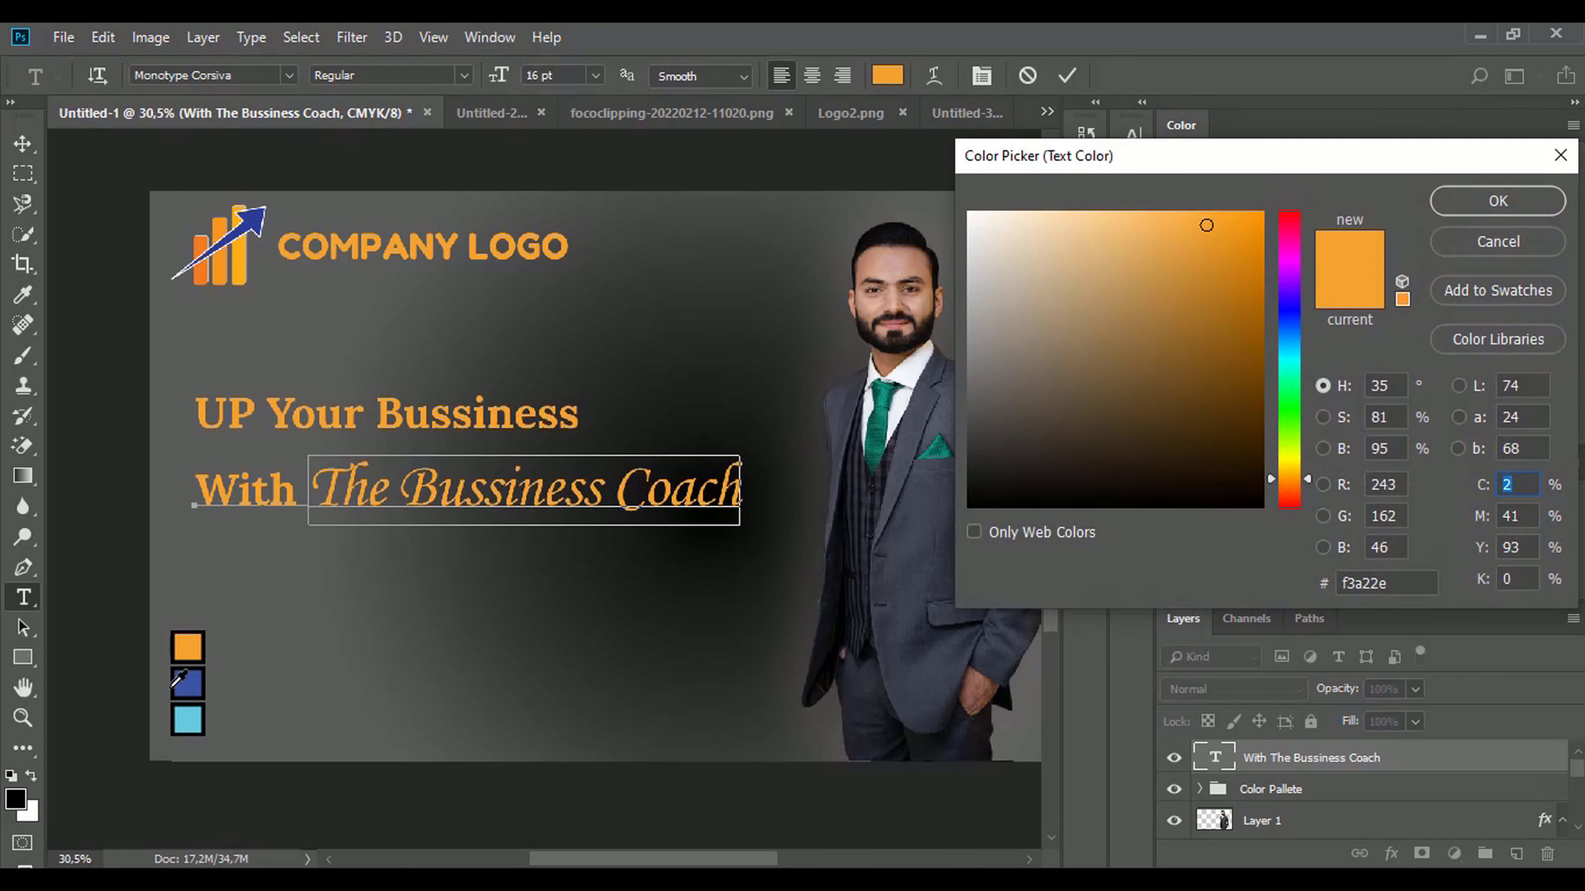
{"action": "left_click", "coordinate": [194, 680]}
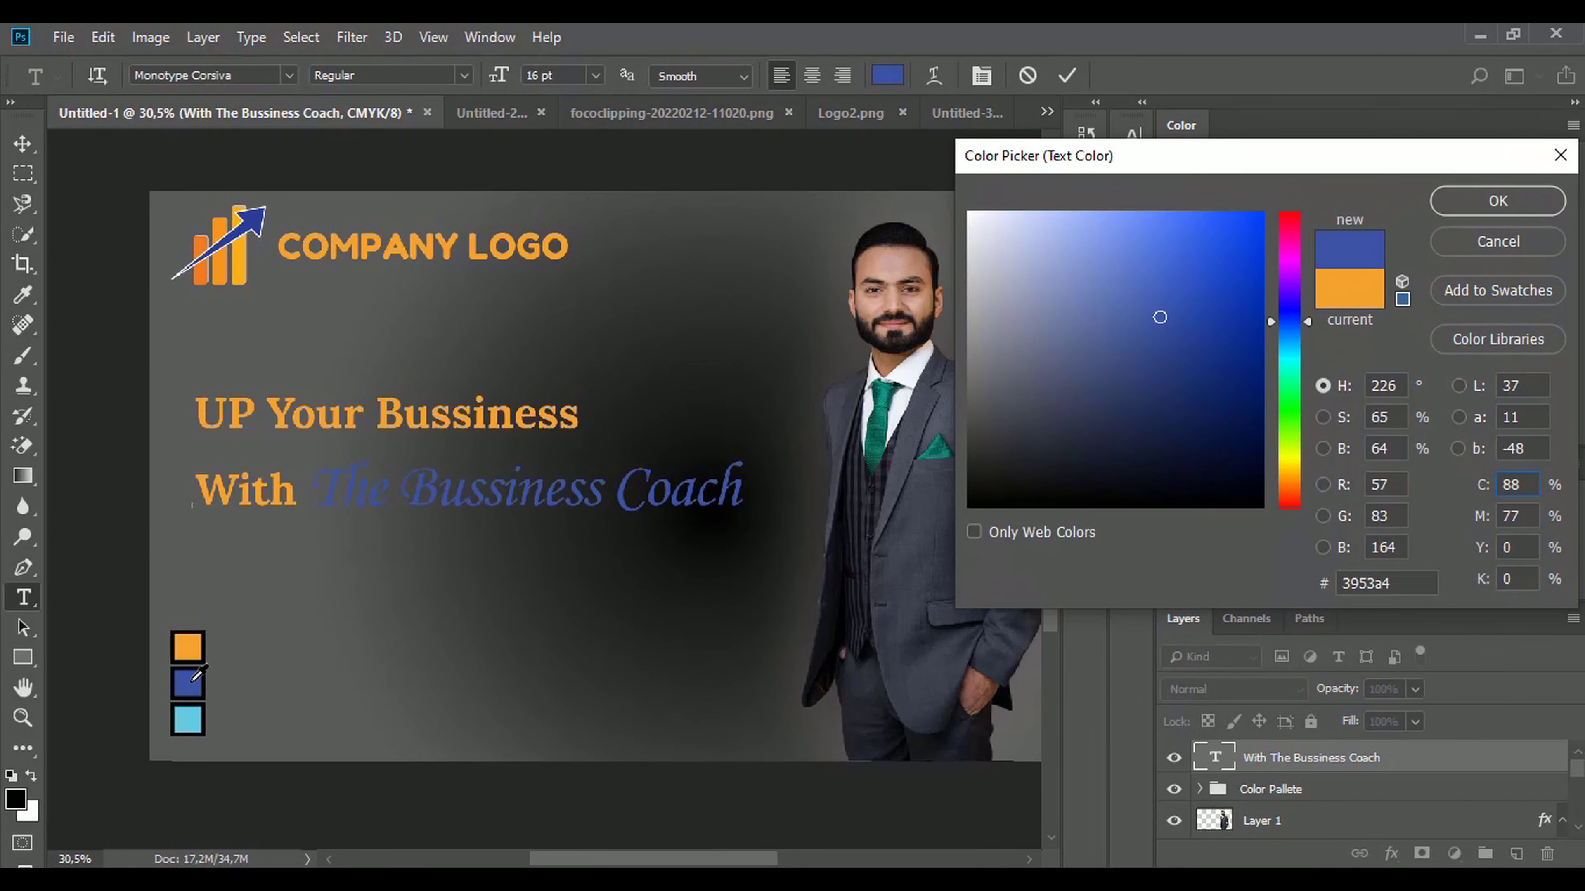
{"action": "left_click", "coordinate": [195, 721]}
{"action": "left_click", "coordinate": [194, 646]}
{"action": "left_click", "coordinate": [1497, 201]}
{"action": "left_click", "coordinate": [24, 144]}
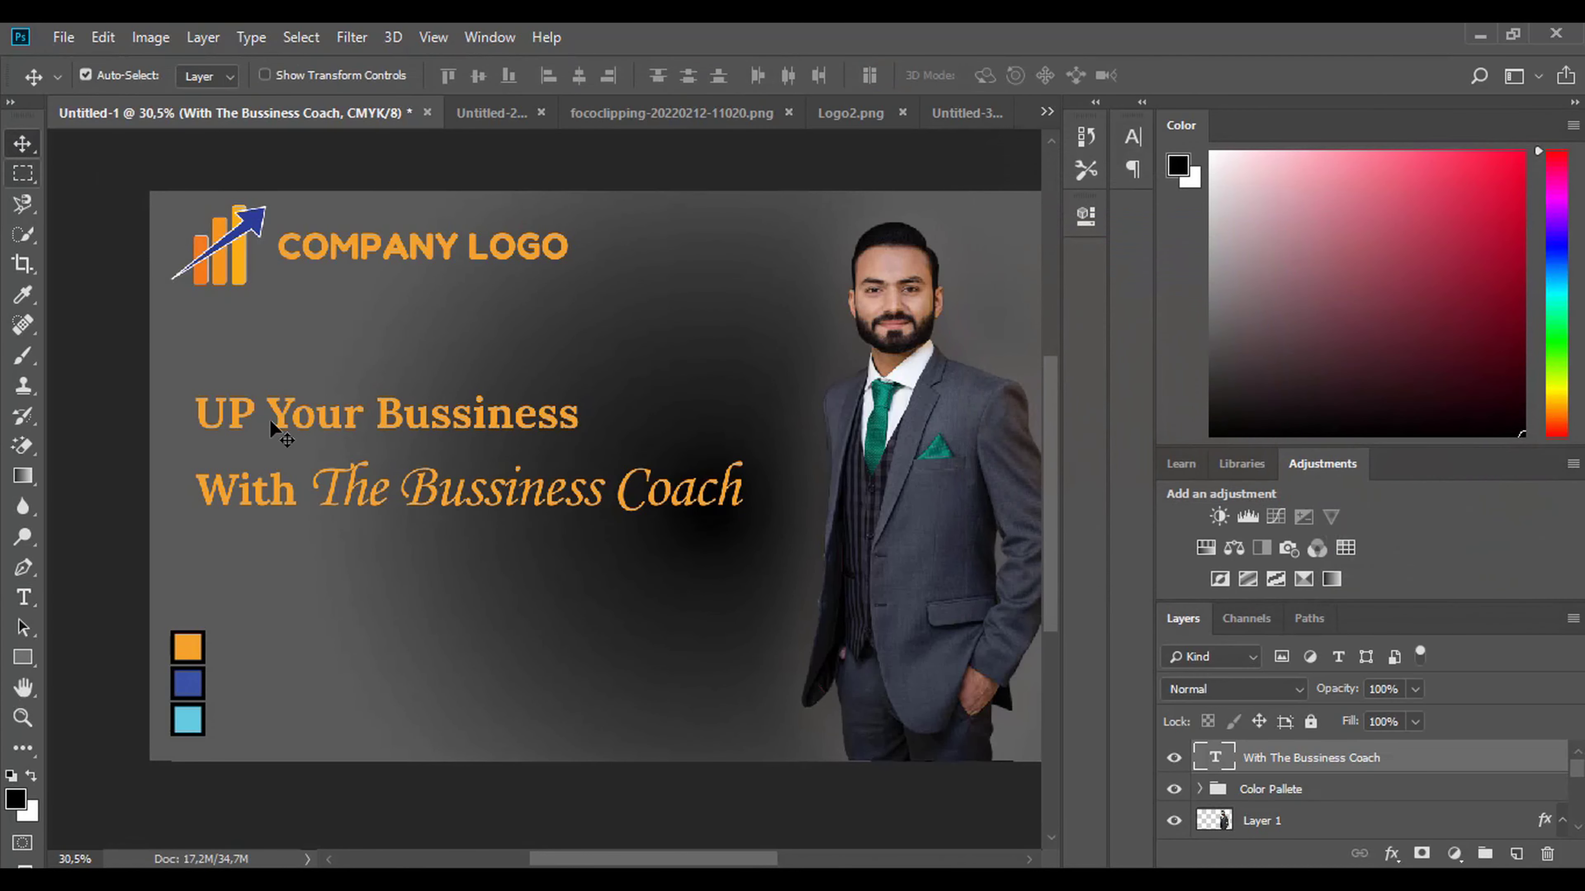
Delete the 'With The Bussiness Coach' layer and align the headline left under the logo.
{"action": "left_click", "coordinate": [497, 630]}
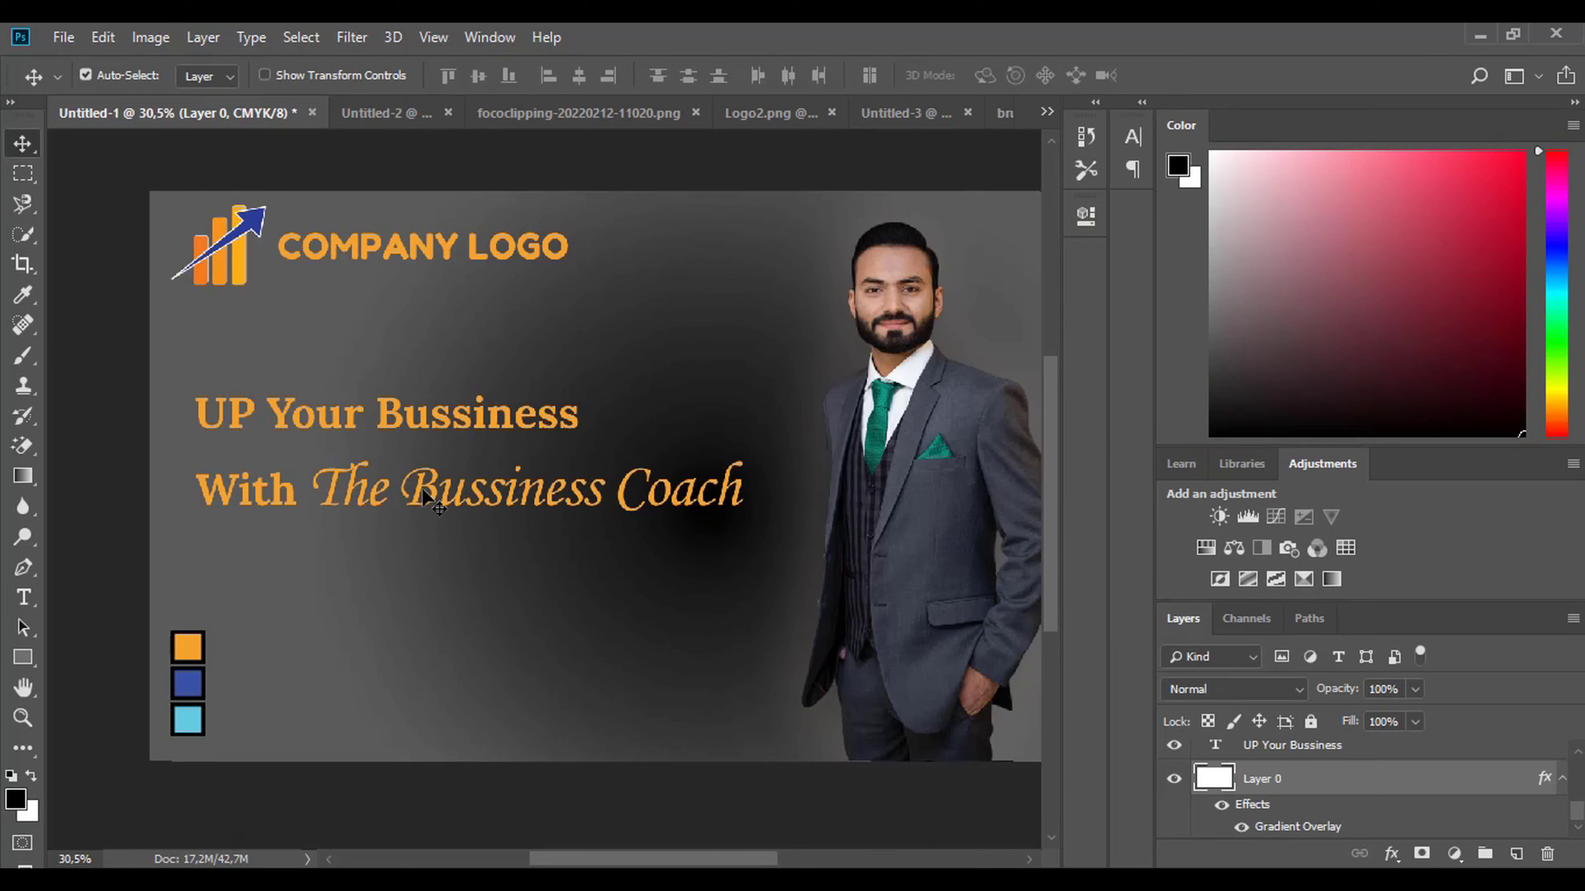
{"action": "left_click", "coordinate": [24, 597]}
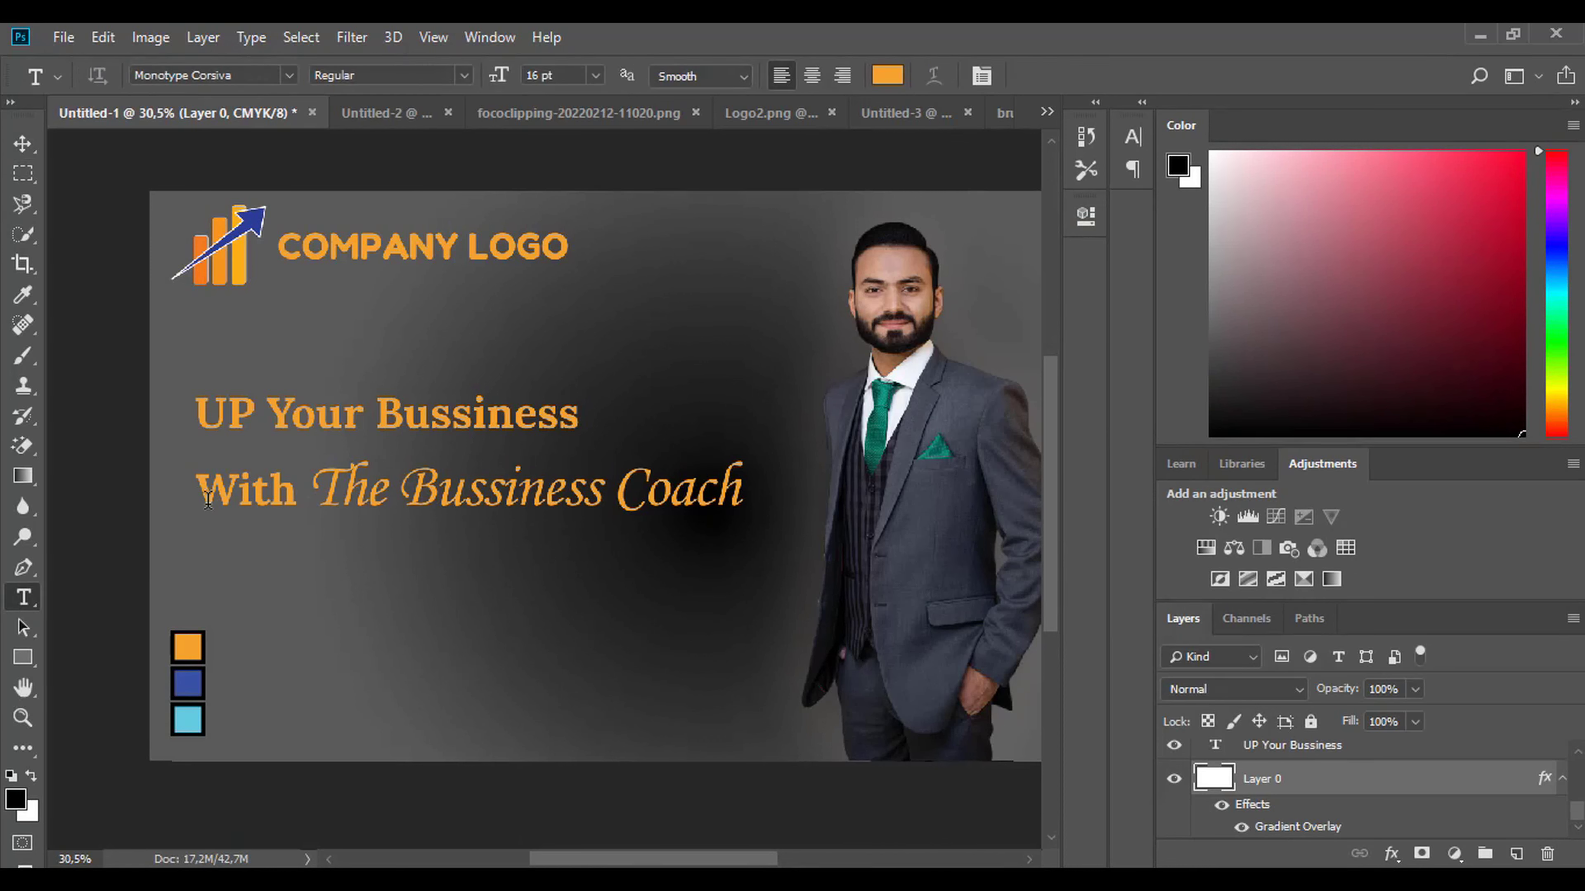
{"action": "left_click", "coordinate": [22, 143]}
{"action": "left_click", "coordinate": [449, 486]}
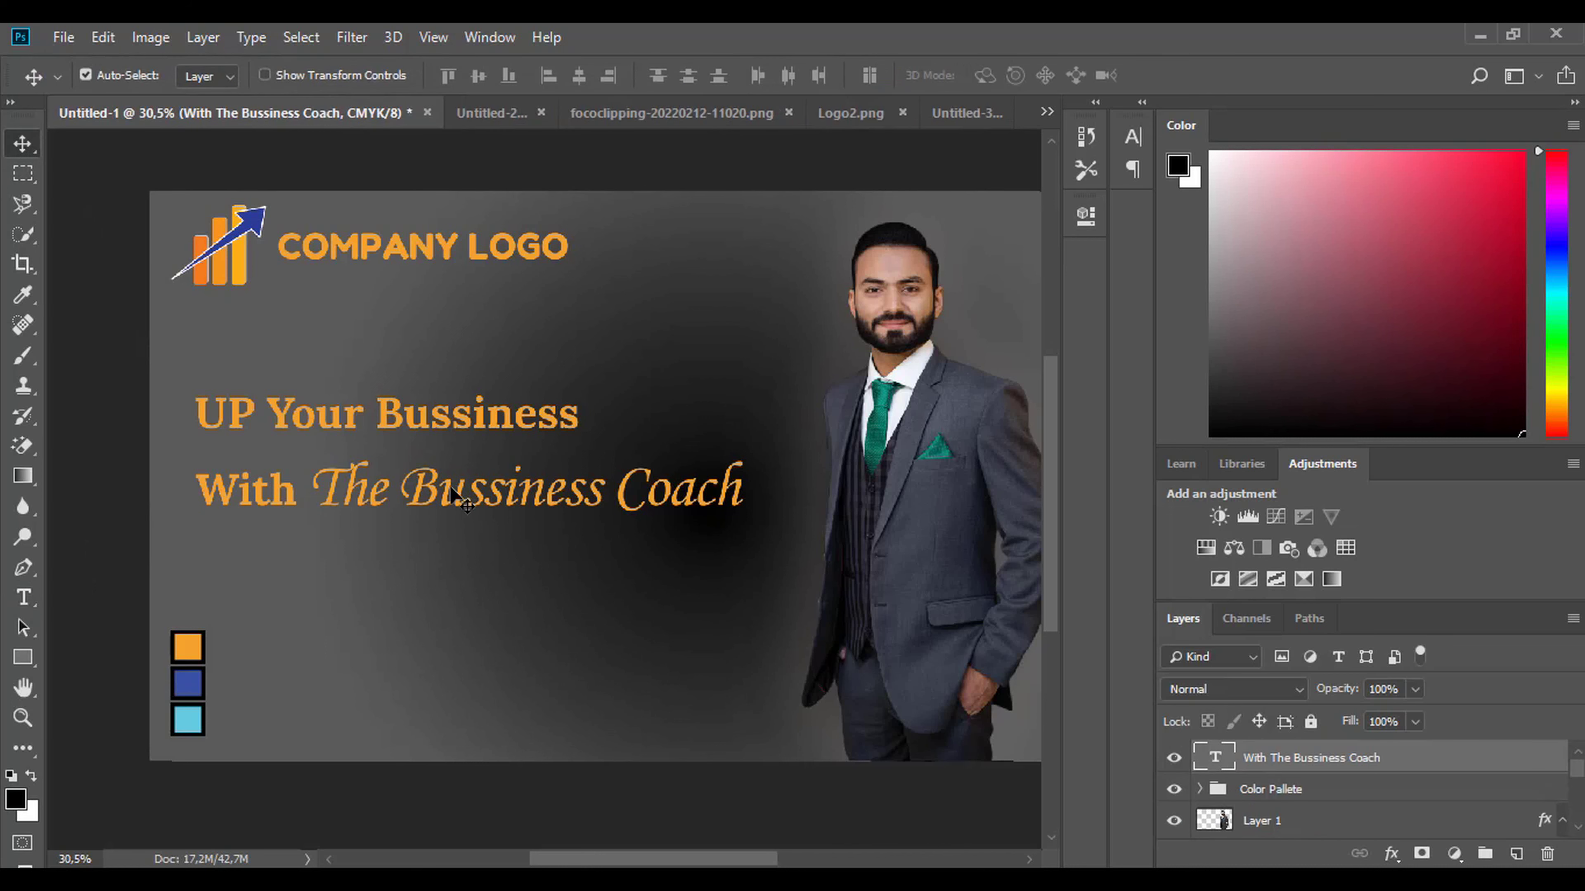
{"action": "key", "text": "Delete"}
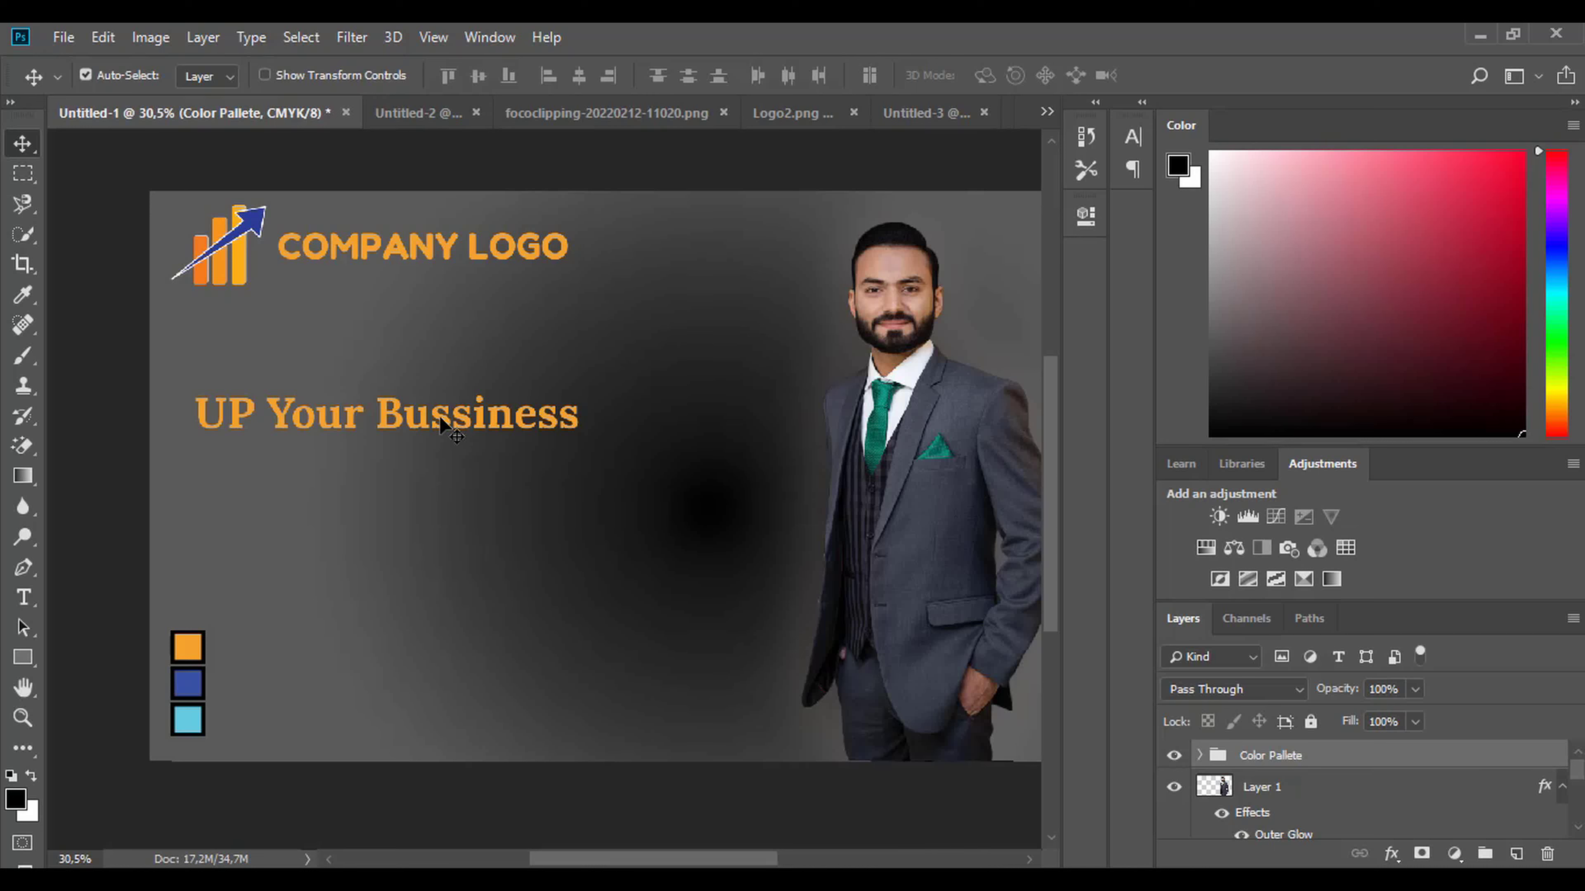
{"action": "left_click_drag", "start_coordinate": [441, 418], "coordinate": [420, 426]}
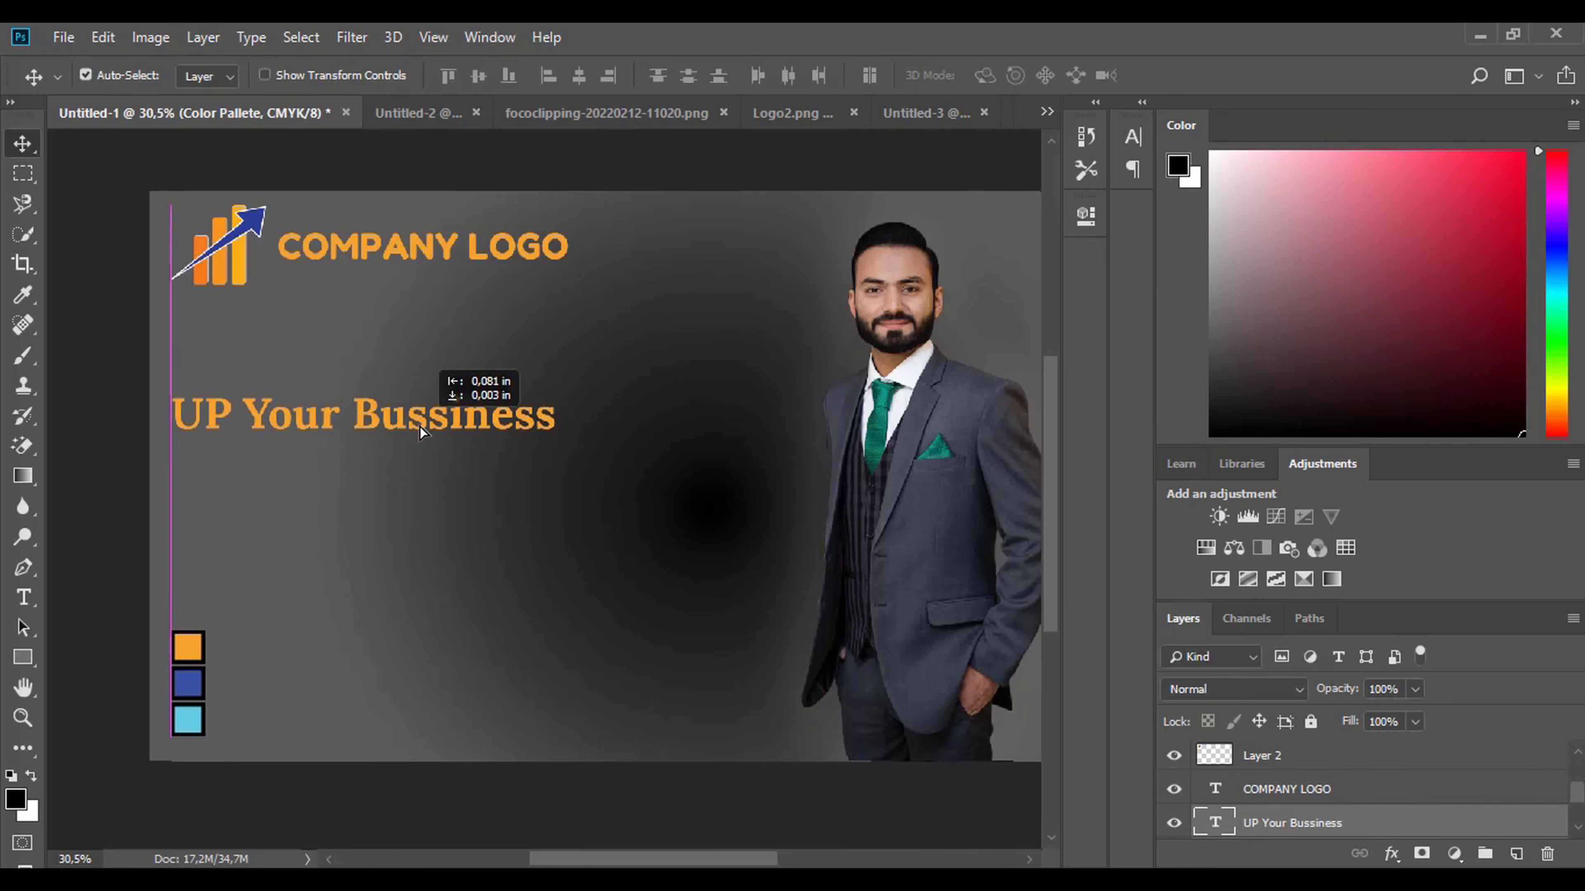
Enlarge the 'UP Your Bussiness' headline to 16 pt.
{"action": "left_click", "coordinate": [418, 523]}
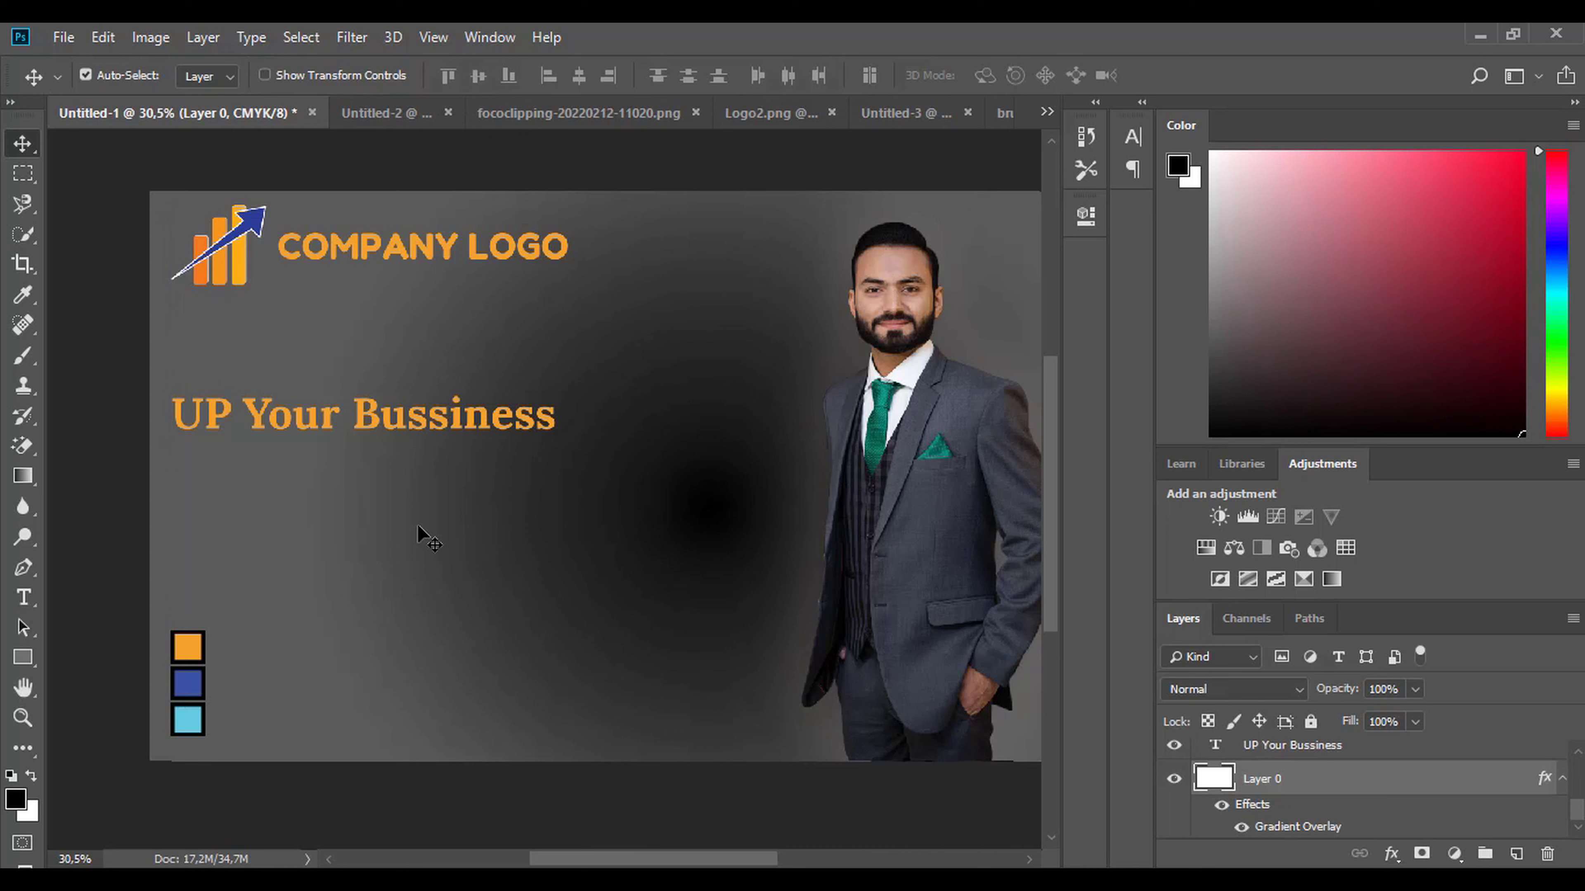
{"action": "left_click", "coordinate": [22, 598]}
{"action": "left_click", "coordinate": [340, 421]}
{"action": "key", "text": "ctrl+a"}
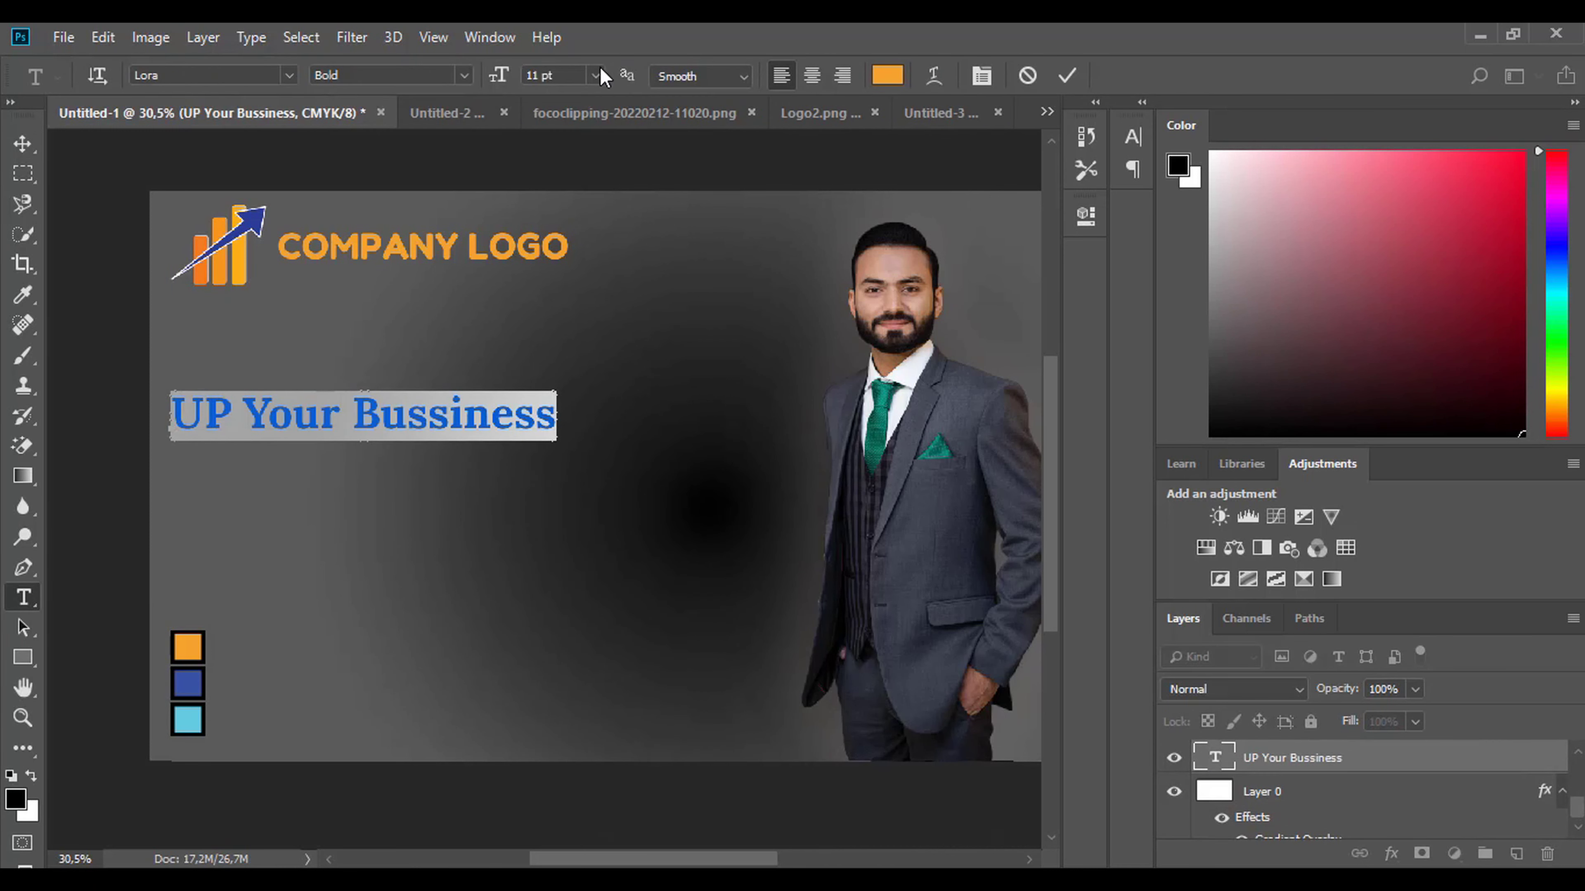
{"action": "left_click", "coordinate": [597, 75]}
{"action": "left_click", "coordinate": [575, 269]}
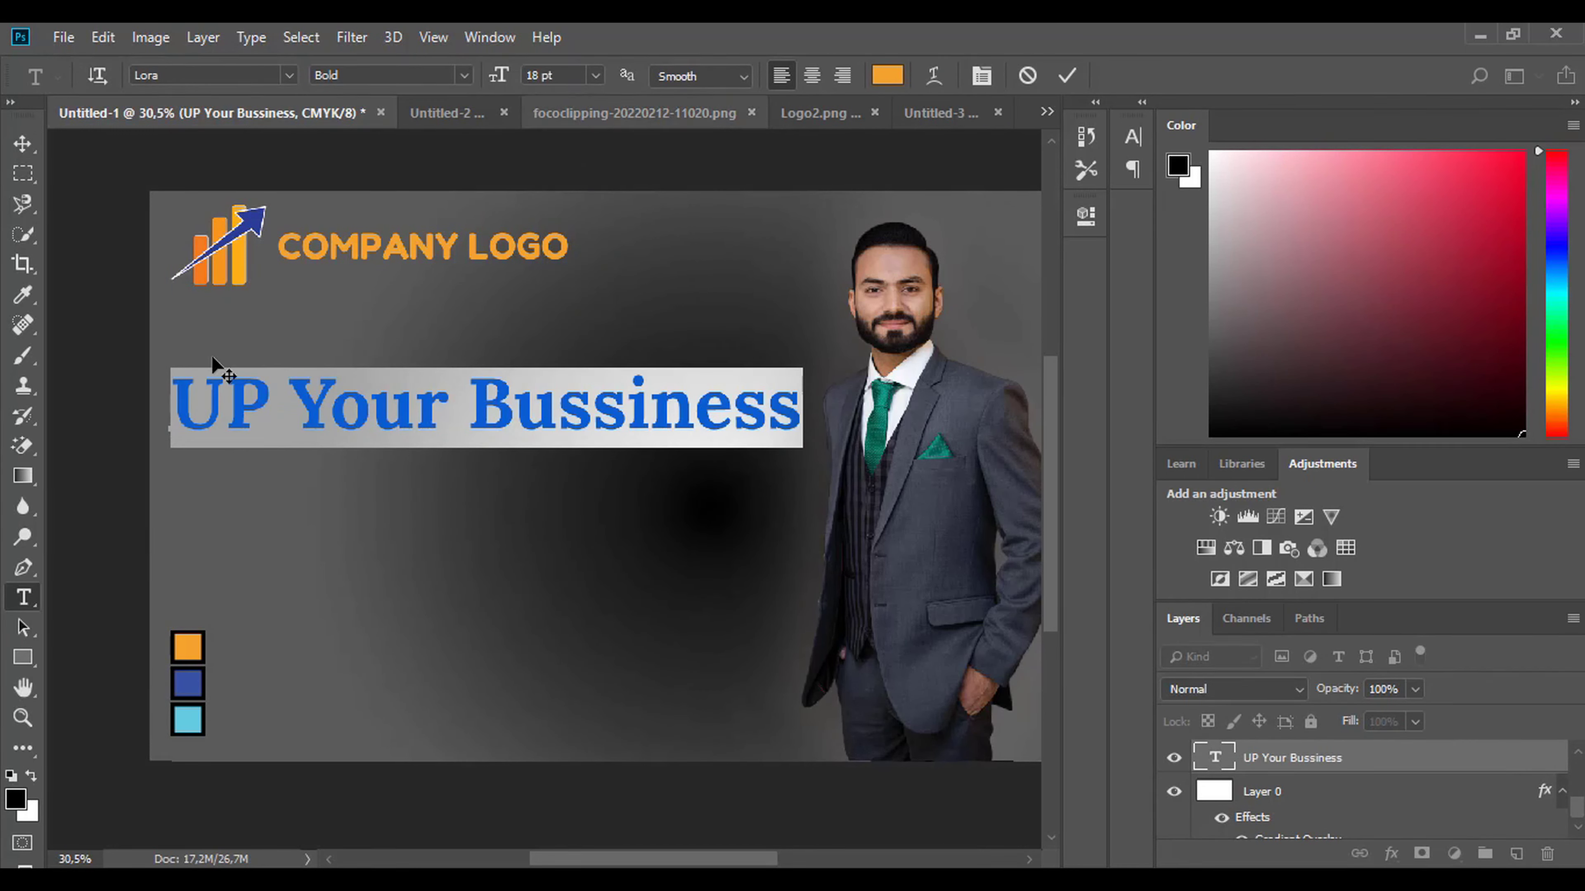
{"action": "left_click", "coordinate": [597, 75]}
{"action": "left_click", "coordinate": [558, 242]}
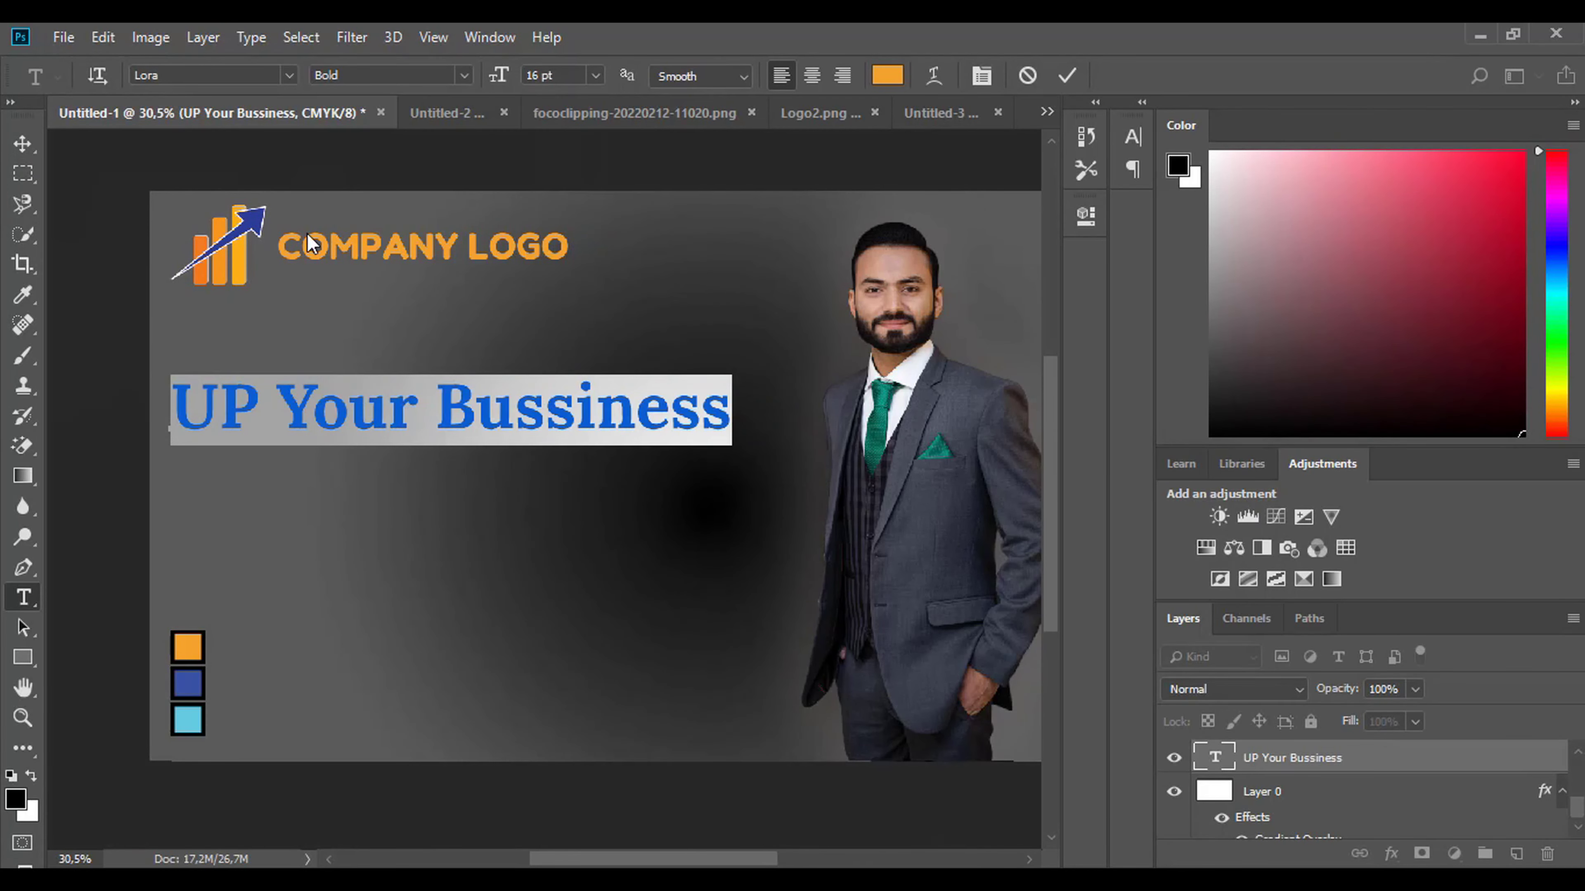
{"action": "left_click", "coordinate": [23, 142]}
Move the headline slightly lower on the banner.
{"action": "left_click", "coordinate": [387, 514]}
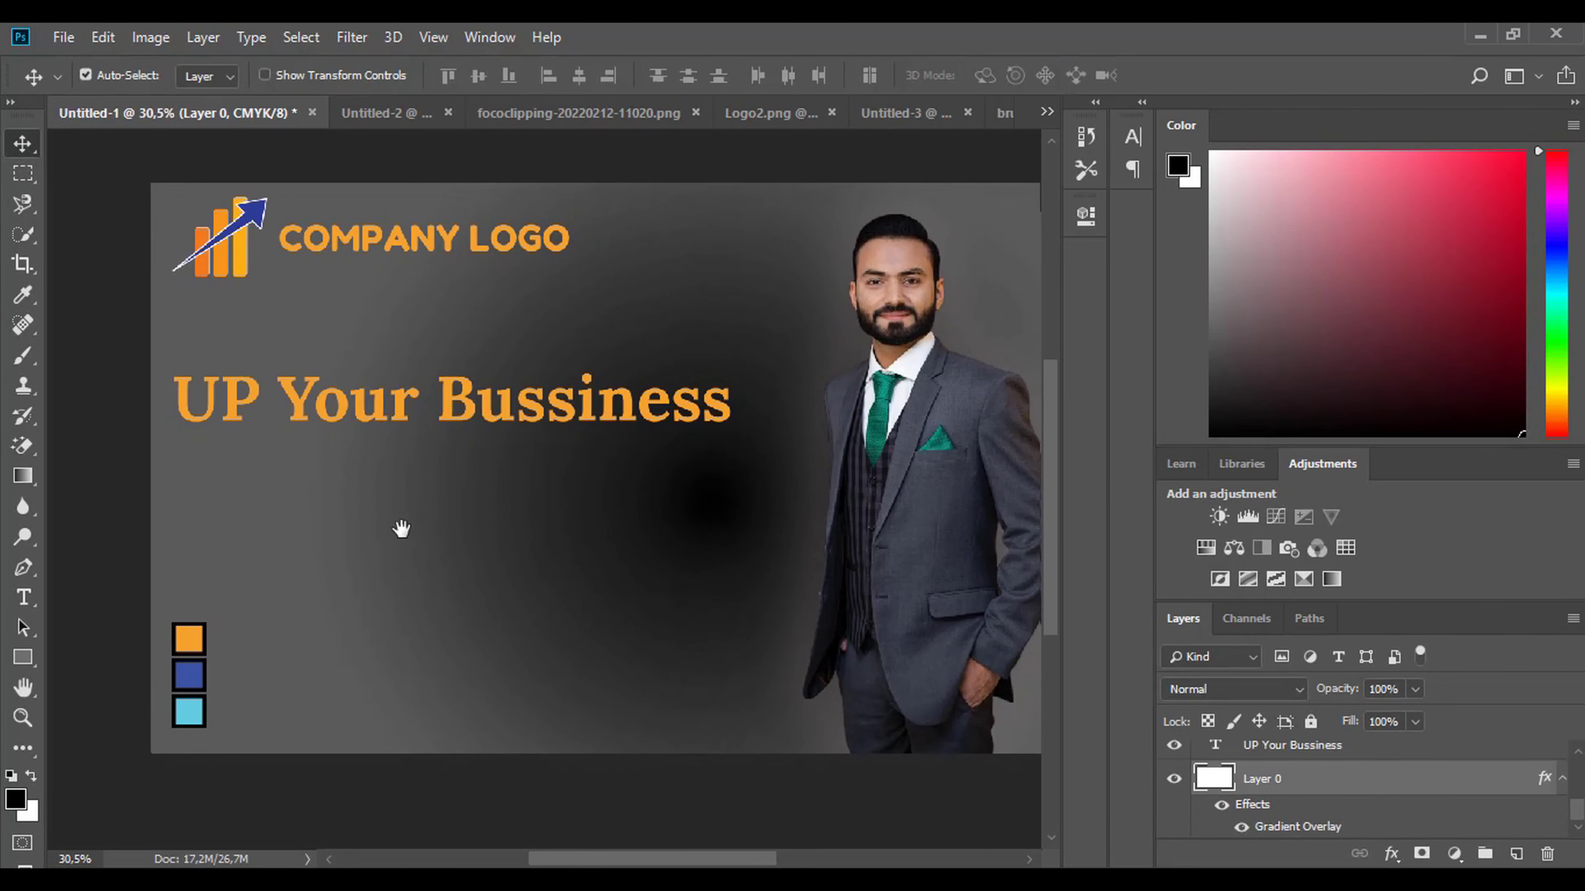
{"action": "left_click_drag", "start_coordinate": [456, 431], "coordinate": [457, 463]}
{"action": "left_click", "coordinate": [263, 565]}
{"action": "left_click", "coordinate": [25, 599]}
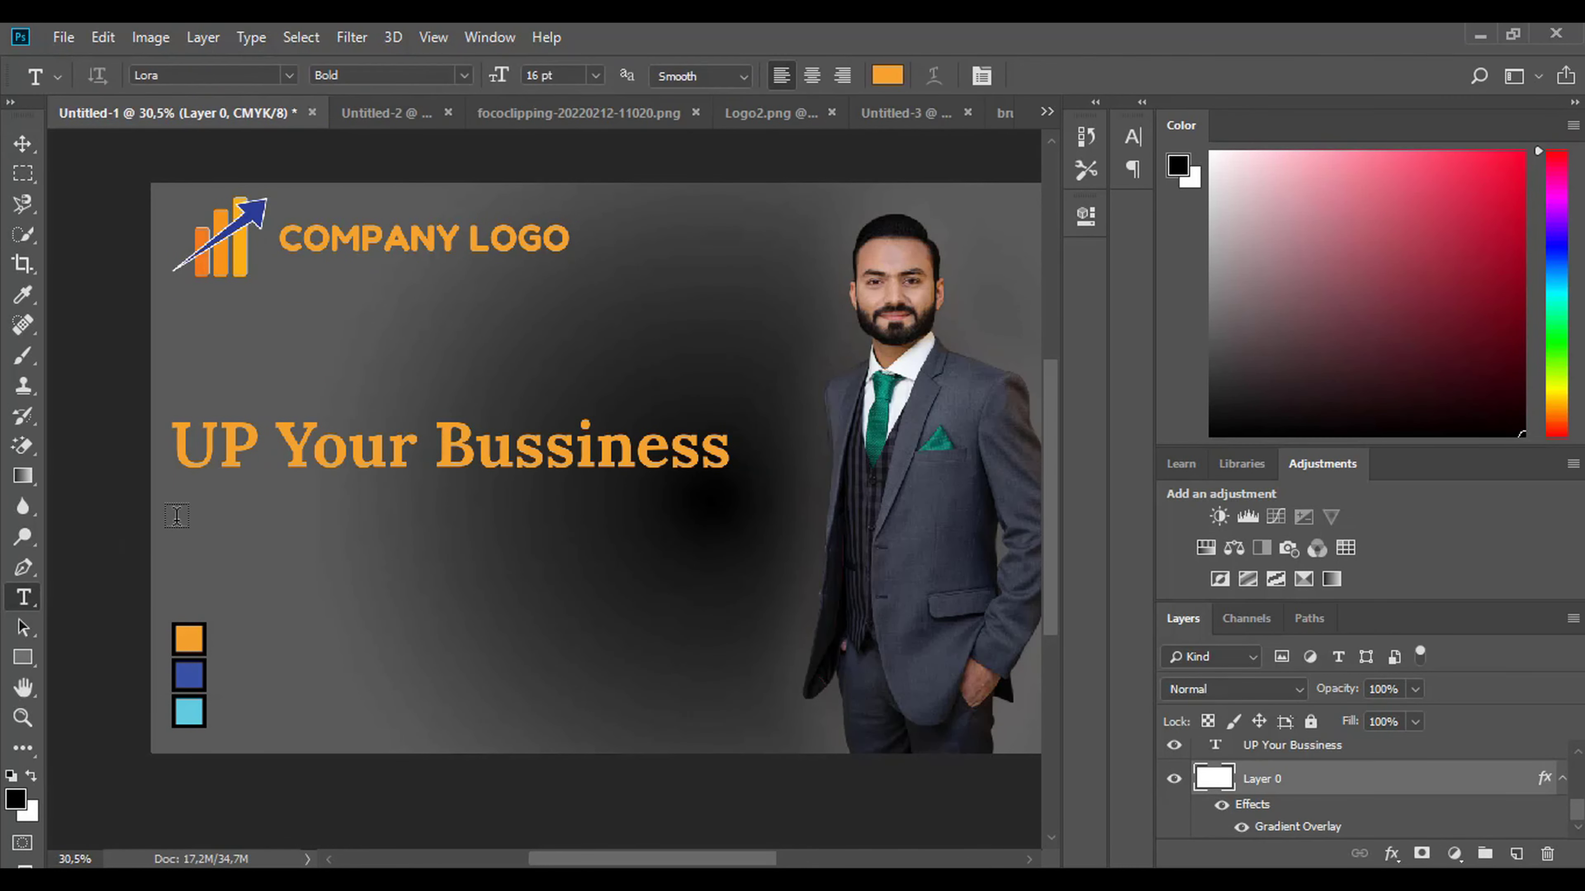
Add a 'With' text layer left-aligned below the headline.
{"action": "left_click", "coordinate": [177, 515]}
{"action": "type", "text": "With"}
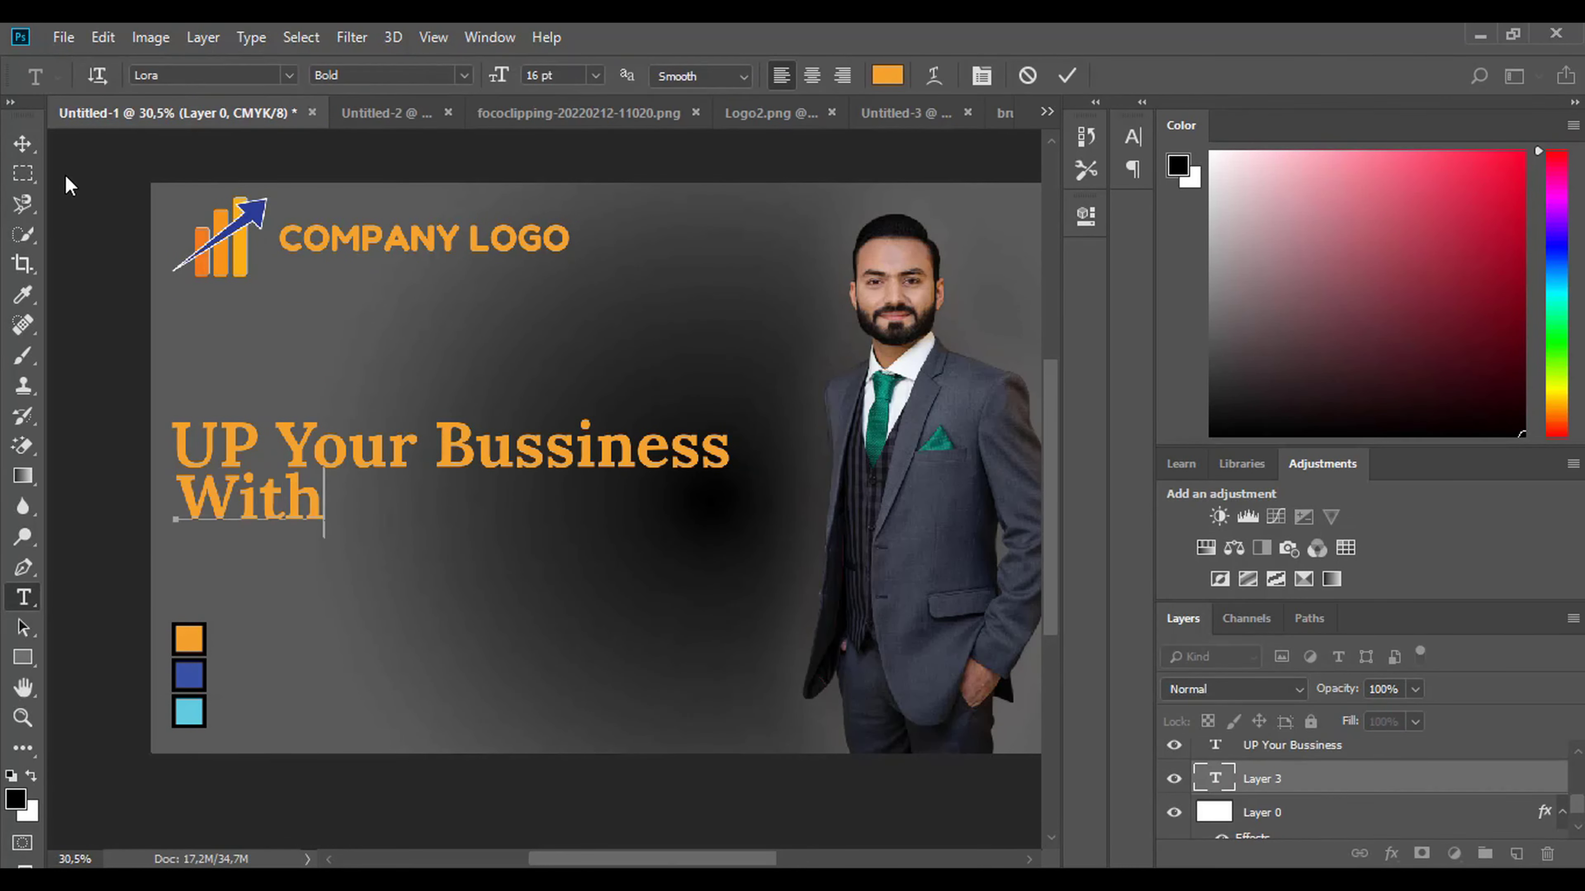
{"action": "left_click", "coordinate": [23, 144]}
{"action": "left_click_drag", "start_coordinate": [250, 503], "coordinate": [249, 580]}
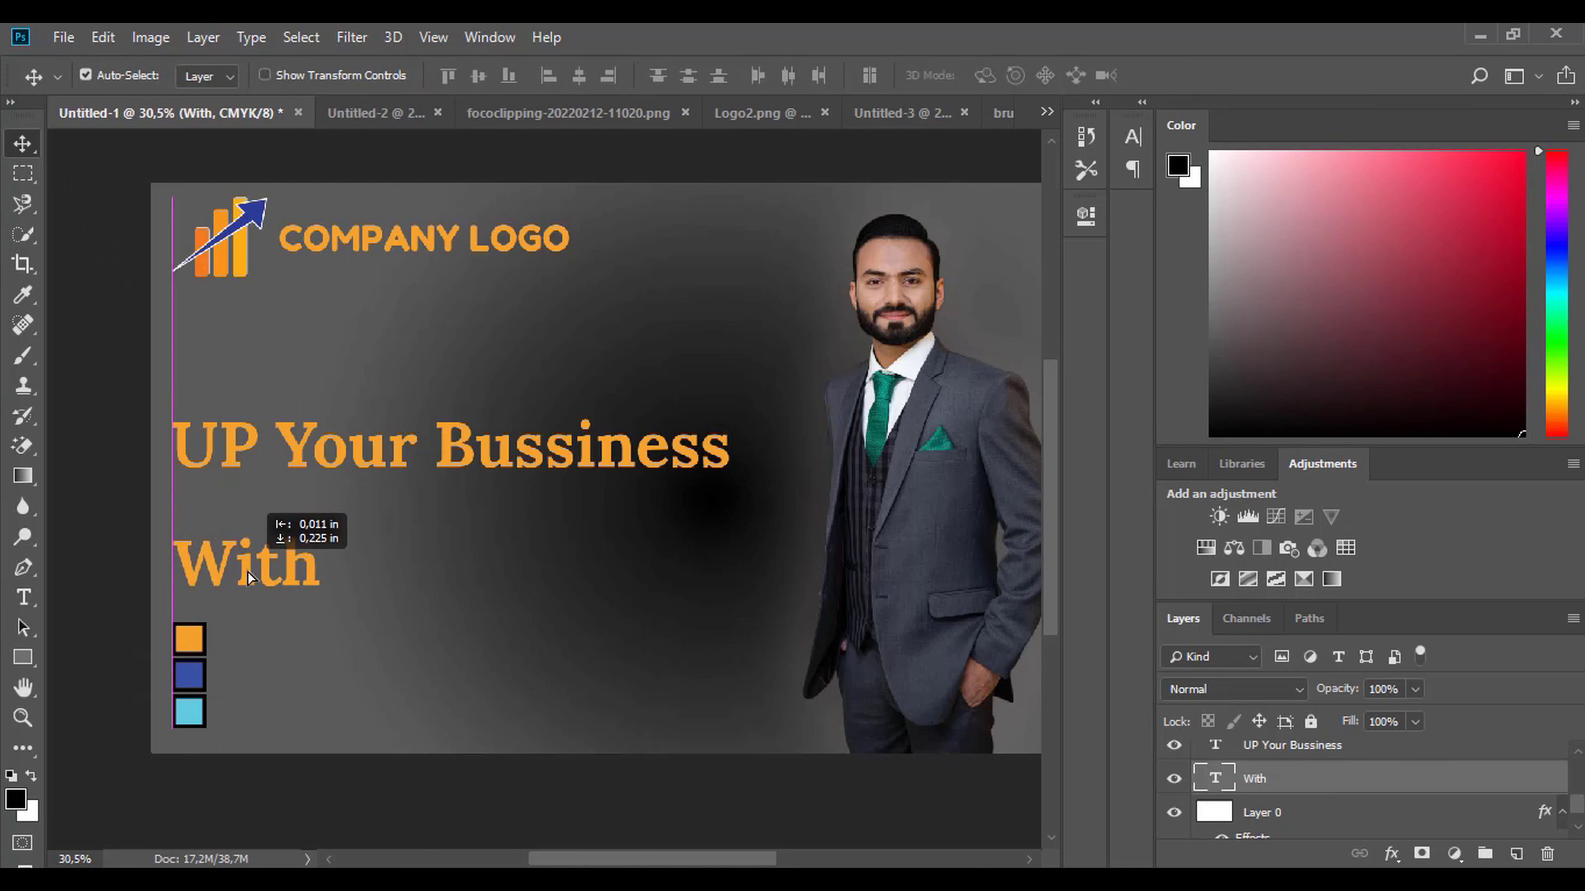
{"action": "left_click", "coordinate": [89, 607]}
Add a 'The Bussiness Coach' text layer placed beside 'With'.
{"action": "key", "text": "t"}
{"action": "left_click", "coordinate": [390, 571]}
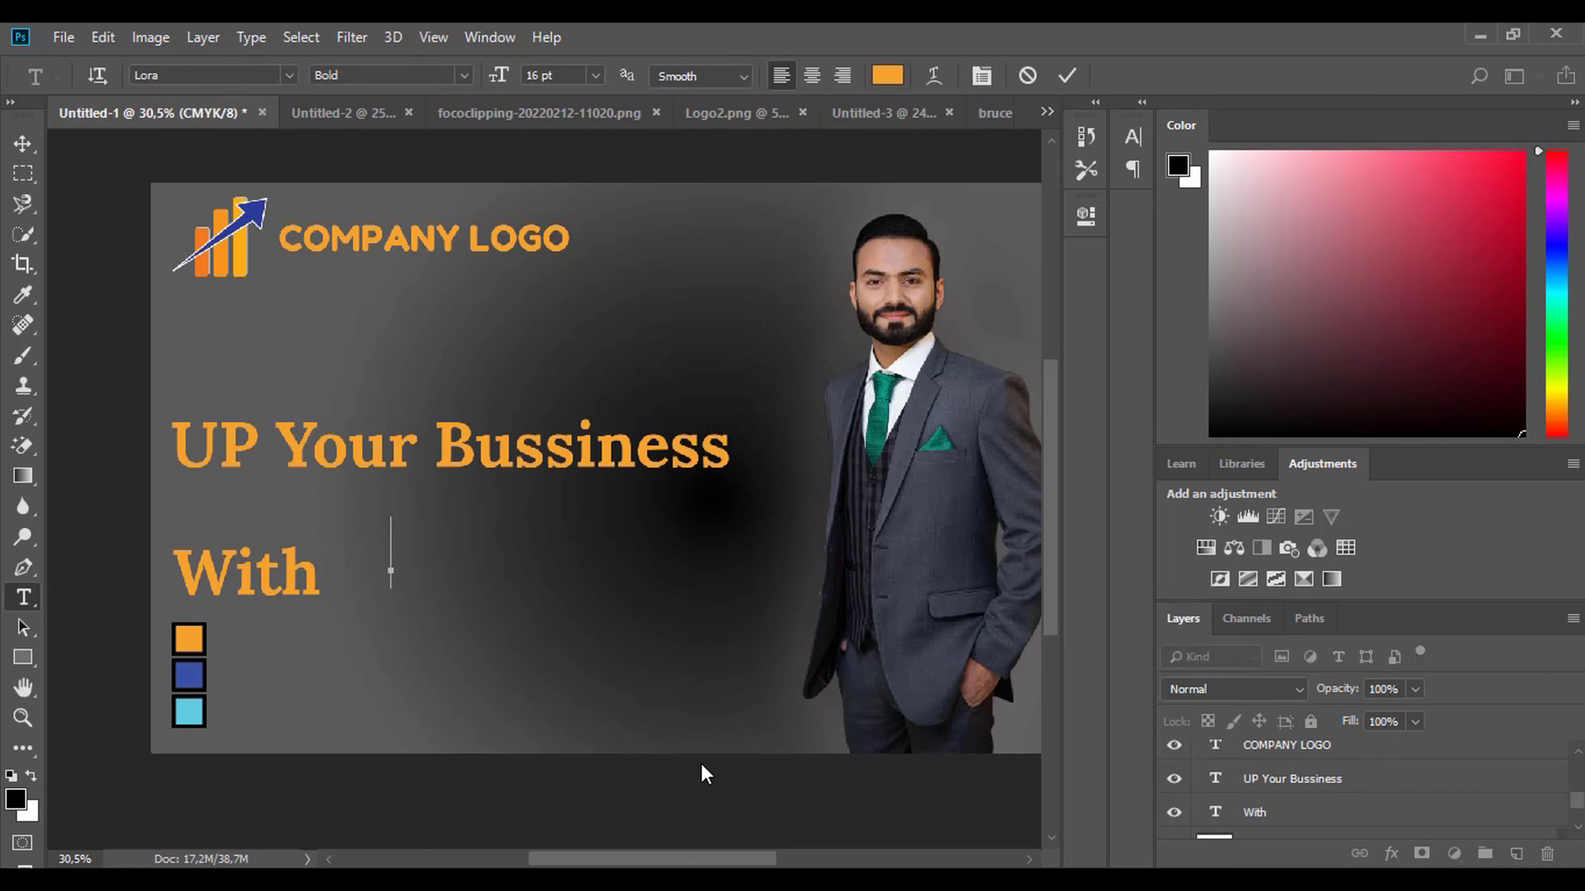
{"action": "type", "text": "The Bussiness C"}
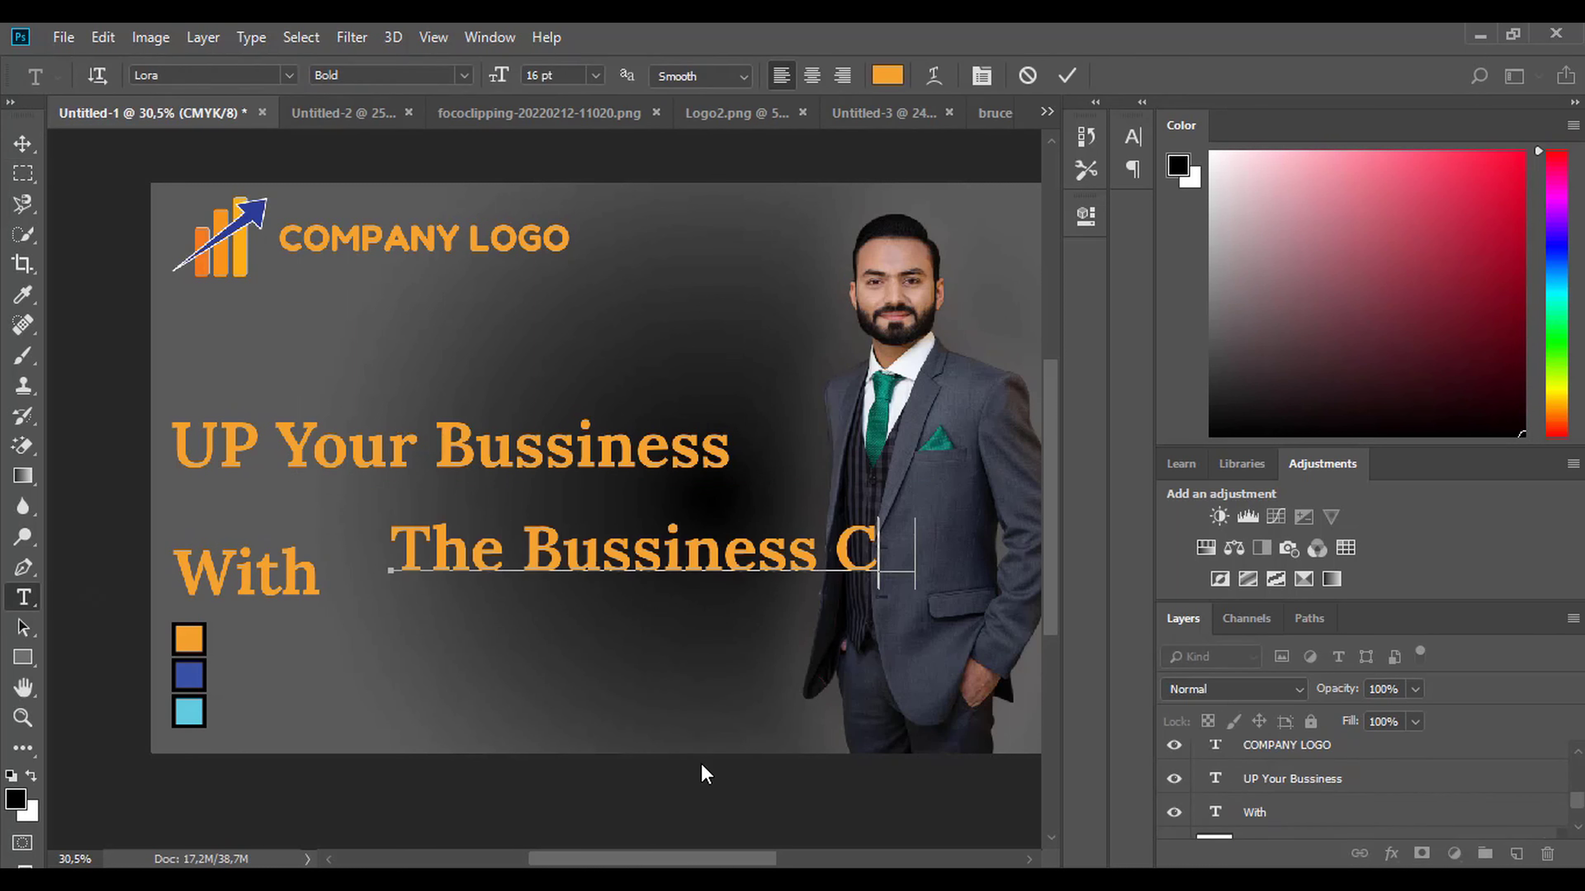
{"action": "type", "text": "oach"}
{"action": "left_click", "coordinate": [22, 144]}
{"action": "left_click_drag", "start_coordinate": [606, 562], "coordinate": [562, 586]}
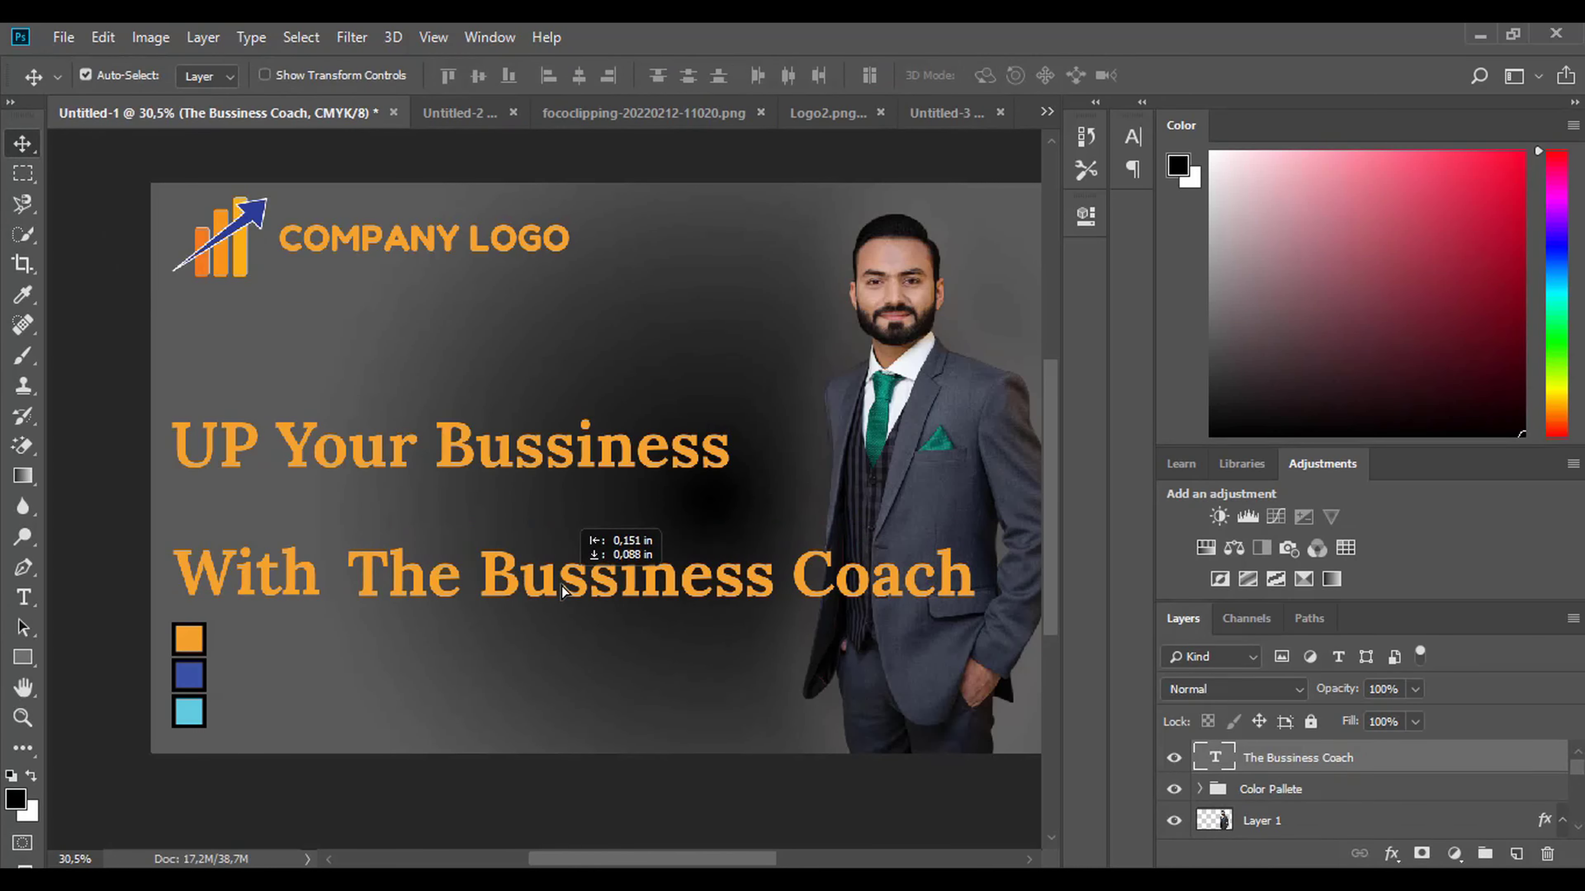
{"action": "left_click", "coordinate": [22, 598]}
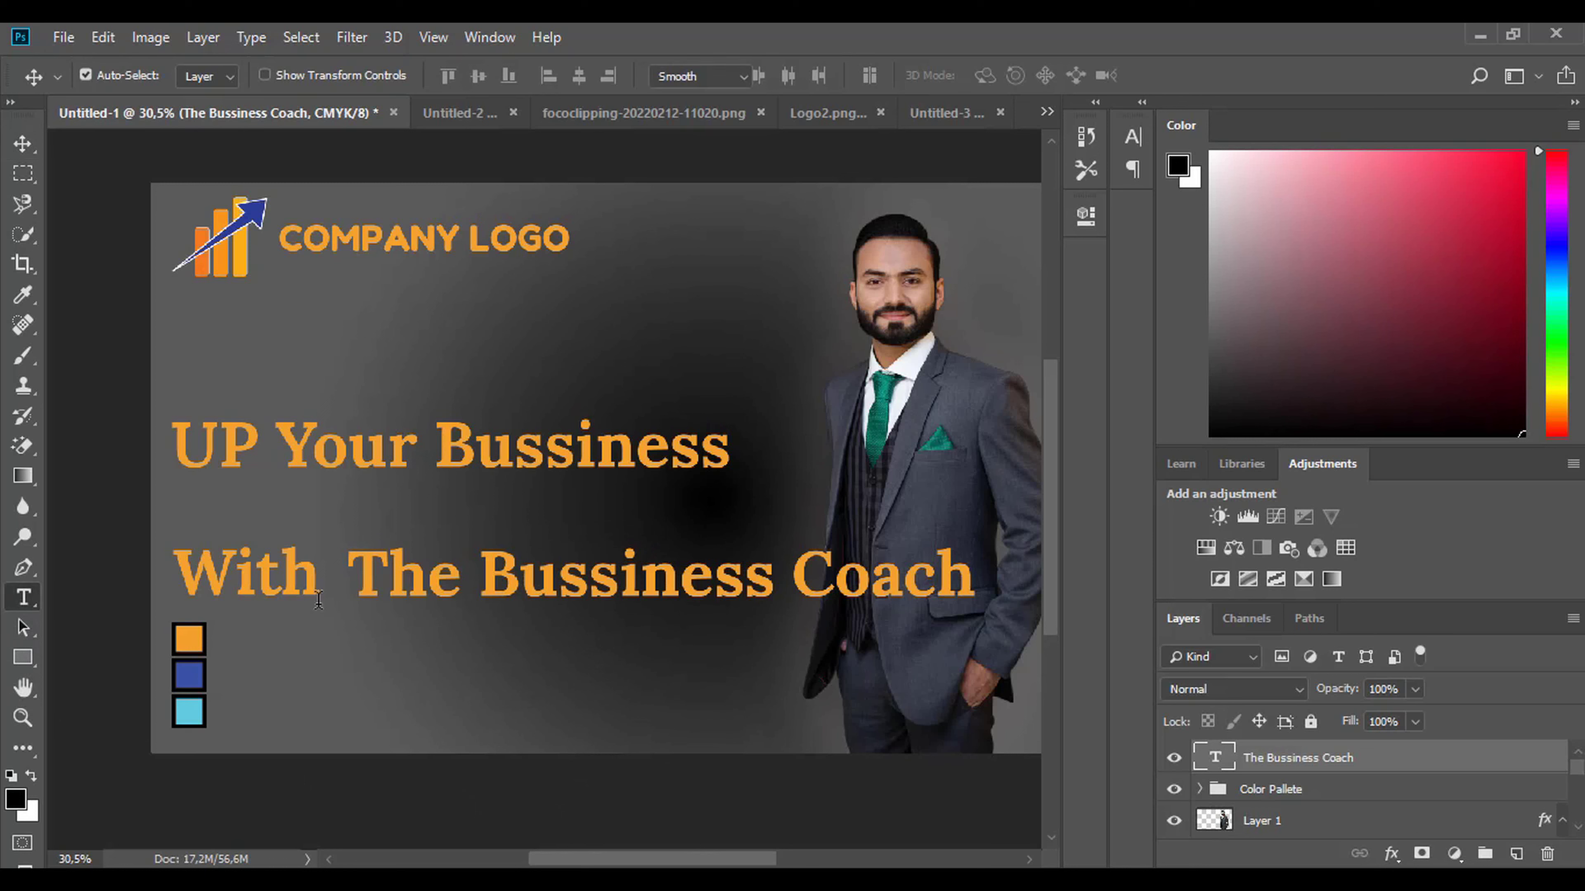
Set 'The Bussiness Coach' to 24 pt.
{"action": "left_click", "coordinate": [524, 586]}
{"action": "key", "text": "ctrl+a"}
{"action": "left_click", "coordinate": [596, 75]}
{"action": "left_click", "coordinate": [561, 266]}
{"action": "left_click", "coordinate": [596, 75]}
{"action": "left_click", "coordinate": [561, 284]}
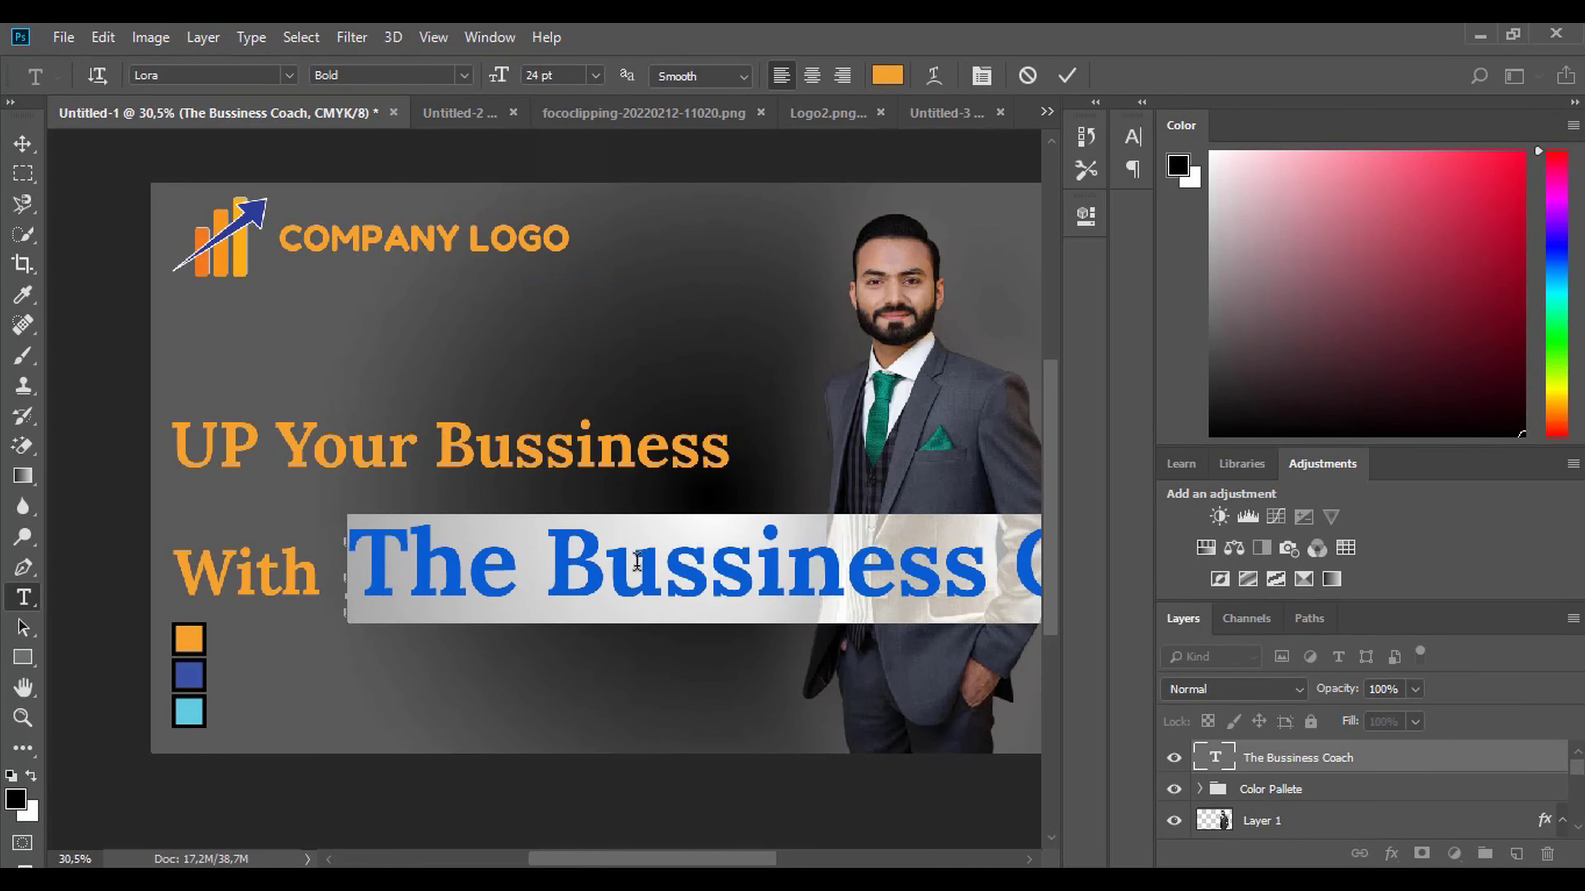
Apply the Monotype Corsiva script font to 'The Bussiness Coach'.
{"action": "left_click", "coordinate": [289, 75]}
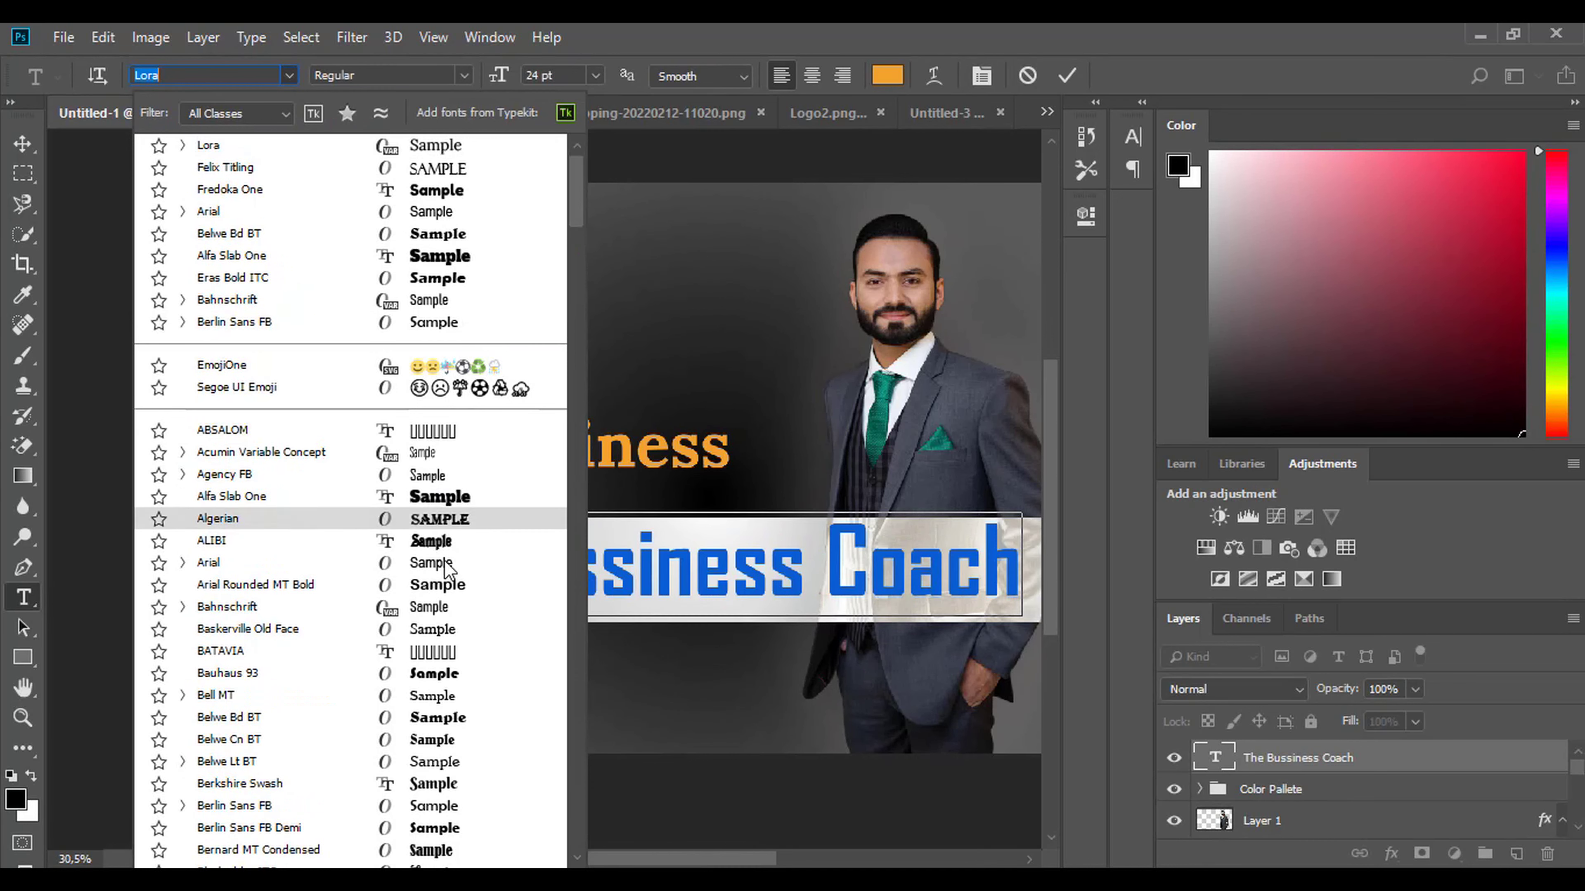
{"action": "scroll", "coordinate": [436, 531], "scroll_direction": "down", "scroll_amount": 3}
{"action": "scroll", "coordinate": [437, 624], "scroll_direction": "down", "scroll_amount": 2}
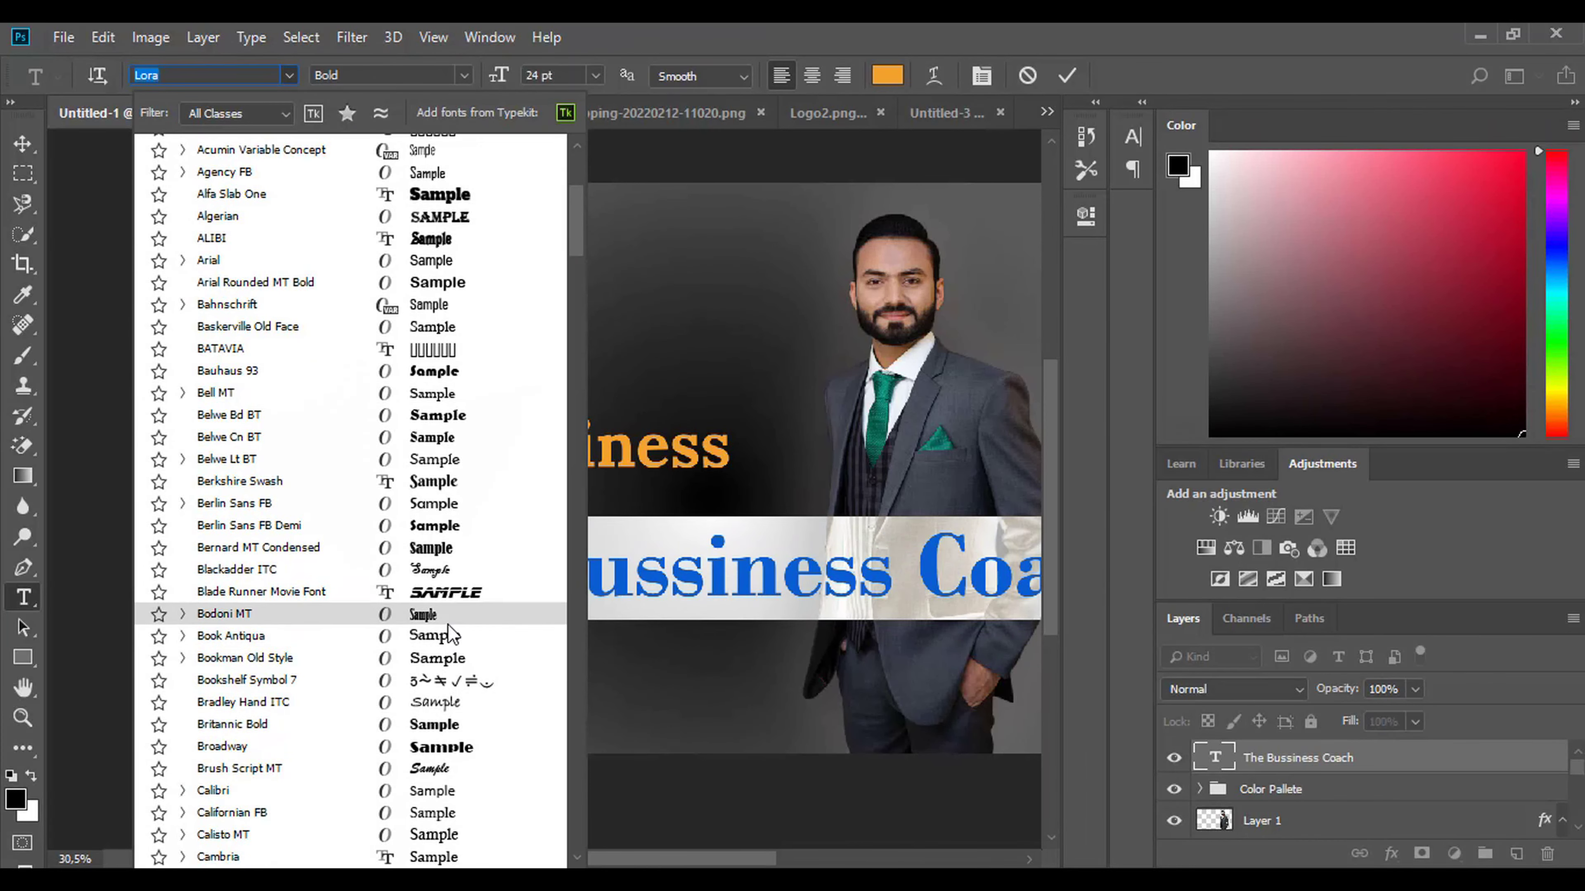
{"action": "scroll", "coordinate": [446, 712], "scroll_direction": "down", "scroll_amount": 2}
{"action": "scroll", "coordinate": [444, 709], "scroll_direction": "down", "scroll_amount": 4}
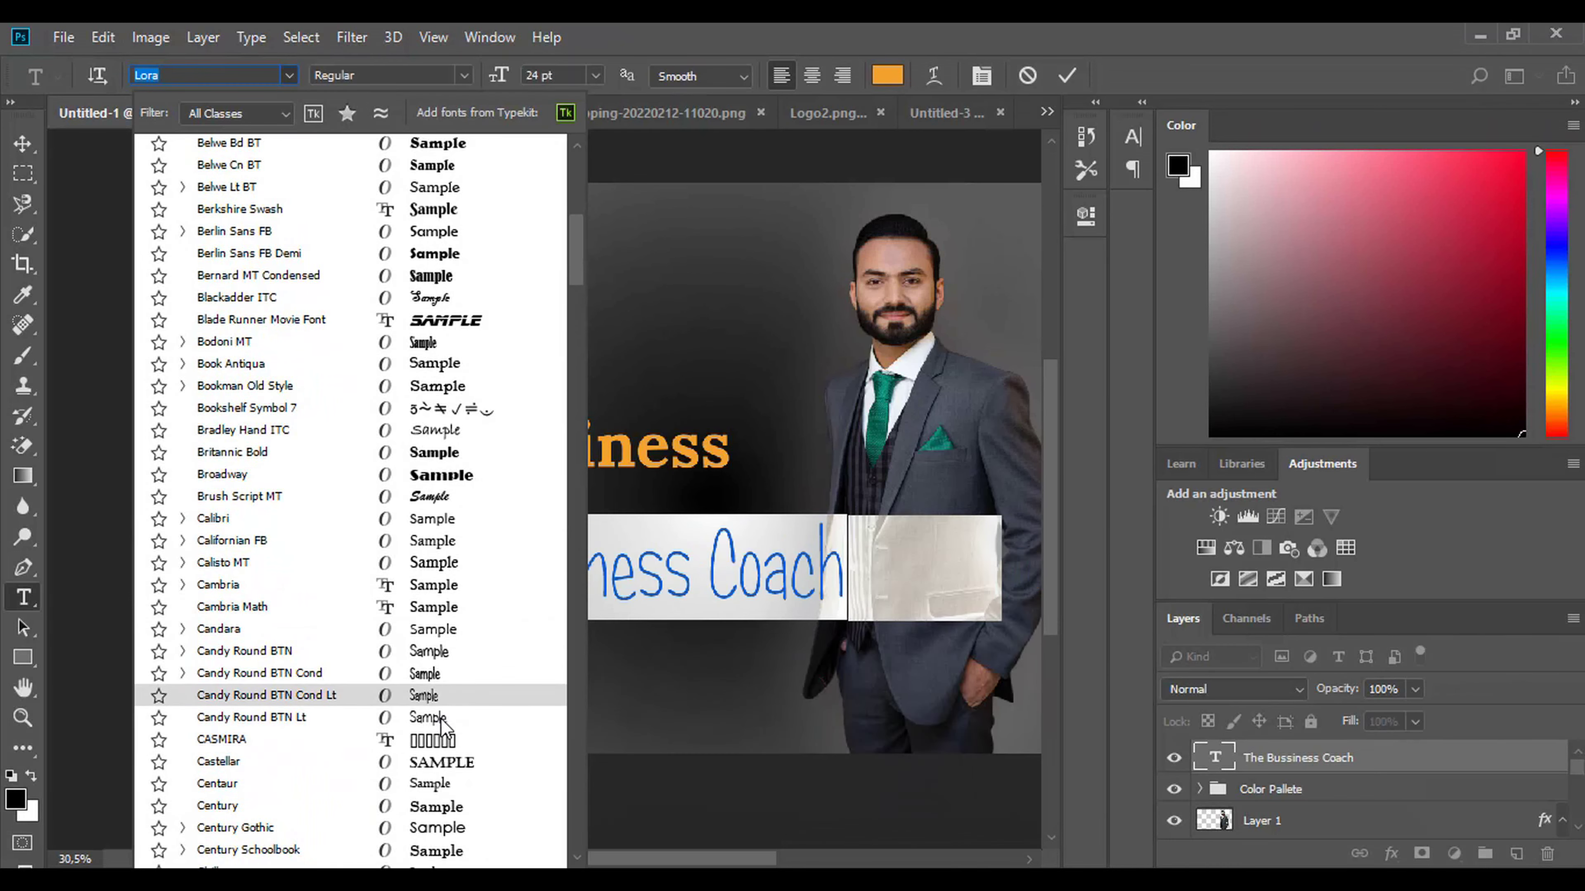
{"action": "scroll", "coordinate": [440, 702], "scroll_direction": "down", "scroll_amount": 5}
{"action": "scroll", "coordinate": [436, 692], "scroll_direction": "down", "scroll_amount": 2}
{"action": "scroll", "coordinate": [437, 699], "scroll_direction": "down", "scroll_amount": 4}
{"action": "scroll", "coordinate": [438, 711], "scroll_direction": "down", "scroll_amount": 2}
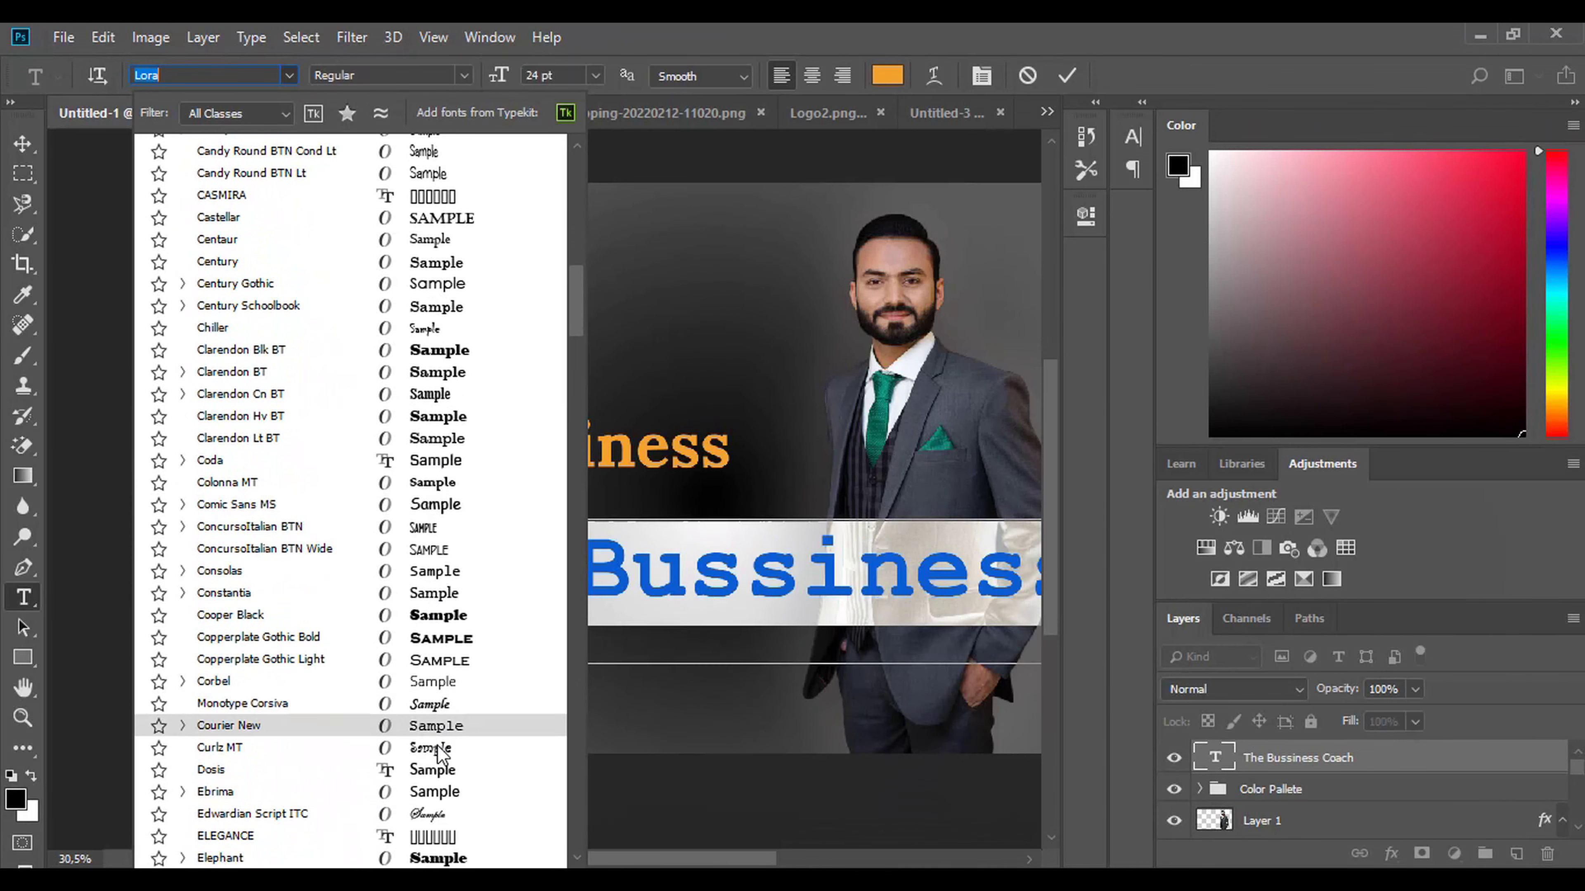
{"action": "left_click", "coordinate": [437, 711]}
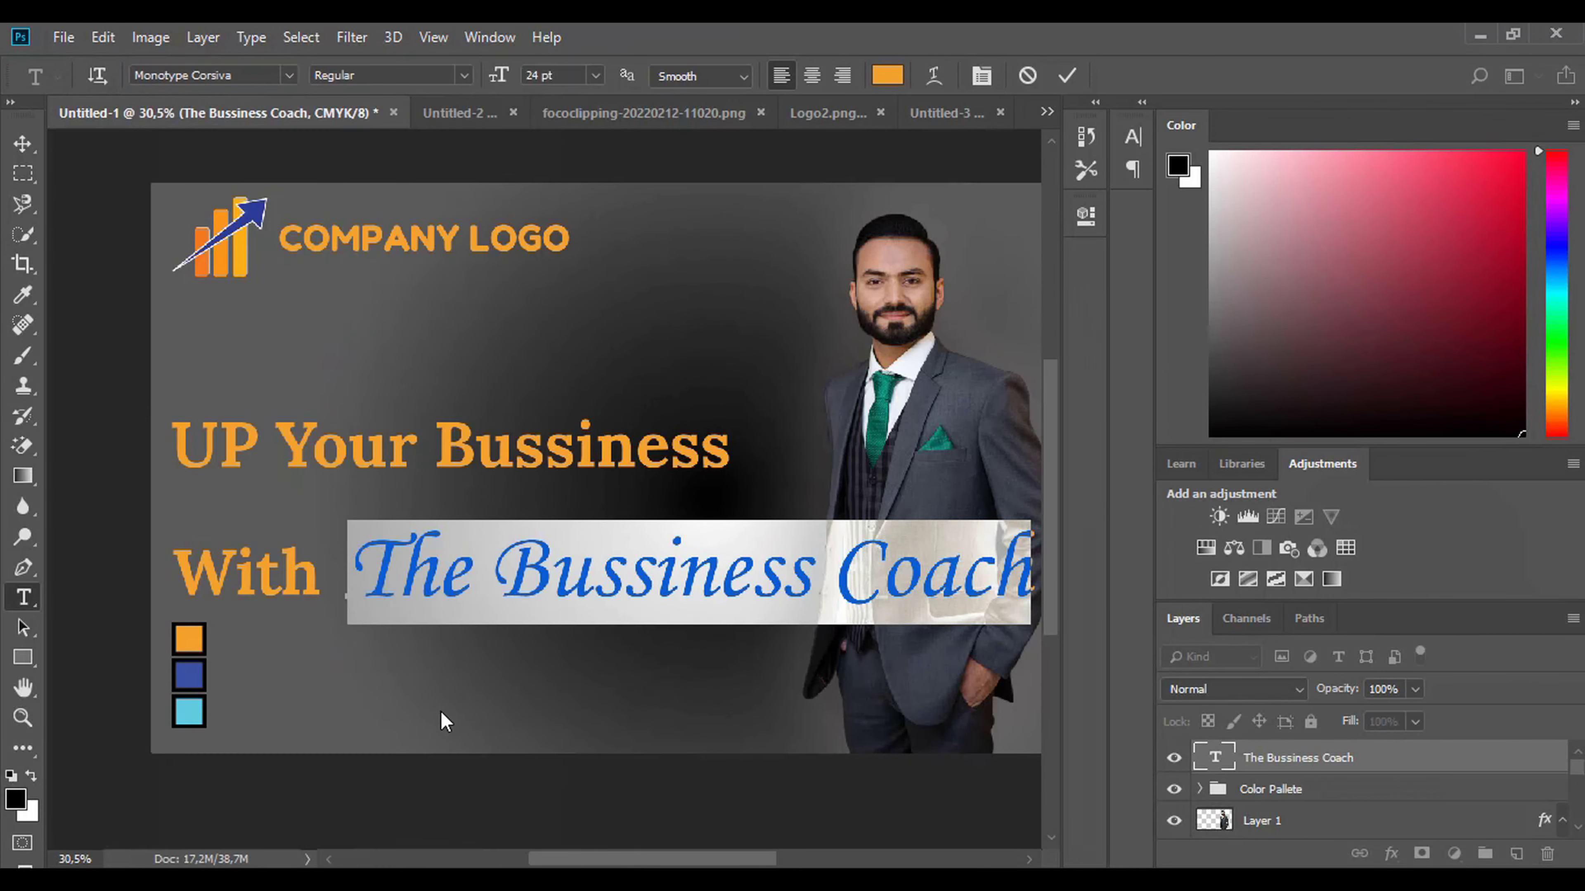
{"action": "left_click", "coordinate": [22, 143]}
{"action": "left_click_drag", "start_coordinate": [749, 672], "coordinate": [729, 676]}
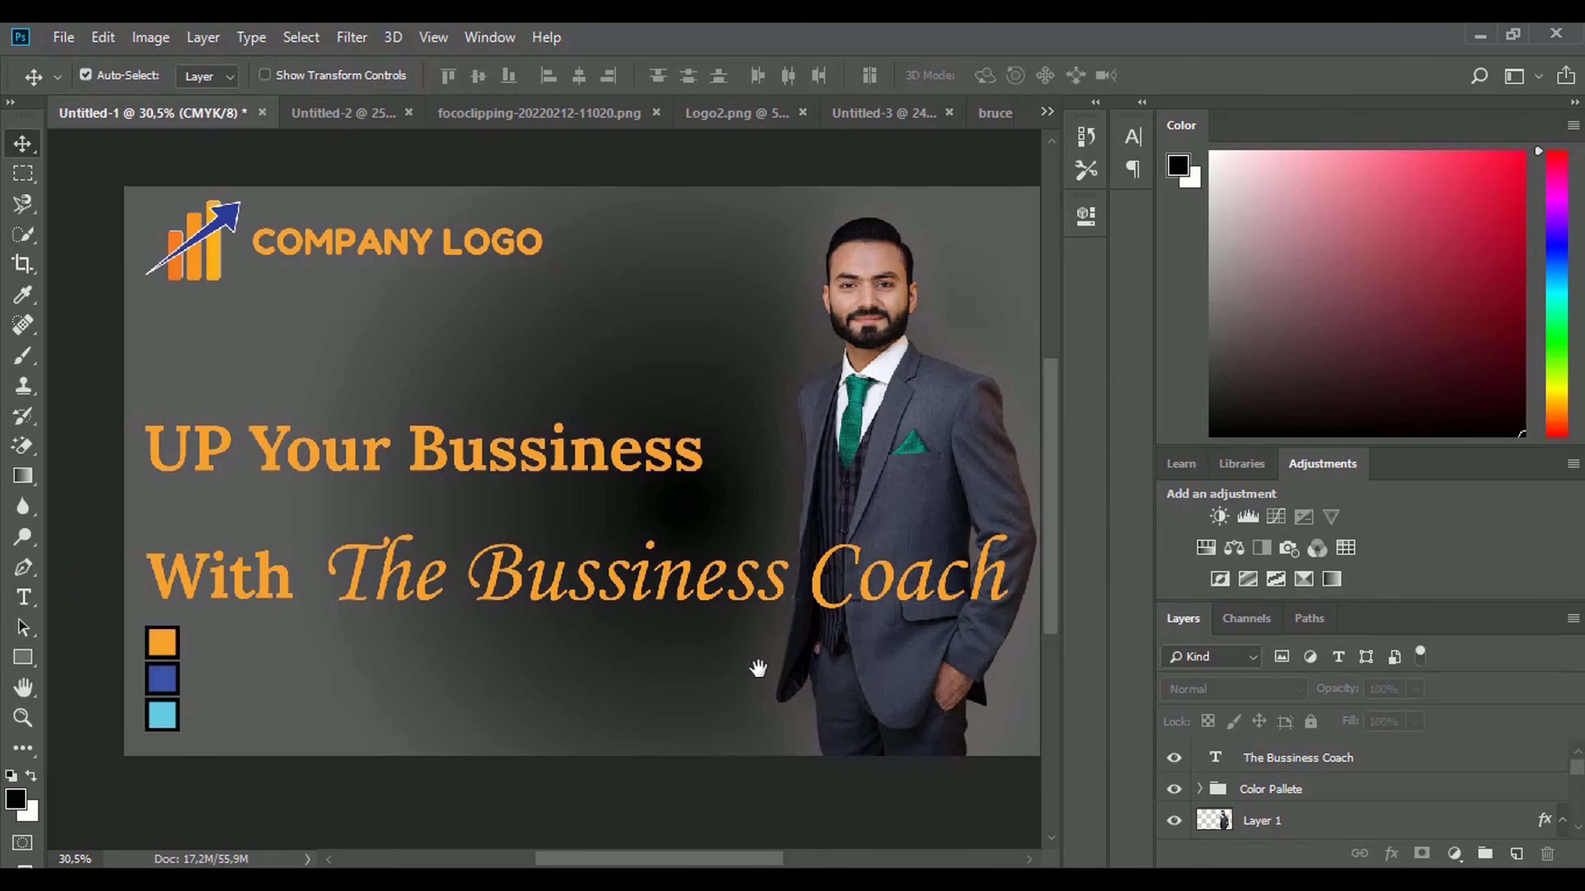
Nudge 'The Bussiness Coach' and 'With' text layers upward so they line up.
{"action": "left_click", "coordinate": [643, 581]}
{"action": "left_click_drag", "start_coordinate": [643, 581], "coordinate": [644, 565]}
{"action": "left_click_drag", "start_coordinate": [234, 575], "coordinate": [234, 553]}
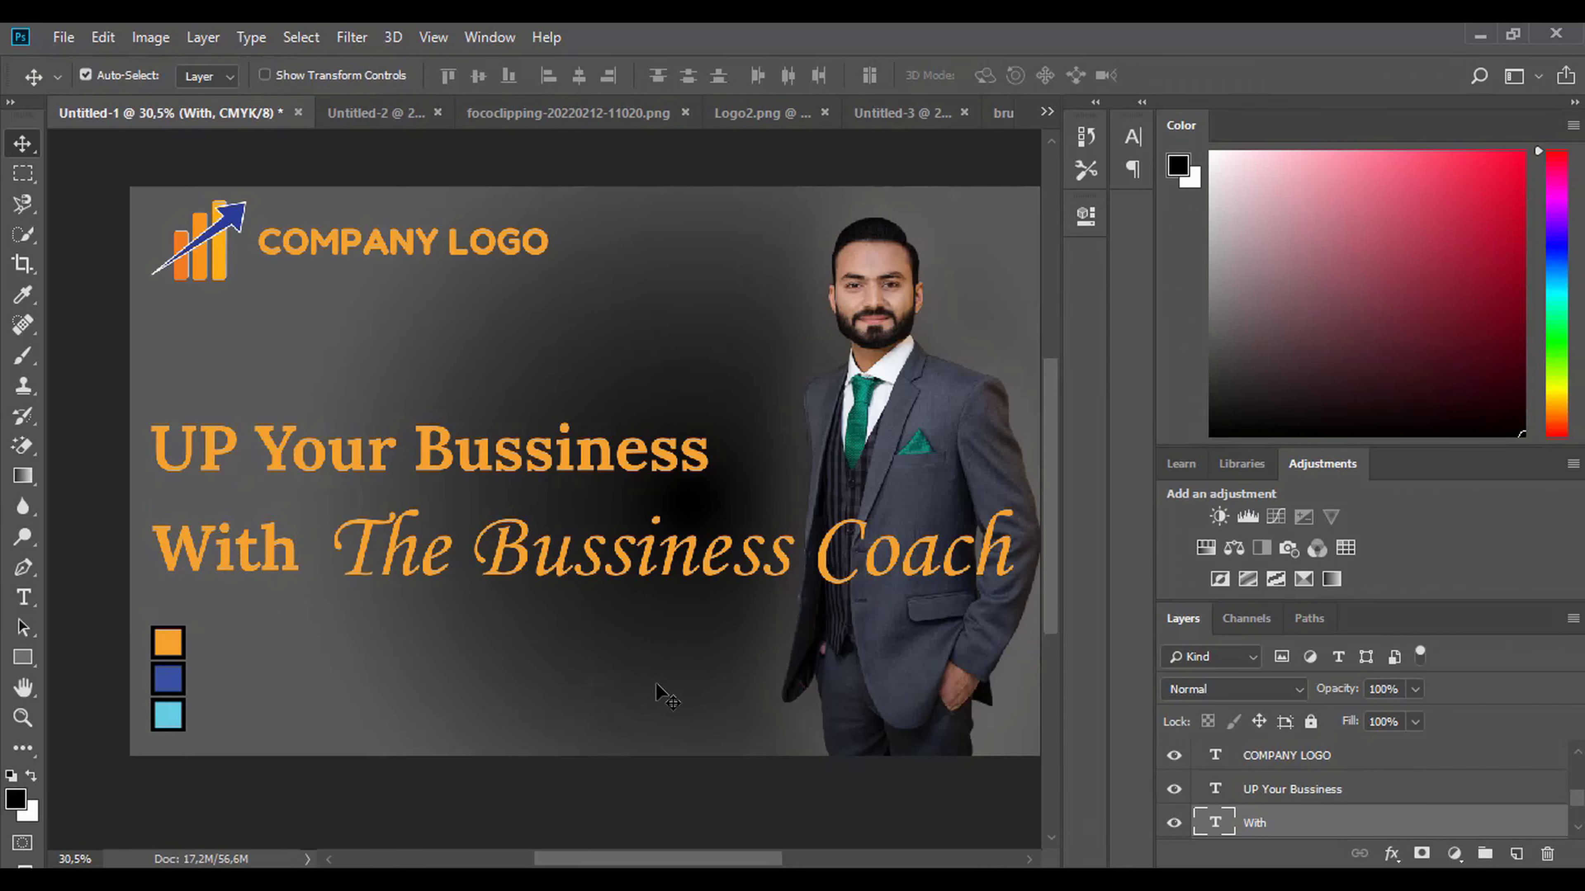
Reposition the Color Pallete group near the top, then hide it.
{"action": "left_click", "coordinate": [174, 646]}
{"action": "left_click", "coordinate": [1348, 758]}
{"action": "key", "text": "ctrl+t"}
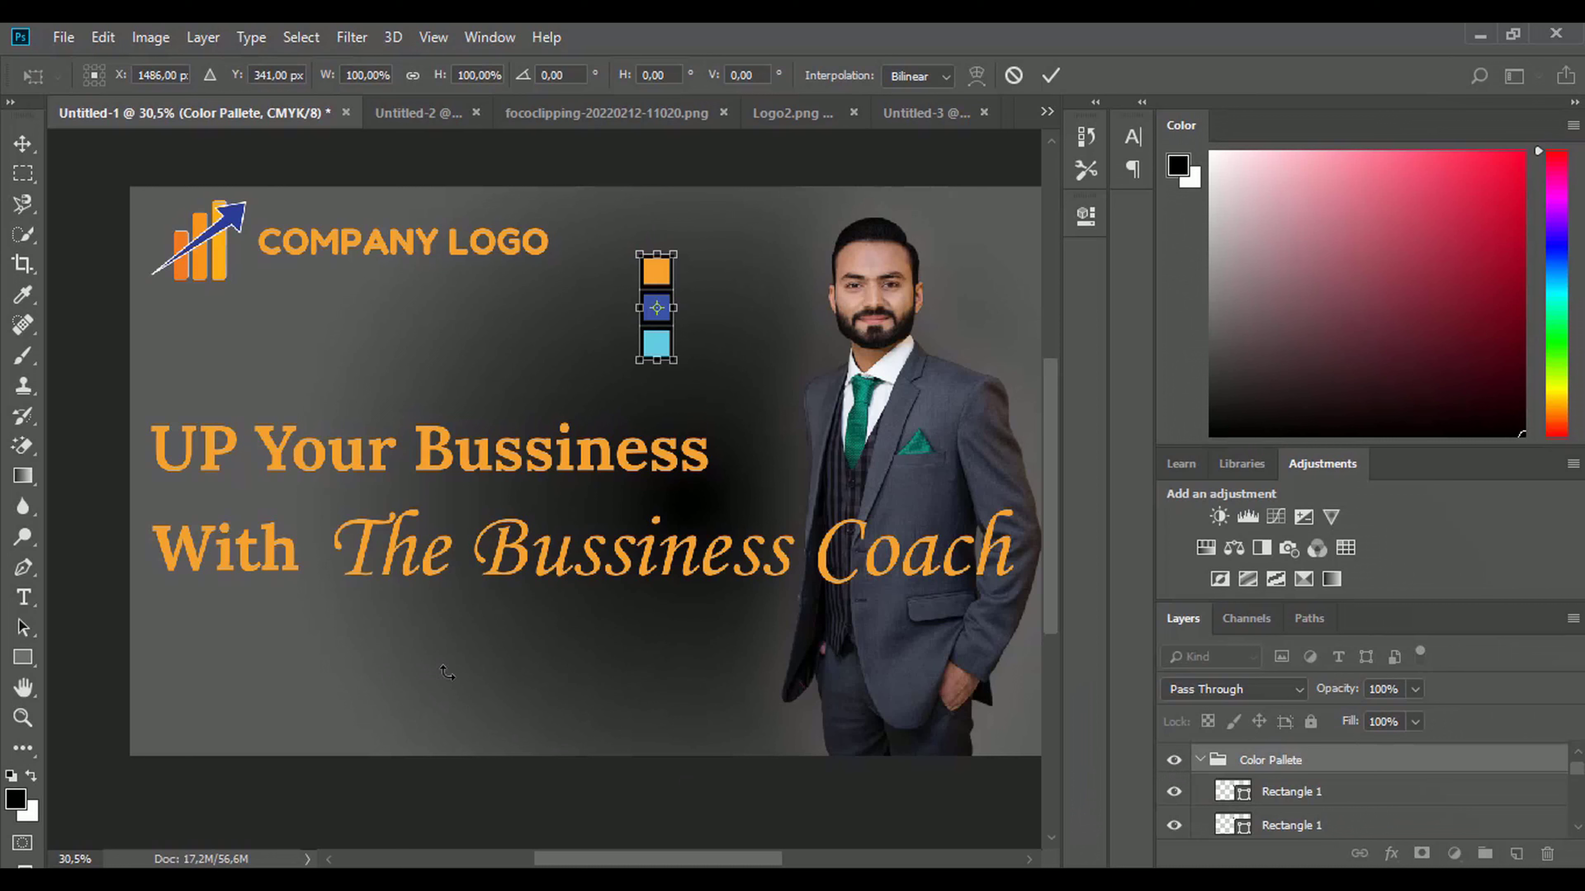
{"action": "key", "text": "Return"}
{"action": "left_click", "coordinate": [1173, 760]}
{"action": "left_click", "coordinate": [445, 689]}
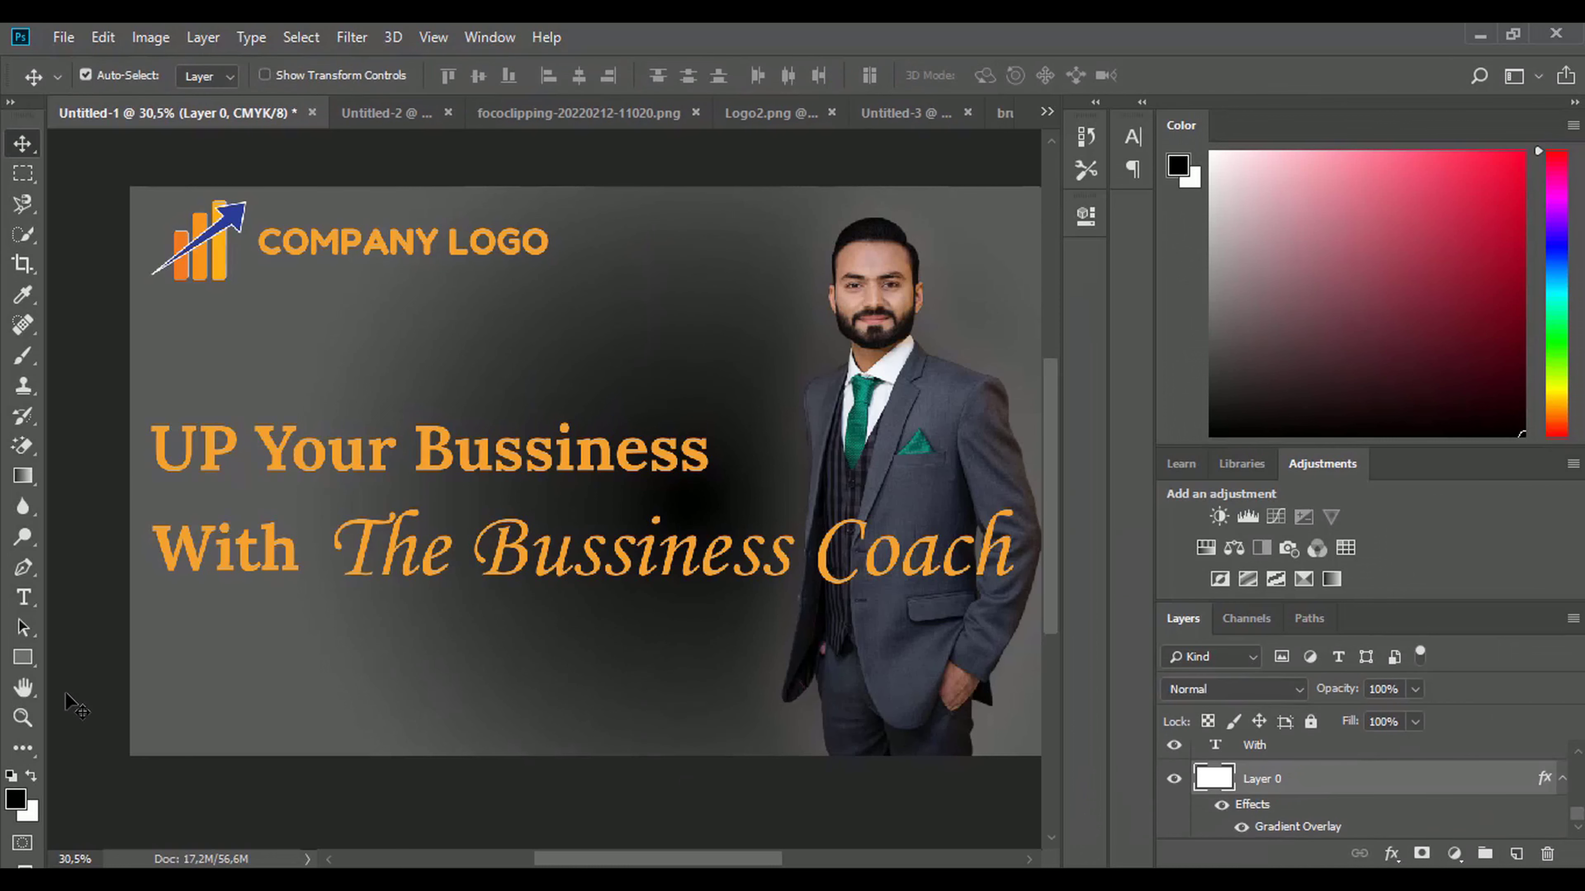
{"action": "left_click", "coordinate": [24, 598]}
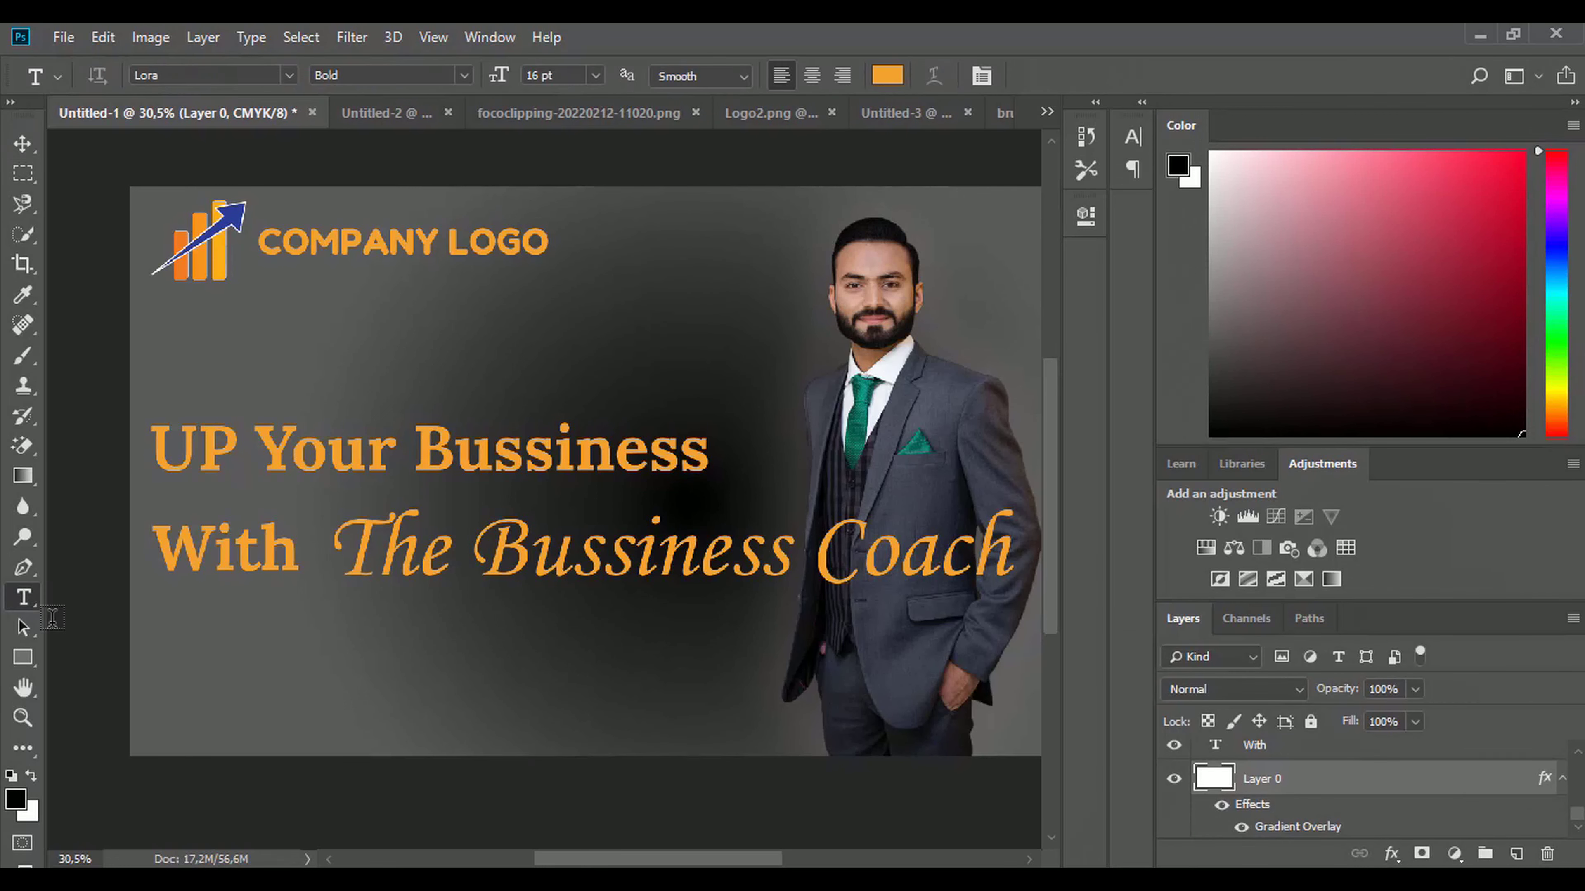
Type 'yourcompanywebsite.com' as a new text line at the banner's bottom-left.
{"action": "left_click", "coordinate": [159, 724]}
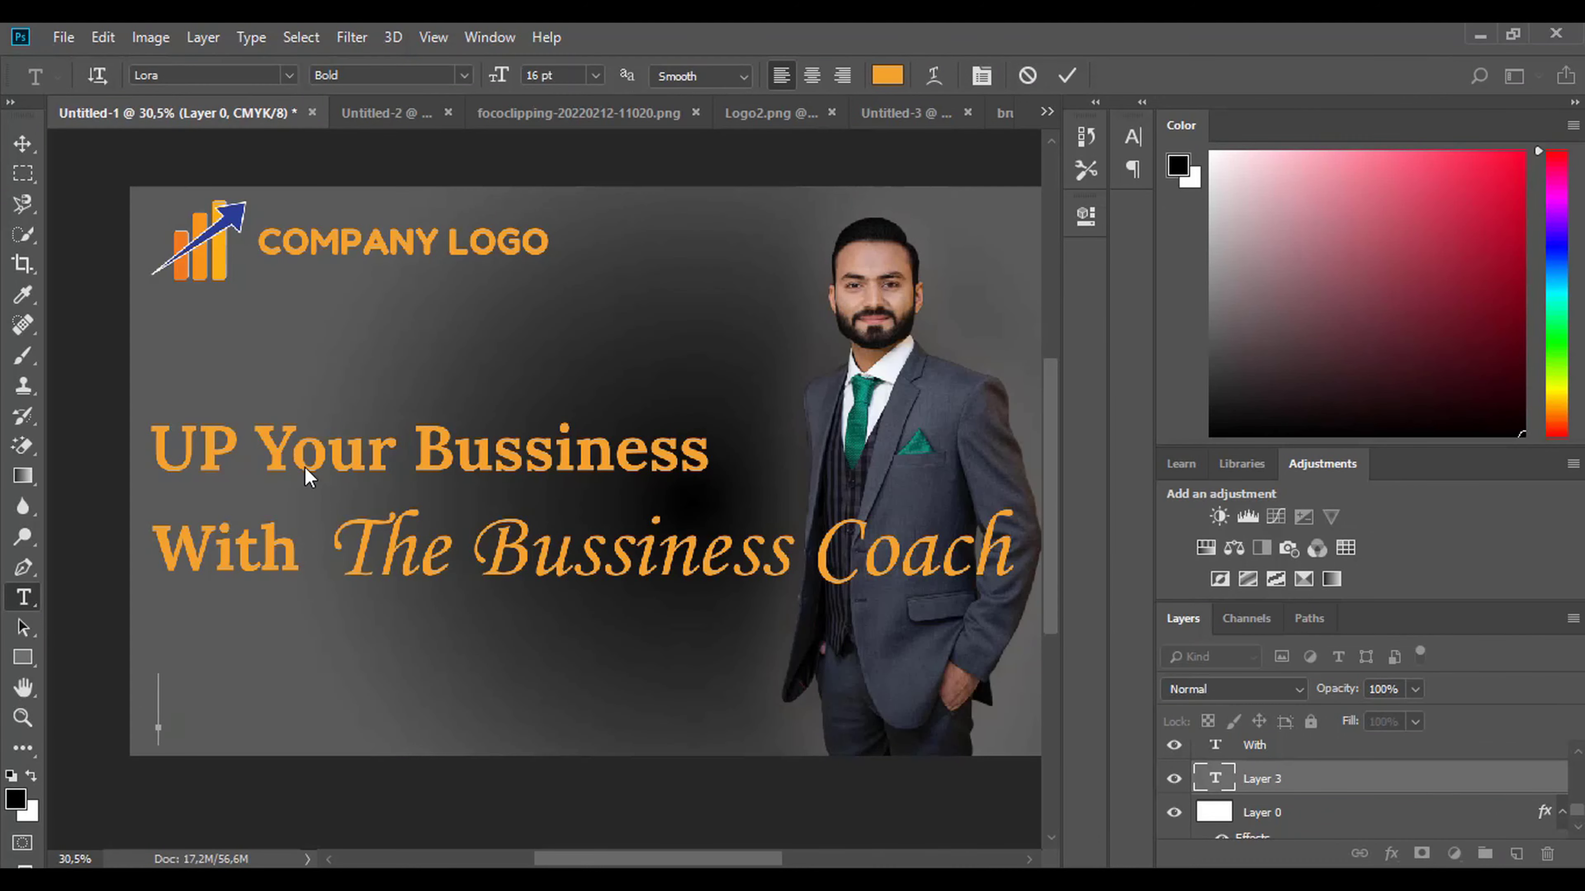
{"action": "type", "text": "company"}
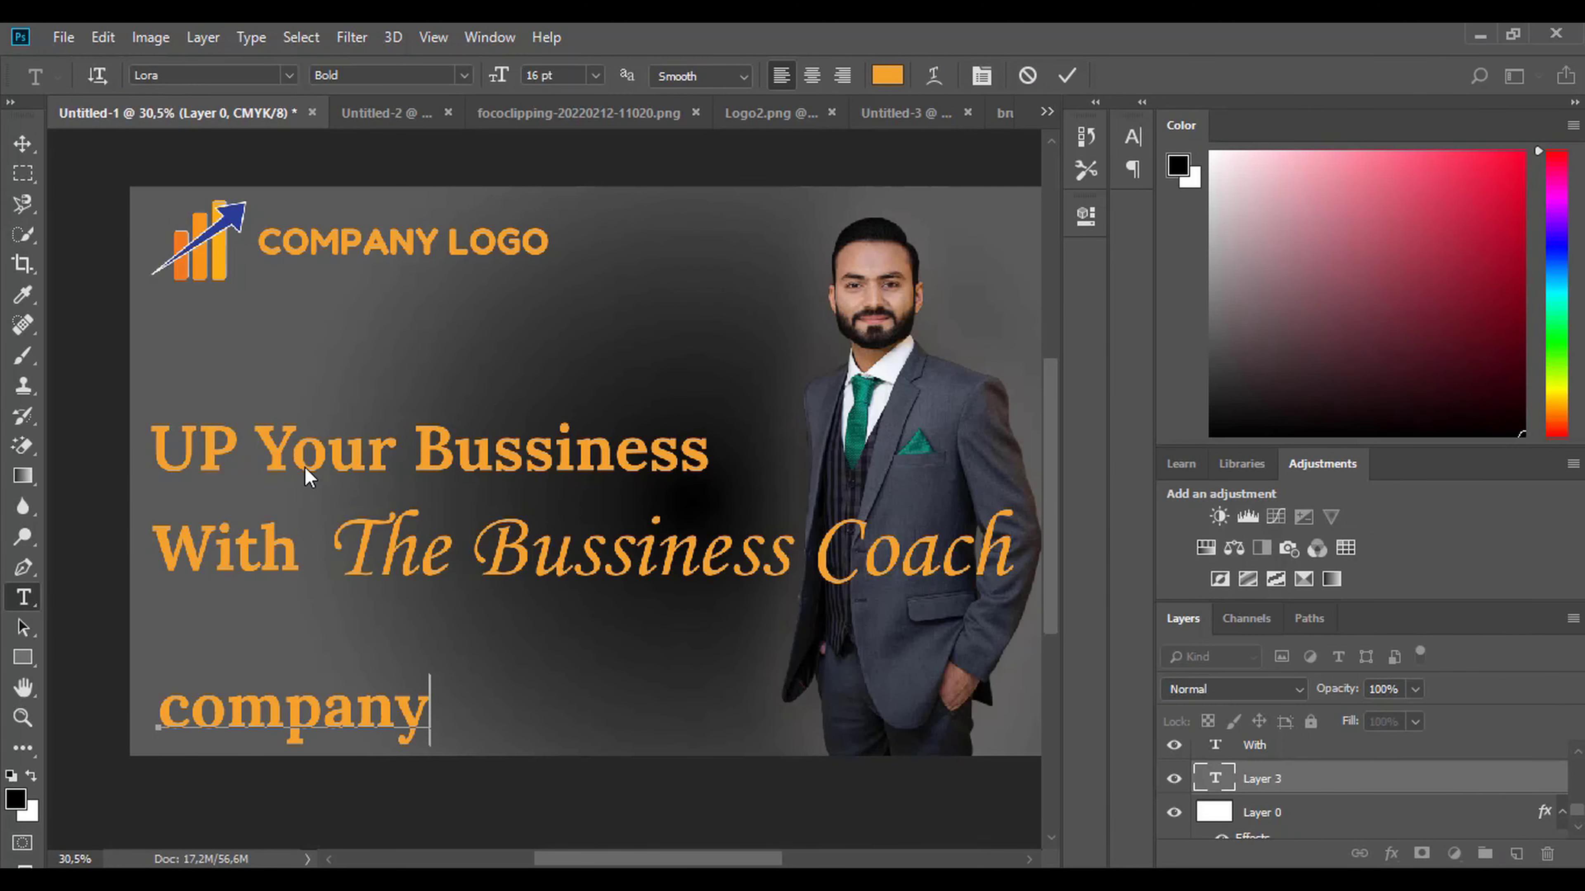
{"action": "type", "text": "website.com"}
{"action": "key", "text": "ctrl+a"}
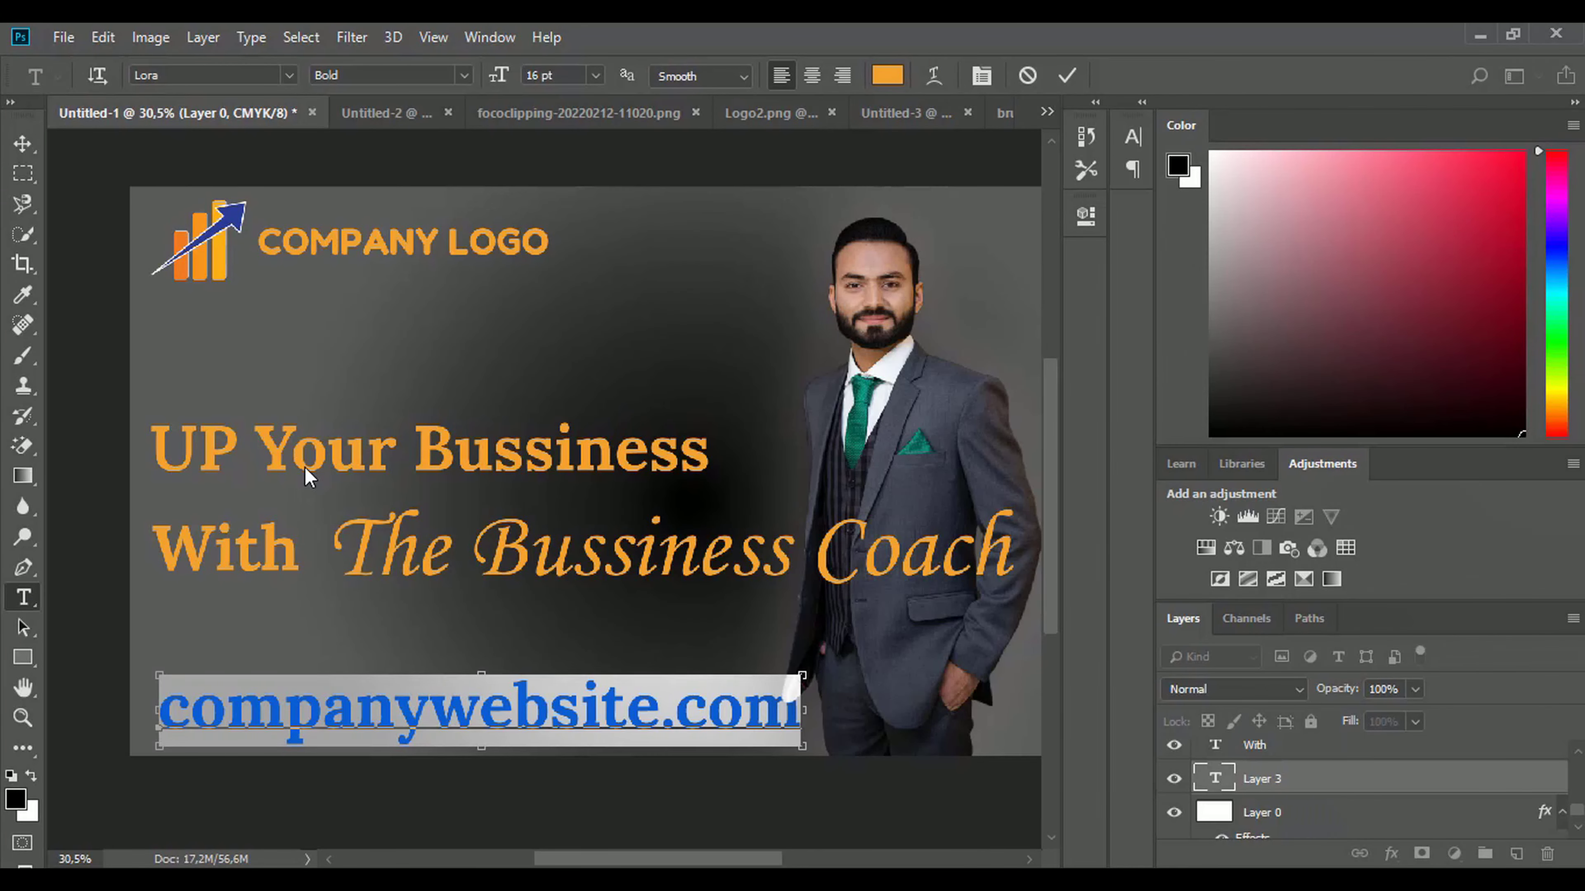
{"action": "key", "text": "Left"}
{"action": "type", "text": "your"}
{"action": "key", "text": "ctrl+a"}
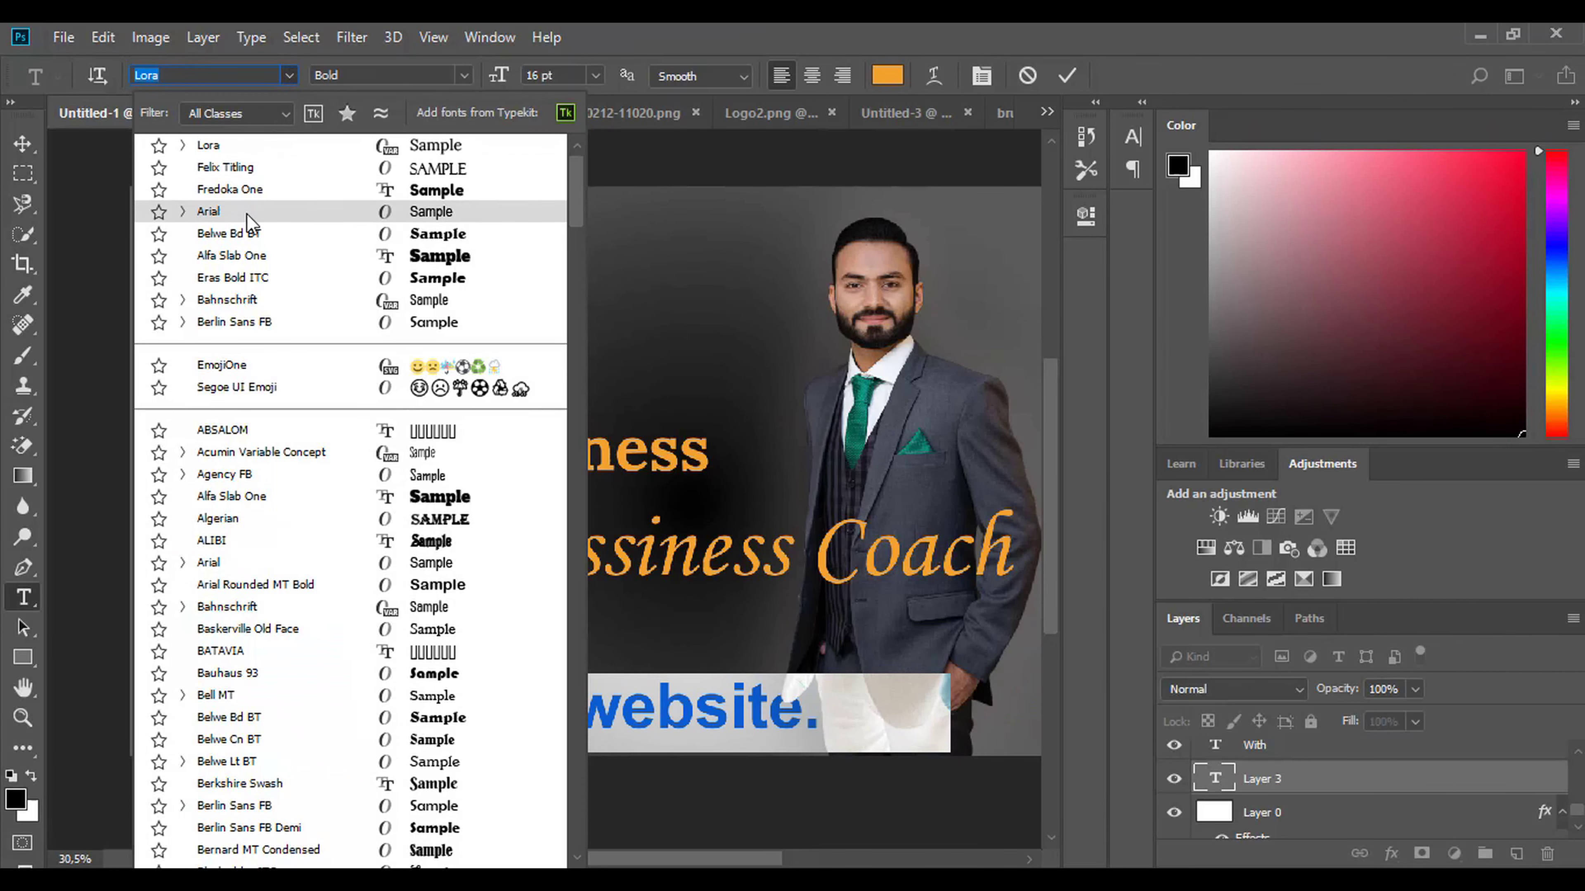
Set the website text to Baskerville Old Face at 10 pt and commit it.
{"action": "left_click", "coordinate": [255, 168]}
{"action": "left_click", "coordinate": [595, 75]}
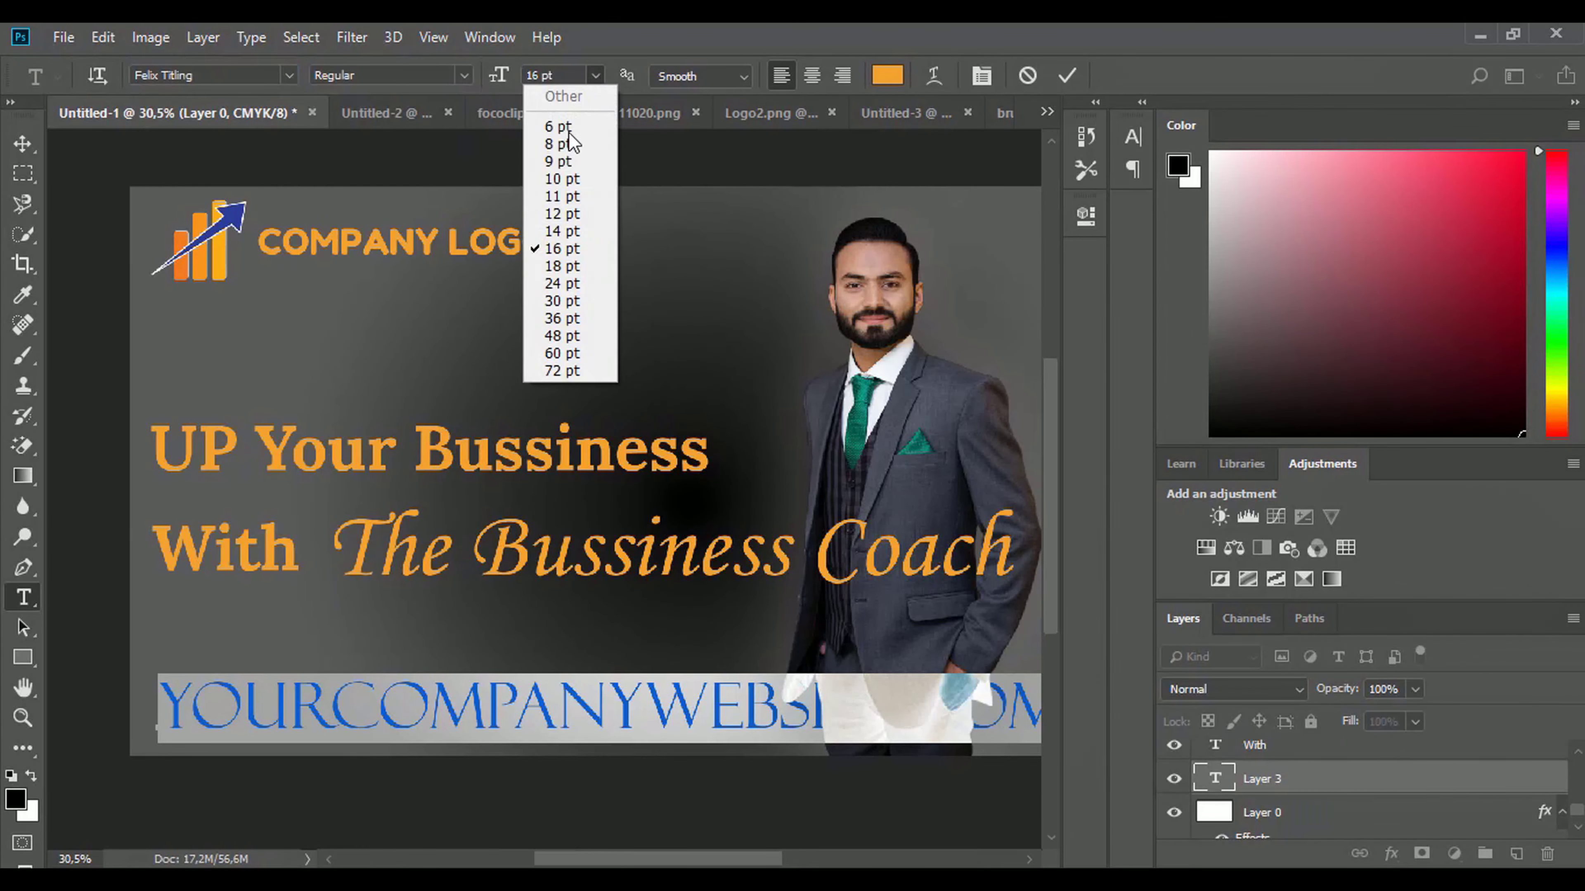
{"action": "left_click", "coordinate": [601, 168]}
{"action": "left_click", "coordinate": [595, 75]}
{"action": "left_click", "coordinate": [577, 101]}
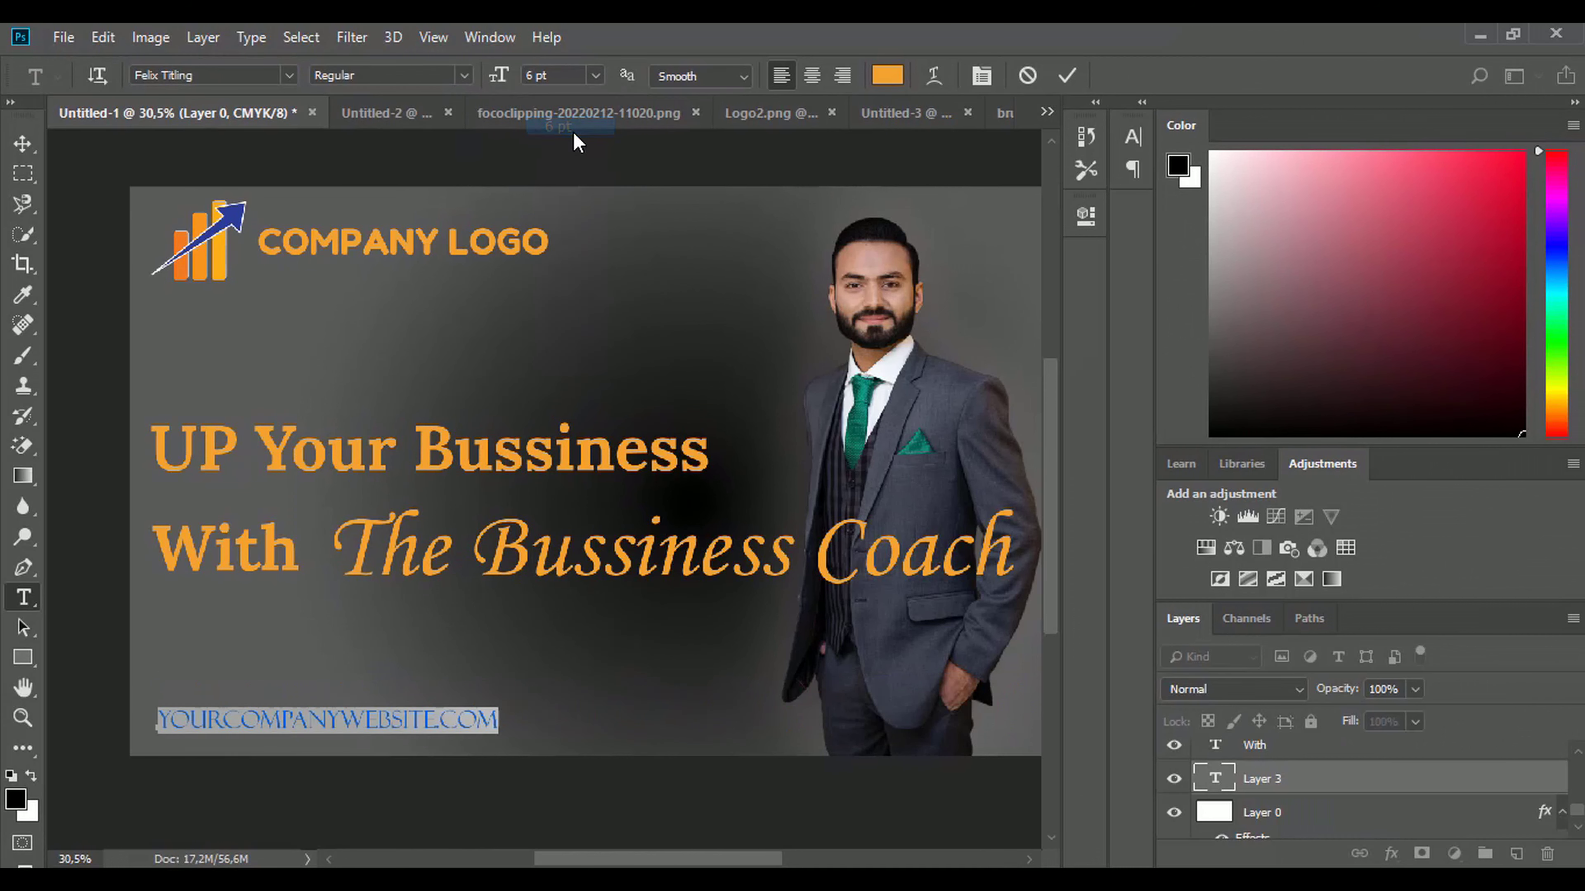
{"action": "left_click", "coordinate": [288, 76]}
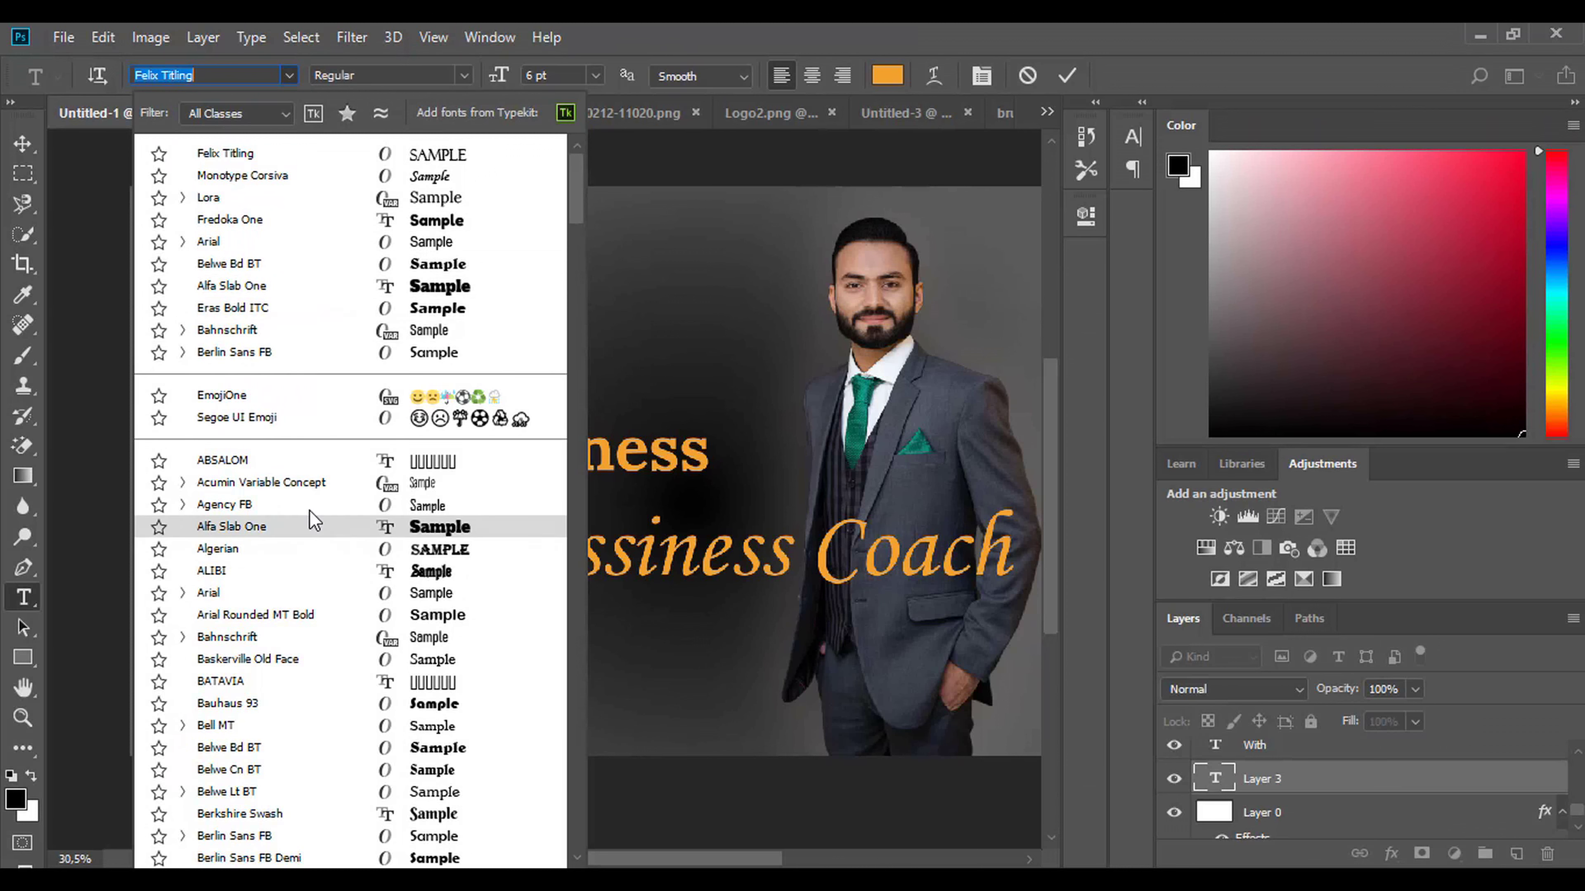
{"action": "scroll", "coordinate": [331, 656], "scroll_direction": "down", "scroll_amount": 1}
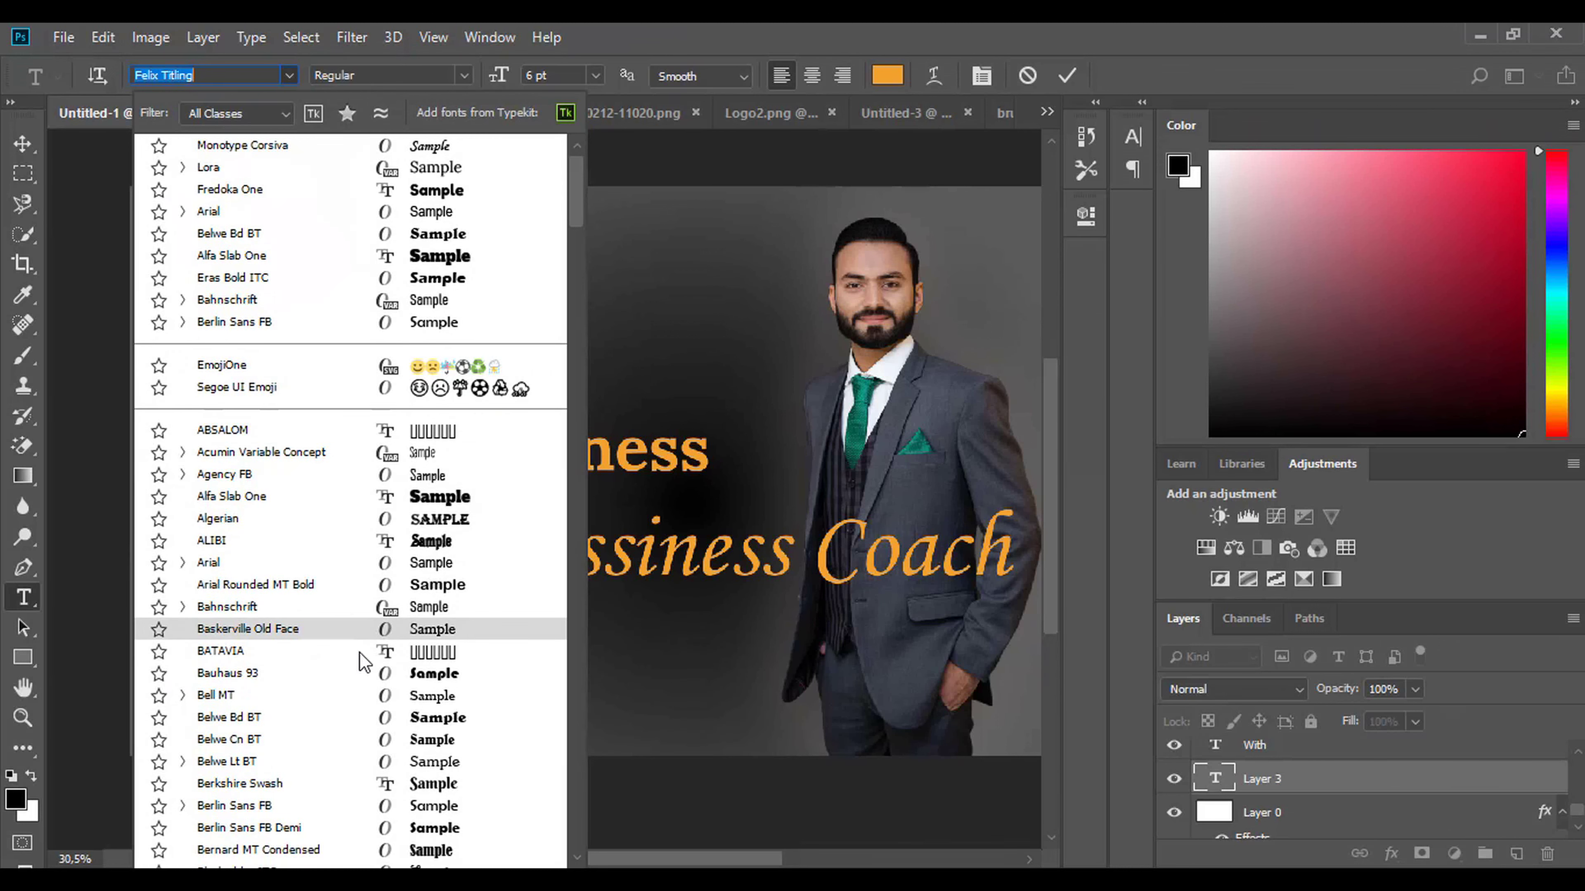
{"action": "left_click", "coordinate": [330, 625]}
{"action": "left_click", "coordinate": [595, 75]}
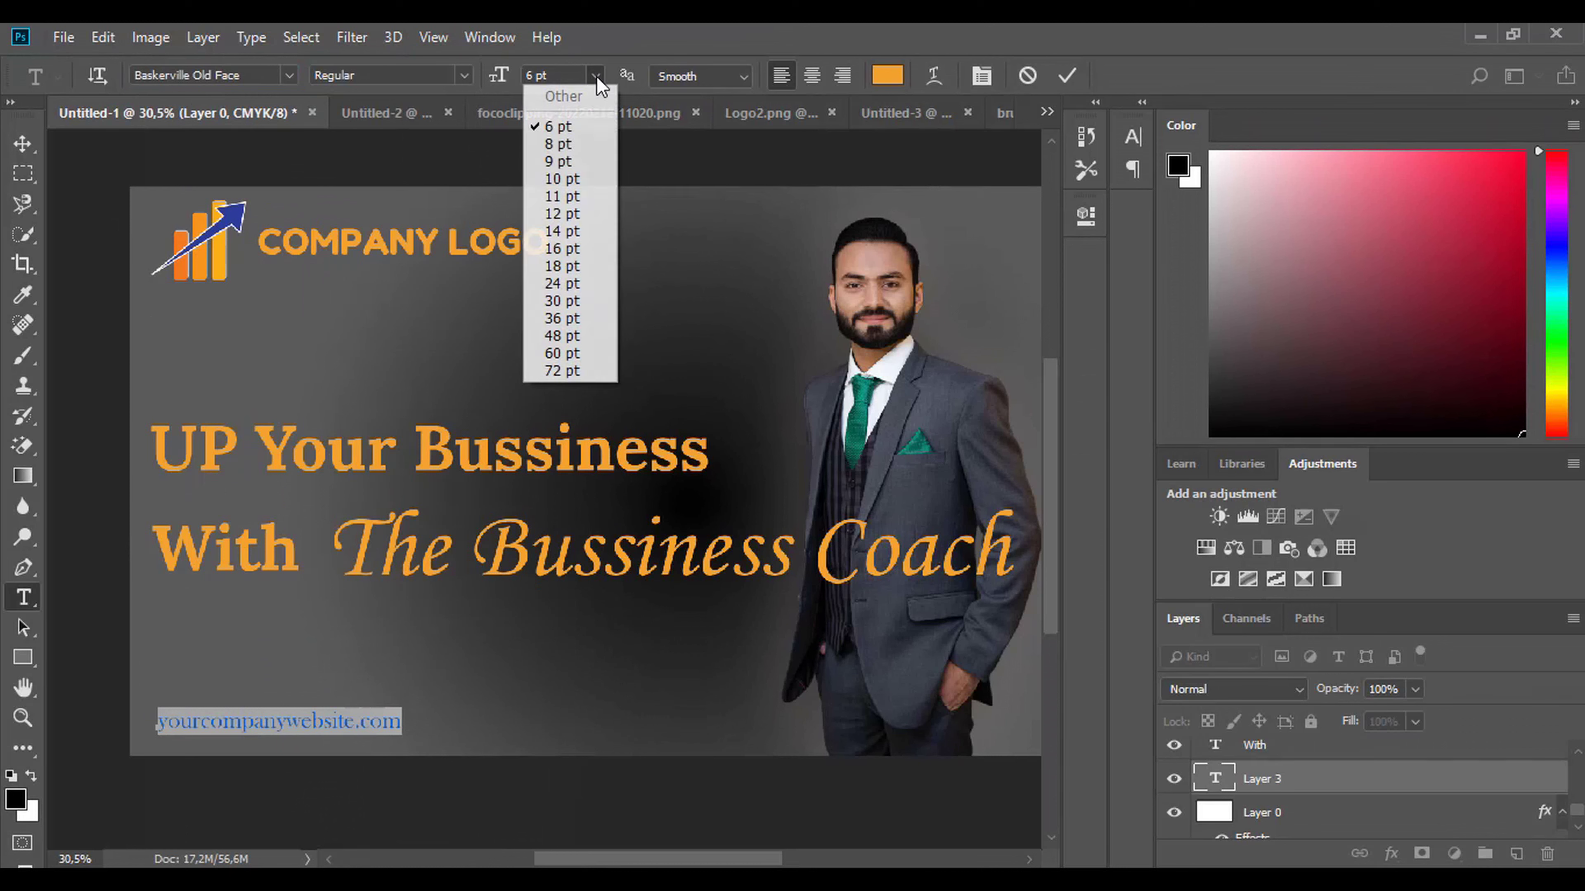
{"action": "left_click", "coordinate": [541, 163]}
{"action": "left_click", "coordinate": [22, 144]}
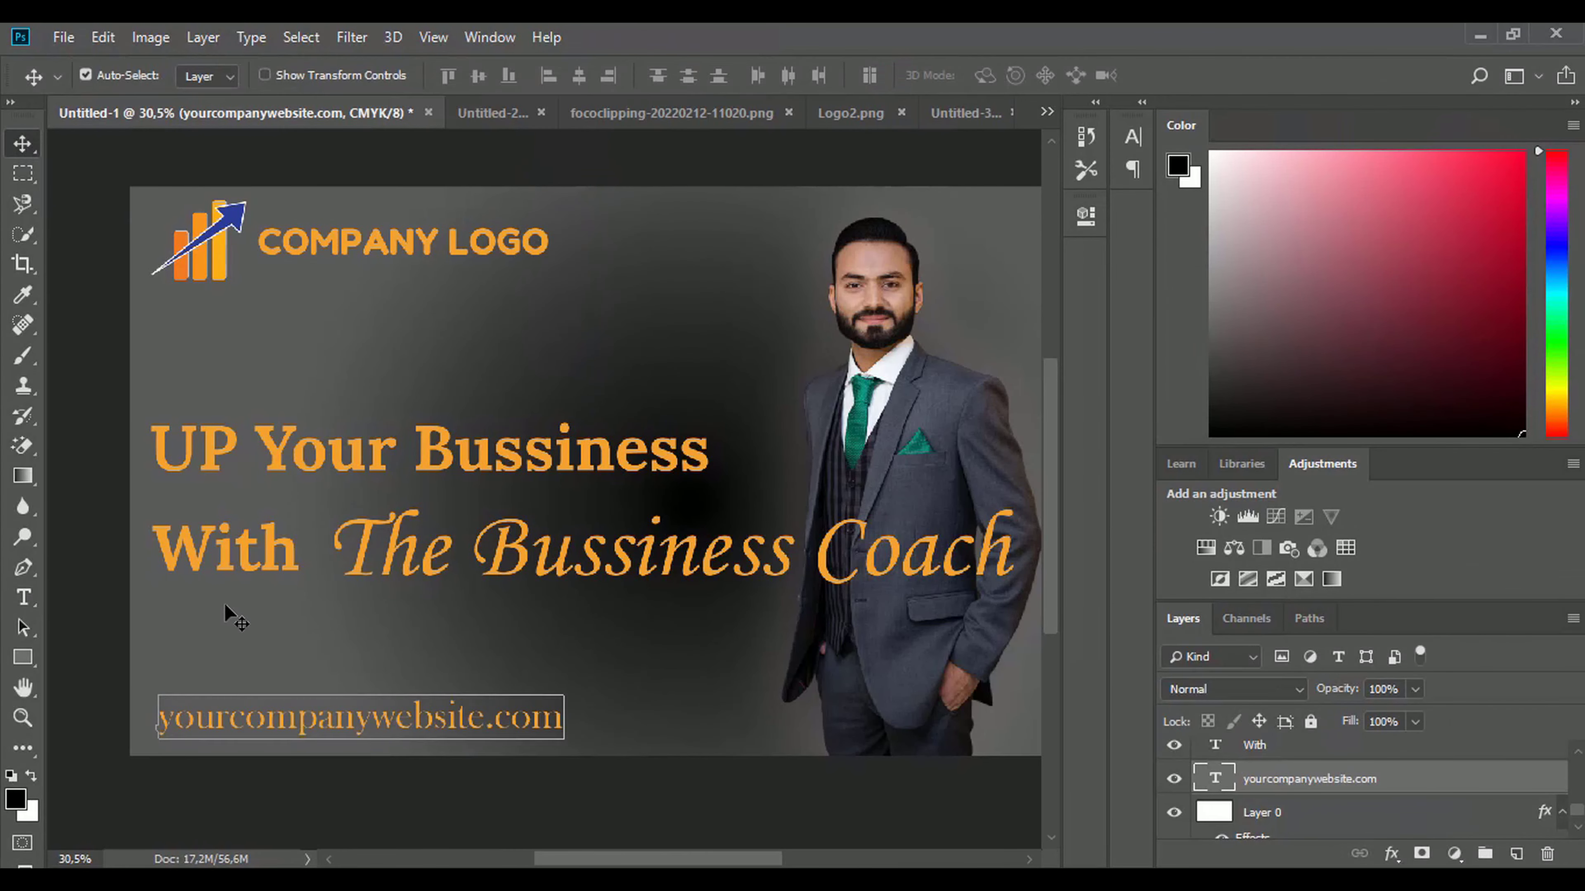
Show the colour palette again and open the website text layer's properties.
{"action": "scroll", "coordinate": [1275, 781], "scroll_direction": "up", "scroll_amount": 3}
{"action": "scroll", "coordinate": [1276, 780], "scroll_direction": "down", "scroll_amount": 3}
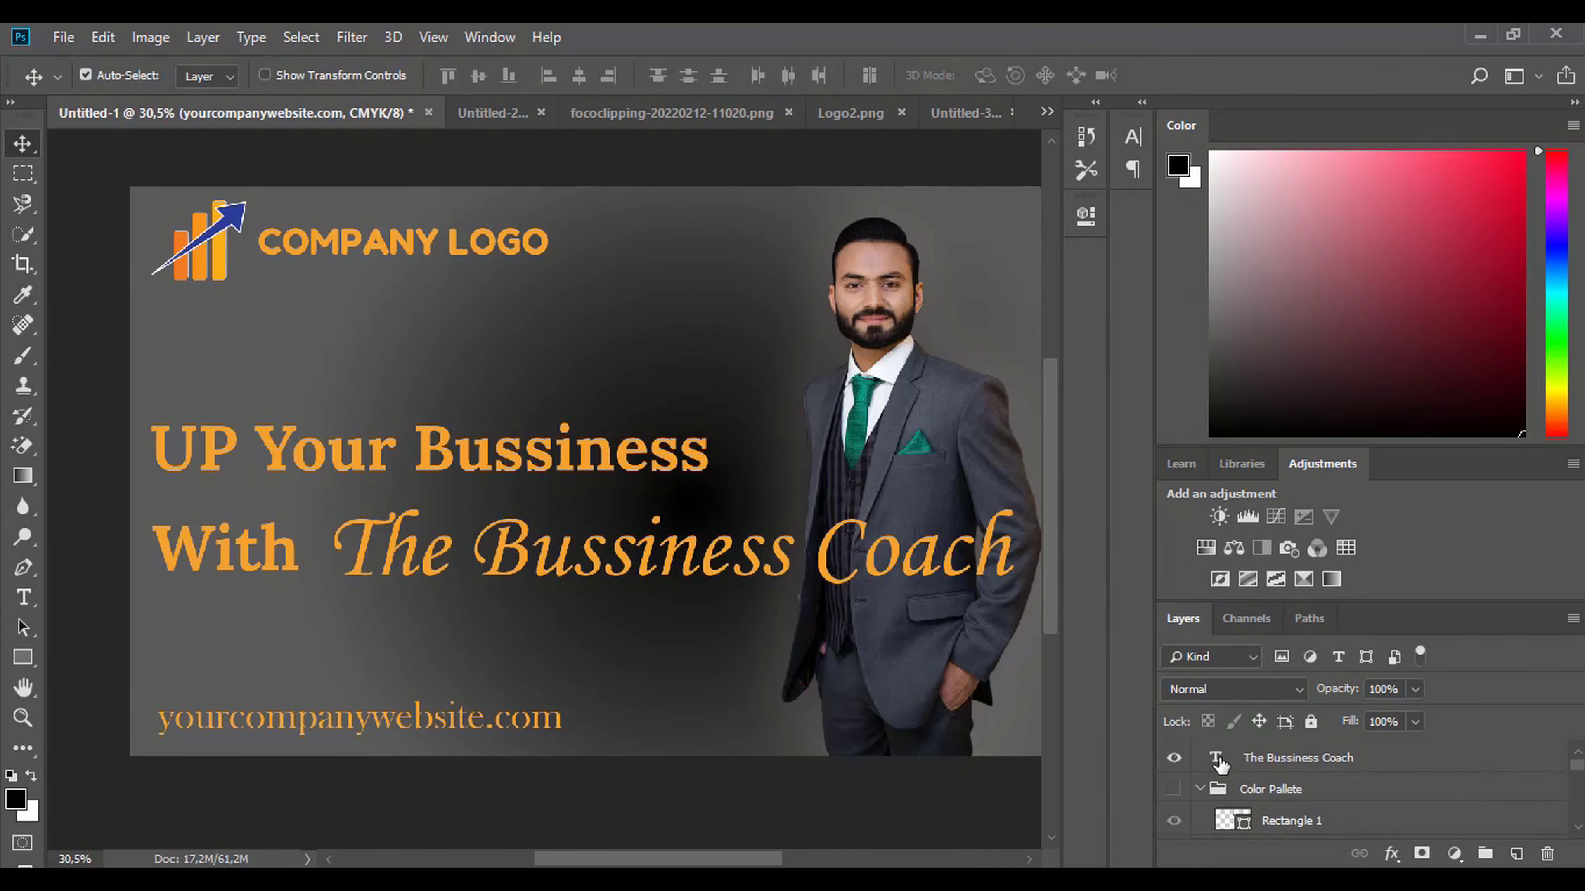
{"action": "left_click", "coordinate": [1174, 789]}
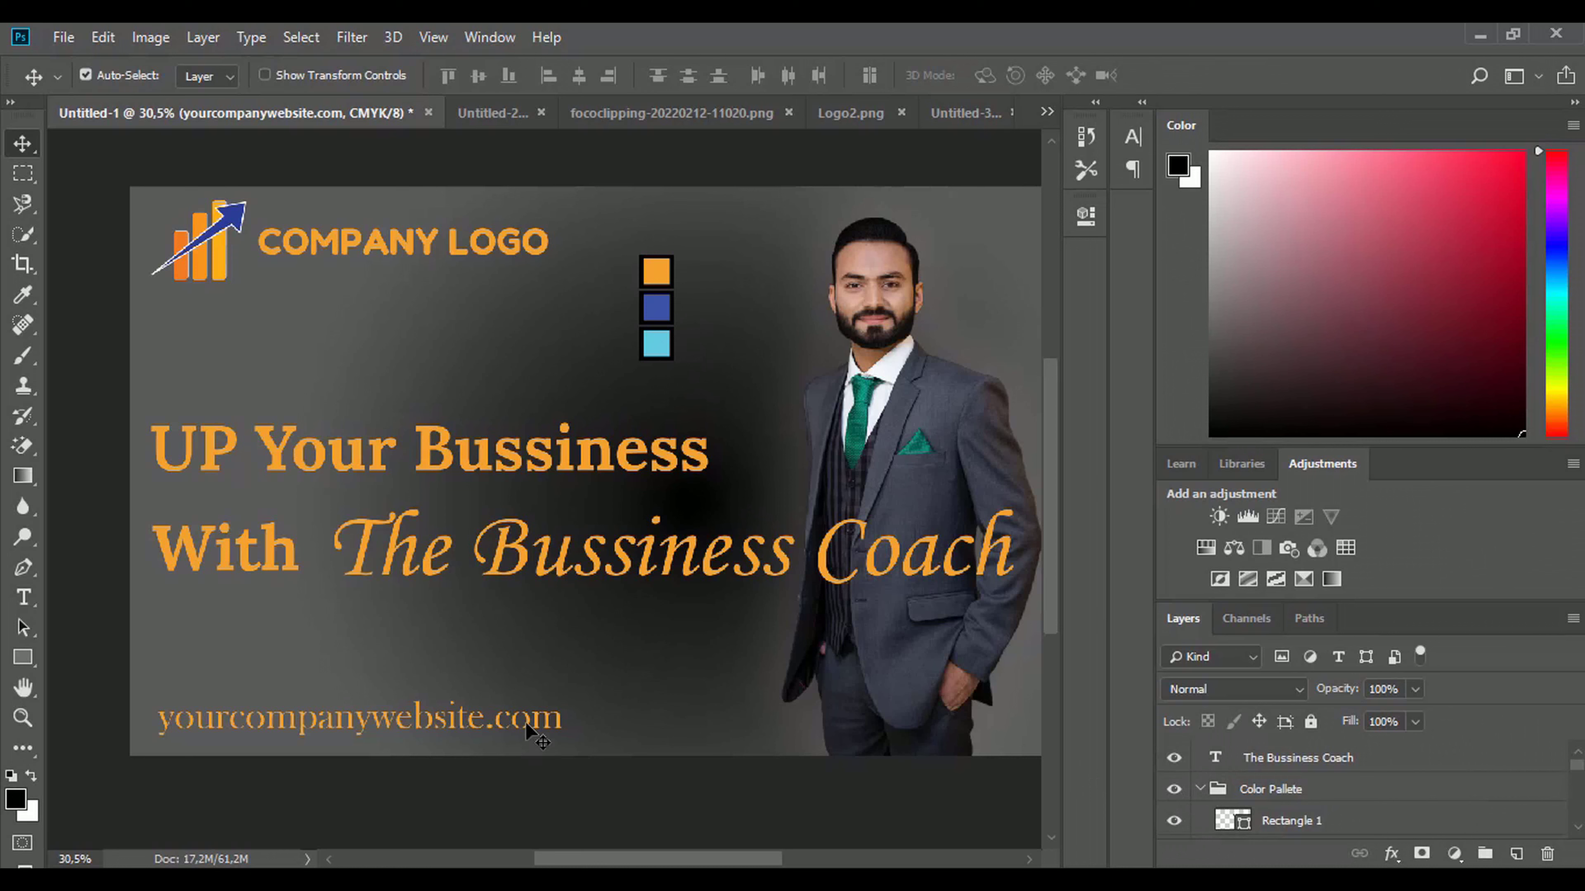
{"action": "scroll", "coordinate": [1246, 768], "scroll_direction": "down", "scroll_amount": 5}
{"action": "left_click", "coordinate": [1278, 762]}
{"action": "left_click", "coordinate": [1086, 215]}
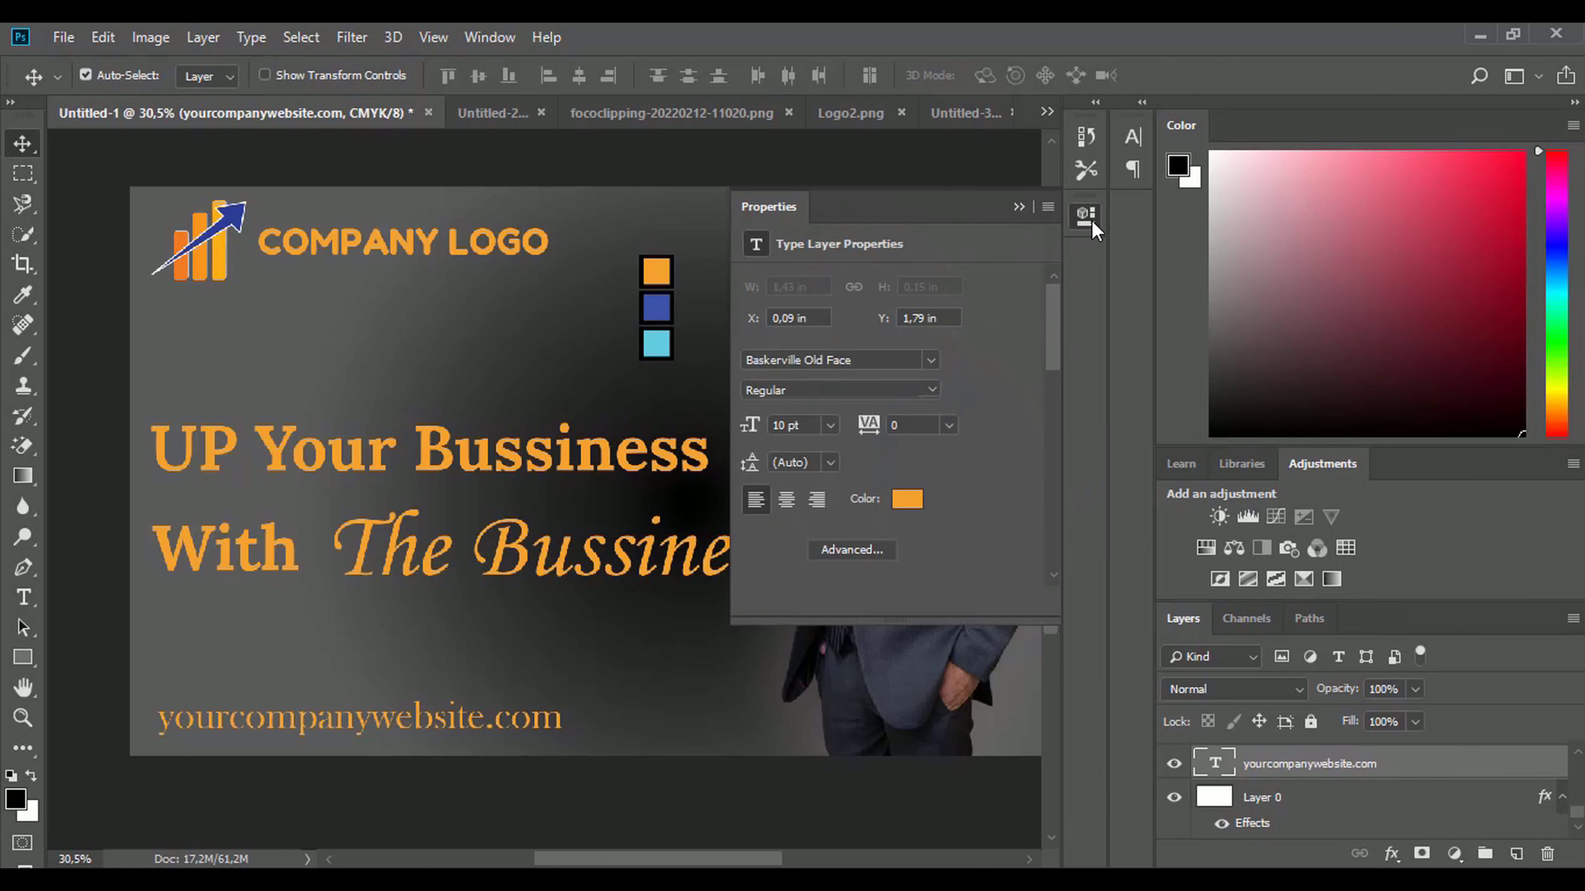
Colour the website text light cyan sampled from the palette swatch, then hide the palette.
{"action": "left_click", "coordinate": [907, 499]}
{"action": "left_click", "coordinate": [656, 308]}
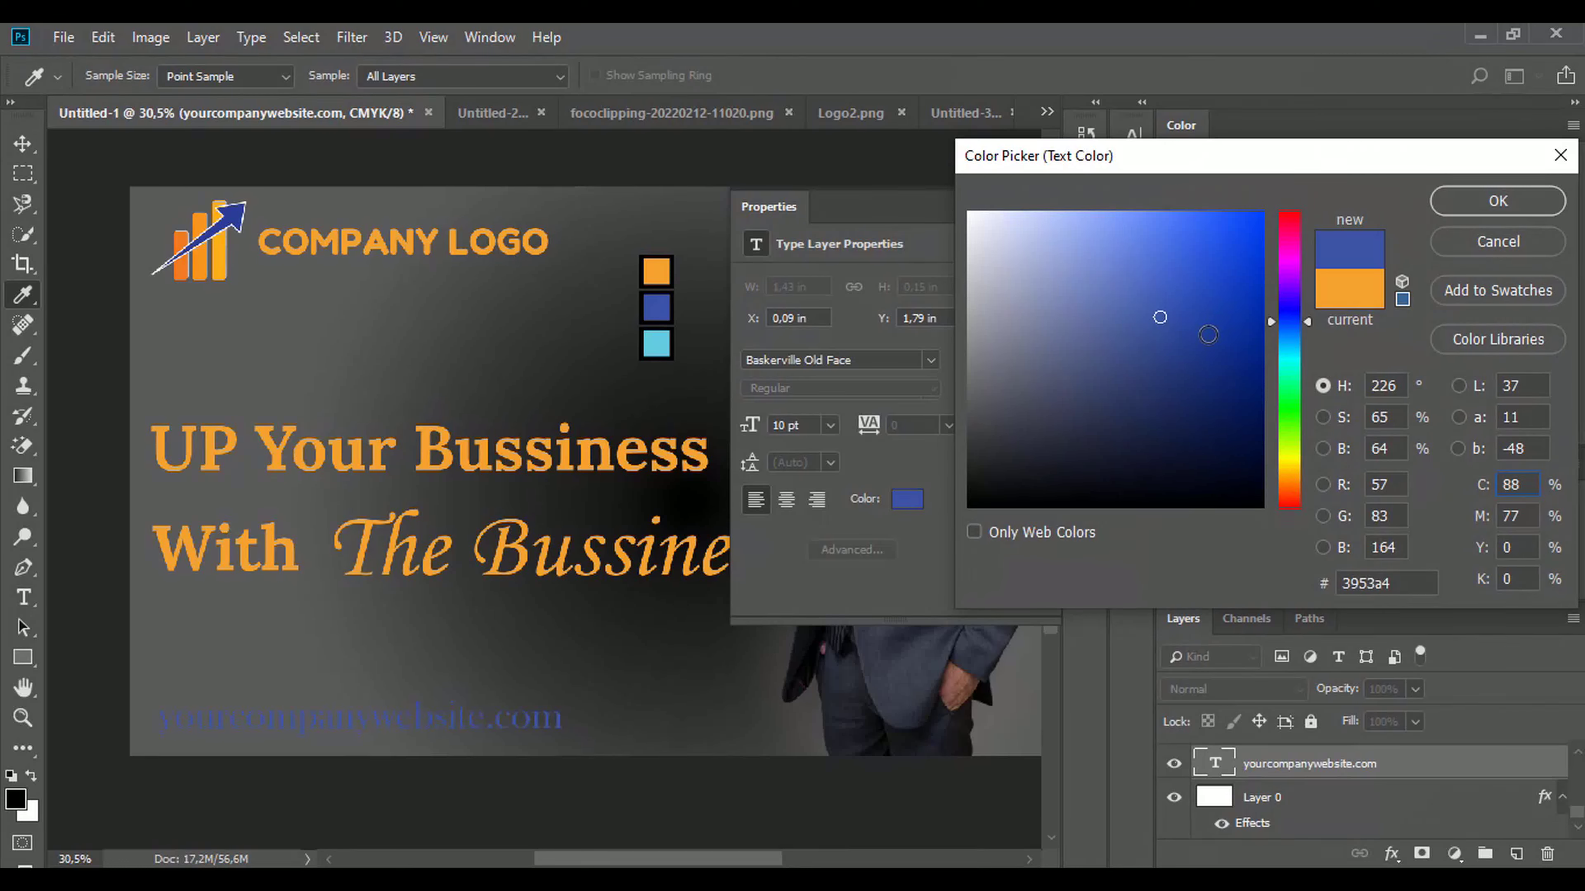
{"action": "left_click", "coordinate": [1245, 223]}
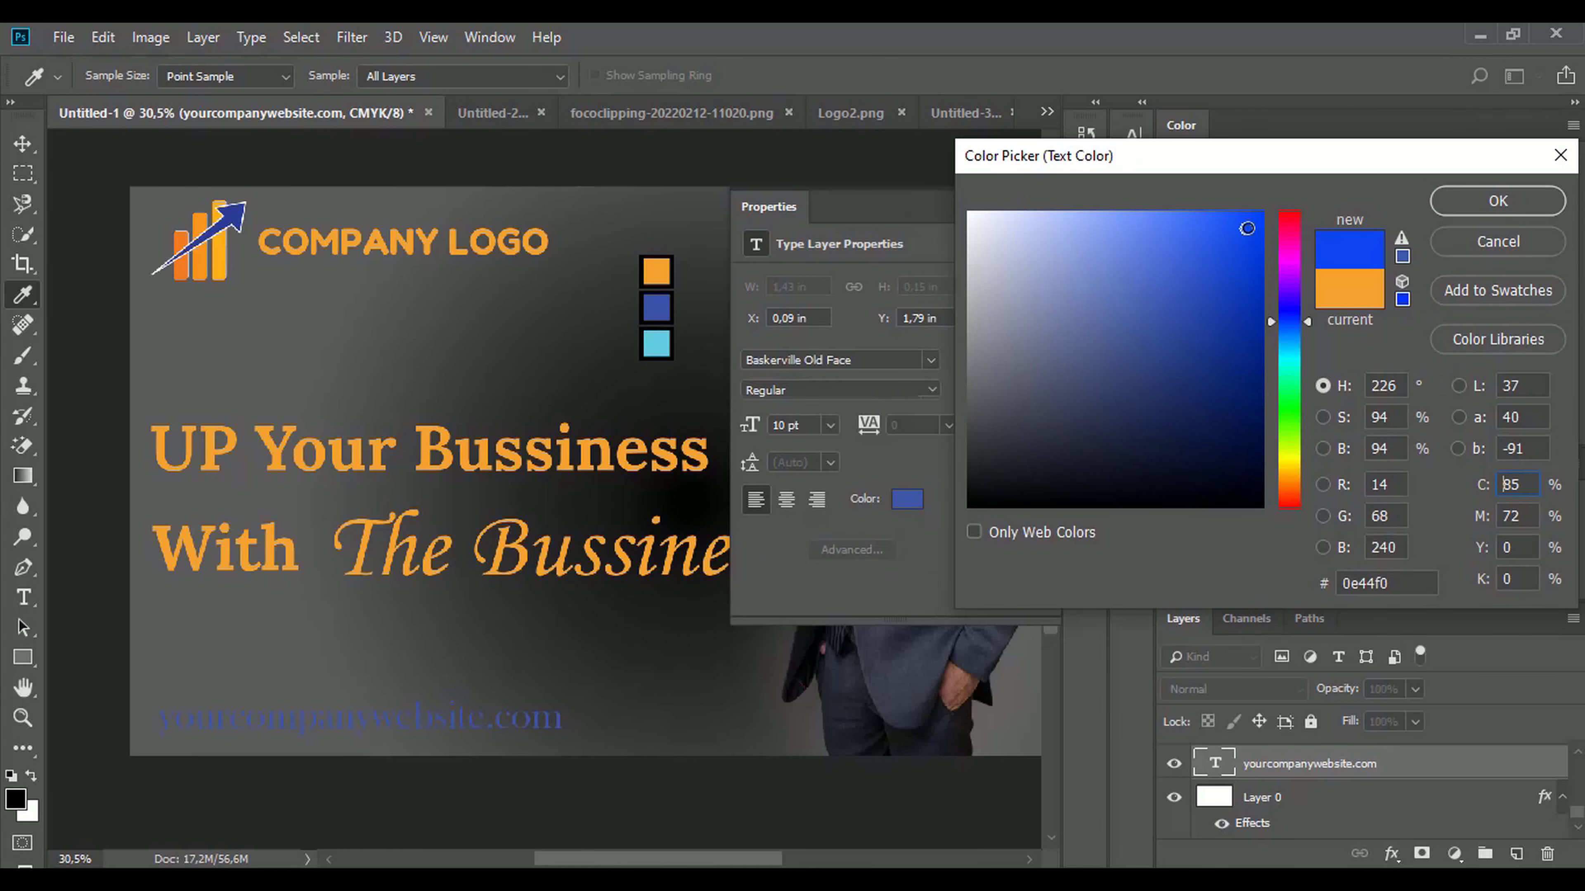
{"action": "left_click", "coordinate": [1243, 404]}
{"action": "mouse_move", "coordinate": [1238, 429]}
{"action": "left_mouse_down"}
{"action": "mouse_move", "coordinate": [1280, 364]}
{"action": "mouse_move", "coordinate": [1296, 427]}
{"action": "left_mouse_up"}
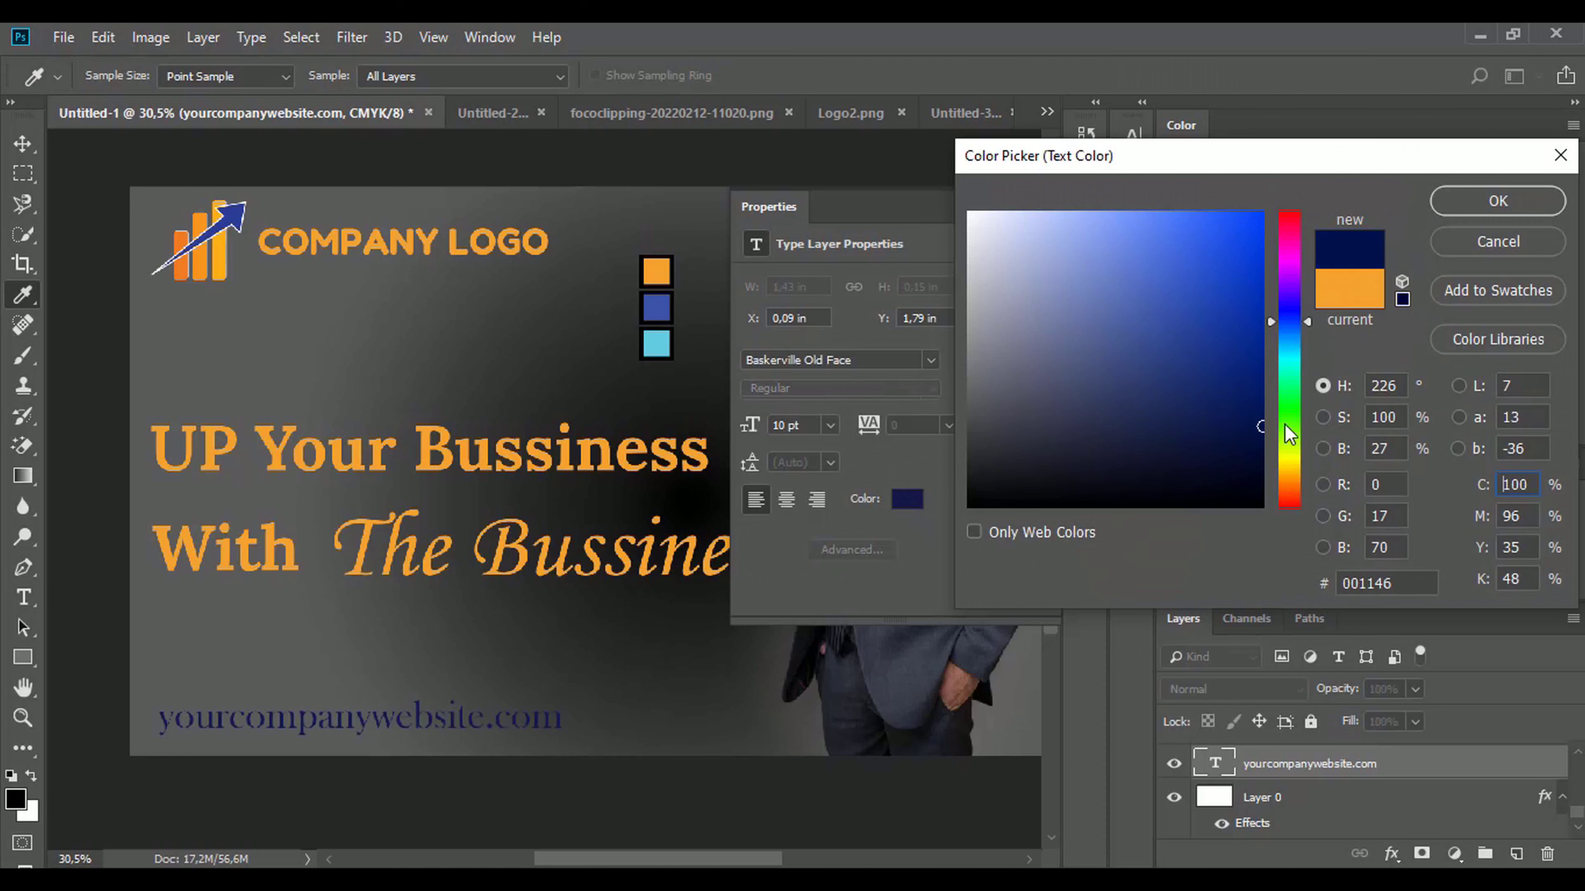
{"action": "left_click", "coordinate": [656, 344]}
{"action": "left_click", "coordinate": [1491, 209]}
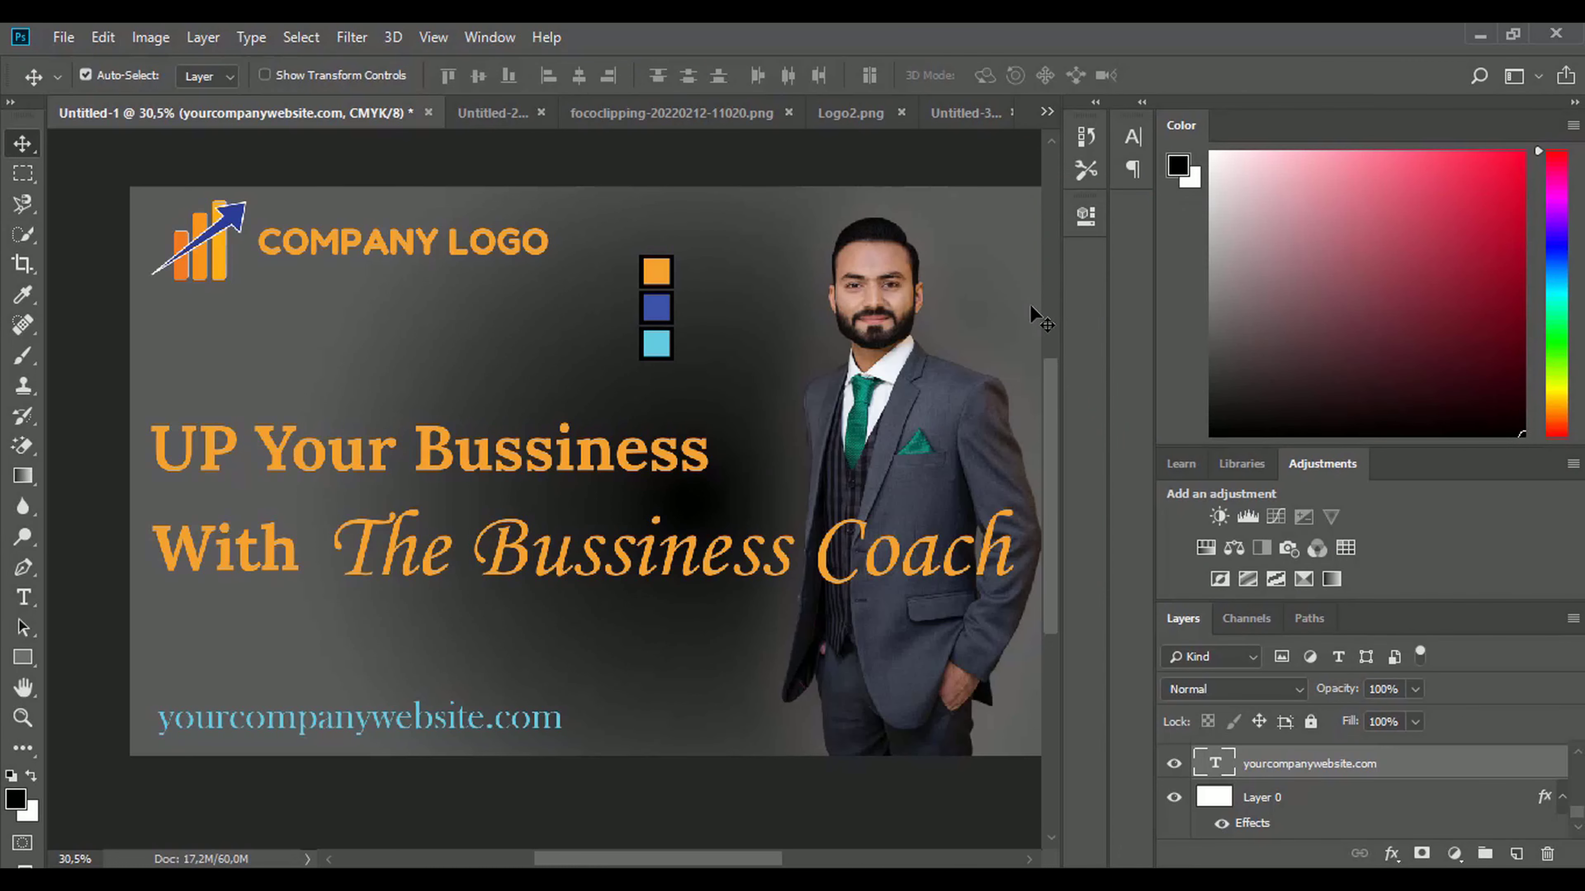
{"action": "scroll", "coordinate": [1273, 807], "scroll_direction": "up", "scroll_amount": 5}
{"action": "left_click", "coordinate": [1172, 790]}
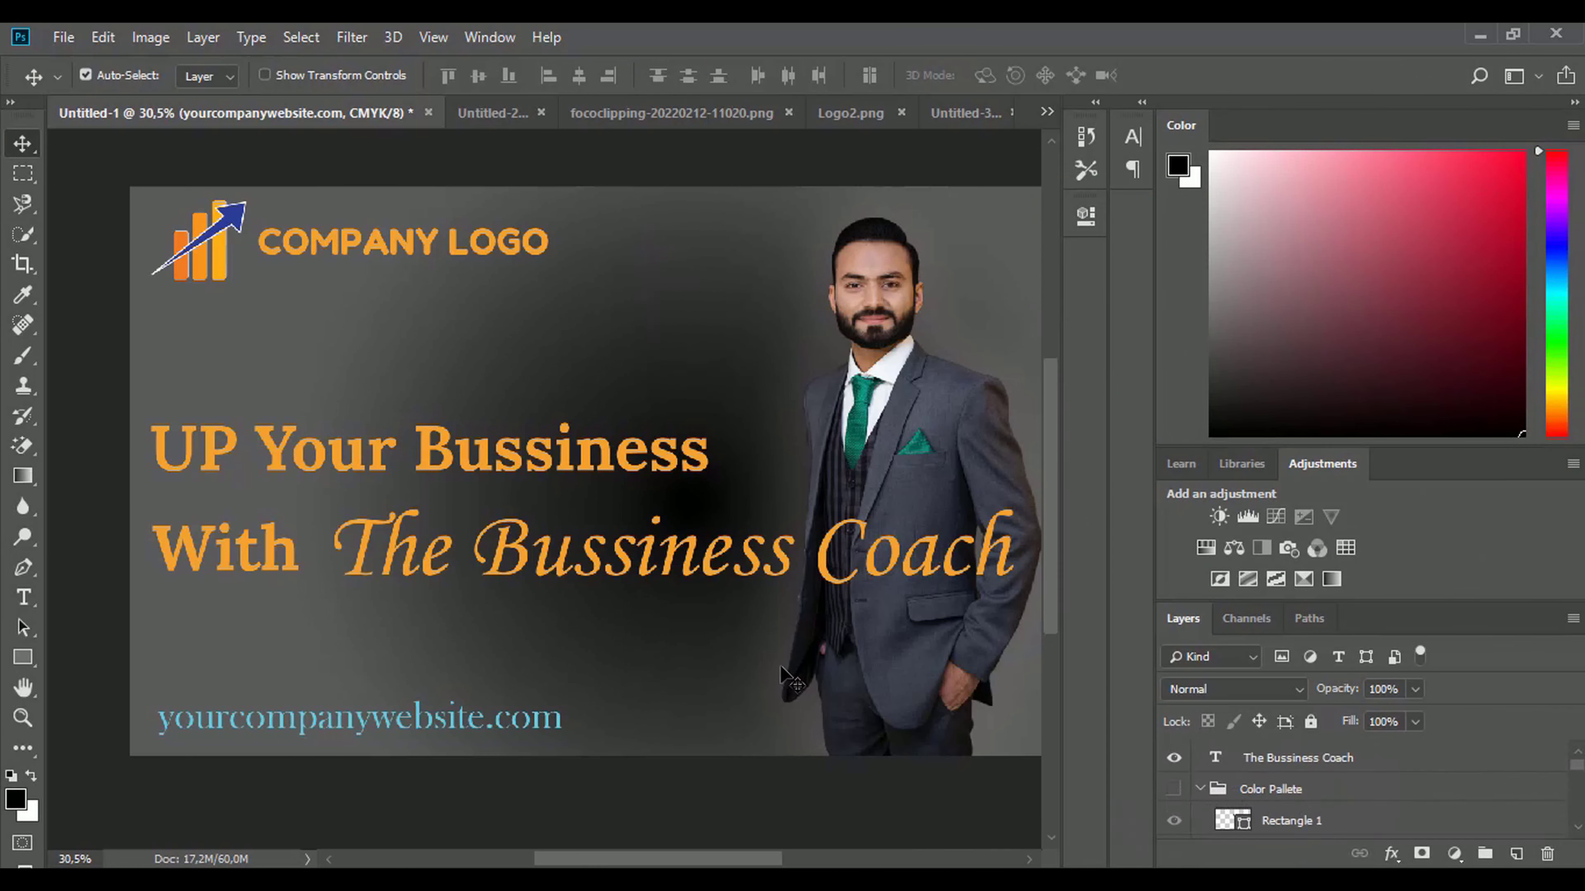
Deselect Layer 0 and bring the Untitled-2 document to the front.
{"action": "left_click", "coordinate": [483, 351]}
{"action": "scroll", "coordinate": [566, 371], "scroll_direction": "right", "scroll_amount": 2}
{"action": "scroll", "coordinate": [608, 372], "scroll_direction": "down", "scroll_amount": 1}
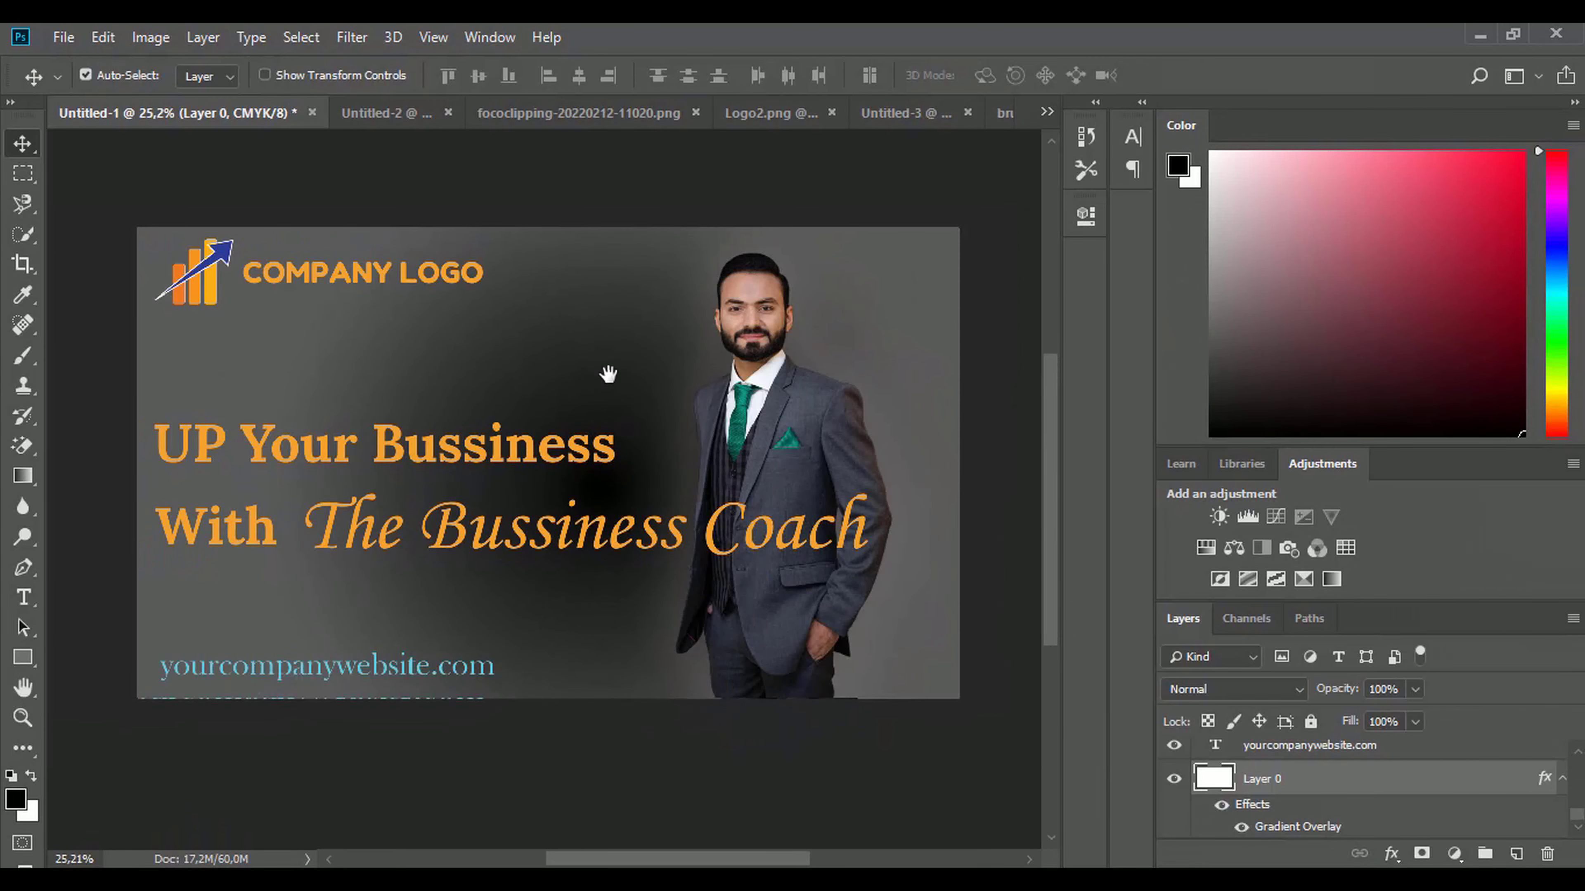
{"action": "left_click", "coordinate": [695, 215]}
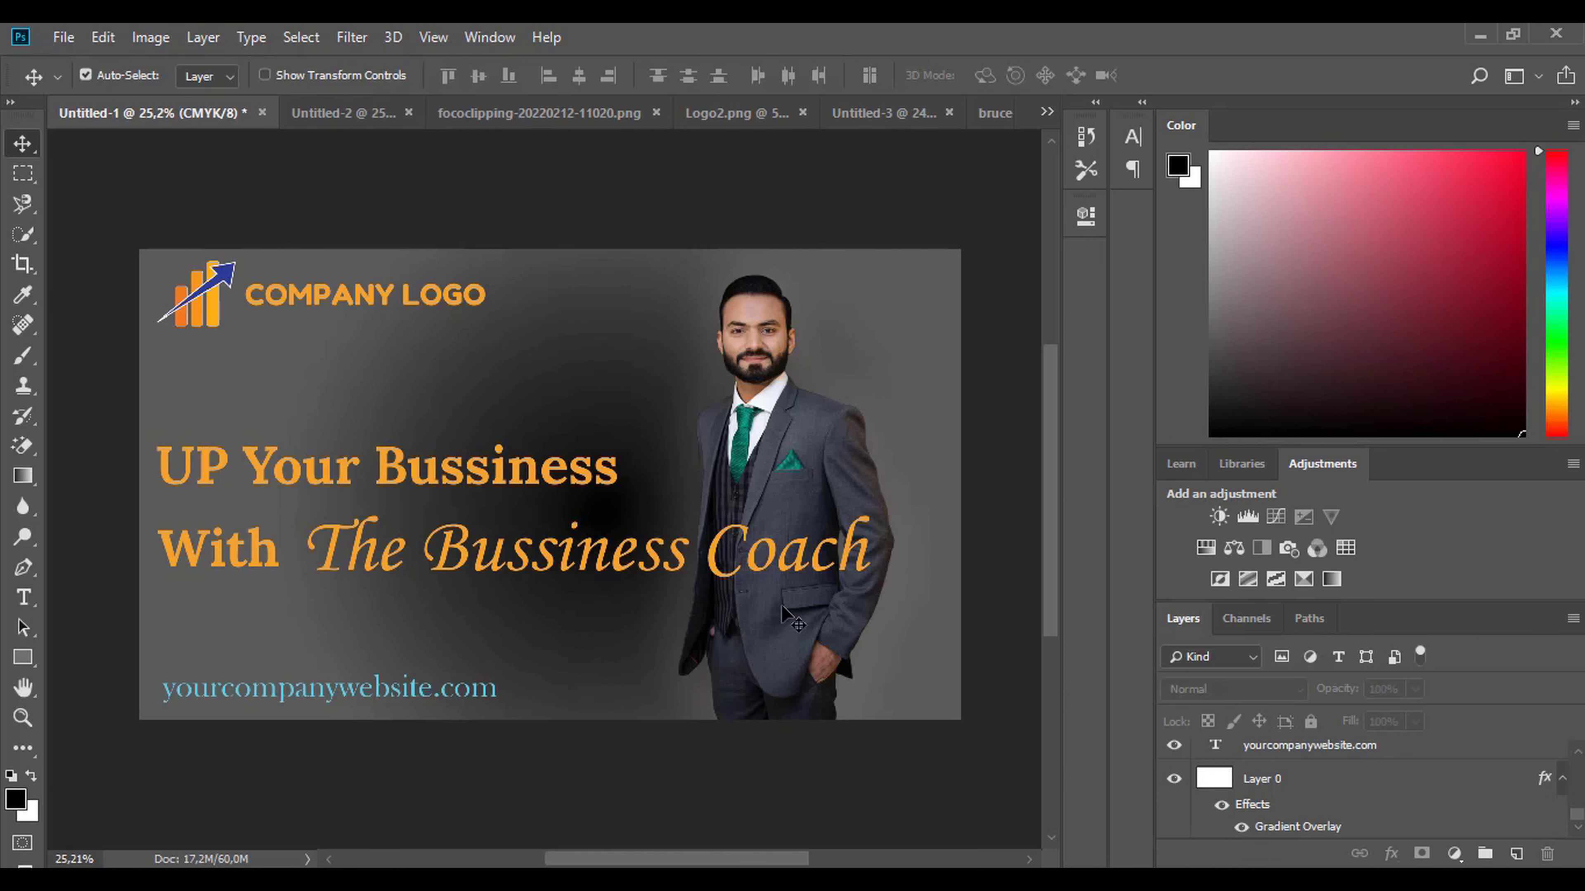
{"action": "left_click", "coordinate": [332, 119]}
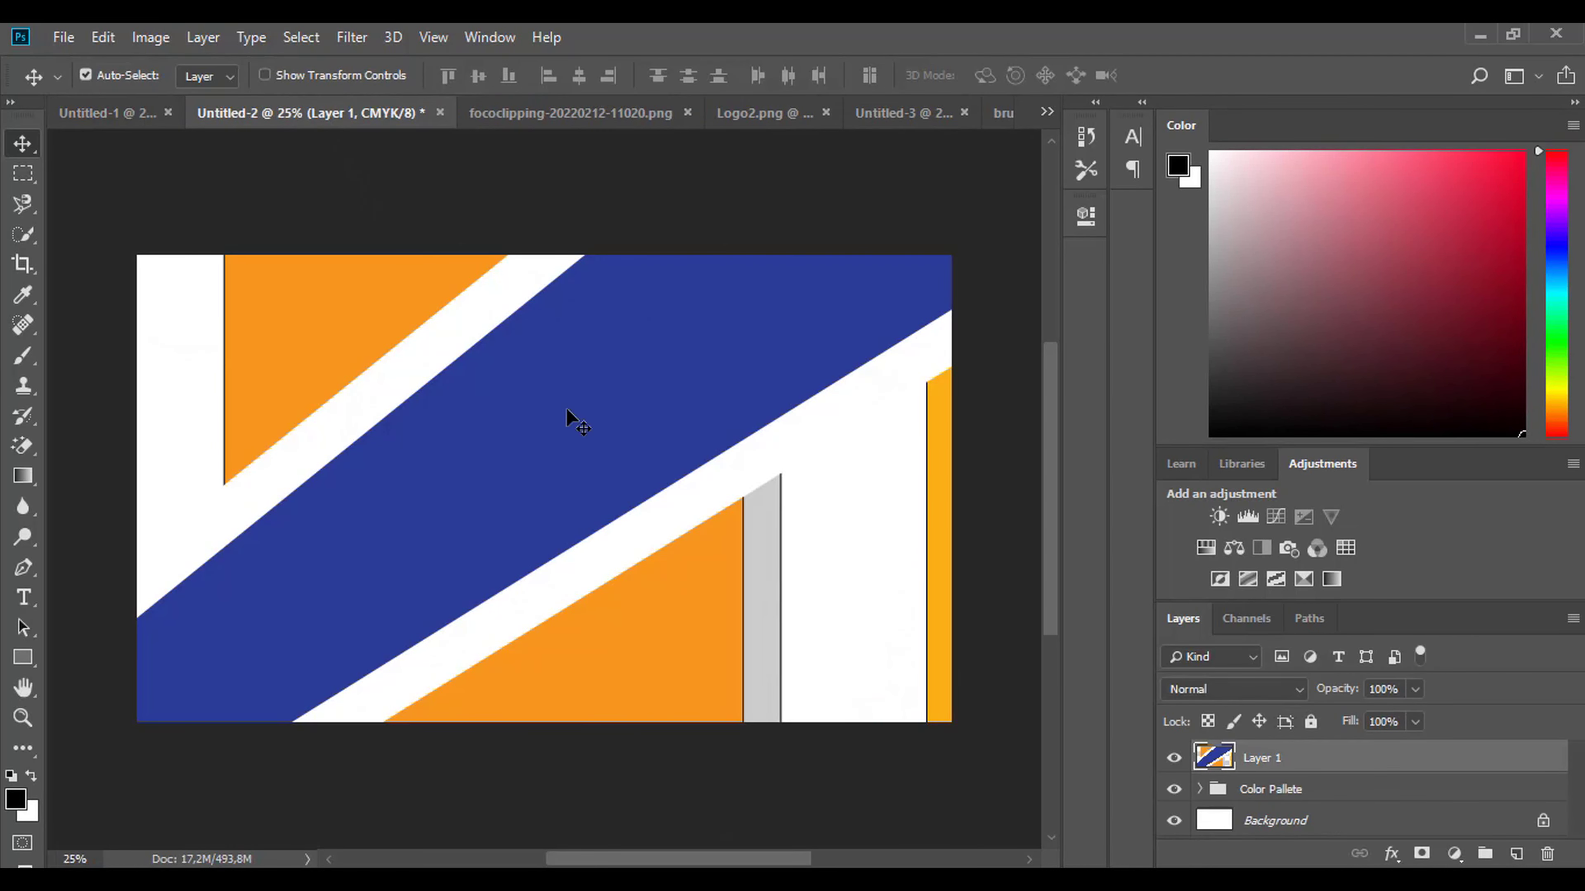
Show the rulers and scale Layer 1 down to a small size.
{"action": "scroll", "coordinate": [566, 415], "scroll_direction": "down", "scroll_amount": 4}
{"action": "scroll", "coordinate": [556, 487], "scroll_direction": "down", "scroll_amount": 5}
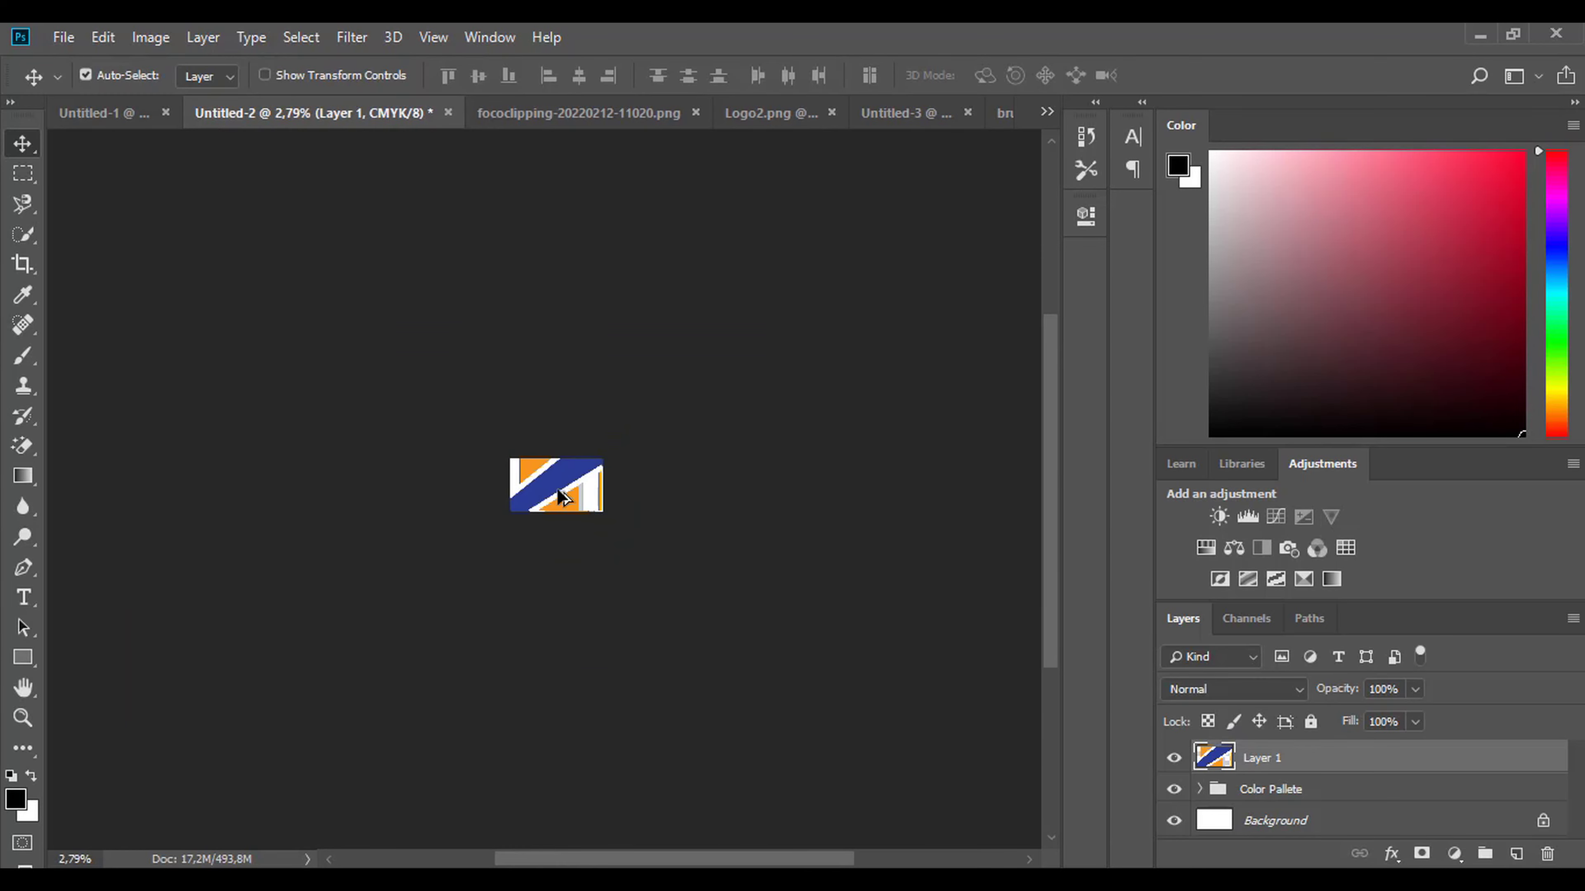
{"action": "key", "text": "ctrl+r"}
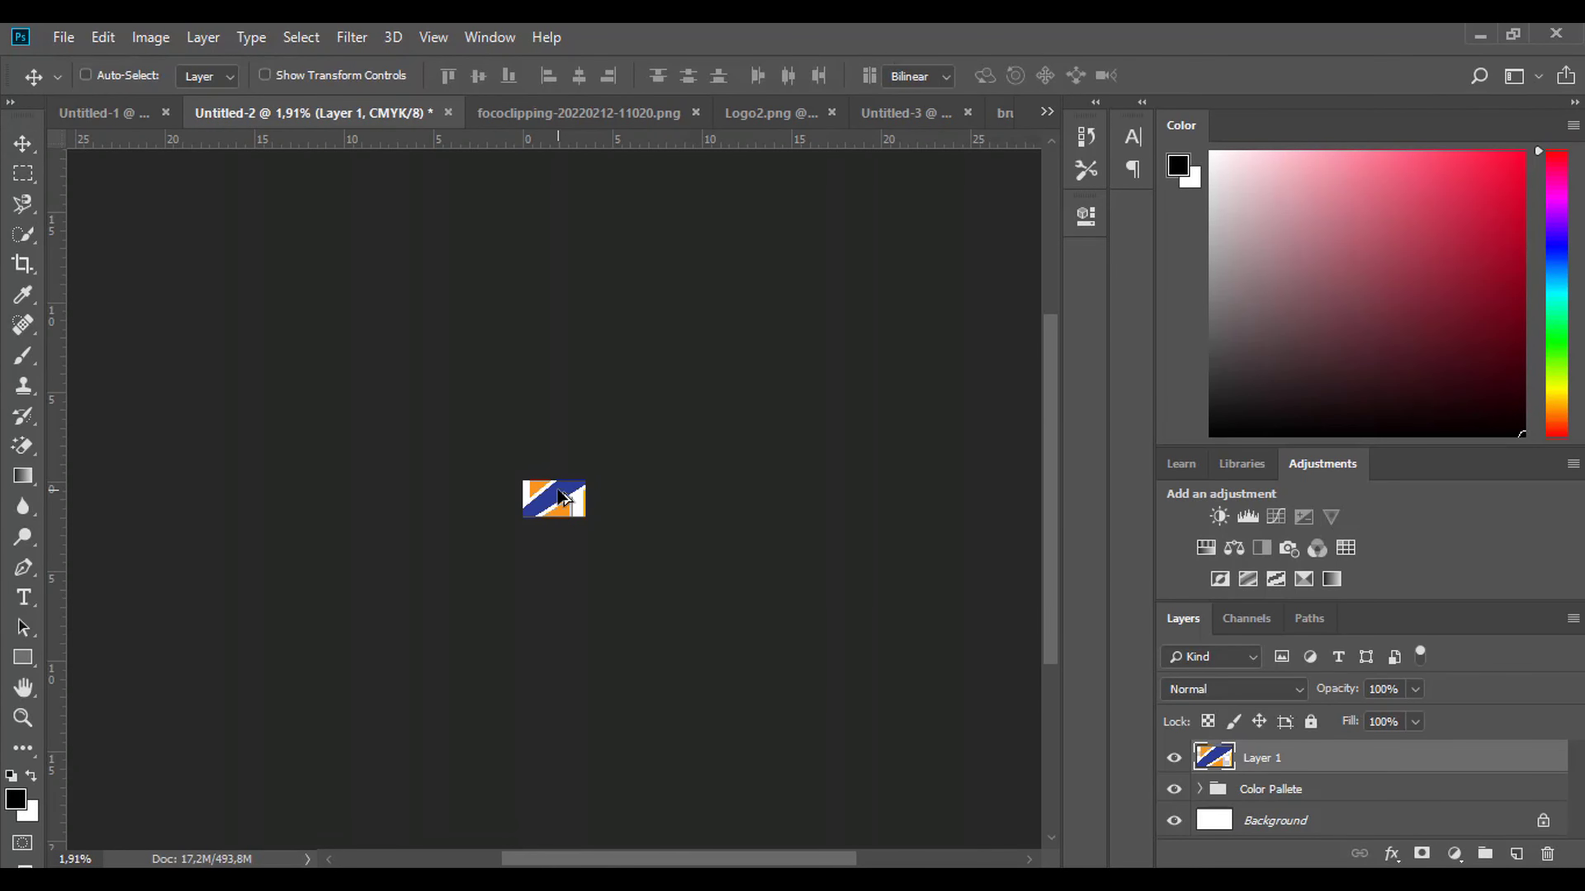
{"action": "key", "text": "ctrl+t"}
{"action": "left_click_drag", "start_coordinate": [410, 382], "coordinate": [529, 482]}
{"action": "left_click_drag", "start_coordinate": [681, 587], "coordinate": [544, 495]}
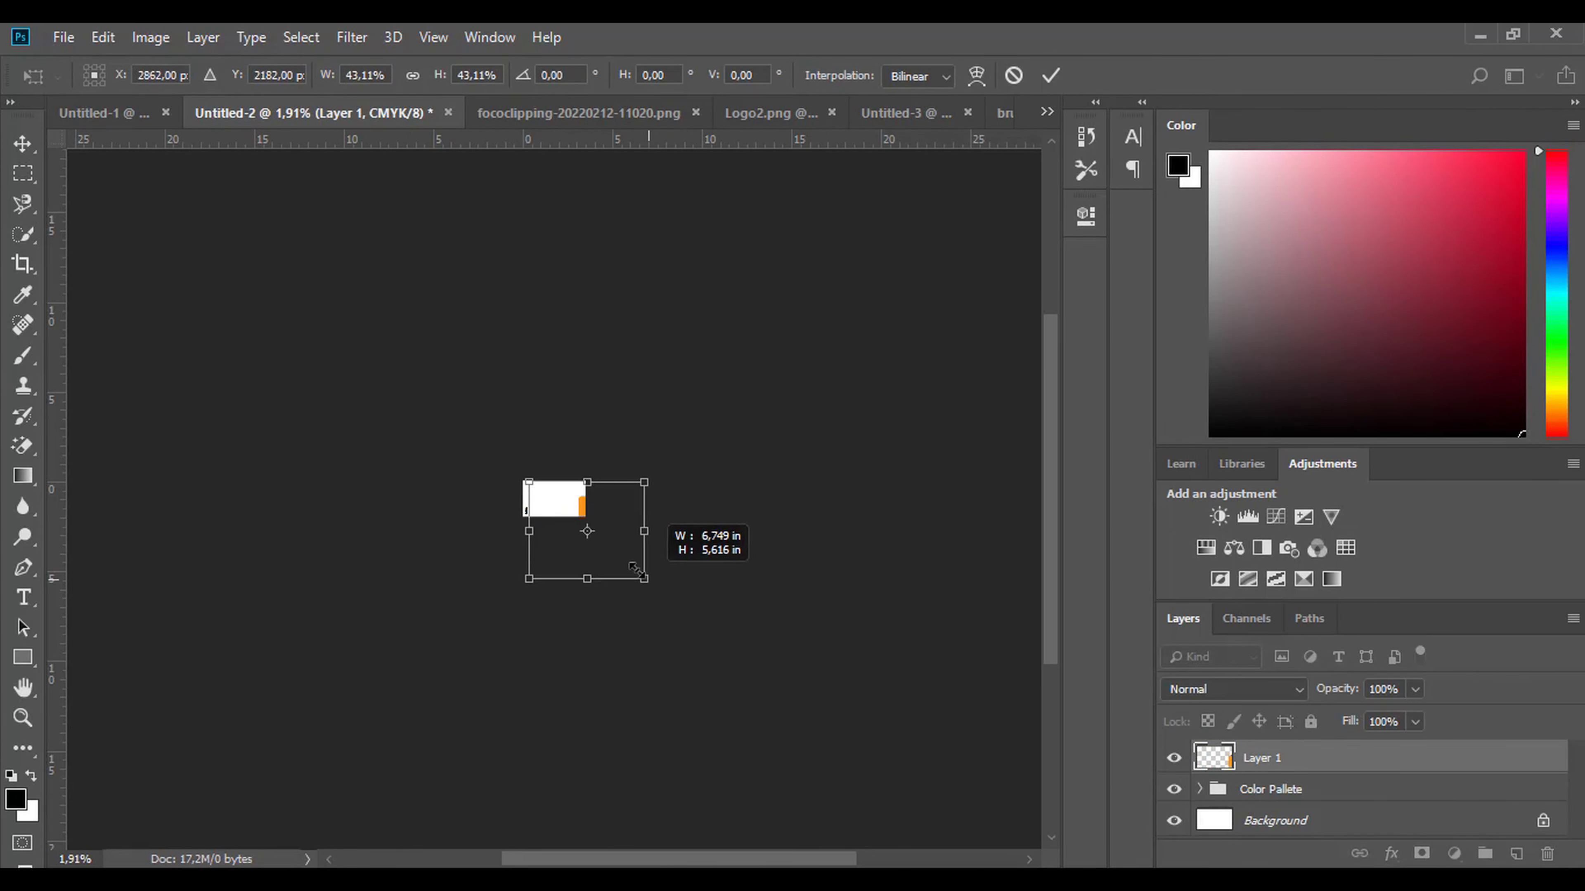
{"action": "left_click", "coordinate": [23, 153]}
{"action": "left_click", "coordinate": [686, 359]}
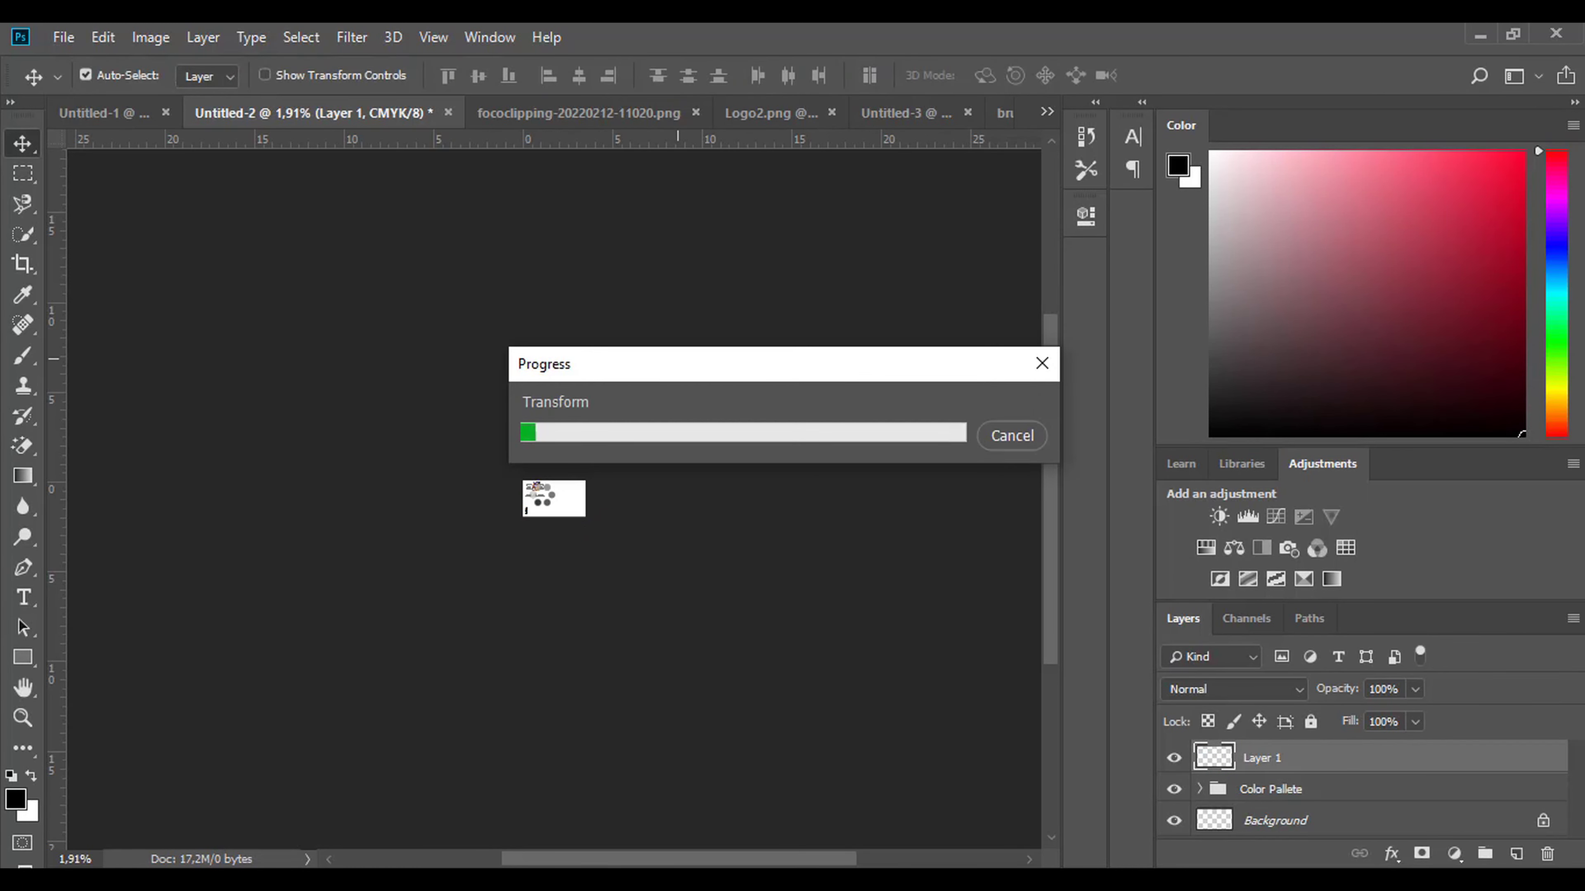
Move the logo about 105 px to the left.
{"action": "scroll", "coordinate": [539, 492], "scroll_direction": "up", "scroll_amount": 2}
{"action": "scroll", "coordinate": [540, 494], "scroll_direction": "up", "scroll_amount": 5}
{"action": "scroll", "coordinate": [541, 494], "scroll_direction": "up", "scroll_amount": 2}
{"action": "scroll", "coordinate": [540, 493], "scroll_direction": "down", "scroll_amount": 1}
{"action": "left_click_drag", "start_coordinate": [446, 426], "coordinate": [377, 426]}
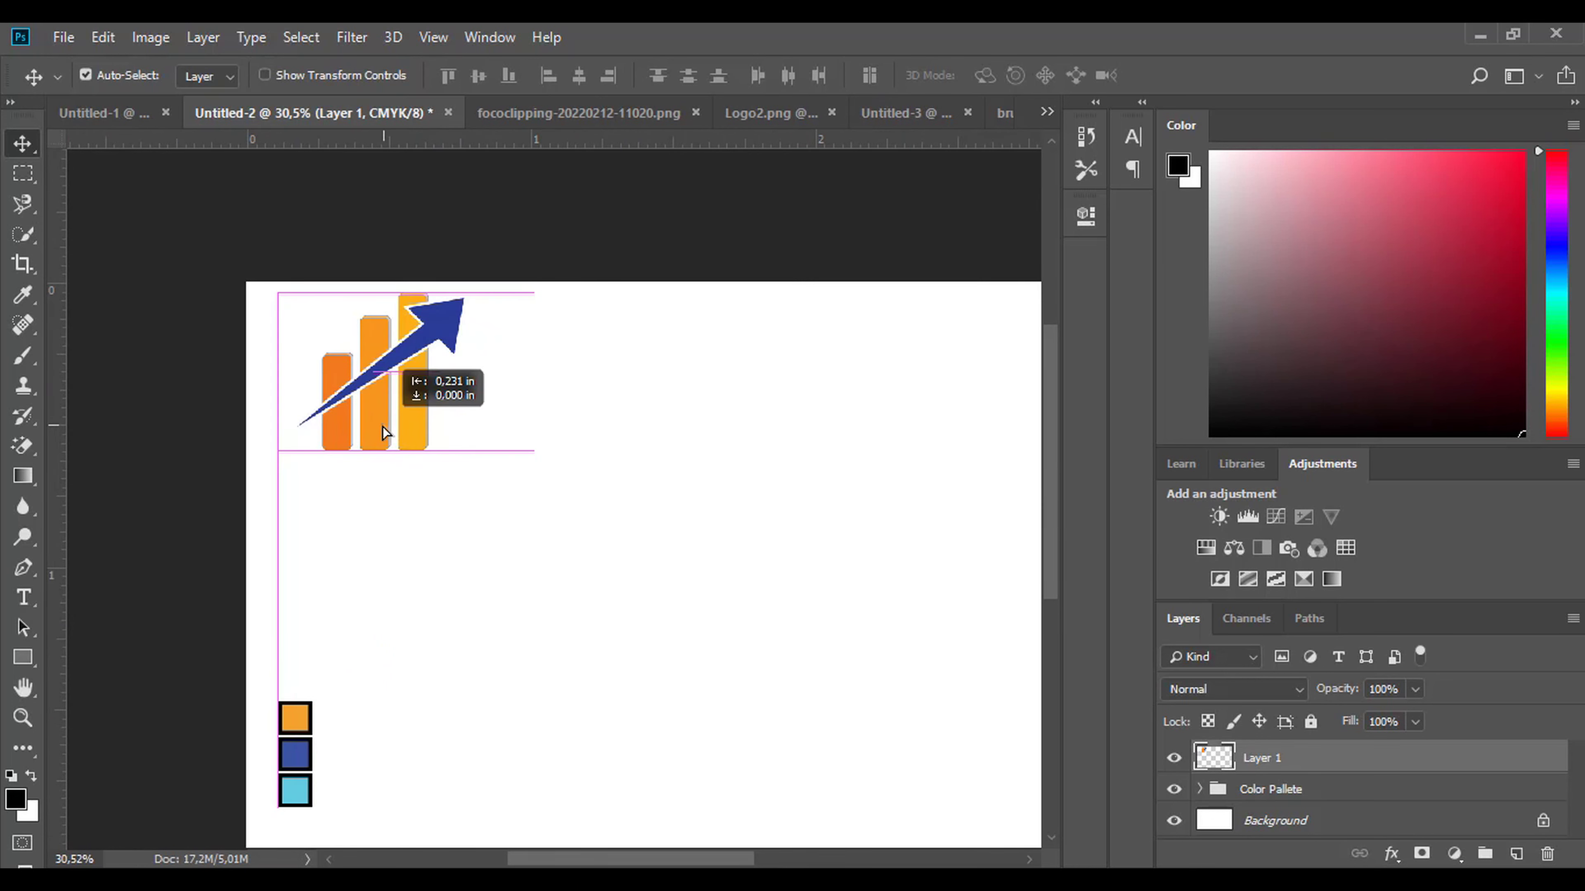
{"action": "left_click", "coordinate": [569, 564]}
{"action": "mouse_move", "coordinate": [750, 567]}
{"action": "left_mouse_down"}
{"action": "mouse_move", "coordinate": [580, 489]}
{"action": "mouse_move", "coordinate": [548, 545]}
{"action": "left_mouse_up"}
{"action": "scroll", "coordinate": [580, 496], "scroll_direction": "down", "scroll_amount": 3}
Shrink the logo further and place it in the banner's top-left corner.
{"action": "left_click", "coordinate": [266, 432]}
{"action": "key", "text": "ctrl+t"}
{"action": "left_click_drag", "start_coordinate": [291, 454], "coordinate": [219, 393]}
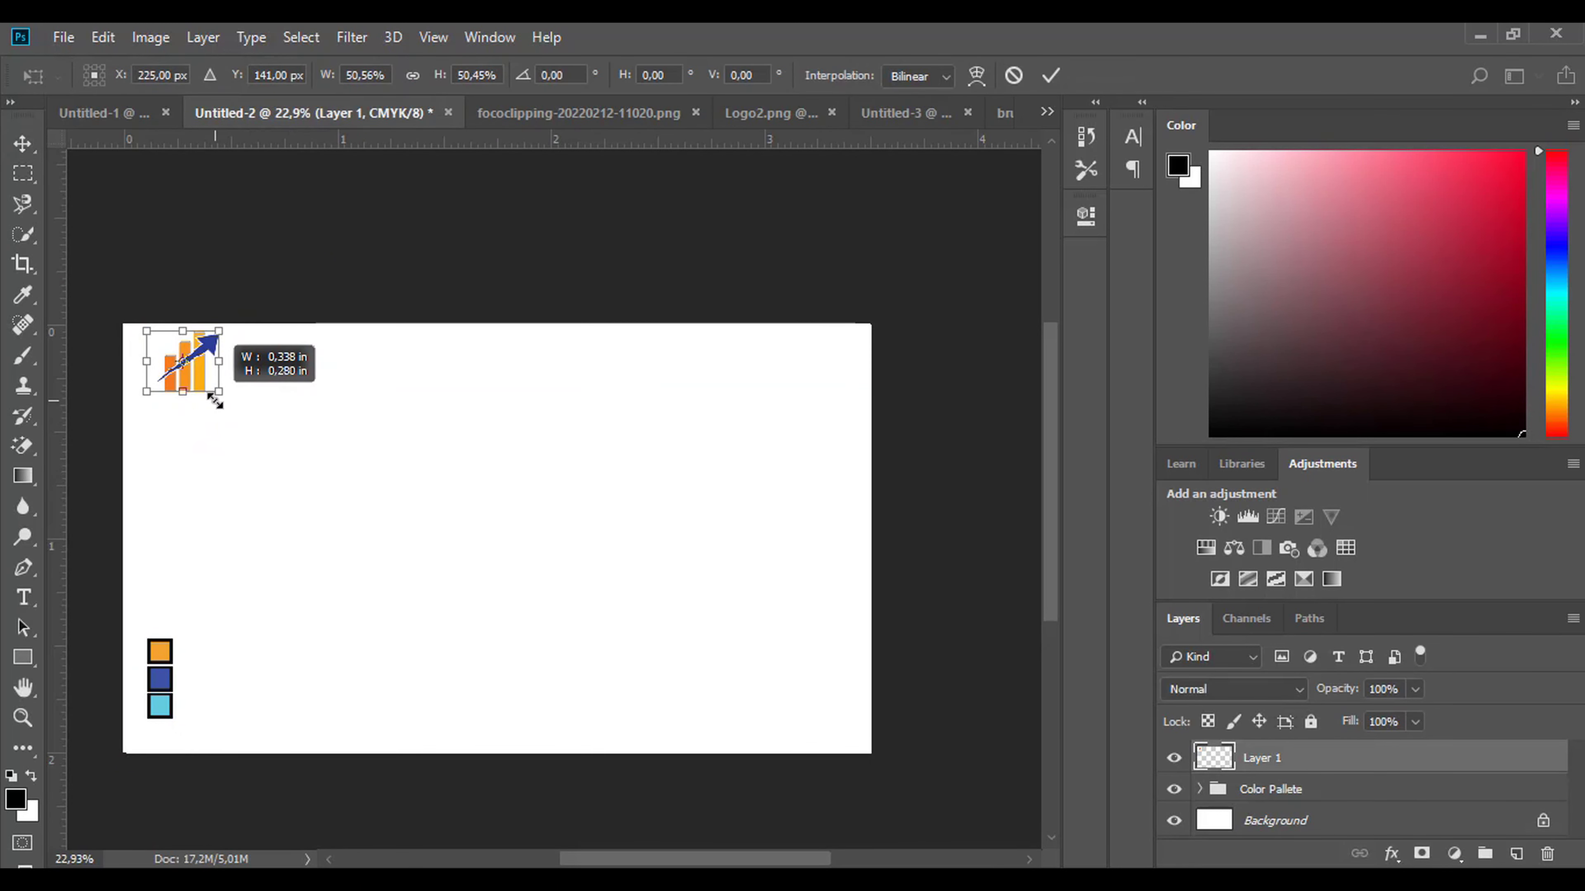
{"action": "key", "text": "Return"}
{"action": "left_click_drag", "start_coordinate": [212, 462], "coordinate": [307, 520]}
{"action": "left_click_drag", "start_coordinate": [281, 453], "coordinate": [275, 442]}
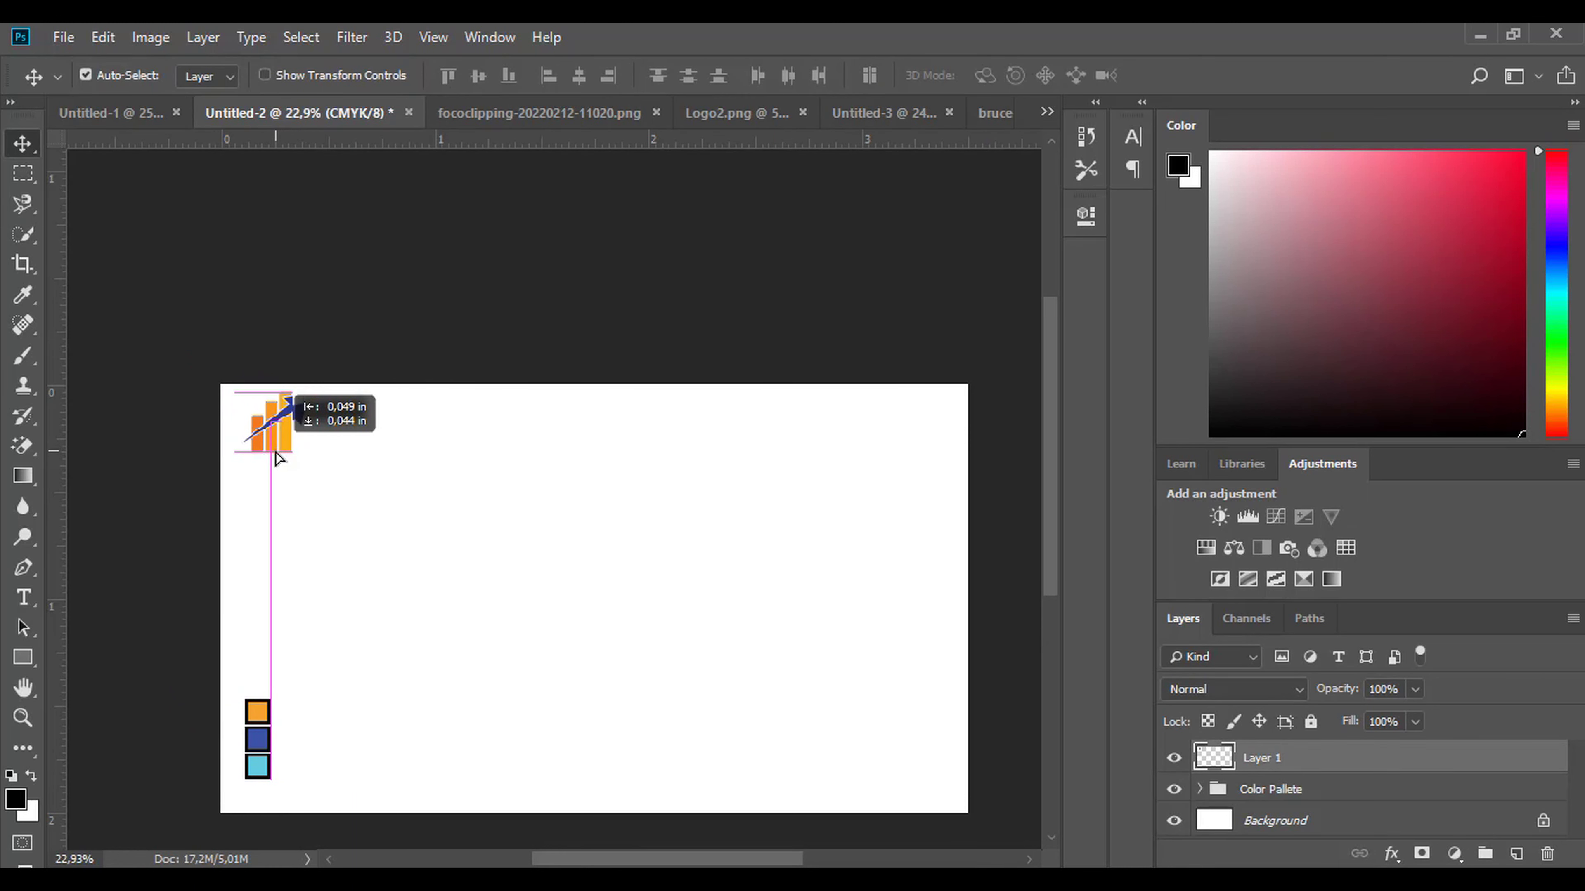
{"action": "left_click", "coordinate": [407, 555]}
{"action": "left_click_drag", "start_coordinate": [385, 520], "coordinate": [371, 504]}
{"action": "scroll", "coordinate": [248, 506], "scroll_direction": "up", "scroll_amount": 2}
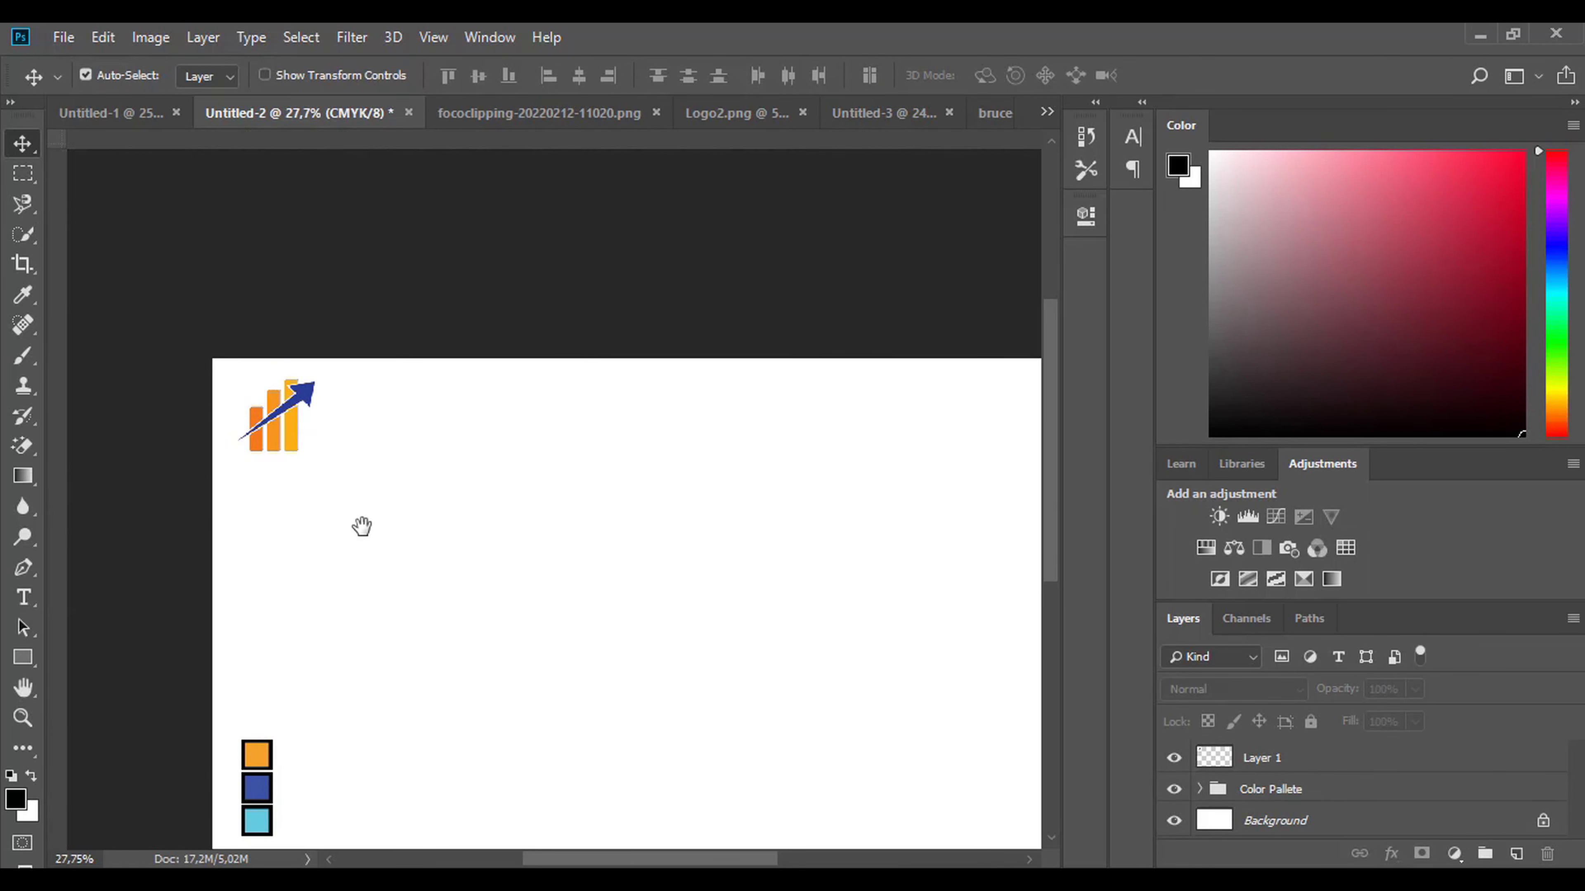
Enlarge the logo slightly from its corner handle.
{"action": "left_click", "coordinate": [296, 442]}
{"action": "key", "text": "ctrl+t"}
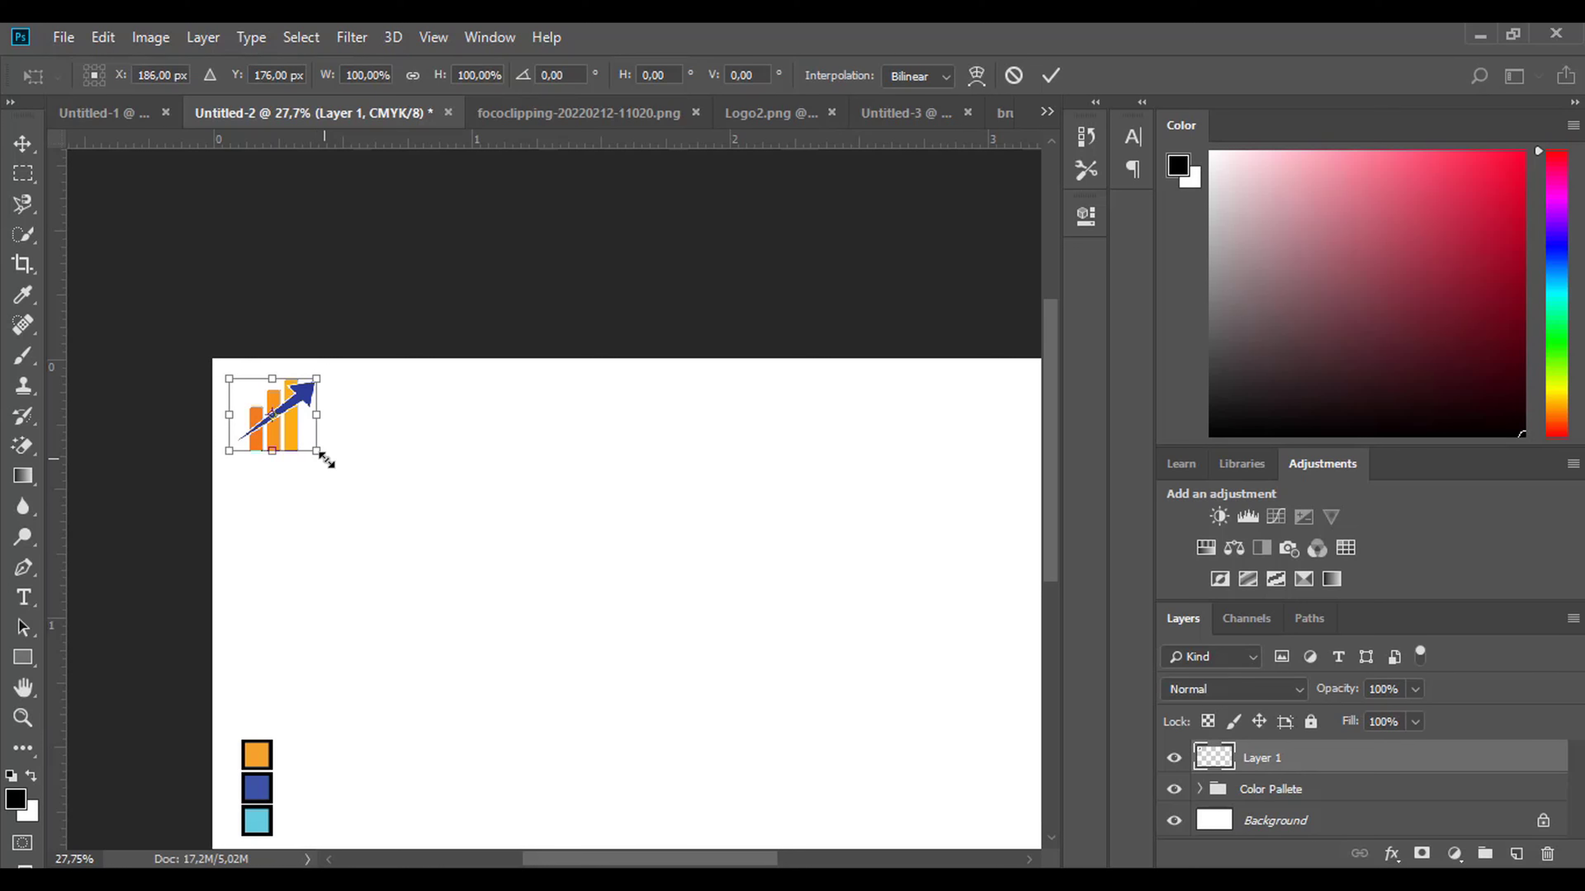
{"action": "left_click_drag", "start_coordinate": [324, 461], "coordinate": [329, 466]}
{"action": "key", "text": "Return"}
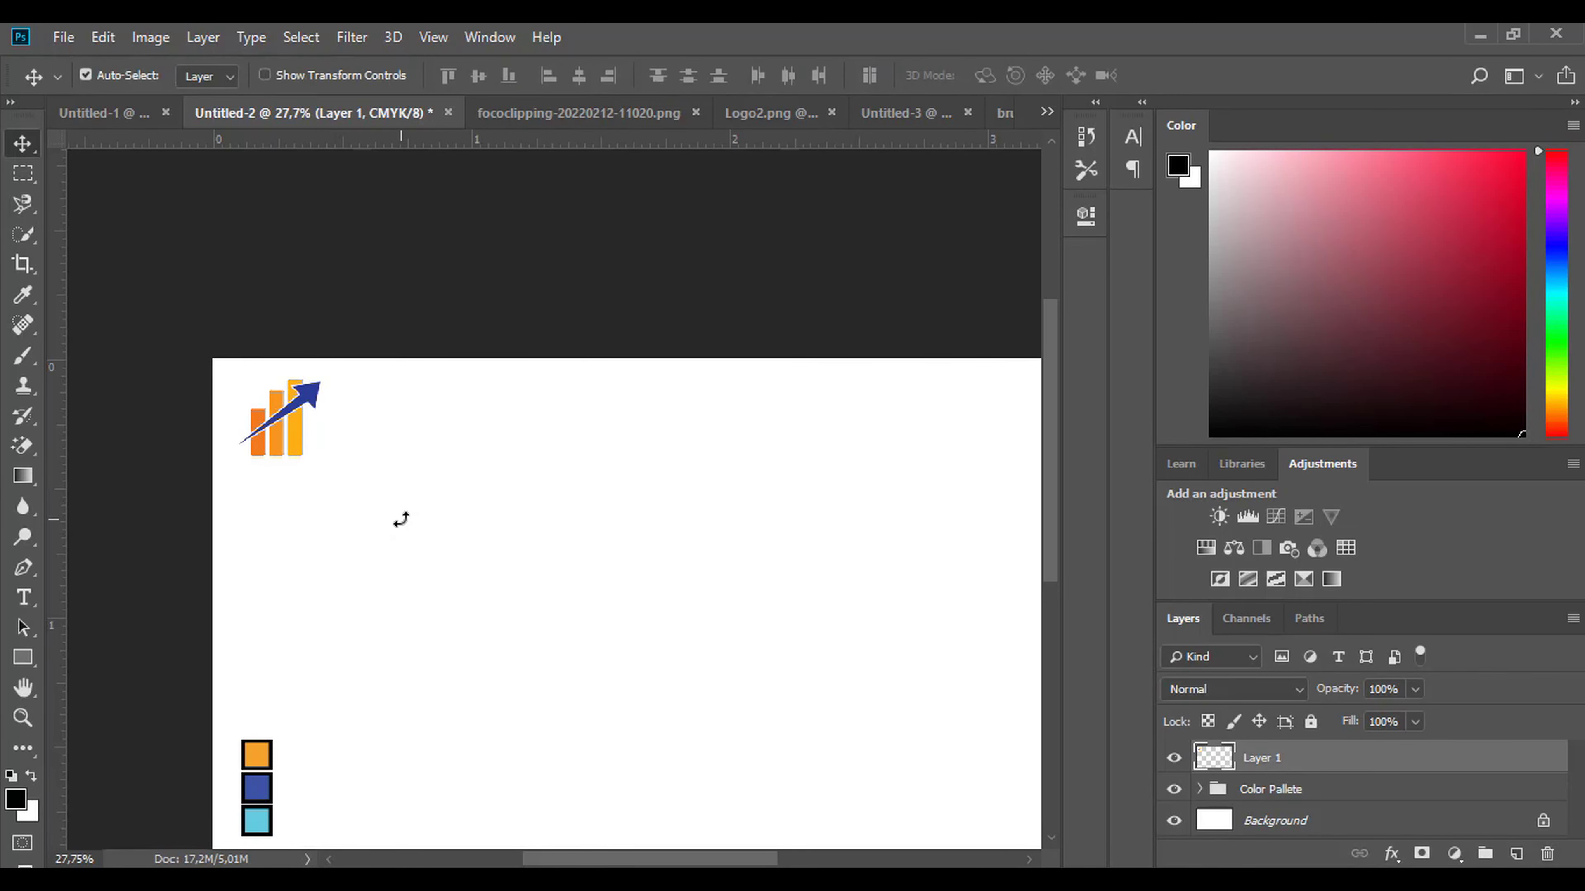
{"action": "left_click", "coordinate": [1284, 823]}
Convert Background to Layer 0 and add a radial Gradient Overlay to darken it.
{"action": "right_click", "coordinate": [1283, 823]}
{"action": "left_click", "coordinate": [1360, 540]}
{"action": "right_click", "coordinate": [971, 540]}
{"action": "left_click", "coordinate": [817, 253]}
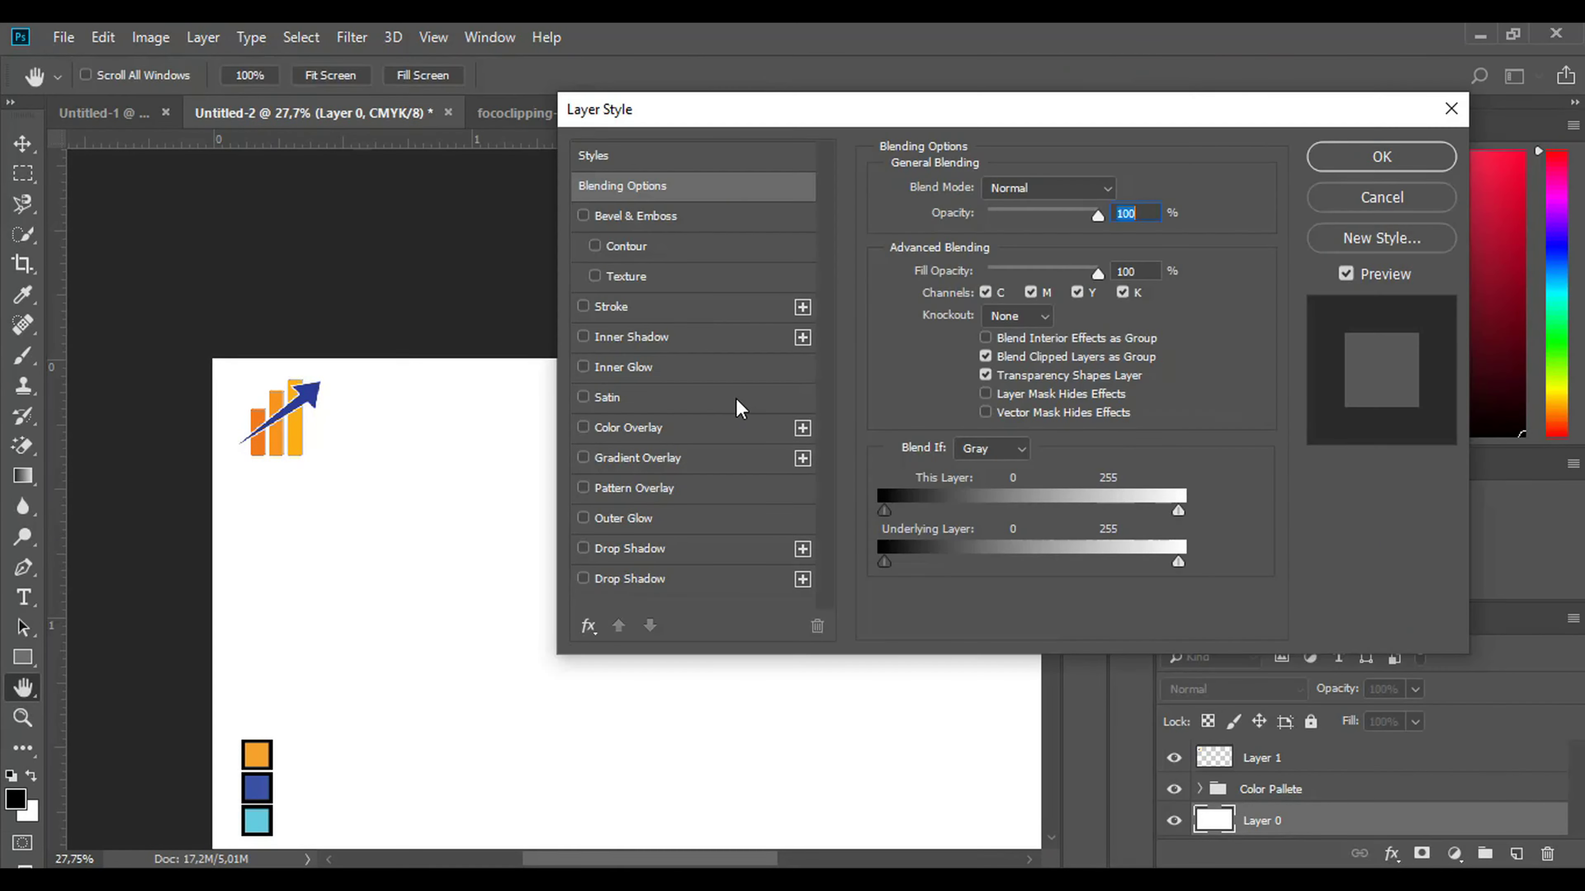
{"action": "left_click", "coordinate": [636, 457]}
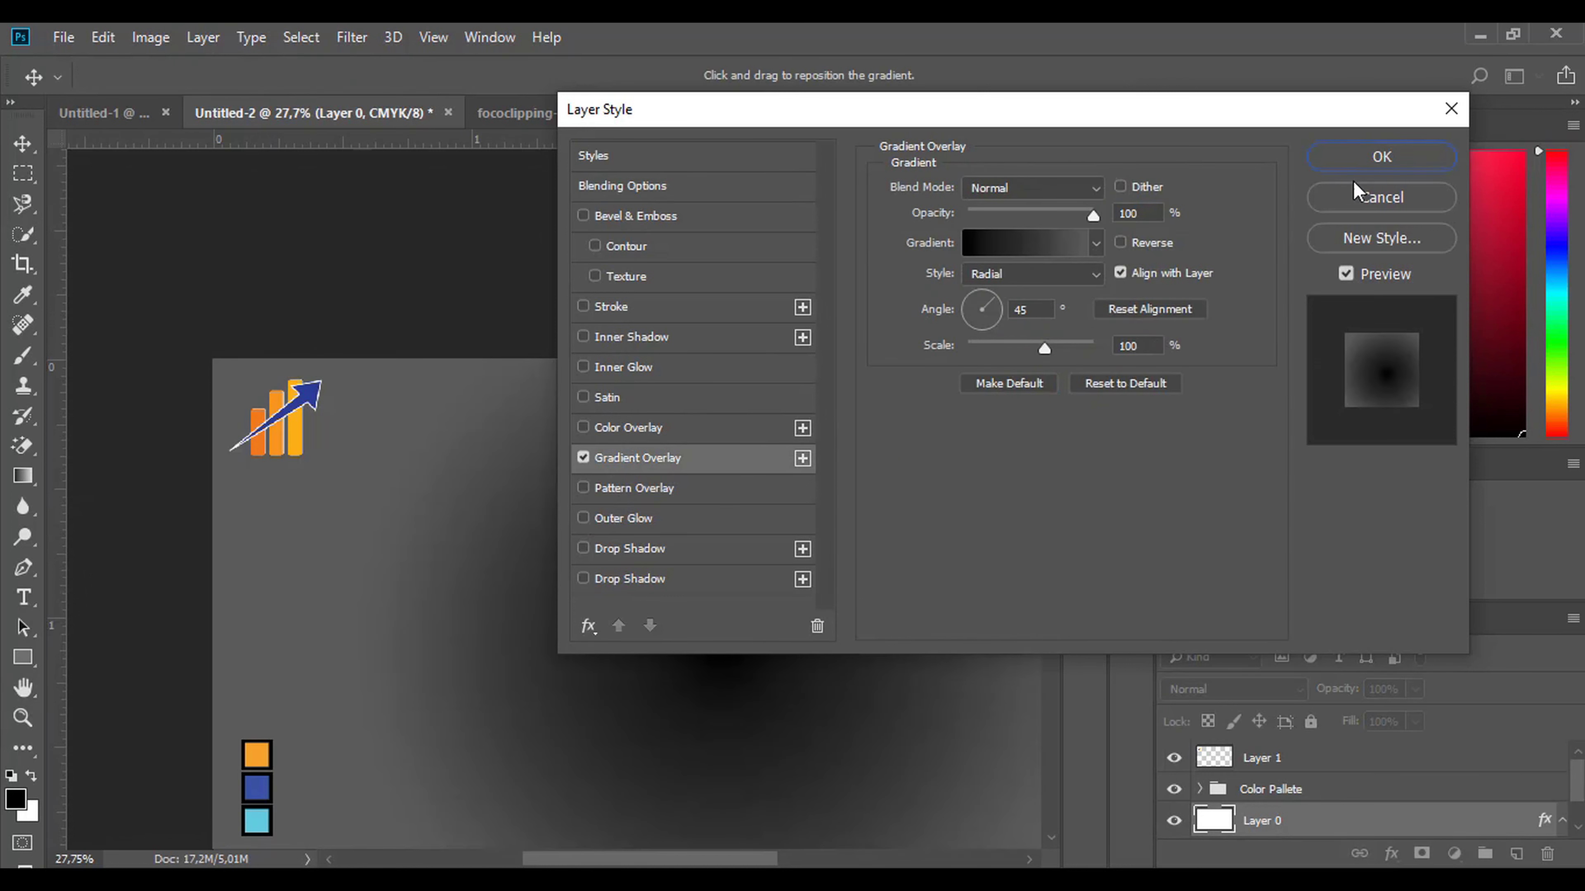
{"action": "left_click", "coordinate": [1381, 156]}
{"action": "left_click_drag", "start_coordinate": [354, 416], "coordinate": [541, 492]}
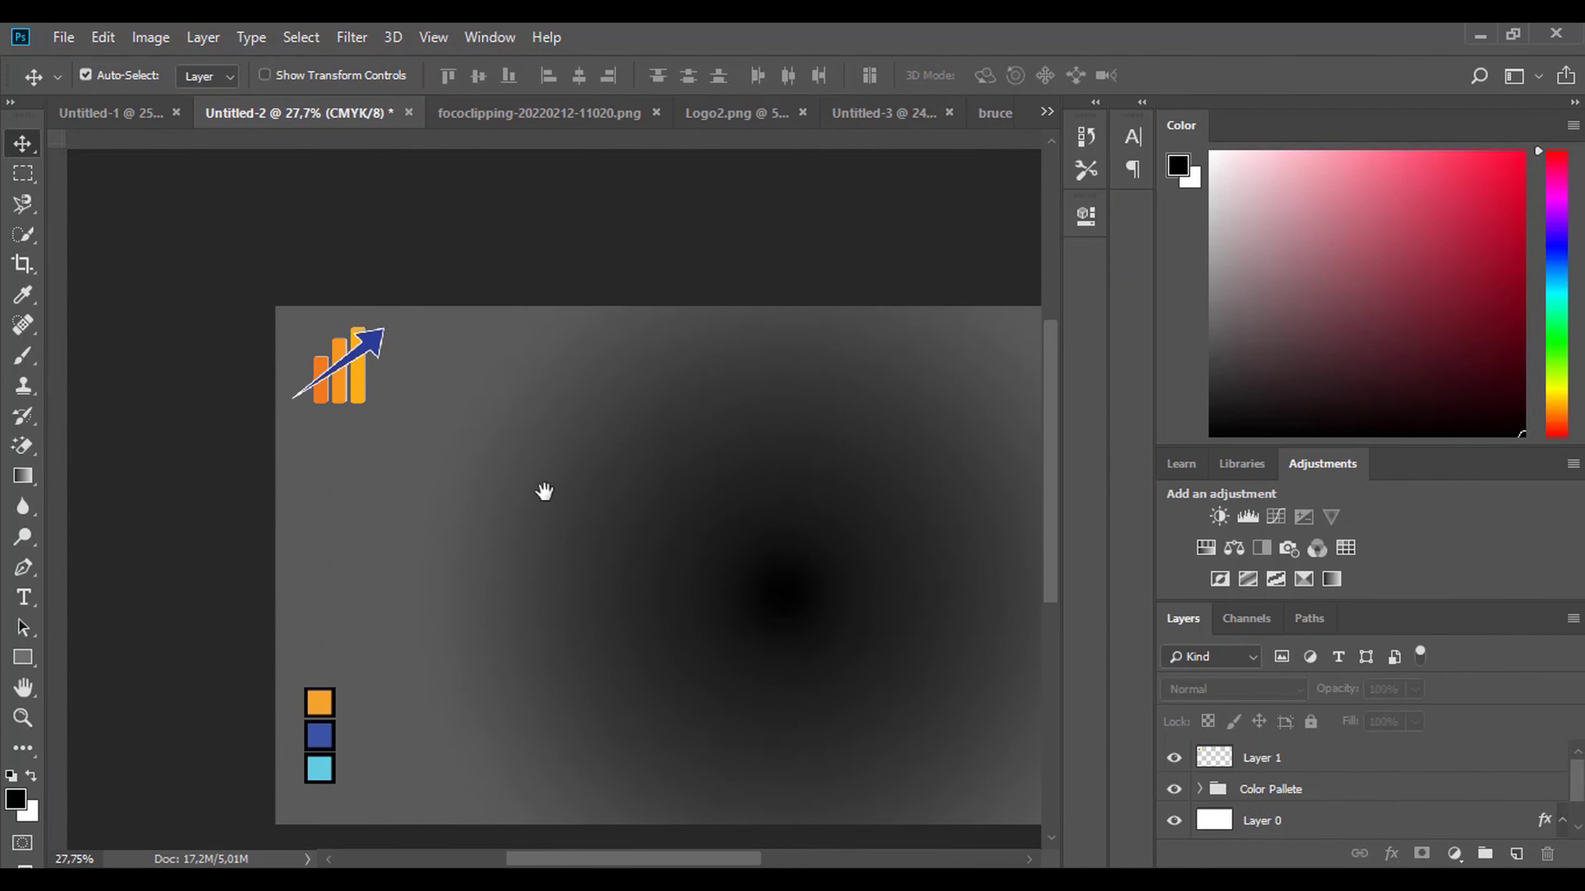
{"action": "key", "text": "ctrl+r"}
{"action": "left_click", "coordinate": [23, 598]}
{"action": "left_click", "coordinate": [290, 75]}
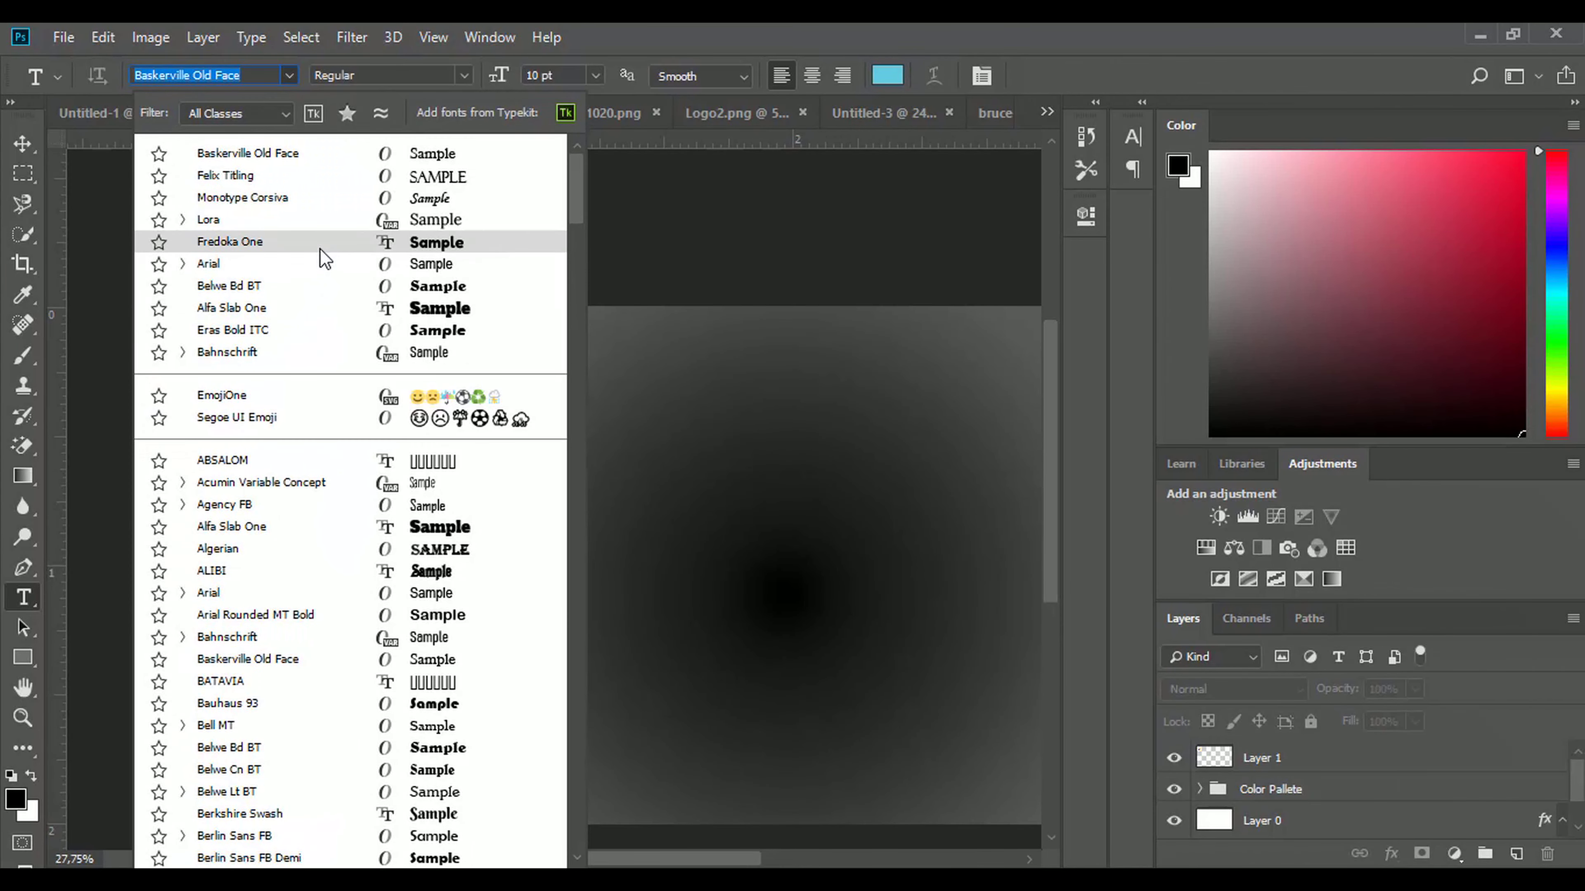
Write 'Company Logo' in orange Fredoka One and nudge it beside the logo.
{"action": "left_click", "coordinate": [320, 243]}
{"action": "left_click", "coordinate": [417, 365]}
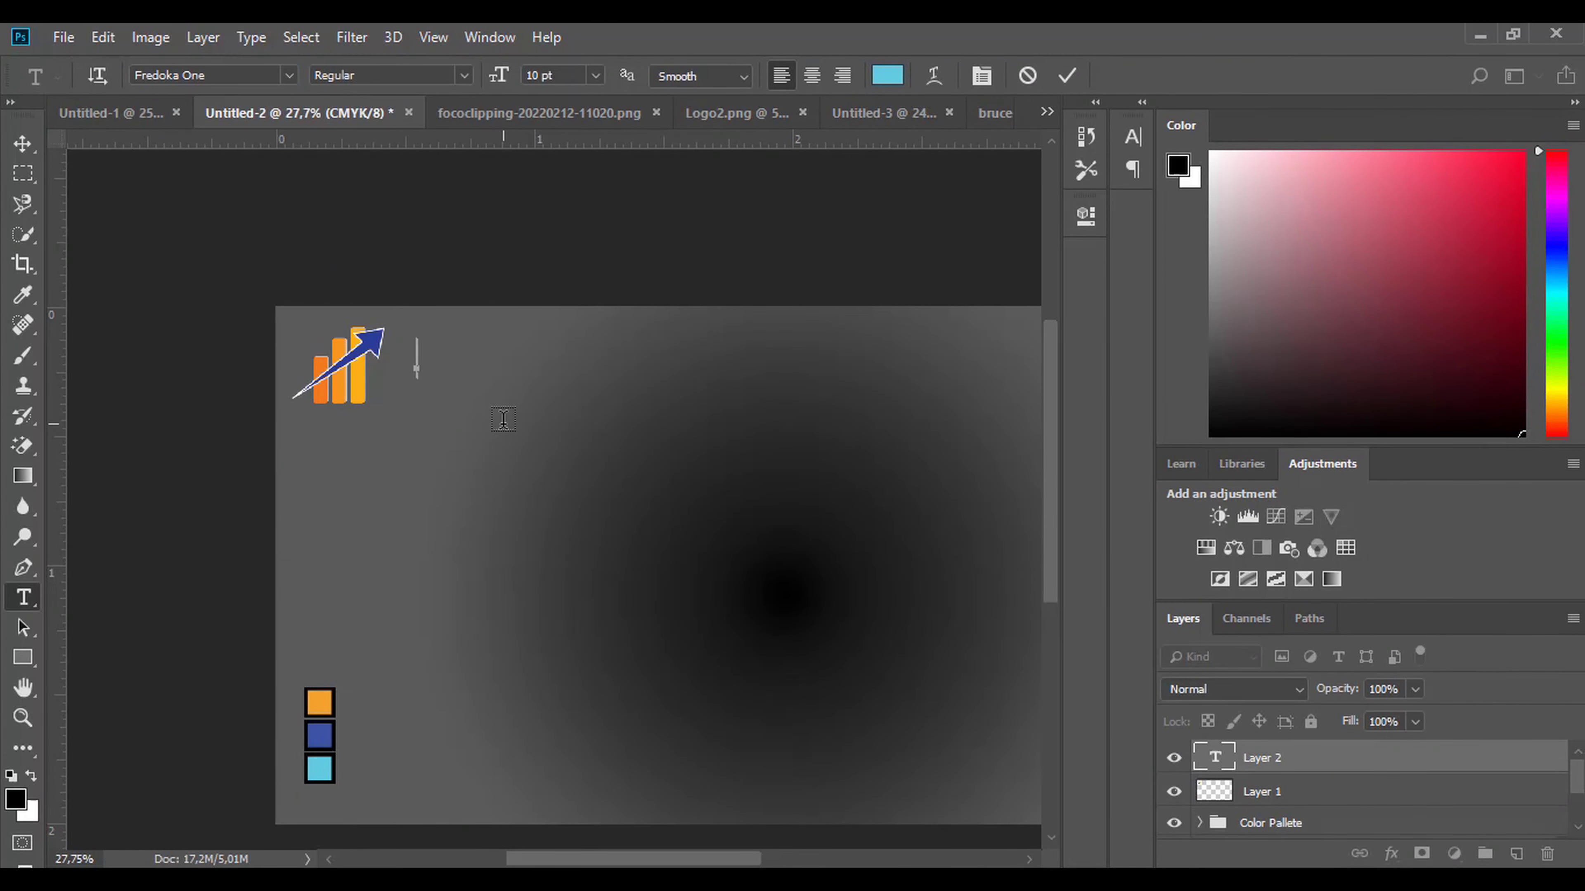
{"action": "type", "text": "Cop"}
{"action": "type", "text": "pany Logo"}
{"action": "key", "text": "ctrl+a"}
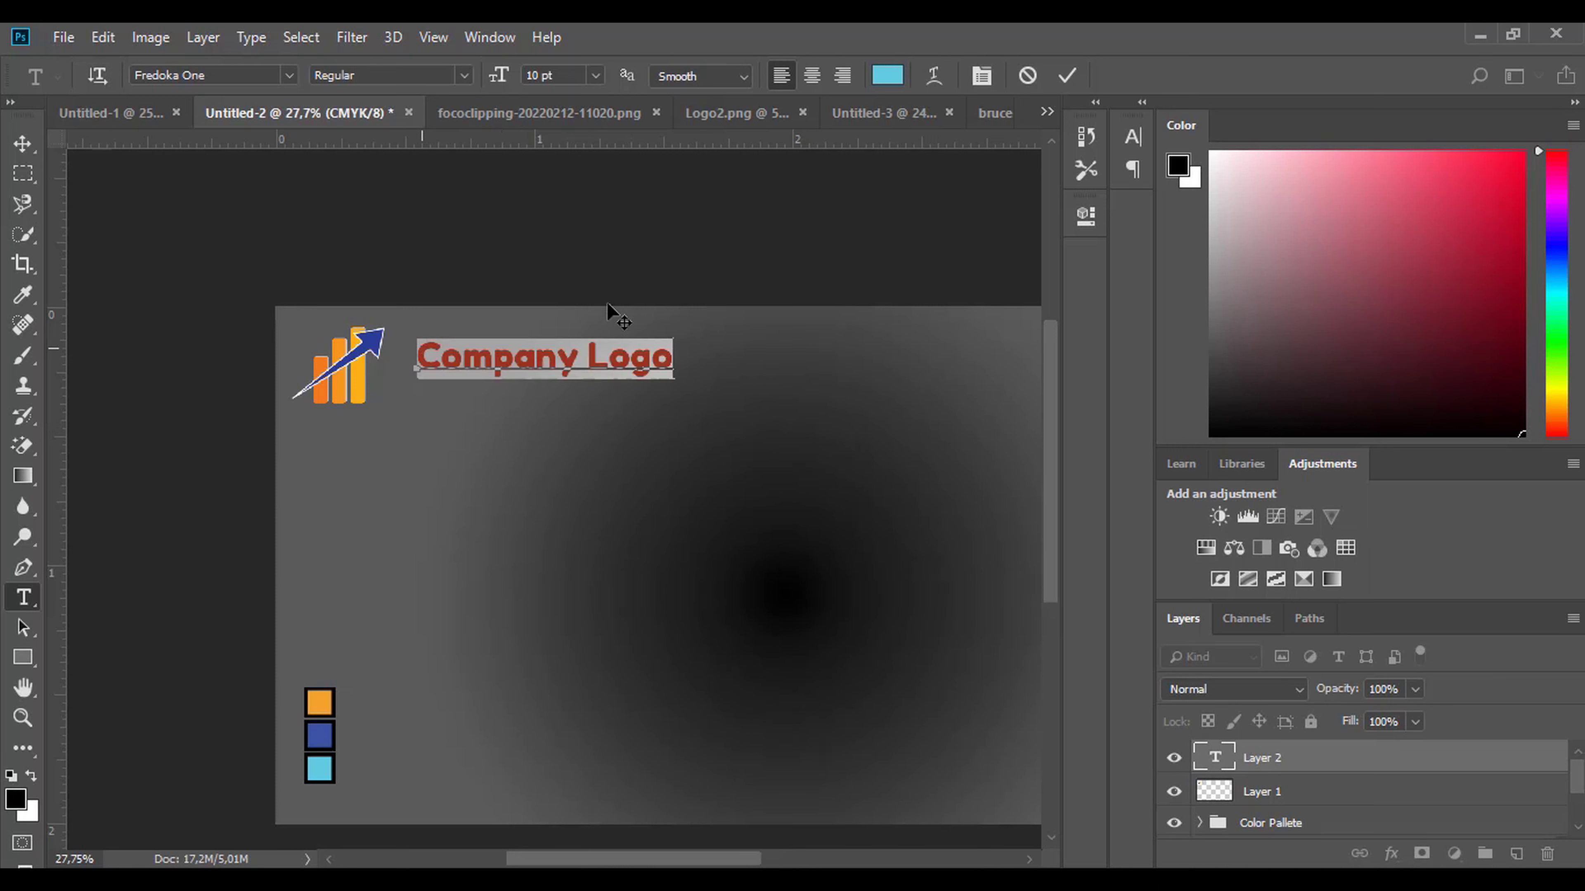
{"action": "left_click", "coordinate": [888, 75]}
{"action": "left_click", "coordinate": [320, 702]}
{"action": "left_click", "coordinate": [1497, 200]}
{"action": "key", "text": "ctrl+Return"}
{"action": "left_click_drag", "start_coordinate": [480, 359], "coordinate": [489, 369]}
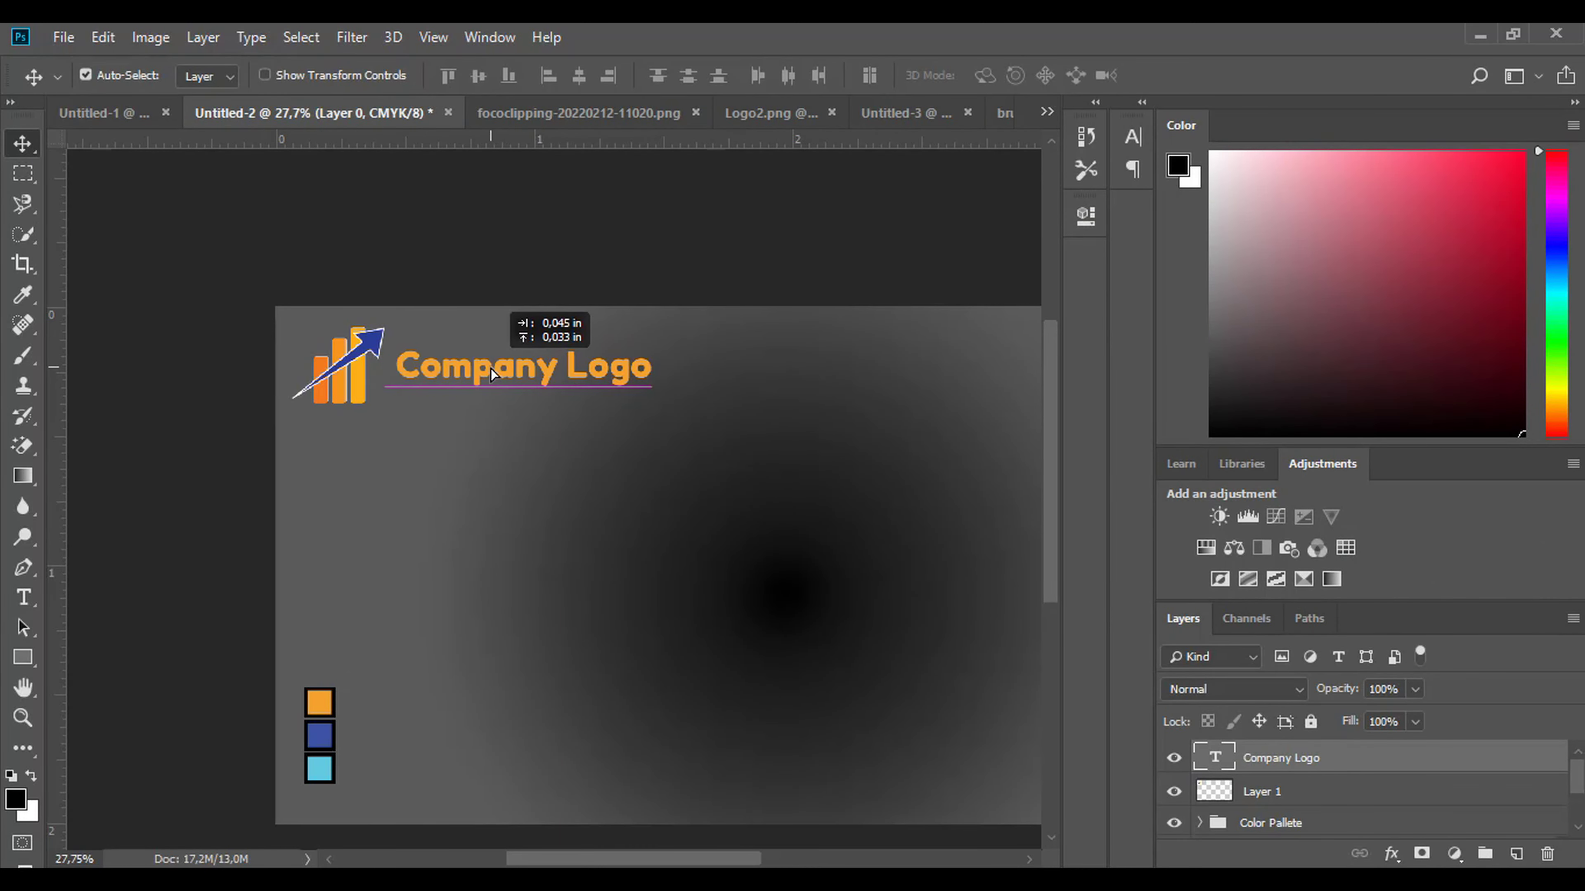
{"action": "scroll", "coordinate": [626, 524], "scroll_direction": "down", "scroll_amount": 3}
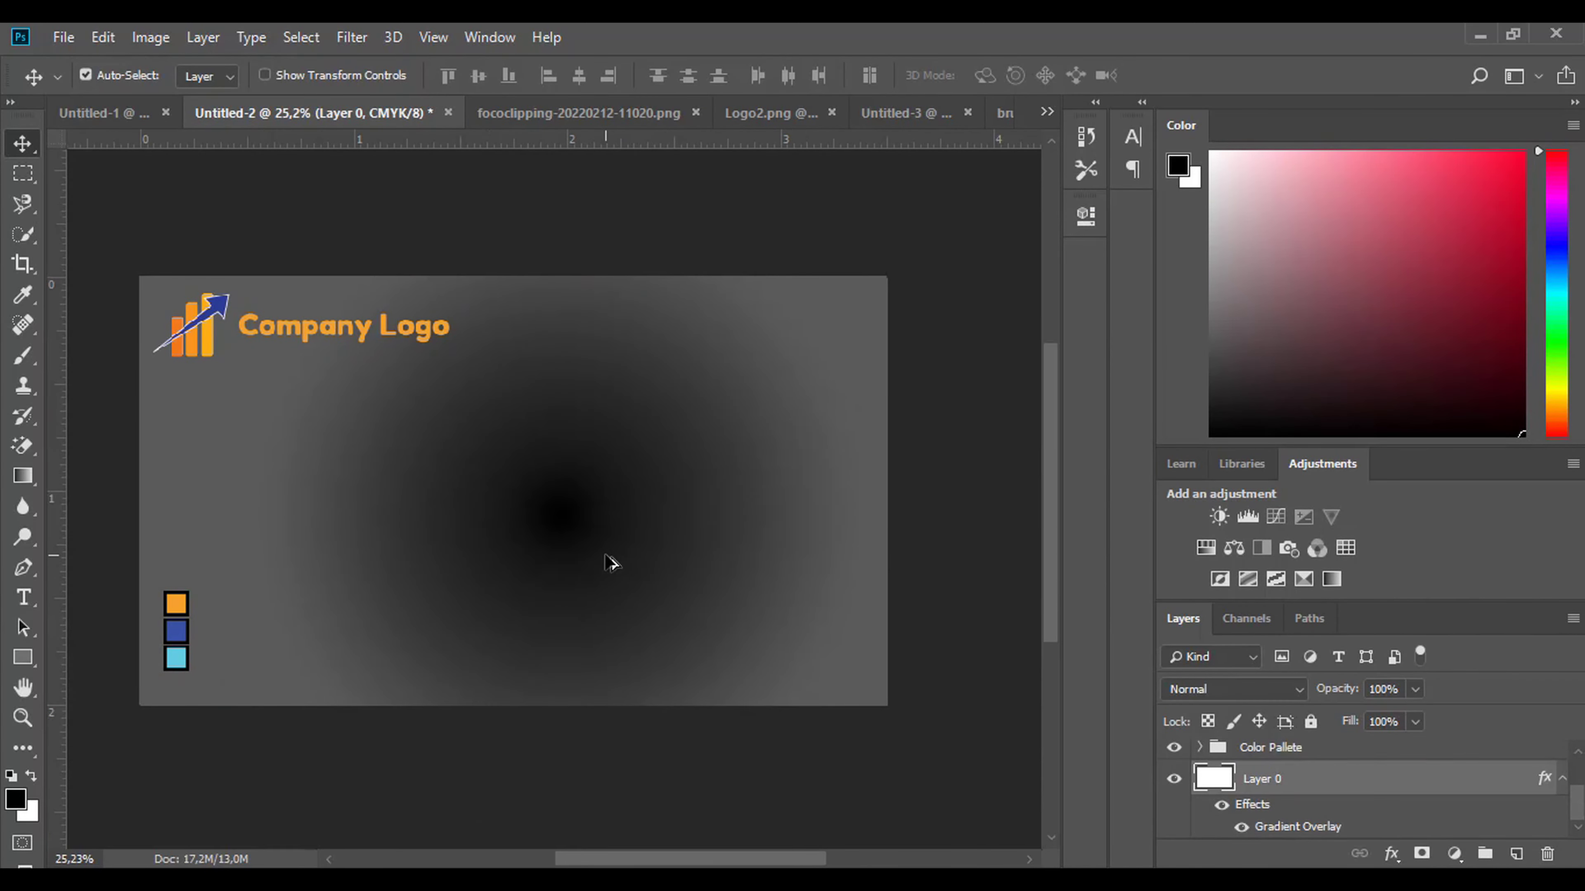
Draw a four-point slanted panel shape across the banner's right side with the Pen tool.
{"action": "left_click", "coordinate": [23, 568]}
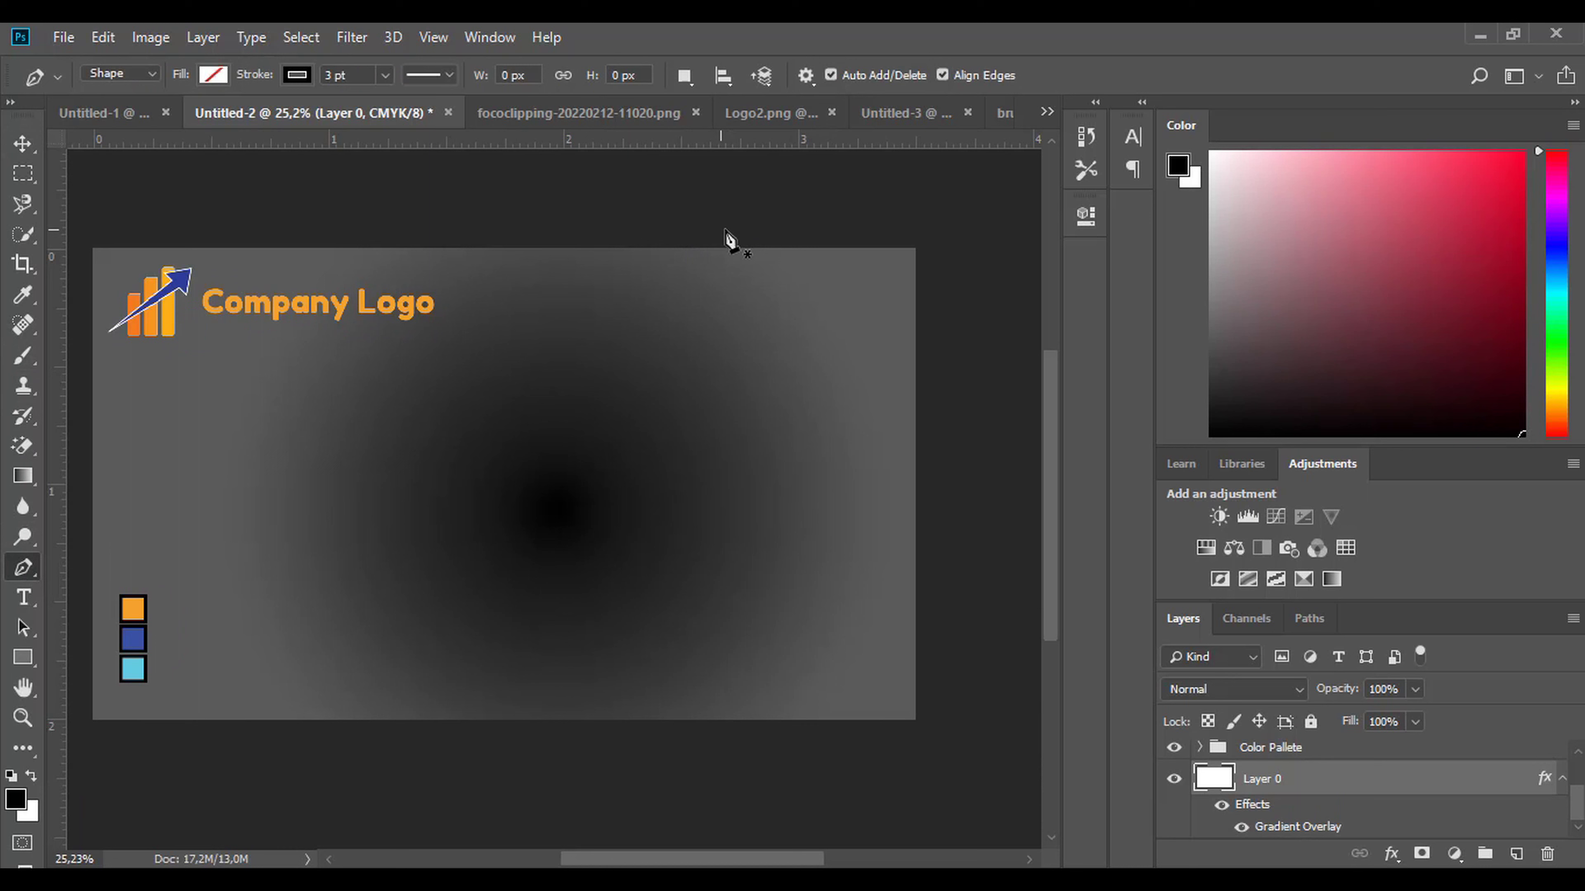
{"action": "left_click", "coordinate": [761, 220]}
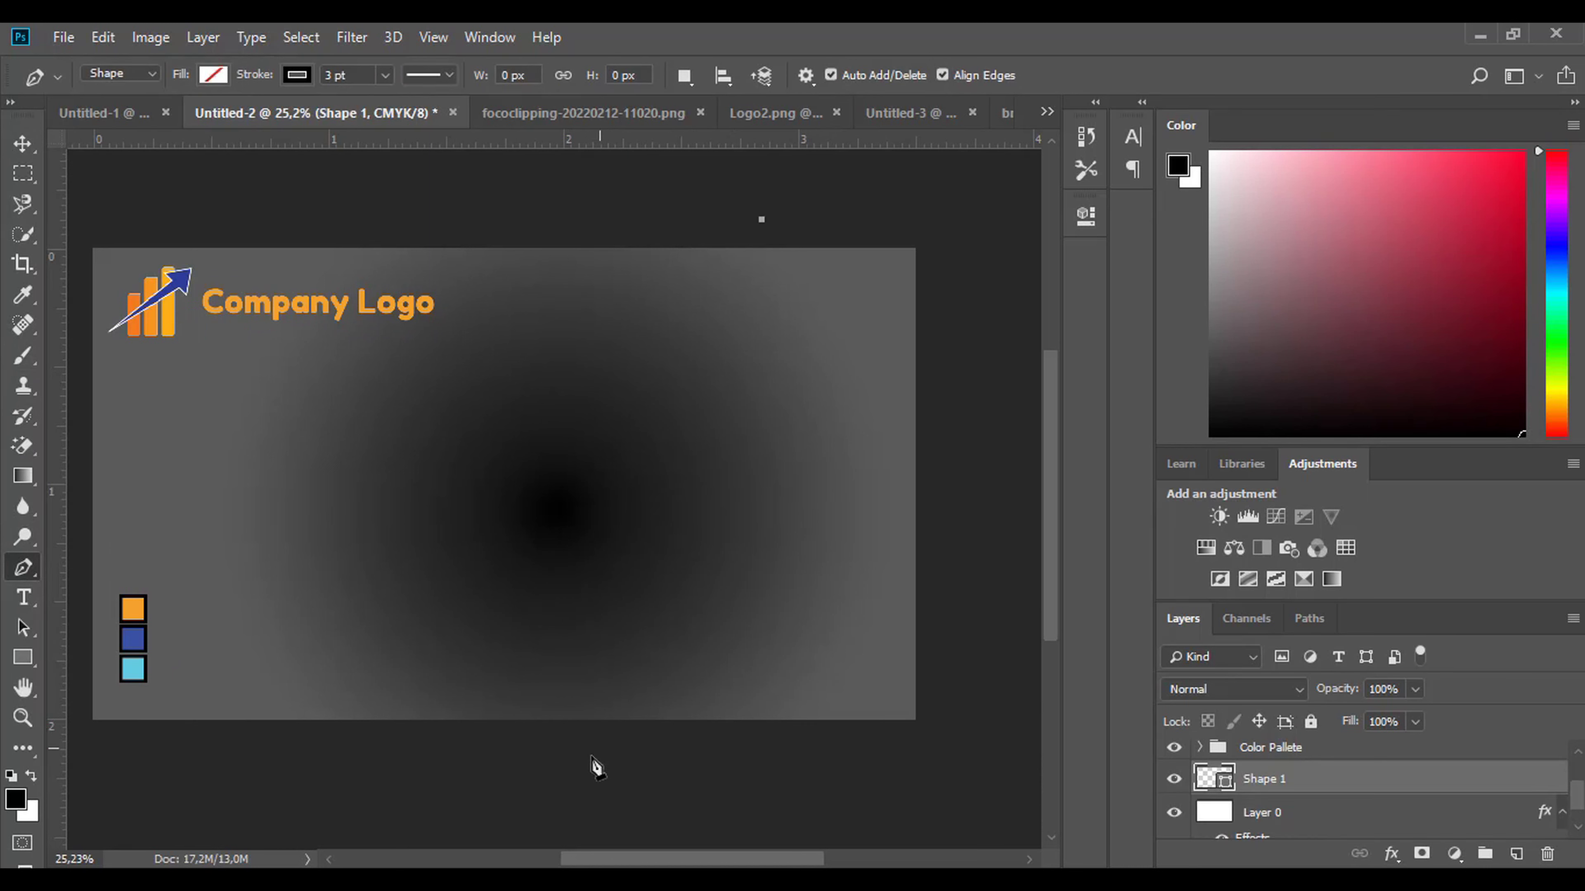
{"action": "left_click", "coordinate": [589, 758]}
{"action": "left_click", "coordinate": [998, 753]}
{"action": "left_click", "coordinate": [946, 220]}
{"action": "left_click", "coordinate": [762, 221]}
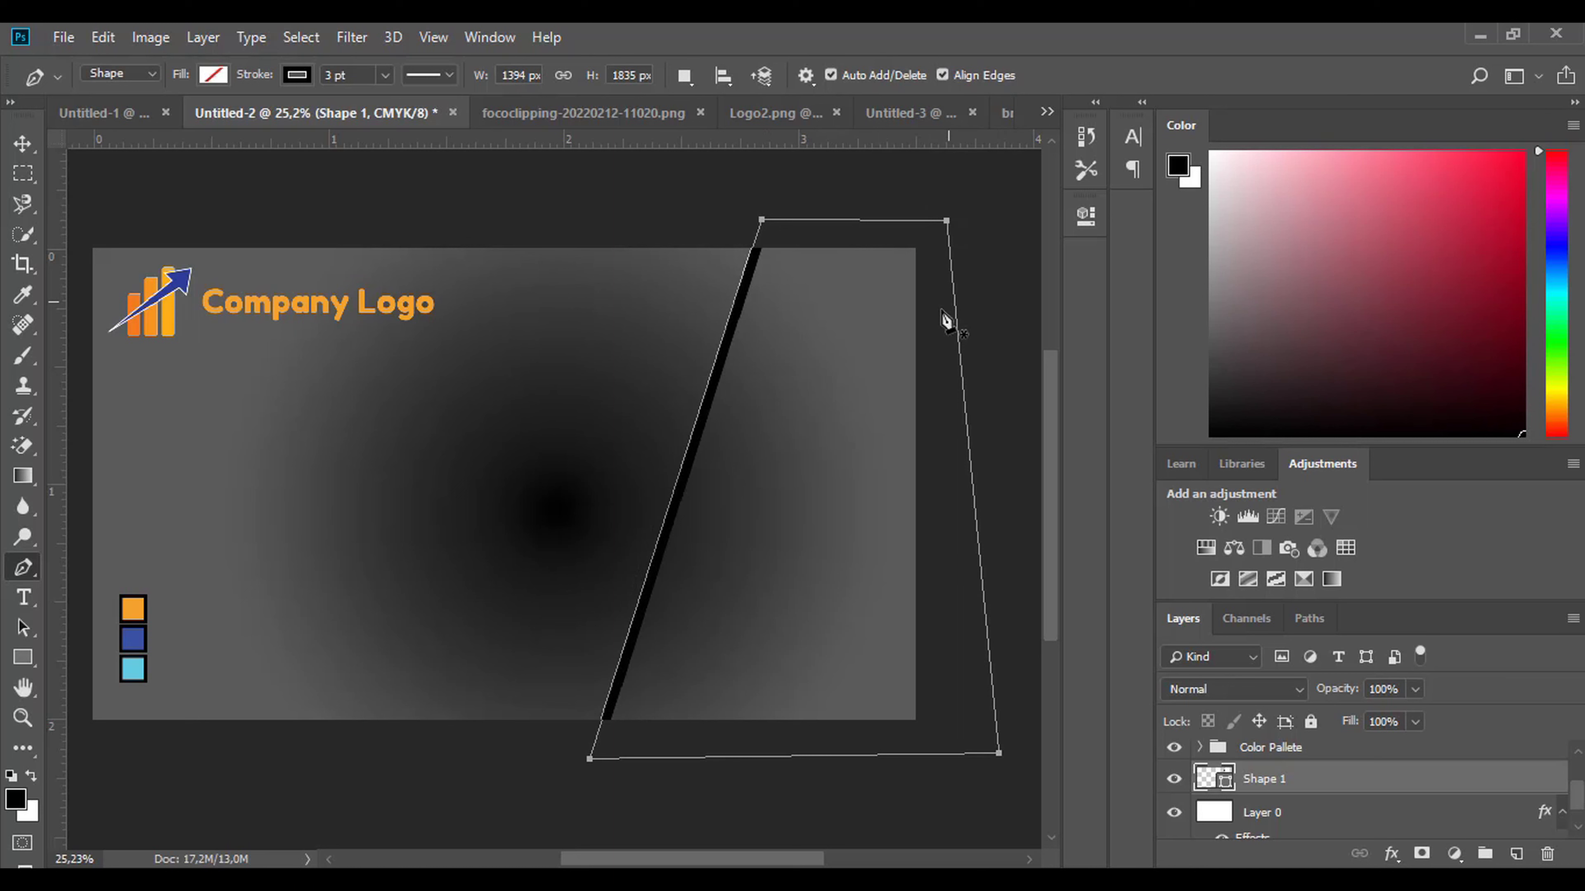
{"action": "left_click", "coordinate": [25, 150]}
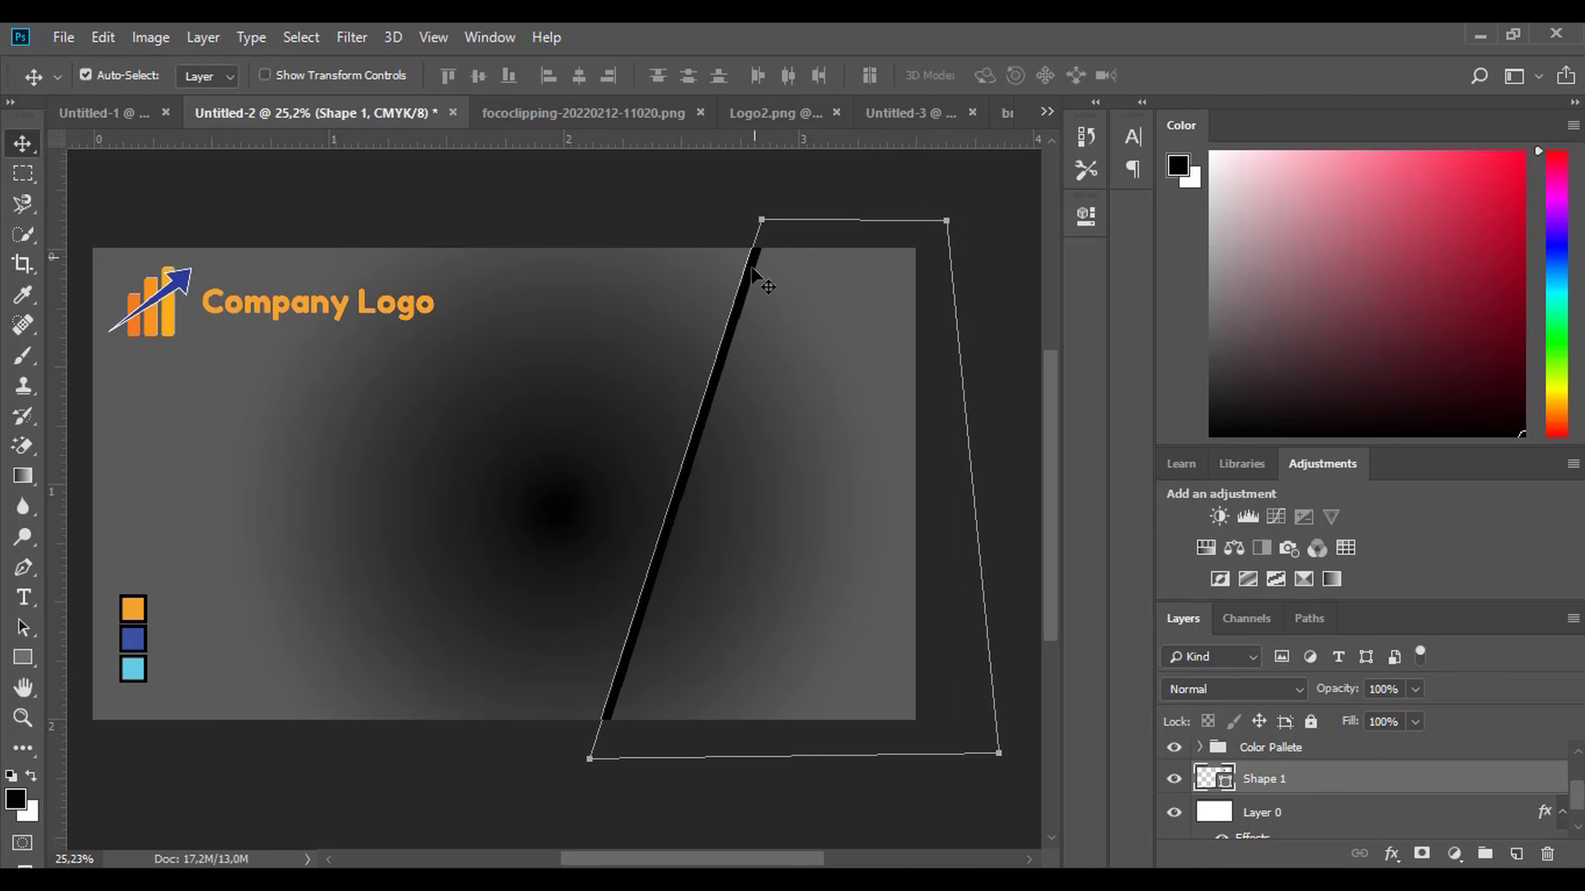
{"action": "left_click_drag", "start_coordinate": [752, 268], "coordinate": [758, 267]}
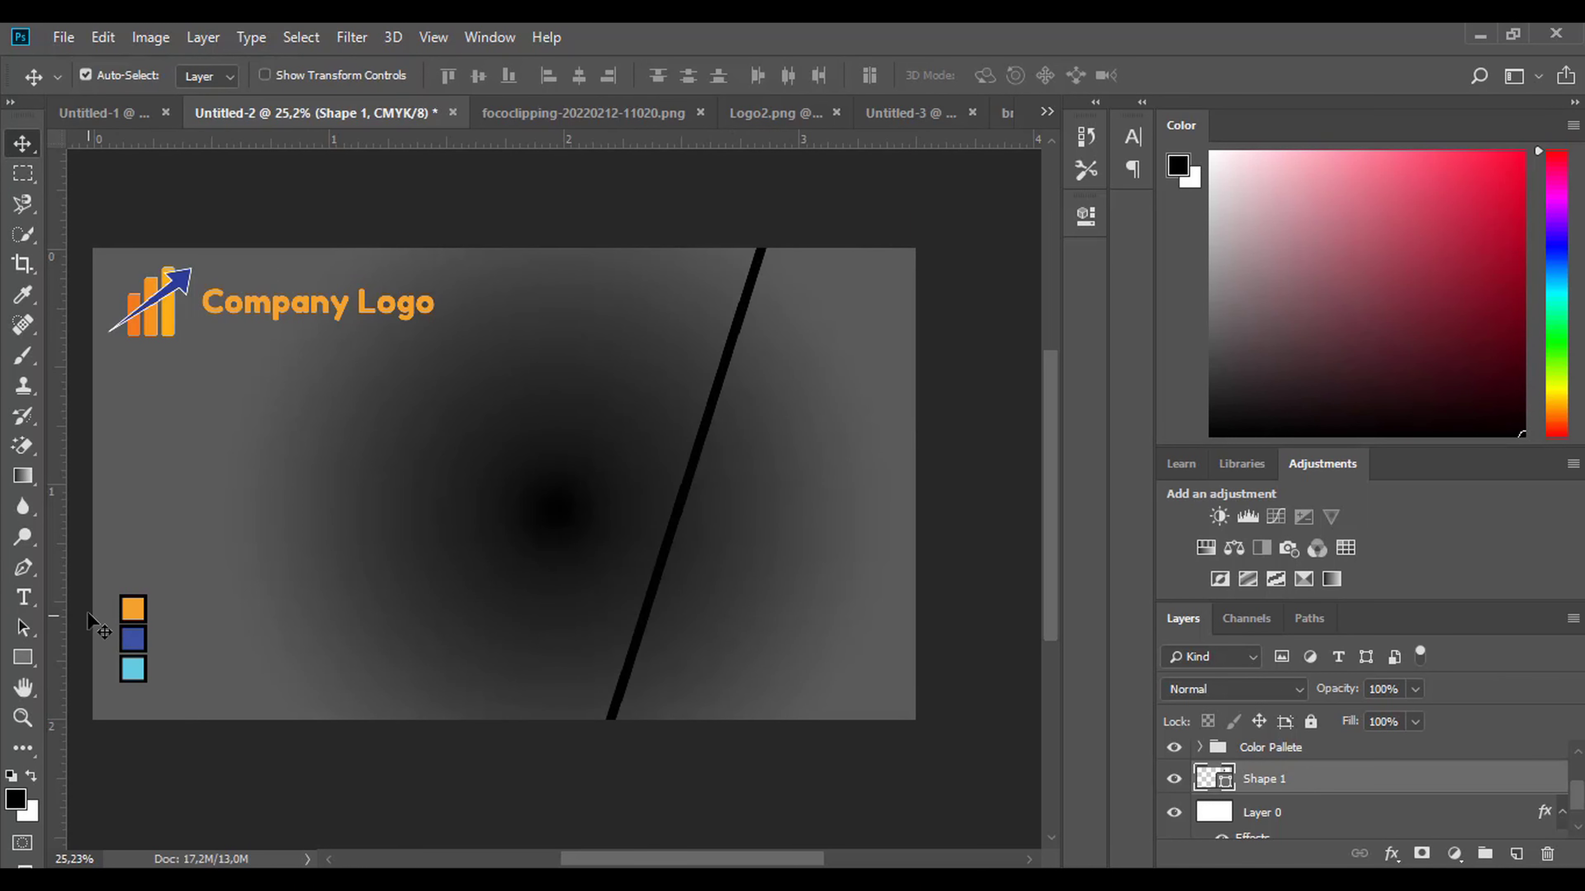
Fill the panel shape white and close fococlipping-20220212-11020.png.
{"action": "left_click", "coordinate": [23, 627]}
{"action": "left_click", "coordinate": [736, 368]}
{"action": "left_click", "coordinate": [305, 74]}
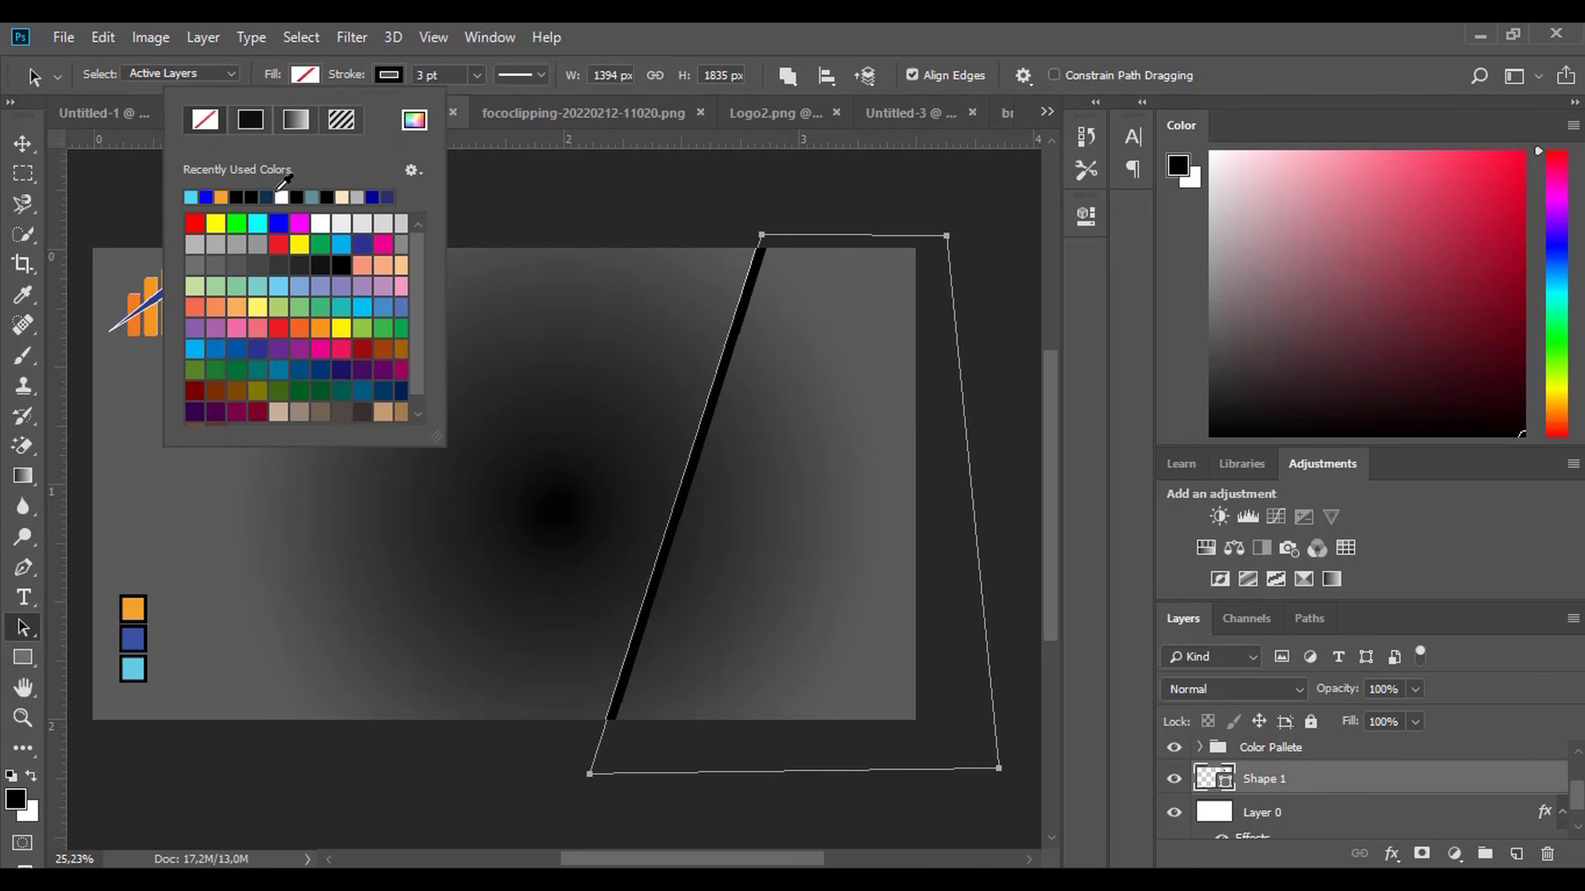
{"action": "left_click", "coordinate": [282, 198]}
{"action": "left_click", "coordinate": [540, 211]}
{"action": "left_click_drag", "start_coordinate": [1001, 557], "coordinate": [881, 585]}
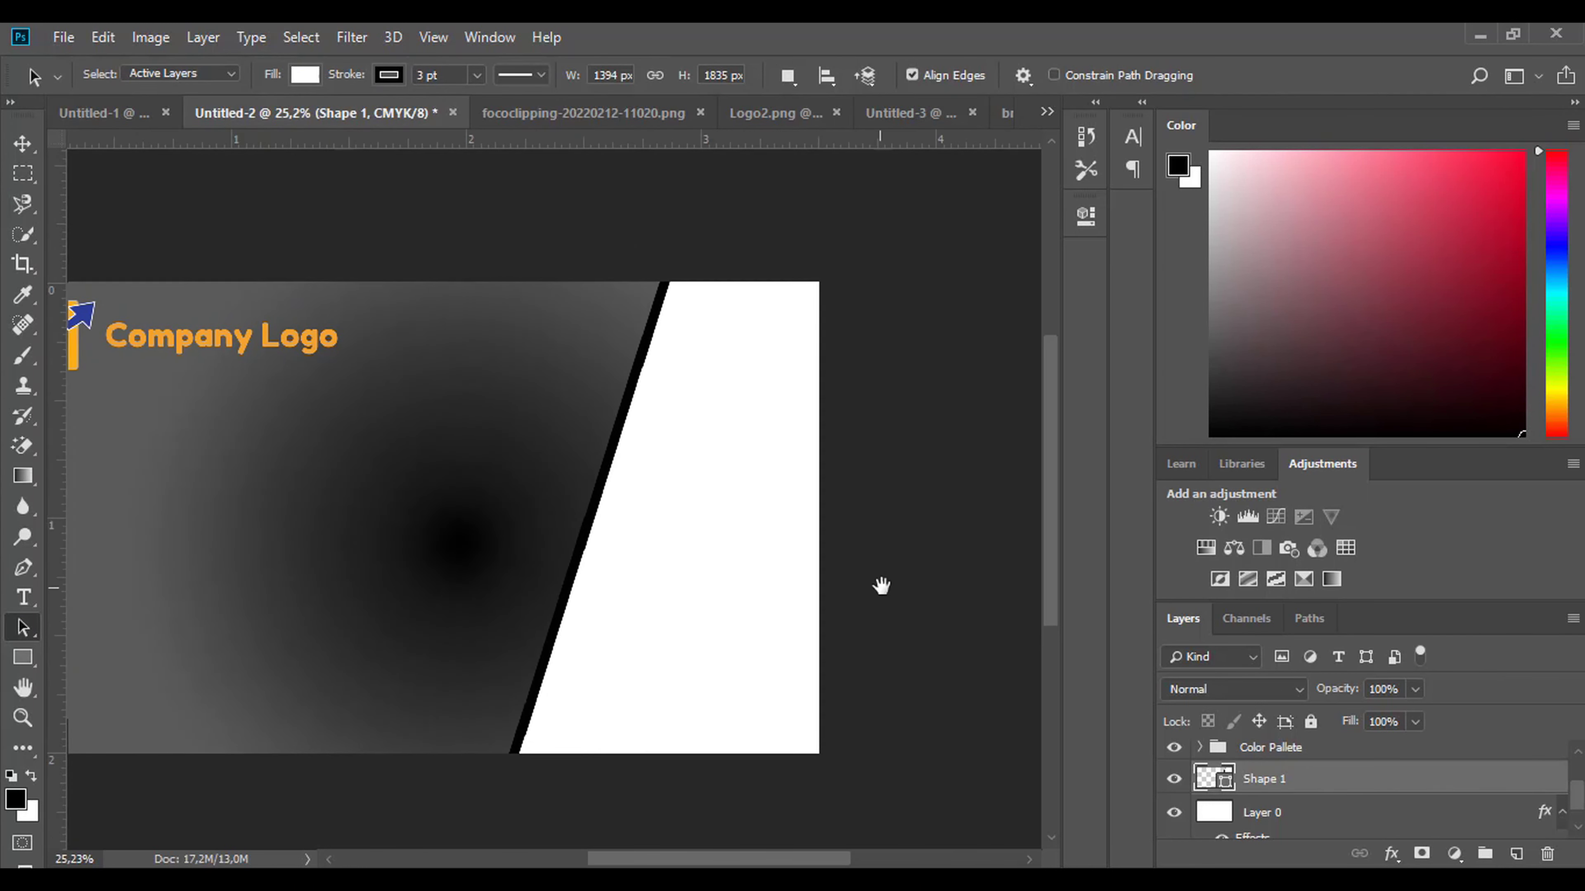
{"action": "left_click", "coordinate": [700, 113]}
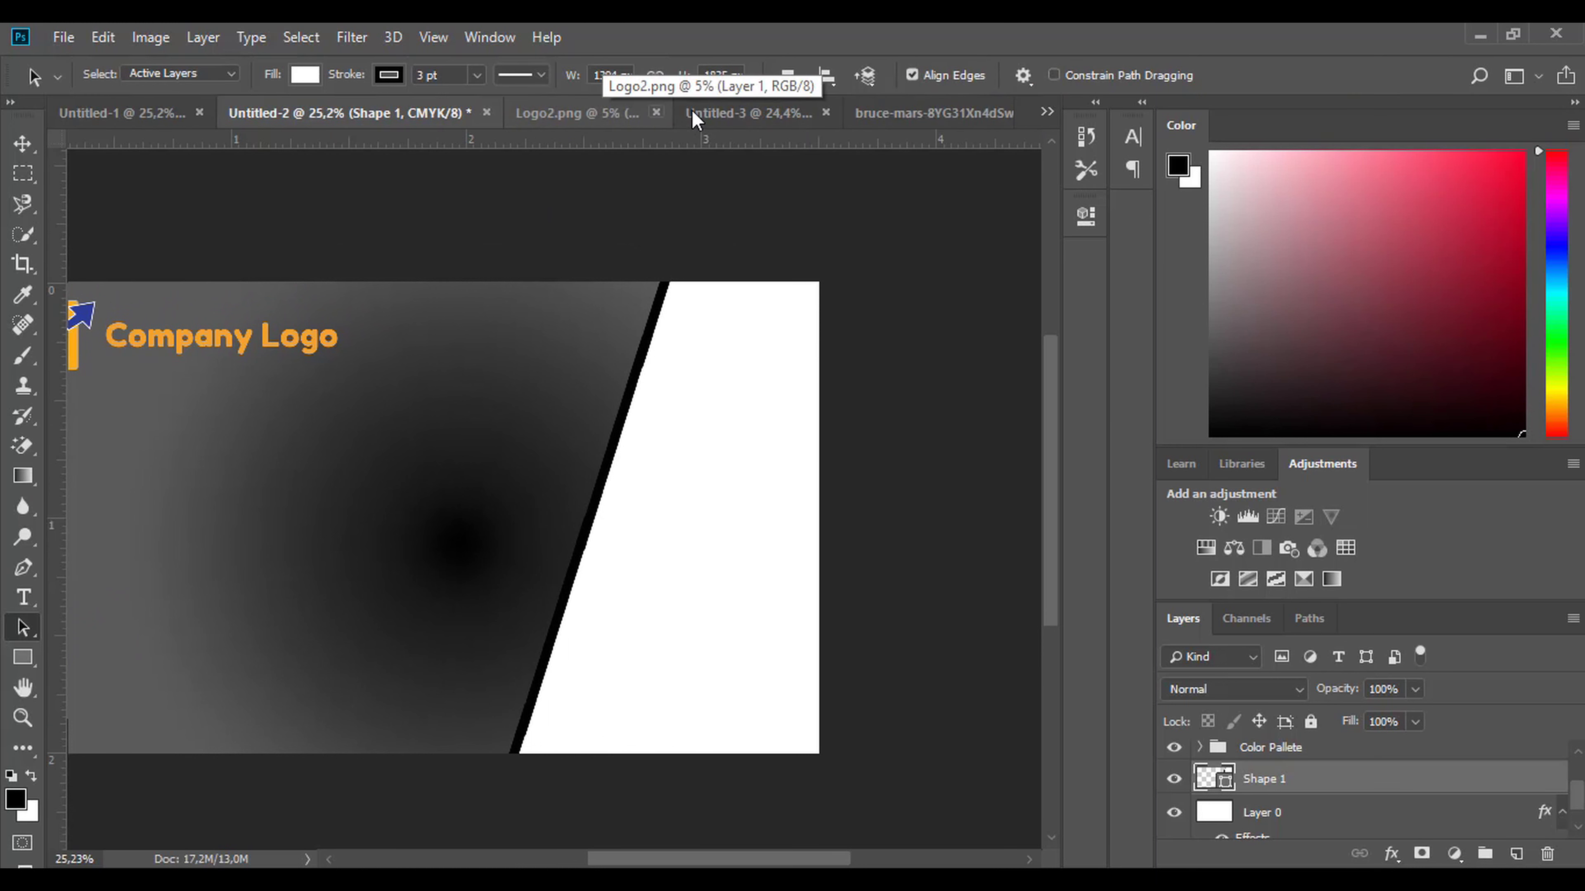
Close Logo2.png and drag the man-on-the-phone photo into the banner as a new layer.
{"action": "left_click", "coordinate": [656, 113]}
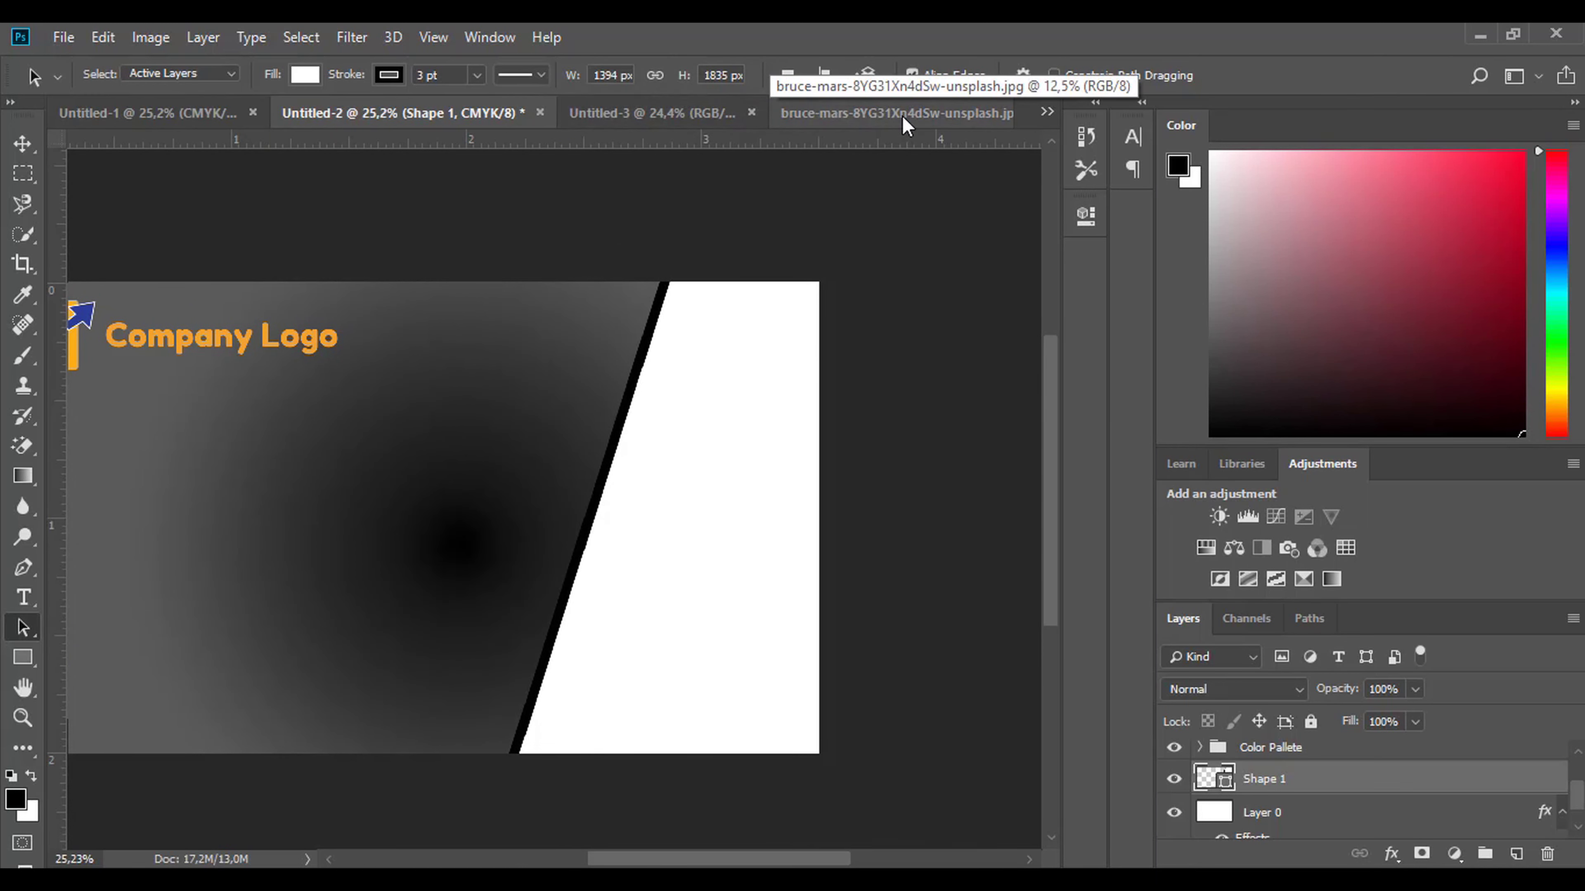
{"action": "left_click", "coordinate": [959, 116]}
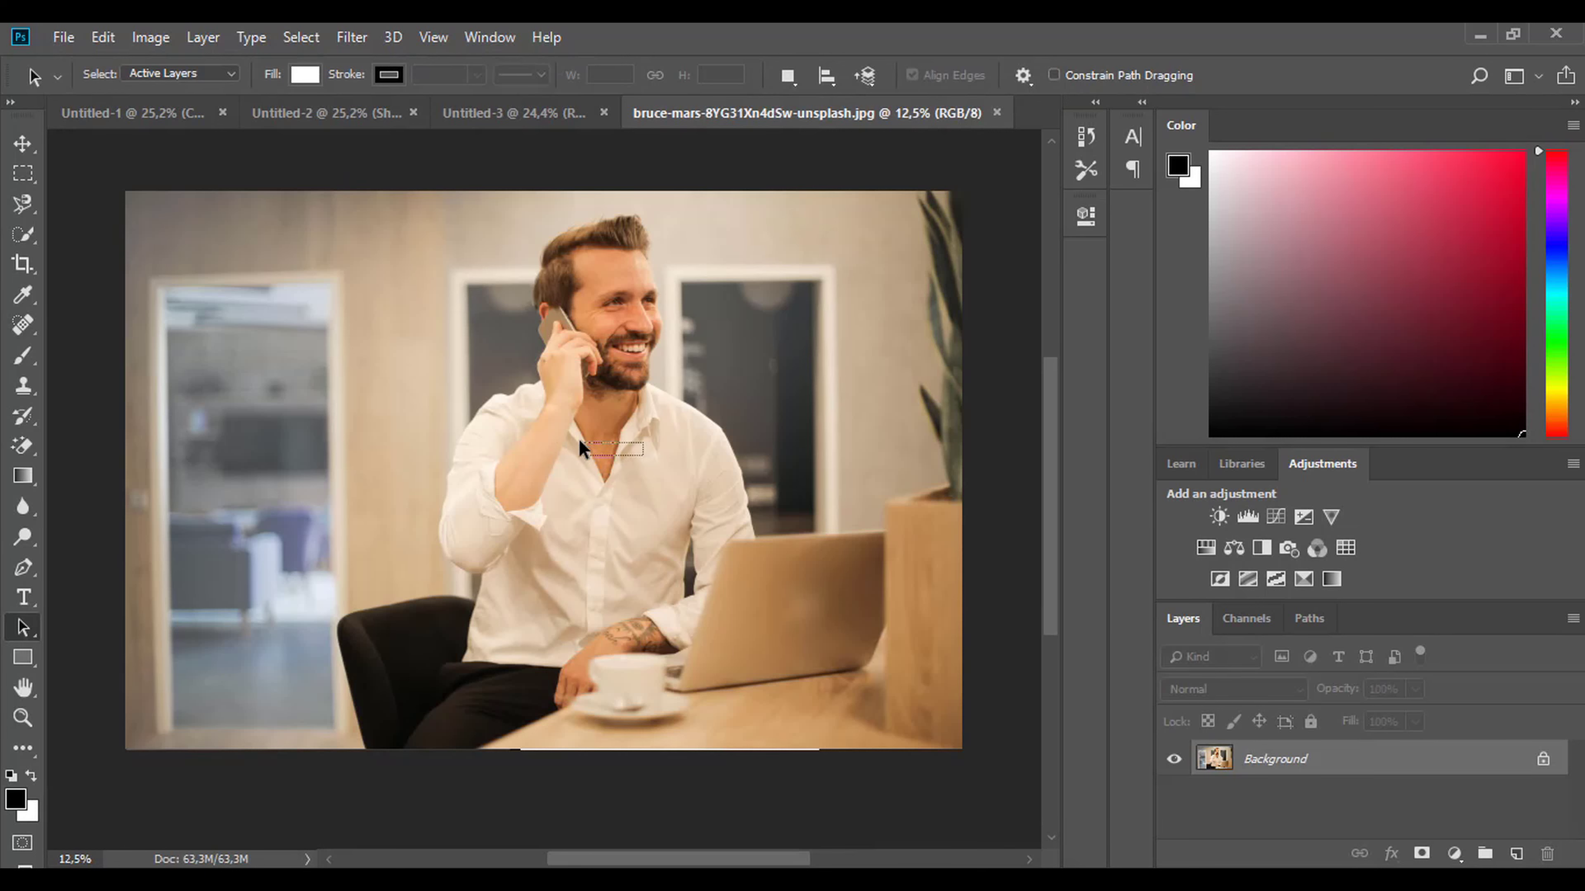
{"action": "left_click", "coordinate": [22, 144]}
{"action": "left_click_drag", "start_coordinate": [405, 340], "coordinate": [834, 474]}
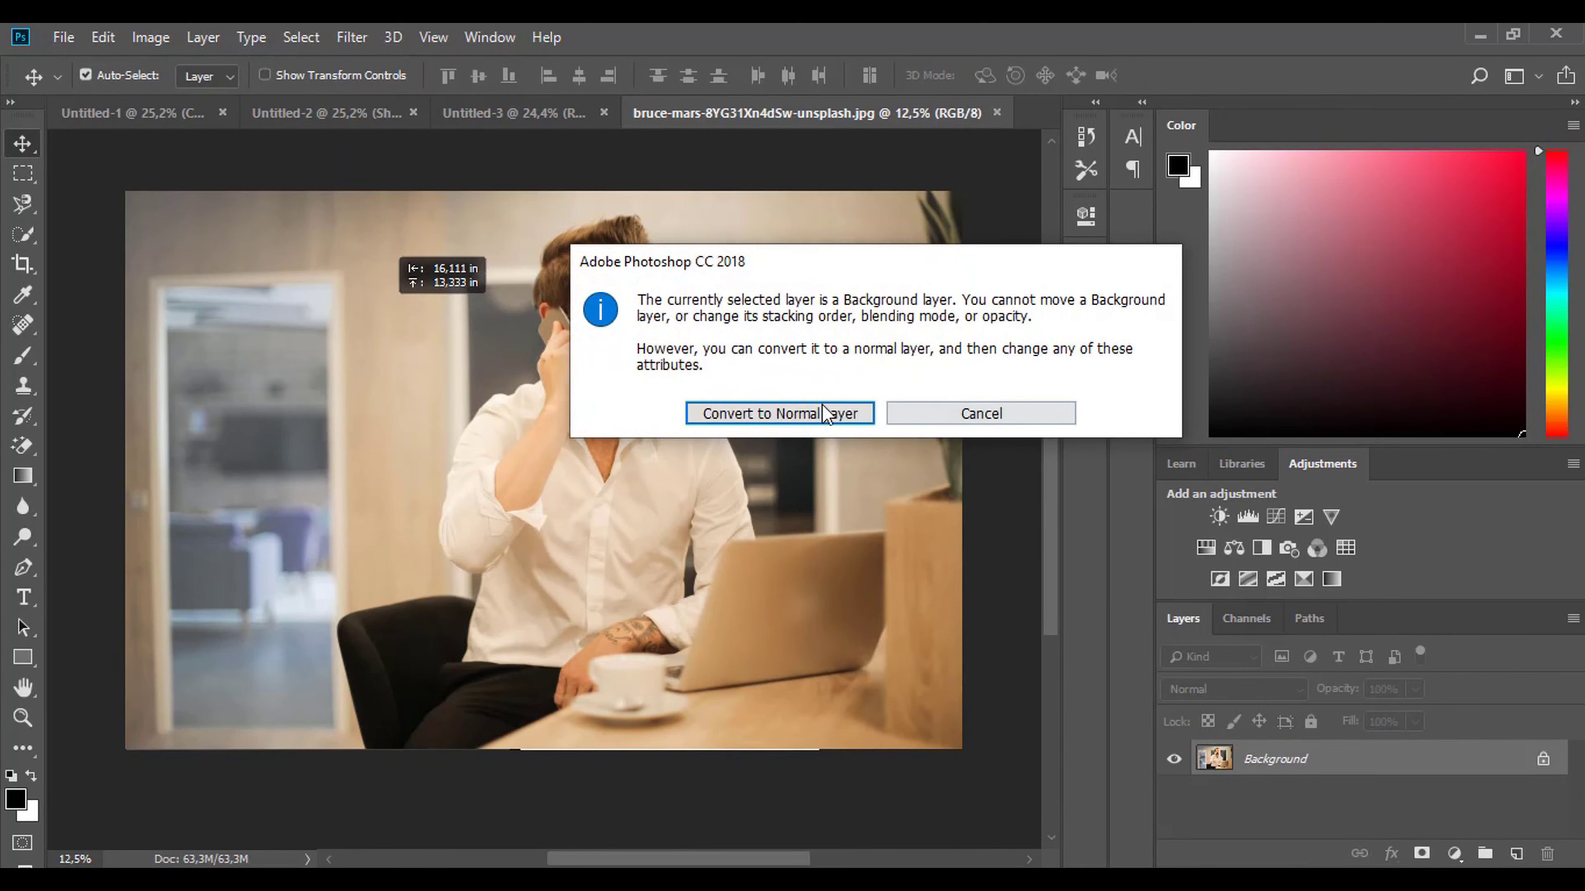
{"action": "left_click", "coordinate": [809, 413]}
{"action": "left_click_drag", "start_coordinate": [810, 419], "coordinate": [365, 122]}
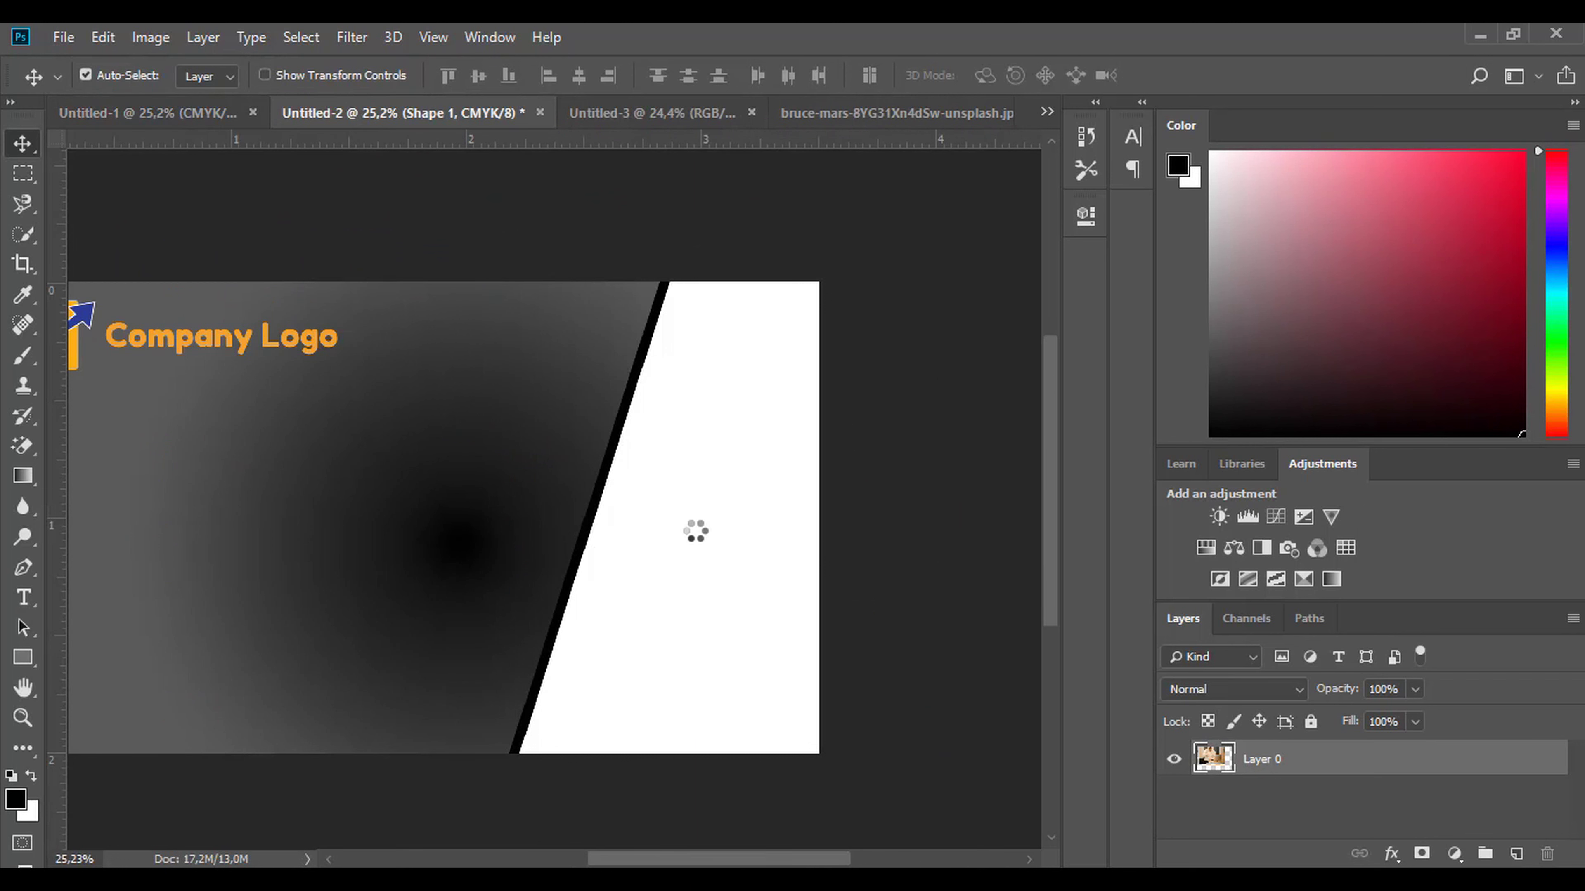
{"action": "left_click_drag", "start_coordinate": [364, 122], "coordinate": [697, 537]}
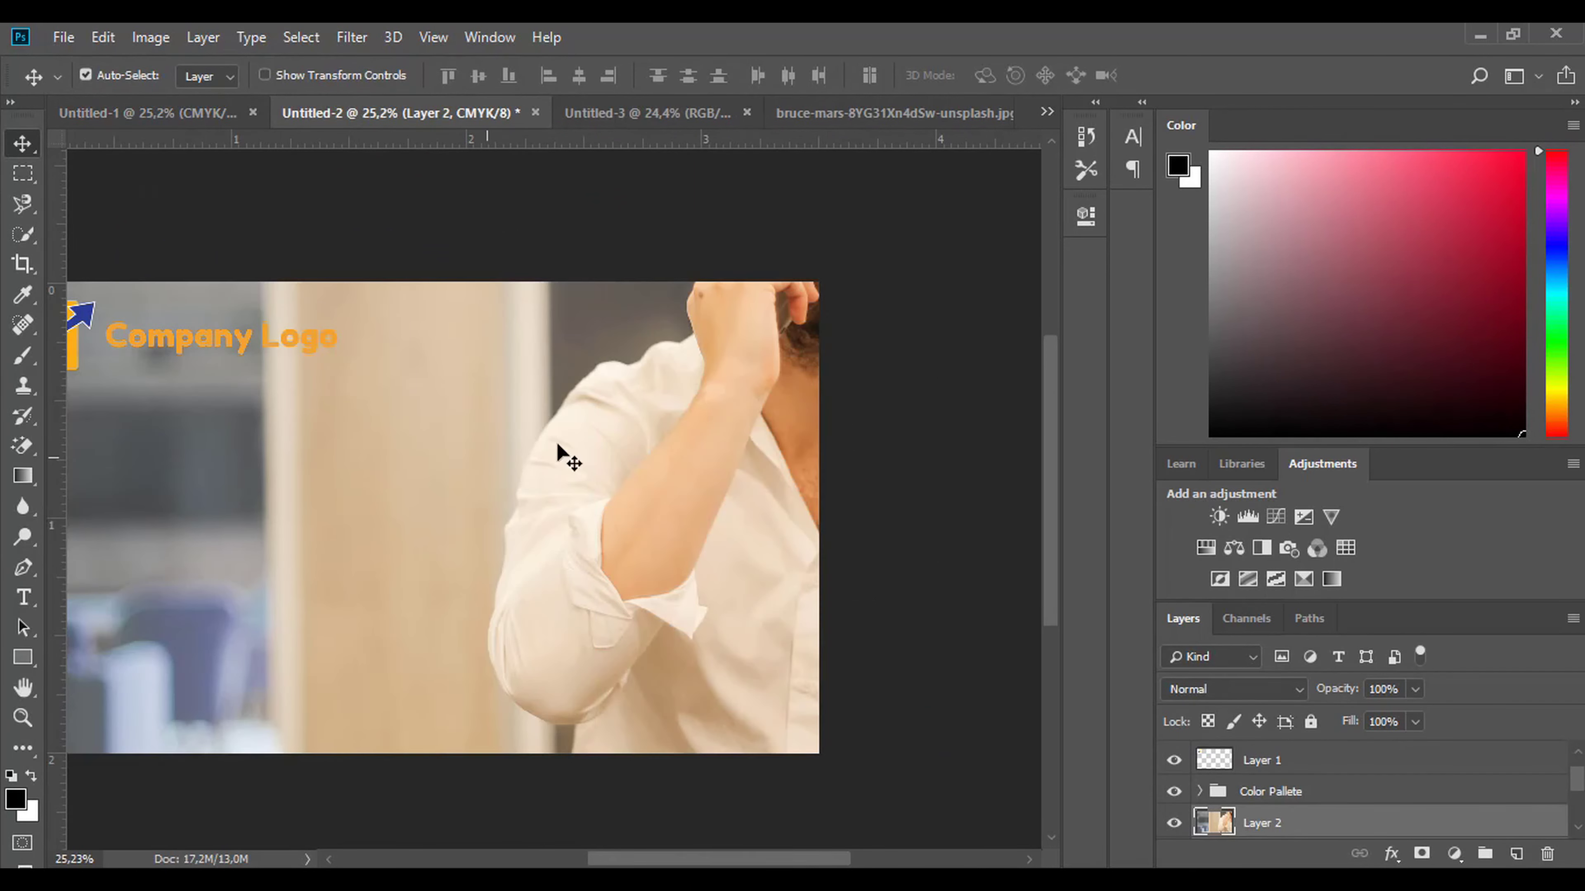
Scale the photo to about 44% and position it over the banner's right side.
{"action": "scroll", "coordinate": [212, 318], "scroll_direction": "down", "scroll_amount": 2}
{"action": "scroll", "coordinate": [479, 415], "scroll_direction": "down", "scroll_amount": 2}
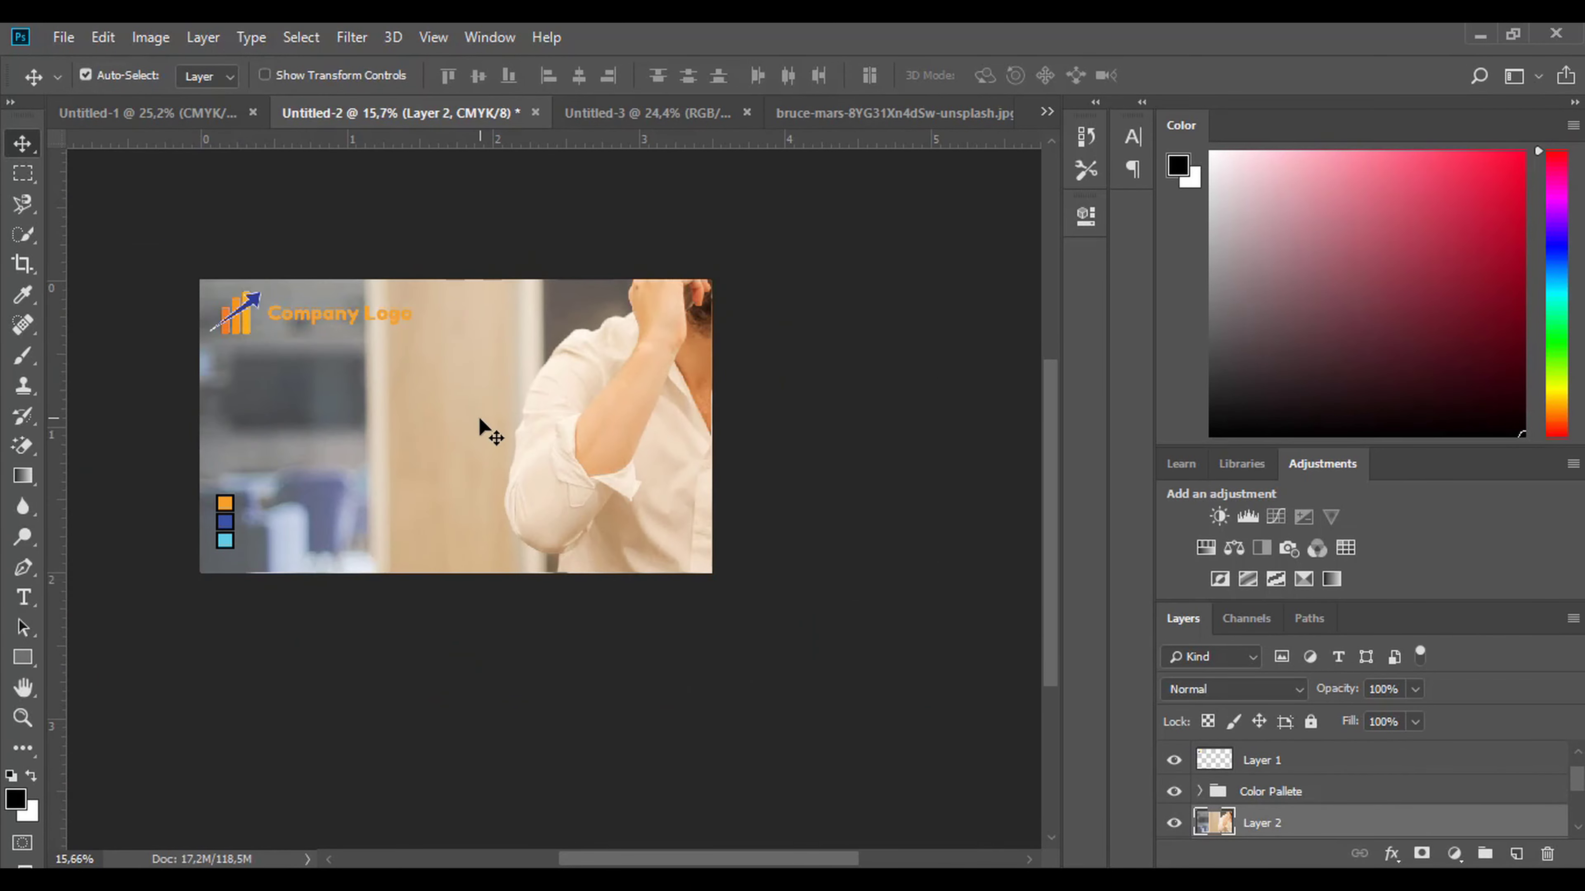
{"action": "key", "text": "ctrl+t"}
{"action": "scroll", "coordinate": [426, 436], "scroll_direction": "down", "scroll_amount": 2}
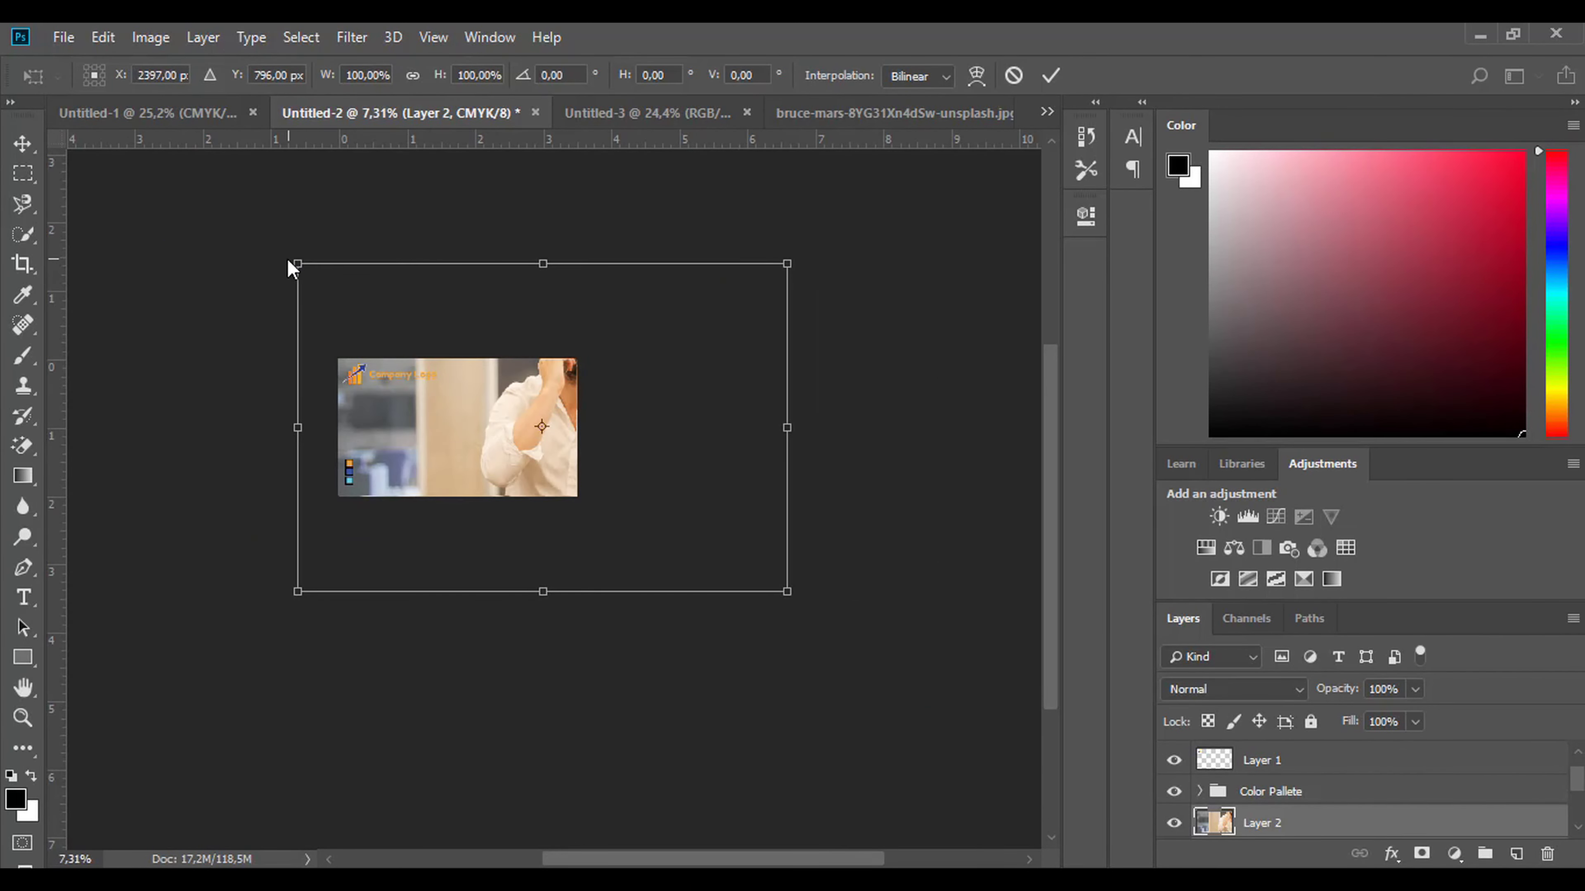
{"action": "key", "text": "Return"}
{"action": "key", "text": "ctrl+t"}
{"action": "left_click_drag", "start_coordinate": [298, 262], "coordinate": [491, 392]}
{"action": "left_click_drag", "start_coordinate": [786, 591], "coordinate": [647, 498]}
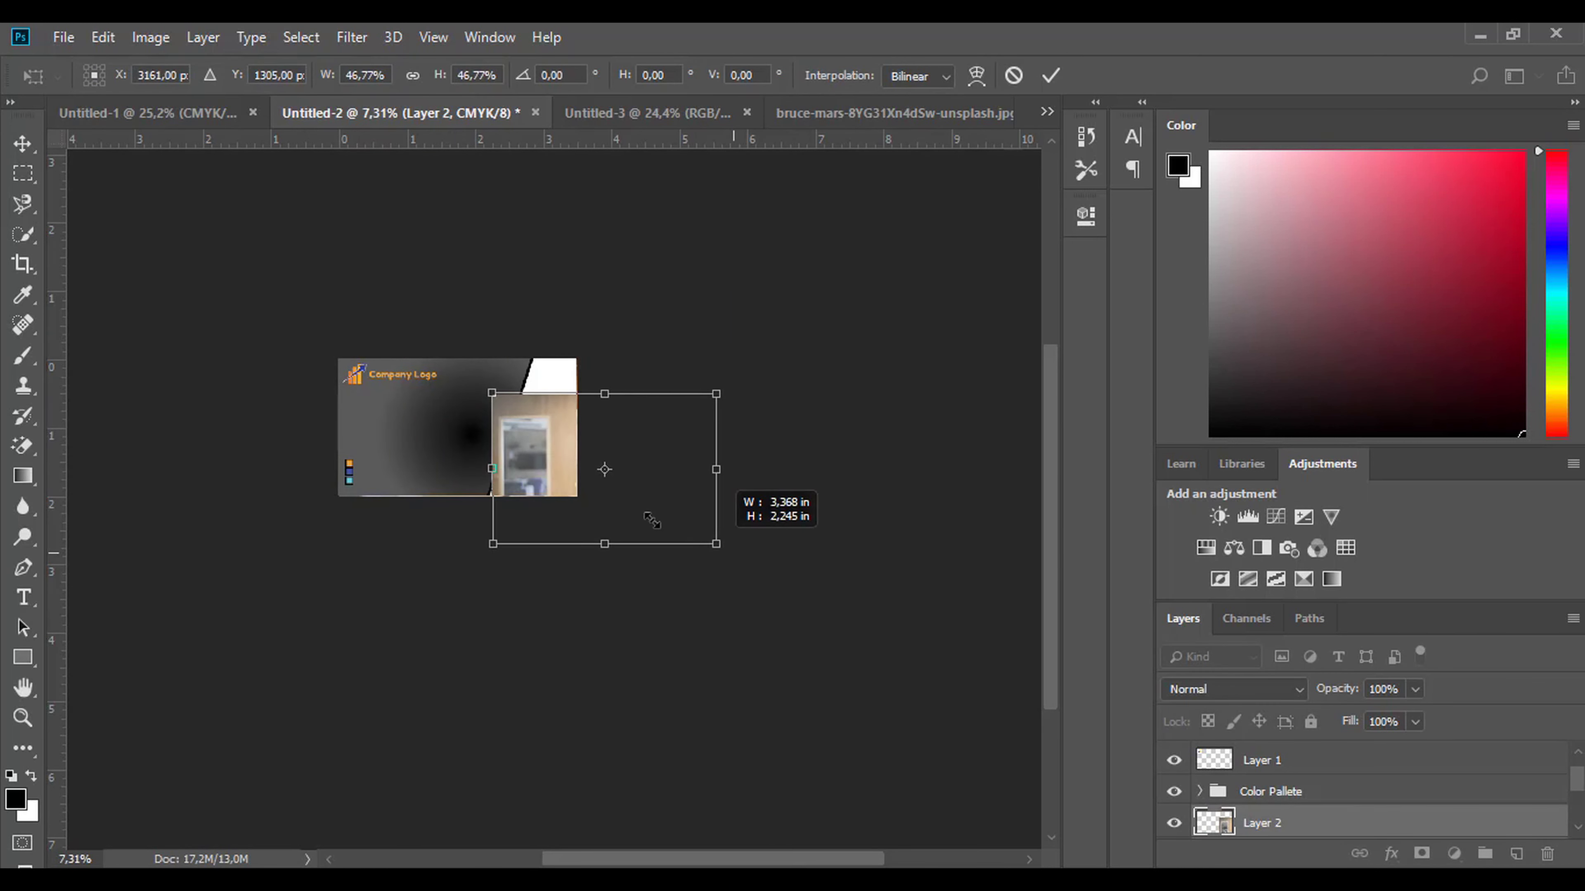
{"action": "left_click_drag", "start_coordinate": [571, 465], "coordinate": [536, 427]}
{"action": "mouse_move", "coordinate": [613, 460]}
{"action": "left_mouse_down"}
{"action": "mouse_move", "coordinate": [675, 499]}
{"action": "mouse_move", "coordinate": [615, 479]}
{"action": "left_mouse_up"}
{"action": "scroll", "coordinate": [580, 474], "scroll_direction": "up", "scroll_amount": 3}
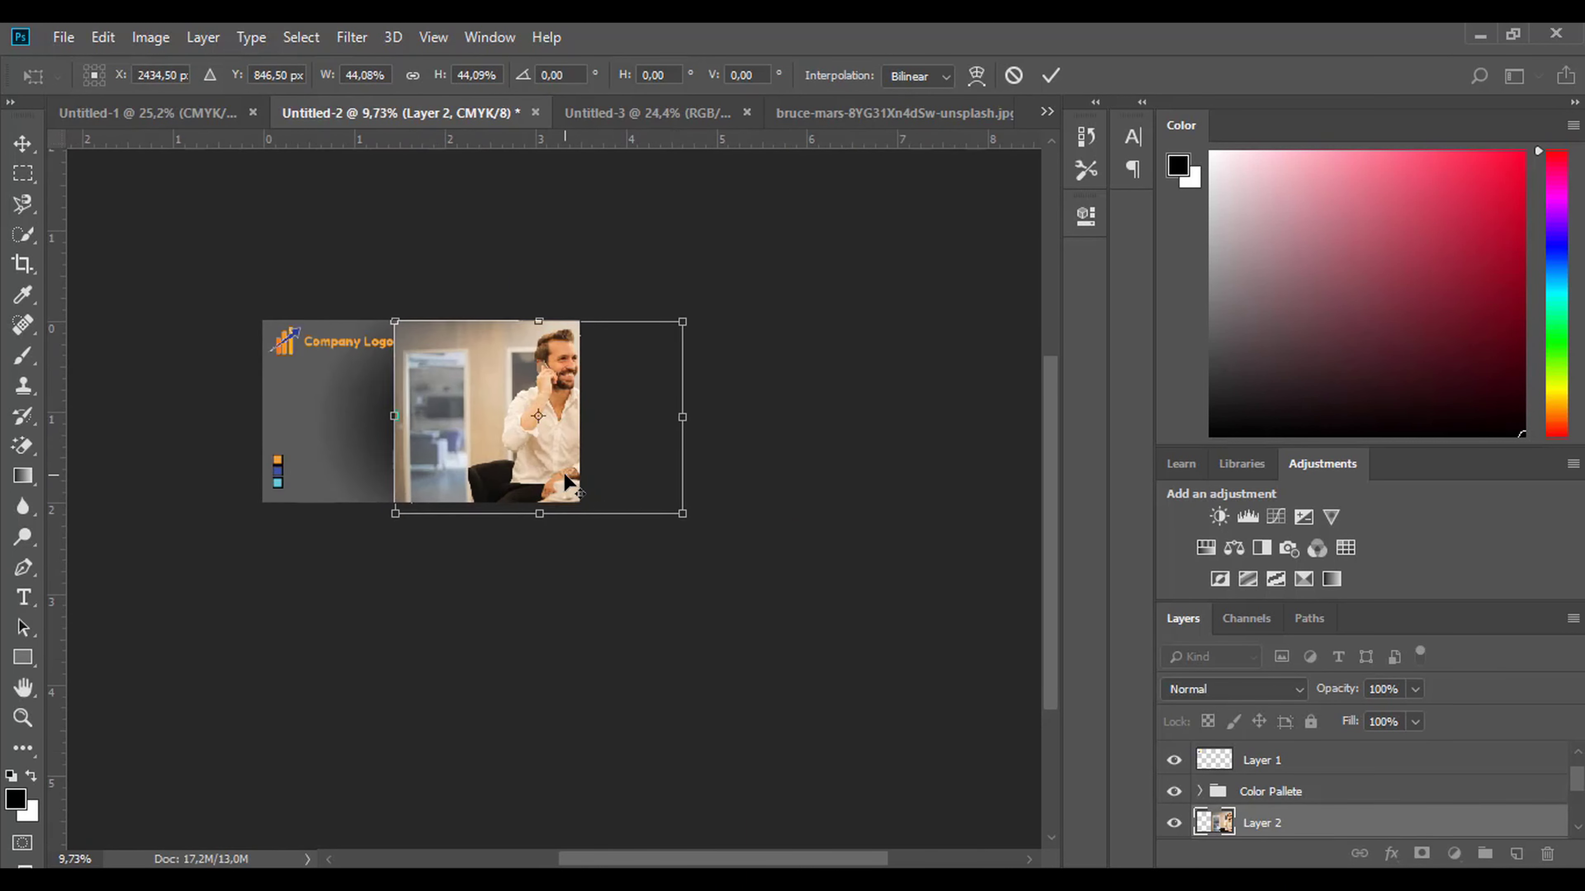
{"action": "key", "text": "alt+space"}
{"action": "key", "text": "Escape"}
Commit the photo resize and move Layer 1 below the Color Pallete group, undoing an accidental clip.
{"action": "key", "text": "v"}
{"action": "left_click", "coordinate": [693, 358]}
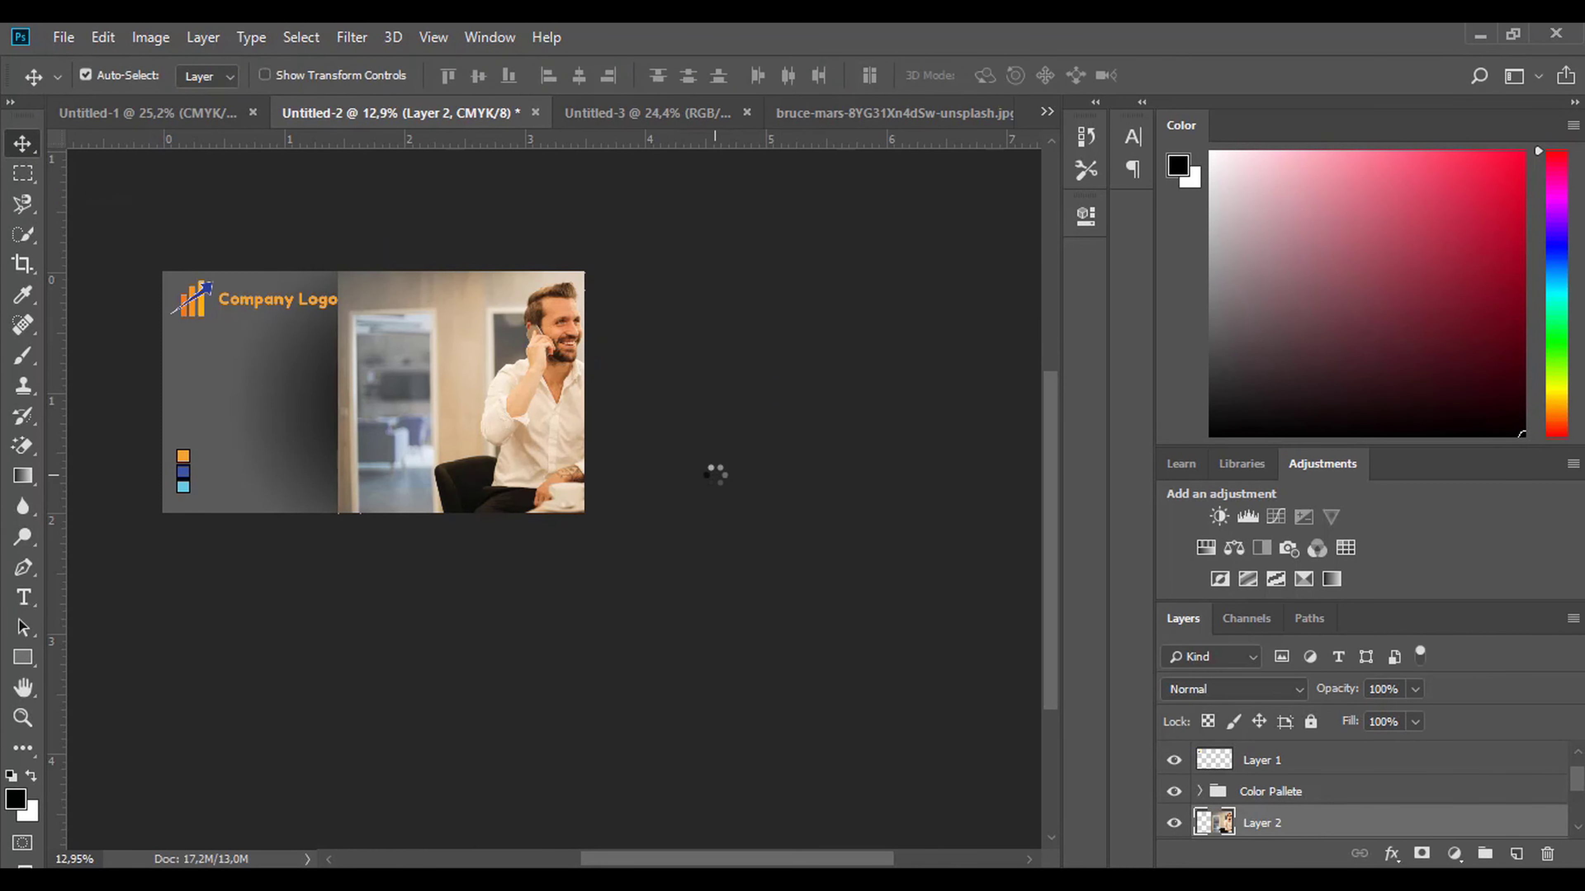
{"action": "left_click", "coordinate": [1275, 763]}
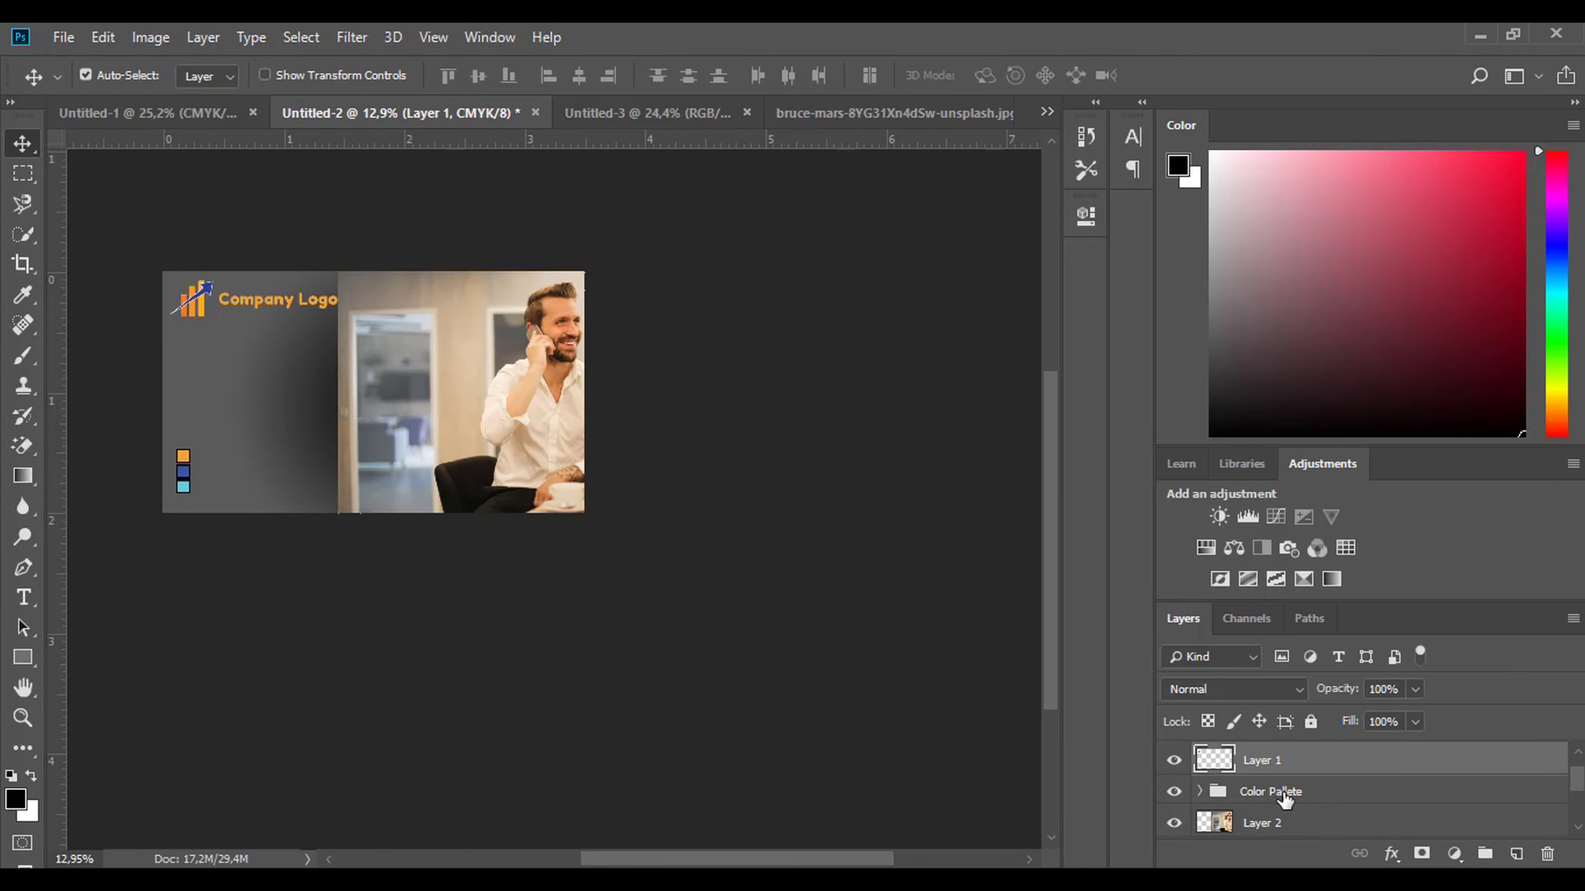
{"action": "left_click_drag", "start_coordinate": [1284, 799], "coordinate": [1278, 806]}
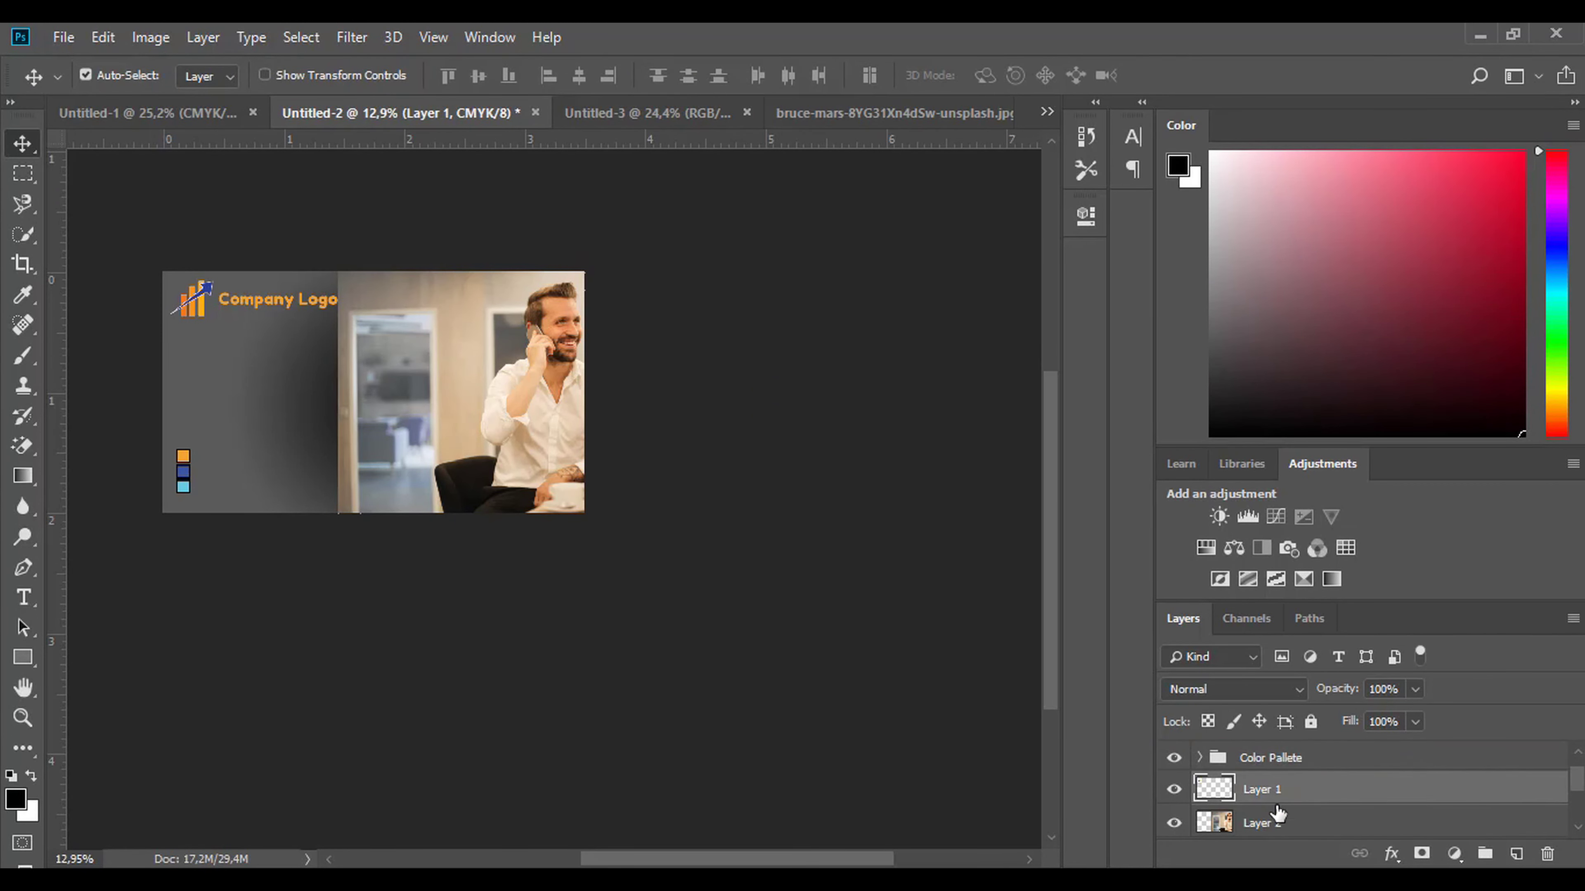
{"action": "right_click", "coordinate": [1277, 811]}
{"action": "left_click", "coordinate": [1412, 429]}
{"action": "key", "text": "ctrl+z"}
Clip the photo layer Layer 2 to the white panel below it.
{"action": "left_click", "coordinate": [1279, 818]}
{"action": "right_click", "coordinate": [1288, 805]}
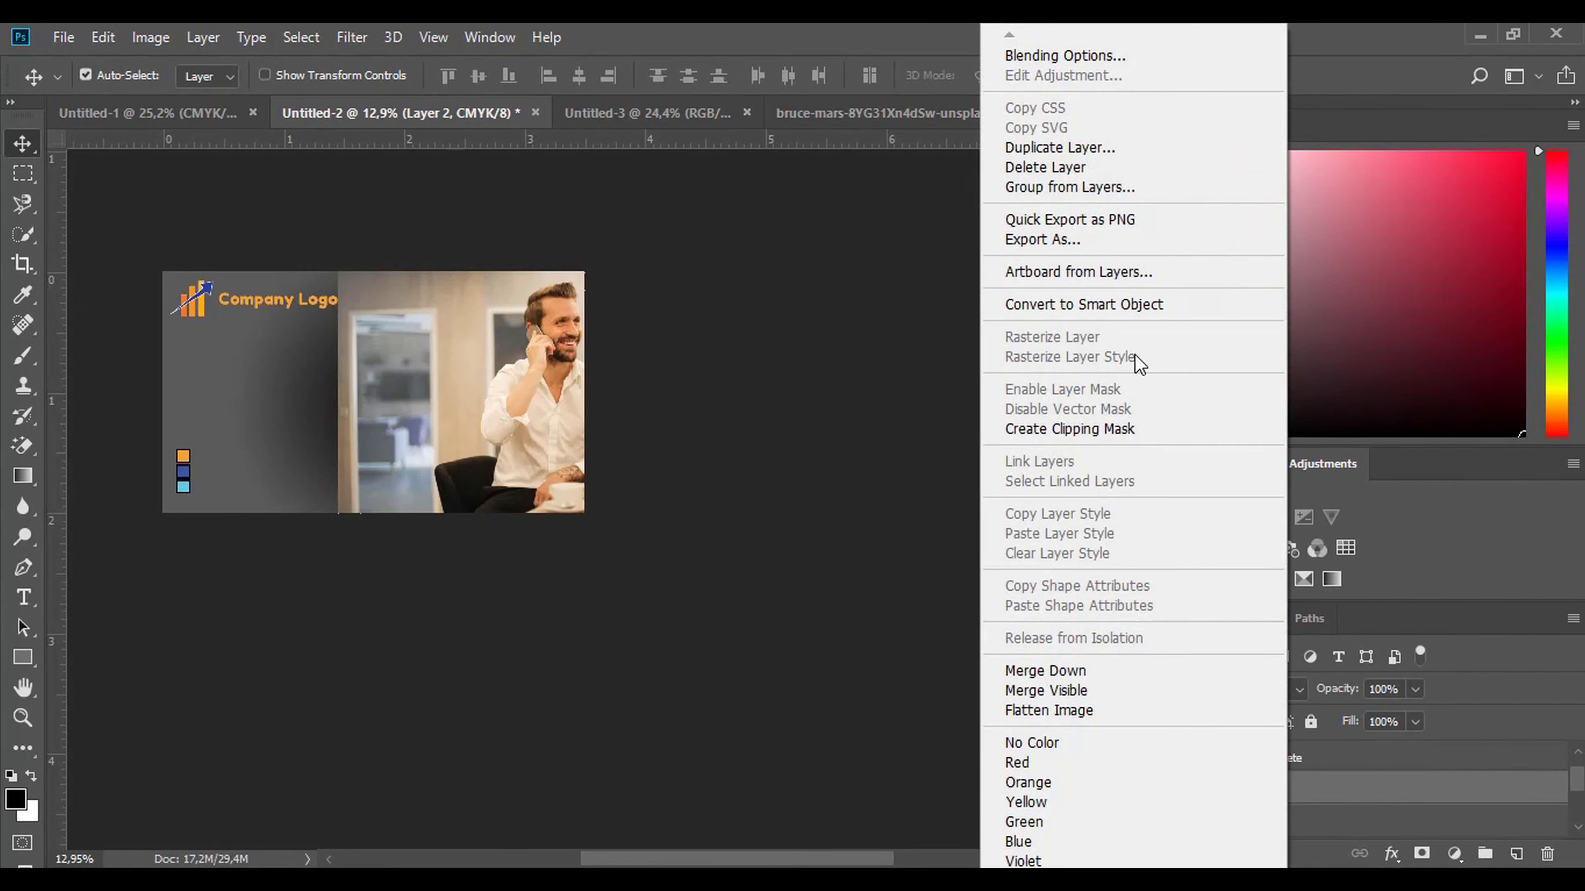
{"action": "left_click", "coordinate": [1068, 429]}
{"action": "left_click", "coordinate": [923, 737]}
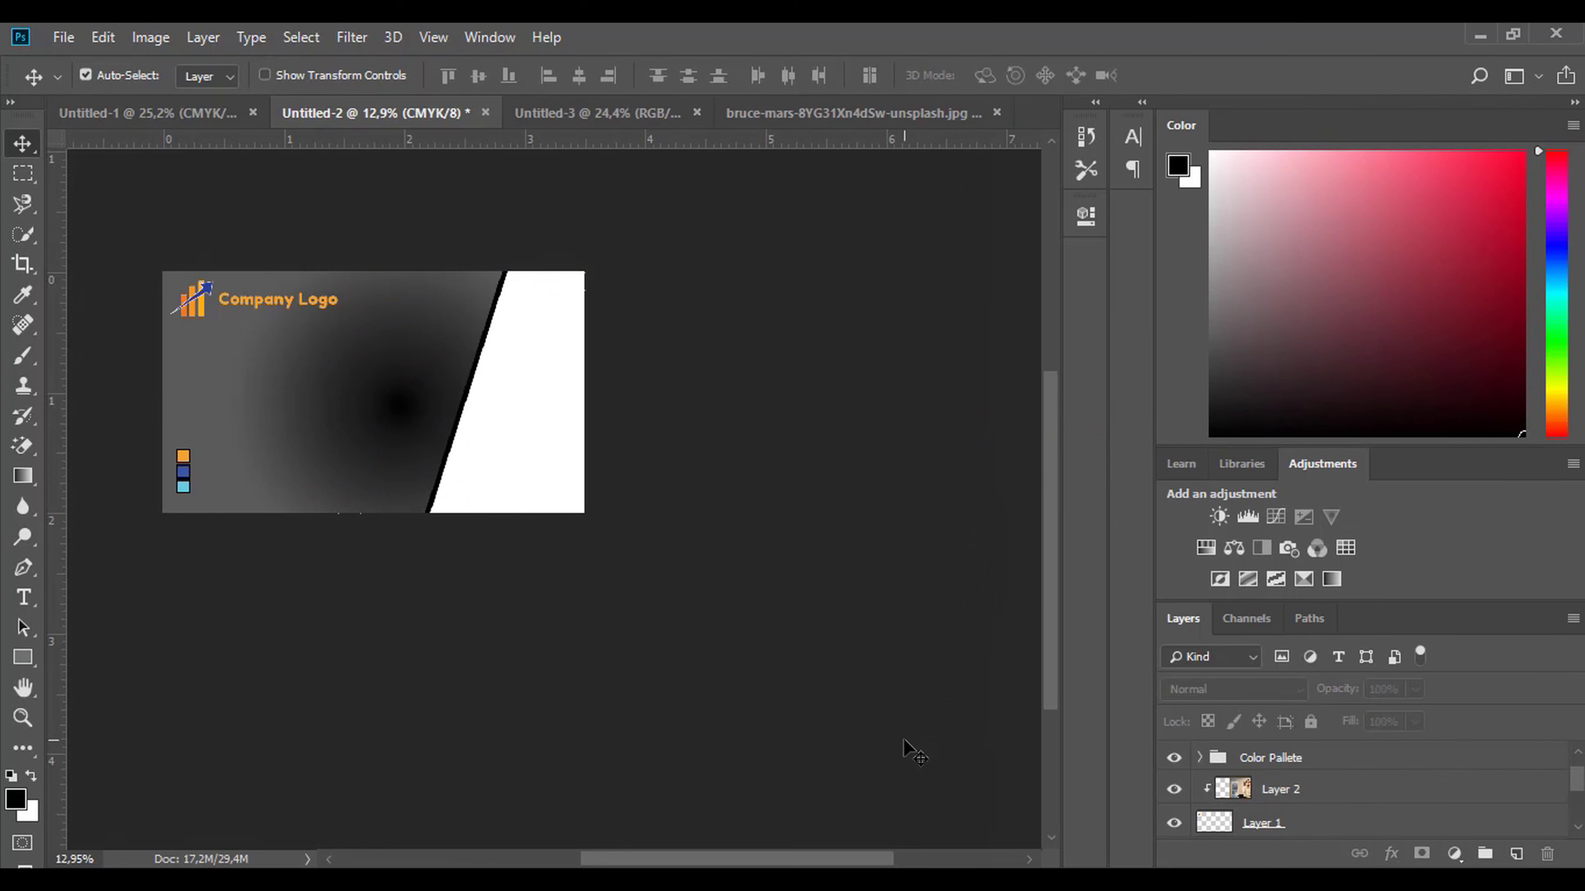
{"action": "key", "text": "ctrl+r"}
{"action": "left_click_drag", "start_coordinate": [909, 750], "coordinate": [870, 721]}
{"action": "key", "text": "ctrl+r"}
{"action": "scroll", "coordinate": [1310, 802], "scroll_direction": "down", "scroll_amount": 1}
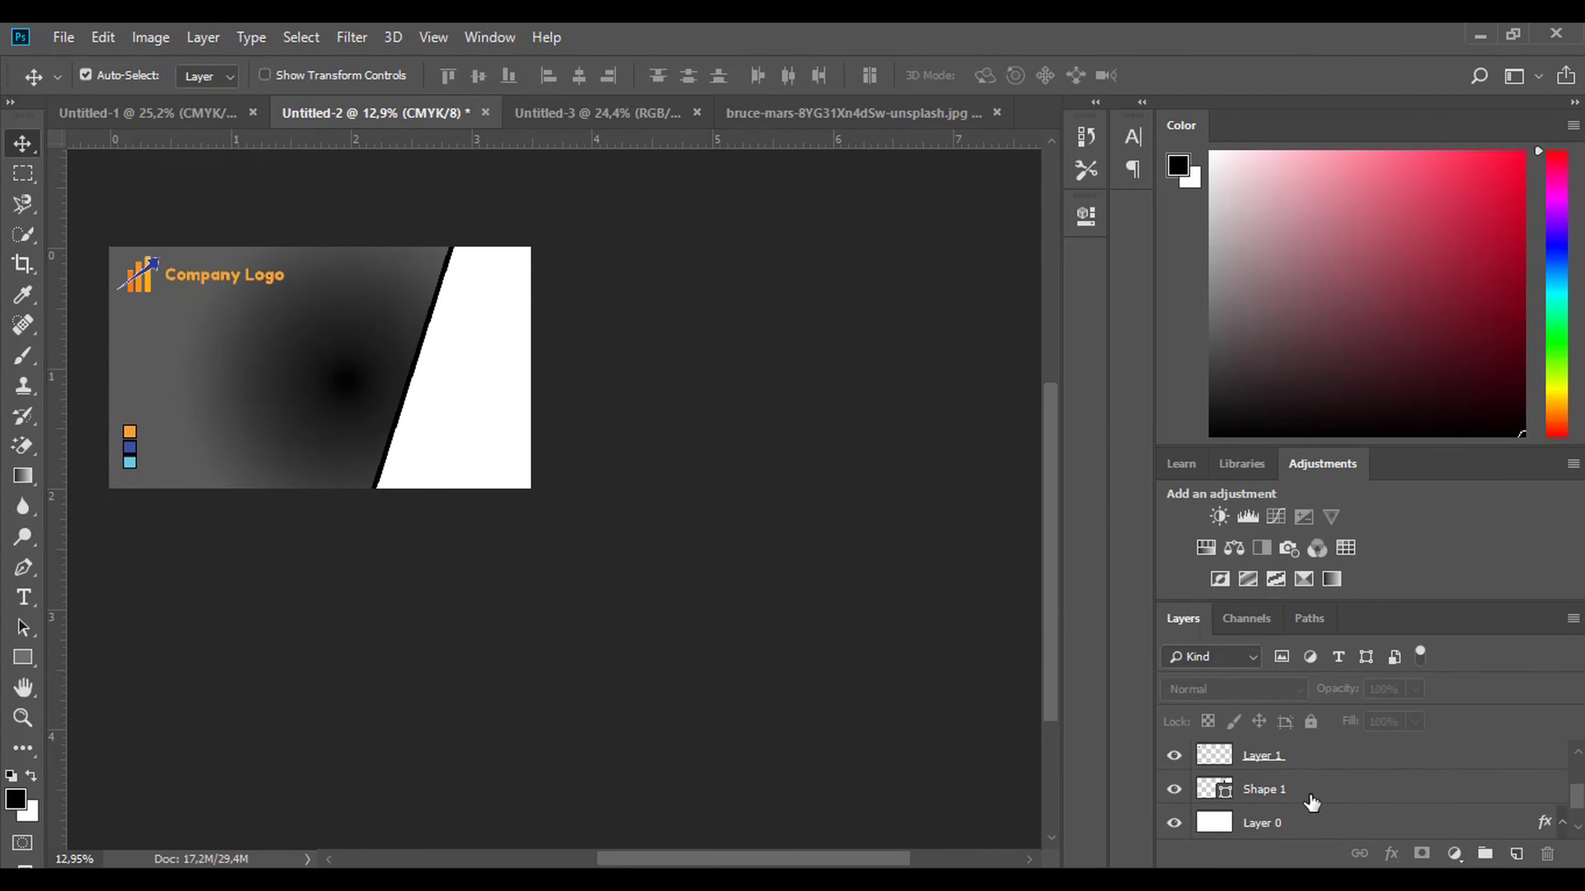
Release that clip, move Layer 1 higher, and clip Layer 2 into the diagonal Shape 1.
{"action": "left_click", "coordinate": [1248, 773], "text": "alt"}
{"action": "left_click", "coordinate": [1297, 796]}
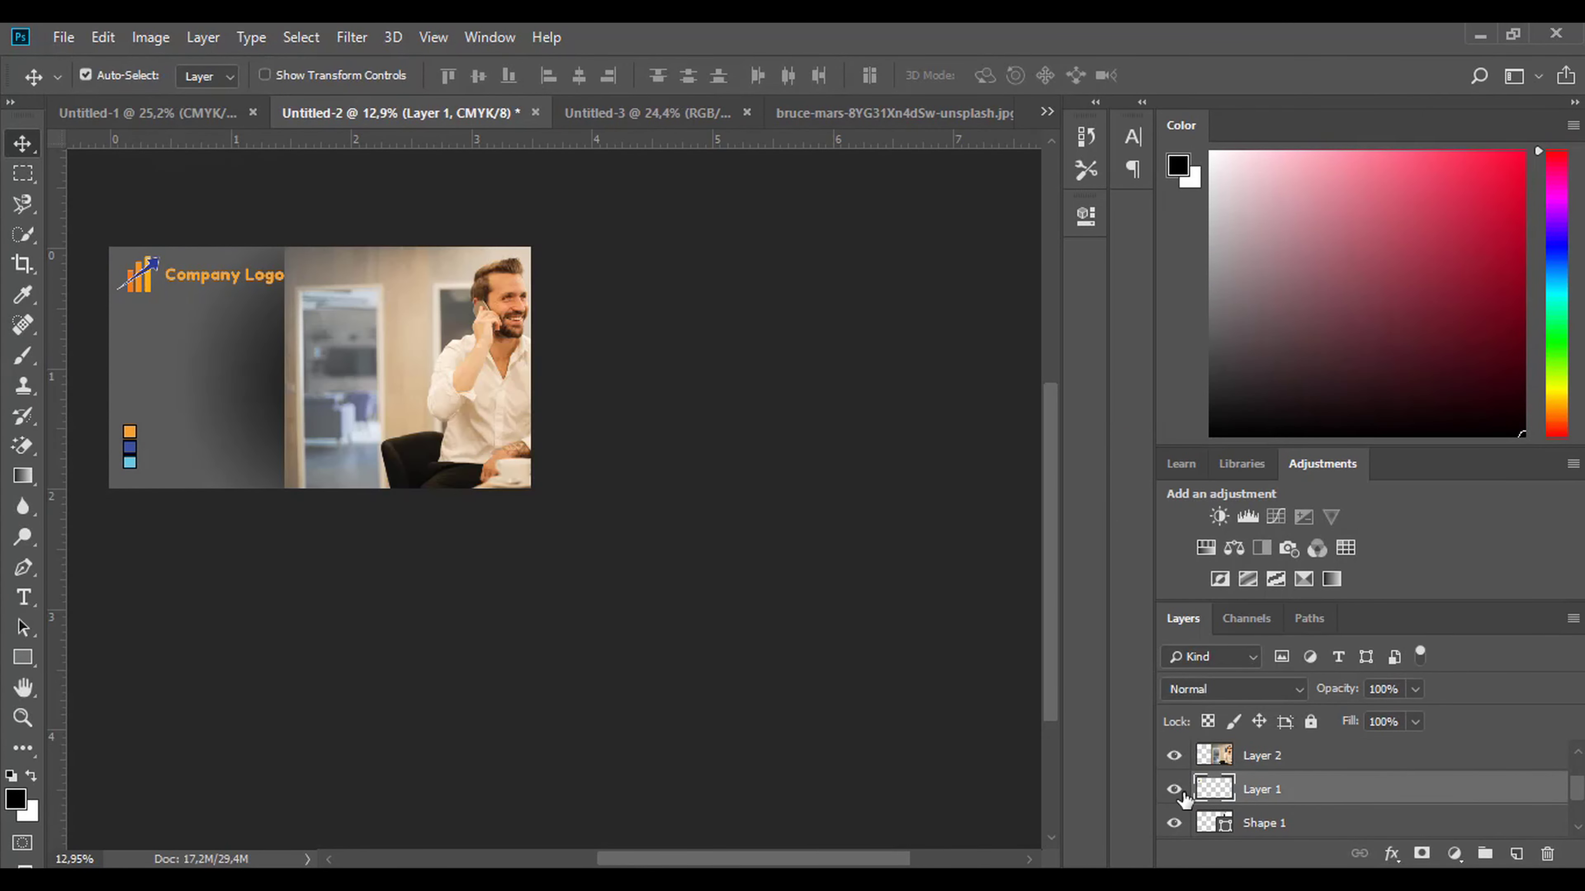
{"action": "left_click_drag", "start_coordinate": [1312, 796], "coordinate": [1298, 755]}
{"action": "scroll", "coordinate": [1303, 815], "scroll_direction": "down", "scroll_amount": 2}
{"action": "left_click", "coordinate": [1316, 822]}
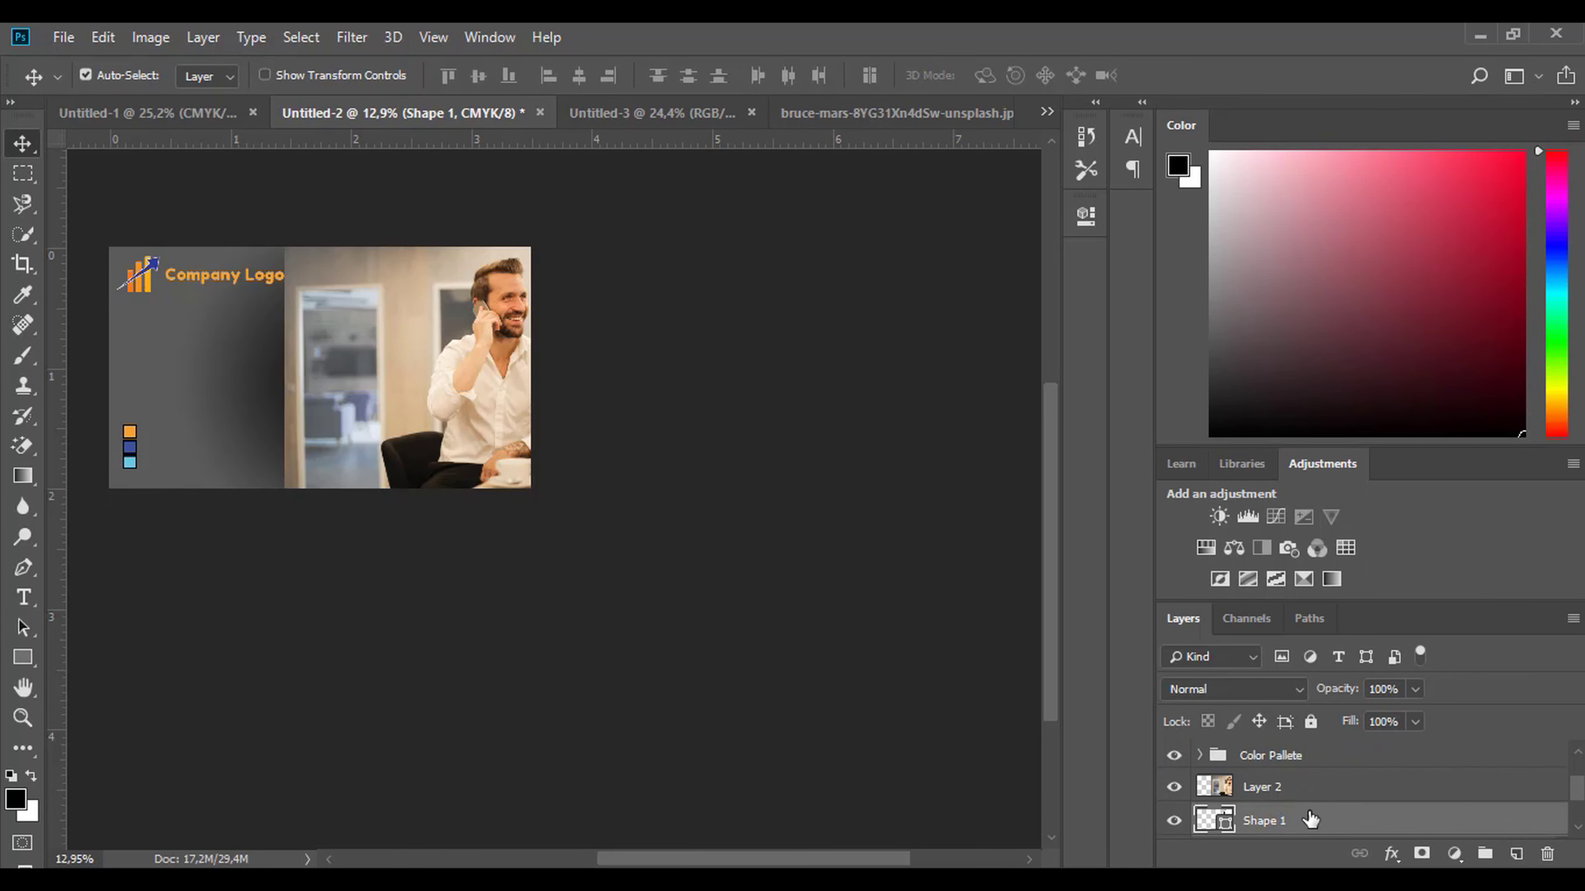
{"action": "left_click", "coordinate": [1294, 790]}
{"action": "right_click", "coordinate": [1297, 791]}
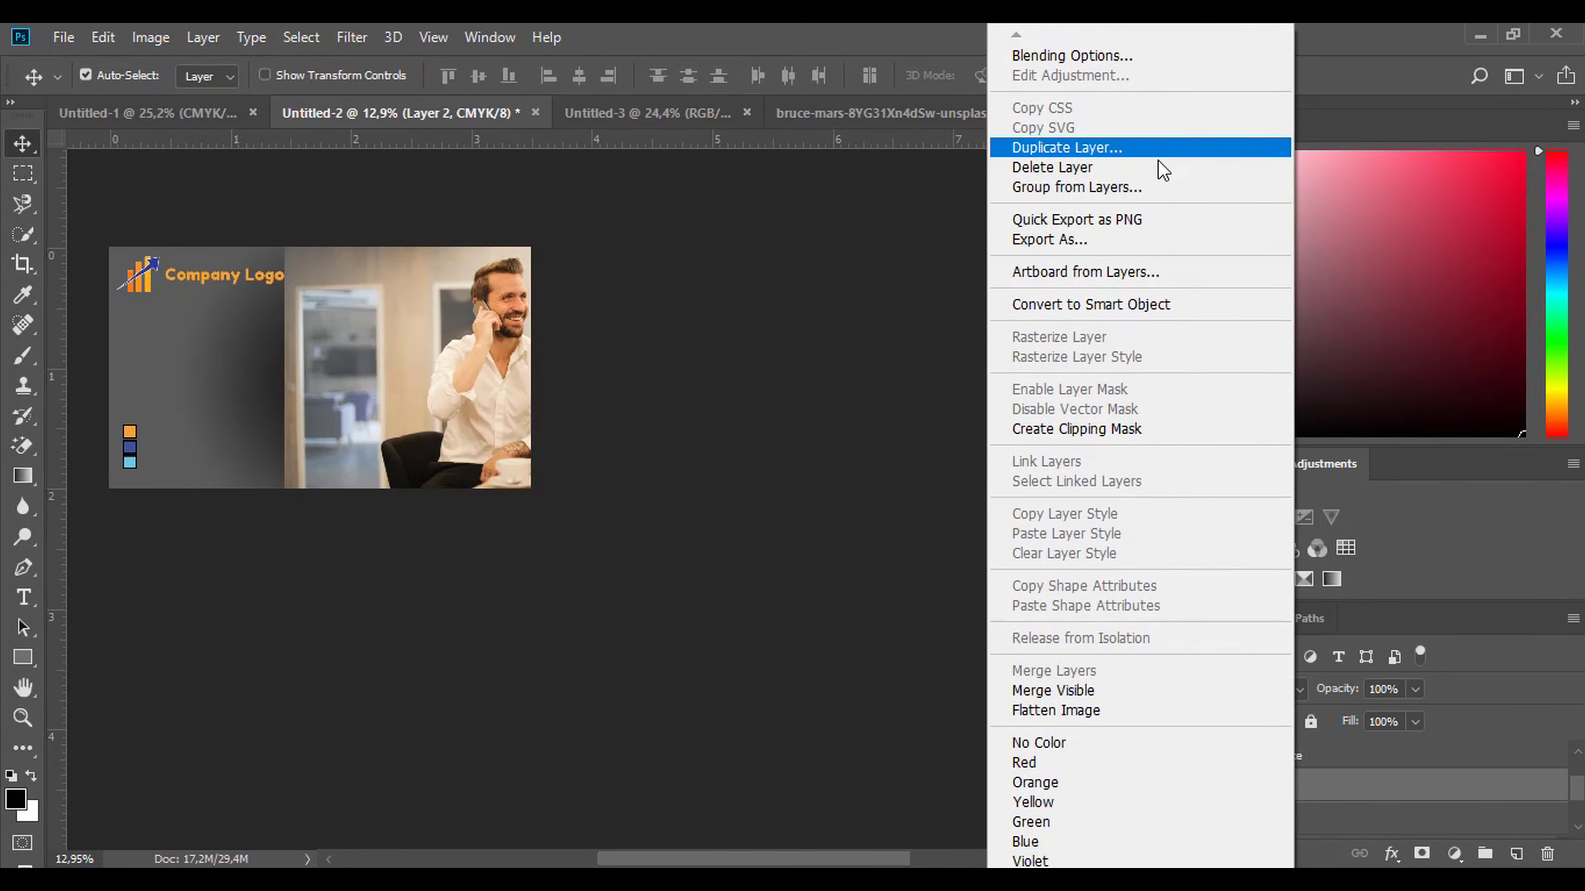
{"action": "left_click", "coordinate": [1116, 430]}
Select the diagonal Shape 1 panel's path with the Path Selection tool.
{"action": "scroll", "coordinate": [523, 584], "scroll_direction": "up", "scroll_amount": 3}
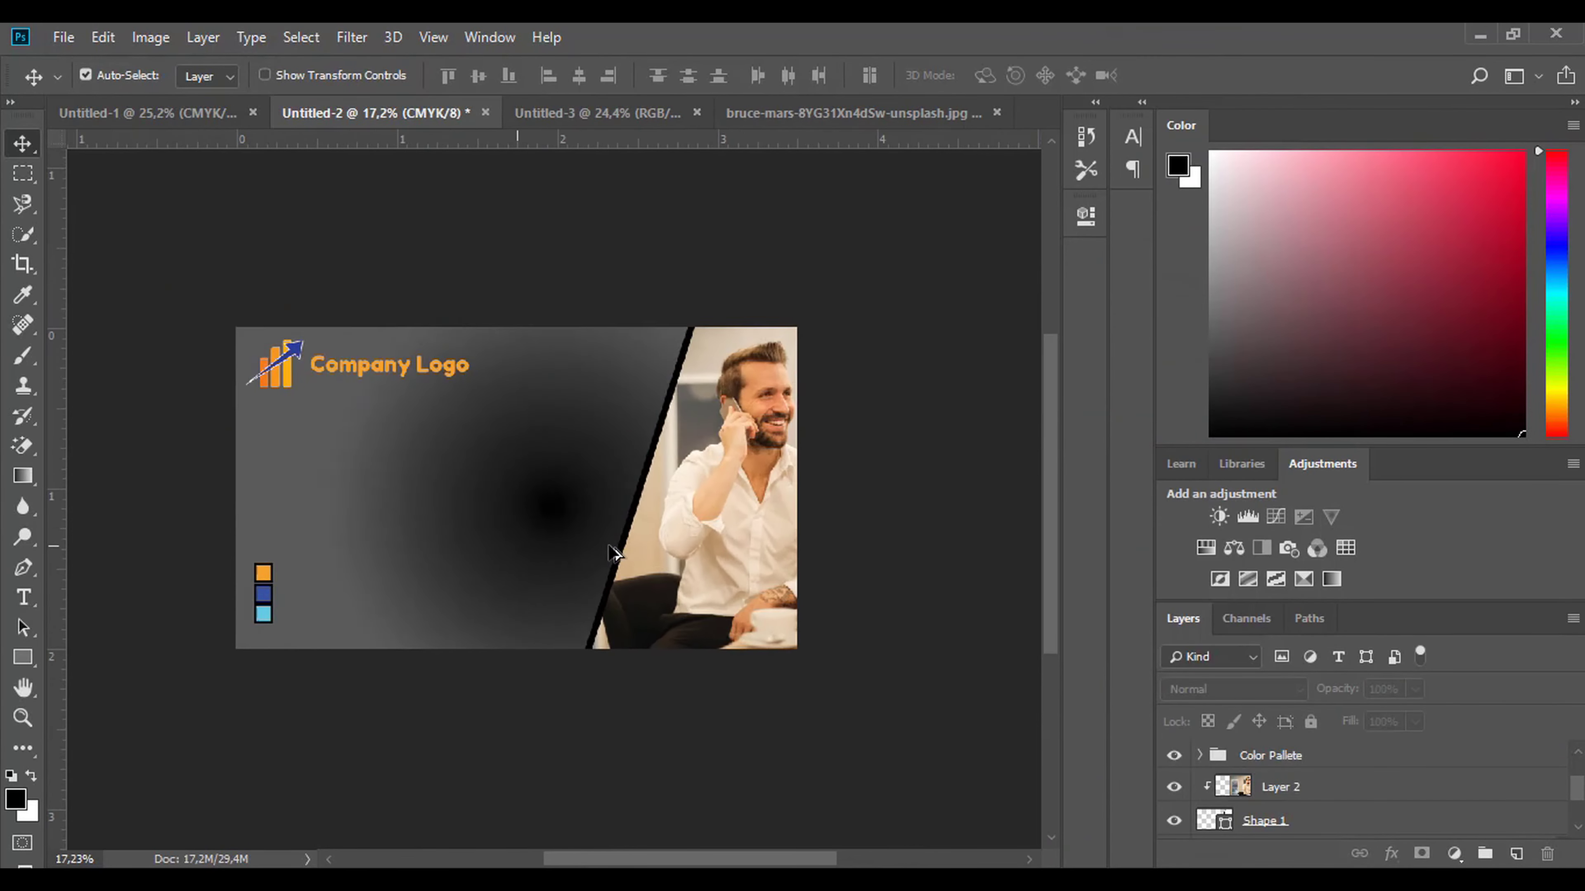
{"action": "left_click", "coordinate": [1332, 823]}
{"action": "left_click", "coordinate": [1085, 215]}
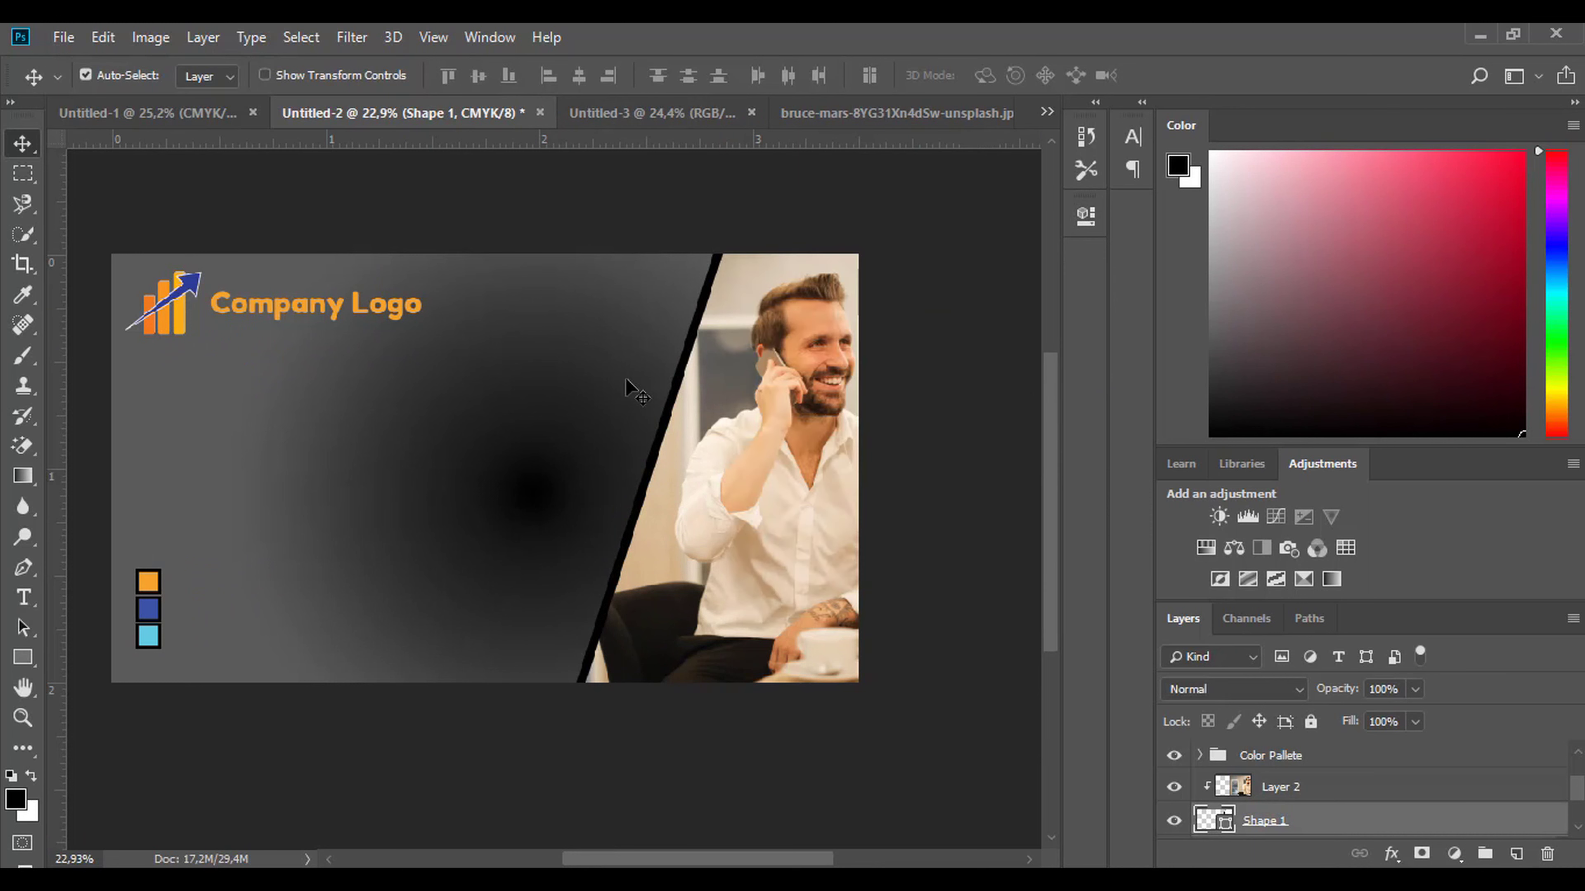
{"action": "left_click", "coordinate": [23, 630]}
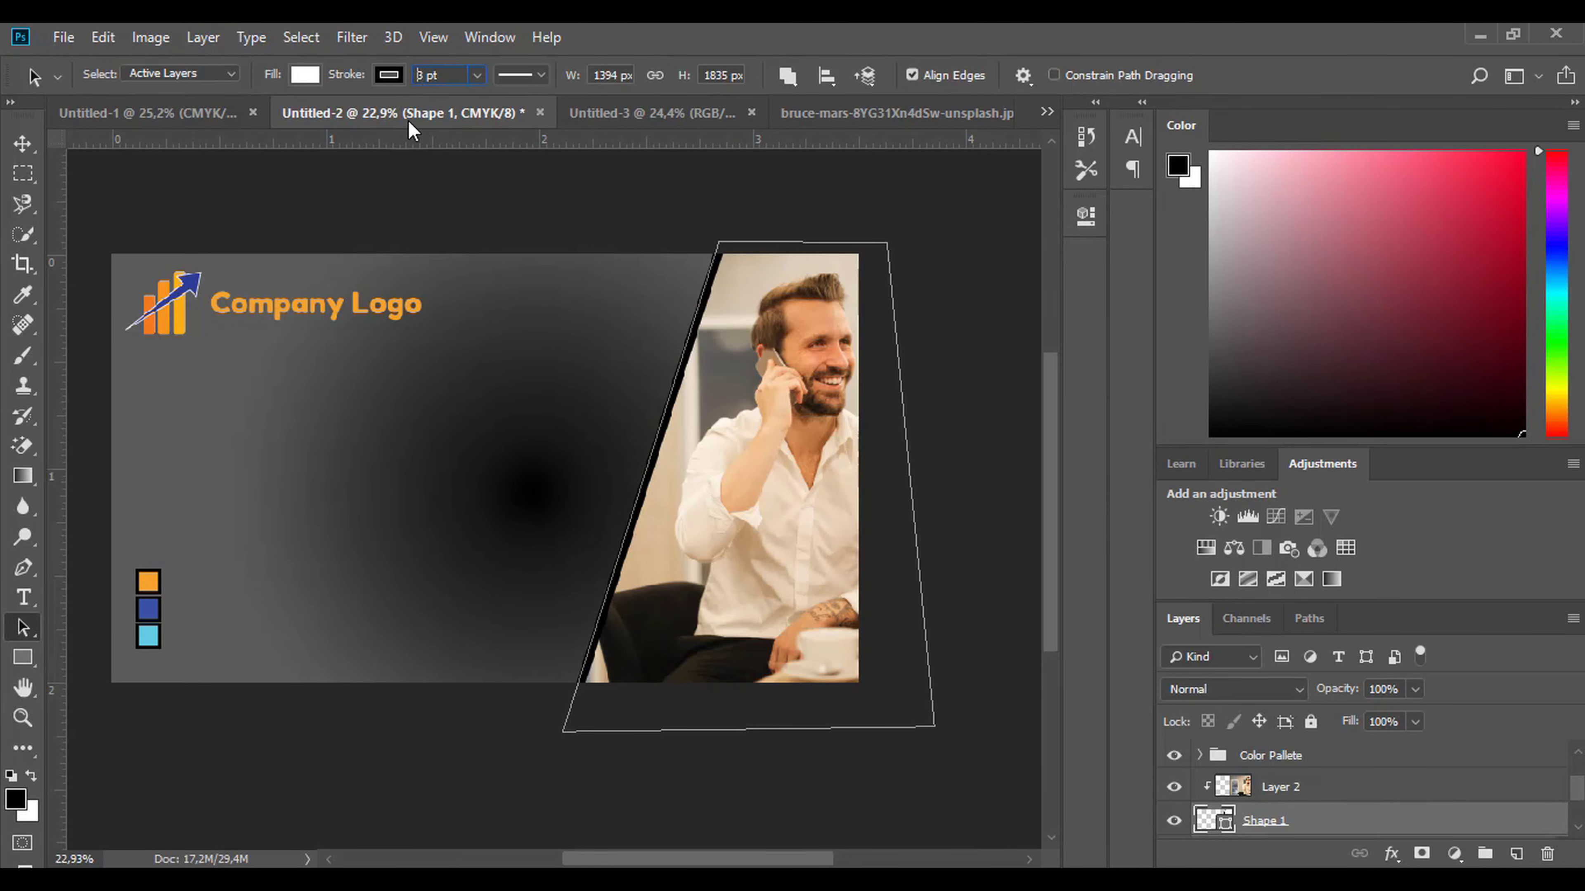
Select the photo layer Layer 2 and enter, then exit, a free transform.
{"action": "left_click", "coordinate": [23, 144]}
{"action": "scroll", "coordinate": [680, 509], "scroll_direction": "up", "scroll_amount": 1}
{"action": "scroll", "coordinate": [680, 509], "scroll_direction": "up", "scroll_amount": 1}
{"action": "scroll", "coordinate": [674, 499], "scroll_direction": "up", "scroll_amount": 2}
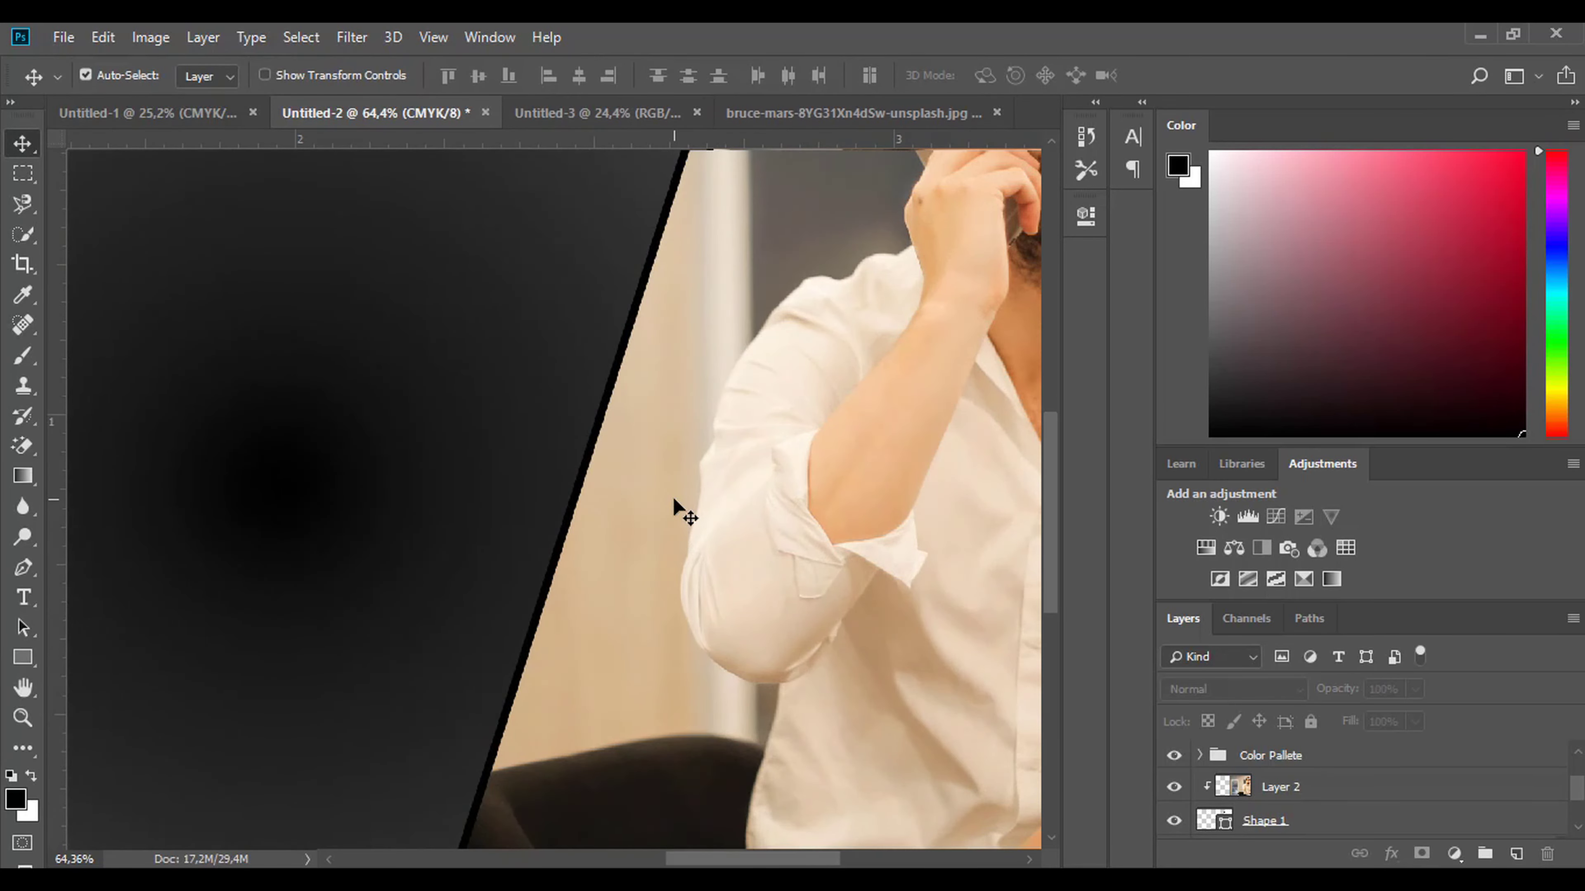
{"action": "scroll", "coordinate": [672, 496], "scroll_direction": "down", "scroll_amount": 4}
{"action": "left_click", "coordinate": [673, 487]}
{"action": "key", "text": "ctrl+t"}
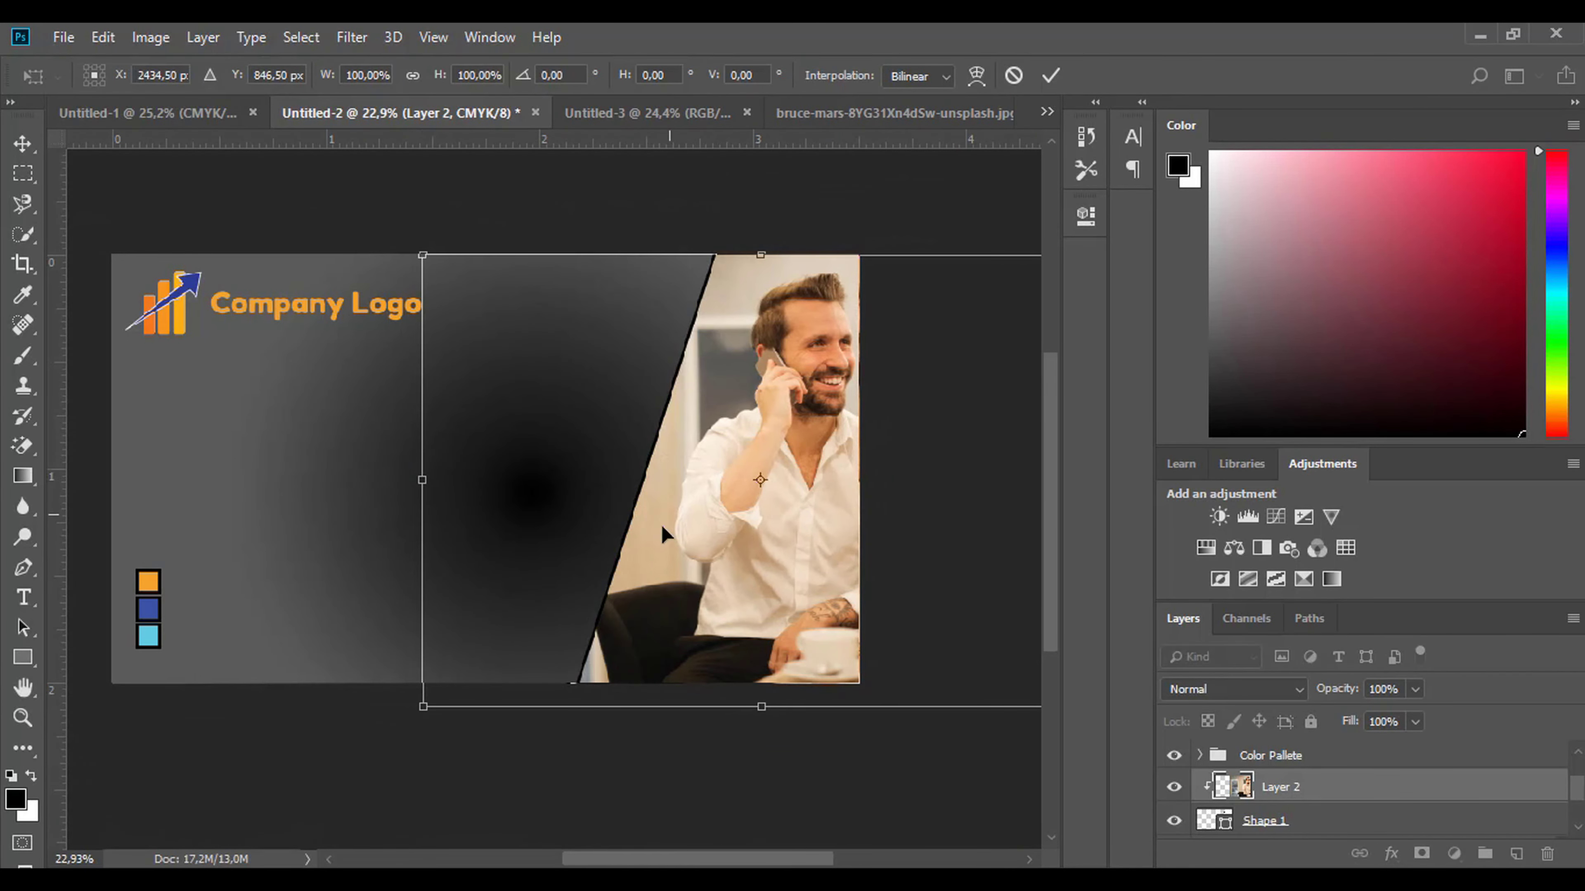
{"action": "key", "text": "Return"}
Widen Shape 1 by pulling its left side further left.
{"action": "left_click", "coordinate": [1340, 826]}
{"action": "key", "text": "ctrl+t"}
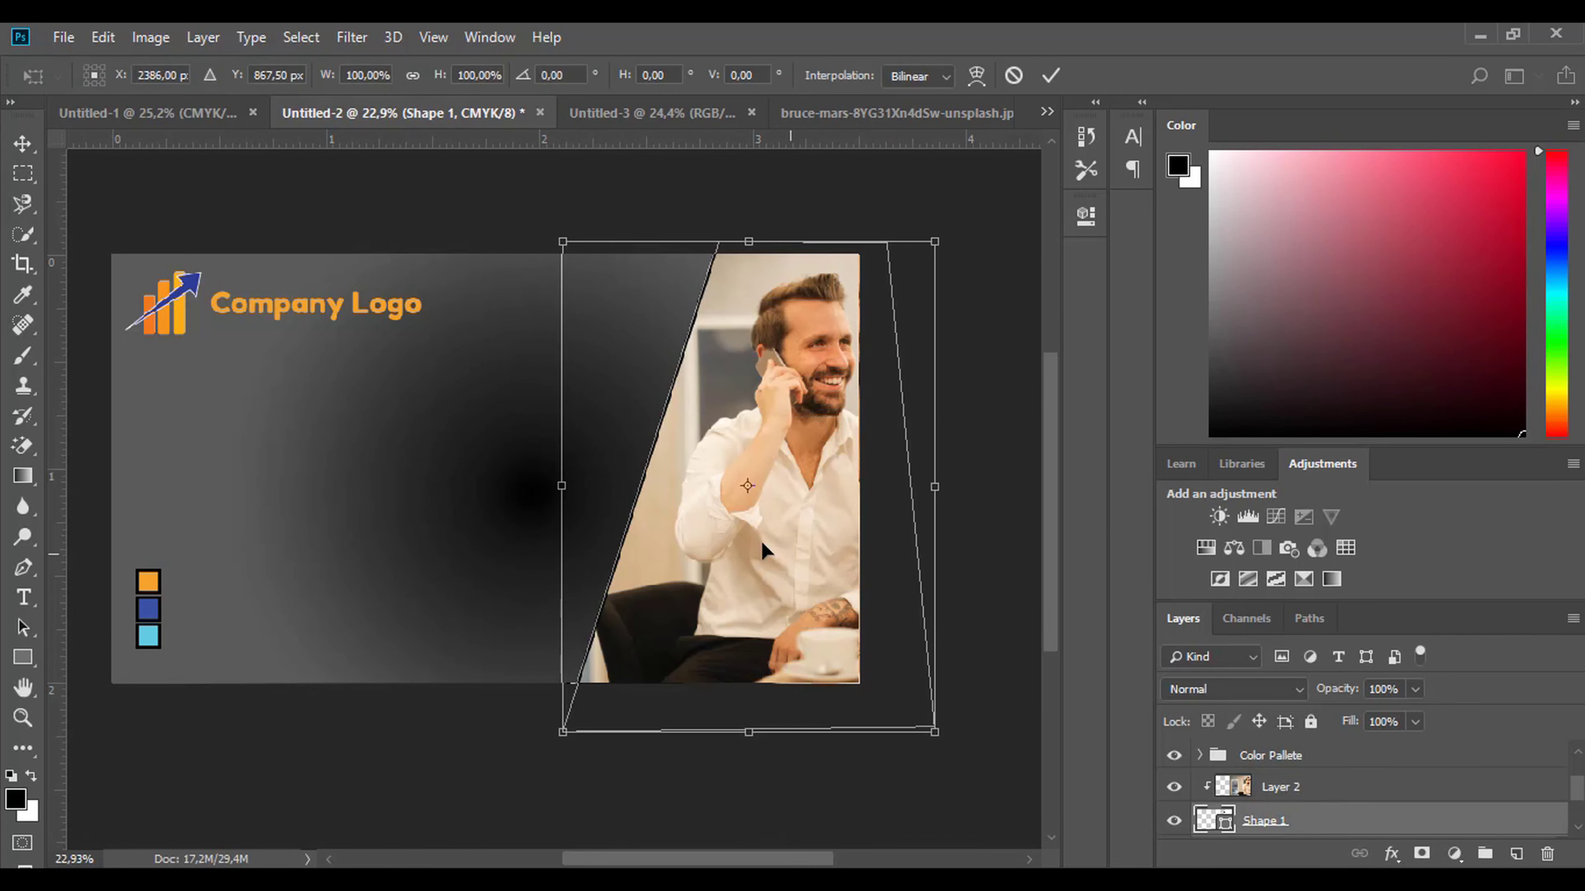
{"action": "left_click_drag", "start_coordinate": [543, 486], "coordinate": [488, 486]}
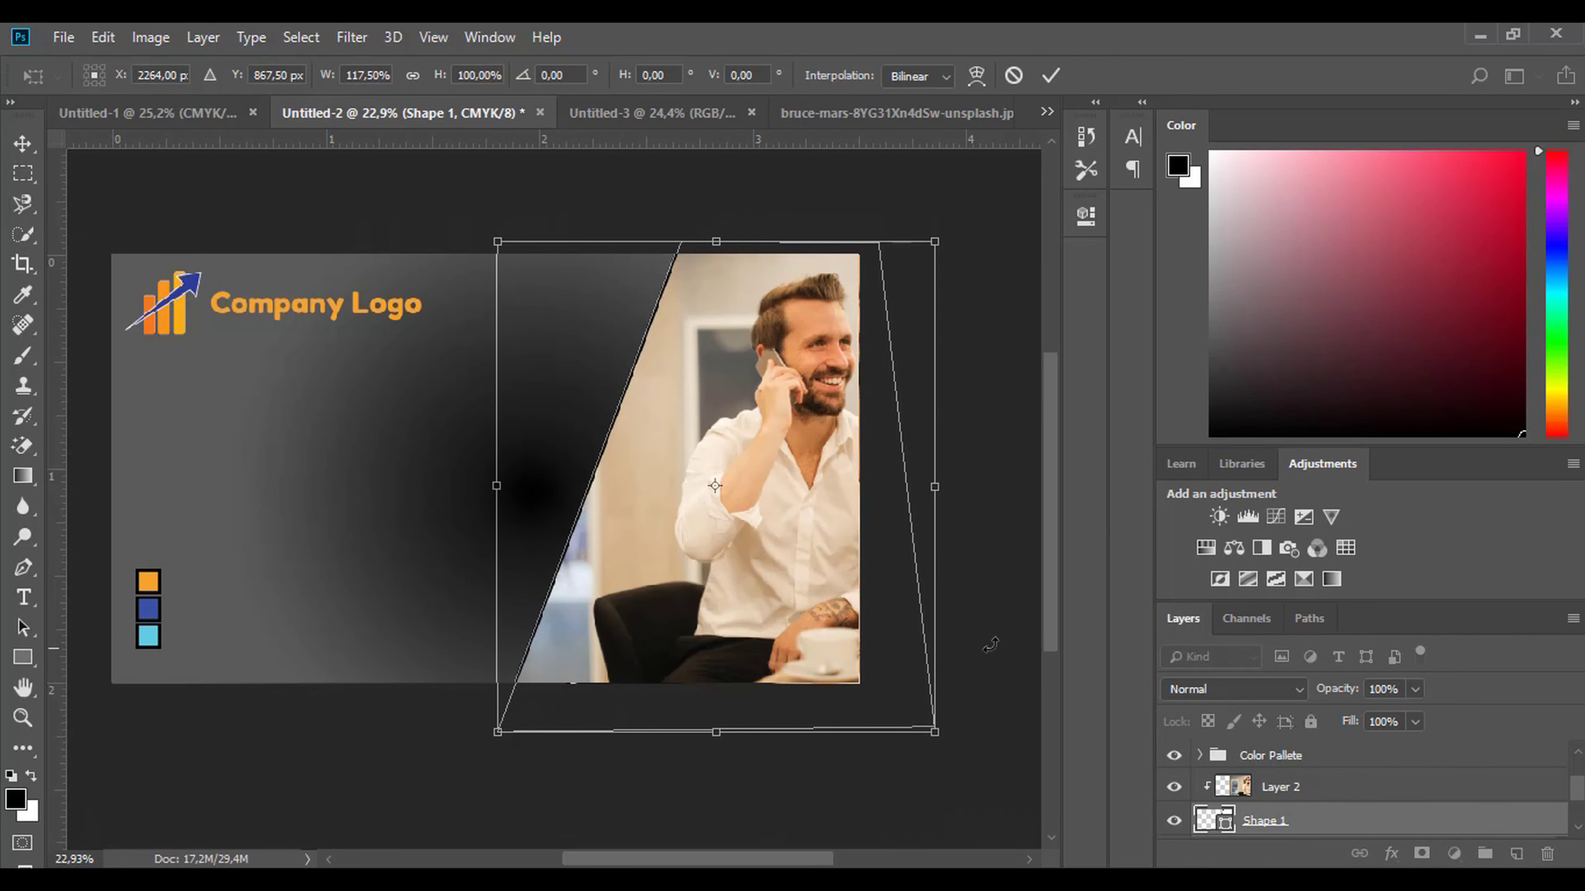
{"action": "key", "text": "Return"}
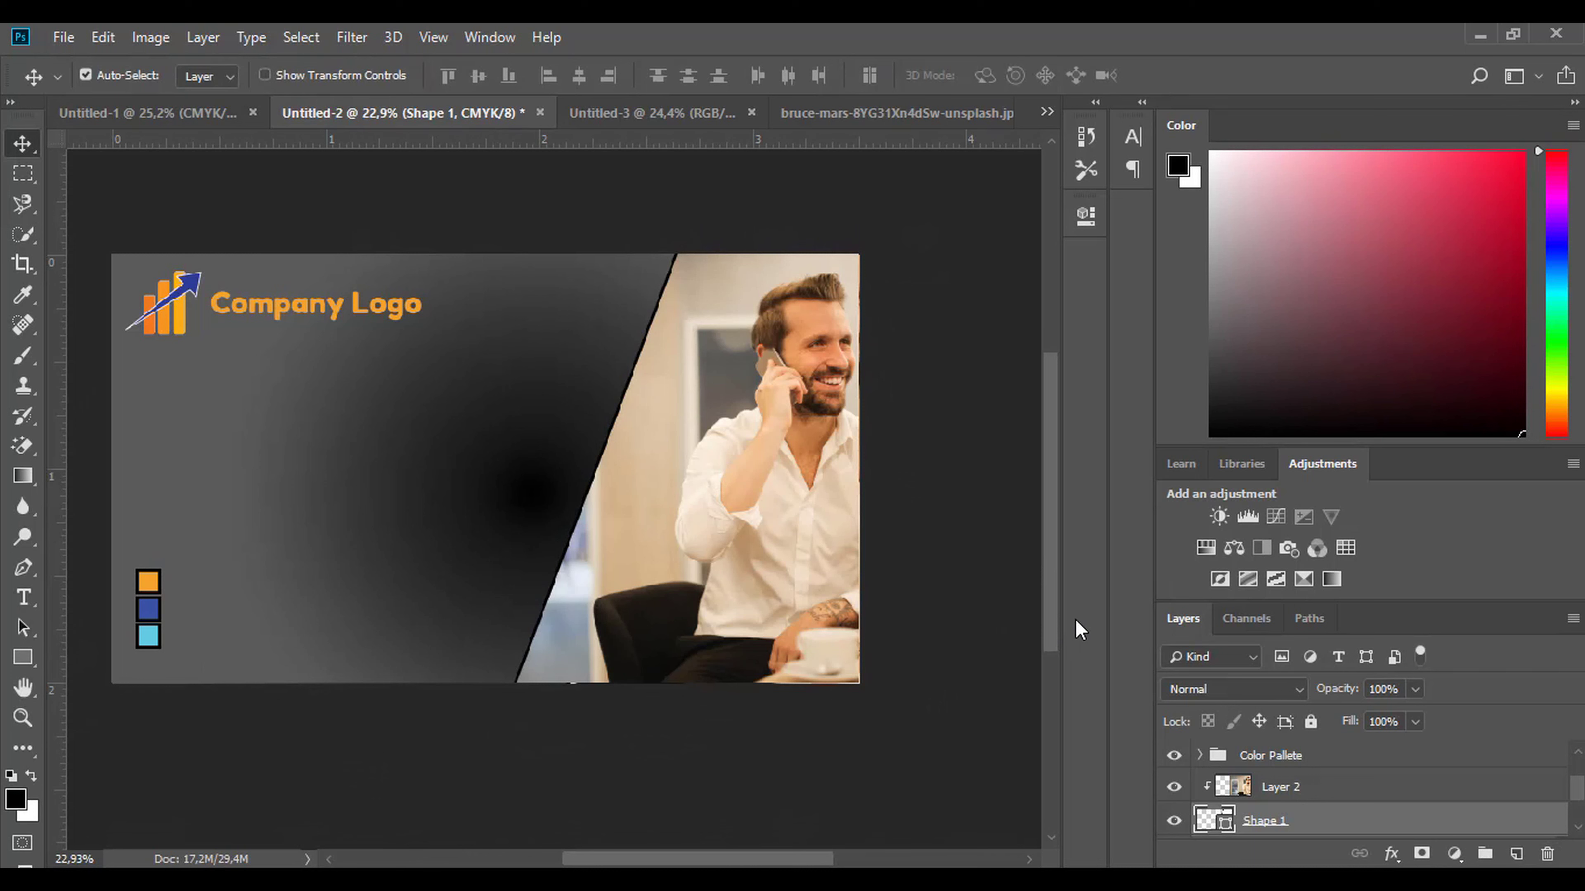
{"action": "left_click", "coordinate": [923, 588]}
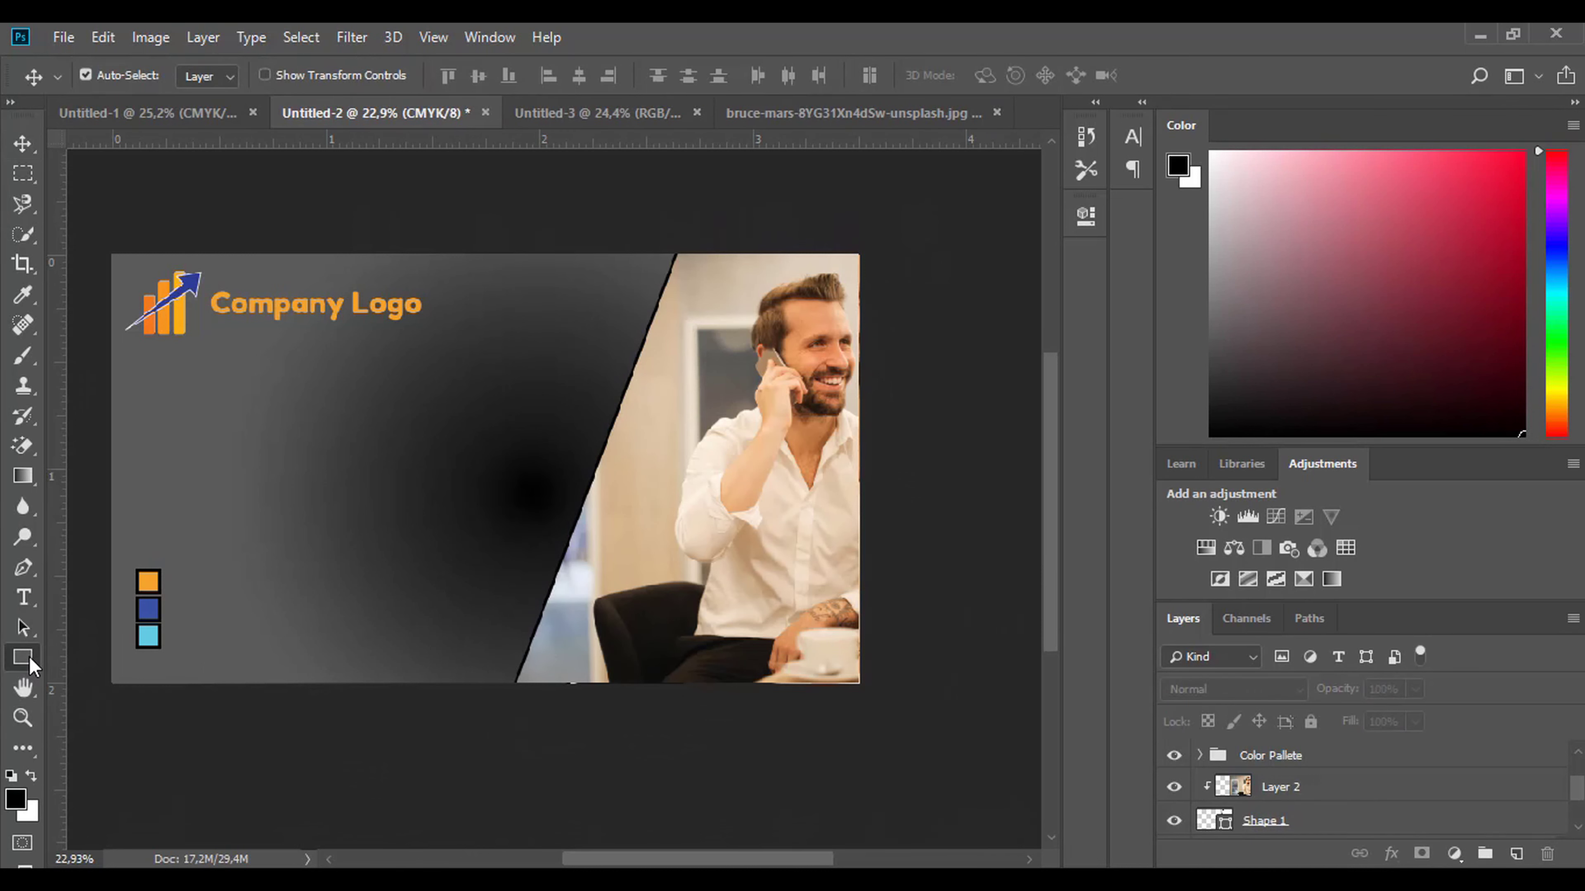
Draw a circle with the Ellipse Tool across the diagonal edge near the top.
{"action": "left_click", "coordinate": [23, 658]}
{"action": "left_click", "coordinate": [119, 703]}
{"action": "scroll", "coordinate": [1259, 765], "scroll_direction": "up", "scroll_amount": 2}
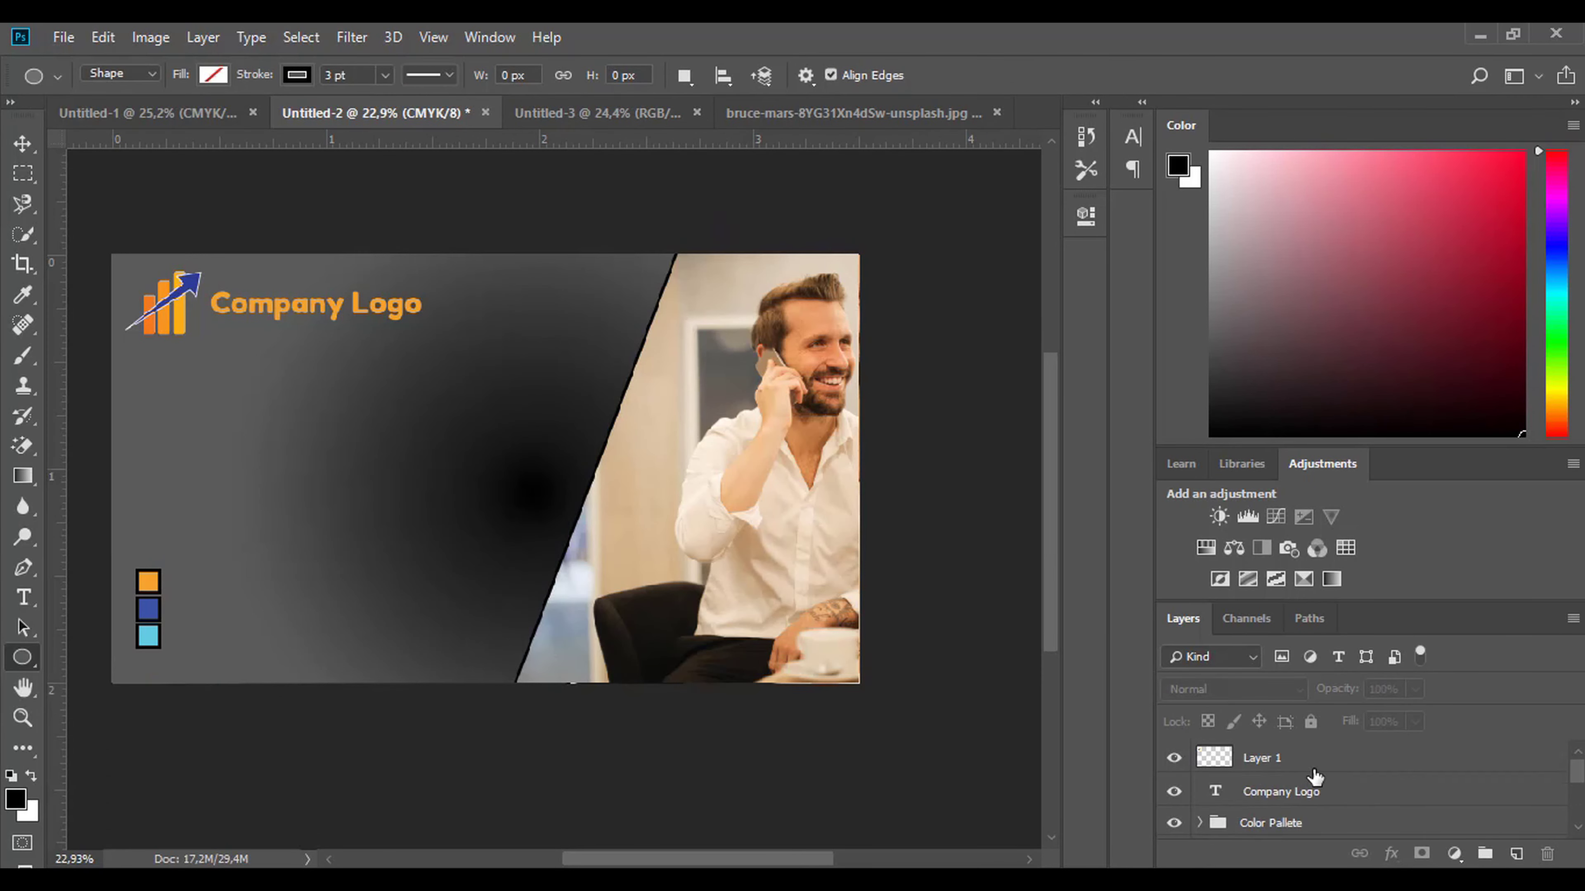
{"action": "key", "text": "v"}
{"action": "left_click", "coordinate": [1263, 758]}
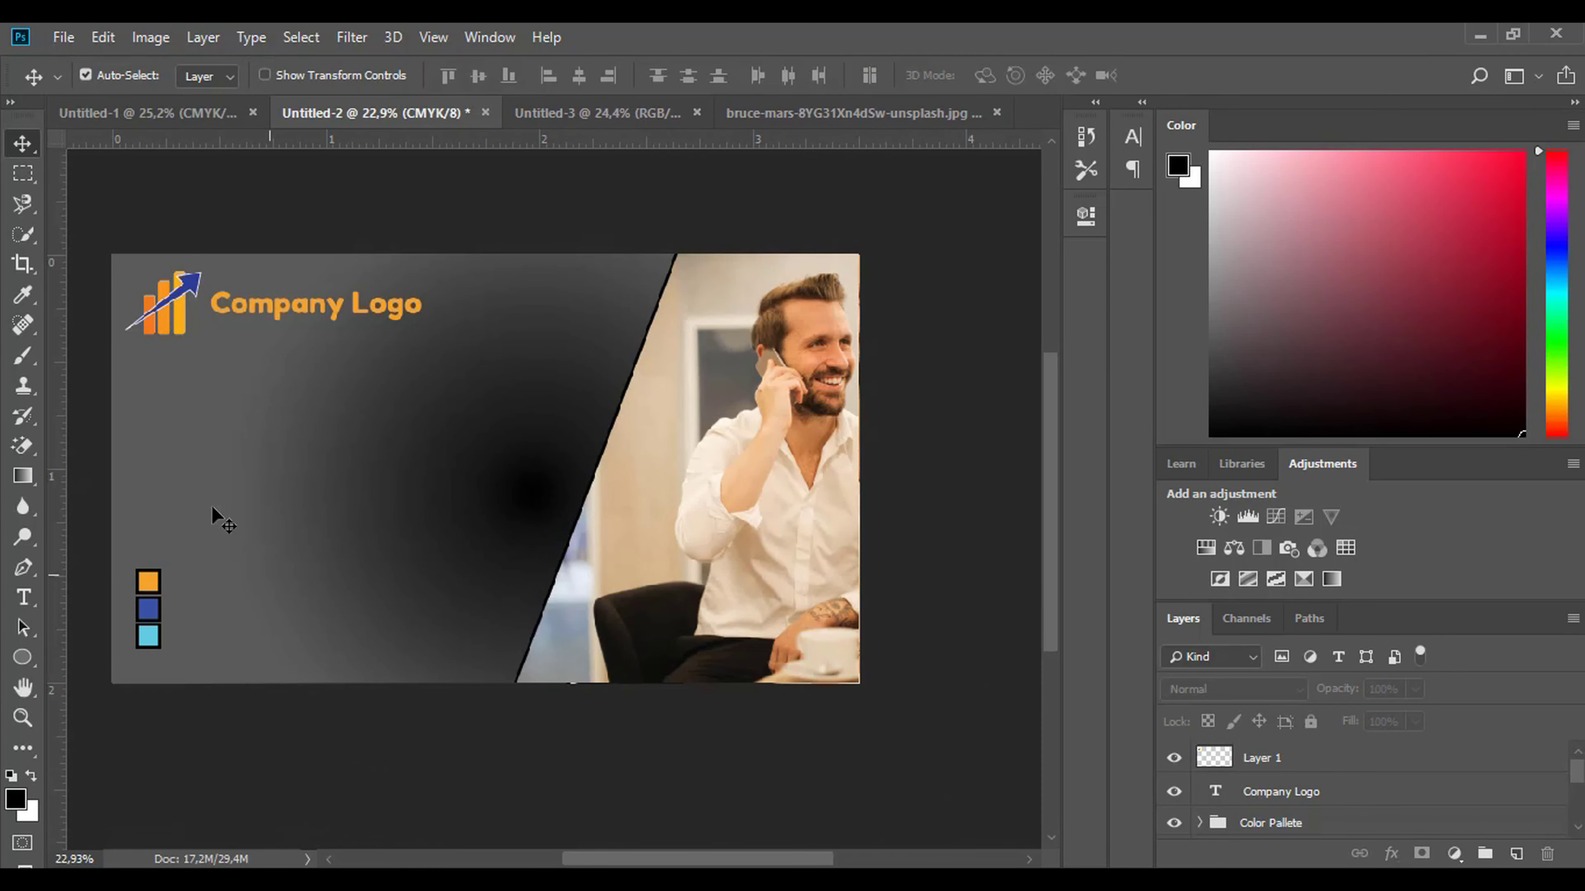
{"action": "left_click", "coordinate": [22, 658]}
{"action": "left_click_drag", "start_coordinate": [584, 331], "coordinate": [697, 443]}
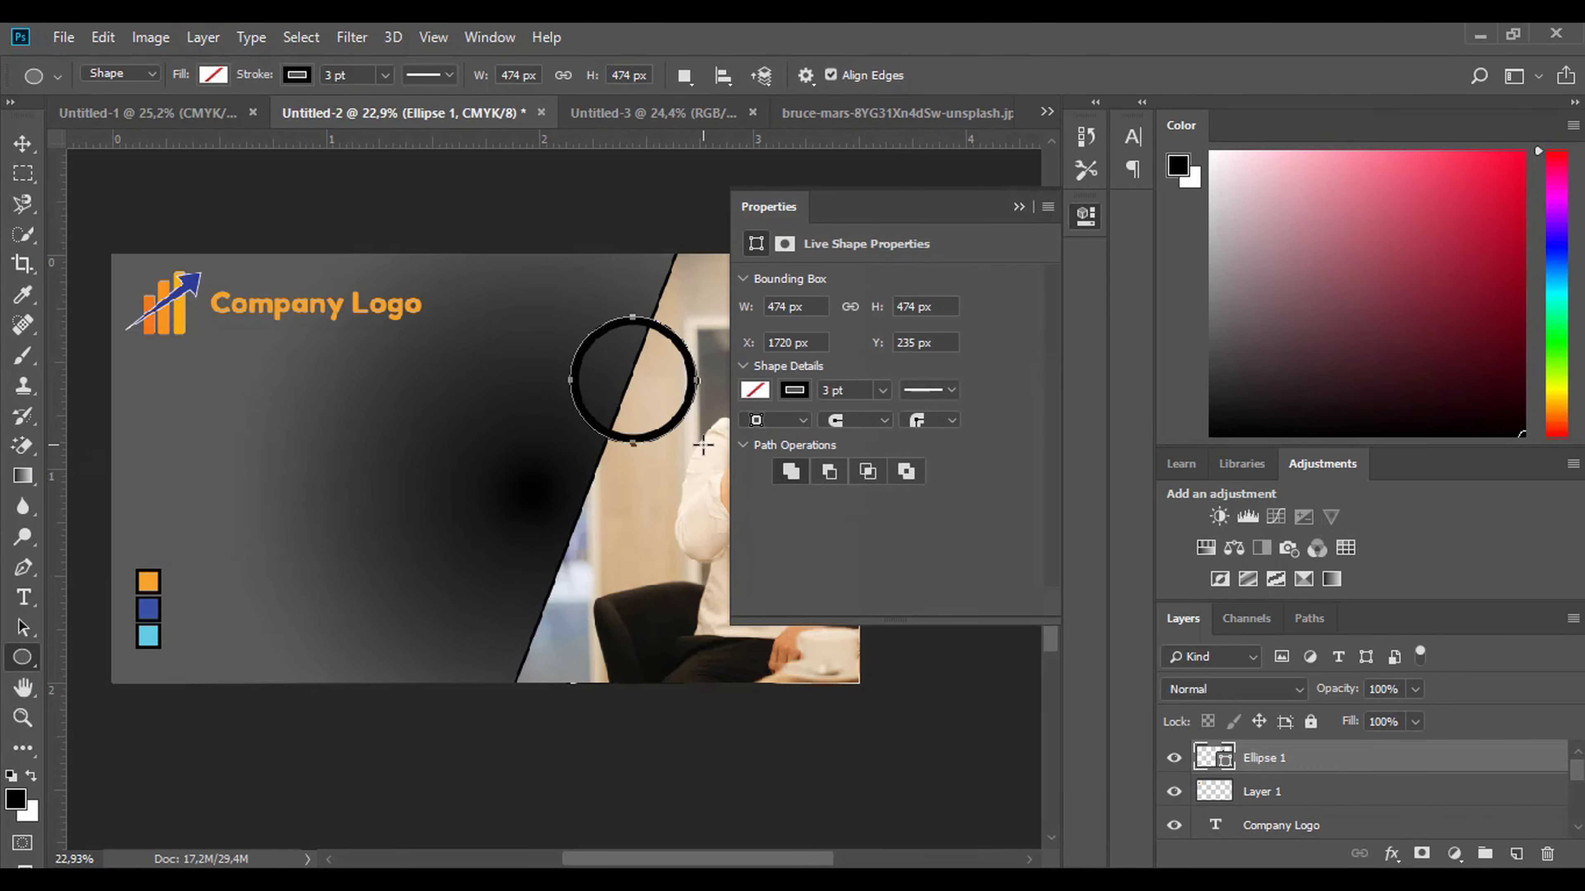
{"action": "left_click", "coordinate": [1086, 215]}
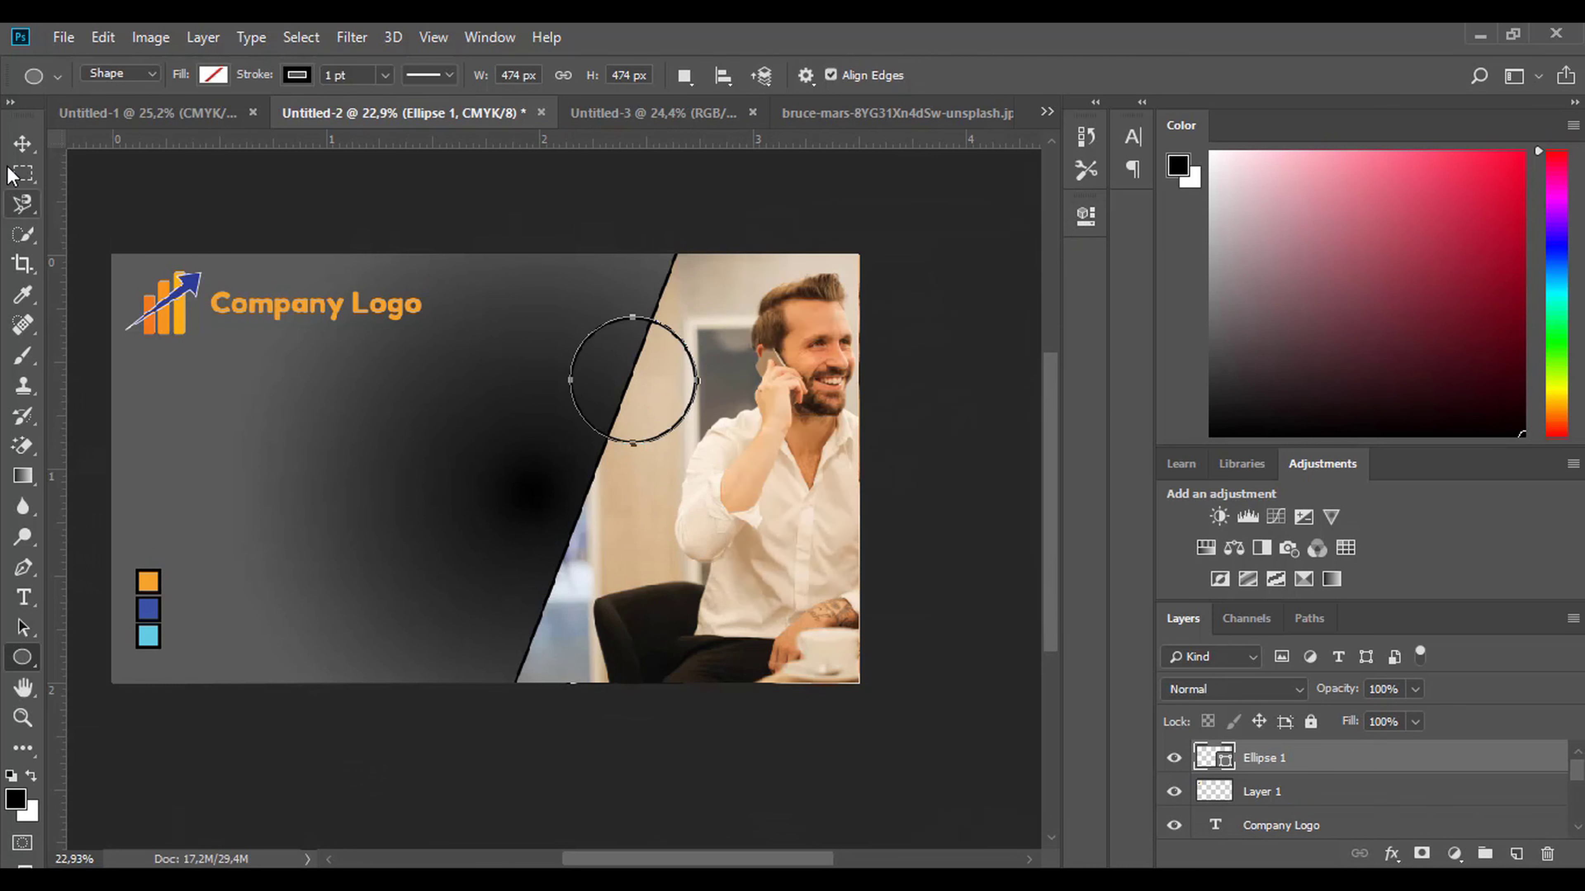
Give the Ellipse 1 circle a white fill.
{"action": "key", "text": "v"}
{"action": "left_click", "coordinate": [791, 228]}
{"action": "scroll", "coordinate": [672, 375], "scroll_direction": "up", "scroll_amount": 2}
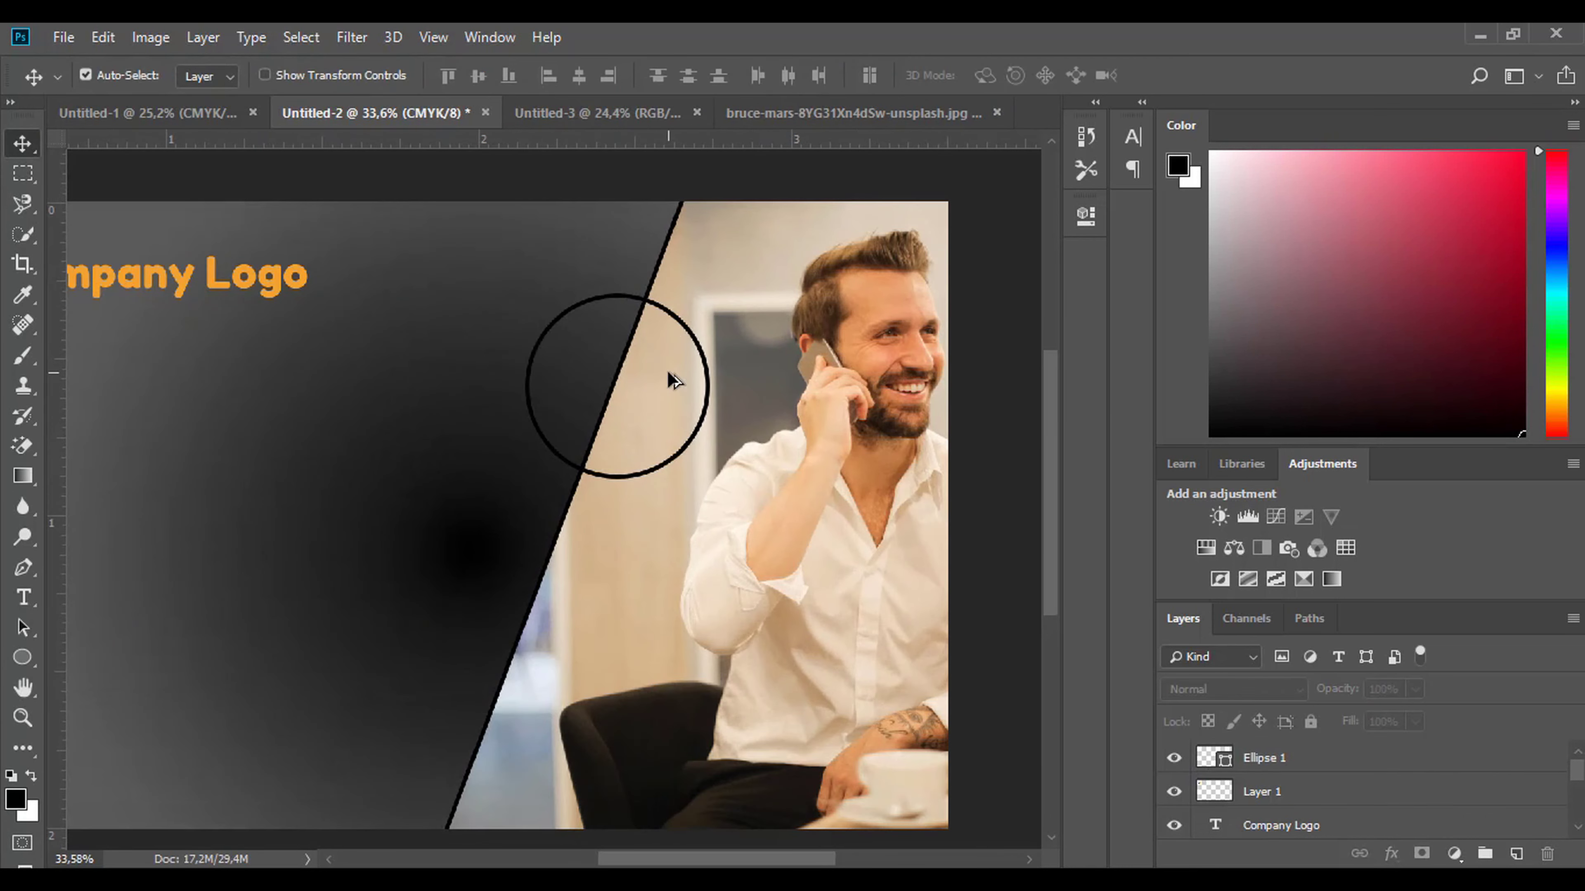
{"action": "left_click", "coordinate": [683, 331]}
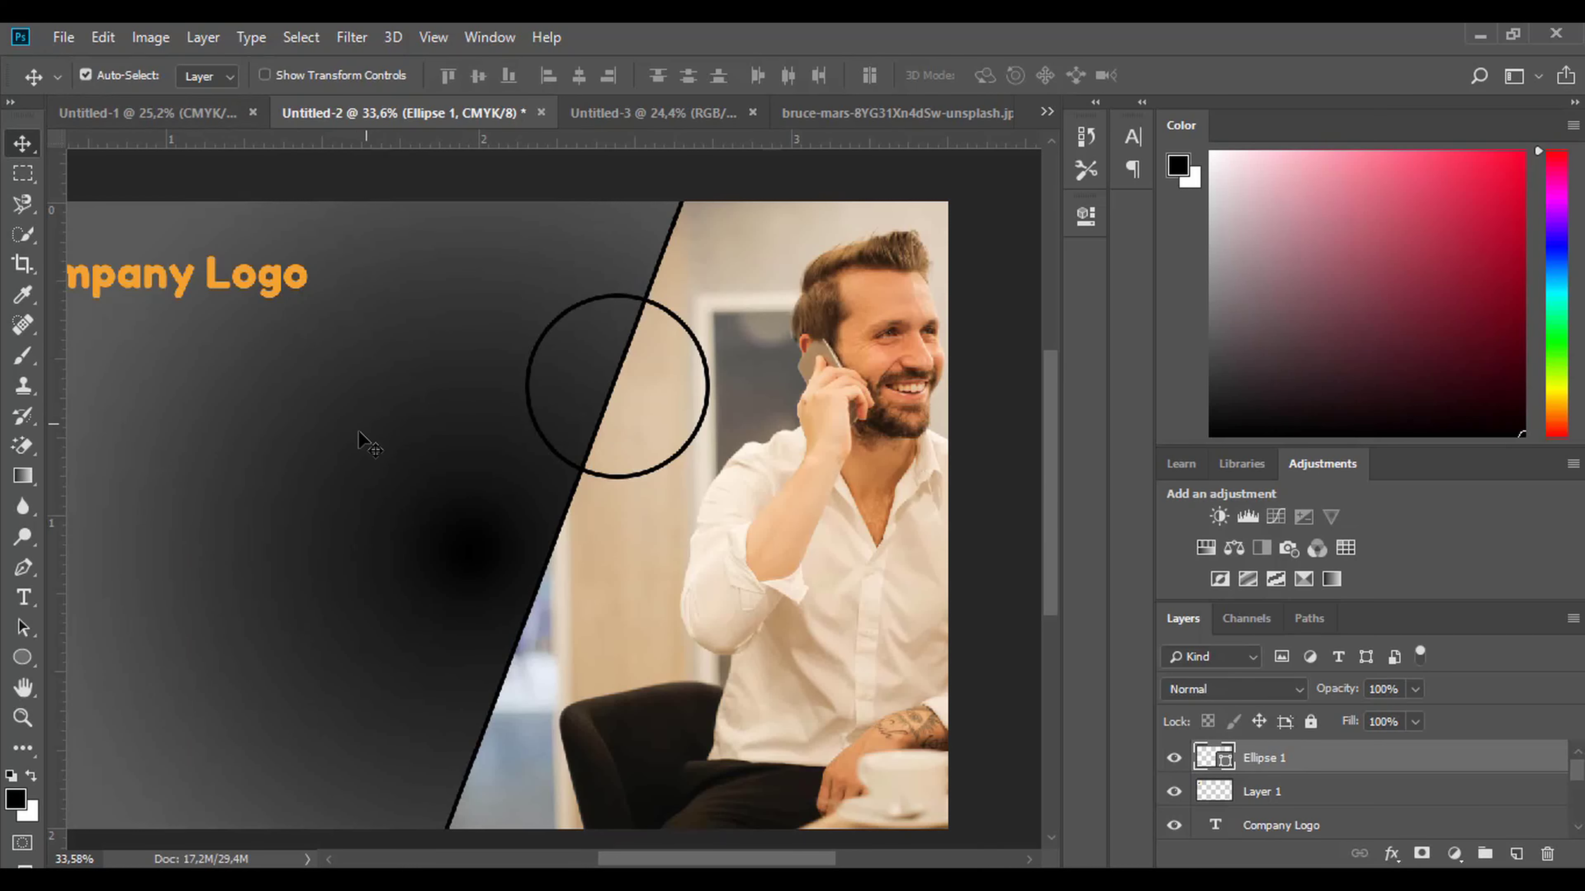
{"action": "key", "text": "a"}
{"action": "left_click", "coordinate": [305, 74]}
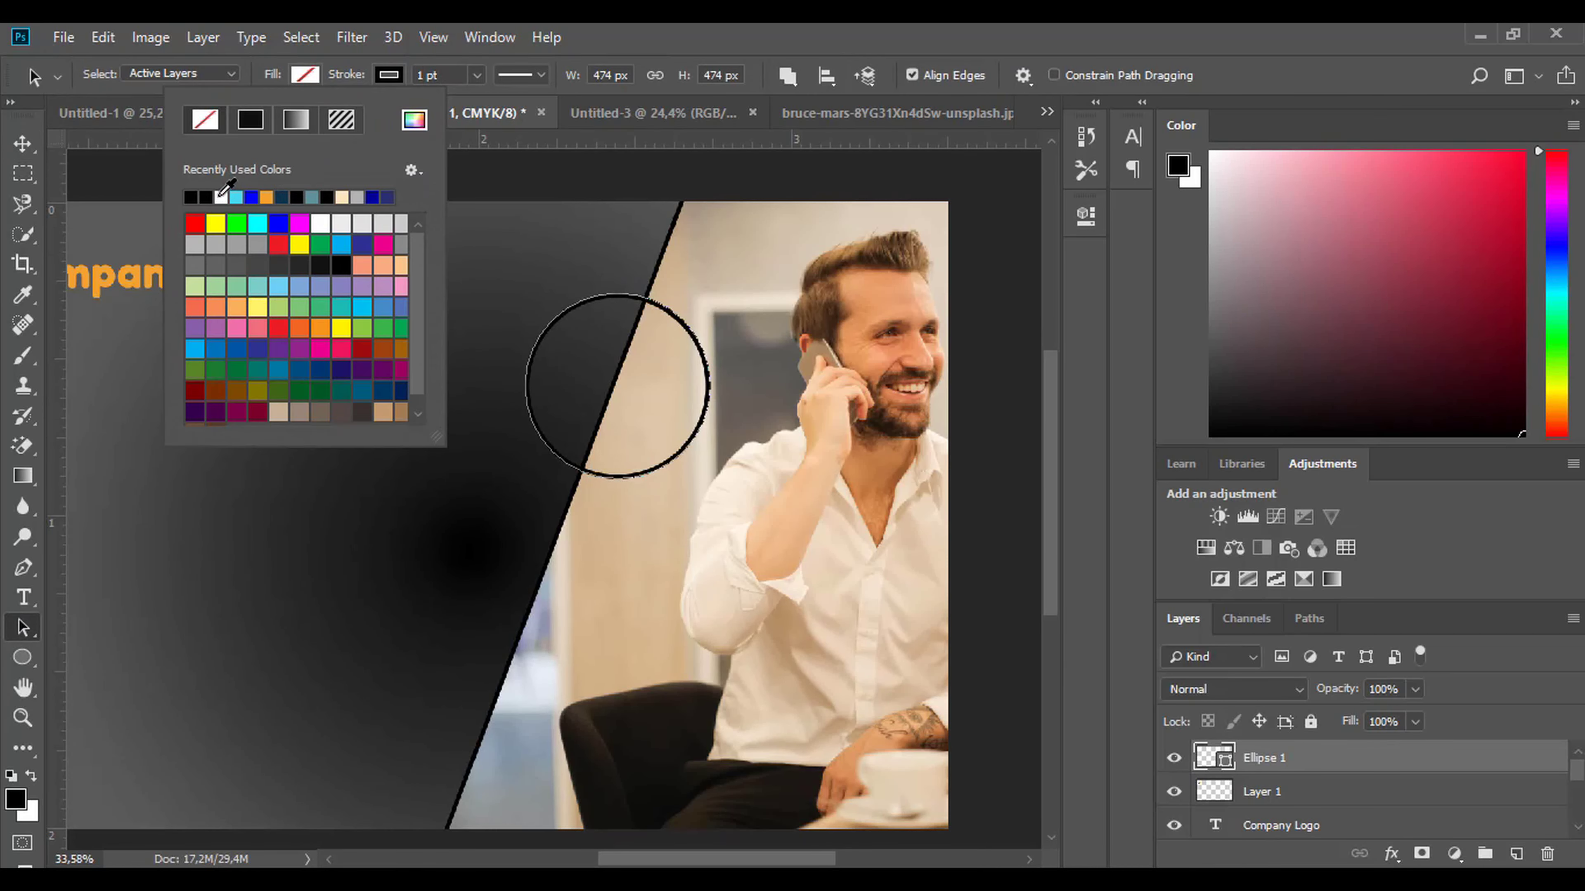
{"action": "left_click", "coordinate": [222, 197]}
{"action": "key", "text": "Return"}
Move the white circle up slightly right, shrink it a little, then bring Untitled-3 forward.
{"action": "key", "text": "v"}
{"action": "left_click", "coordinate": [487, 184]}
{"action": "left_click_drag", "start_coordinate": [770, 557], "coordinate": [696, 647]}
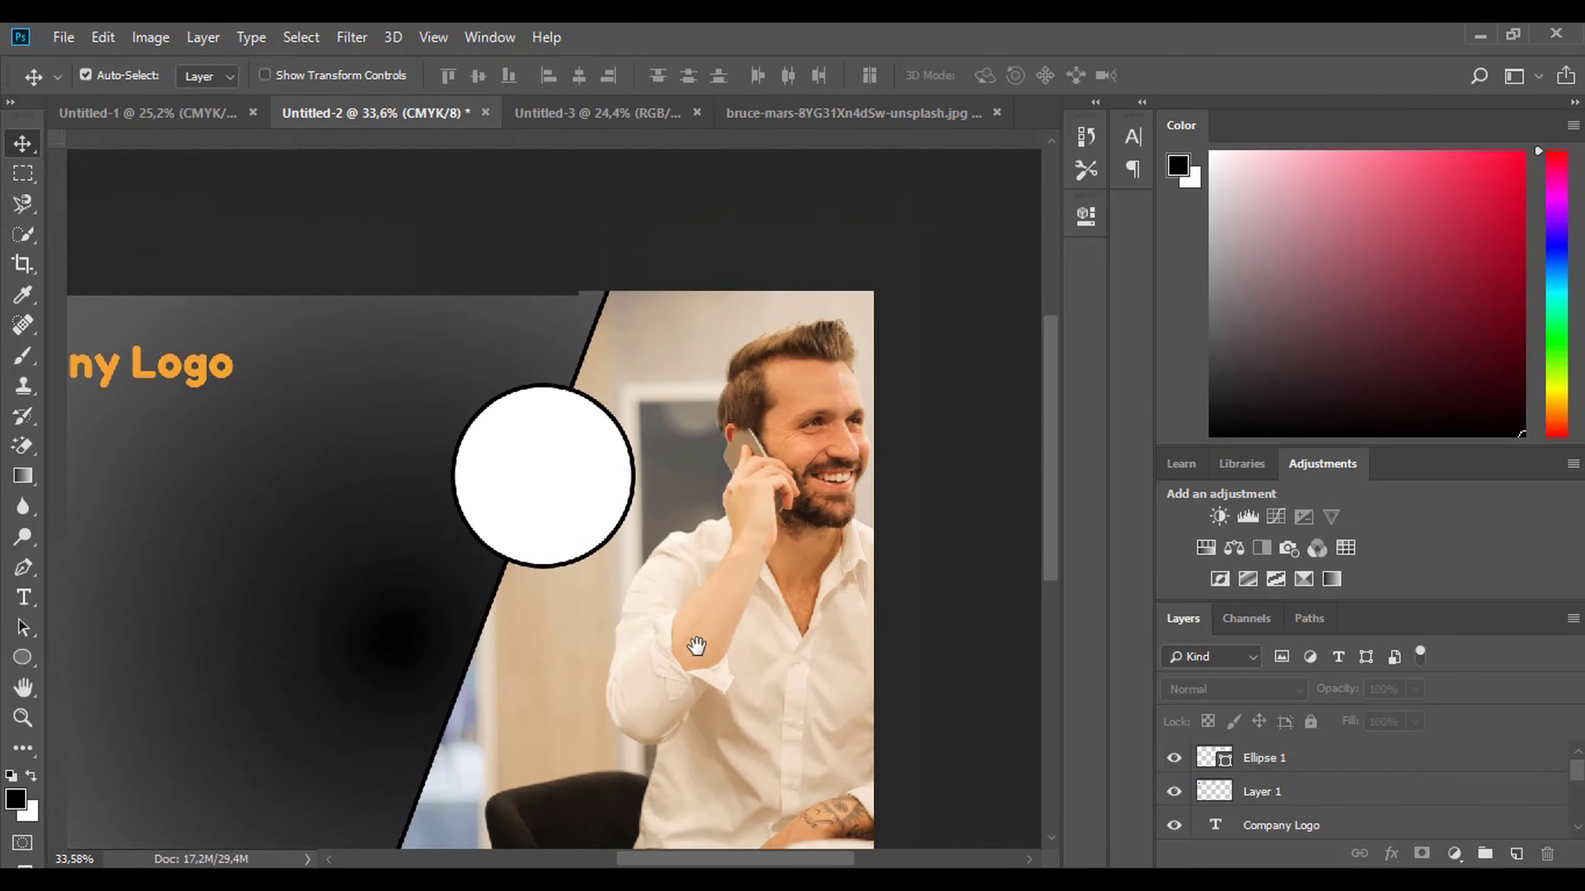
{"action": "key", "text": "ctrl+r"}
{"action": "left_click", "coordinate": [559, 513]}
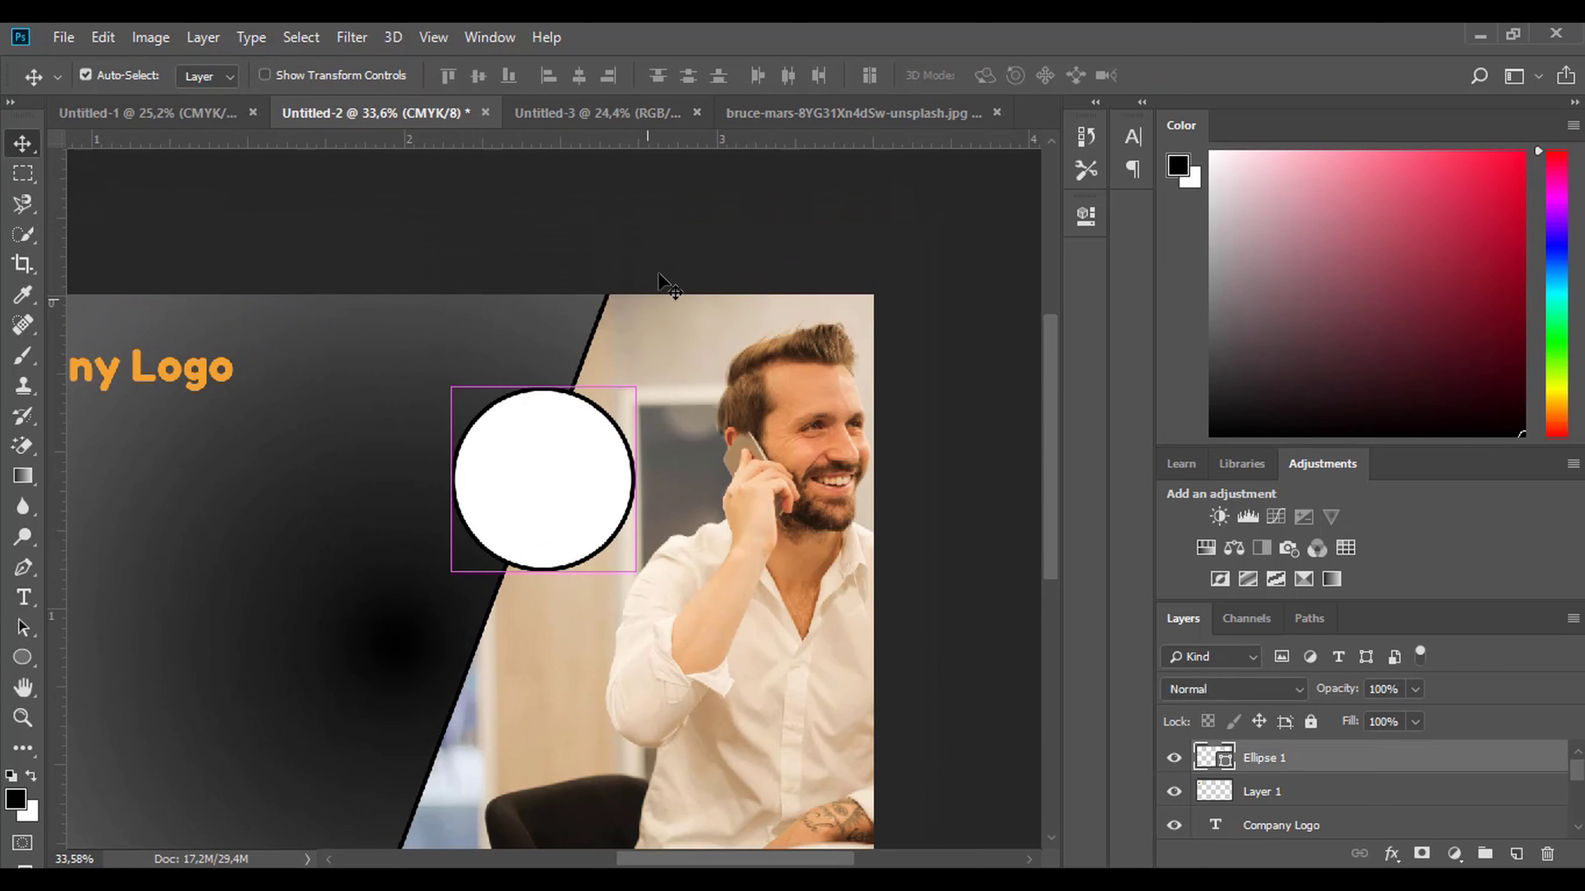
{"action": "scroll", "coordinate": [737, 573], "scroll_direction": "down", "scroll_amount": 5}
{"action": "scroll", "coordinate": [662, 428], "scroll_direction": "up", "scroll_amount": 3}
{"action": "left_click_drag", "start_coordinate": [644, 350], "coordinate": [660, 320]}
{"action": "key", "text": "ctrl+t"}
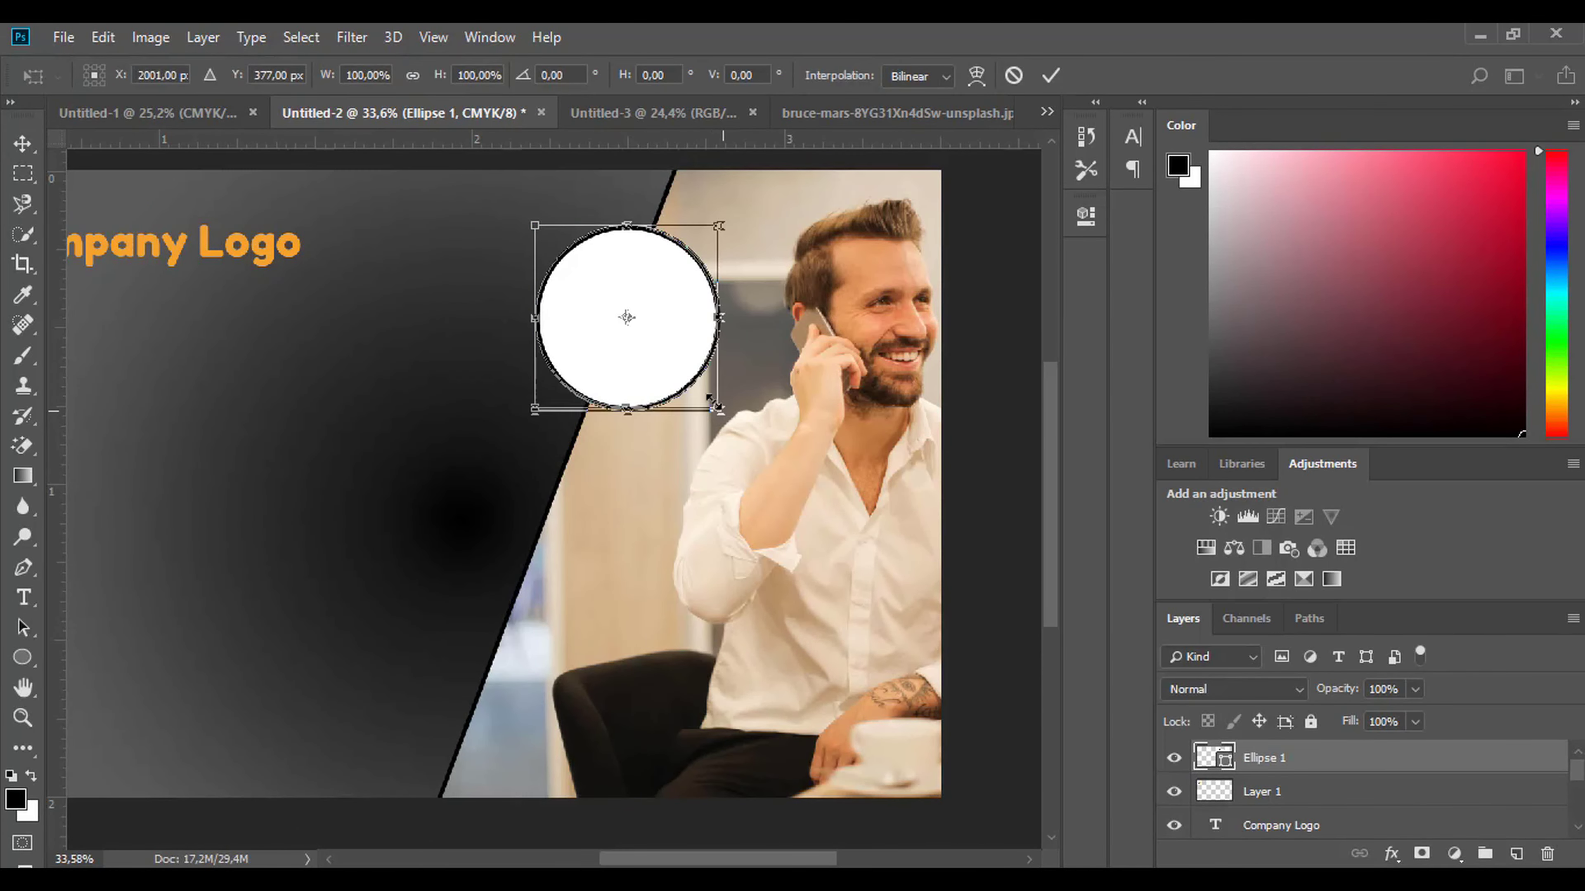
{"action": "left_click_drag", "start_coordinate": [711, 399], "coordinate": [702, 382]}
{"action": "key", "text": "Return"}
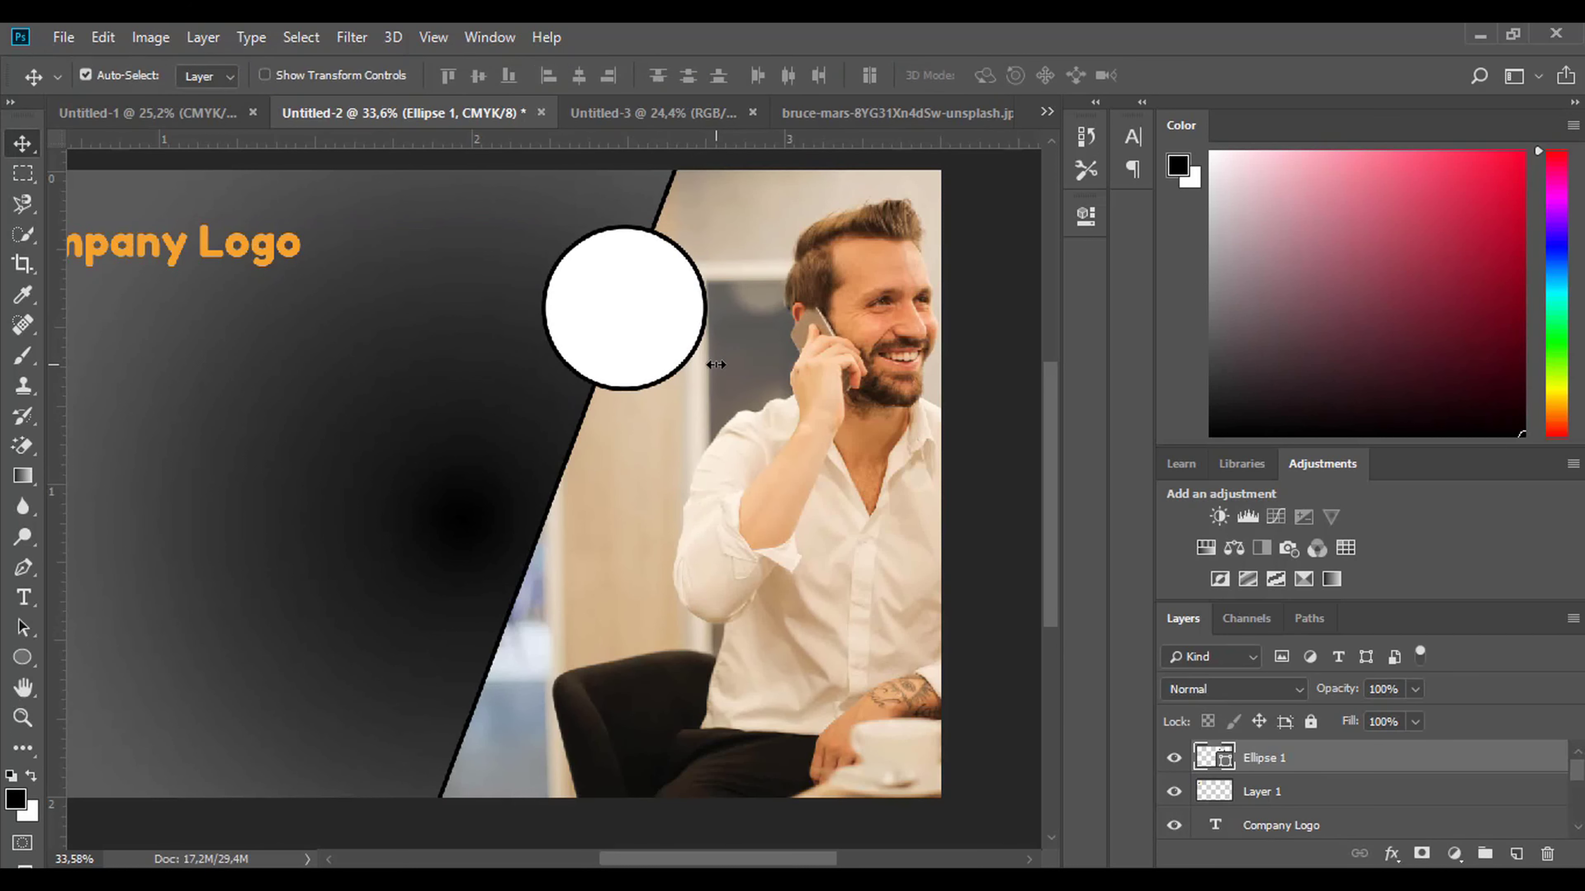
{"action": "left_click", "coordinate": [624, 113]}
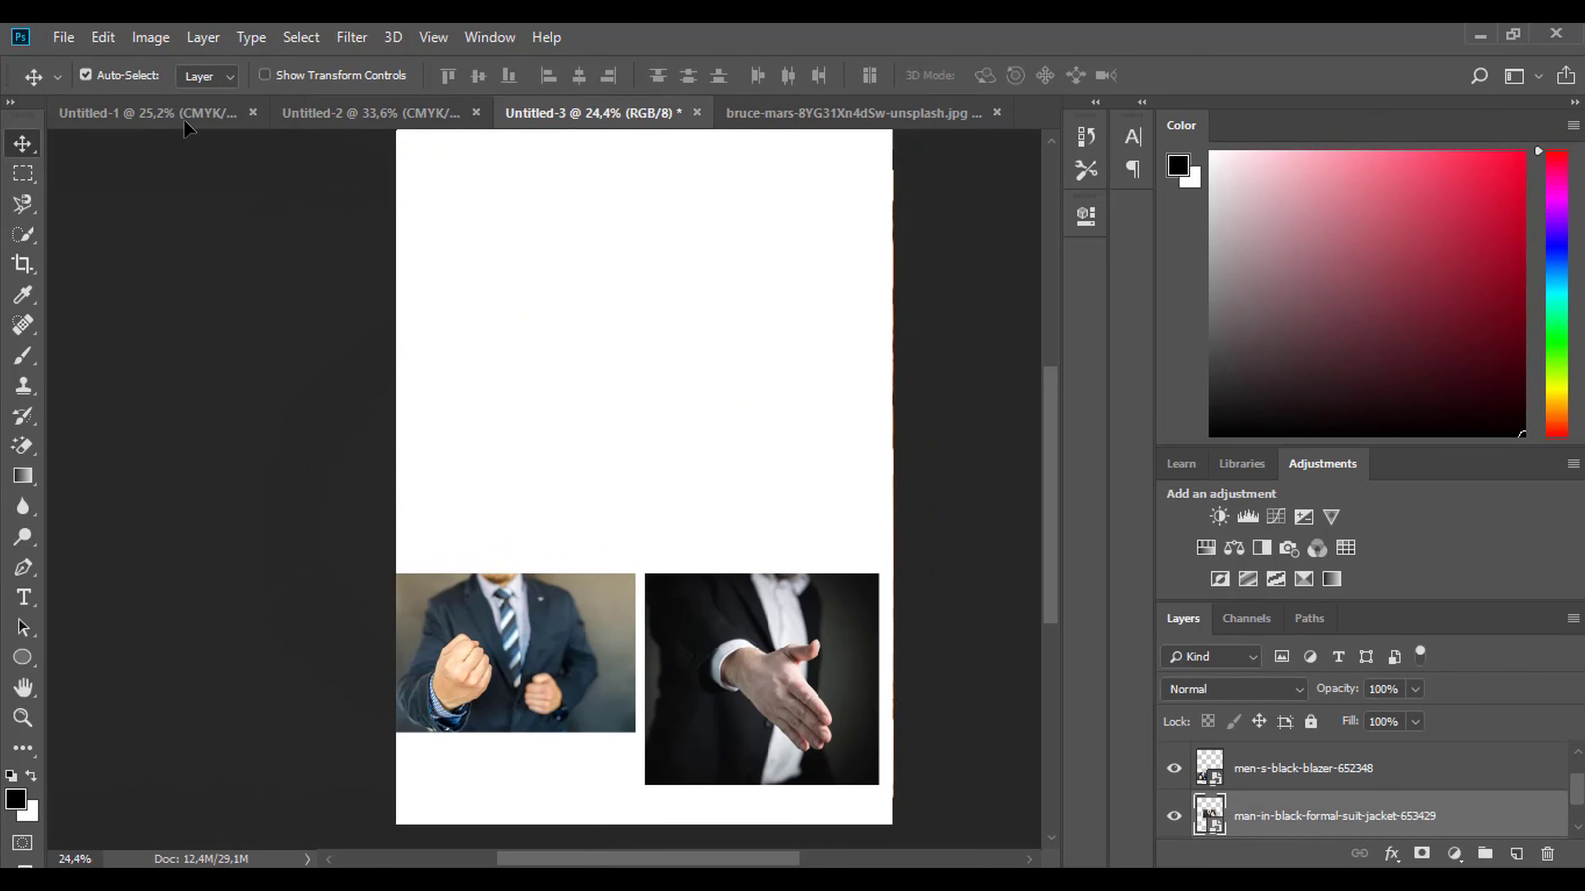
Copy the suit photo into the Untitled-2 banner, scaled down and centred over the top circle.
{"action": "left_click", "coordinate": [183, 115]}
{"action": "left_click", "coordinate": [386, 114]}
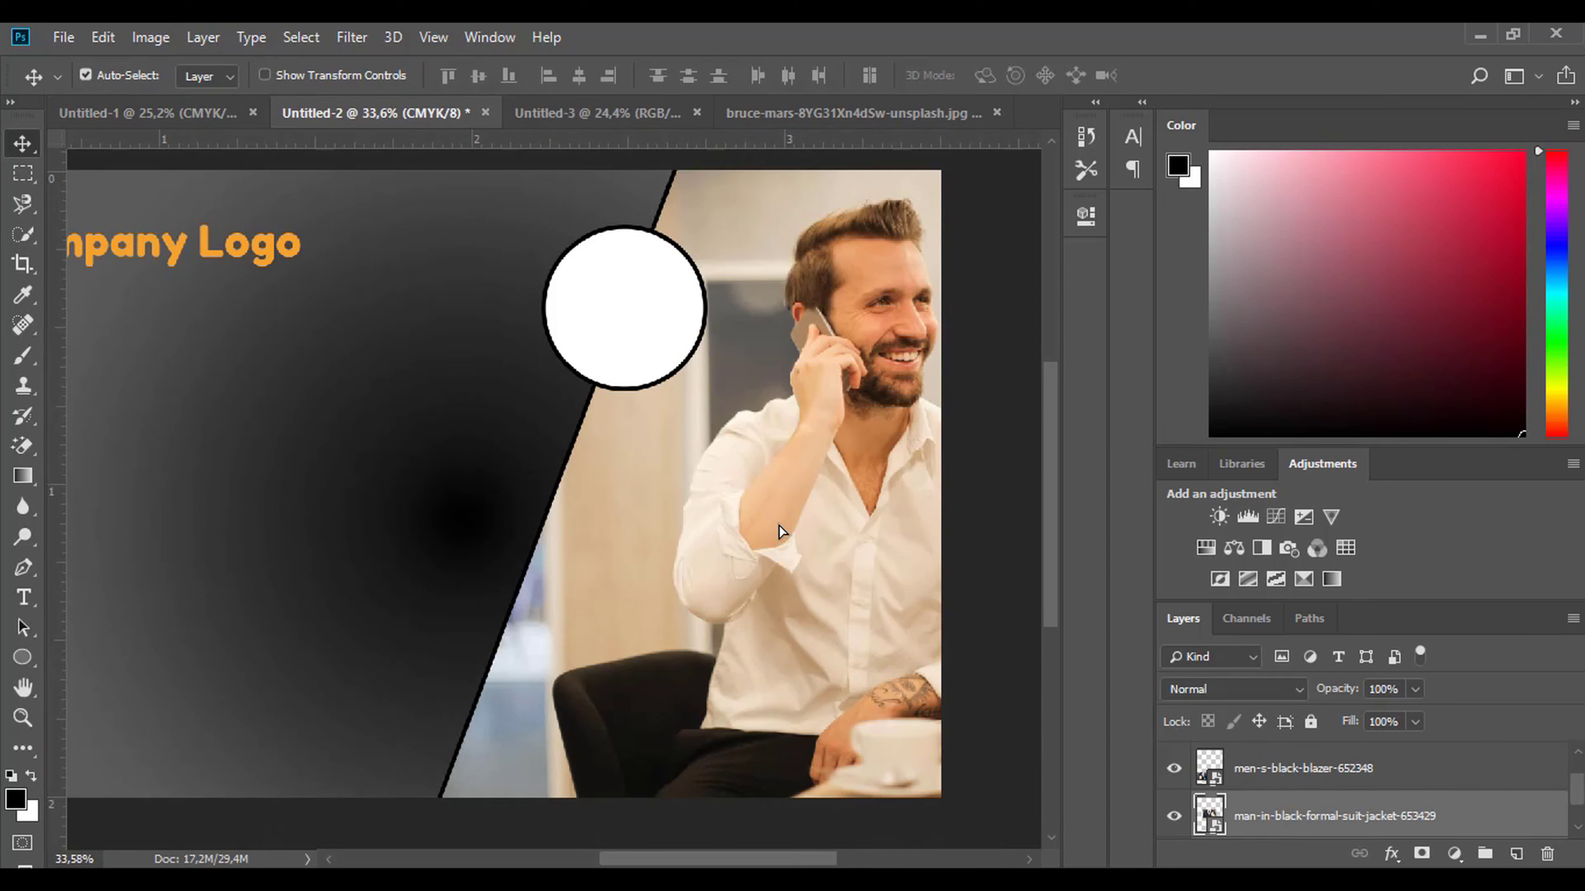
{"action": "left_click_drag", "start_coordinate": [778, 526], "coordinate": [778, 526]}
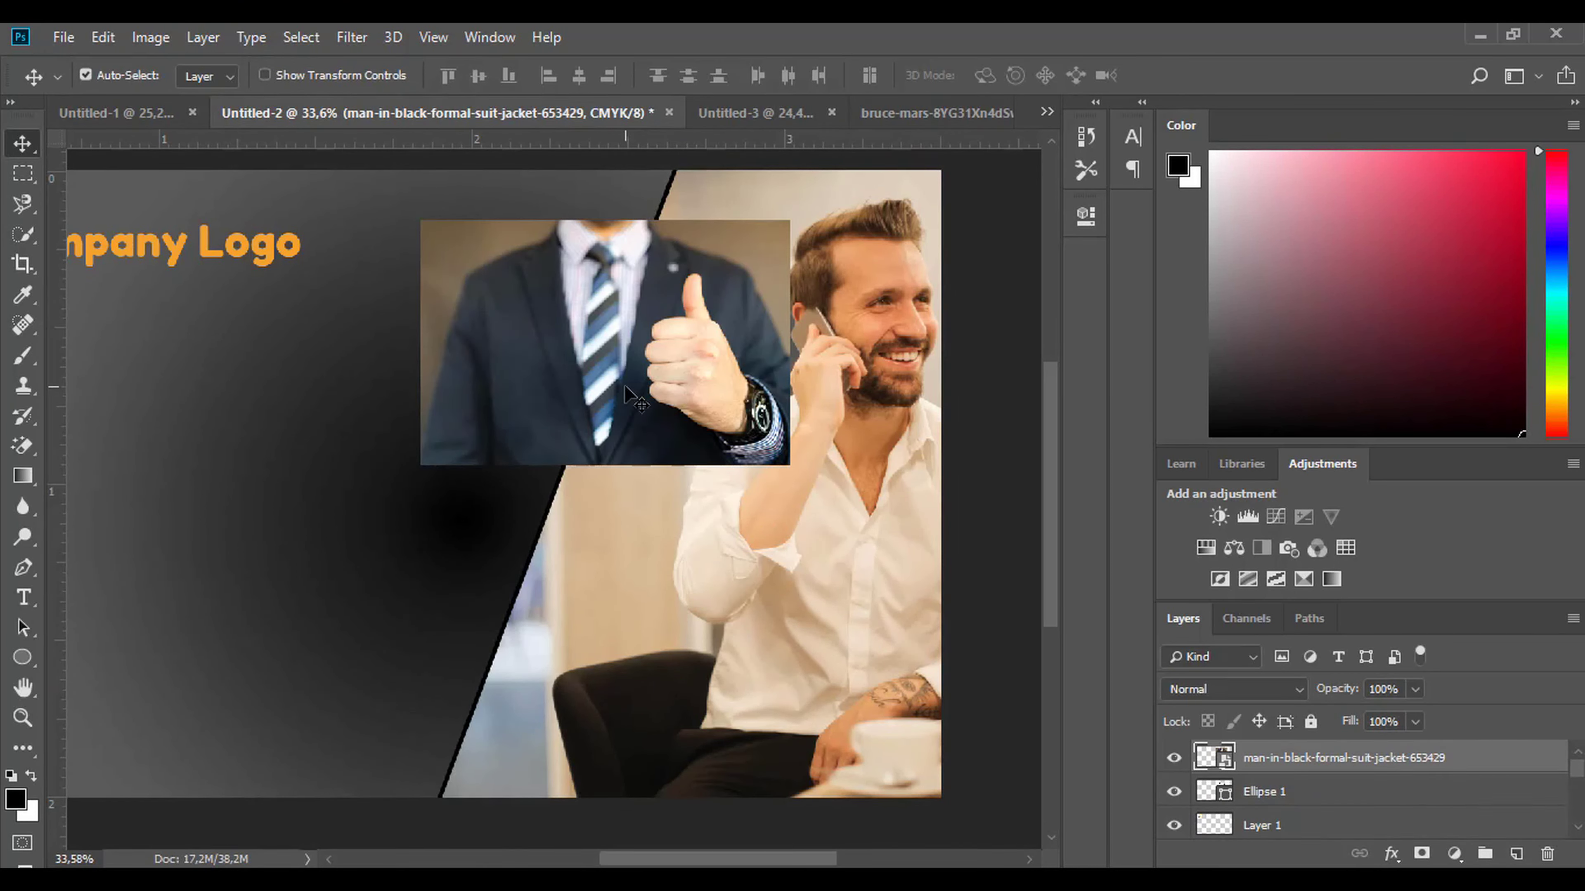
{"action": "left_click_drag", "start_coordinate": [626, 390], "coordinate": [645, 365]}
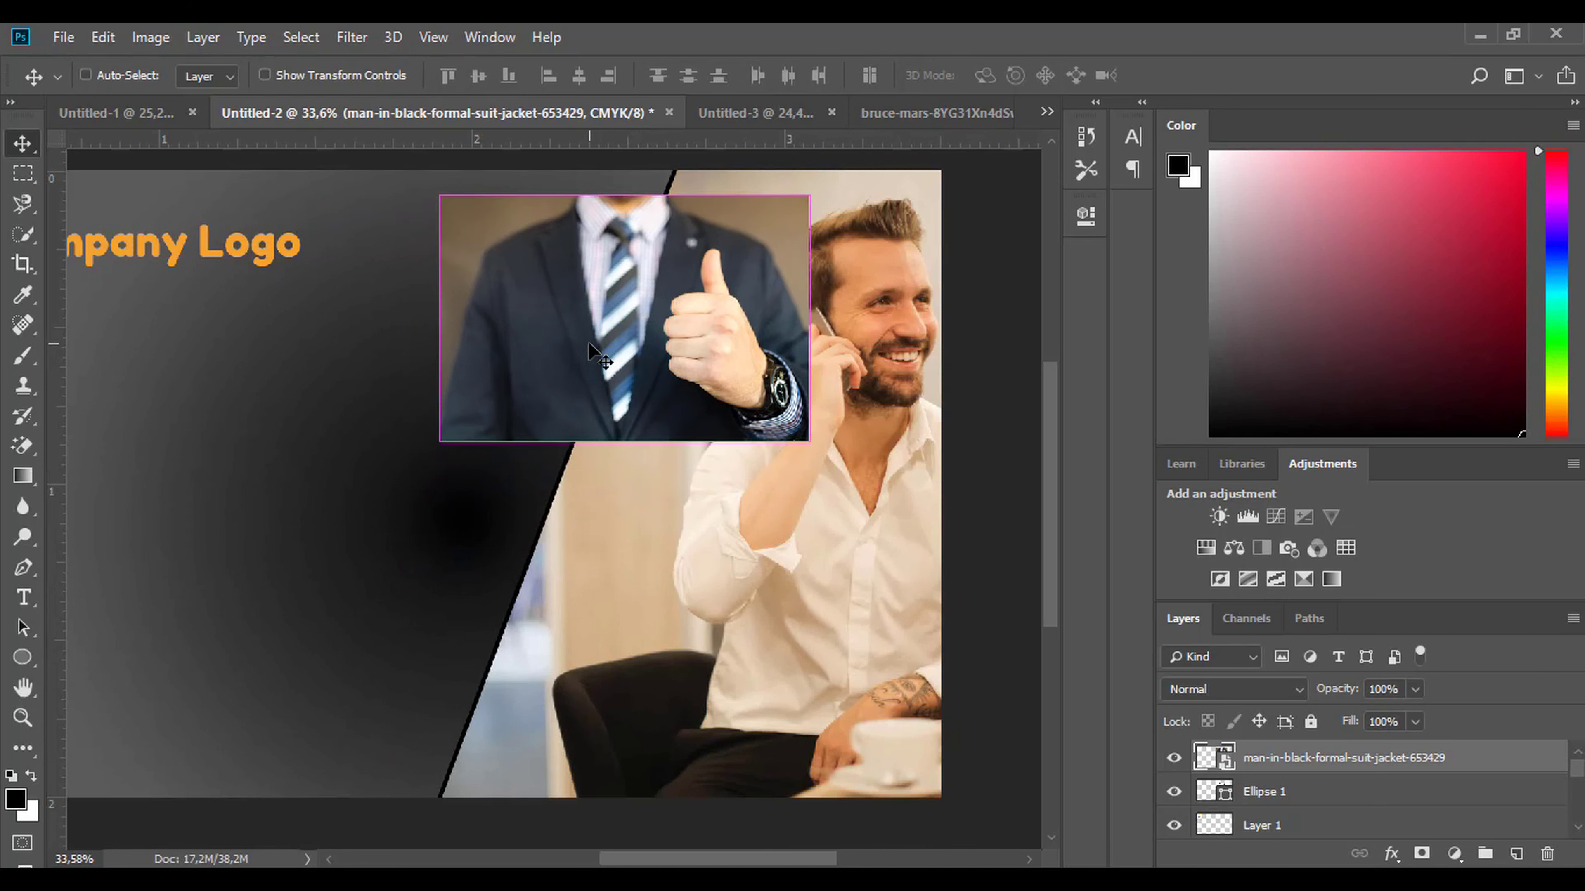
{"action": "key", "text": "ctrl+t"}
{"action": "left_click_drag", "start_coordinate": [440, 195], "coordinate": [552, 269]}
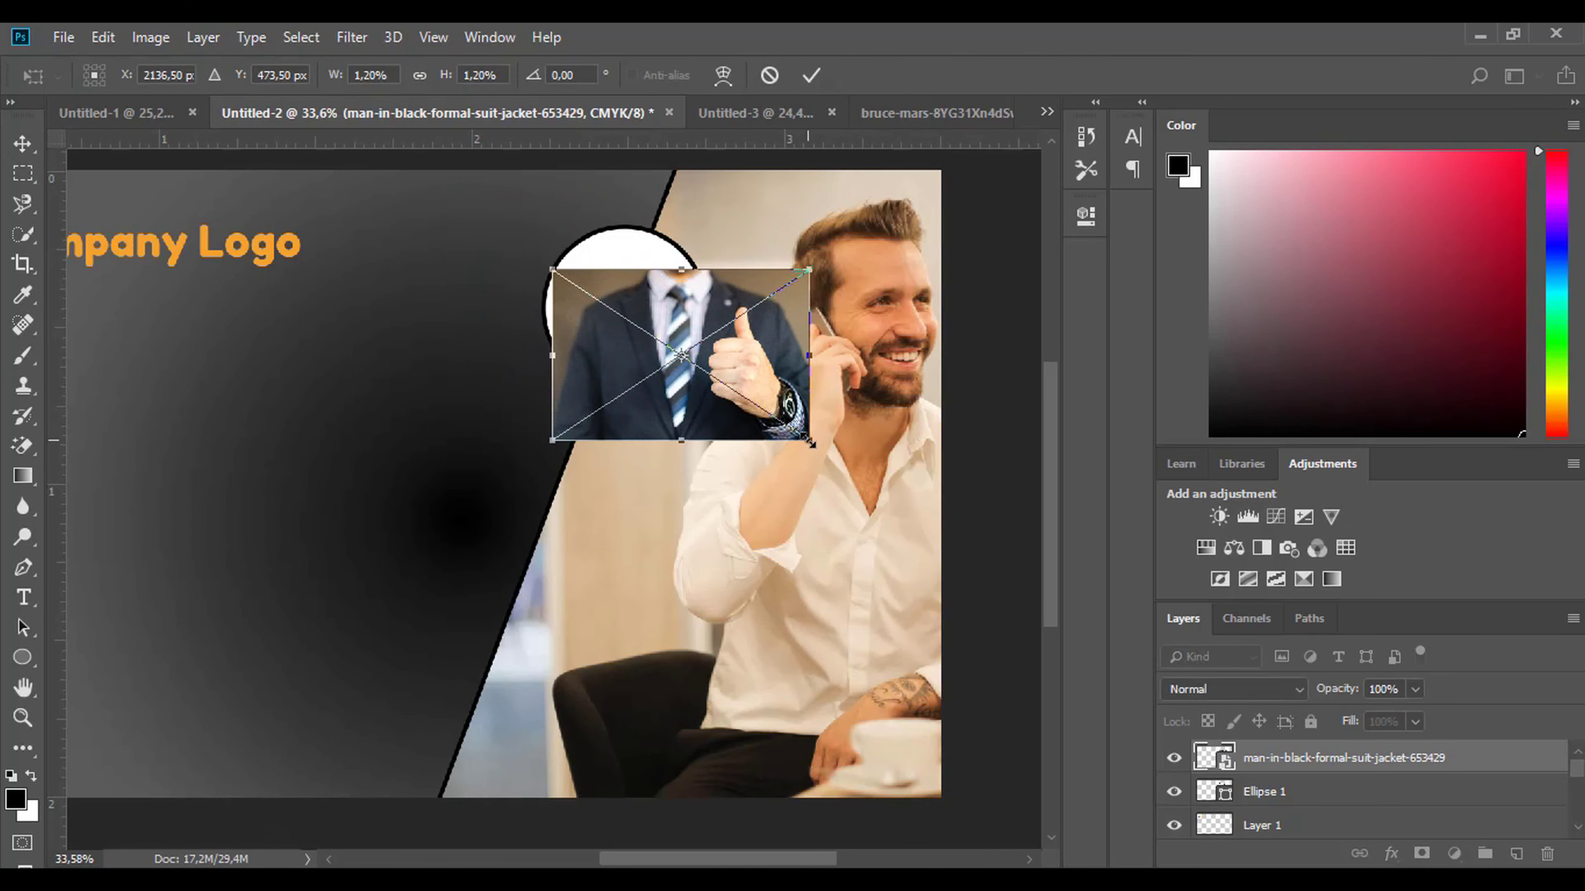
{"action": "left_click_drag", "start_coordinate": [809, 442], "coordinate": [733, 389]}
{"action": "left_click_drag", "start_coordinate": [682, 320], "coordinate": [671, 307]}
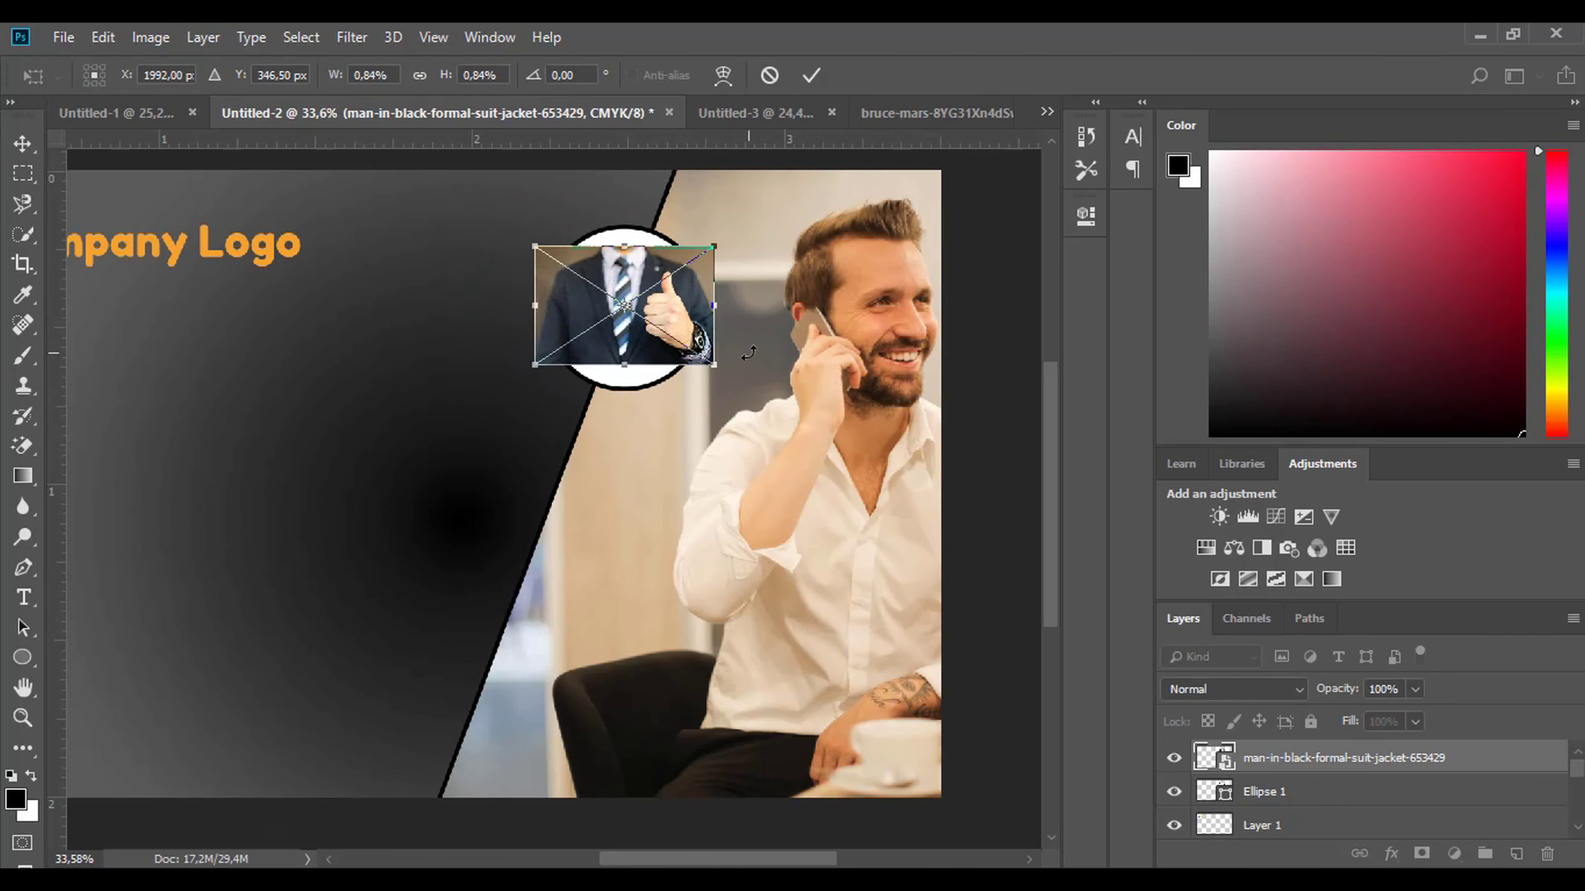
{"action": "key", "text": "Return"}
Clip the suit photo into the white circle and enlarge it to fill the circle.
{"action": "right_click", "coordinate": [1351, 759]}
{"action": "left_click", "coordinate": [1239, 518]}
{"action": "key", "text": "ctrl+t"}
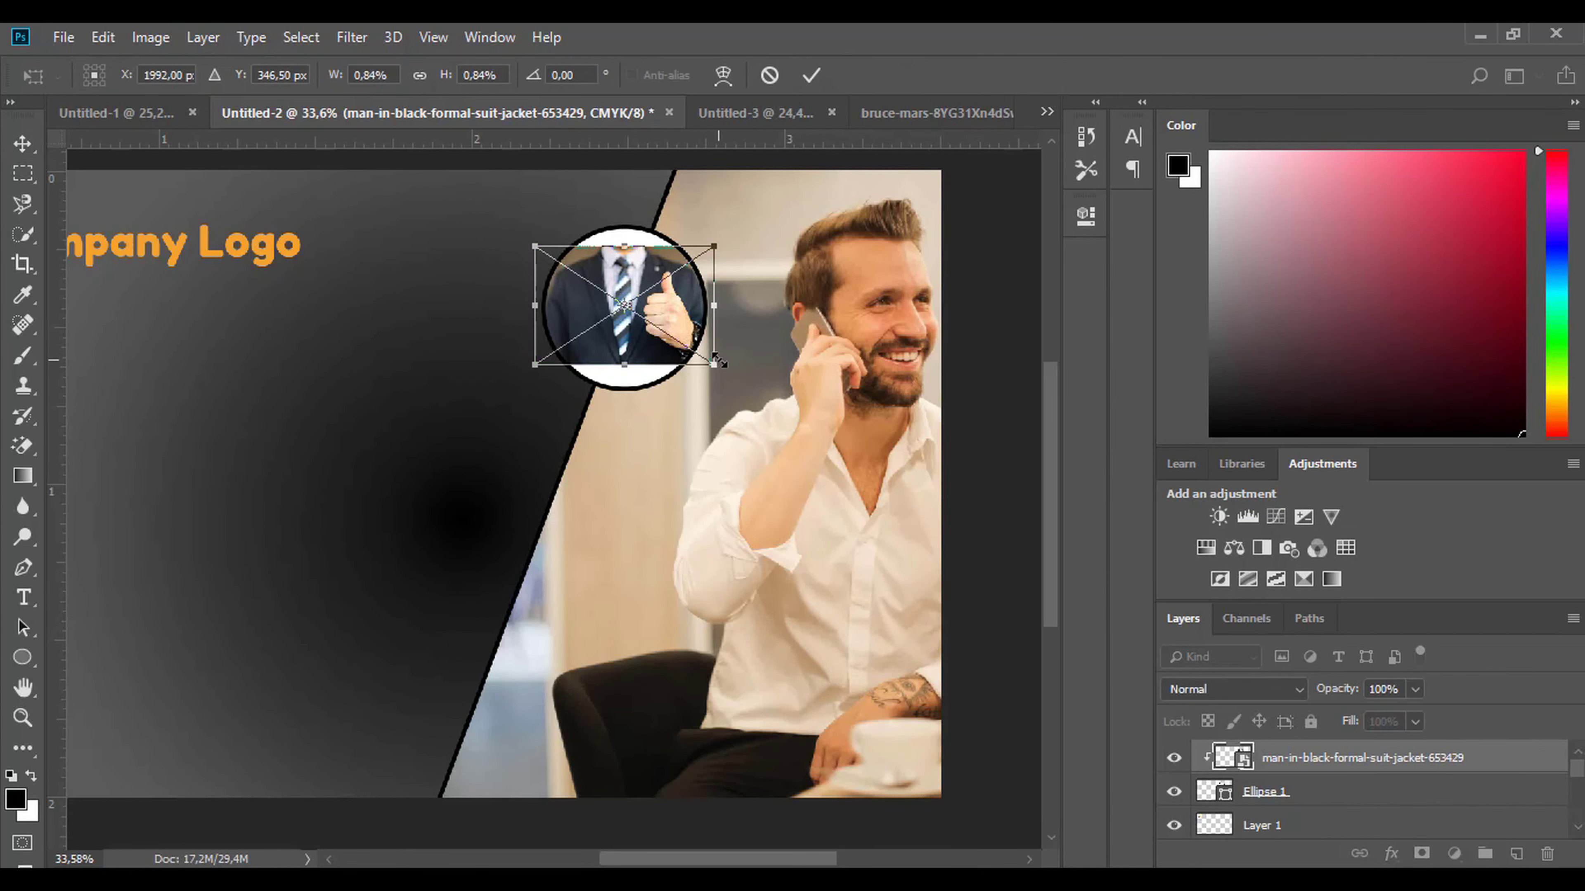
{"action": "left_click_drag", "start_coordinate": [714, 365], "coordinate": [757, 393]}
{"action": "left_click_drag", "start_coordinate": [530, 244], "coordinate": [492, 217]}
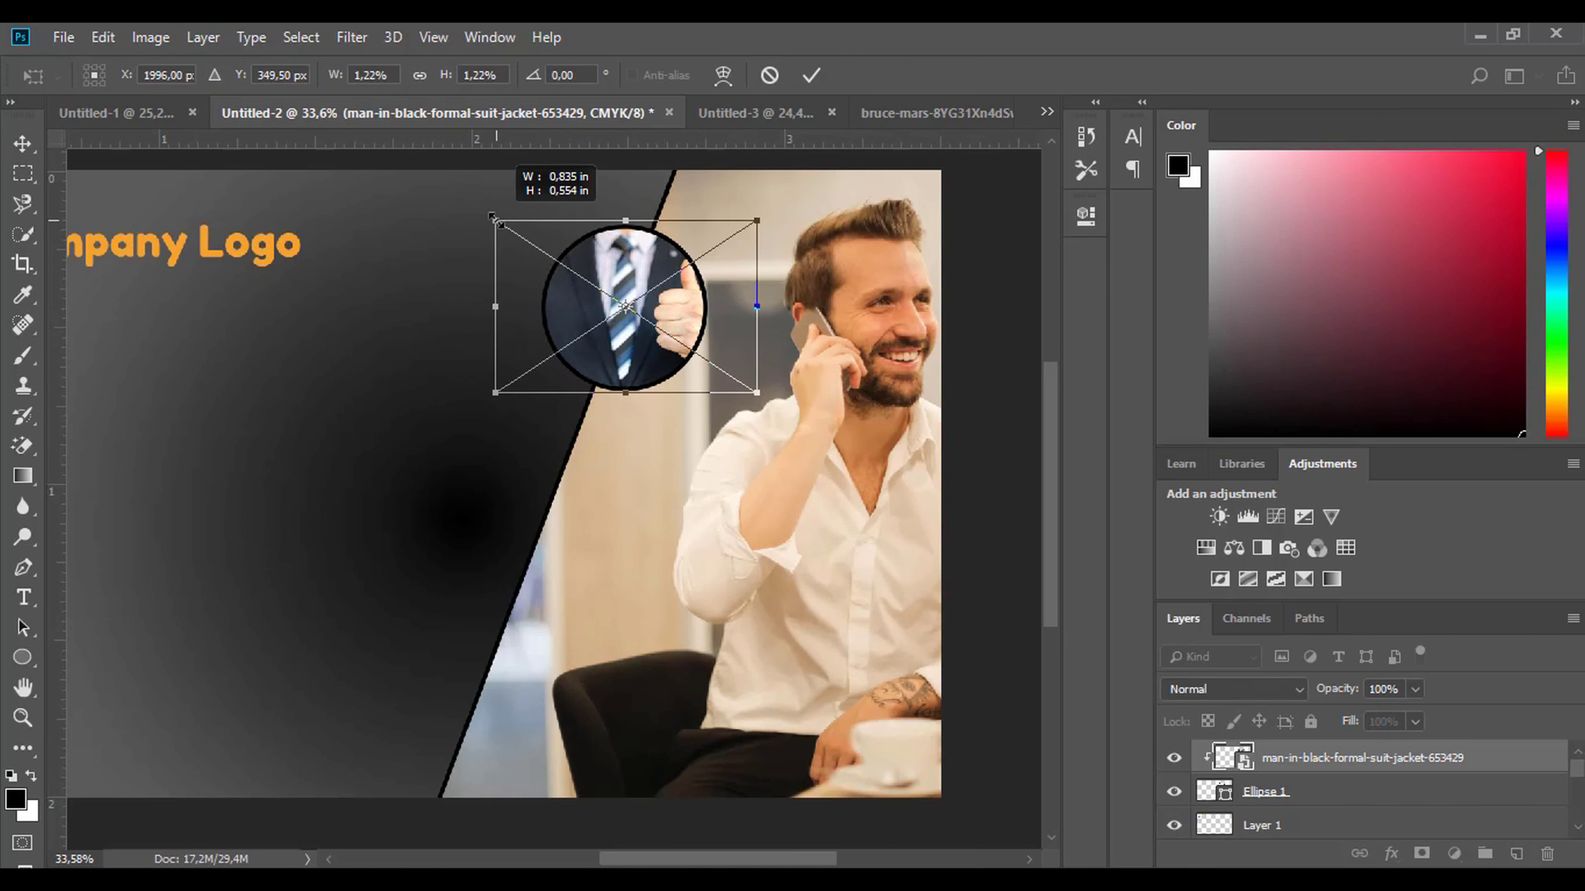
{"action": "left_click_drag", "start_coordinate": [718, 305], "coordinate": [730, 312]}
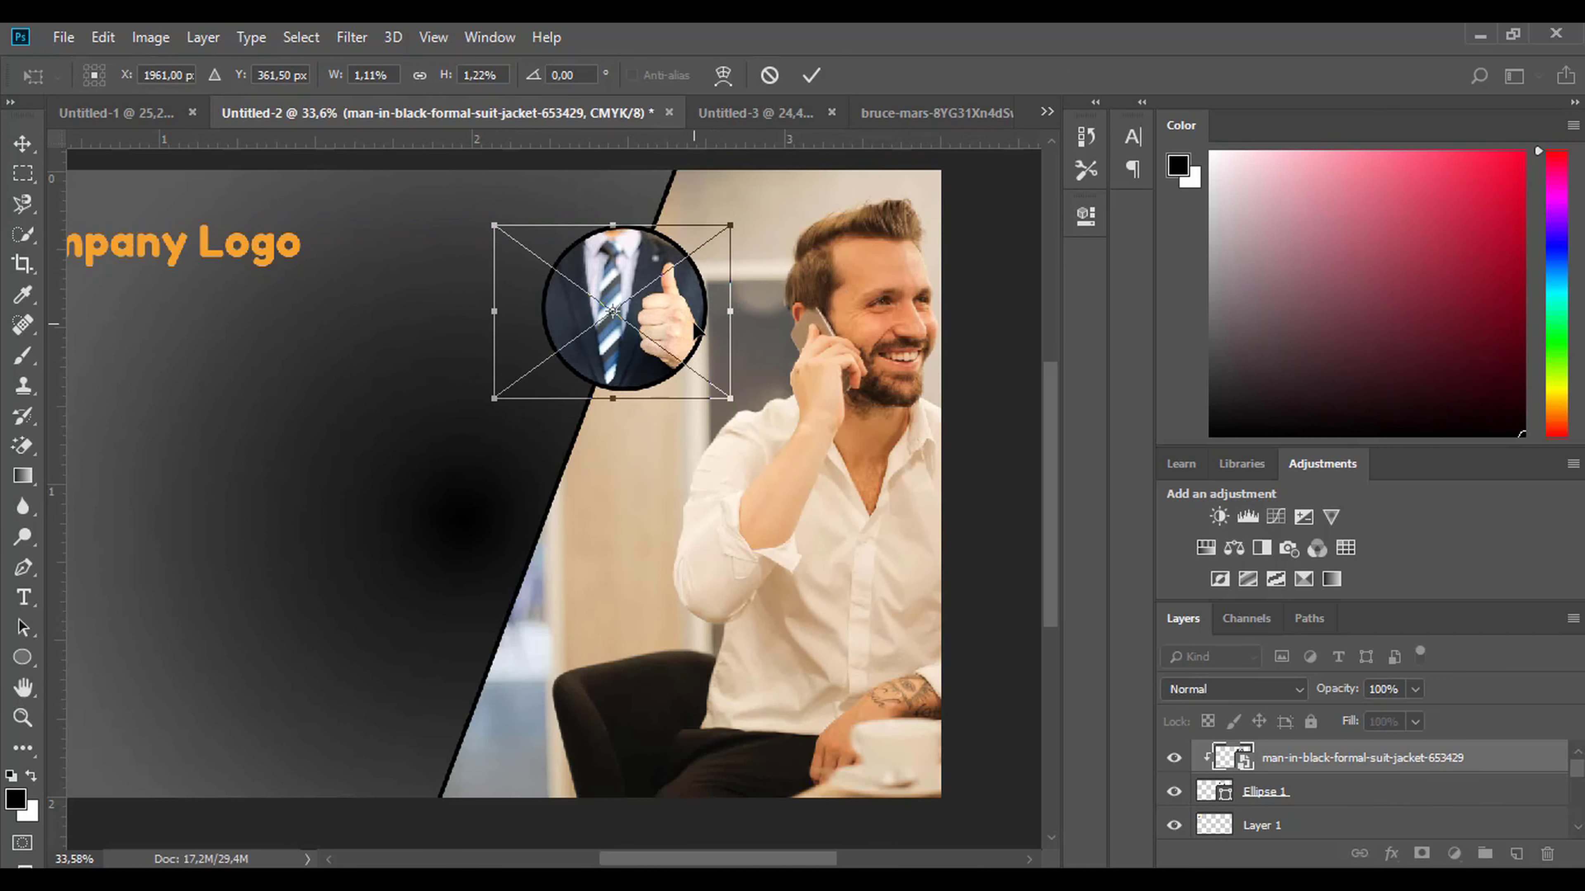
{"action": "key", "text": "Return"}
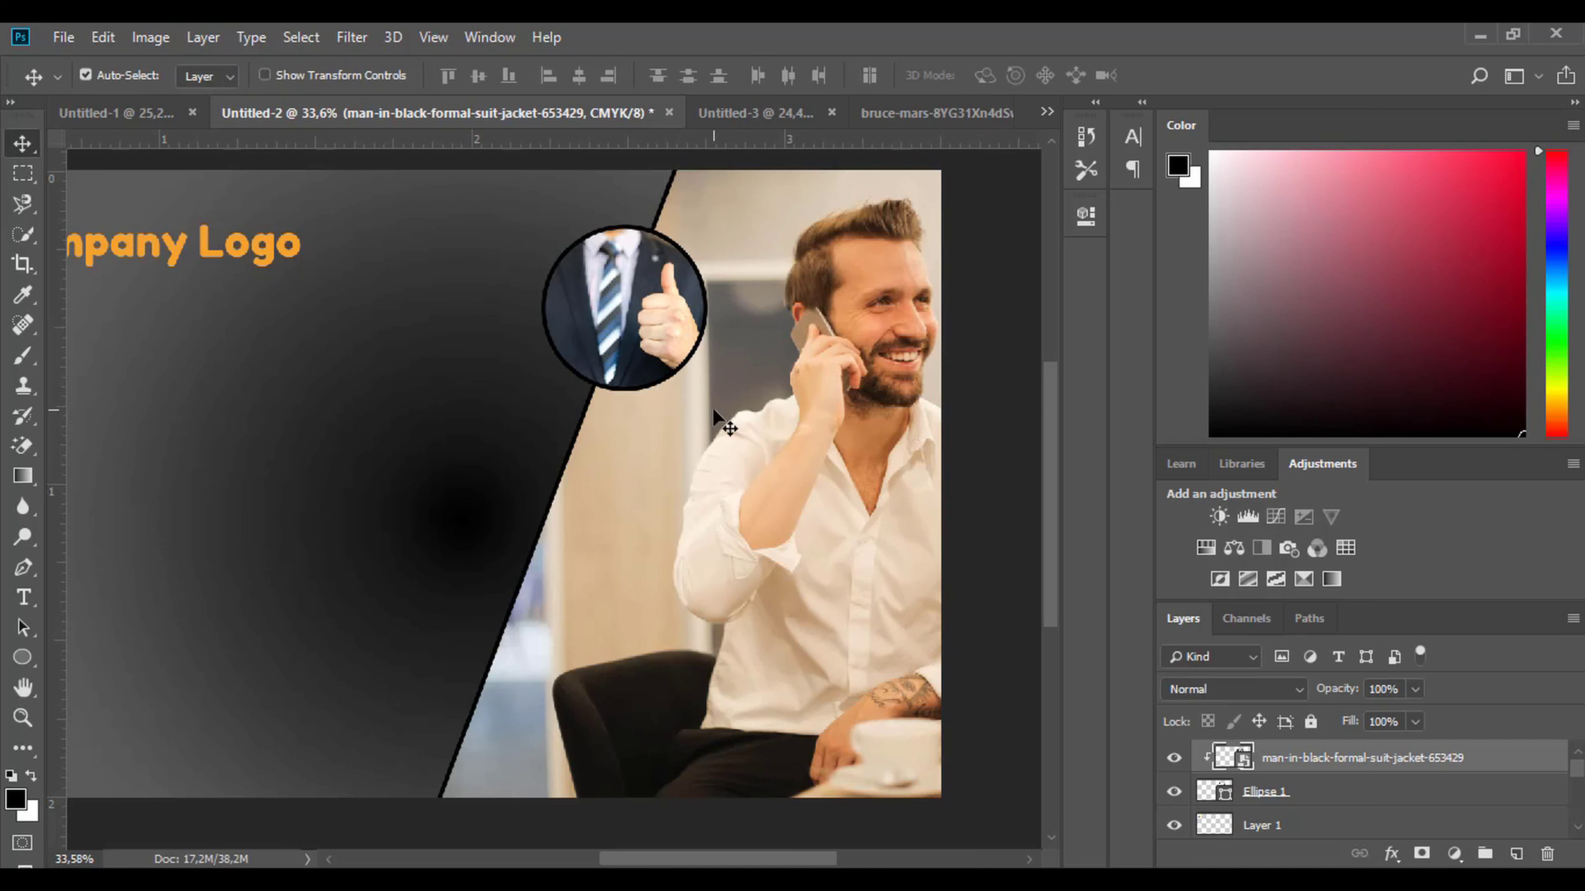
Trim the suit photo's width and height, then duplicate the white circle below it.
{"action": "key", "text": "ctrl+t"}
{"action": "left_click_drag", "start_coordinate": [624, 324], "coordinate": [668, 325]}
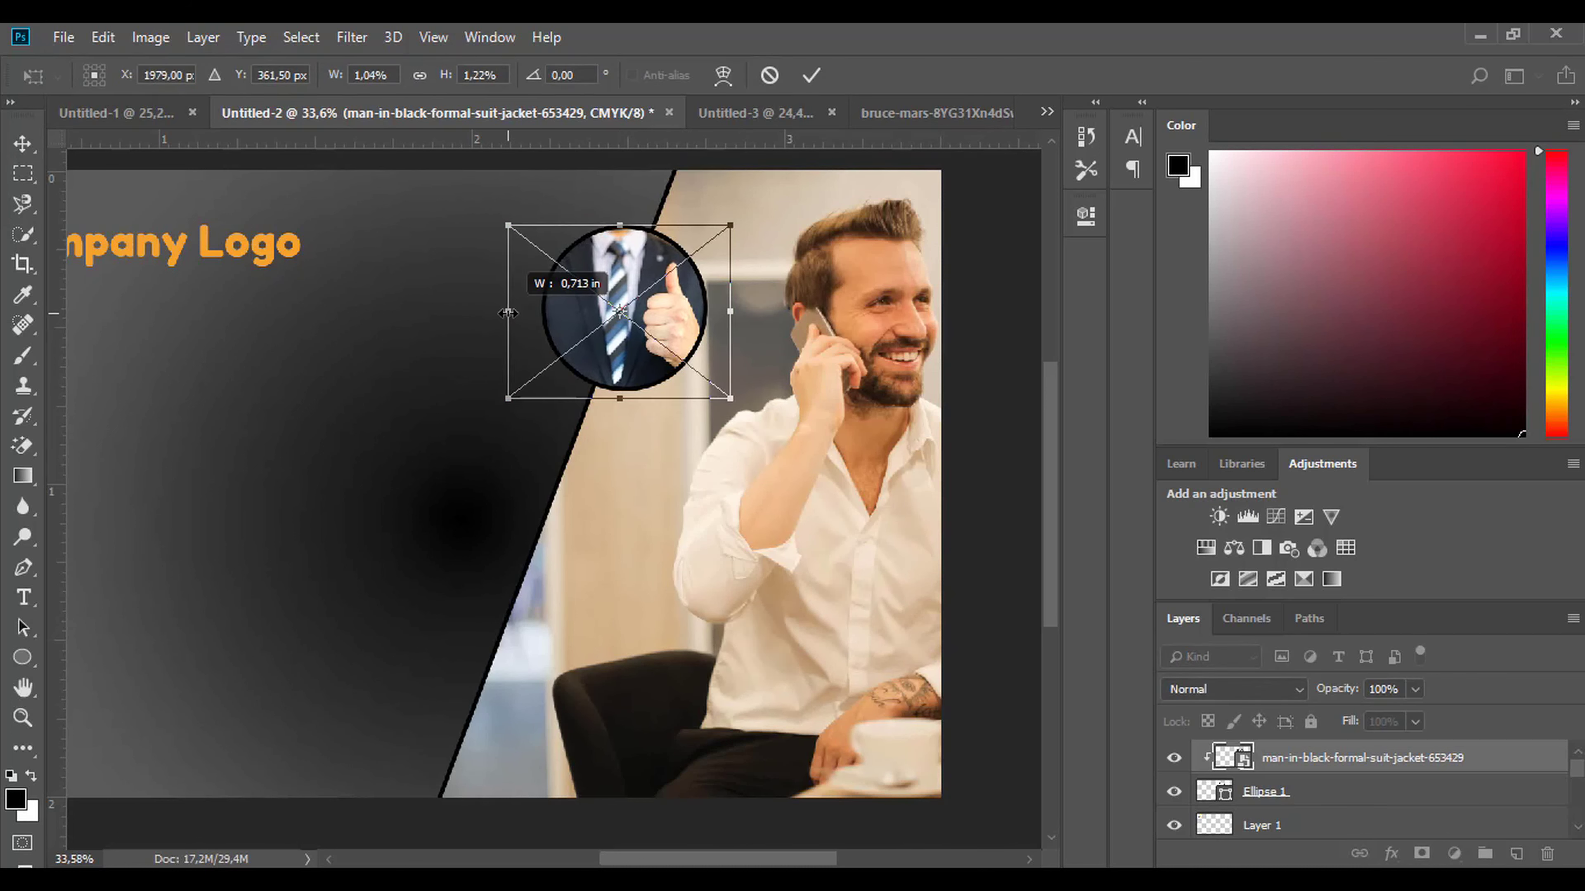
{"action": "left_click_drag", "start_coordinate": [730, 398], "coordinate": [726, 400]}
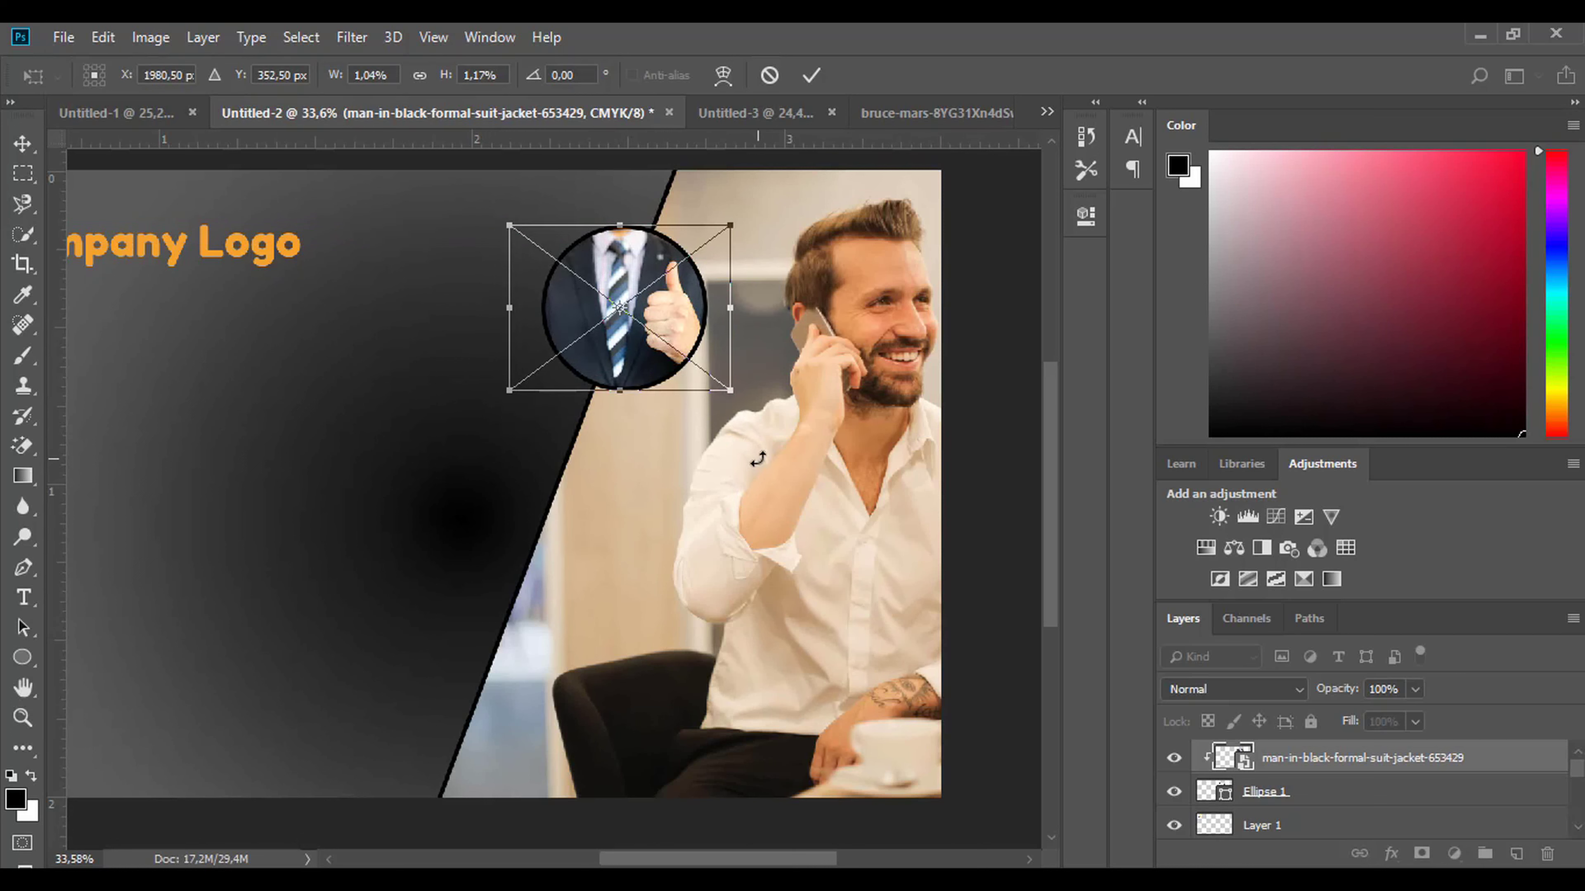
{"action": "key", "text": "Return"}
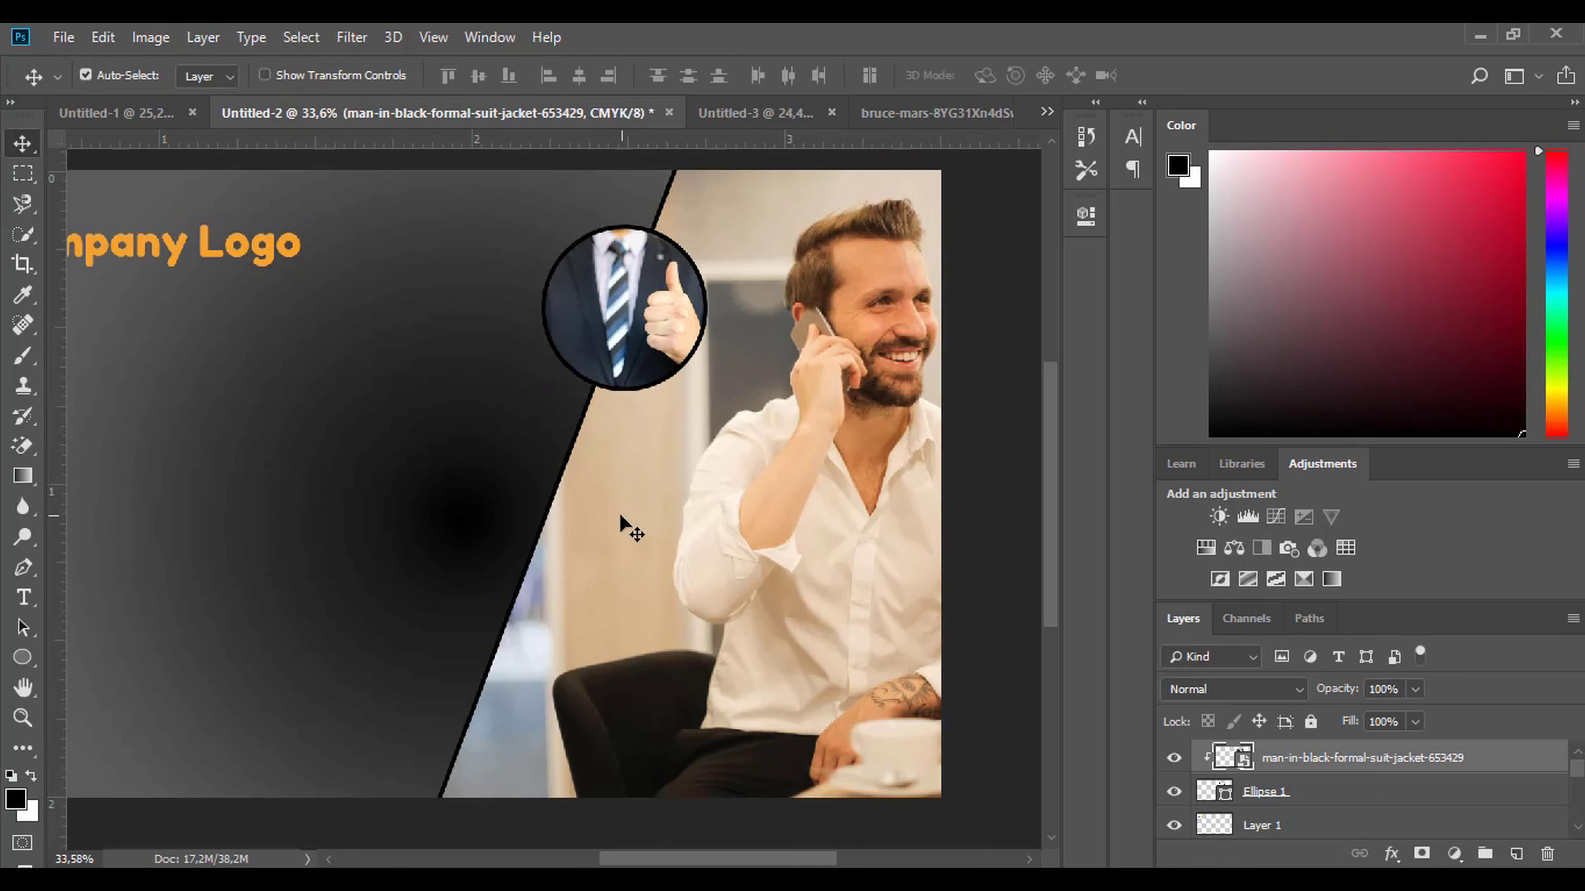
{"action": "left_click_drag", "start_coordinate": [1333, 797], "coordinate": [756, 599]}
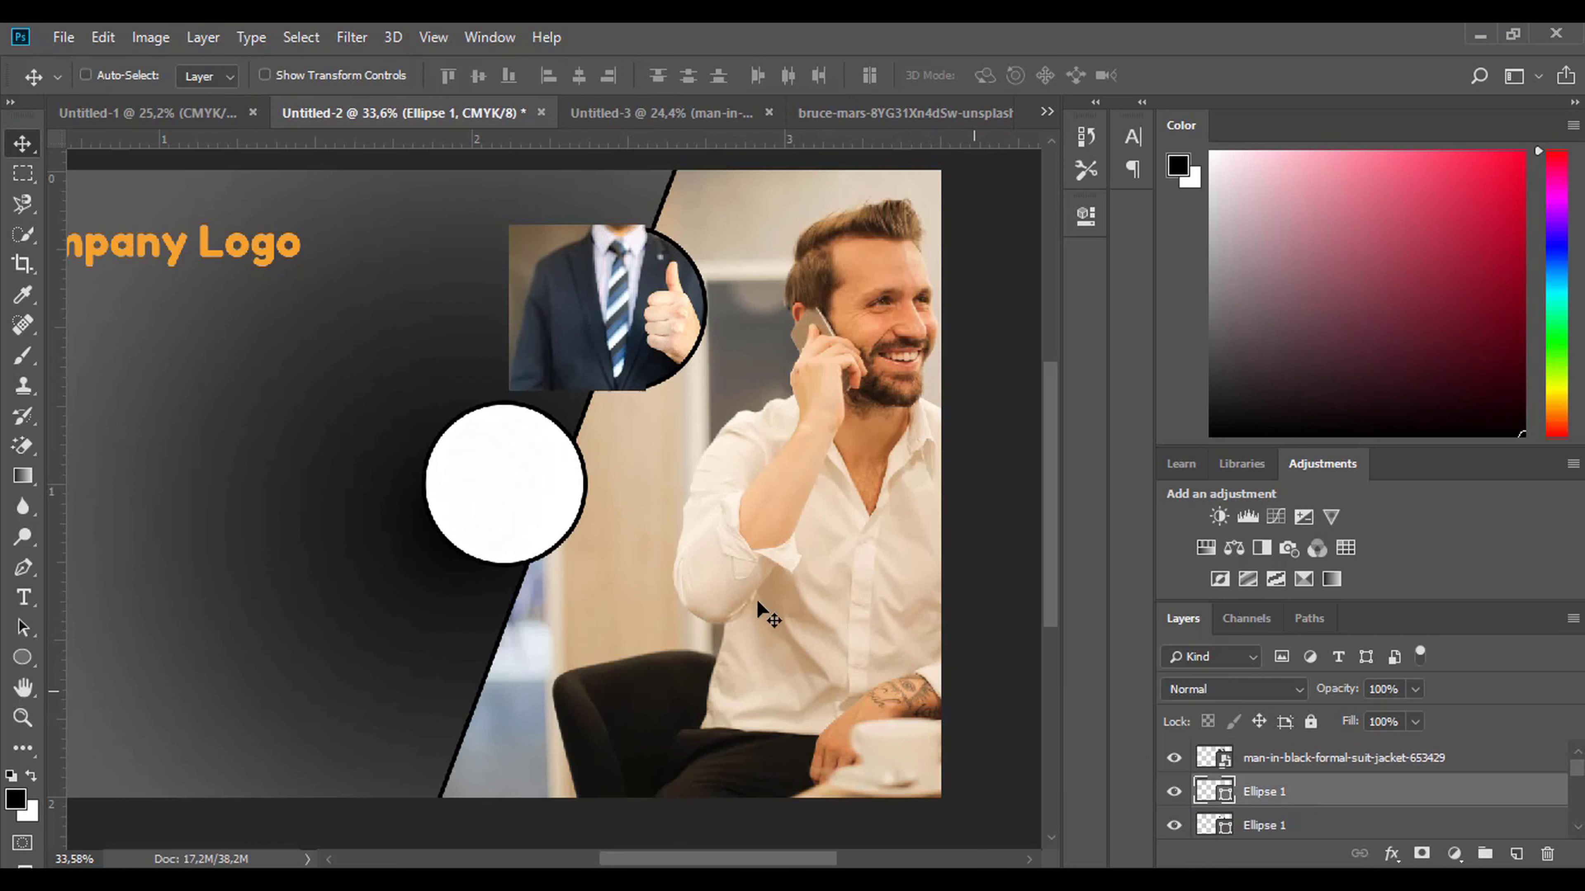
Restack the circle copy above the suit photo, name it Ellipse 2, and re-clip the suit photo.
{"action": "left_click", "coordinate": [1310, 757]}
{"action": "key", "text": "ctrl+bracketleft"}
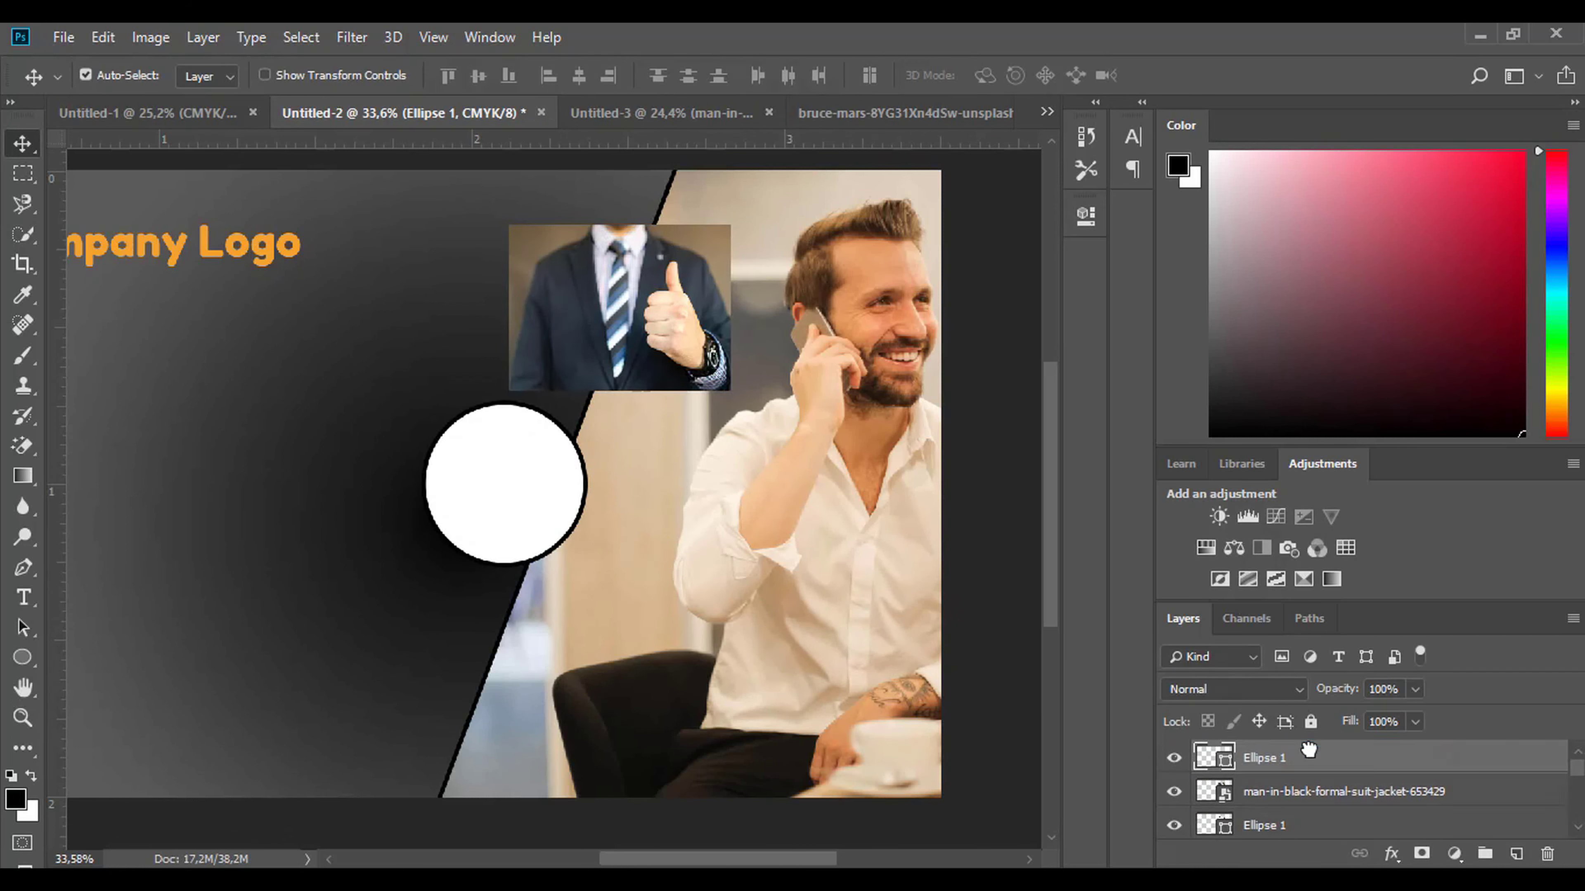
{"action": "double_click", "coordinate": [1277, 758]}
{"action": "right_click", "coordinate": [1313, 802]}
{"action": "left_click", "coordinate": [1129, 512]}
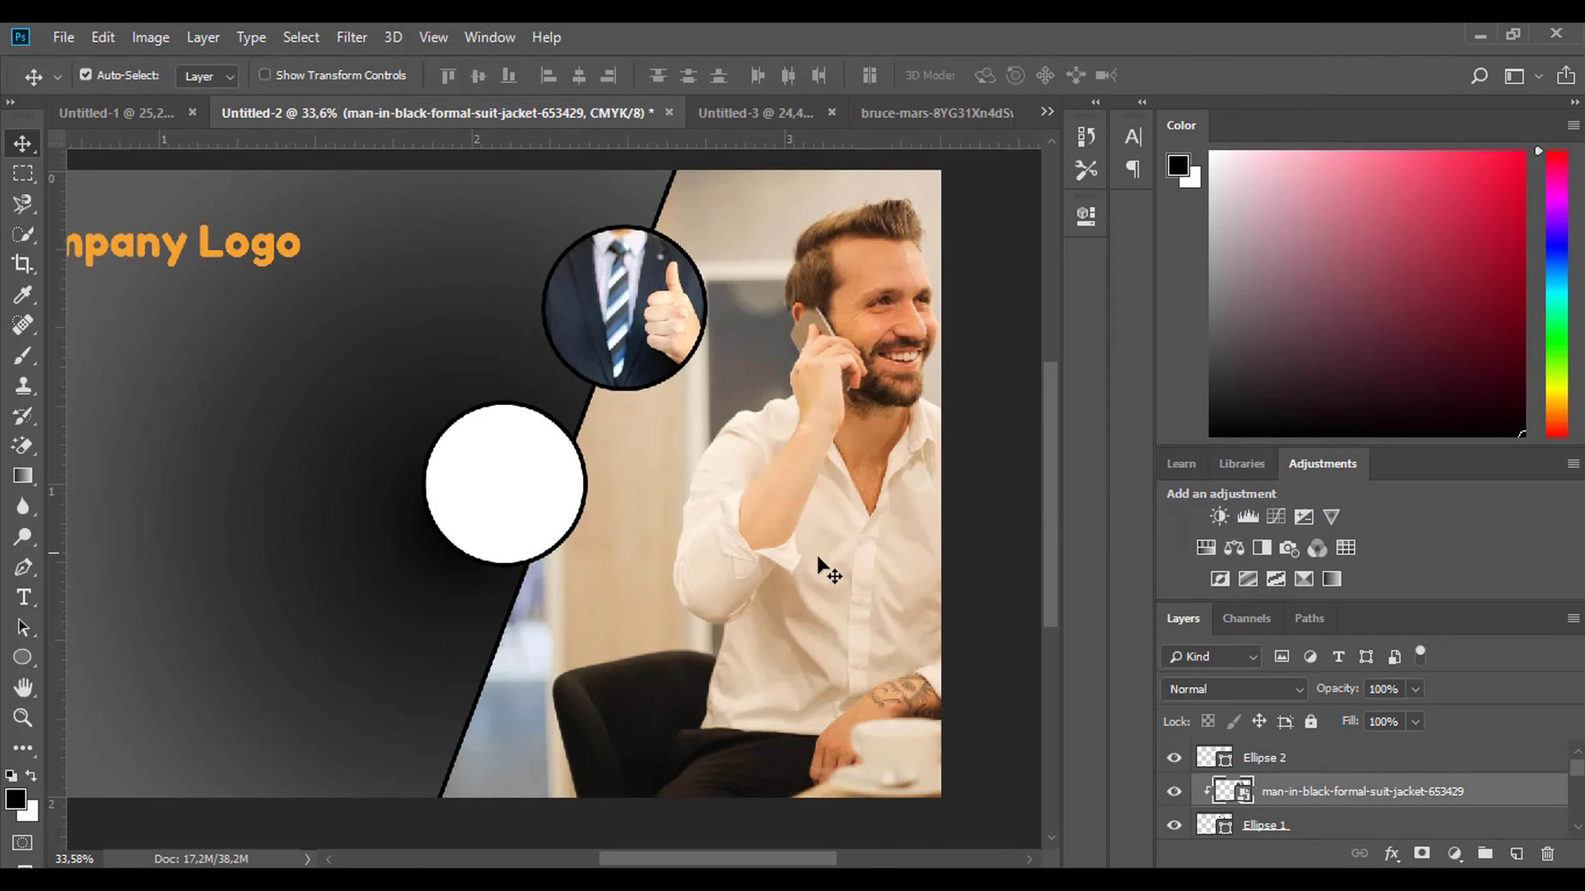
Shift Ellipse 2 right against the diagonal edge and return to Untitled-3.
{"action": "left_click_drag", "start_coordinate": [560, 540], "coordinate": [575, 513]}
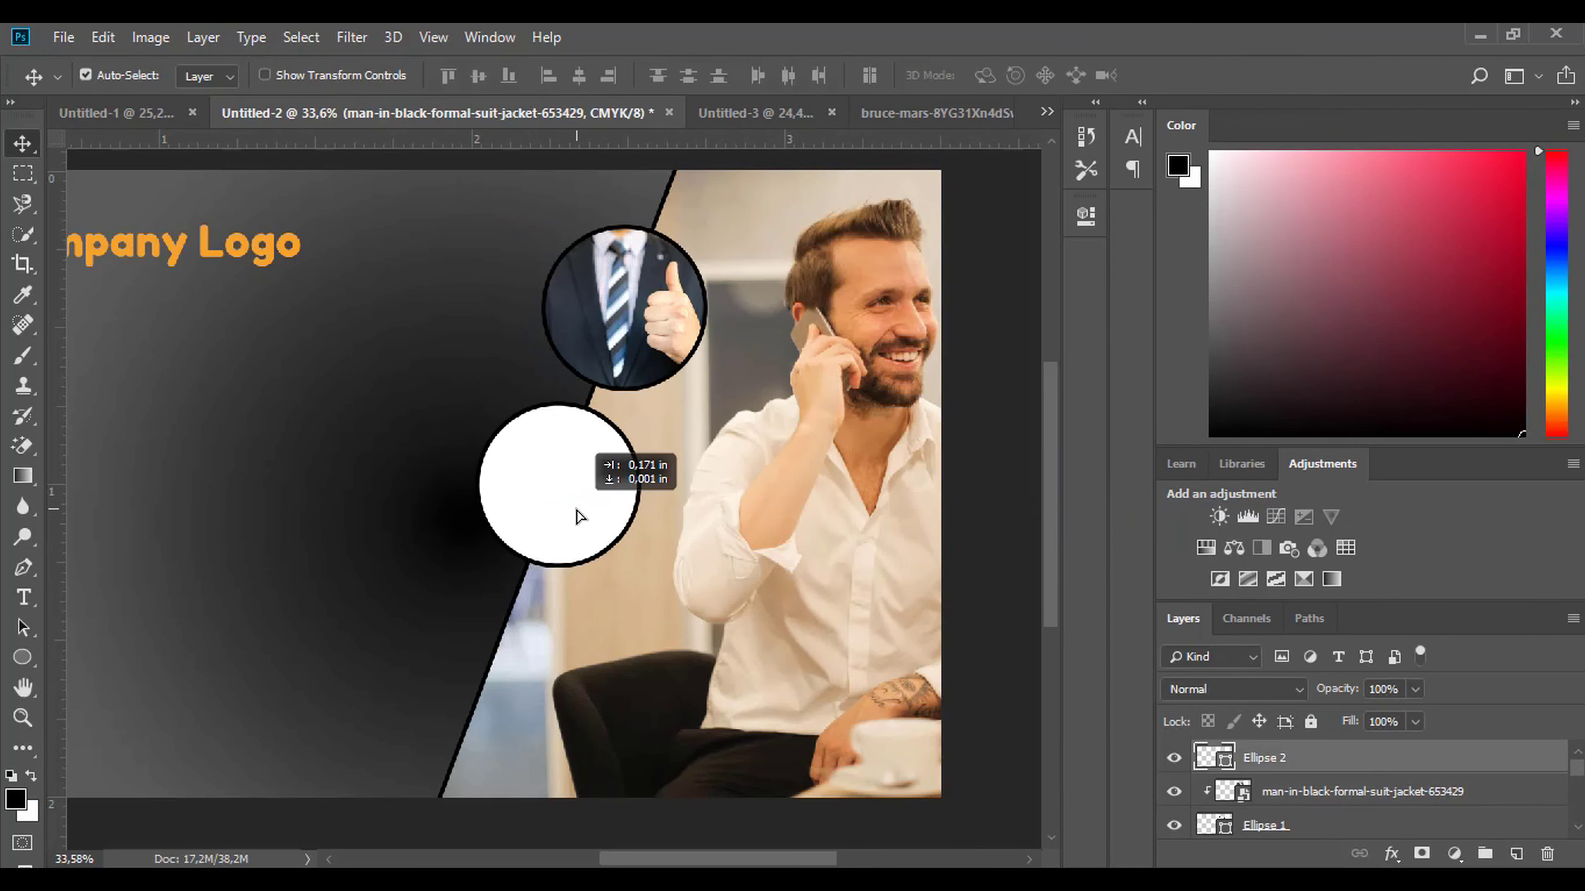
{"action": "left_click_drag", "start_coordinate": [576, 513], "coordinate": [576, 506]}
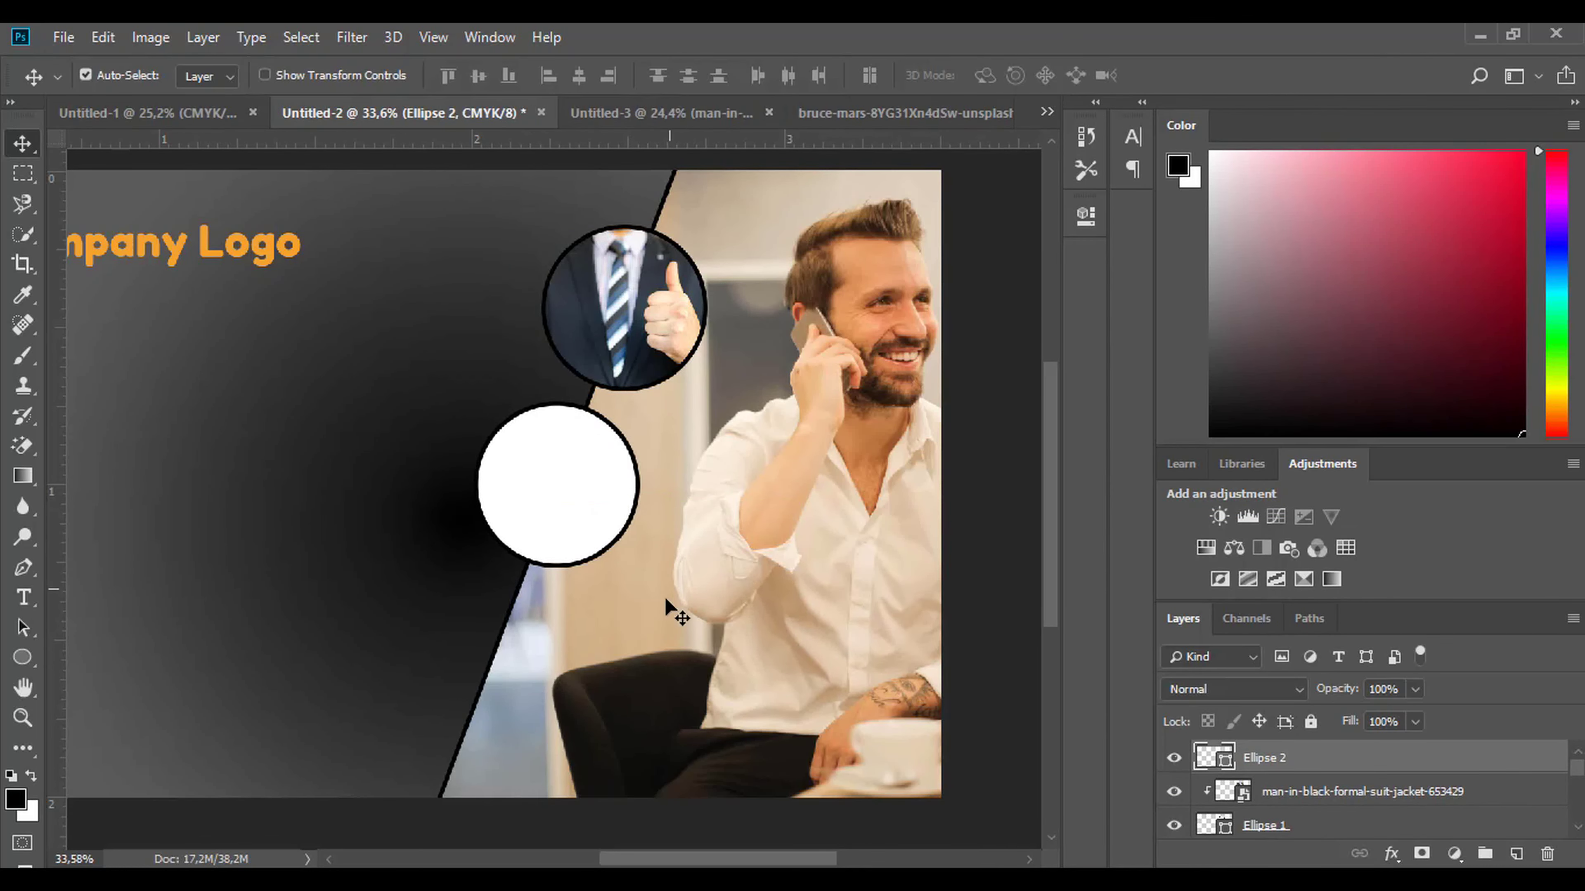
{"action": "left_click", "coordinate": [662, 113]}
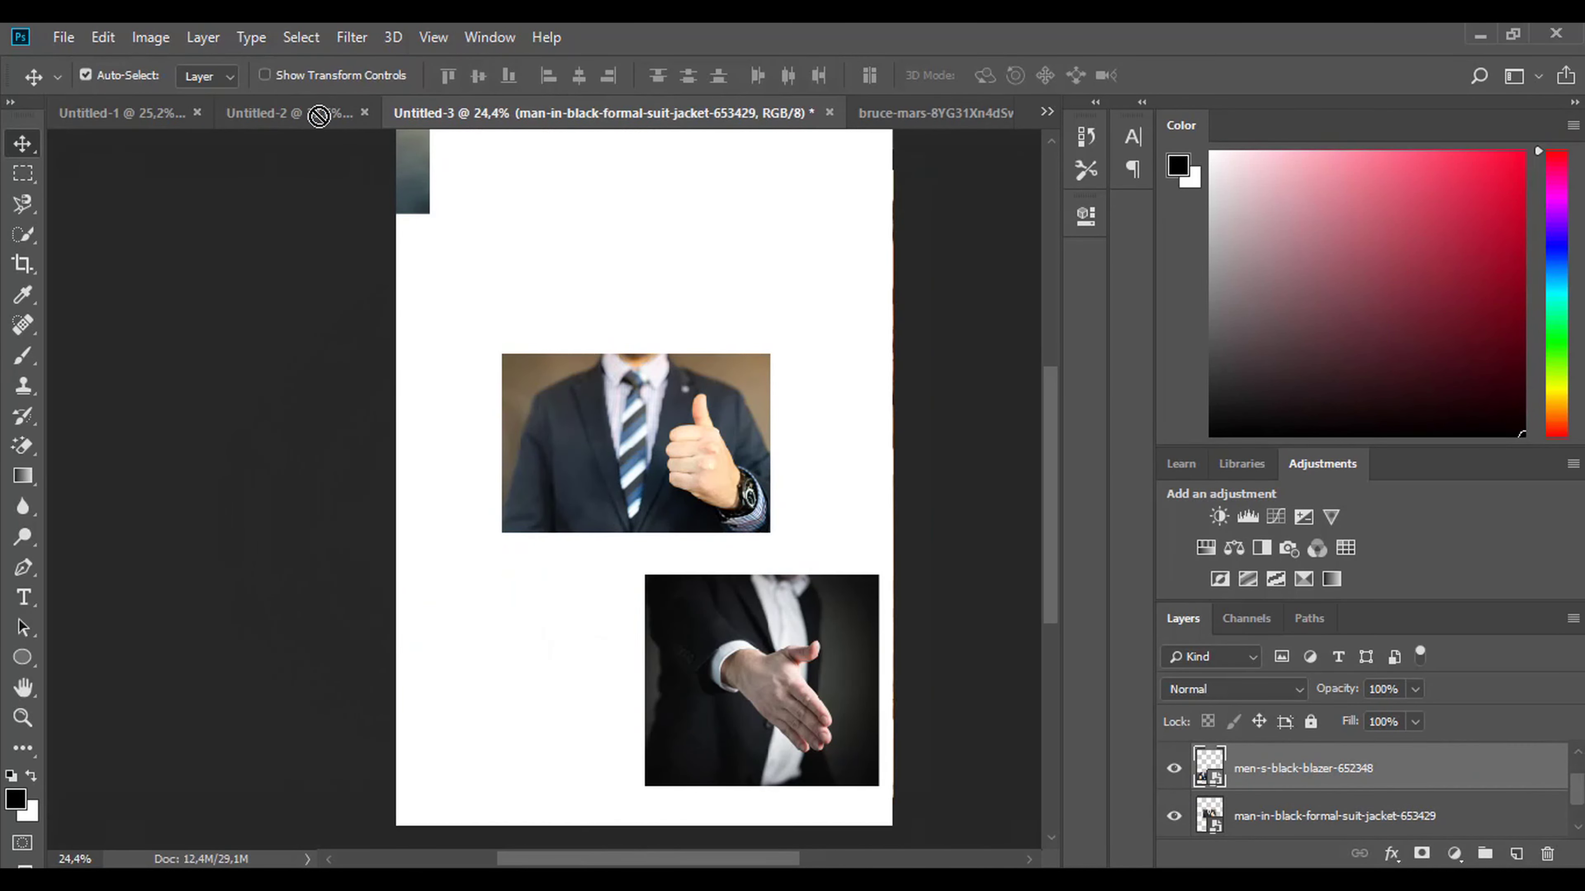
Drag the black-blazer photo into the banner, clip it into the second circle, and nudge it right.
{"action": "left_click_drag", "start_coordinate": [330, 80], "coordinate": [564, 466]}
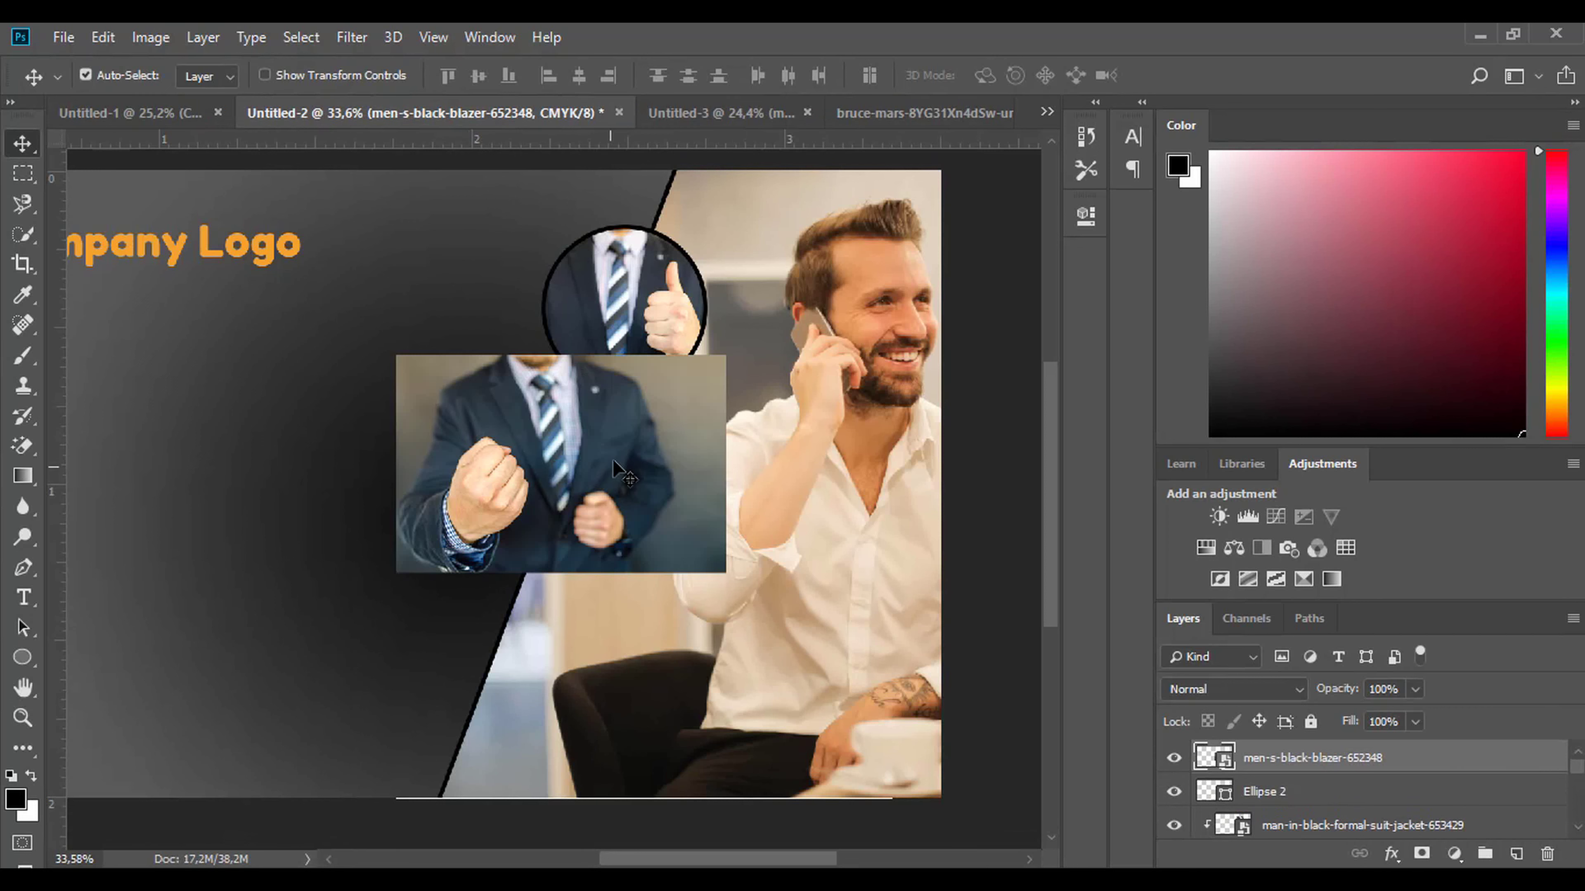
{"action": "right_click", "coordinate": [1351, 761]}
{"action": "left_click", "coordinate": [1123, 509]}
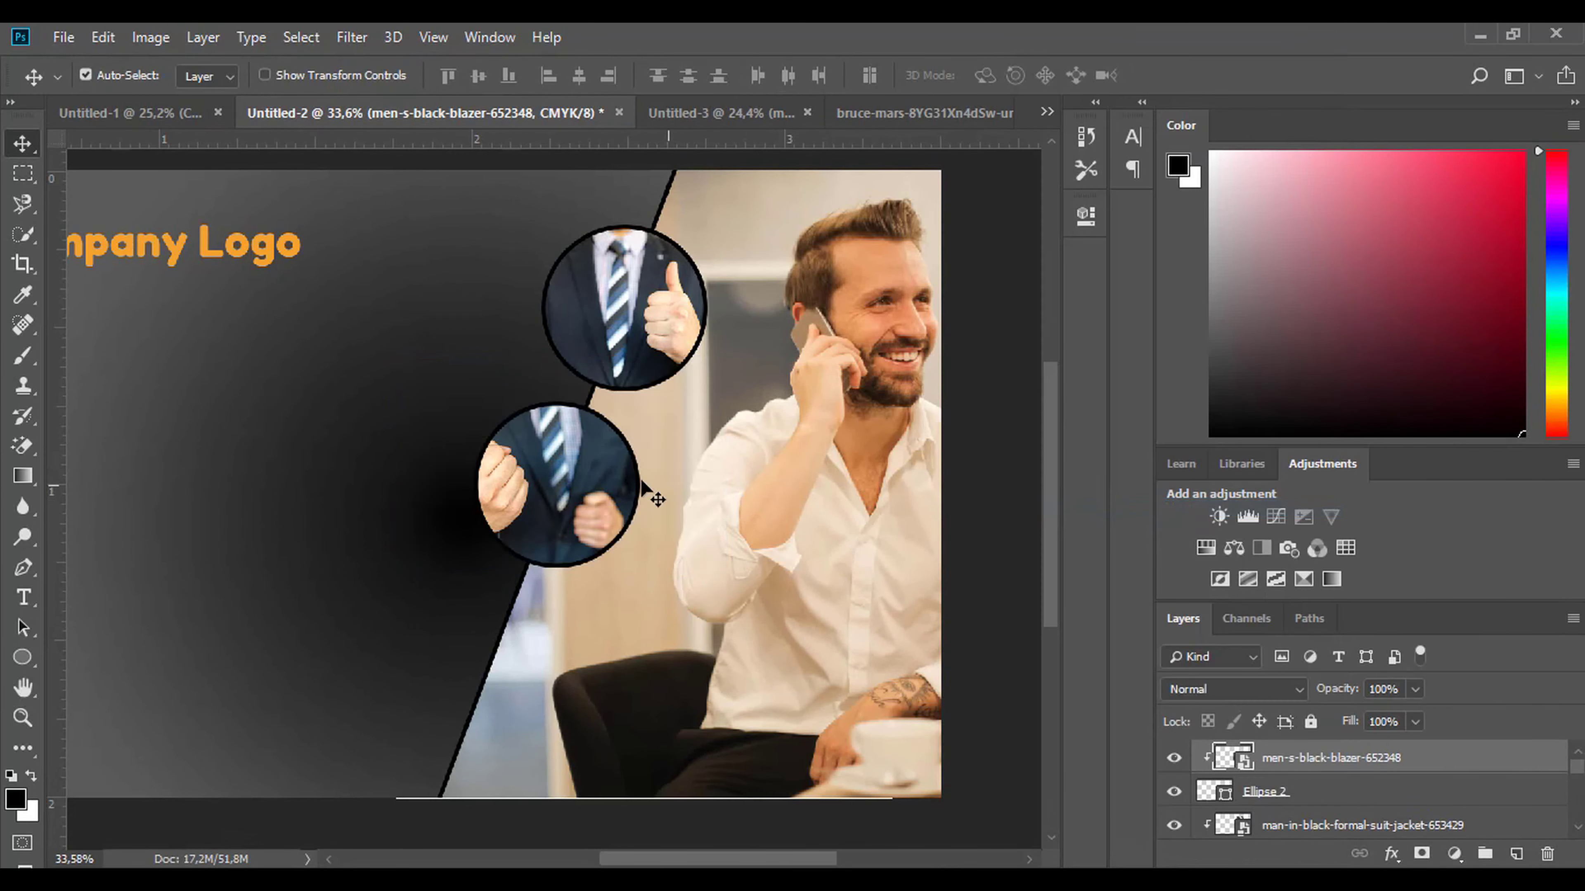
{"action": "left_click_drag", "start_coordinate": [574, 498], "coordinate": [590, 497]}
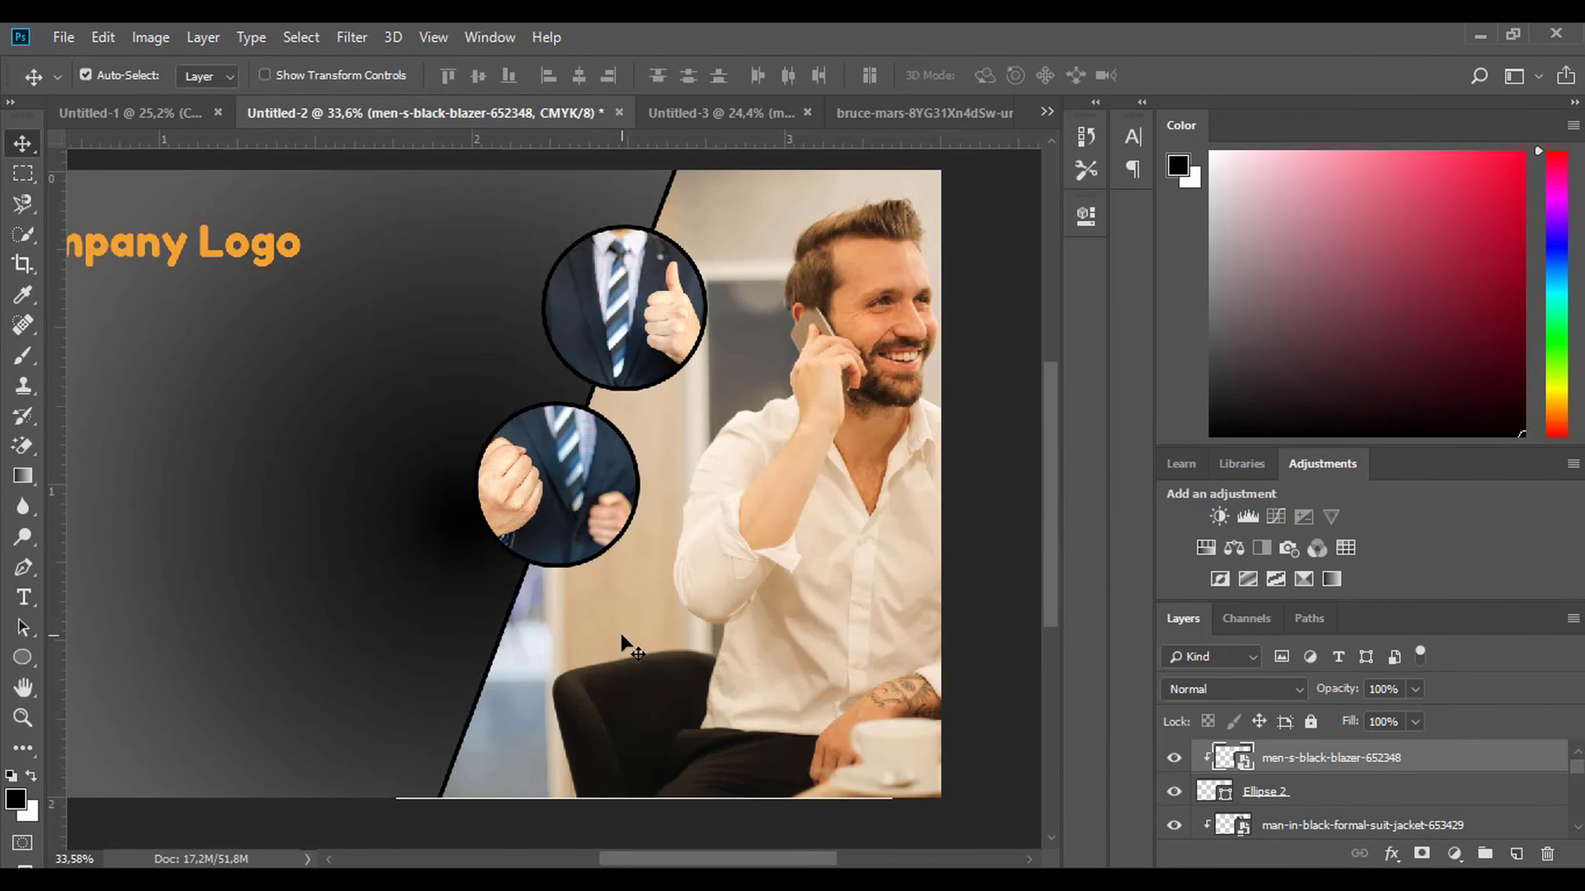
{"action": "key", "text": "ctrl+v"}
Place a third white circle lower down, settled against the diagonal edge.
{"action": "left_click_drag", "start_coordinate": [504, 525], "coordinate": [478, 711]}
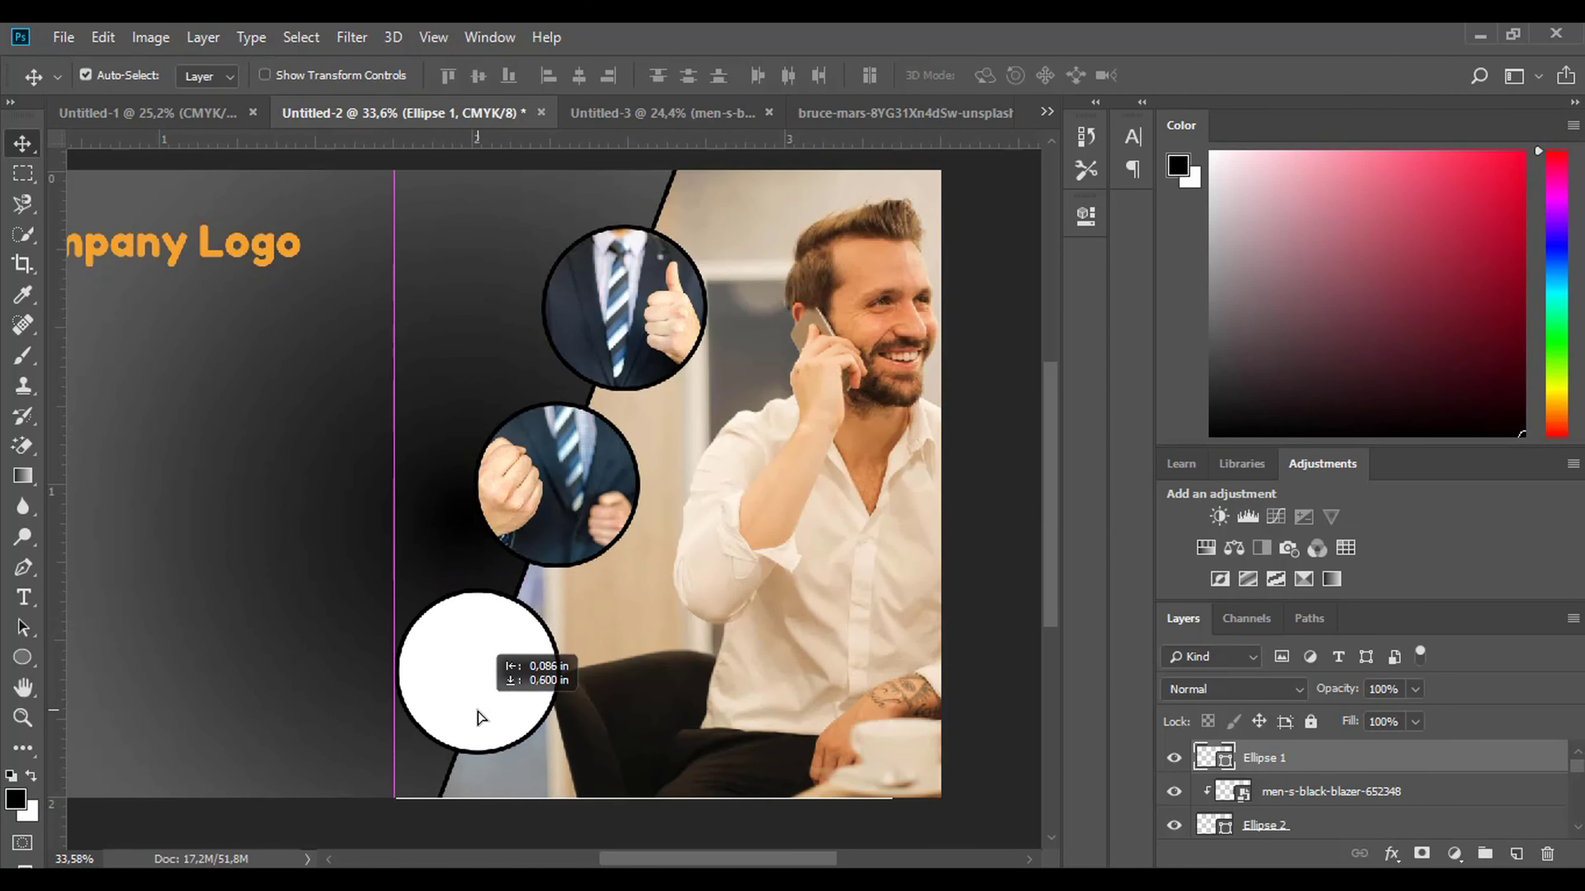
{"action": "mouse_move", "coordinate": [479, 718]}
{"action": "left_mouse_down"}
{"action": "mouse_move", "coordinate": [486, 730]}
{"action": "mouse_move", "coordinate": [489, 716]}
{"action": "left_mouse_up"}
{"action": "mouse_move", "coordinate": [659, 630]}
{"action": "left_mouse_down"}
{"action": "mouse_move", "coordinate": [764, 583]}
{"action": "mouse_move", "coordinate": [814, 593]}
{"action": "left_mouse_up"}
{"action": "left_click_drag", "start_coordinate": [676, 656], "coordinate": [667, 659]}
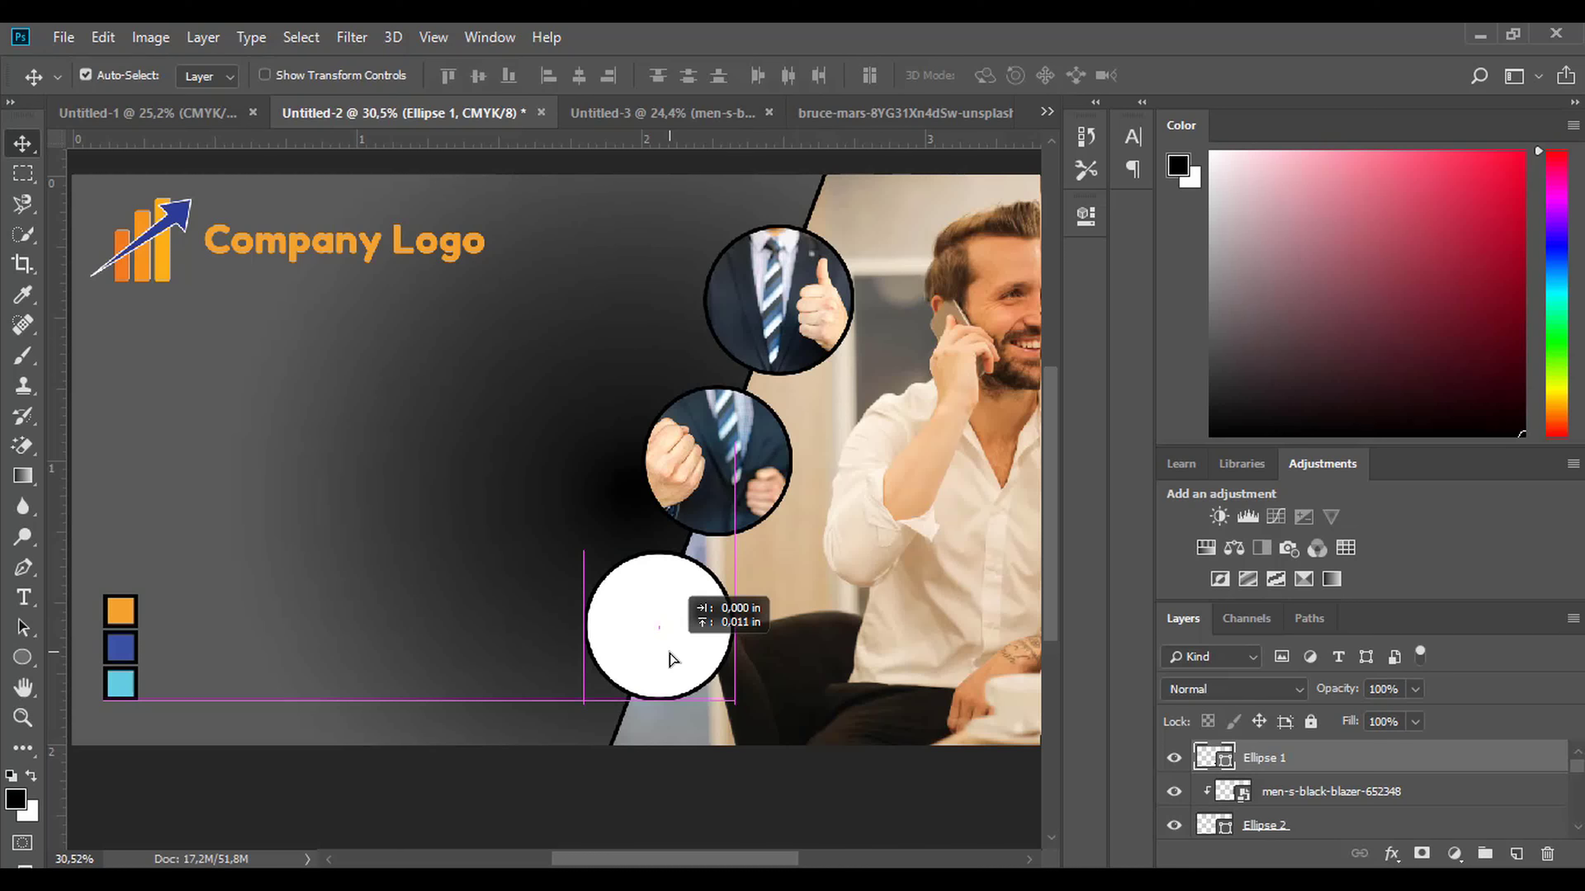
{"action": "left_click_drag", "start_coordinate": [666, 667], "coordinate": [681, 659]}
Move the middle circle Ellipse 2 slightly left to line up.
{"action": "key", "text": "alt+bracketleft"}
{"action": "key", "text": "alt+bracketleft"}
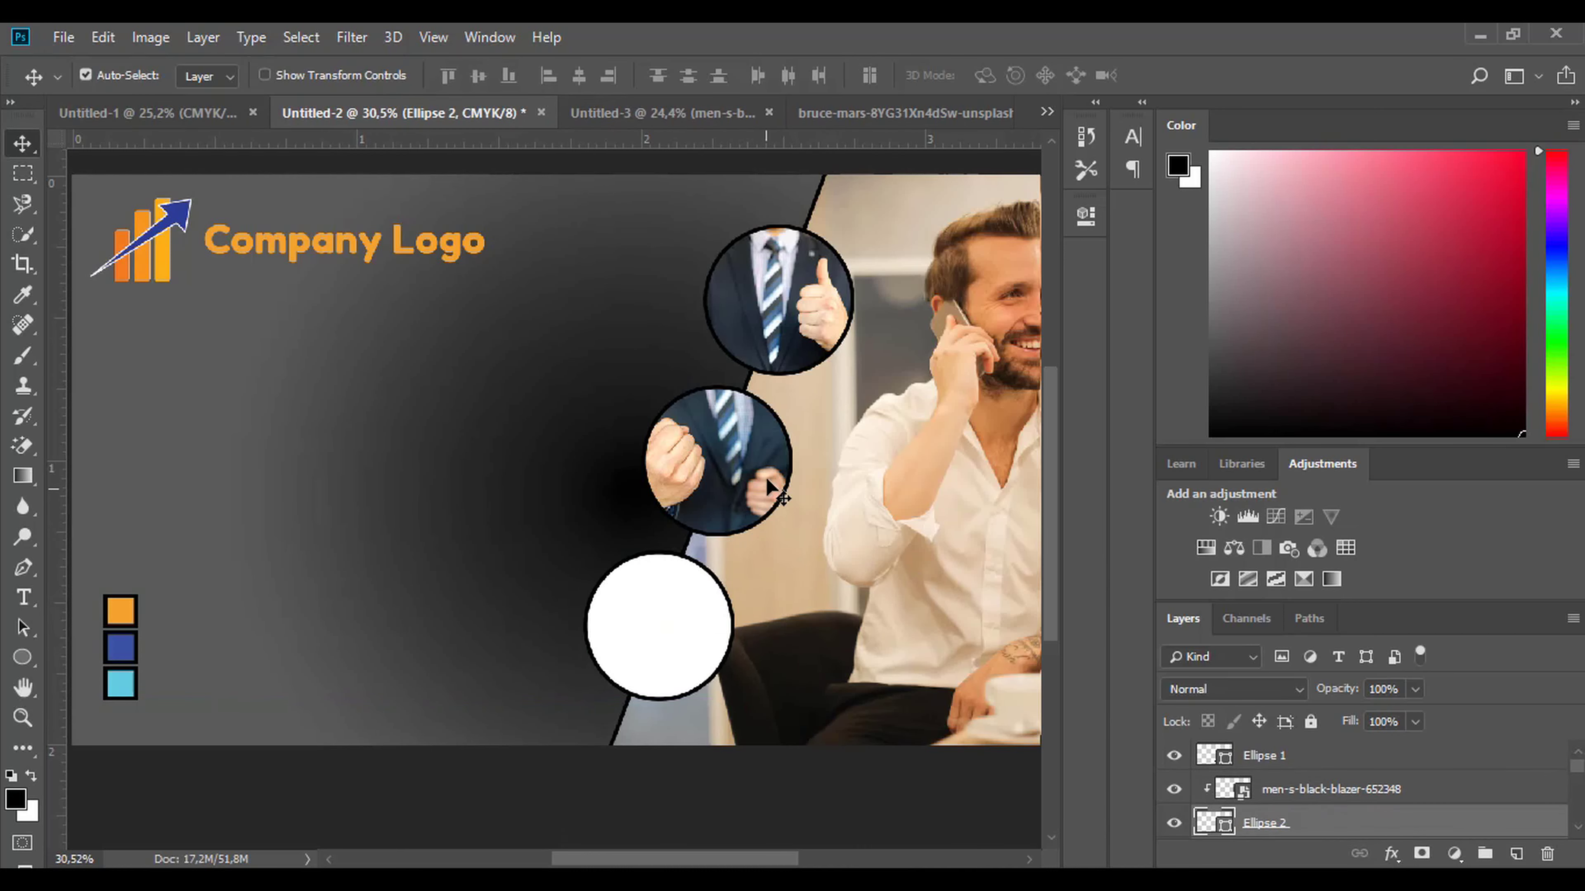
{"action": "left_click_drag", "start_coordinate": [791, 450], "coordinate": [801, 451]}
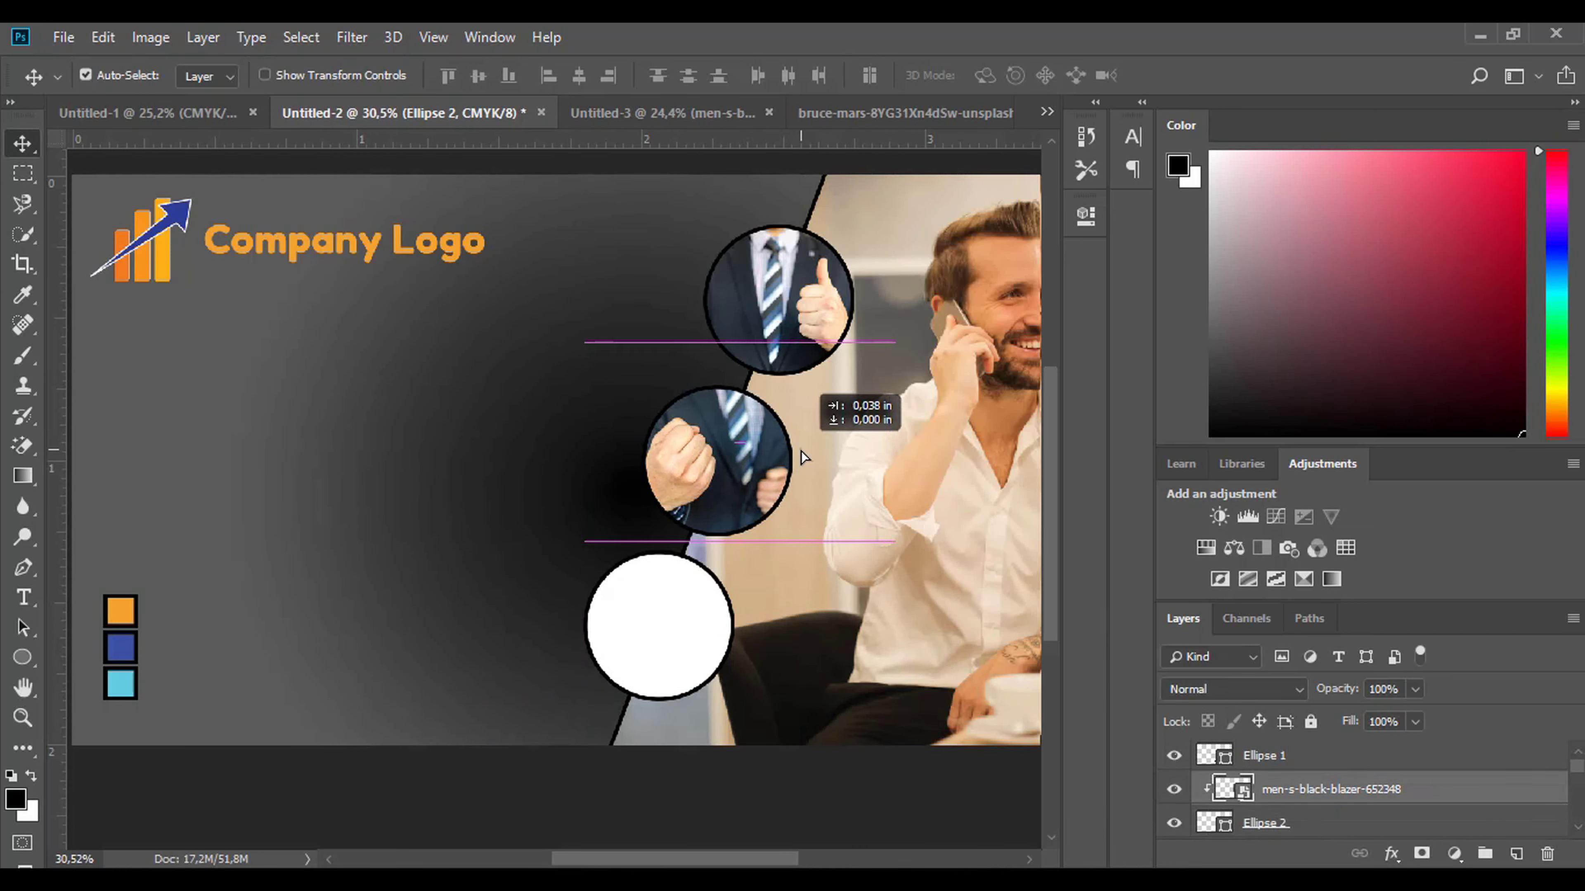
{"action": "left_click", "coordinate": [1342, 823]}
{"action": "key", "text": "ctrl+t"}
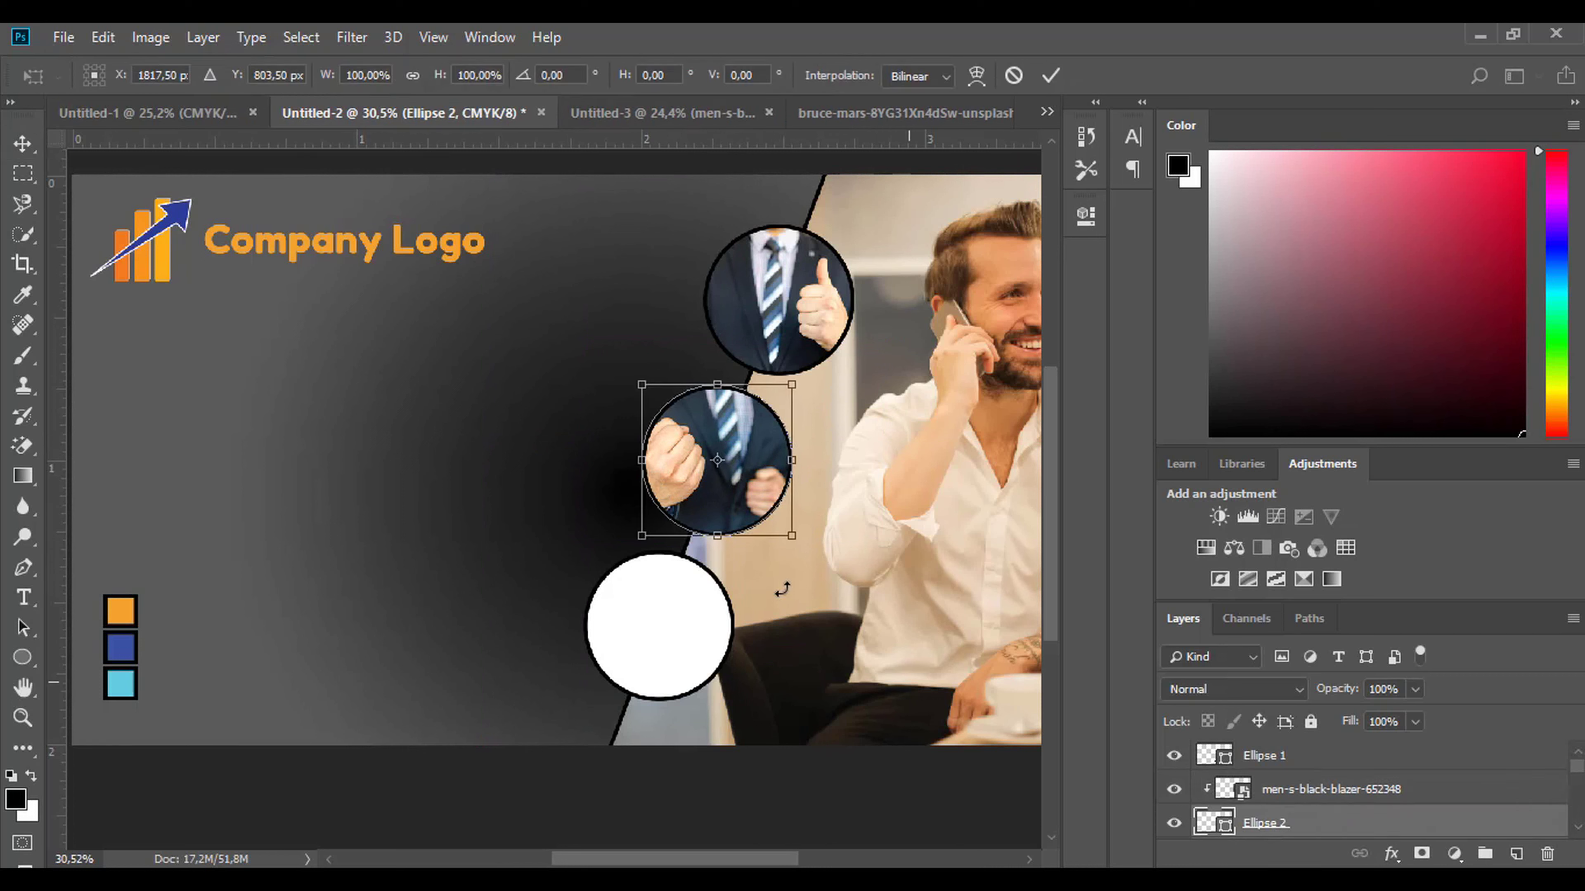
{"action": "left_click_drag", "start_coordinate": [749, 443], "coordinate": [736, 445]}
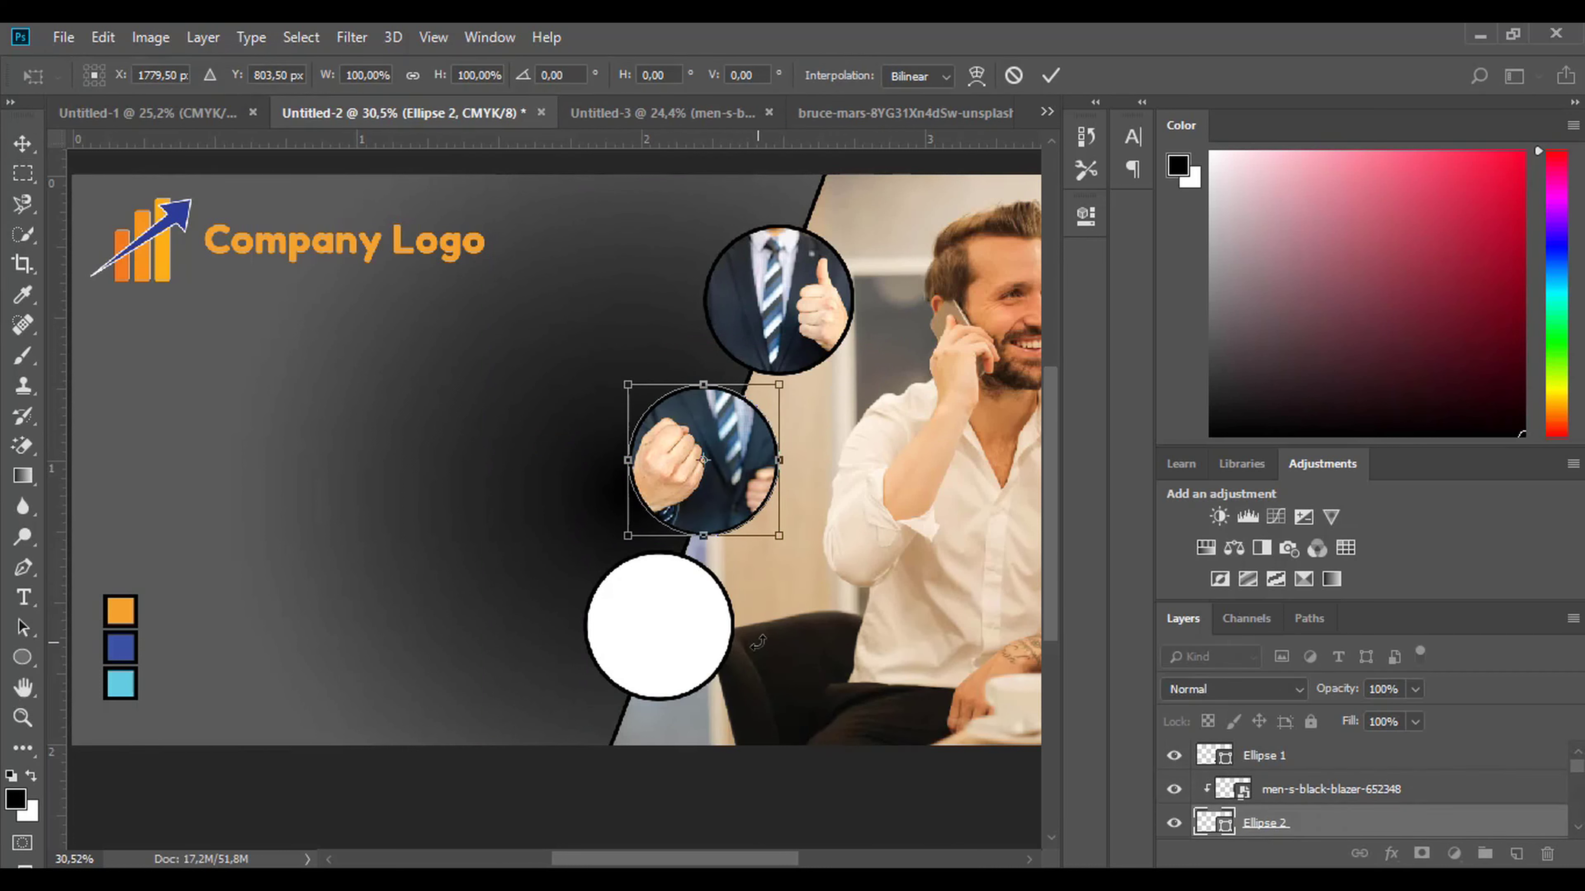
{"action": "key", "text": "Return"}
Fine-tune the third circle's position beneath the middle circle.
{"action": "mouse_move", "coordinate": [659, 643]}
{"action": "left_mouse_down"}
{"action": "mouse_move", "coordinate": [646, 637]}
{"action": "mouse_move", "coordinate": [665, 644]}
{"action": "left_mouse_up"}
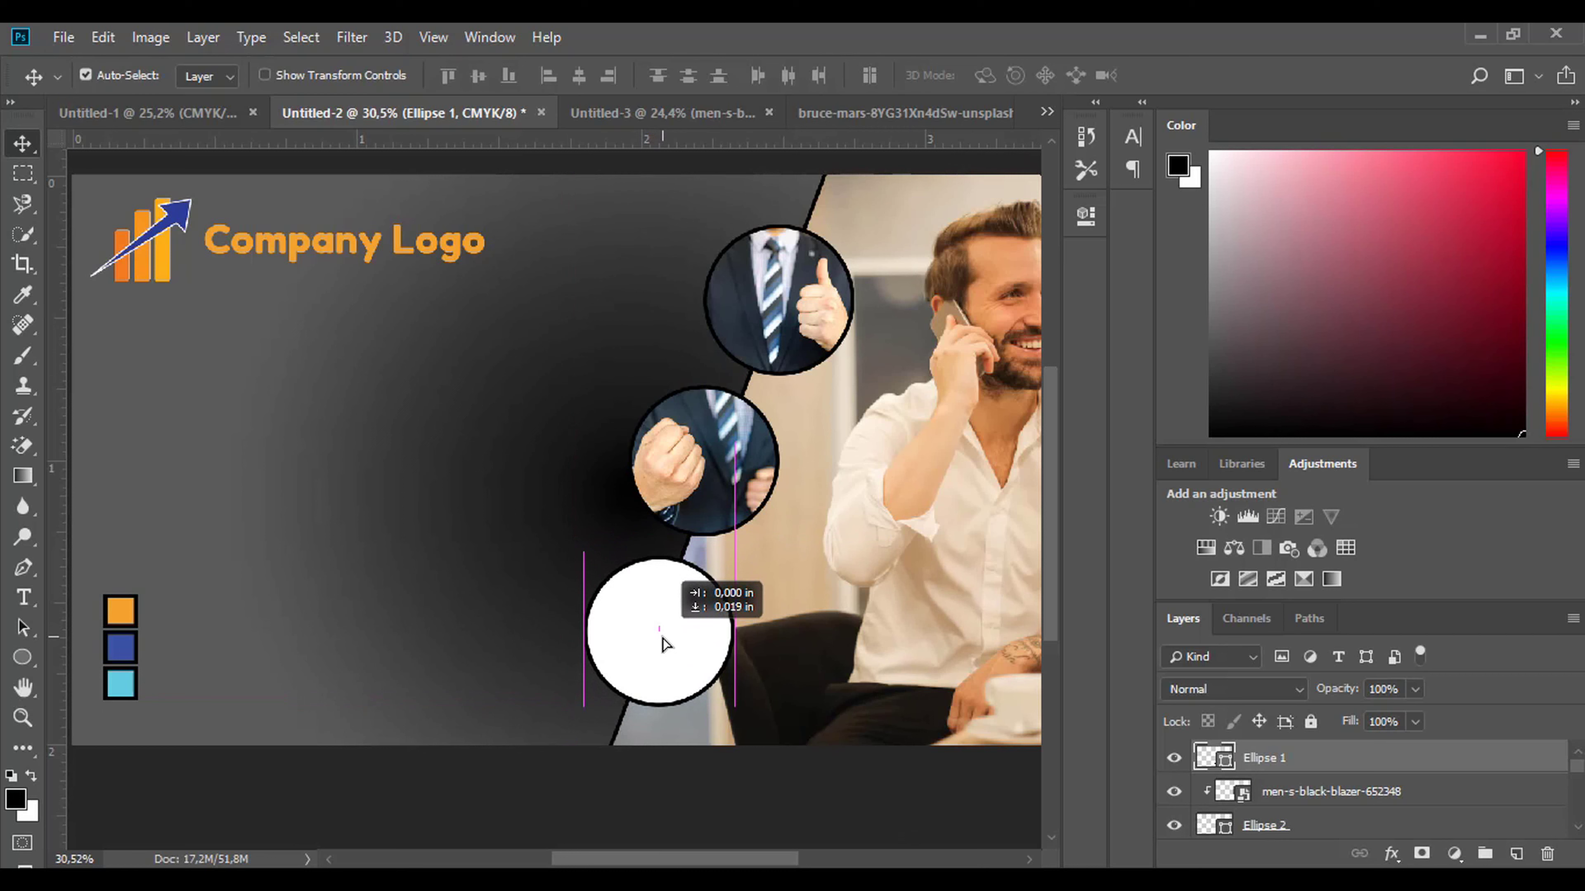
{"action": "left_click_drag", "start_coordinate": [666, 644], "coordinate": [664, 646]}
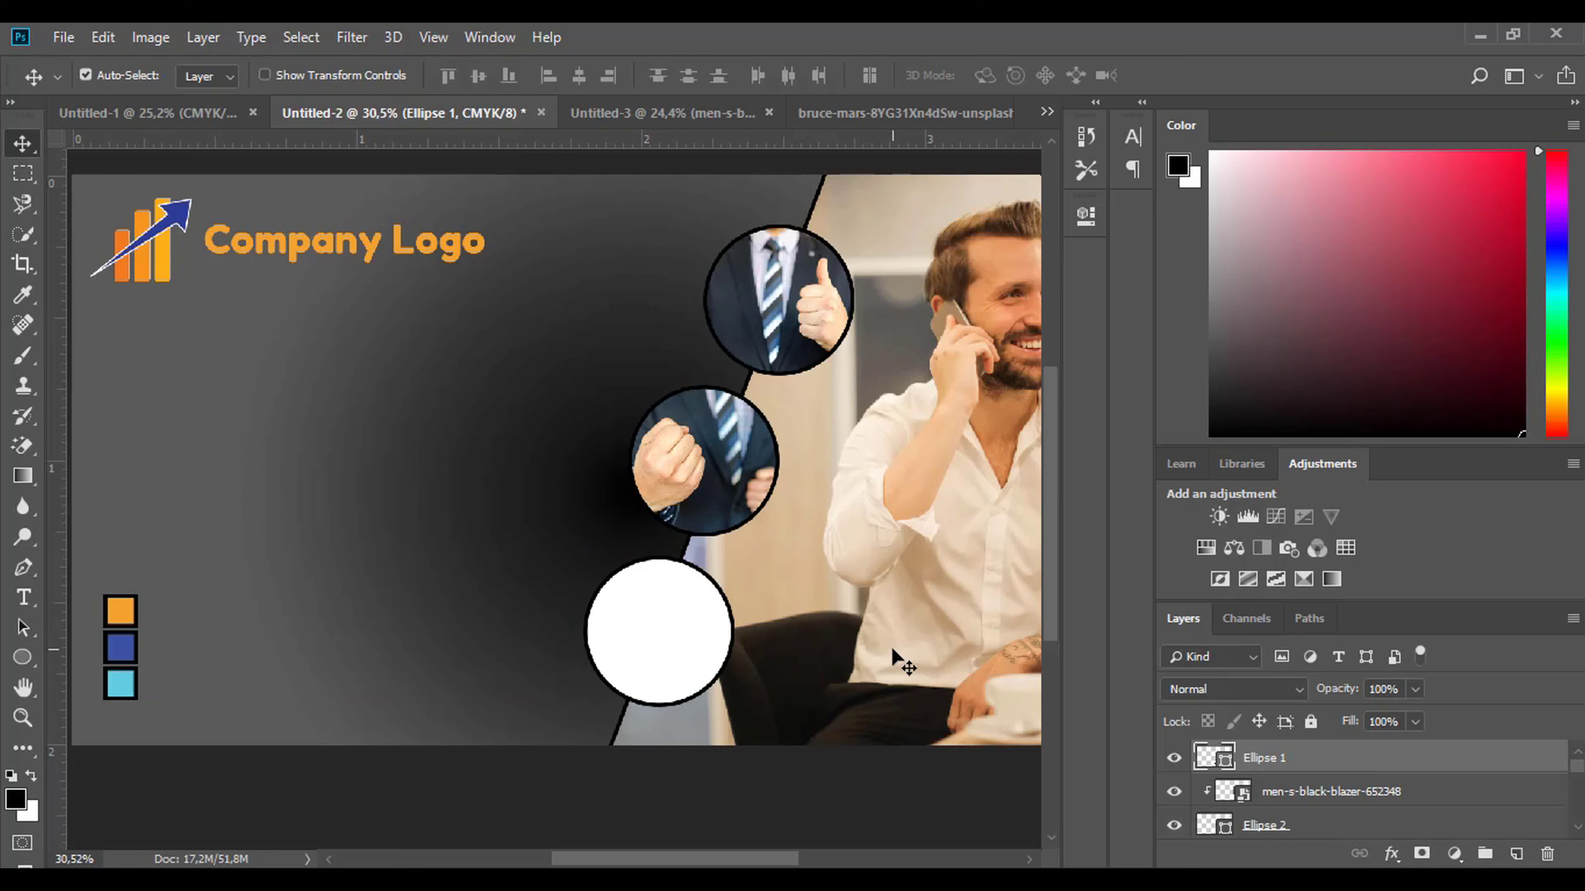
{"action": "left_click", "coordinate": [659, 637]}
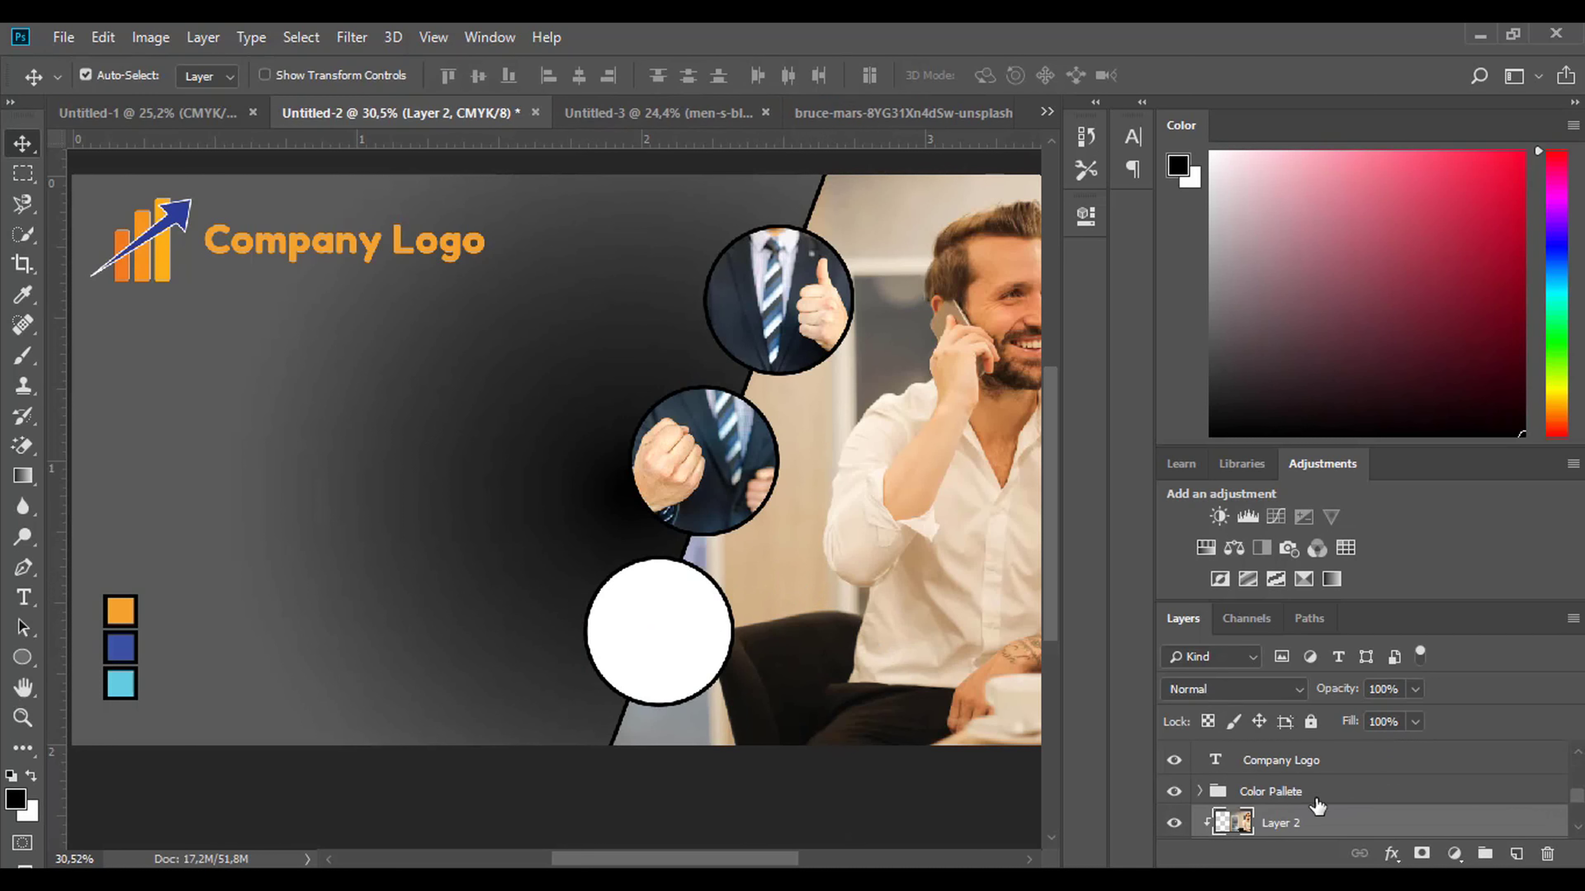
{"action": "scroll", "coordinate": [1323, 823], "scroll_direction": "up", "scroll_amount": 2}
{"action": "scroll", "coordinate": [1323, 811], "scroll_direction": "up", "scroll_amount": 1}
{"action": "scroll", "coordinate": [1322, 811], "scroll_direction": "down", "scroll_amount": 2}
{"action": "scroll", "coordinate": [1323, 805], "scroll_direction": "down", "scroll_amount": 3}
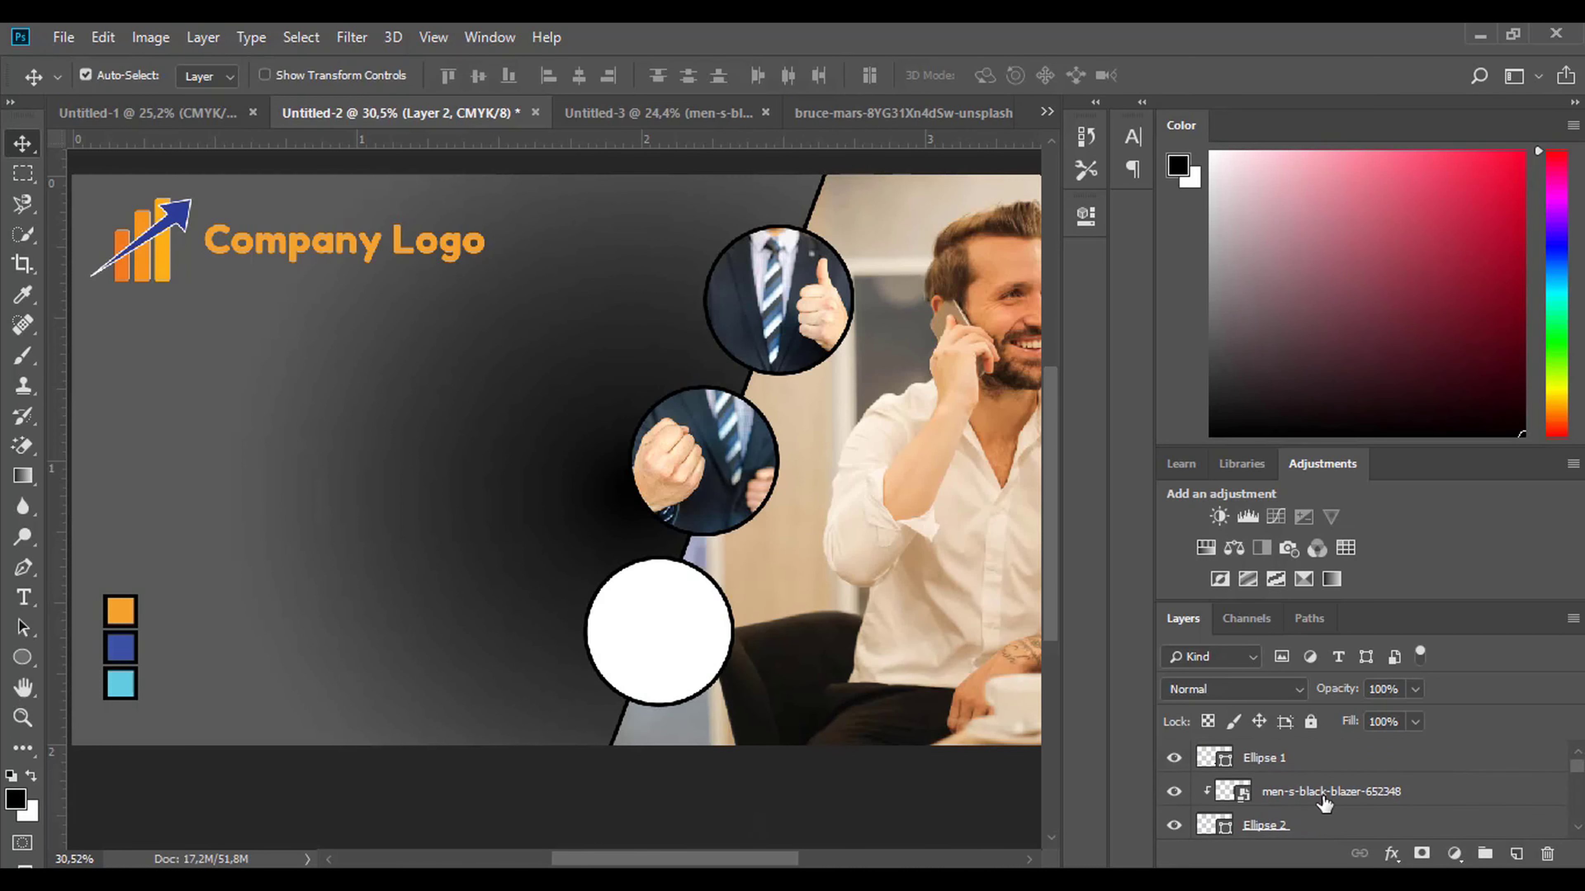
{"action": "left_click", "coordinate": [1329, 771]}
Bring the close-up-of-hand photo into the banner, clipped and centred in the bottom circle.
{"action": "left_click", "coordinate": [662, 112]}
{"action": "left_click_drag", "start_coordinate": [761, 680], "coordinate": [854, 642]}
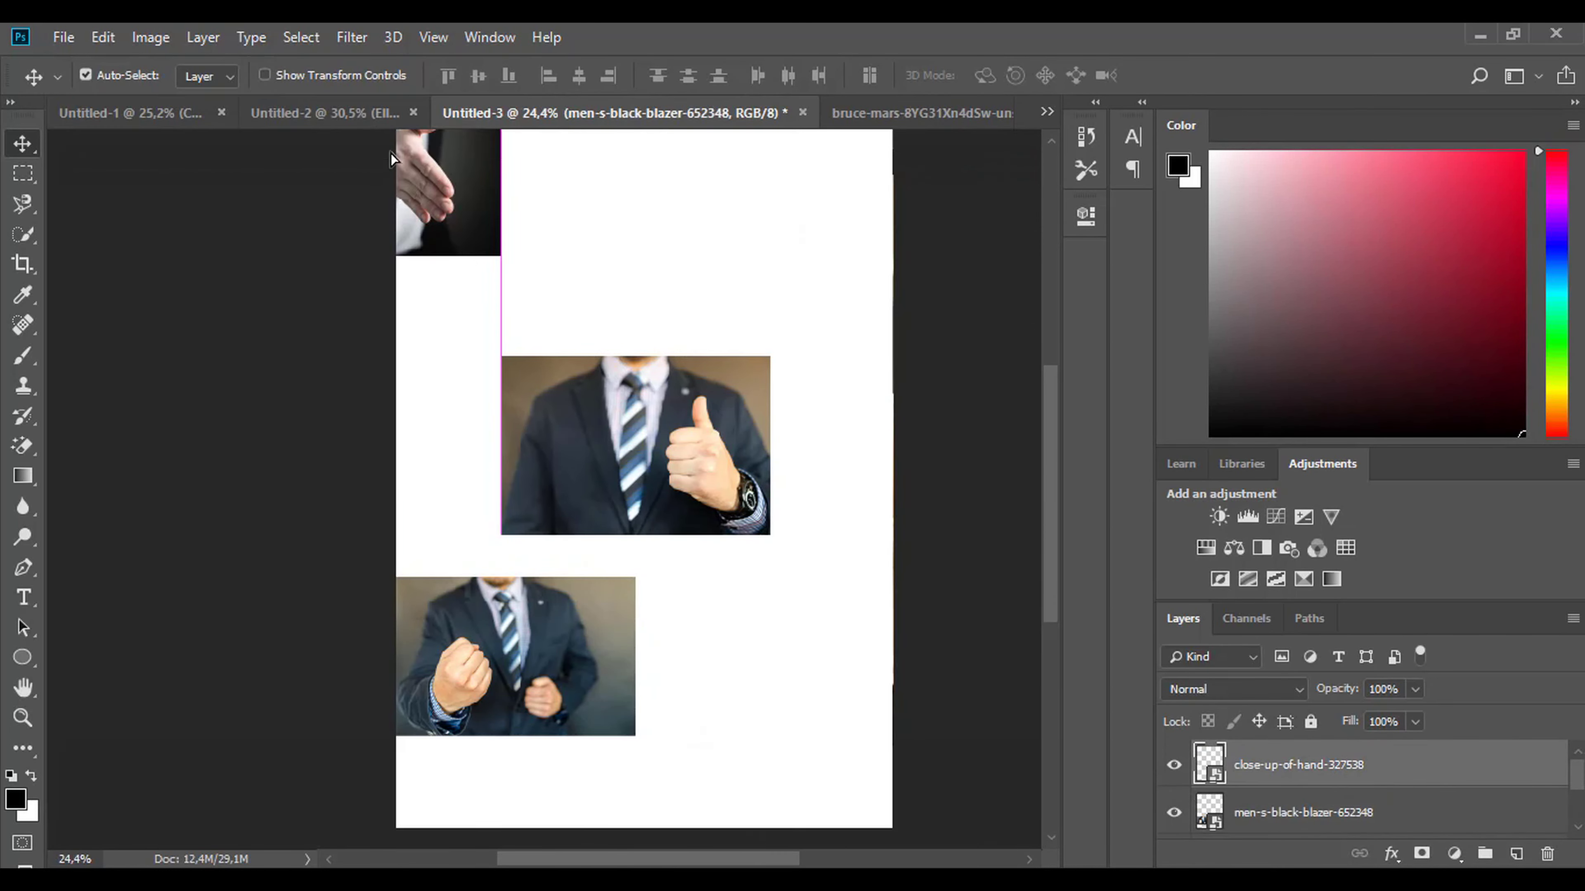
{"action": "right_click", "coordinate": [1279, 775]}
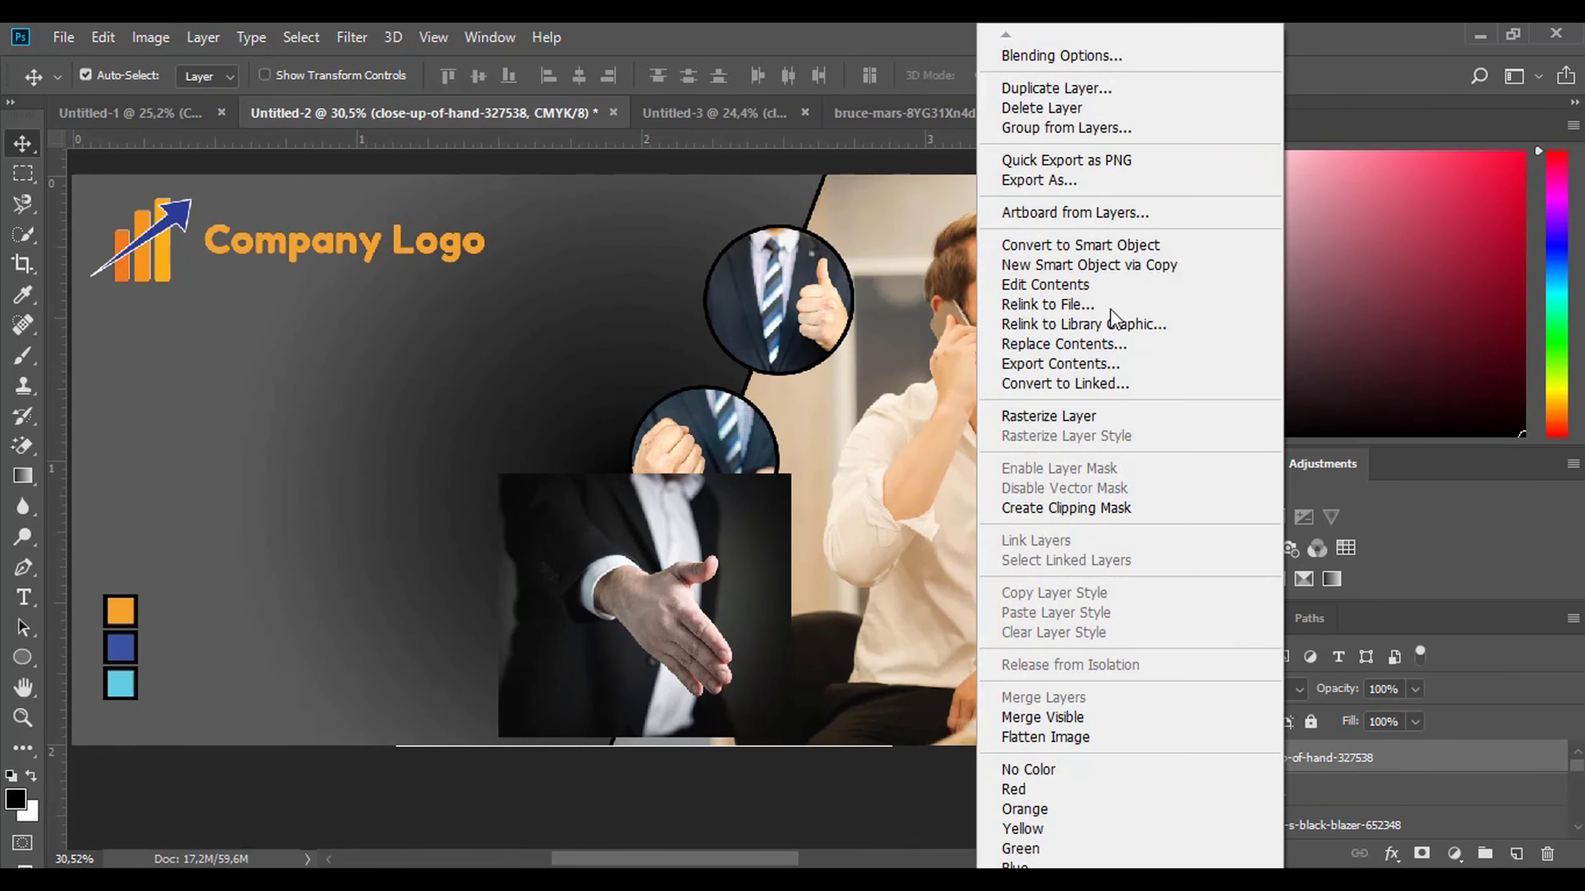
{"action": "left_click", "coordinate": [1094, 516]}
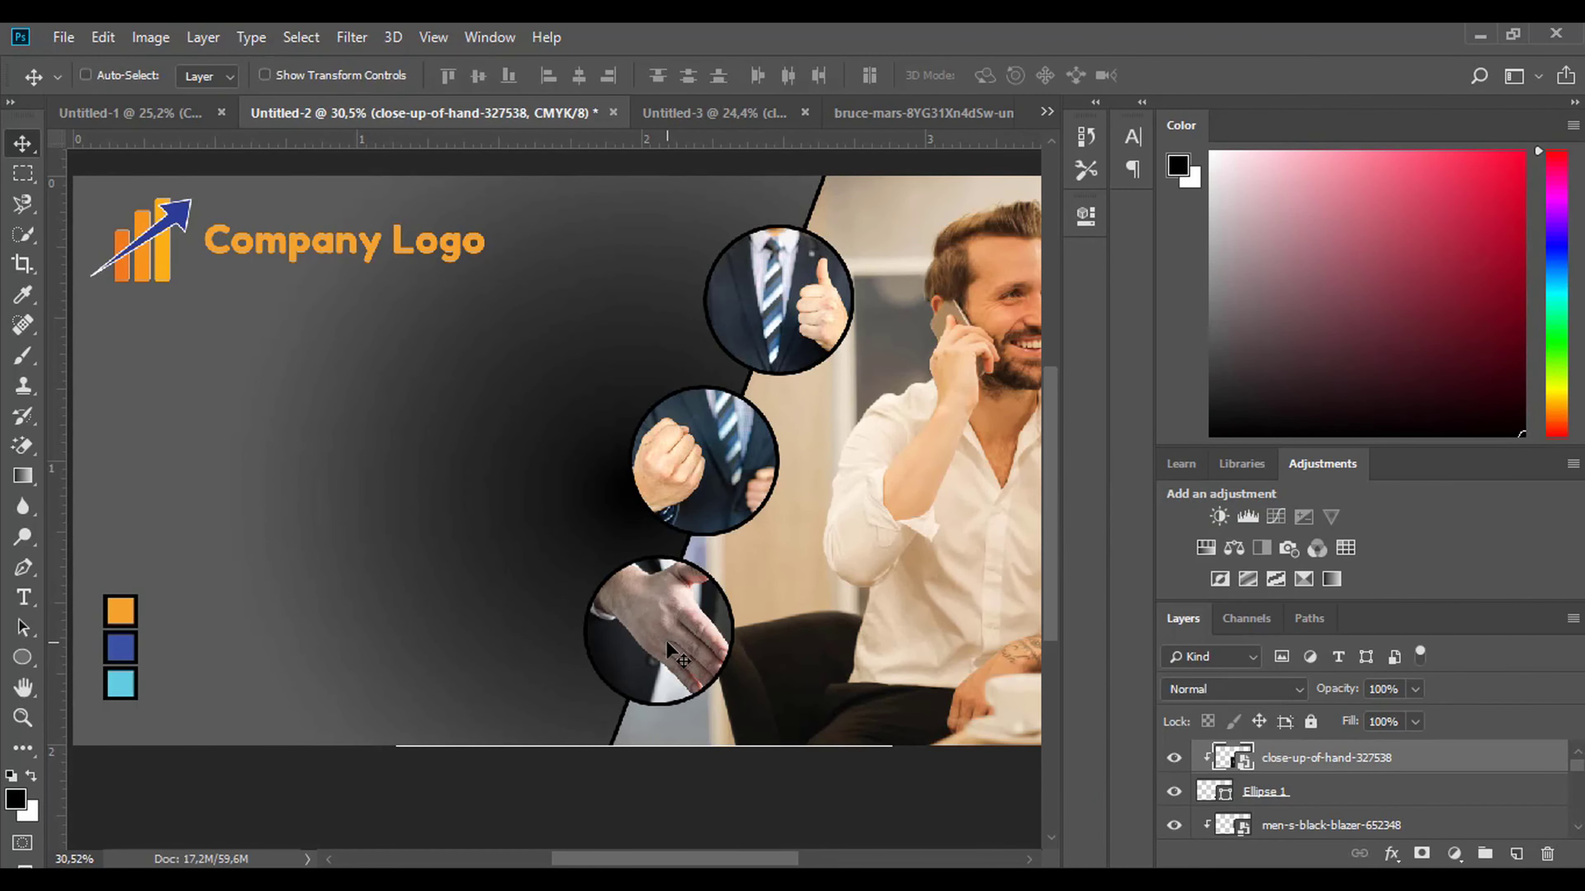
{"action": "key", "text": "ctrl+t"}
{"action": "left_click_drag", "start_coordinate": [787, 741], "coordinate": [759, 709]}
{"action": "left_click_drag", "start_coordinate": [721, 639], "coordinate": [712, 633]}
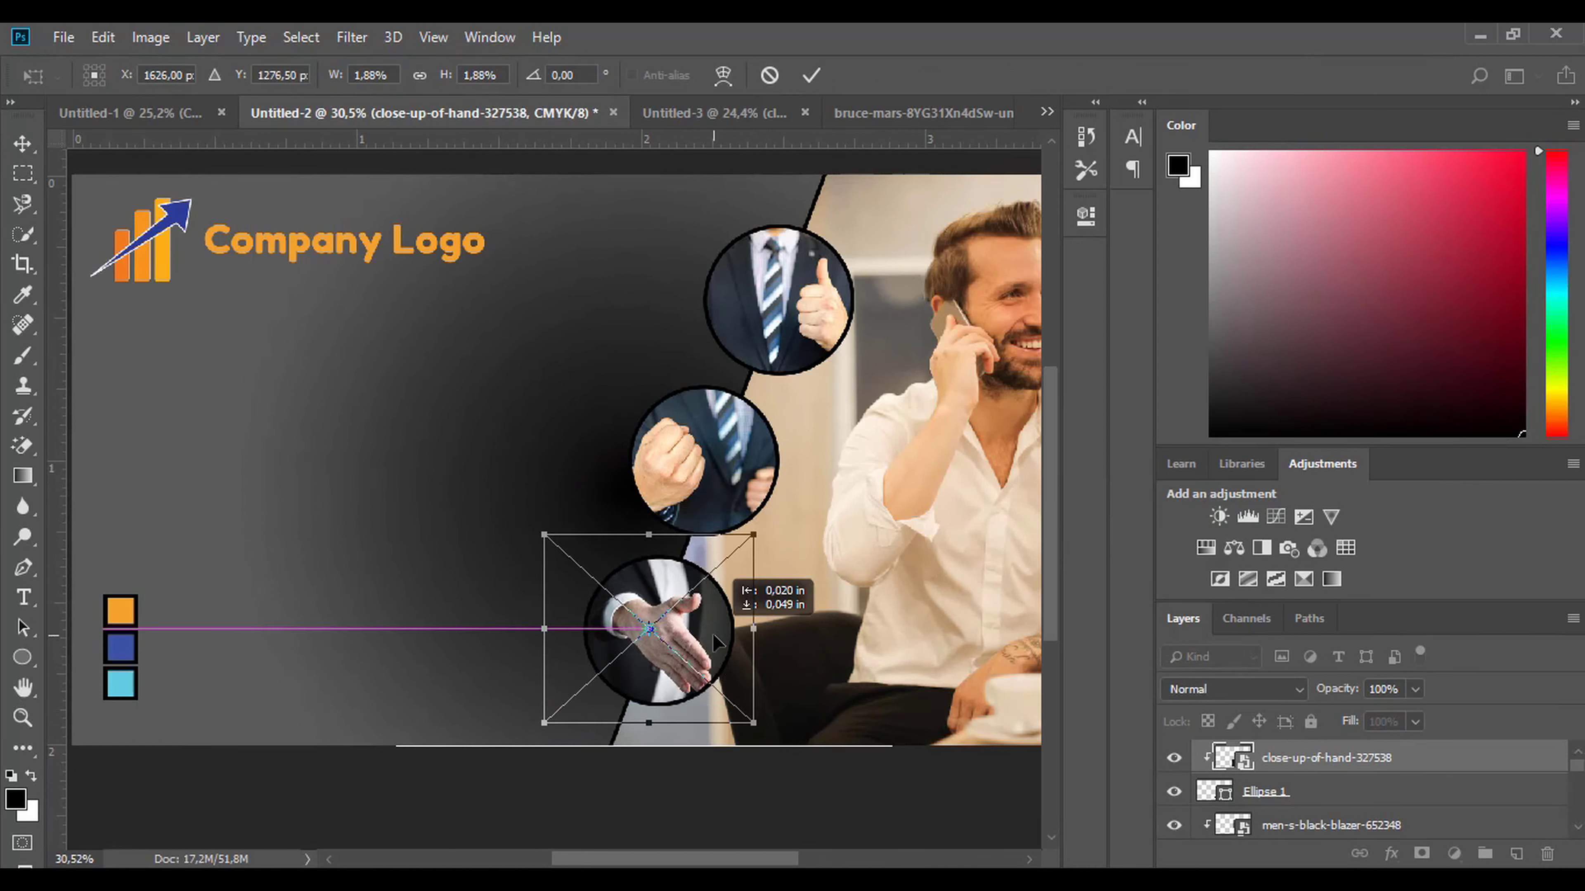
{"action": "key", "text": "Return"}
Scale down the blazer photo and shift it right and down within the middle circle.
{"action": "left_click", "coordinate": [742, 484]}
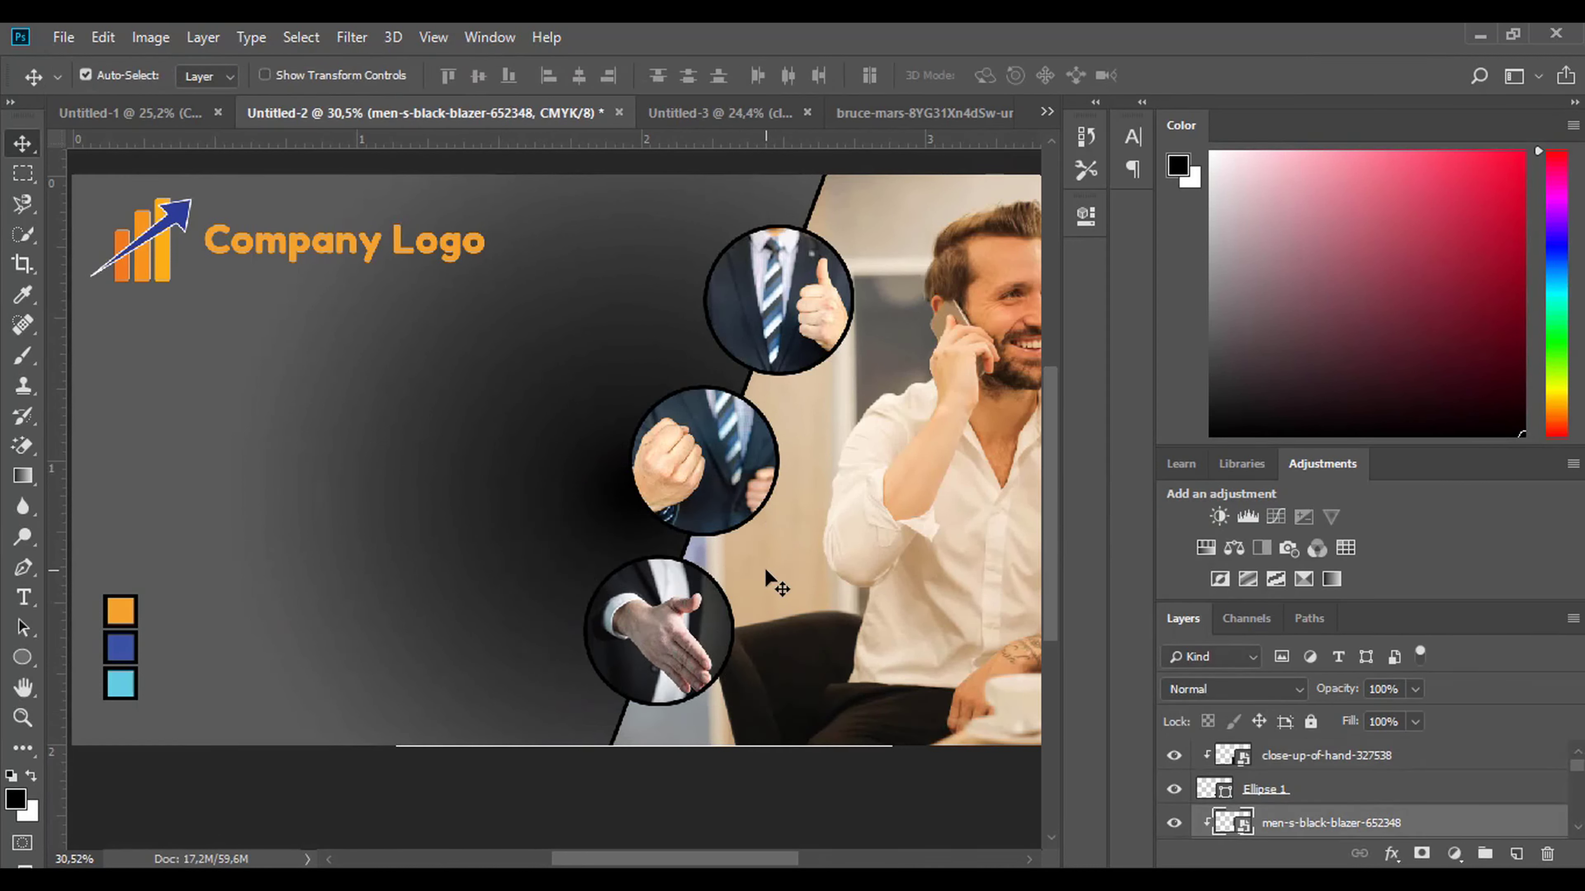
{"action": "key", "text": "ctrl+t"}
{"action": "left_click_drag", "start_coordinate": [890, 341], "coordinate": [851, 367]}
{"action": "left_click_drag", "start_coordinate": [778, 465], "coordinate": [792, 468]}
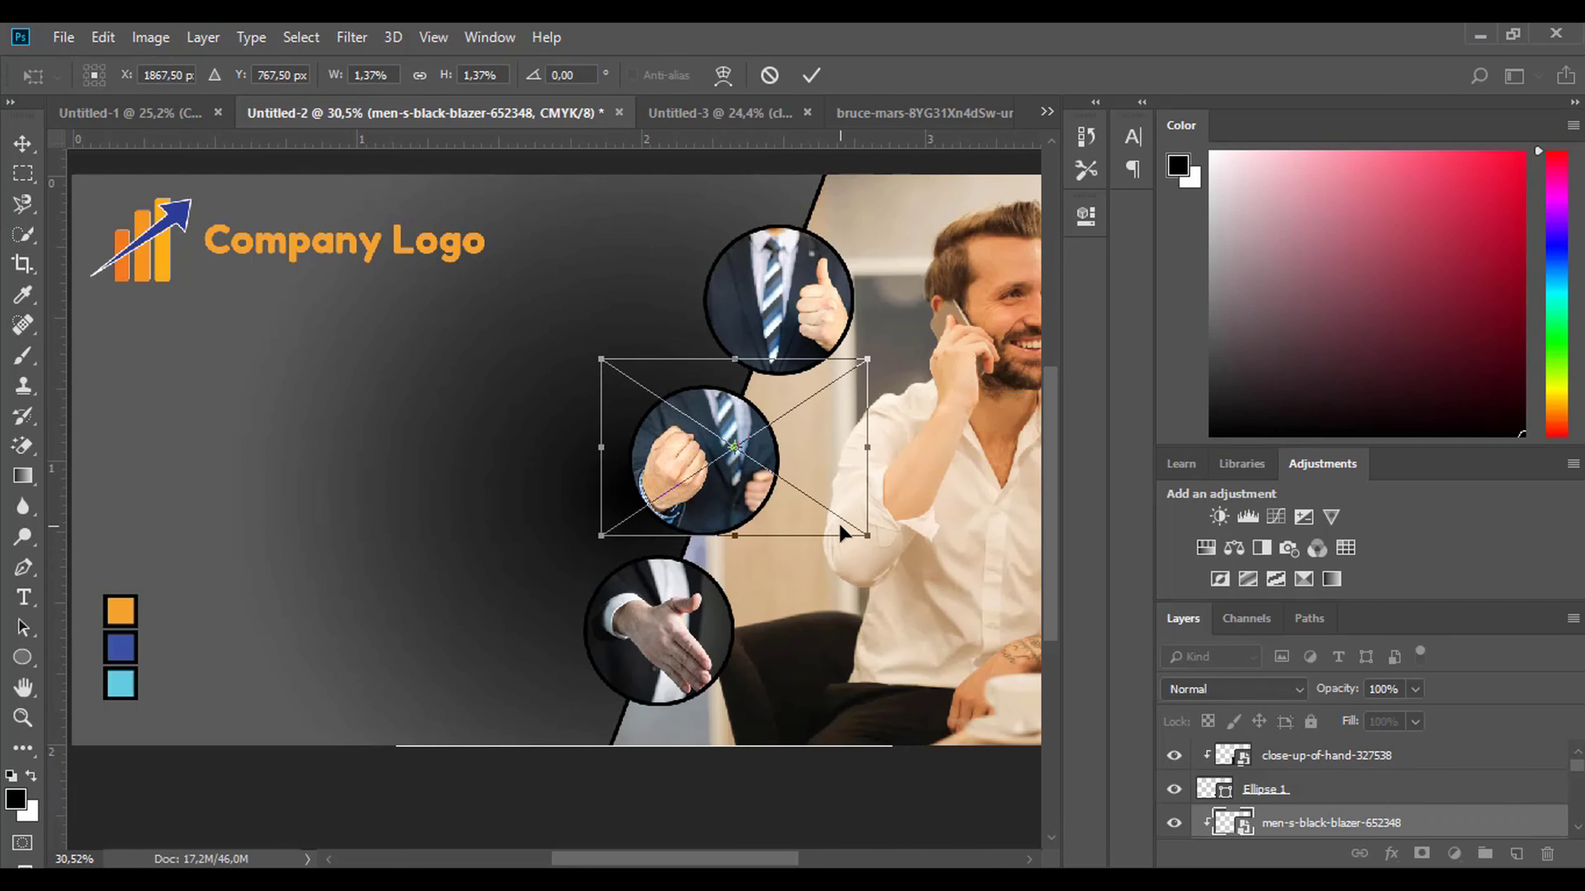
{"action": "key", "text": "Return"}
{"action": "left_click", "coordinate": [1326, 755]}
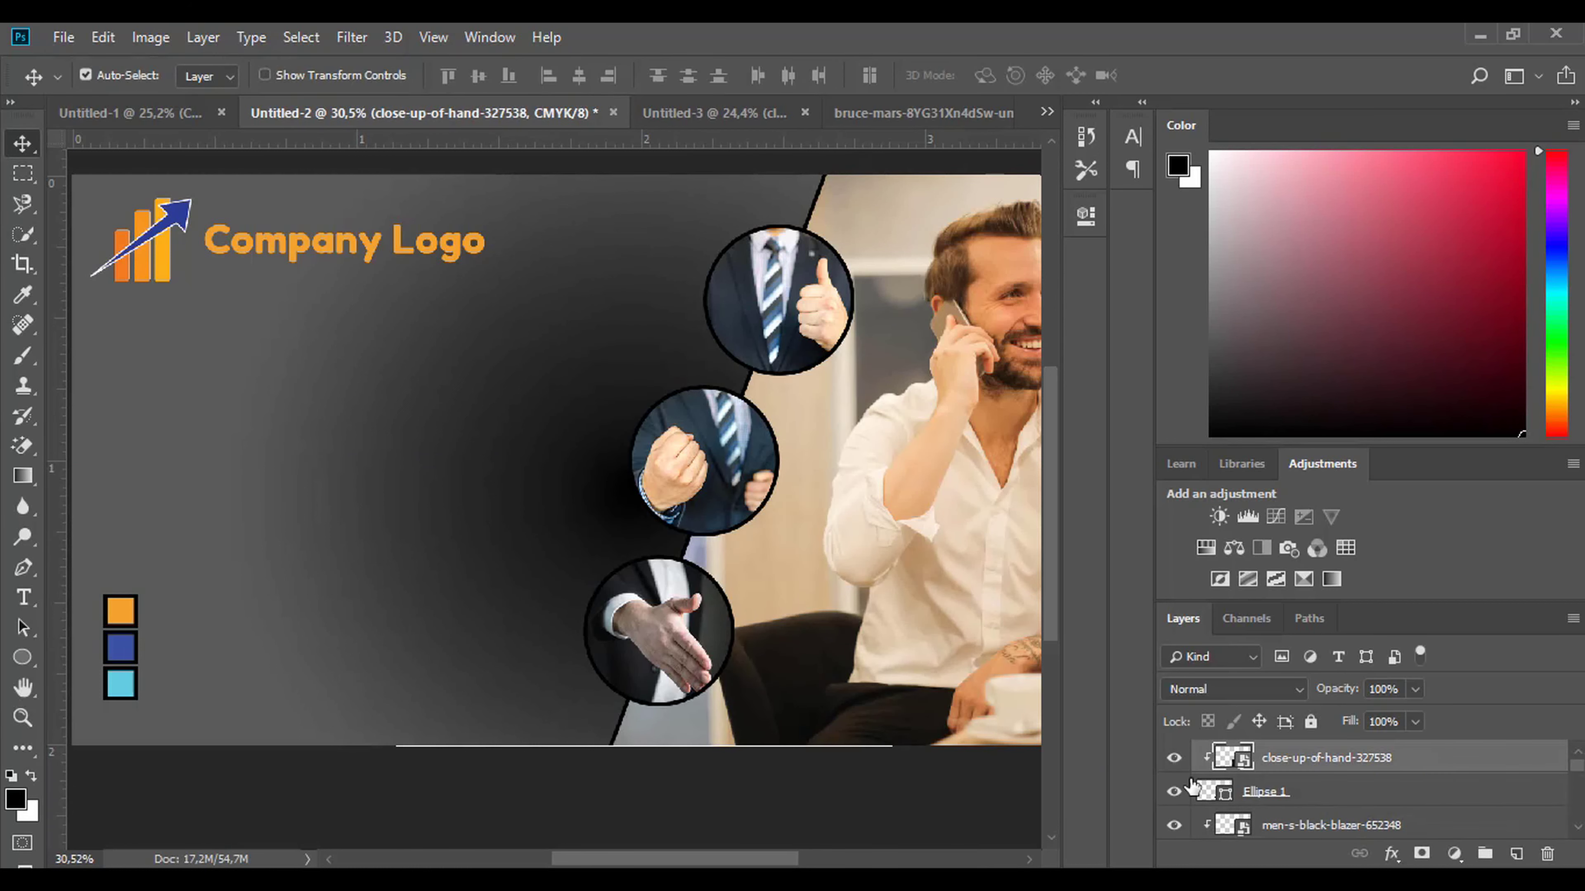
Move the bottom circle, Ellipse 1, down and left, and commit the transform.
{"action": "left_click", "coordinate": [1317, 801]}
{"action": "double_click", "coordinate": [1282, 802]}
{"action": "key", "text": "Escape"}
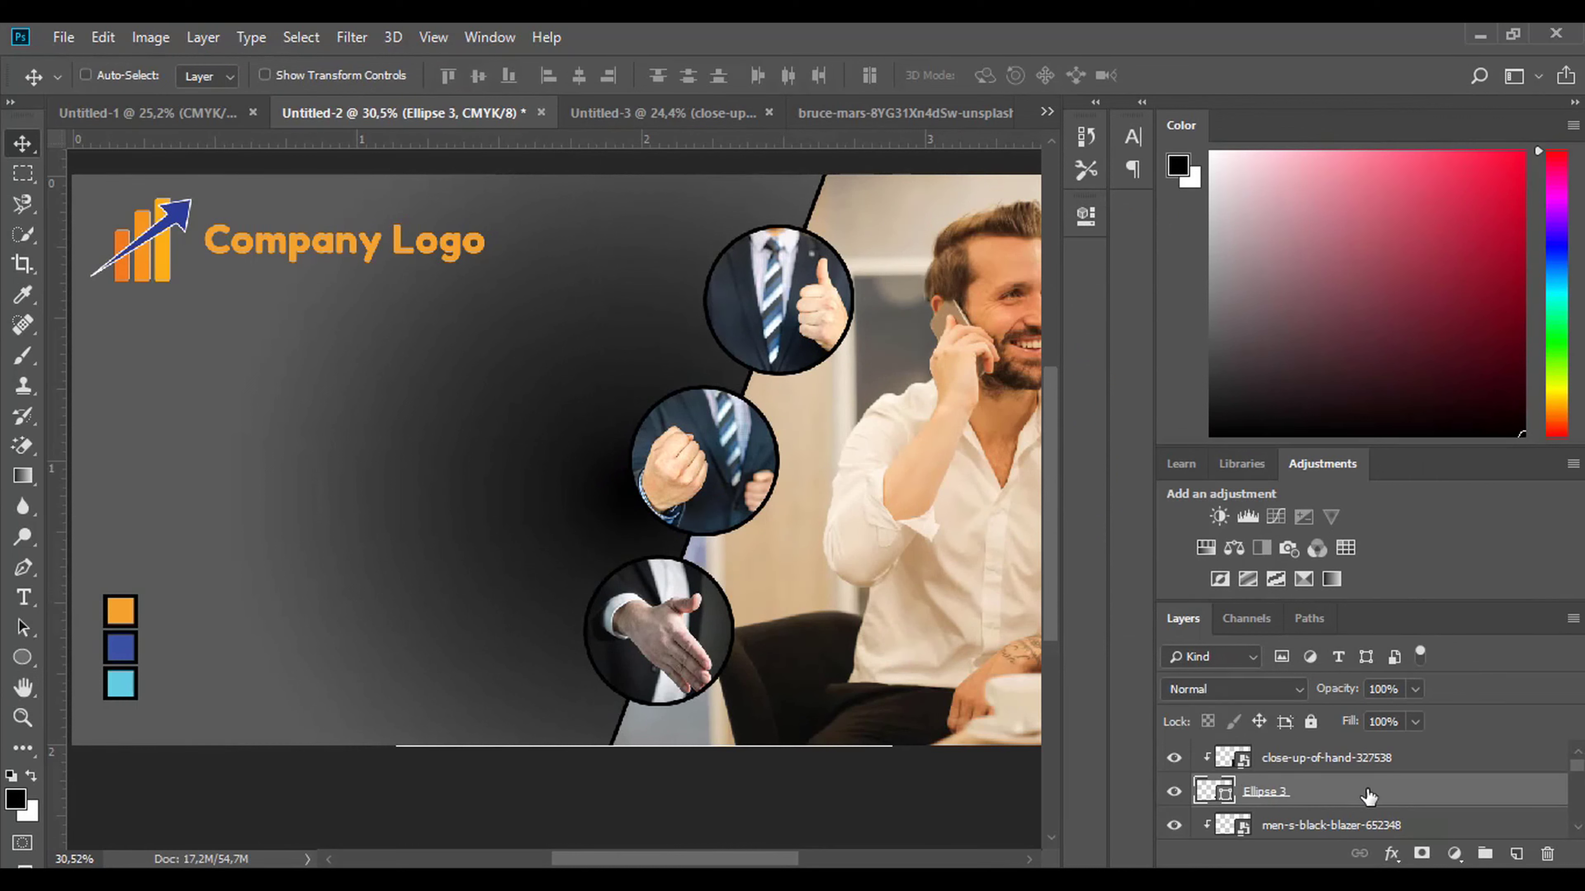
{"action": "key", "text": "ctrl+t"}
{"action": "left_click_drag", "start_coordinate": [704, 643], "coordinate": [695, 654]}
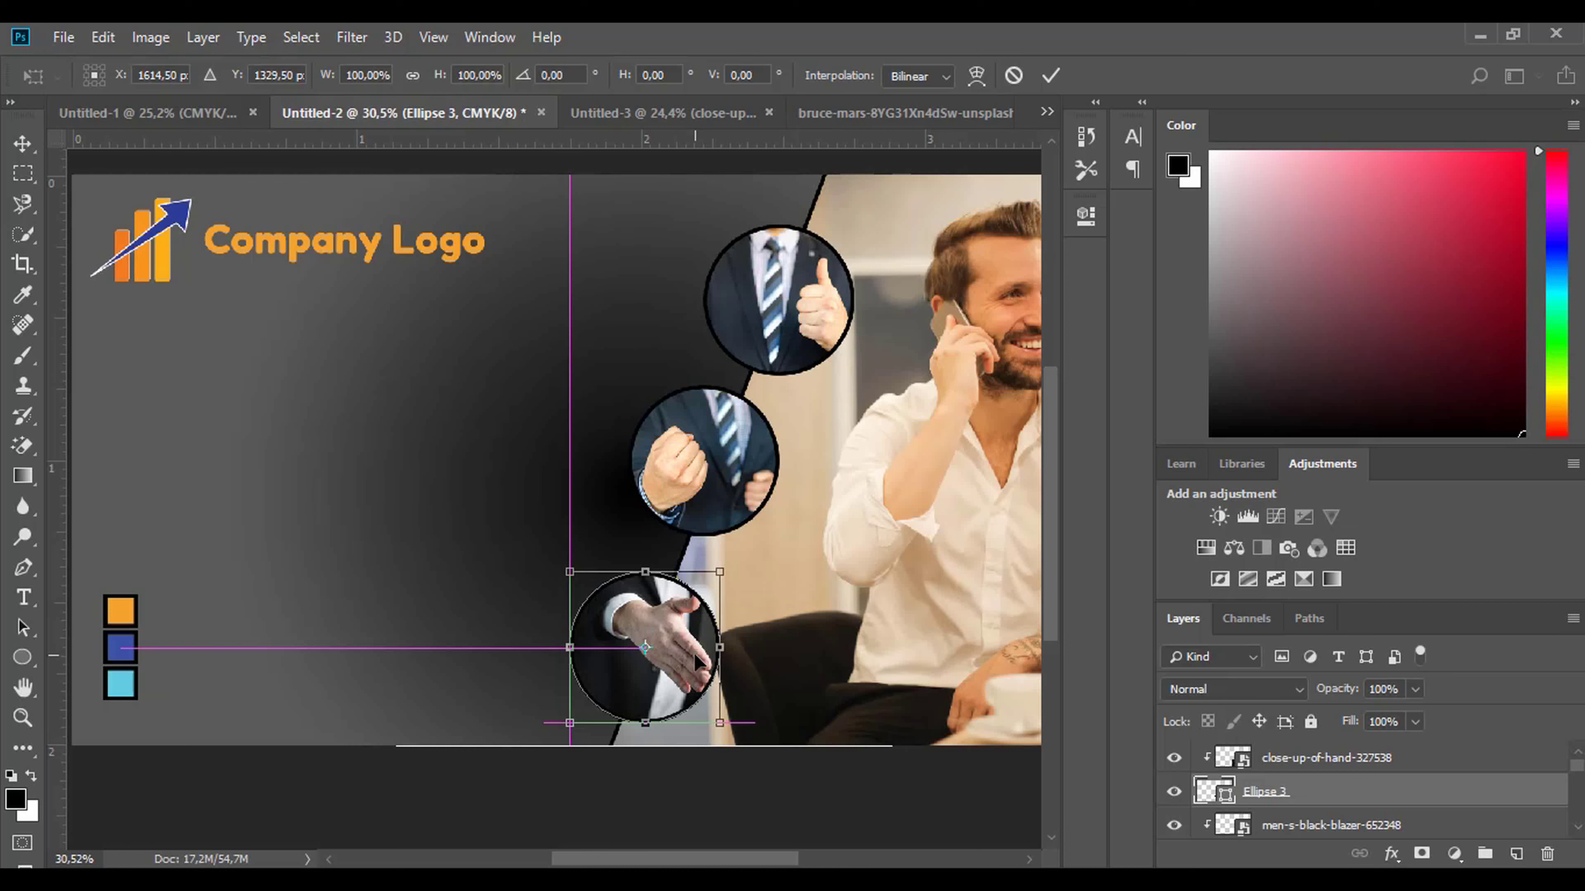
{"action": "key", "text": "Return"}
{"action": "left_click", "coordinate": [787, 320]}
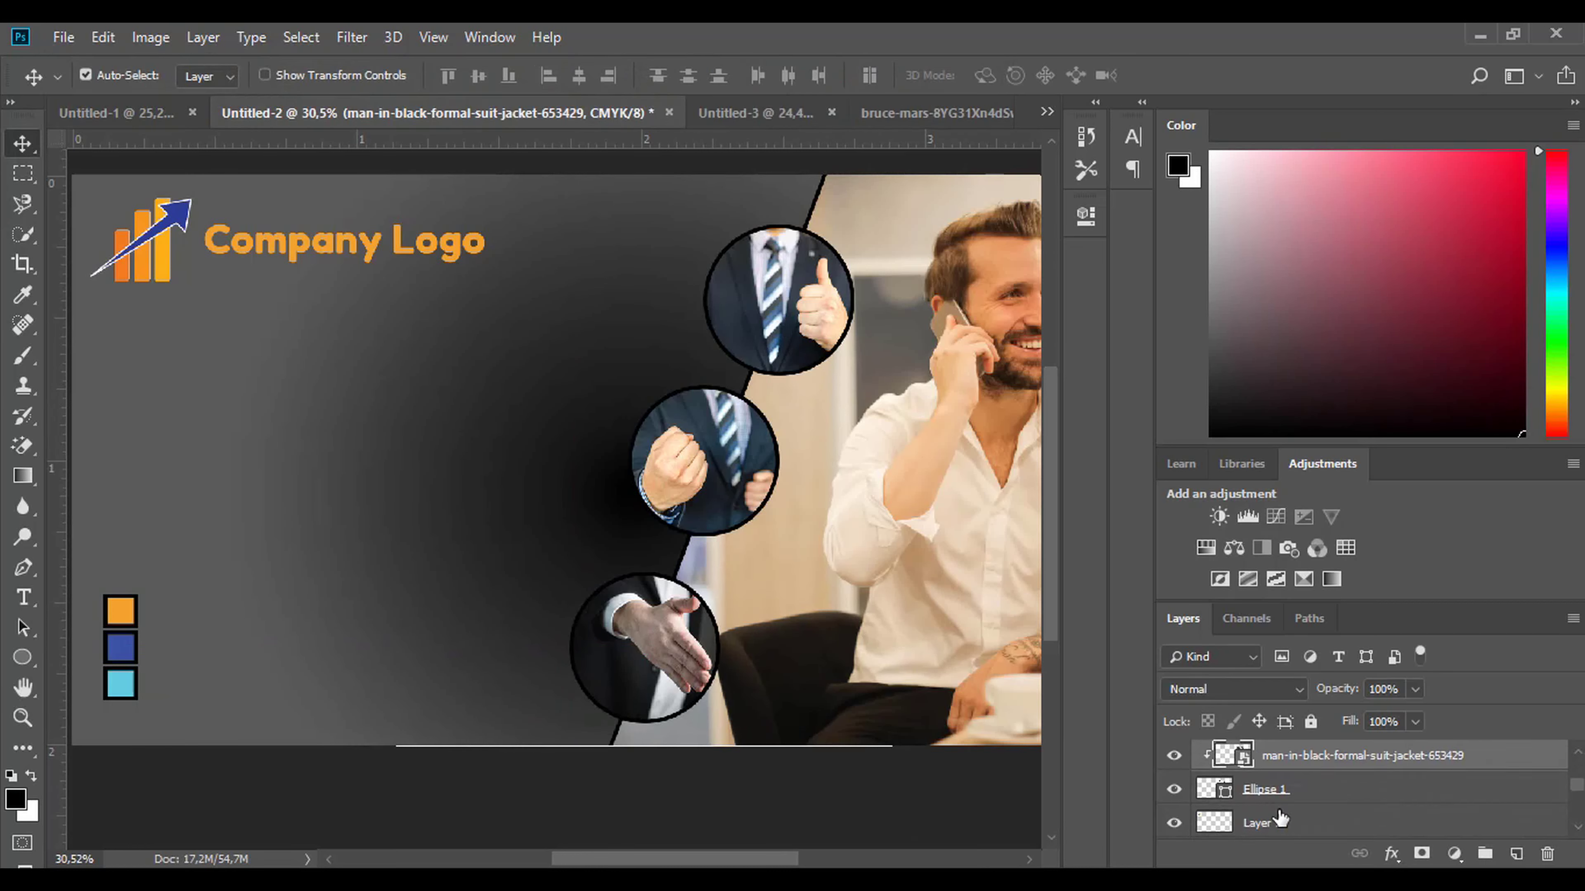
Move the top circle up along the panel's diagonal edge.
{"action": "left_click", "coordinate": [1272, 792]}
{"action": "key", "text": "ctrl+t"}
{"action": "mouse_move", "coordinate": [804, 302]}
{"action": "left_mouse_down"}
{"action": "mouse_move", "coordinate": [822, 257]}
{"action": "mouse_move", "coordinate": [808, 253]}
{"action": "left_mouse_up"}
{"action": "key", "text": "Return"}
Shift the middle circle slightly so it lines up with the other two.
{"action": "left_click", "coordinate": [811, 432]}
{"action": "left_click", "coordinate": [738, 490]}
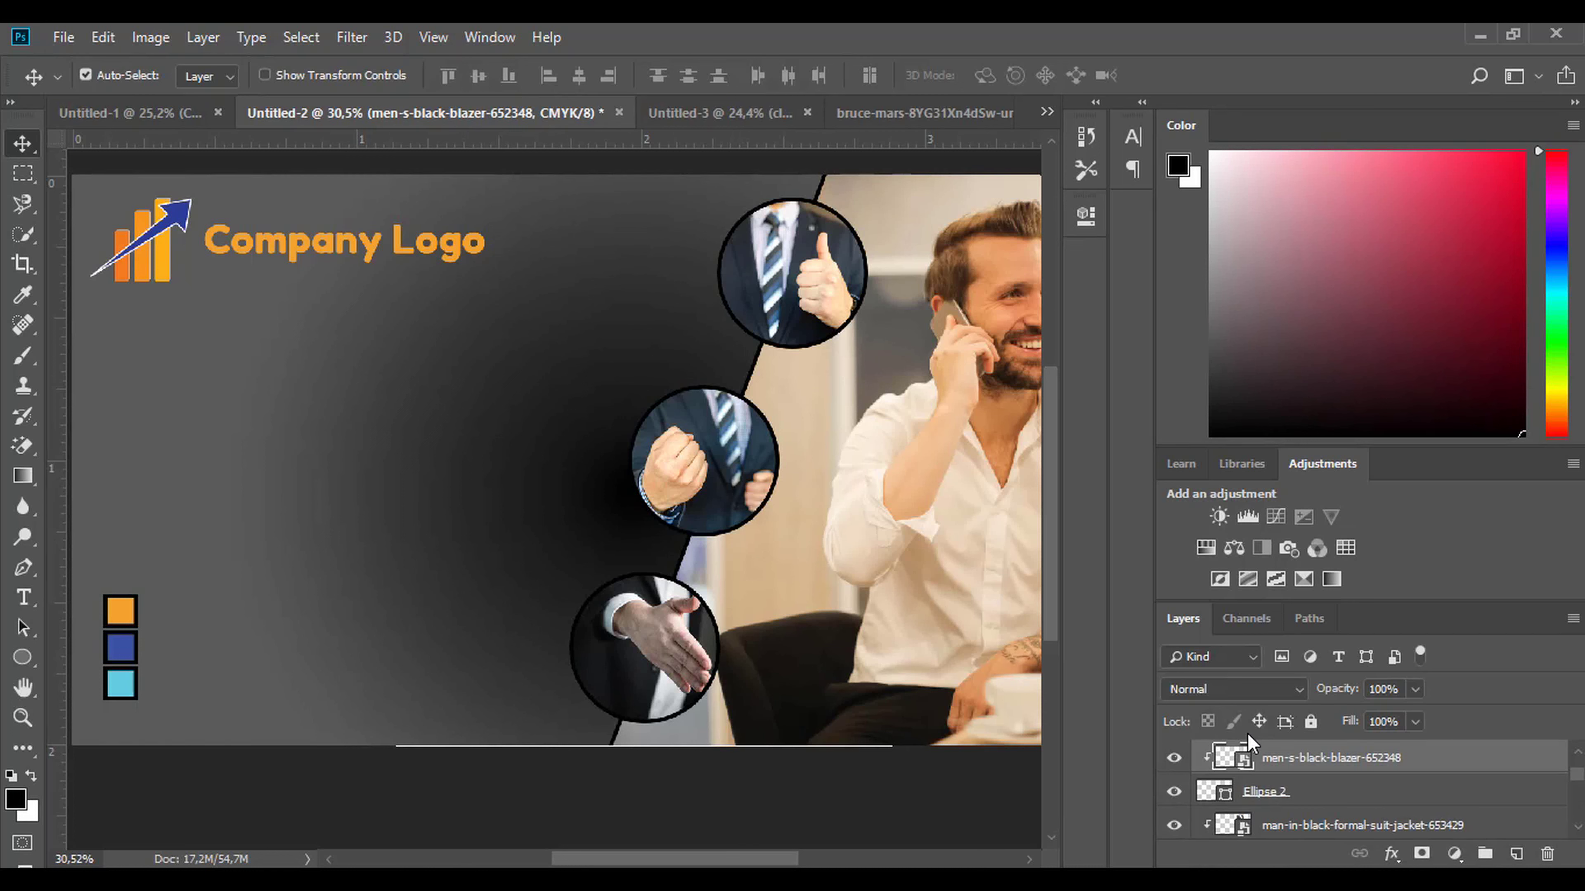
{"action": "left_click", "coordinate": [1297, 792]}
{"action": "key", "text": "ctrl+t"}
{"action": "left_click_drag", "start_coordinate": [754, 439], "coordinate": [758, 440]}
{"action": "key", "text": "Return"}
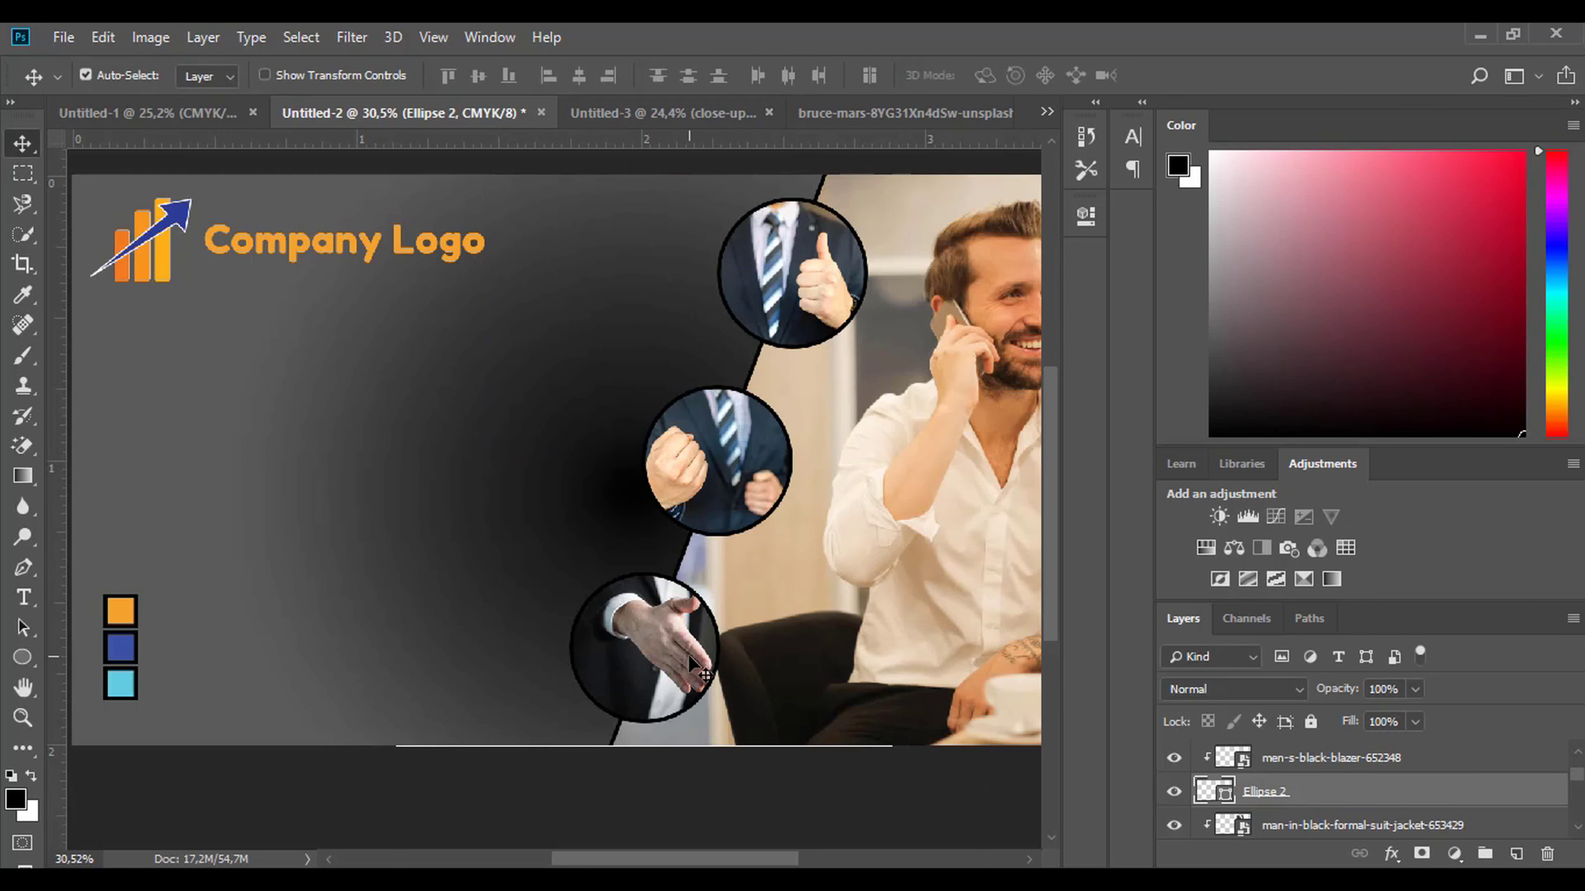
Nudge the bottom circle into its final place and commit its hand photo's position.
{"action": "left_click", "coordinate": [692, 664]}
{"action": "key", "text": "ctrl+t"}
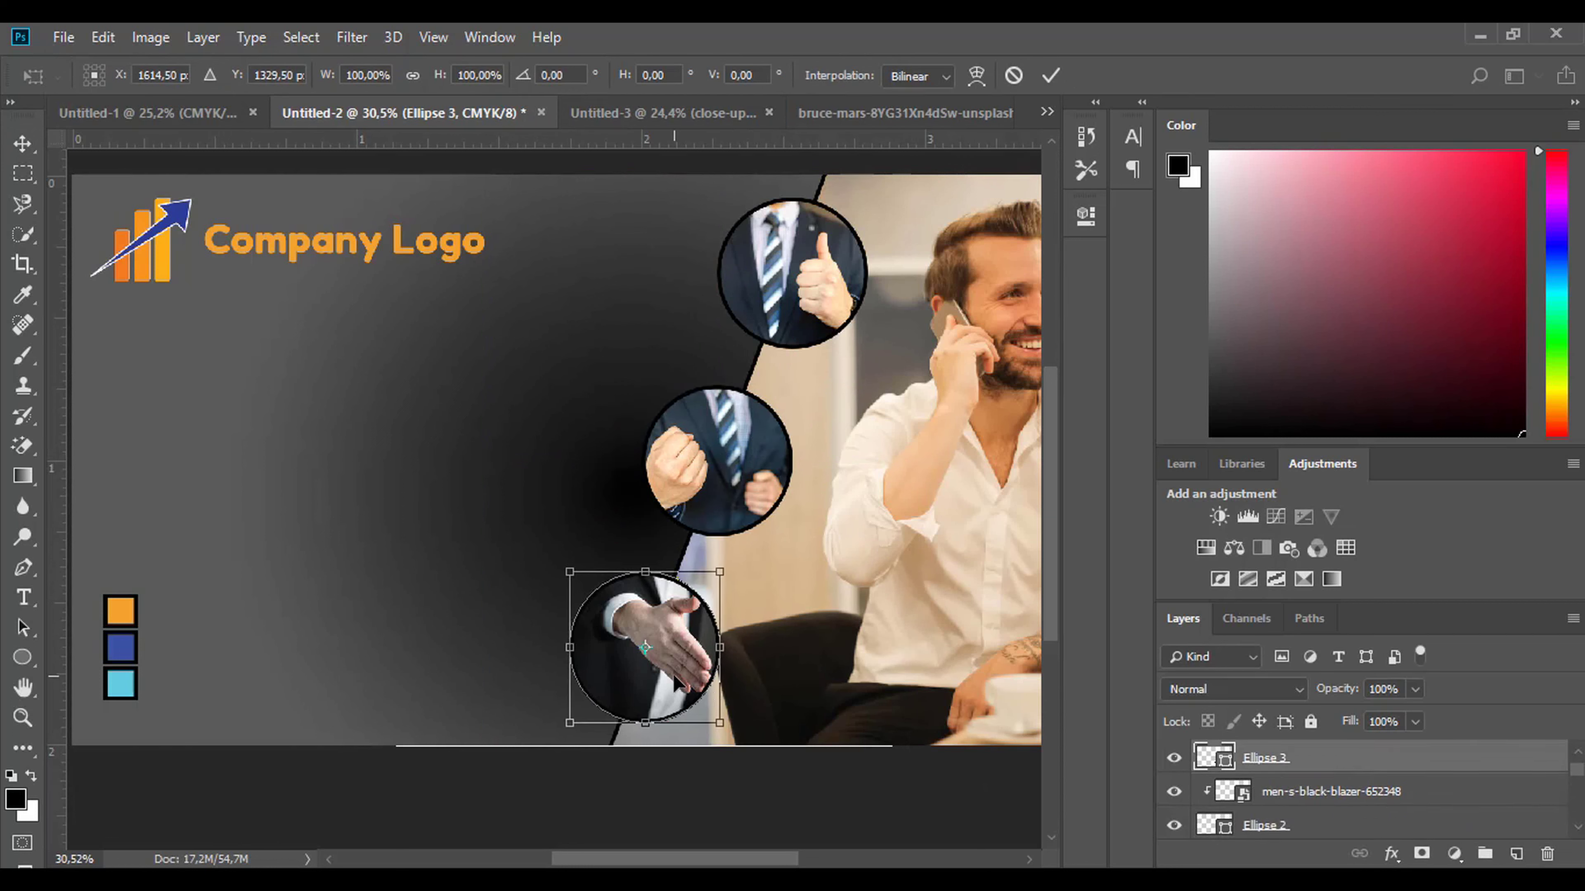
{"action": "mouse_move", "coordinate": [599, 686]}
{"action": "left_mouse_down"}
{"action": "mouse_move", "coordinate": [630, 637]}
{"action": "mouse_move", "coordinate": [676, 654]}
{"action": "left_mouse_up"}
{"action": "key", "text": "Return"}
{"action": "key", "text": "ctrl+t"}
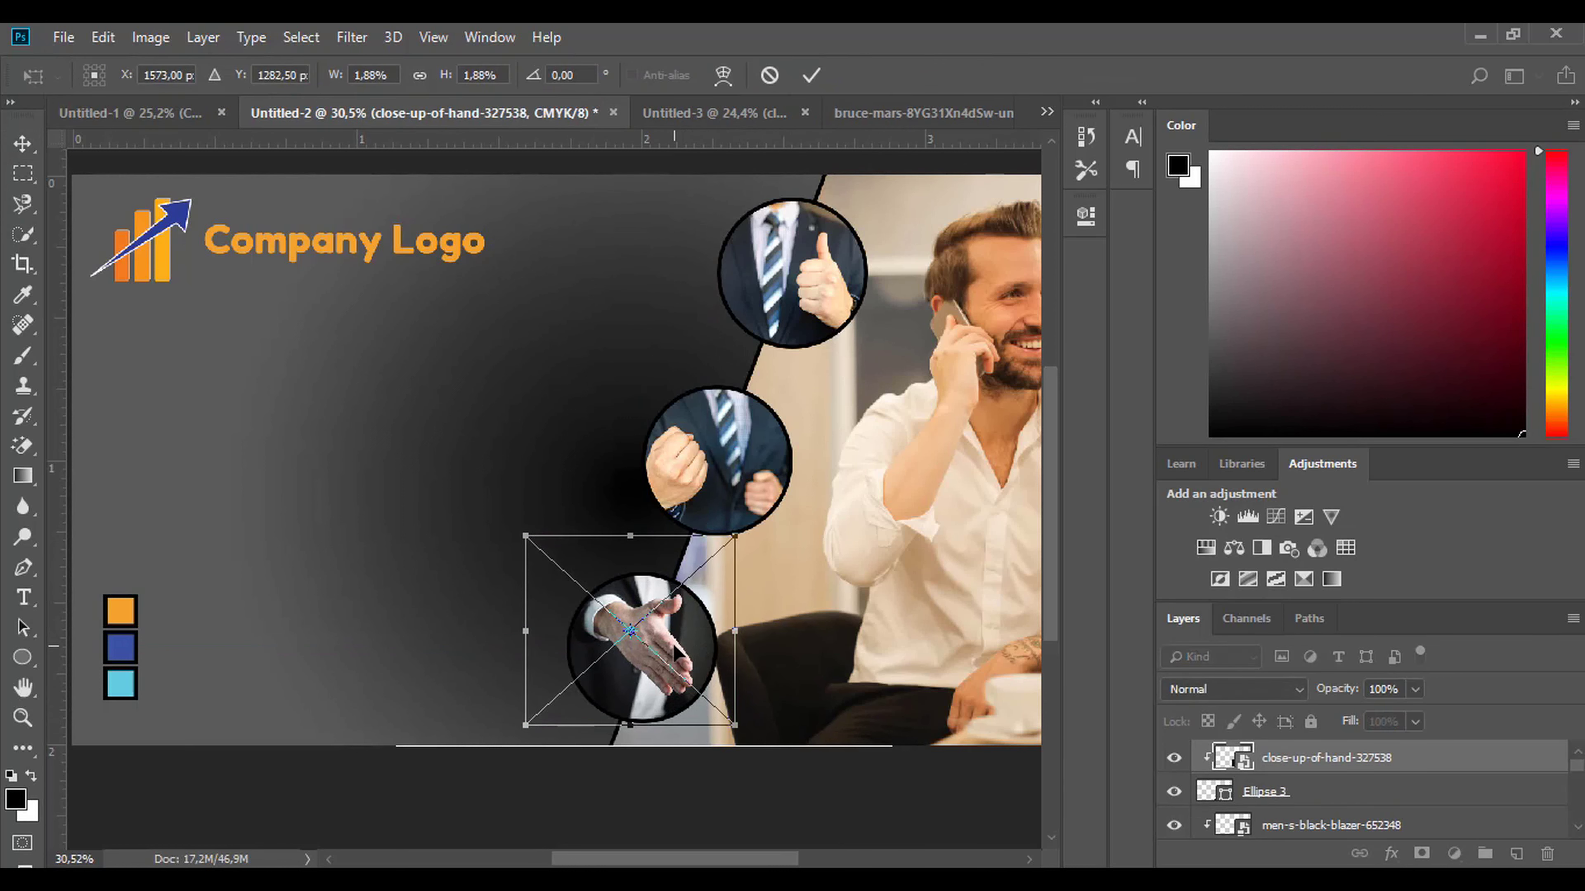
{"action": "key", "text": "Return"}
Turn on rulers and pan the view to review the aligned circles on the banner.
{"action": "left_click", "coordinate": [755, 581]}
{"action": "left_click_drag", "start_coordinate": [819, 579], "coordinate": [761, 540]}
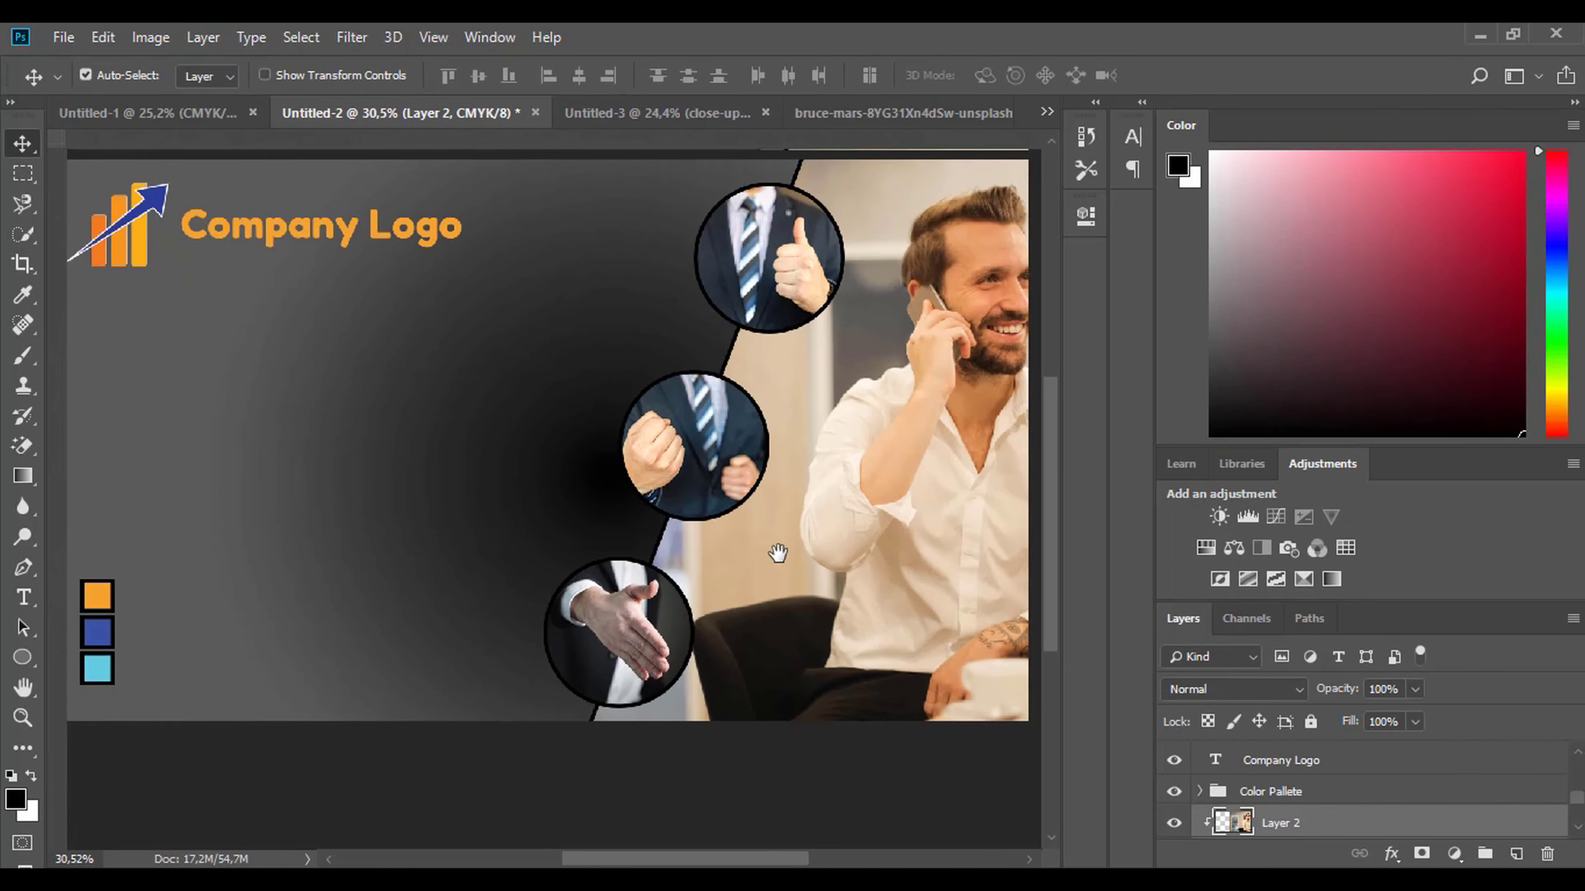
{"action": "key", "text": "ctrl+r"}
{"action": "left_click_drag", "start_coordinate": [761, 541], "coordinate": [746, 656]}
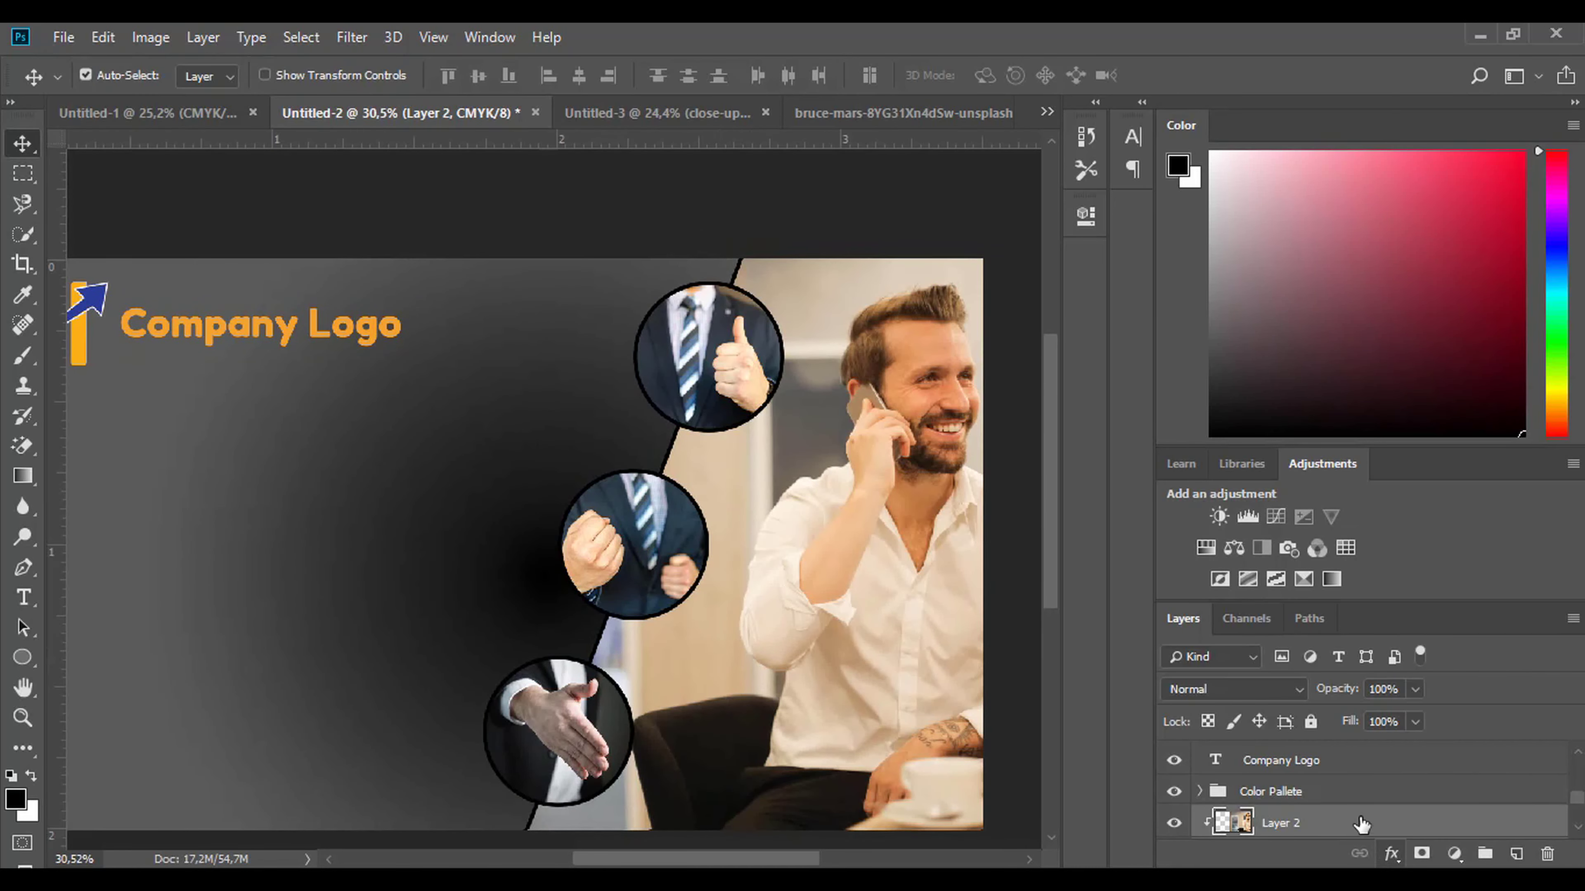
{"action": "scroll", "coordinate": [1365, 827], "scroll_direction": "down", "scroll_amount": 2}
{"action": "left_click", "coordinate": [1338, 790]}
{"action": "left_click_drag", "start_coordinate": [452, 588], "coordinate": [538, 539]}
Give Shape 1's diagonal edge a cyan stroke sampled from the banner's palette square.
{"action": "key", "text": "a"}
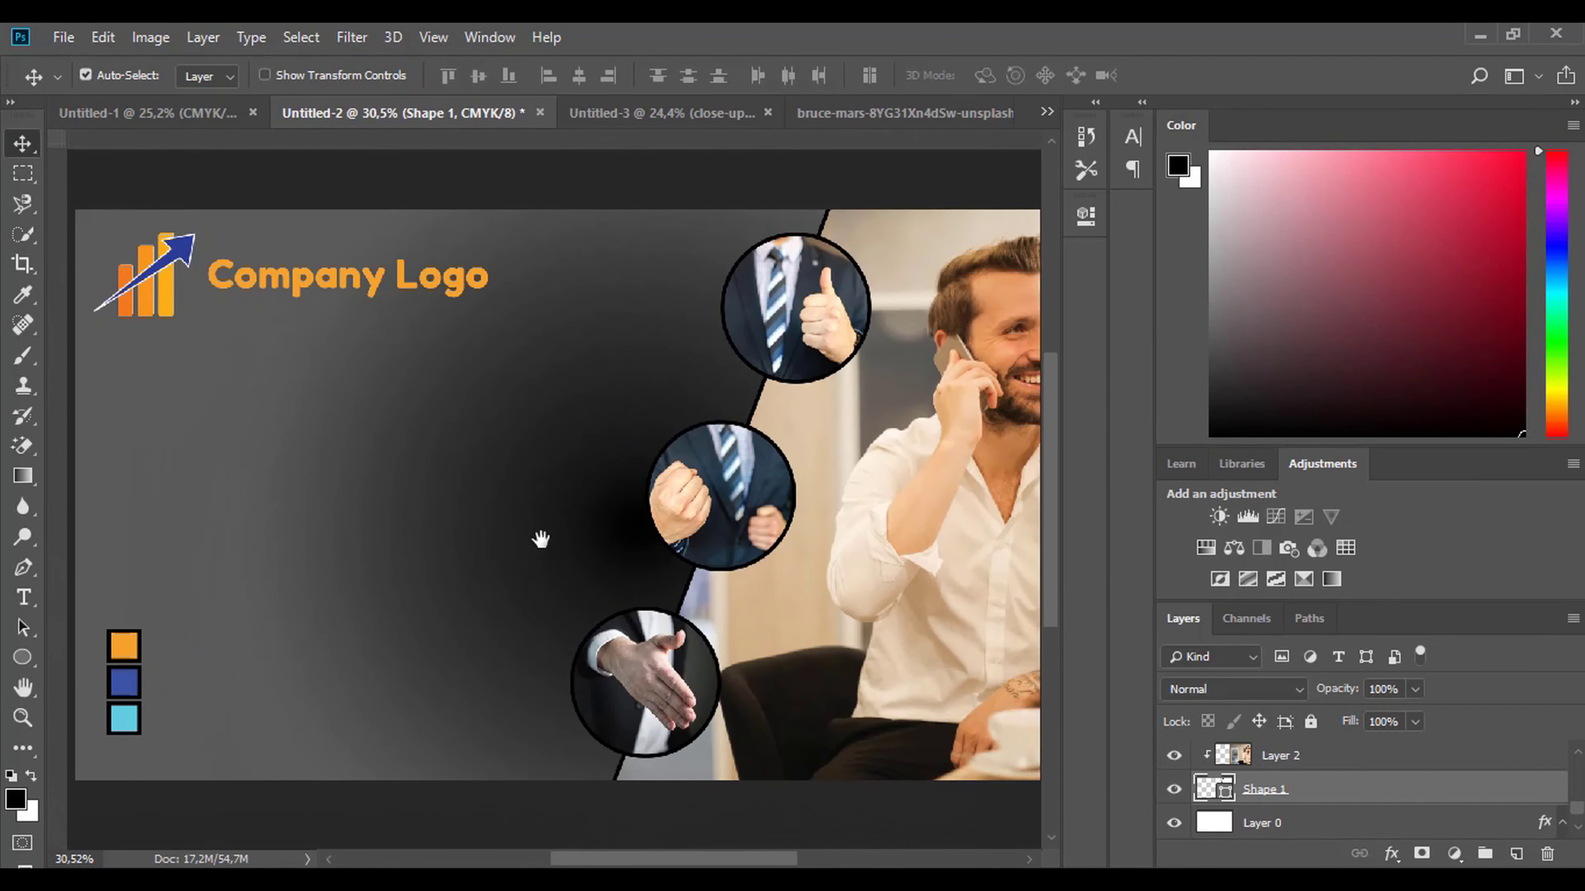
{"action": "left_click", "coordinate": [305, 74]}
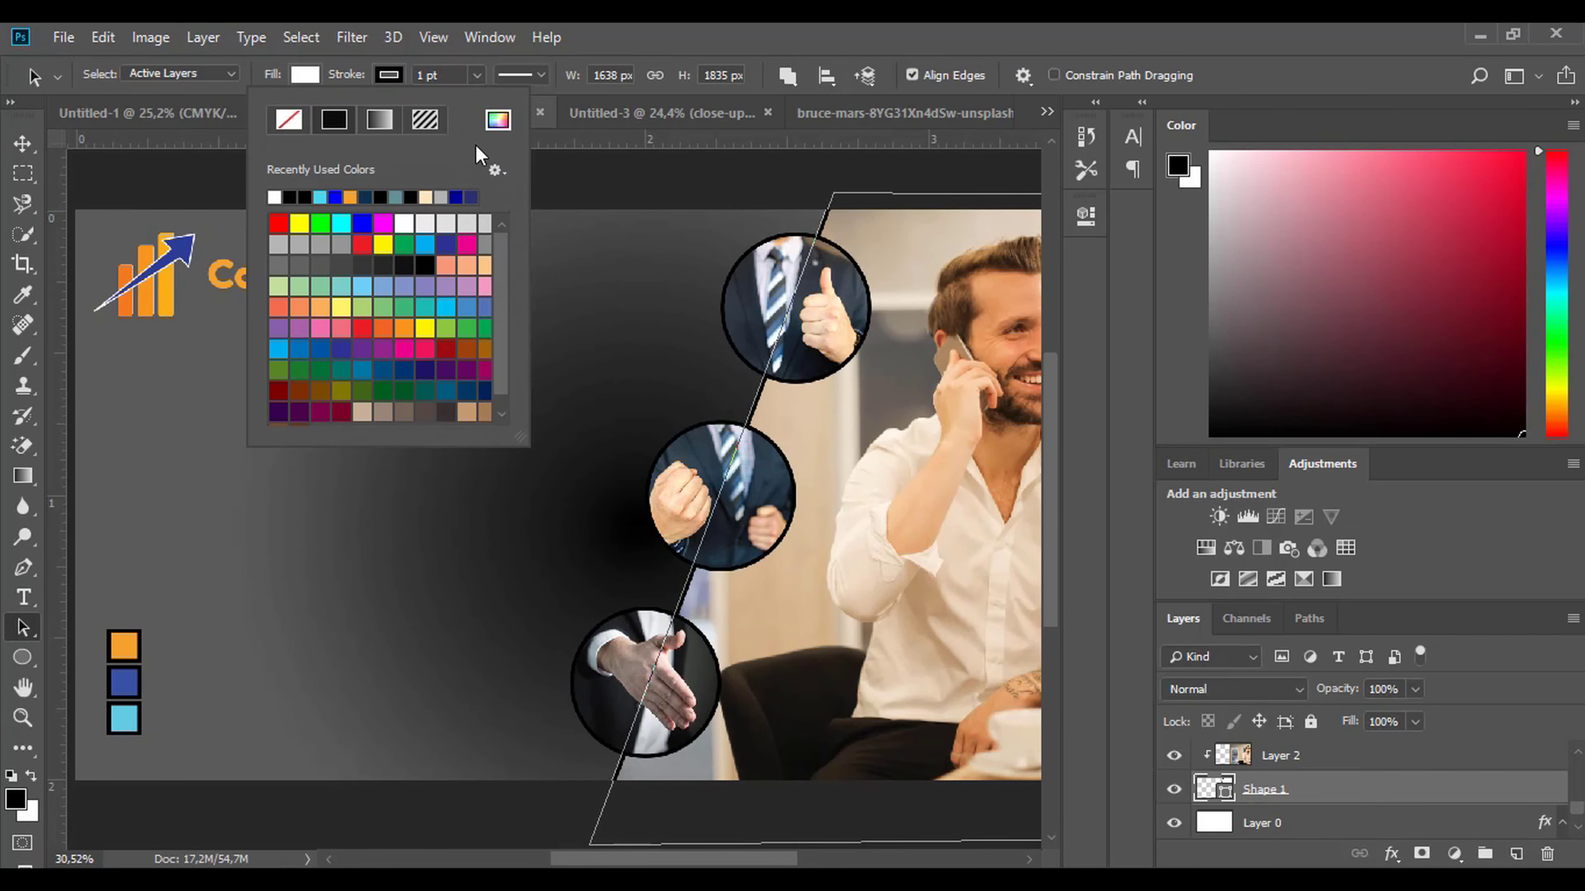
{"action": "left_click", "coordinate": [498, 120]}
{"action": "left_click", "coordinate": [123, 717]}
{"action": "left_click", "coordinate": [1501, 198]}
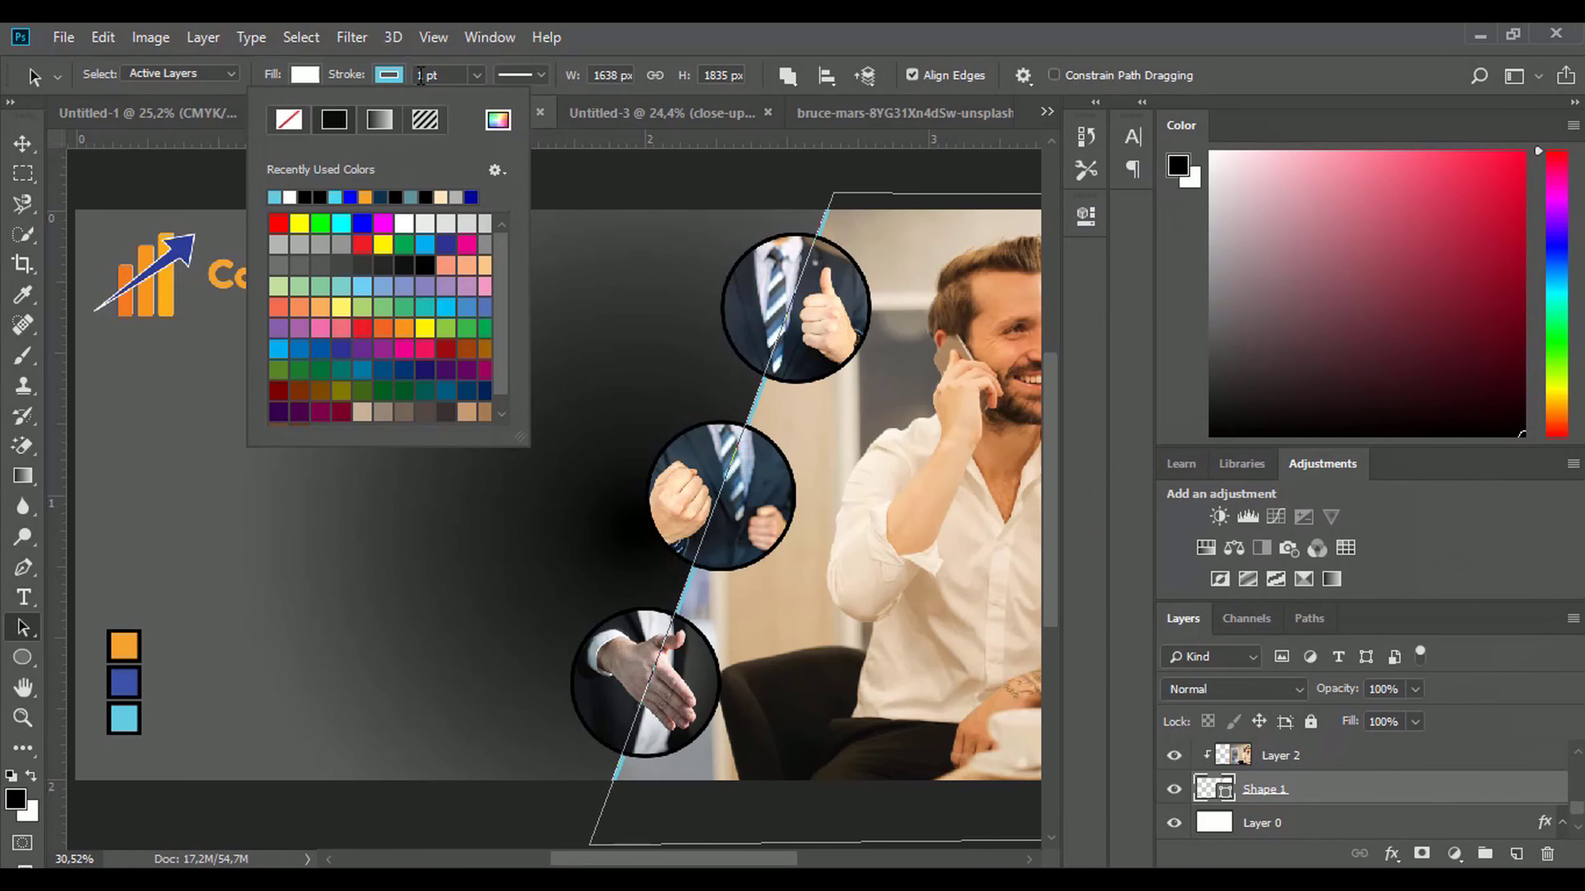
{"action": "left_click", "coordinate": [557, 365]}
{"action": "key", "text": "v"}
Set the top circle Ellipse 1's outline to the same sampled cyan.
{"action": "left_click", "coordinate": [874, 296]}
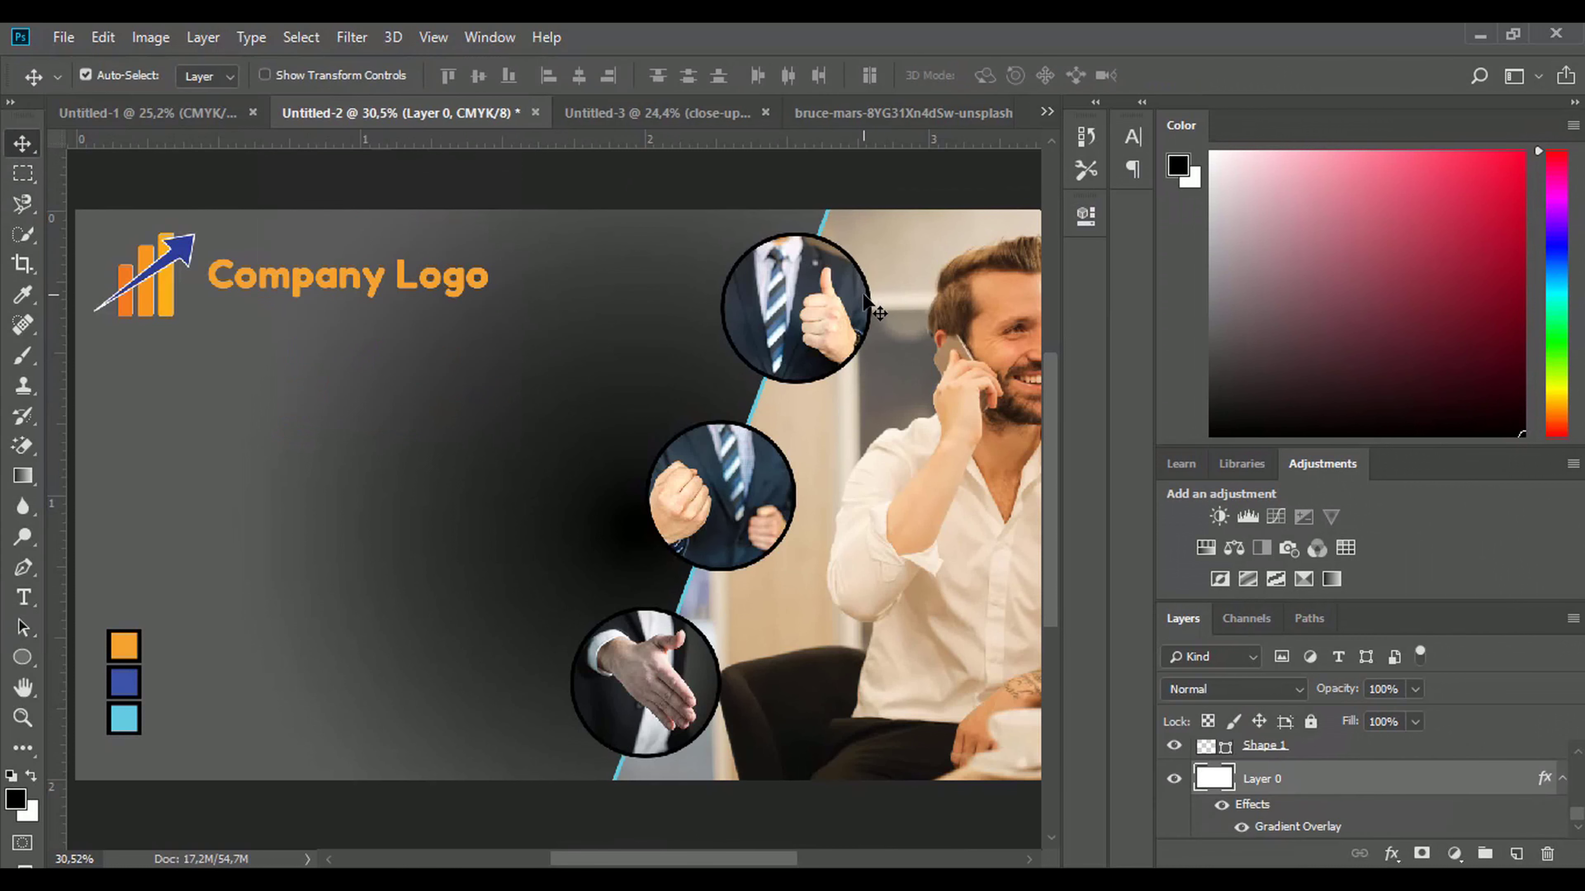
{"action": "left_click", "coordinate": [873, 310]}
{"action": "left_click", "coordinate": [1285, 792]}
{"action": "key", "text": "a"}
{"action": "left_click", "coordinate": [388, 75]}
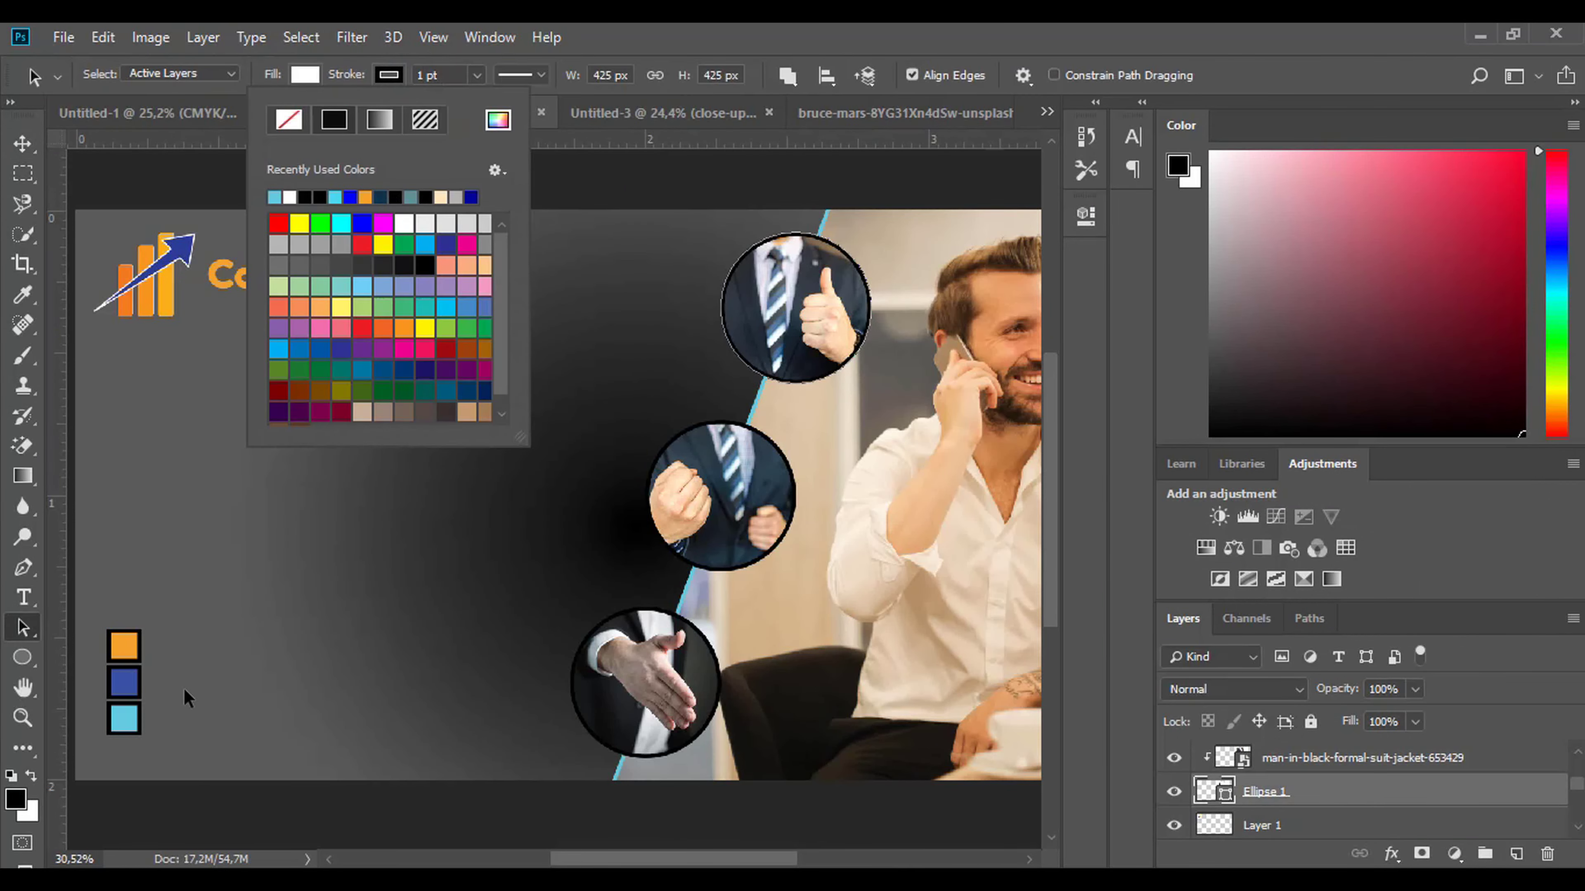
{"action": "left_click", "coordinate": [497, 119]}
{"action": "left_click", "coordinate": [124, 717]}
{"action": "left_click", "coordinate": [1495, 198]}
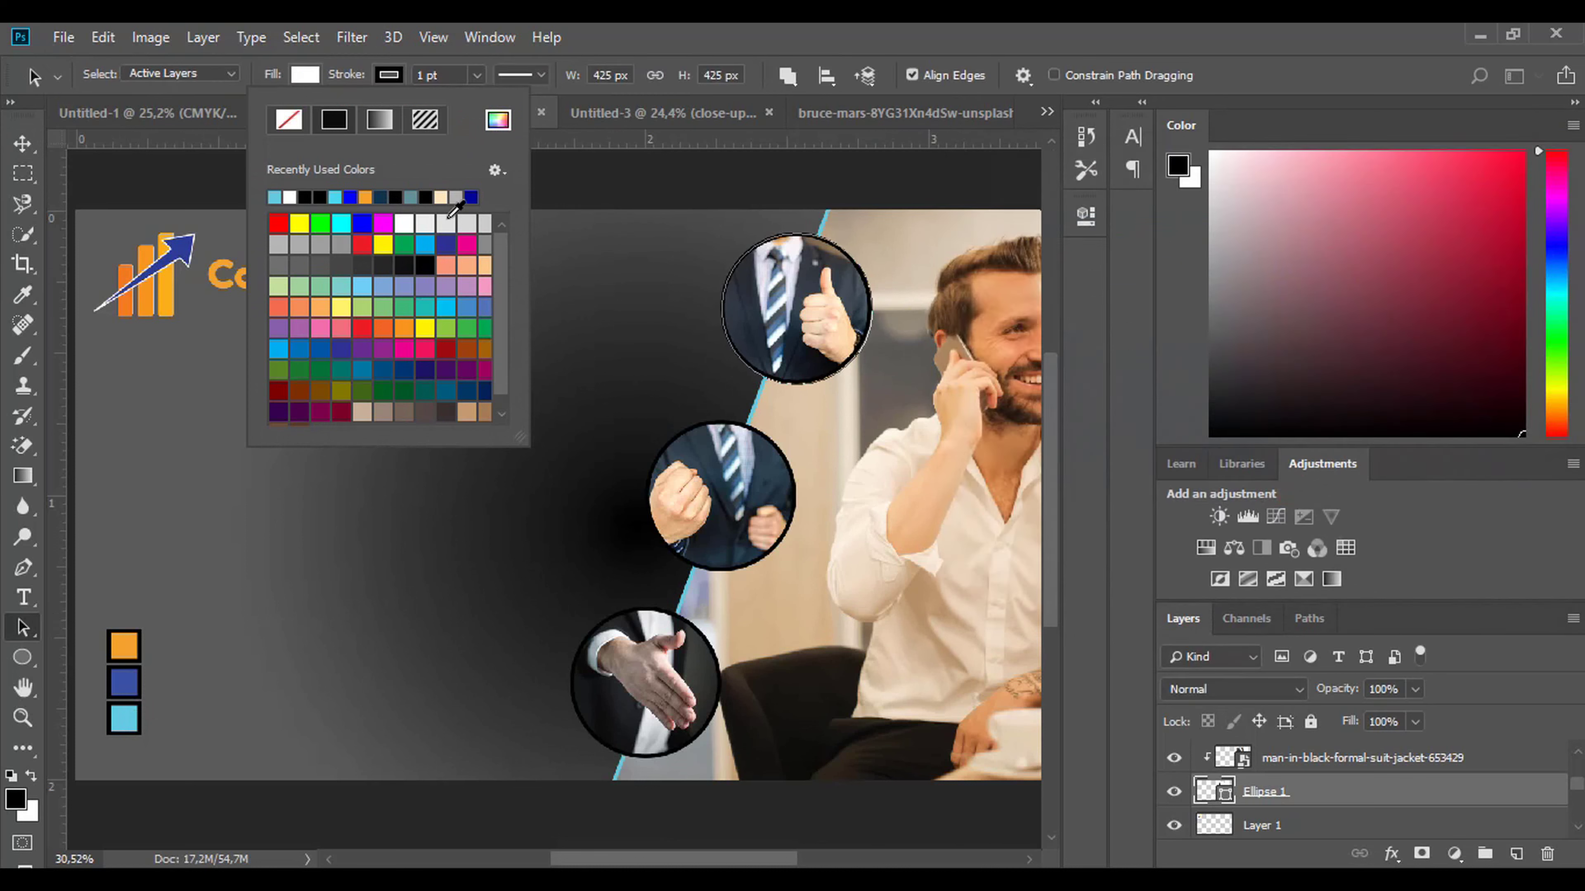
{"action": "left_click", "coordinate": [473, 162]}
{"action": "key", "text": "v"}
Select the middle circle, Ellipse 2, for path editing with Path Selection.
{"action": "left_click", "coordinate": [367, 444]}
{"action": "scroll", "coordinate": [502, 378], "scroll_direction": "down", "scroll_amount": 2}
{"action": "left_click", "coordinate": [766, 375]}
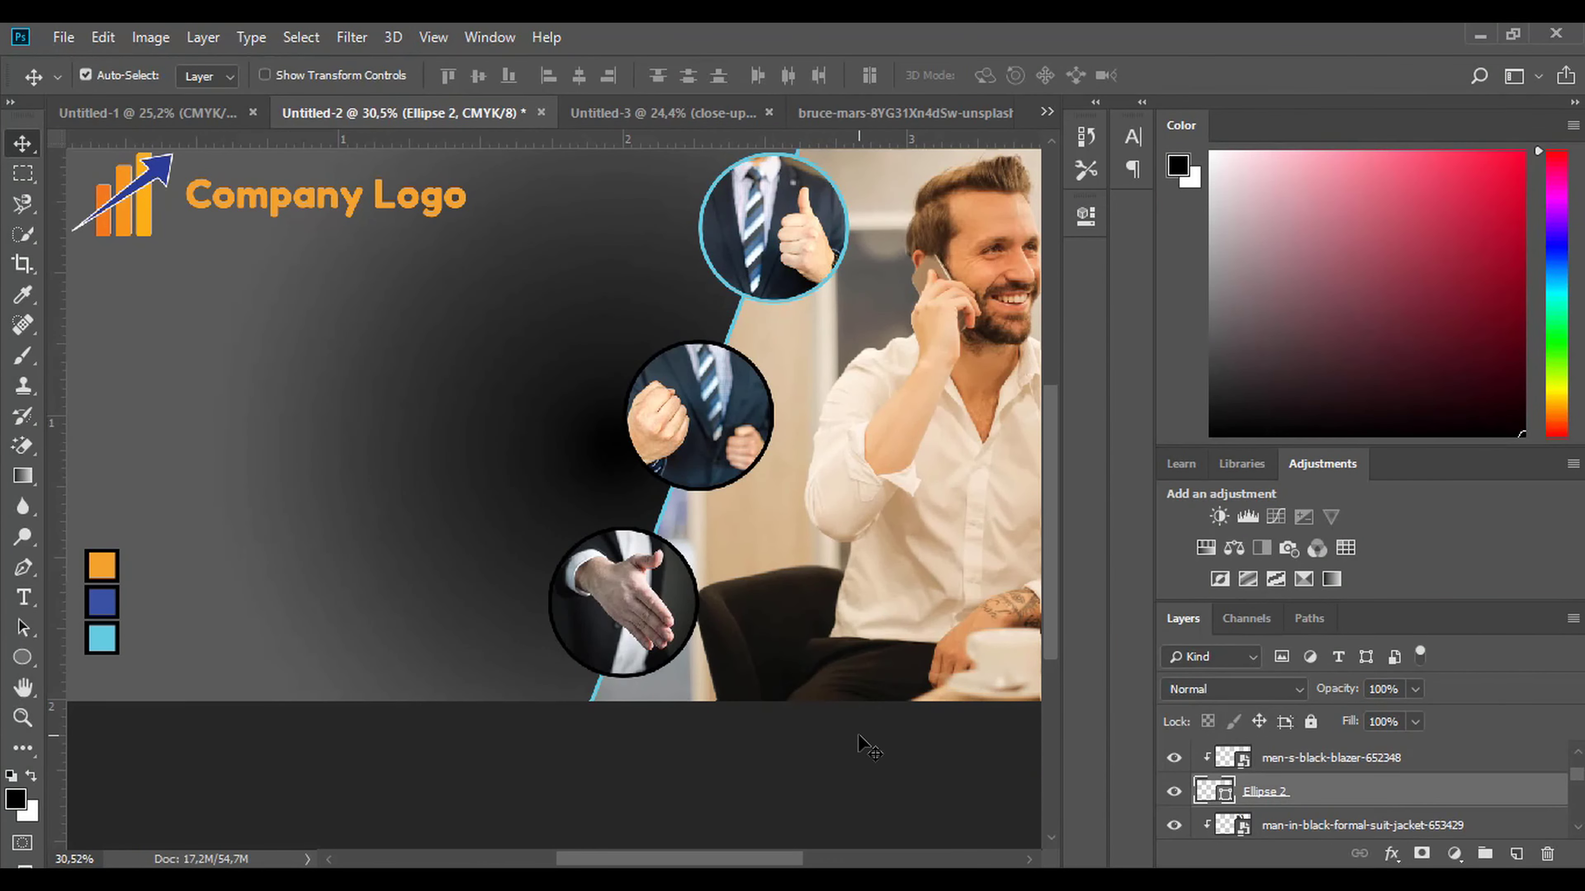
{"action": "key", "text": "a"}
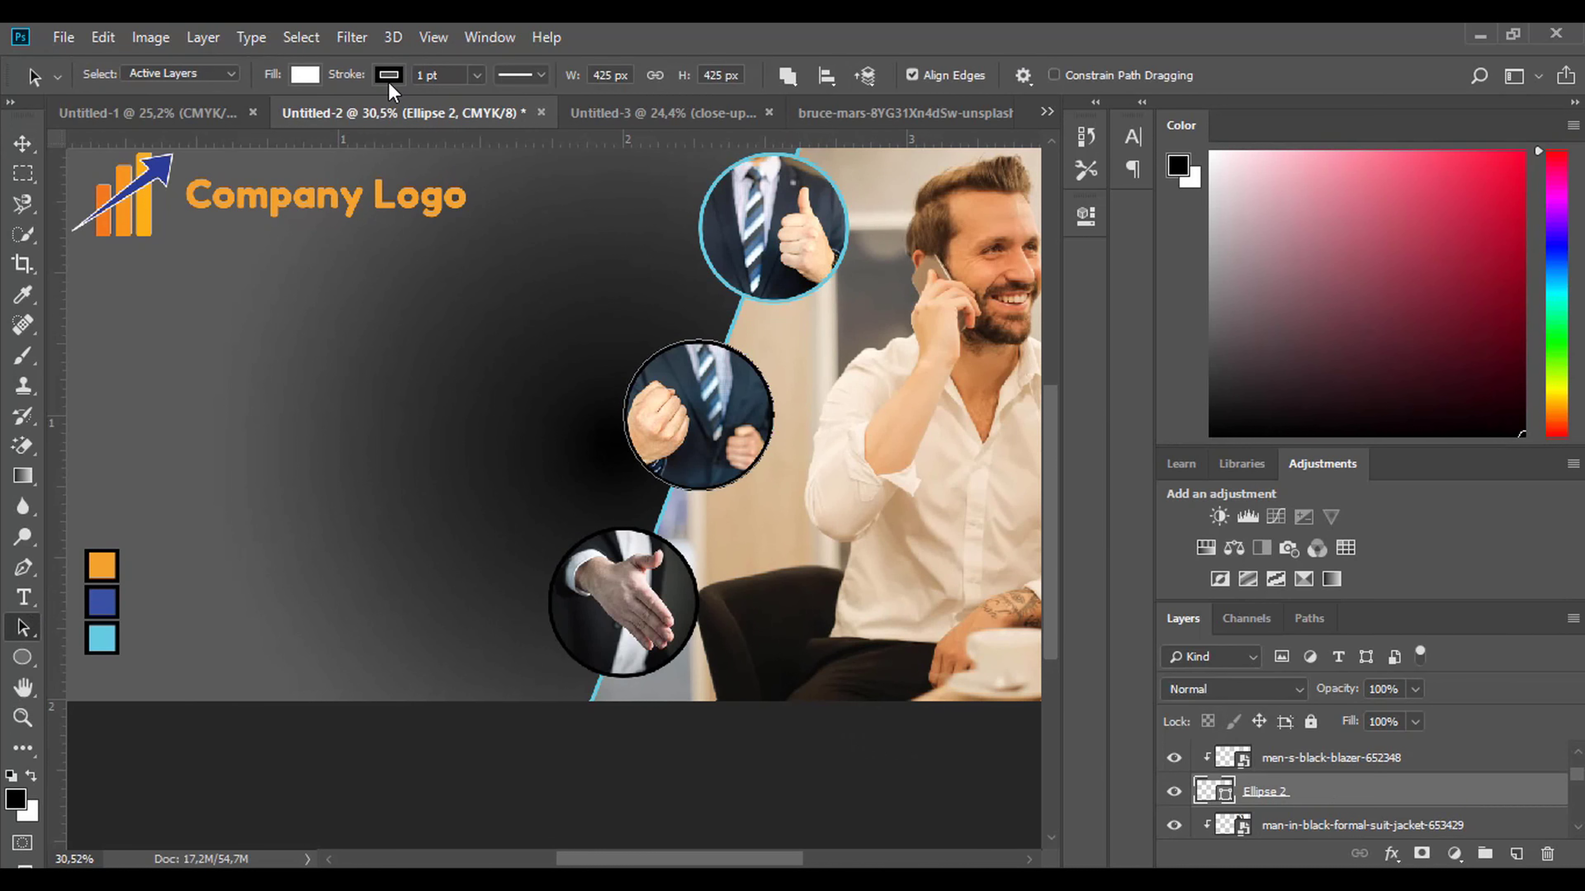
Outline the middle circle in light cyan 64cbe2 sampled from the palette square.
{"action": "left_click", "coordinate": [388, 75]}
{"action": "left_click", "coordinate": [497, 119]}
{"action": "left_click", "coordinate": [106, 637]}
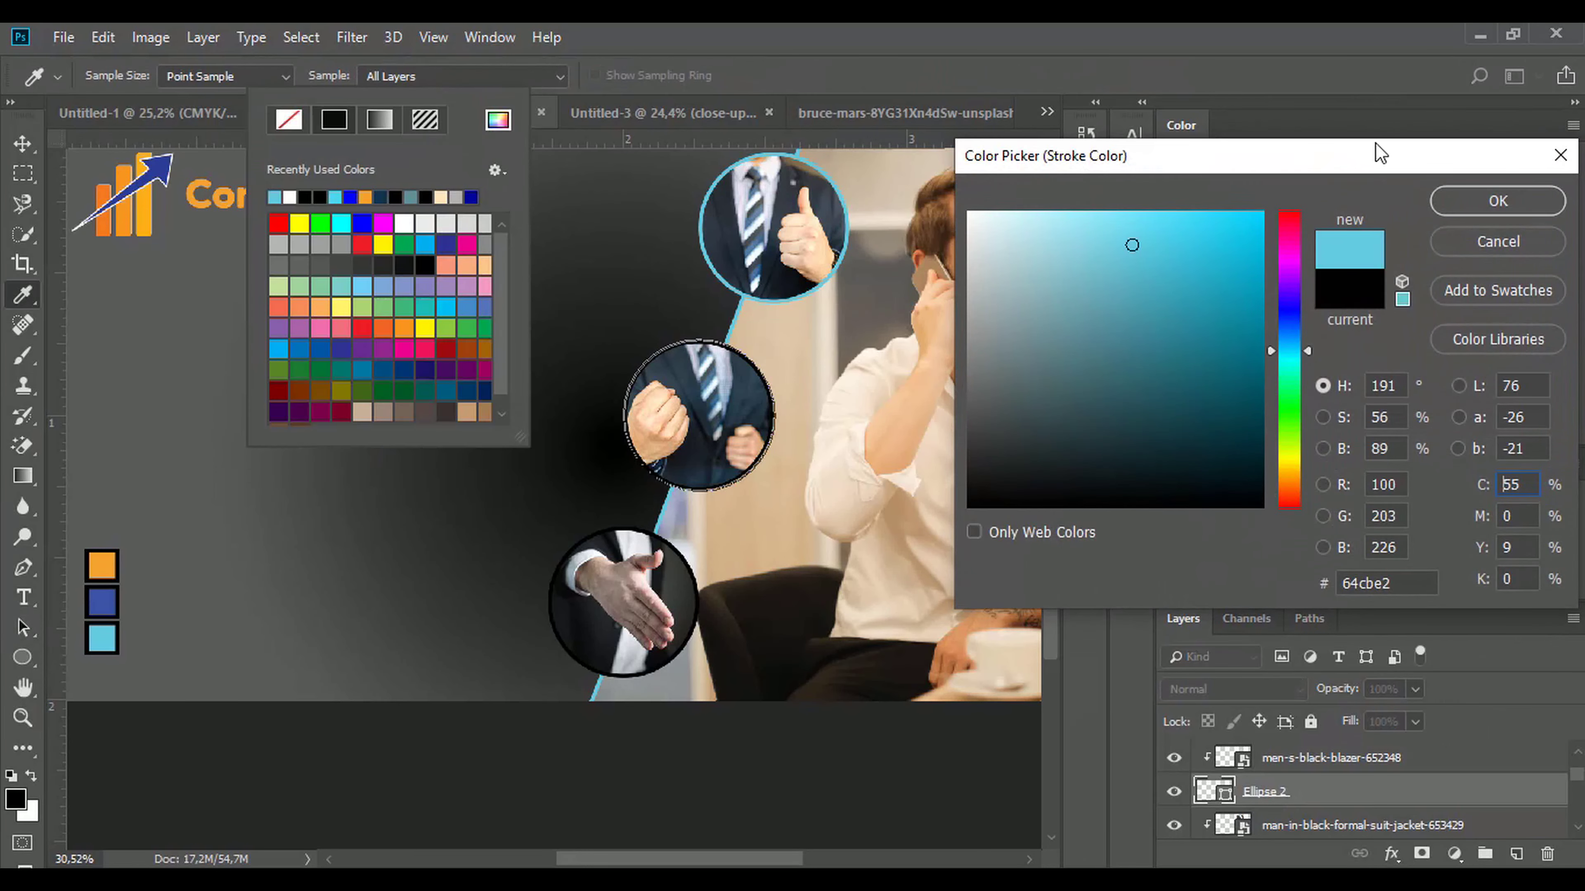
{"action": "left_click", "coordinate": [1513, 209]}
{"action": "left_click", "coordinate": [53, 165]}
{"action": "scroll", "coordinate": [1313, 808], "scroll_direction": "up", "scroll_amount": 1}
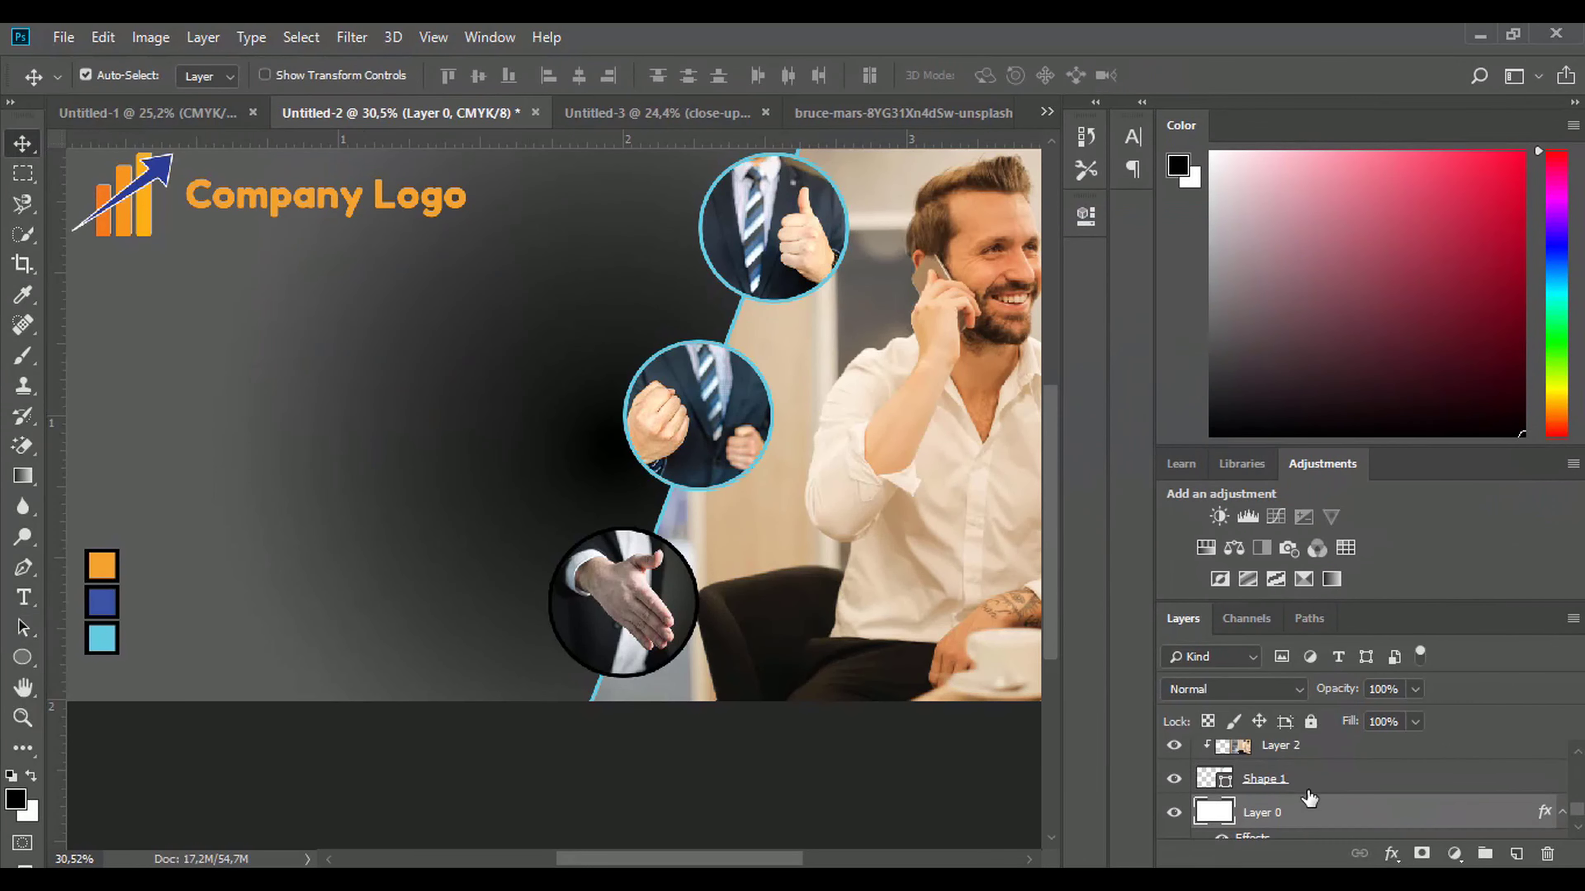
Give the bottom circle, Ellipse 3, the same cyan outline.
{"action": "left_click", "coordinate": [676, 612]}
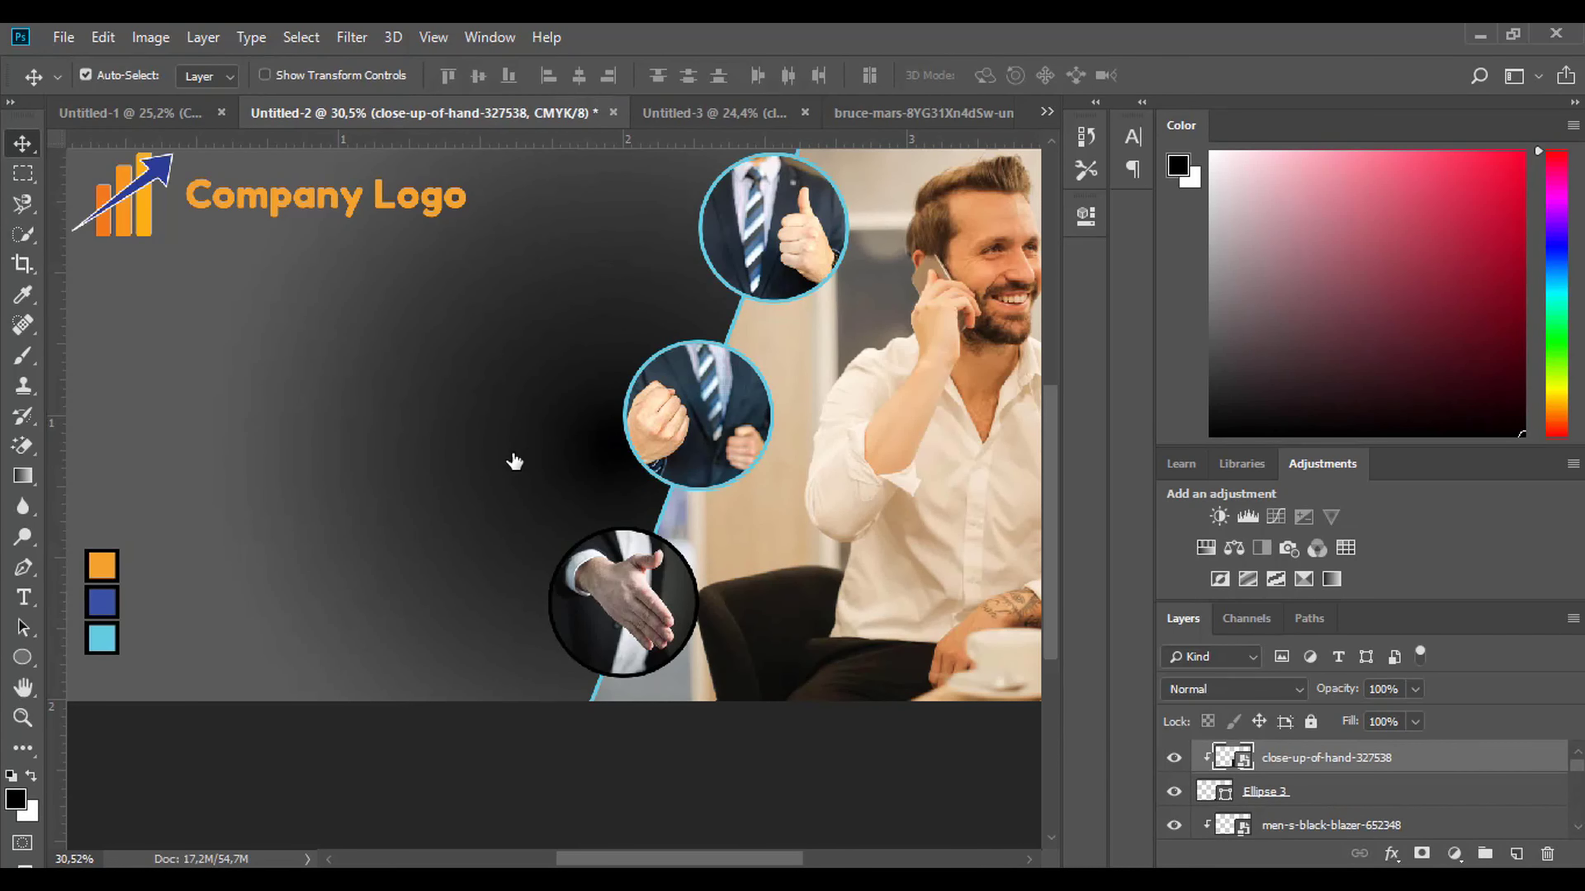
{"action": "left_click", "coordinate": [1325, 793]}
{"action": "left_click", "coordinate": [1397, 765]}
{"action": "left_click", "coordinate": [1410, 796]}
{"action": "key", "text": "a"}
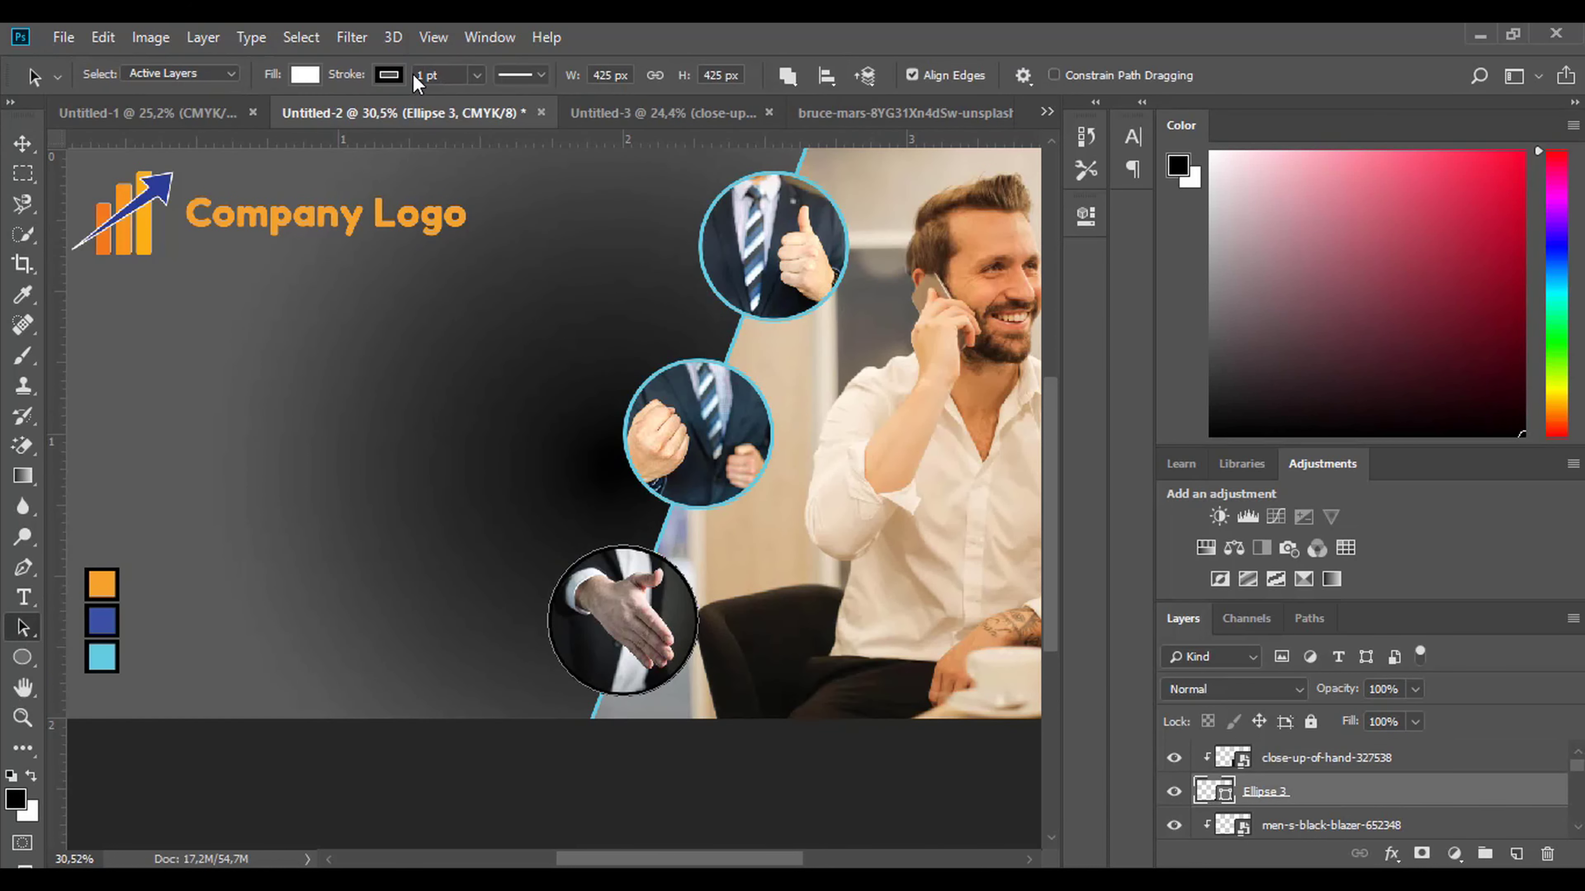
{"action": "left_click", "coordinate": [389, 75]}
{"action": "left_click", "coordinate": [498, 119]}
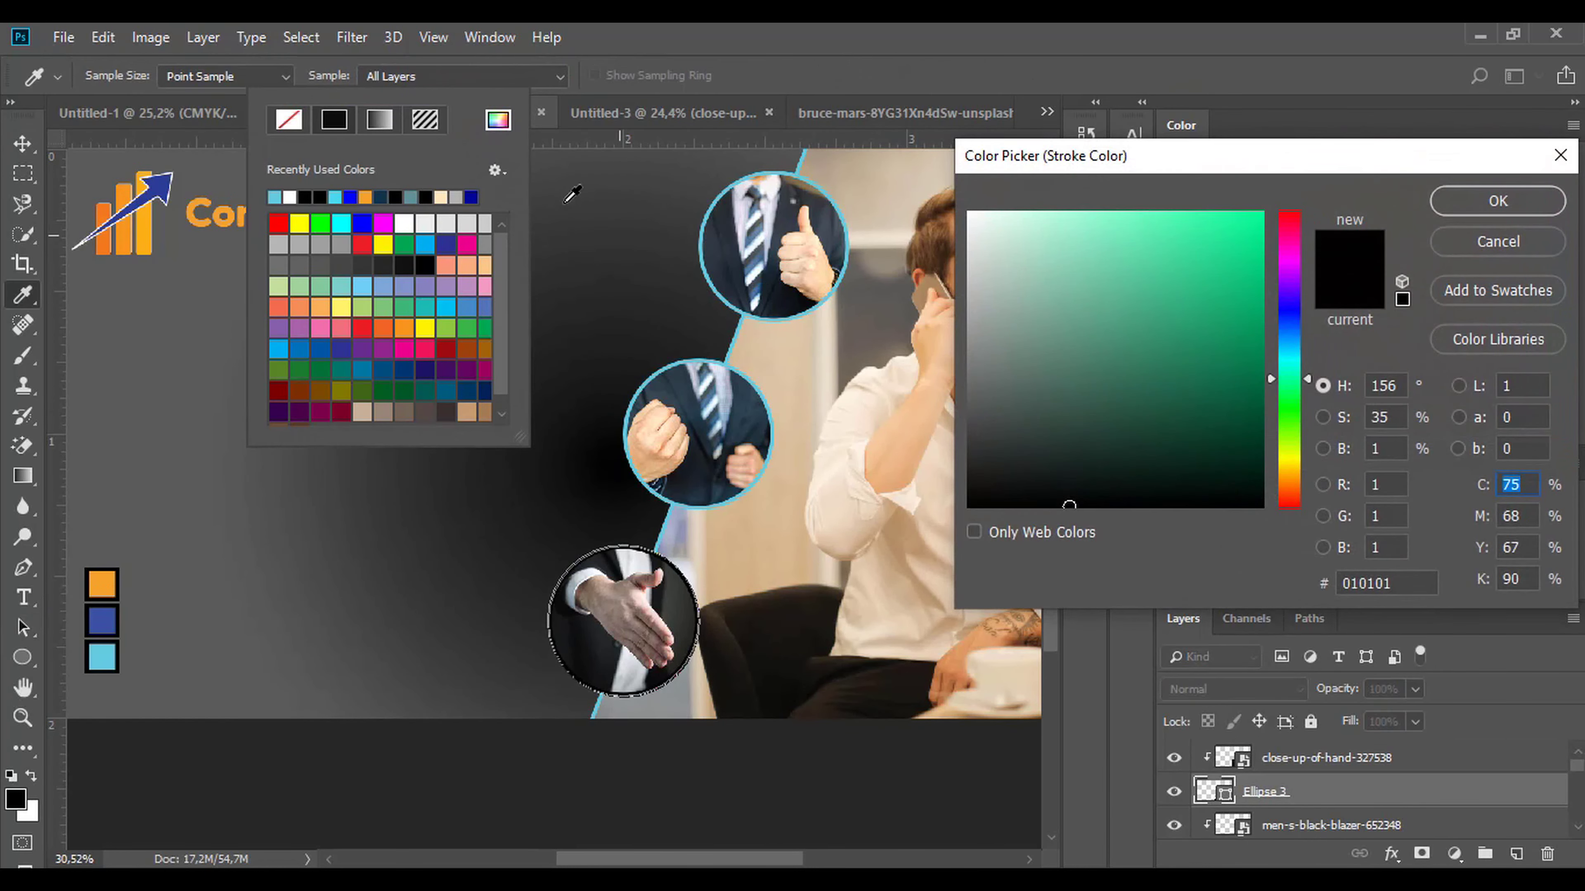
{"action": "left_click", "coordinate": [102, 658]}
{"action": "left_click", "coordinate": [1496, 200]}
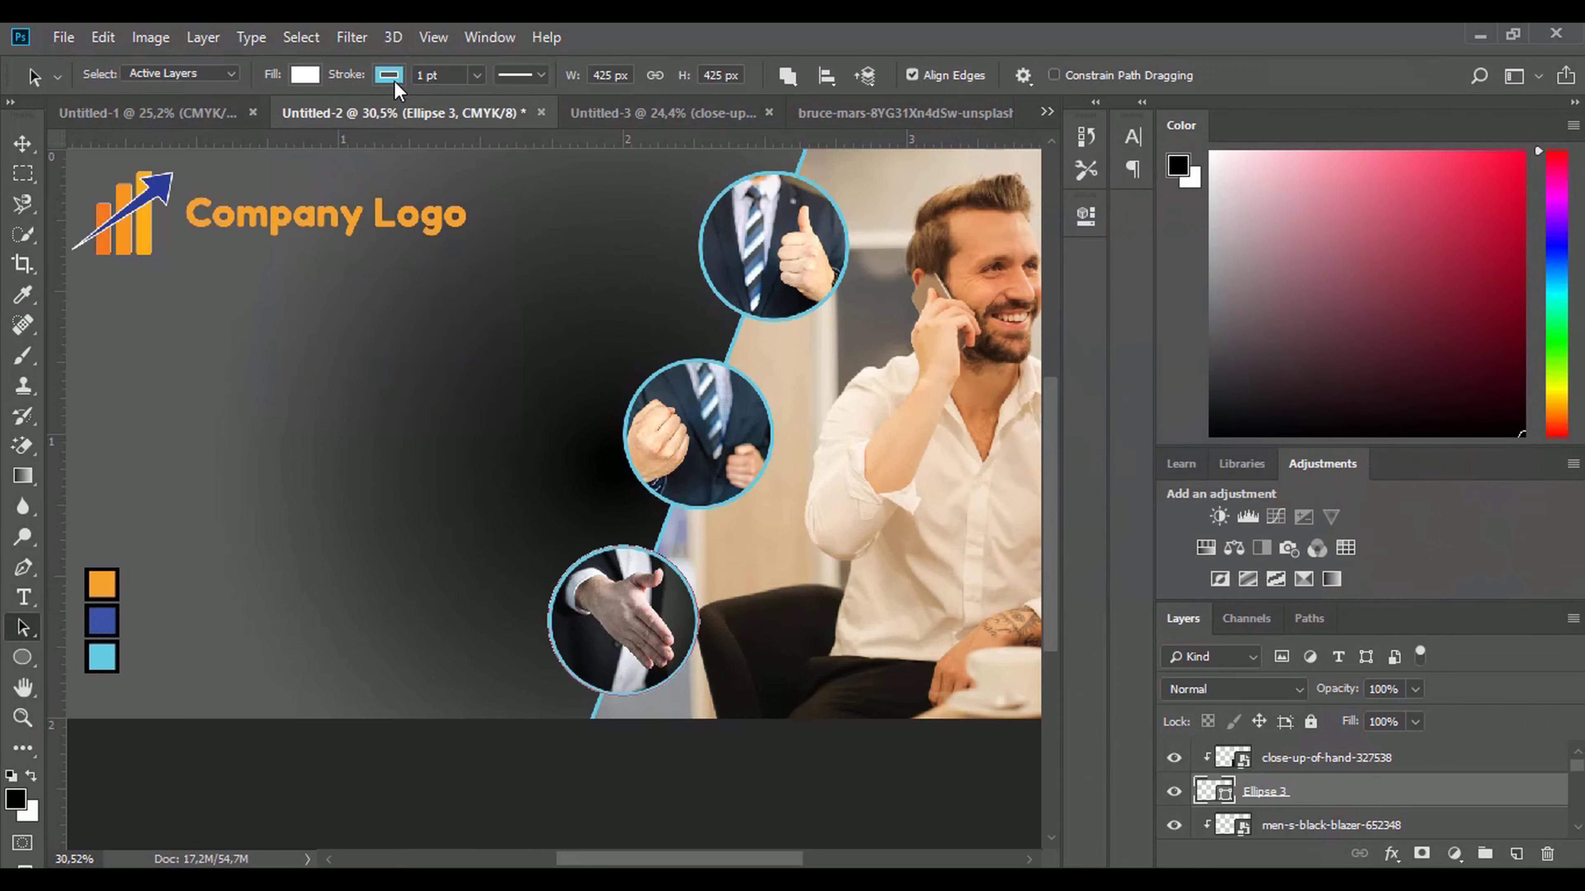
{"action": "key", "text": "v"}
{"action": "left_click", "coordinate": [331, 384]}
{"action": "left_click_drag", "start_coordinate": [594, 410], "coordinate": [498, 511]}
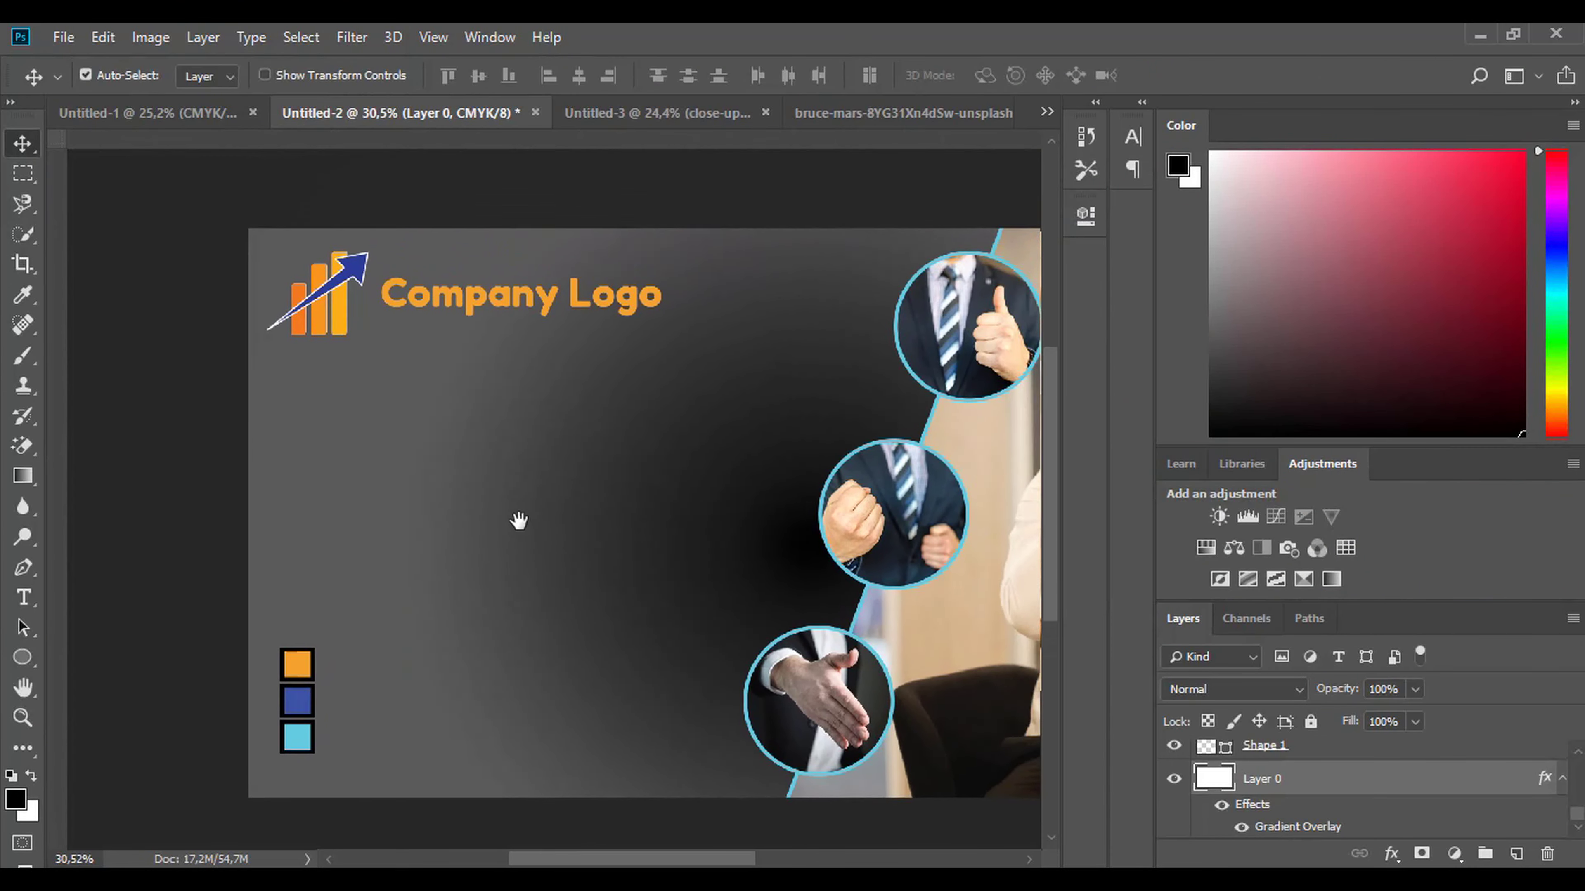
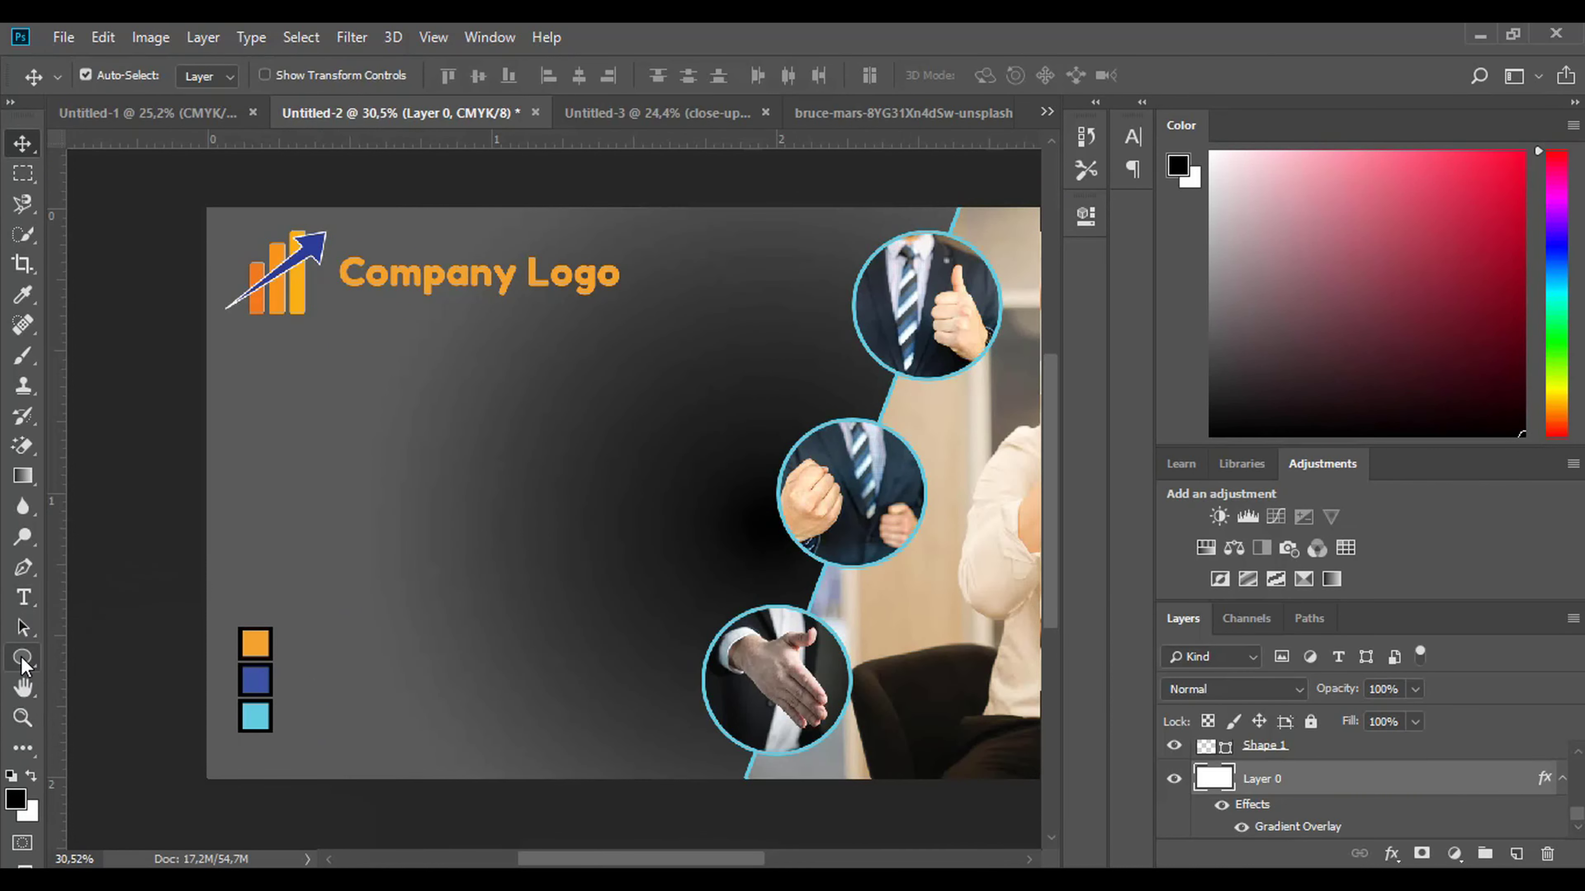
Draw a small telephone custom shape on the card's left side.
{"action": "scroll", "coordinate": [1238, 805], "scroll_direction": "up", "scroll_amount": 5}
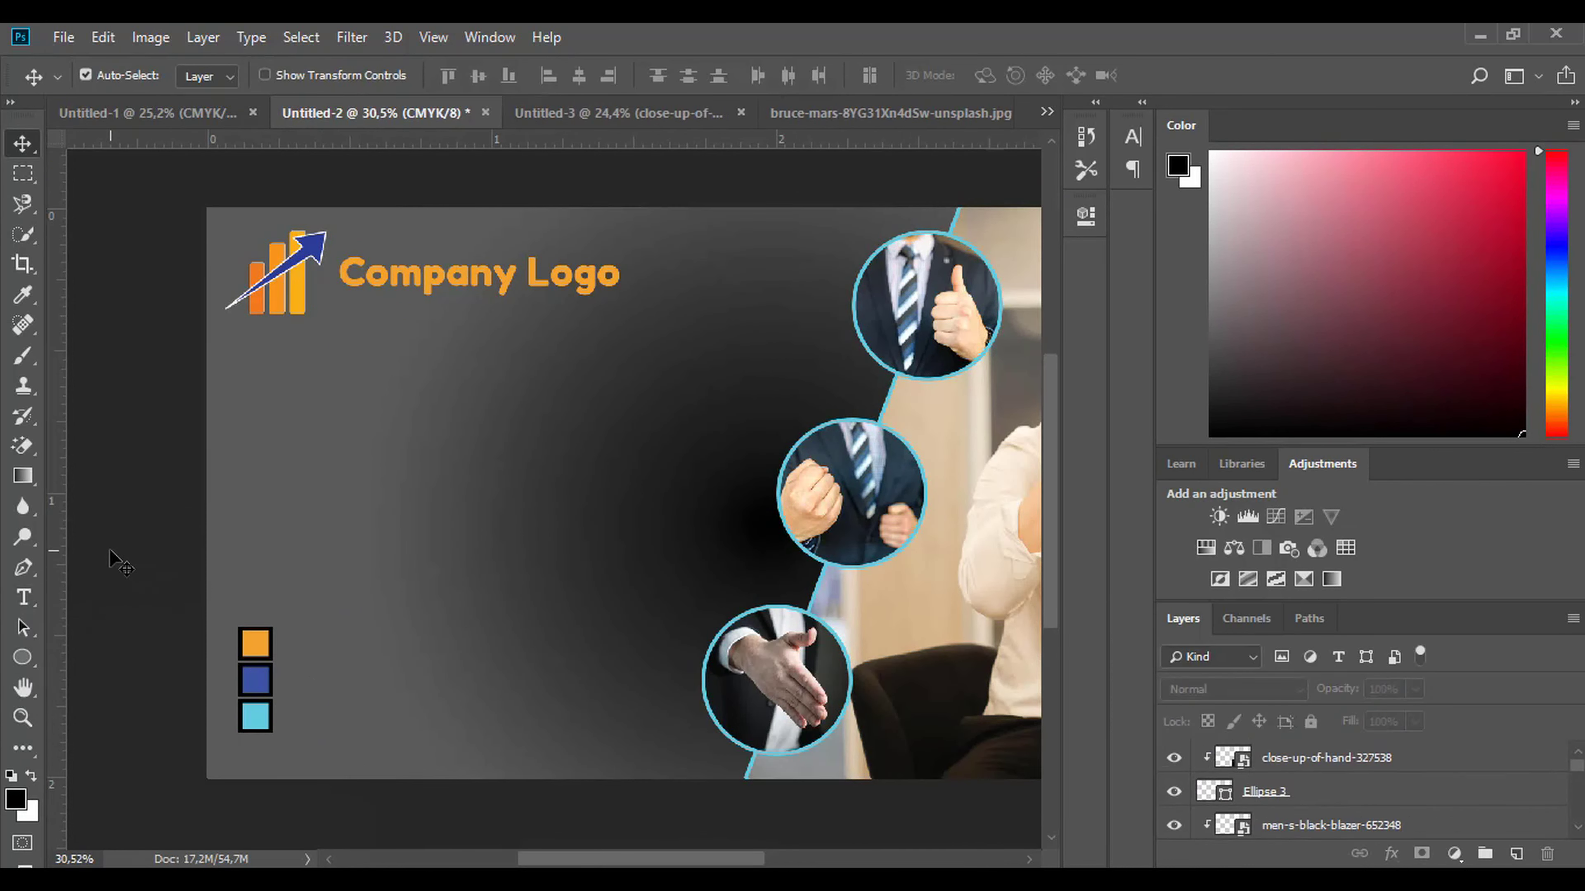
{"action": "left_click", "coordinate": [22, 656]}
{"action": "right_click", "coordinate": [22, 657]}
{"action": "left_click", "coordinate": [106, 773]}
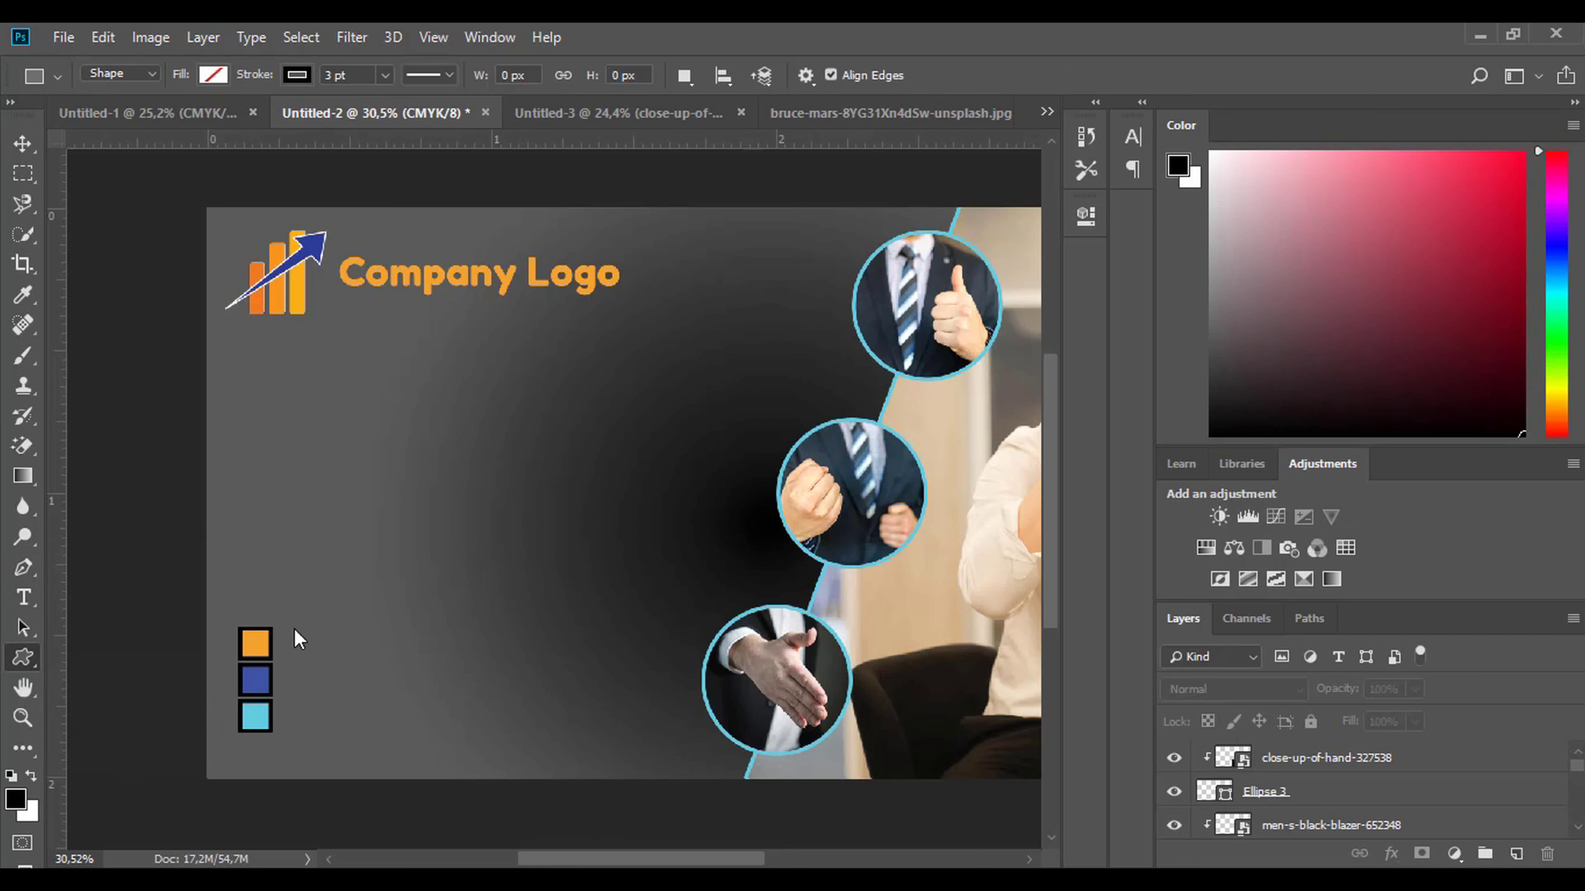
{"action": "left_click", "coordinate": [909, 76]}
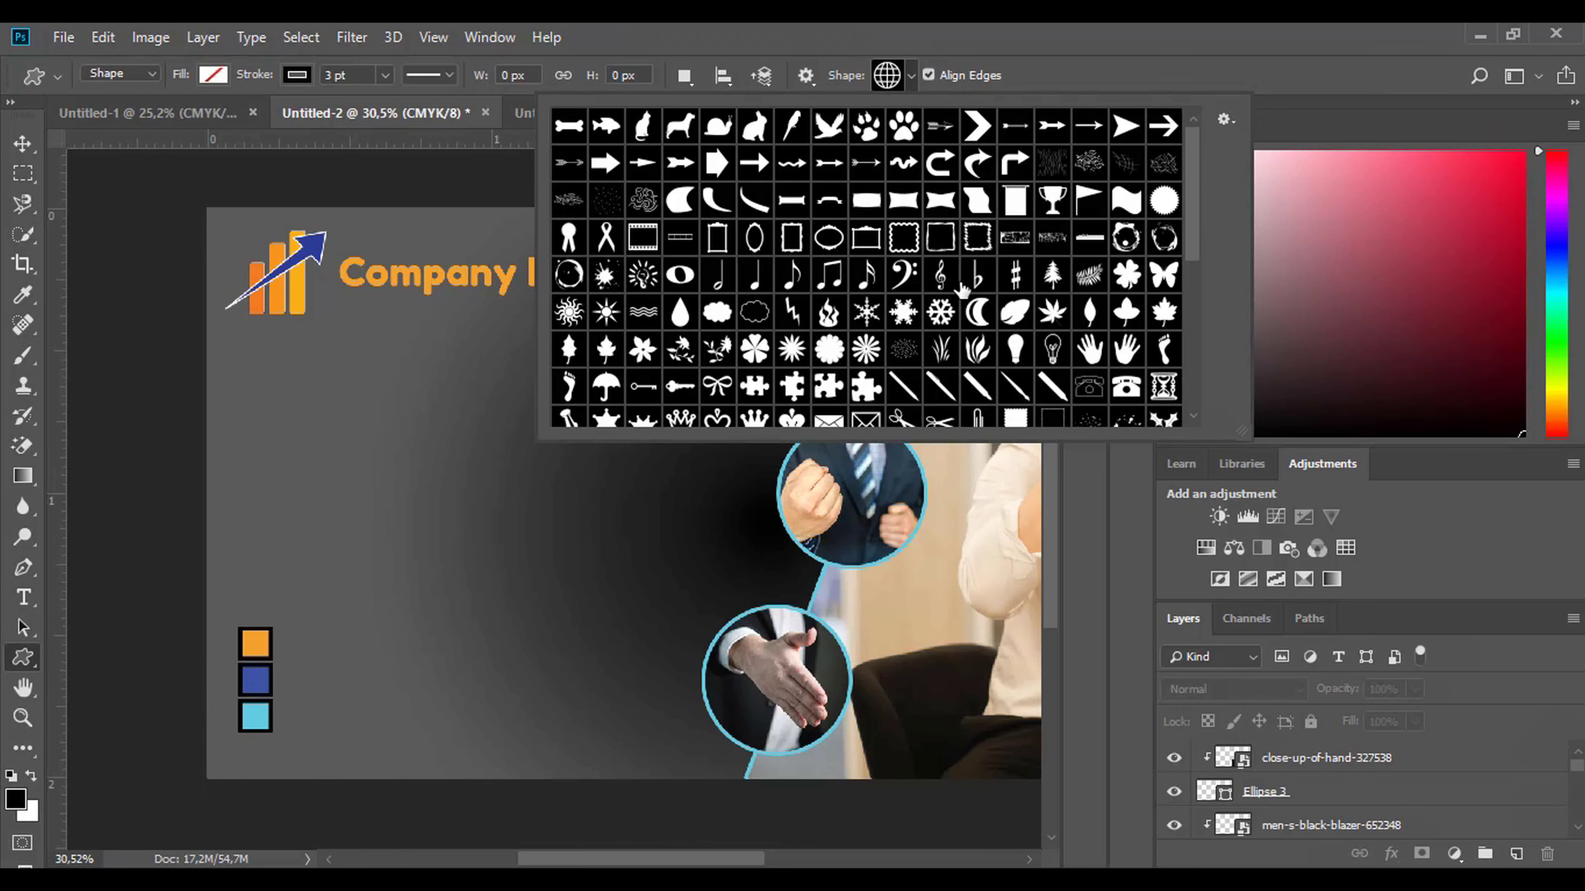
{"action": "left_click", "coordinate": [892, 91]}
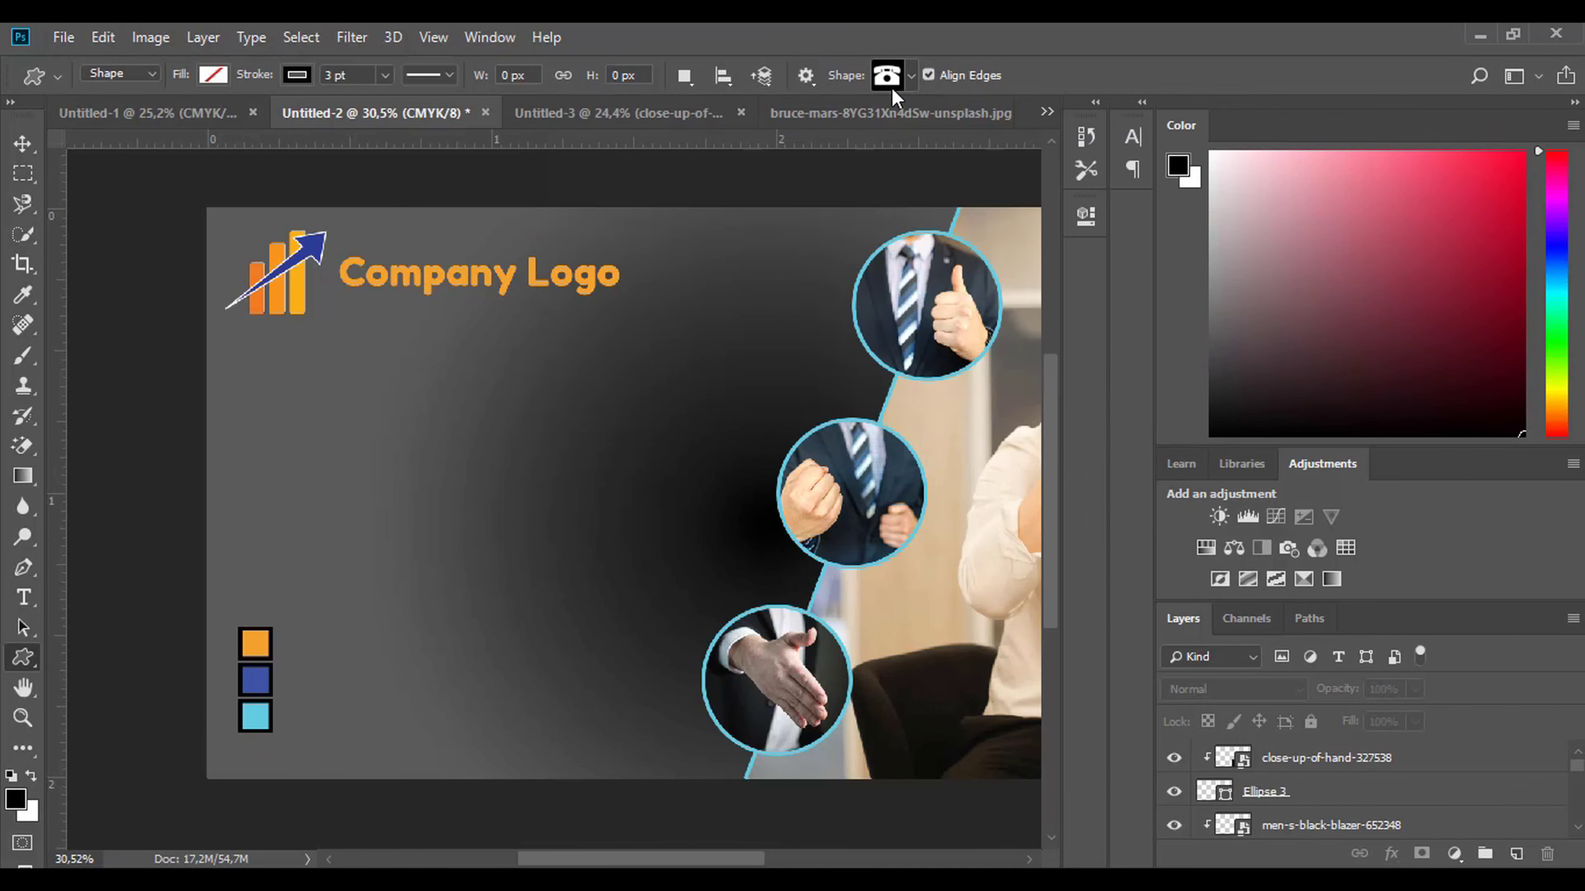
{"action": "mouse_move", "coordinate": [253, 518]}
{"action": "left_mouse_down"}
{"action": "mouse_move", "coordinate": [294, 550]}
{"action": "mouse_move", "coordinate": [259, 503]}
{"action": "left_mouse_up"}
{"action": "key", "text": "v"}
Give the telephone icon an orange fill and a 0 pt outline.
{"action": "key", "text": "a"}
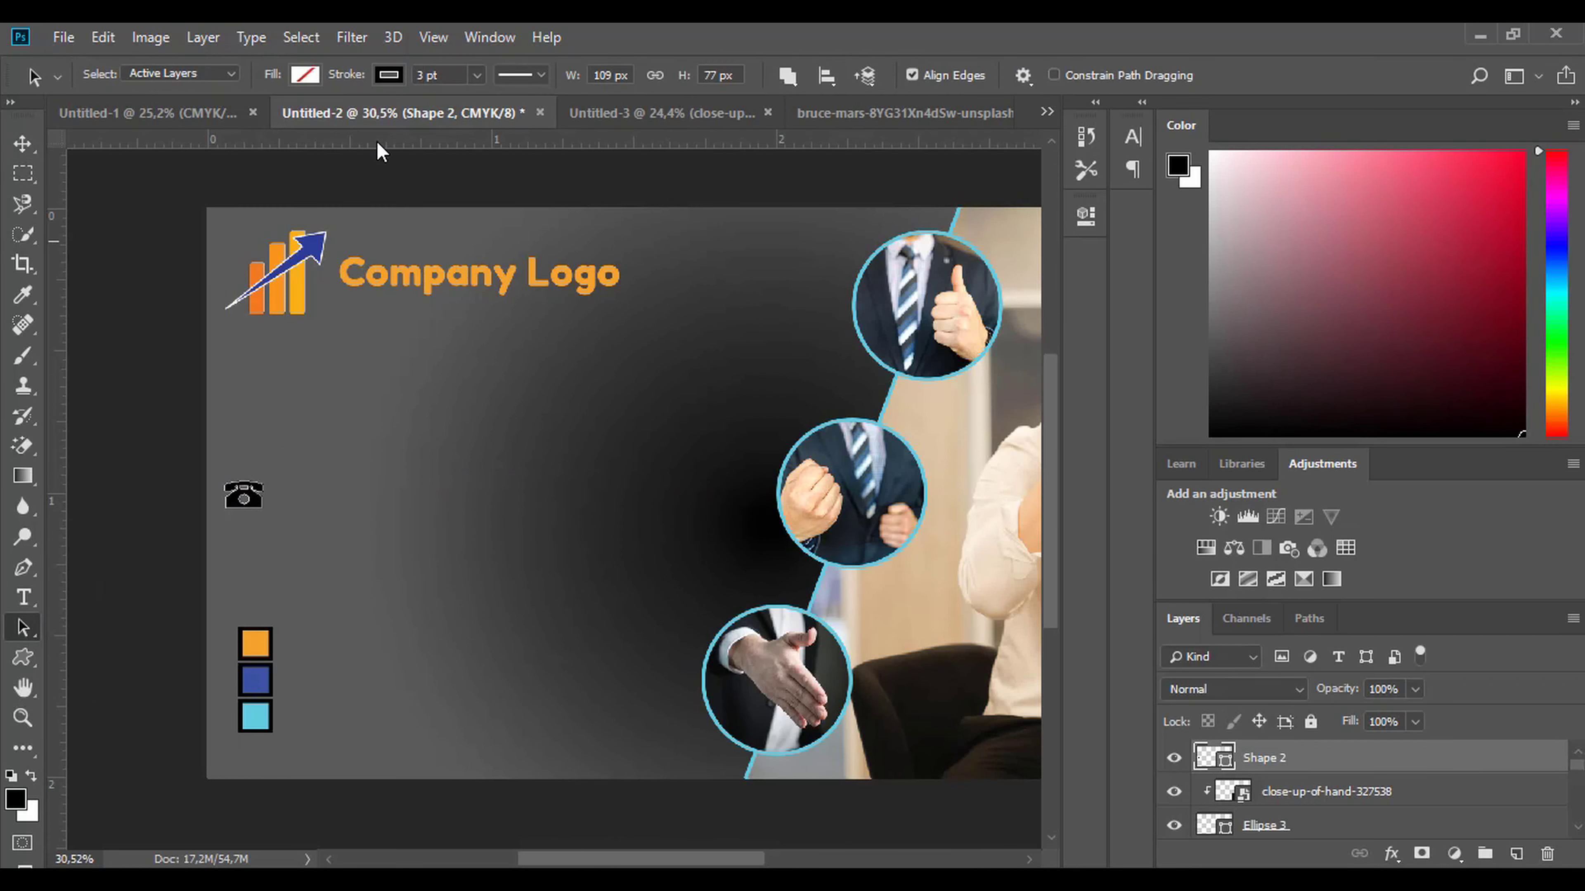
{"action": "left_click", "coordinate": [397, 80]}
{"action": "left_click", "coordinate": [448, 75]}
{"action": "type", "text": "0"}
{"action": "left_click", "coordinate": [306, 75]}
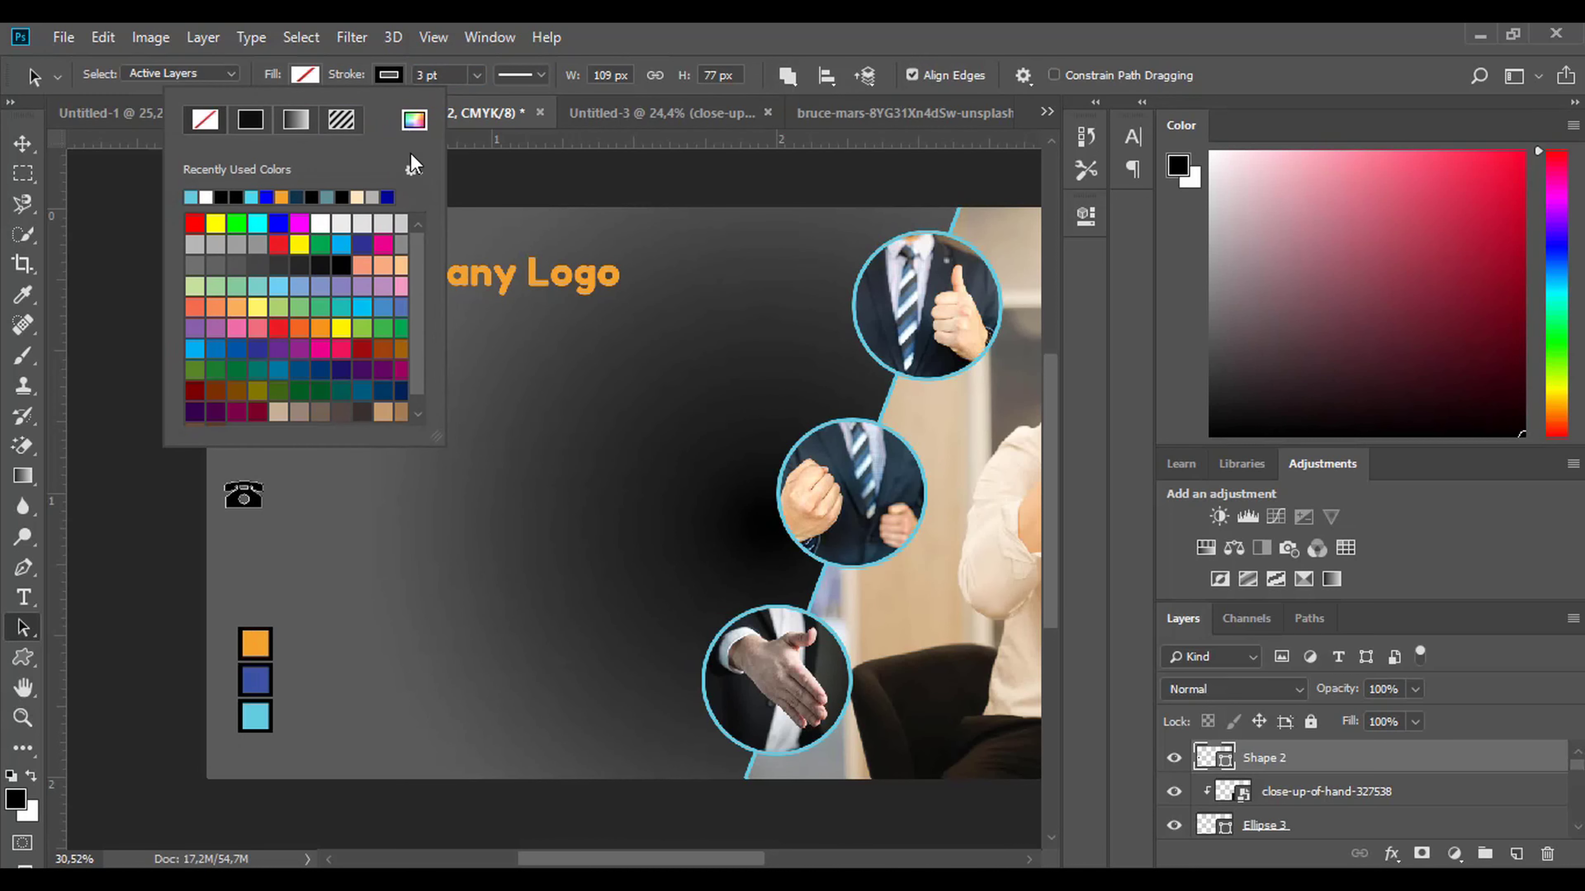
{"action": "left_click", "coordinate": [413, 119]}
{"action": "left_click", "coordinate": [254, 643]}
{"action": "left_click", "coordinate": [1500, 199]}
{"action": "left_click", "coordinate": [383, 84]}
{"action": "left_click", "coordinate": [435, 75]}
{"action": "key", "text": "Return"}
{"action": "key", "text": "v"}
{"action": "left_click", "coordinate": [442, 532]}
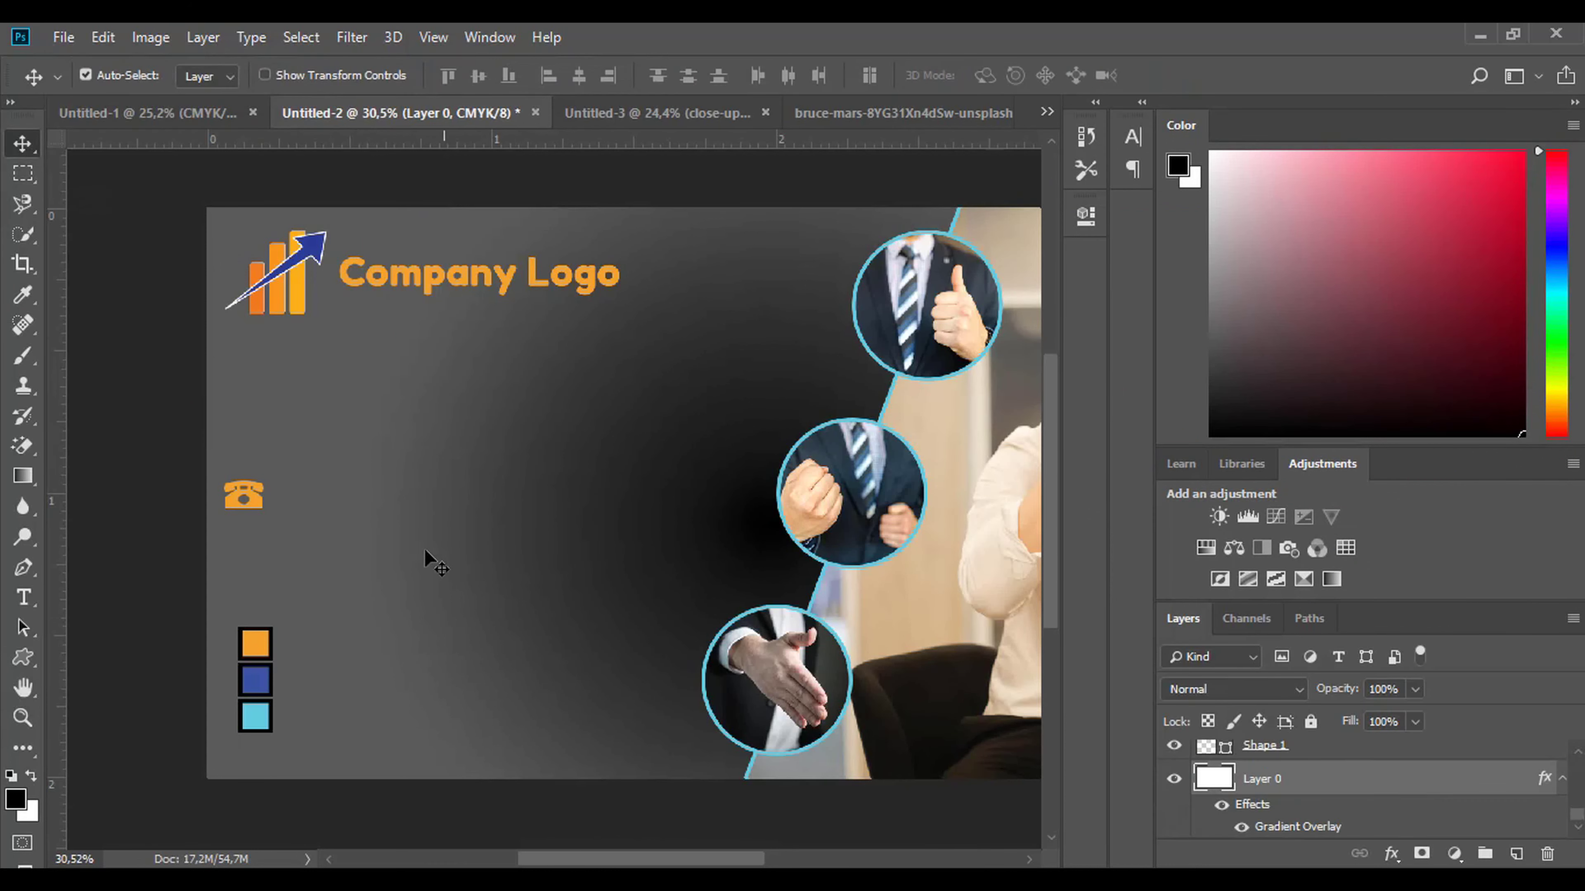
{"action": "scroll", "coordinate": [374, 530], "scroll_direction": "left", "scroll_amount": 3}
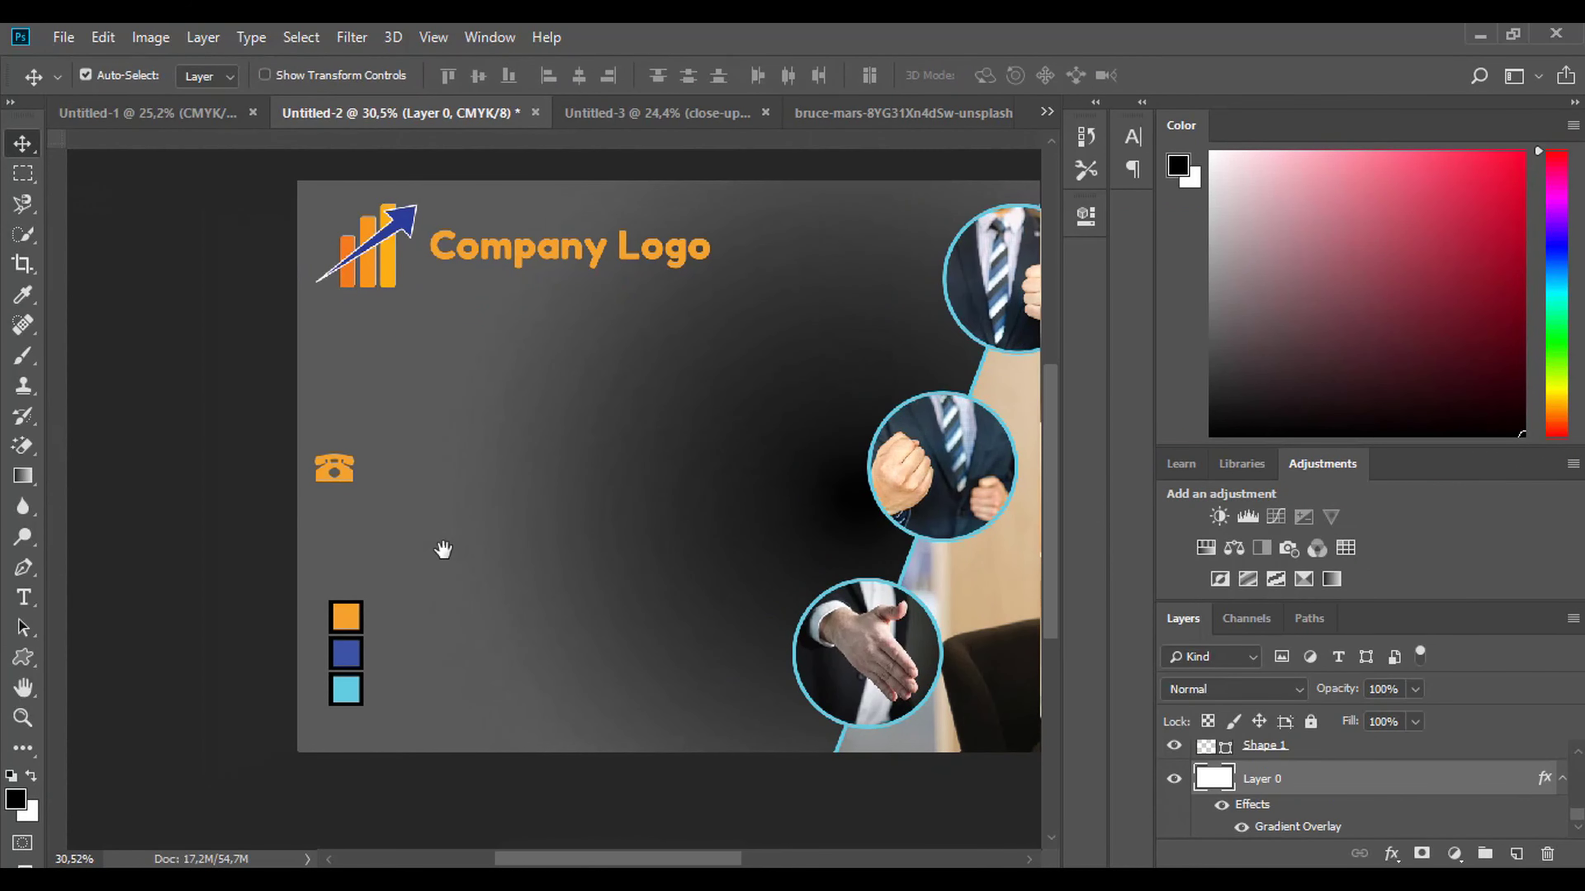
Type a placeholder phone number beside the icon in 8 pt Baskerville Old Face.
{"action": "left_click", "coordinate": [23, 597]}
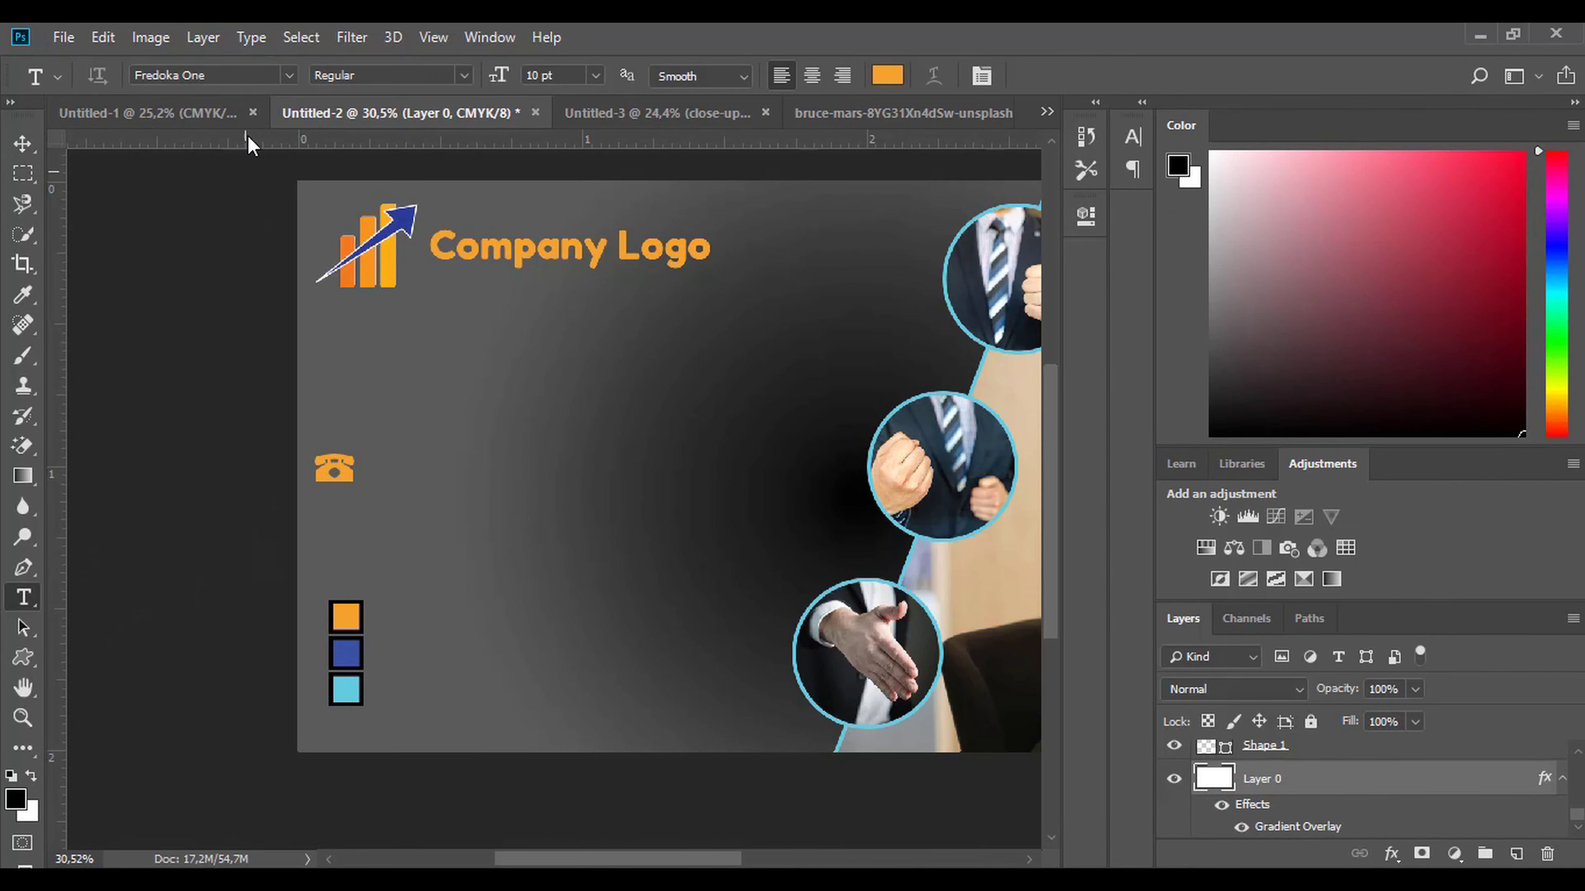
{"action": "left_click", "coordinate": [290, 75]}
{"action": "left_click", "coordinate": [288, 177]}
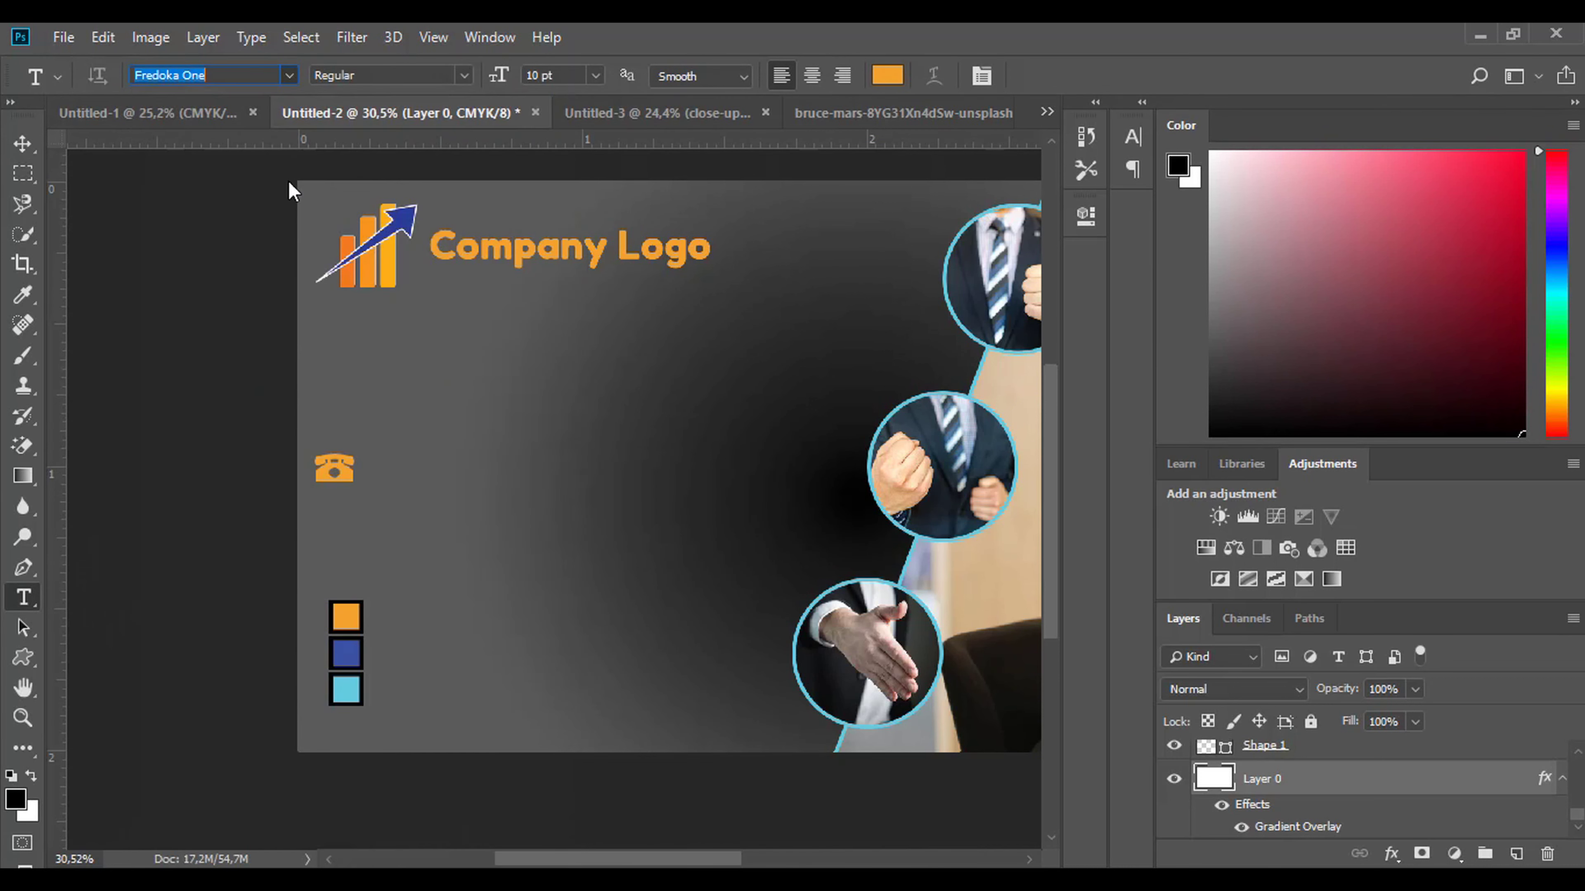
{"action": "left_click", "coordinate": [389, 465]}
{"action": "type", "text": "+1 123456789"}
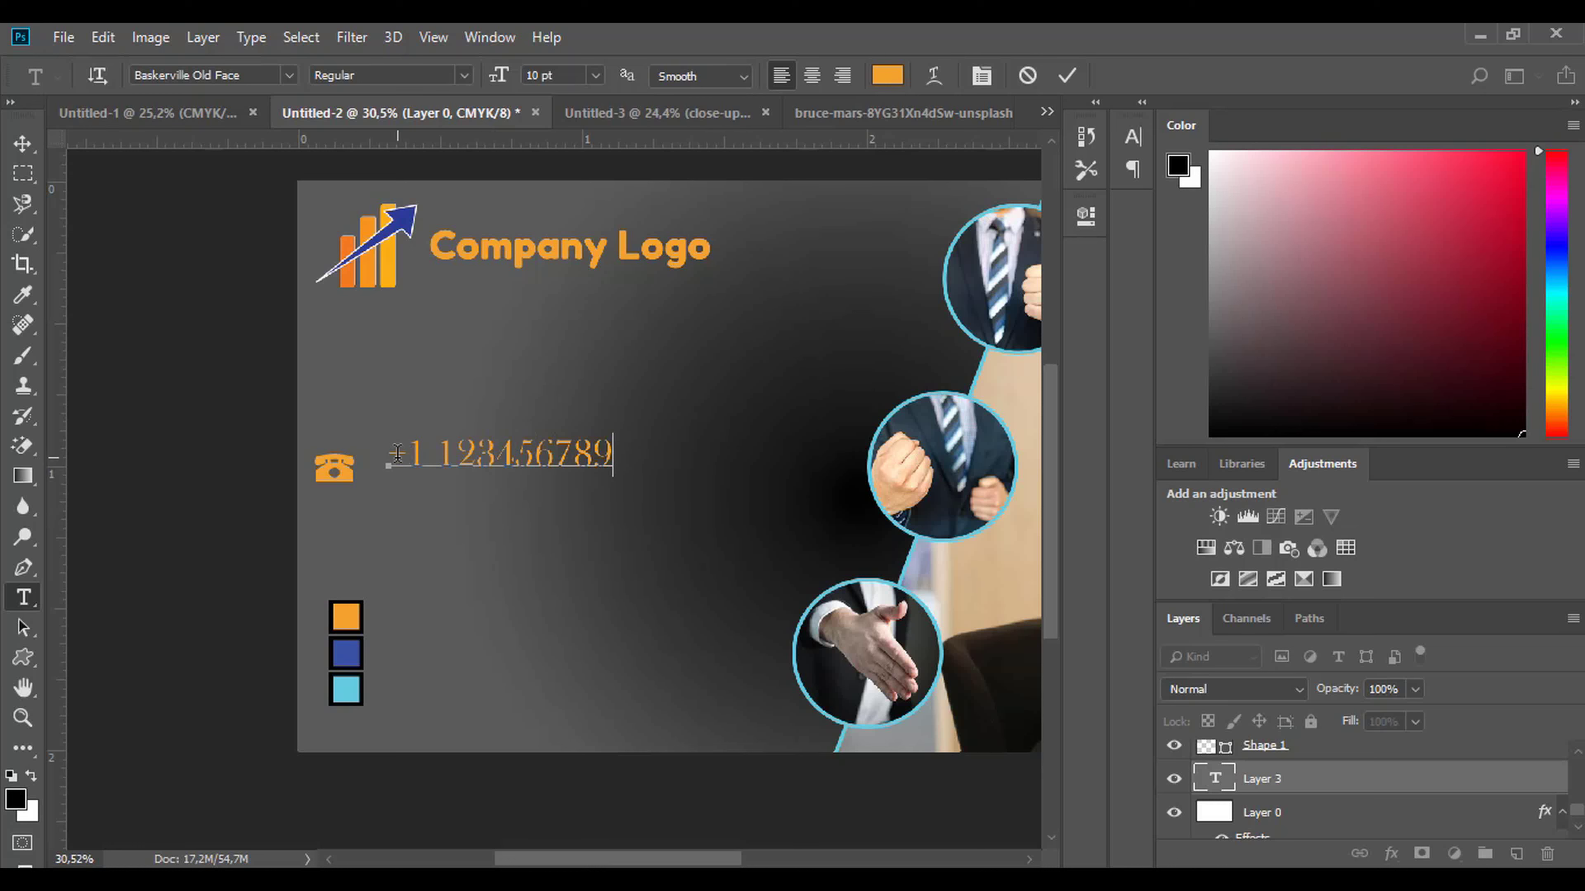
{"action": "key", "text": "ctrl+a"}
{"action": "left_click", "coordinate": [596, 76]}
{"action": "left_click", "coordinate": [546, 134]}
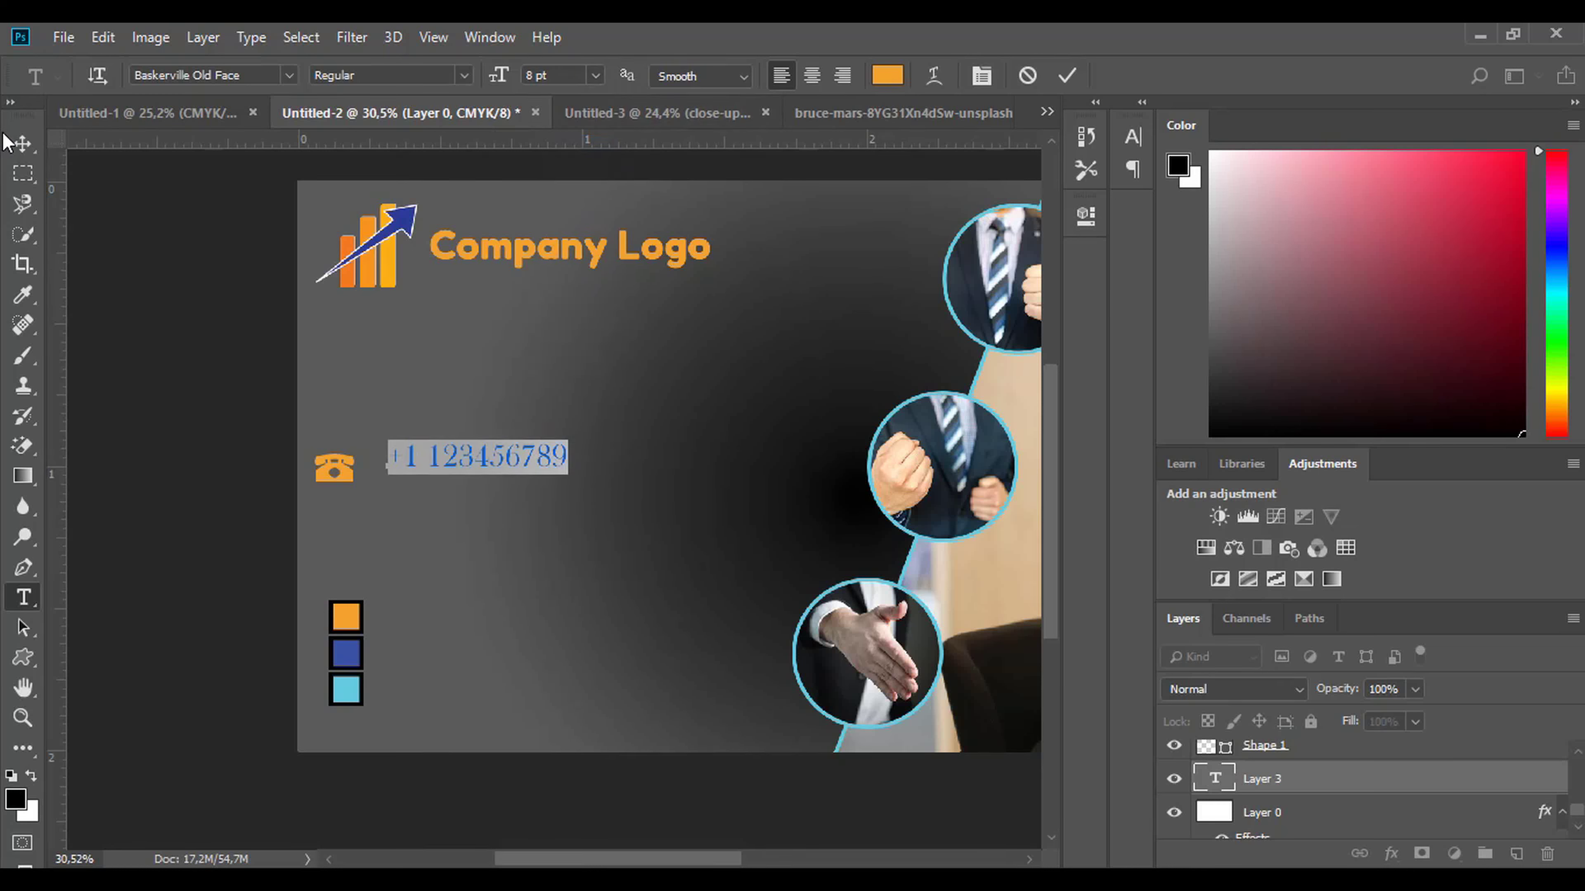
{"action": "left_click", "coordinate": [23, 142]}
{"action": "left_click_drag", "start_coordinate": [518, 459], "coordinate": [496, 459]}
Widen the phone number's letter tracking to 140.
{"action": "double_click", "coordinate": [437, 456]}
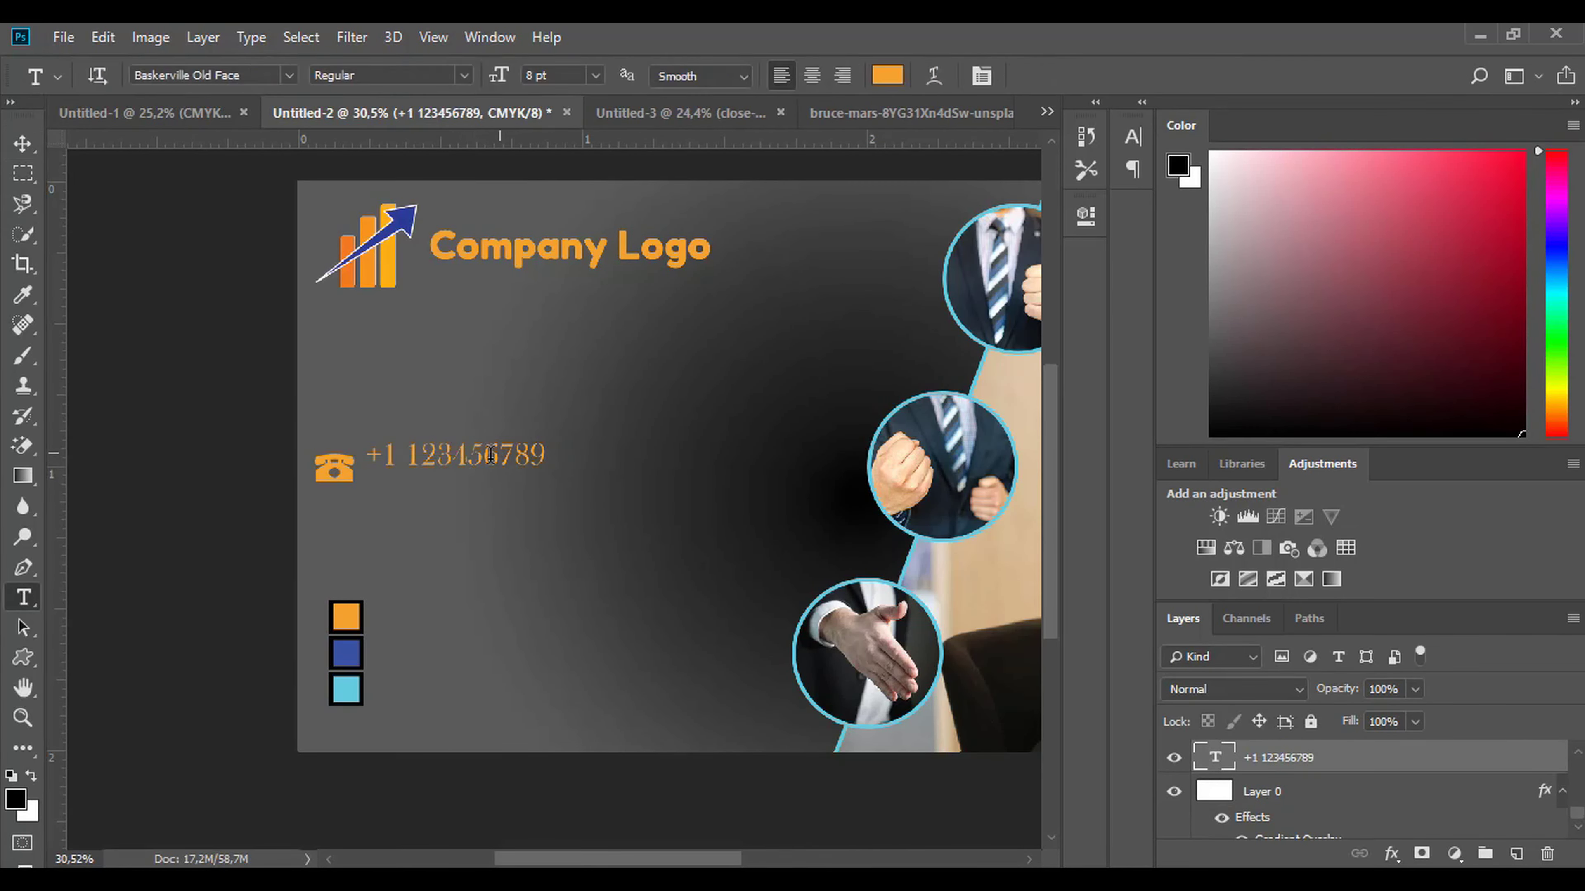
{"action": "left_click", "coordinate": [1086, 215]}
{"action": "left_click_drag", "start_coordinate": [868, 427], "coordinate": [876, 430]}
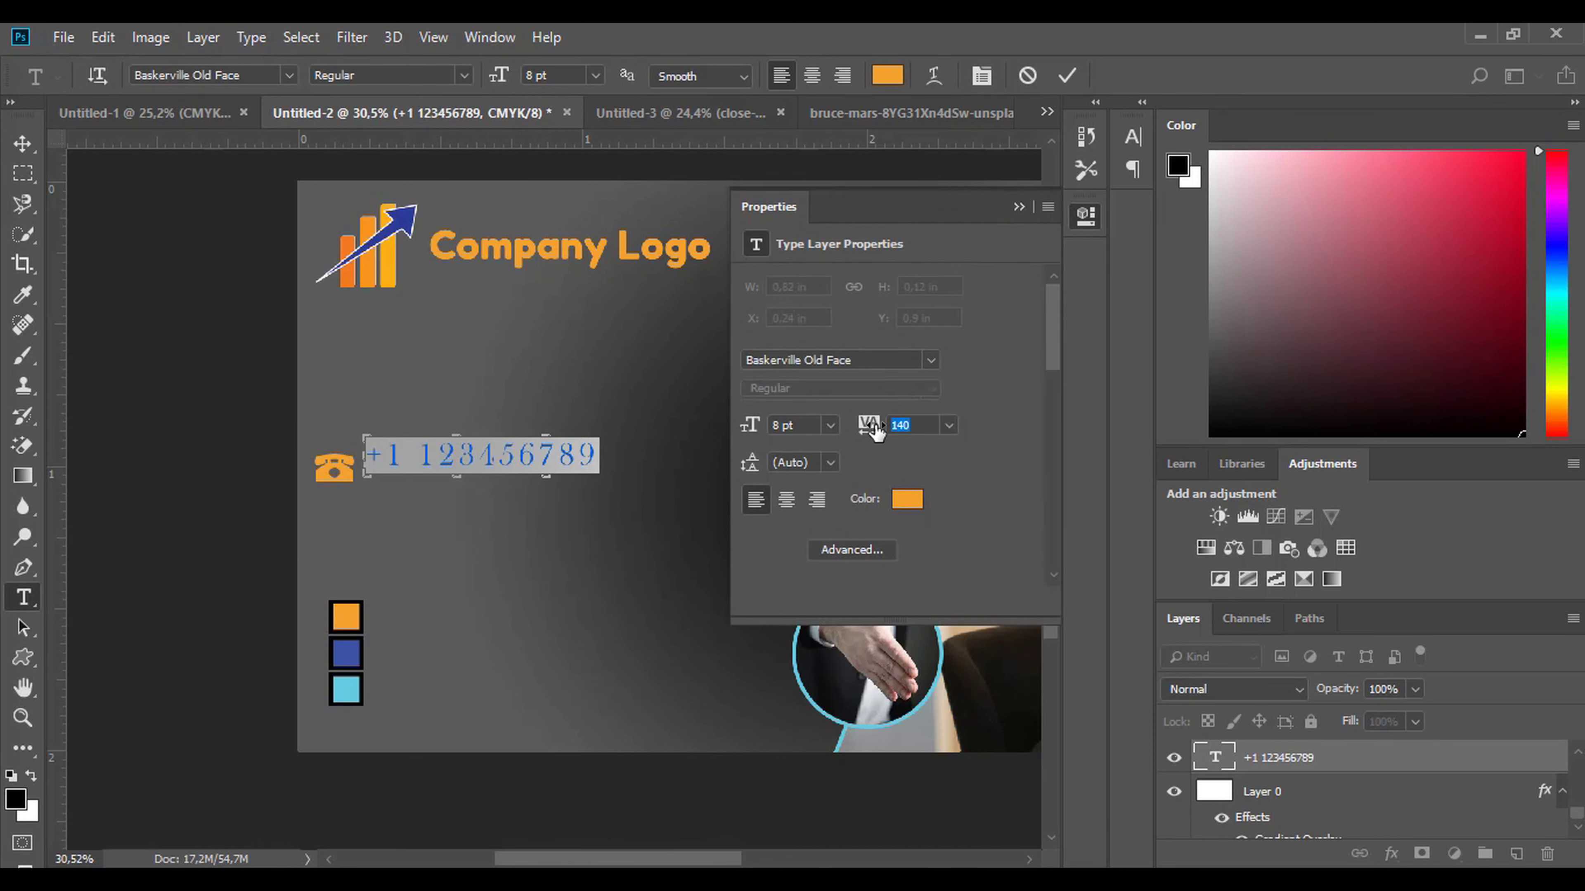
{"action": "left_click", "coordinate": [1086, 216]}
{"action": "left_click", "coordinate": [1066, 75]}
Duplicate the phone number line below and lower the phone icon between both lines.
{"action": "key", "text": "v"}
{"action": "left_click", "coordinate": [499, 460]}
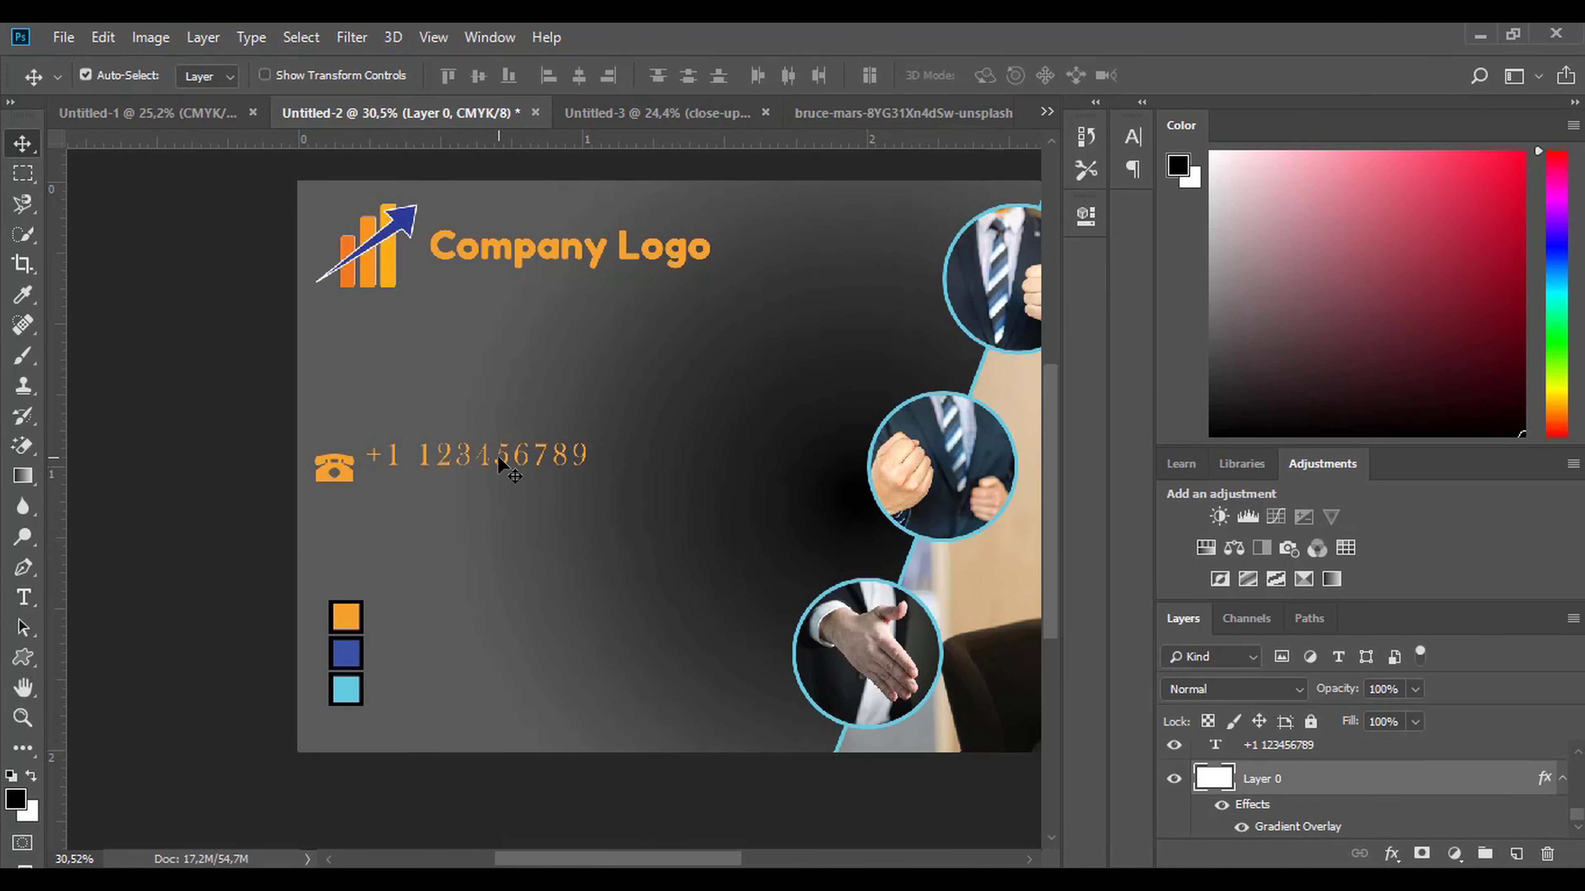
{"action": "left_click_drag", "start_coordinate": [503, 459], "coordinate": [503, 497]}
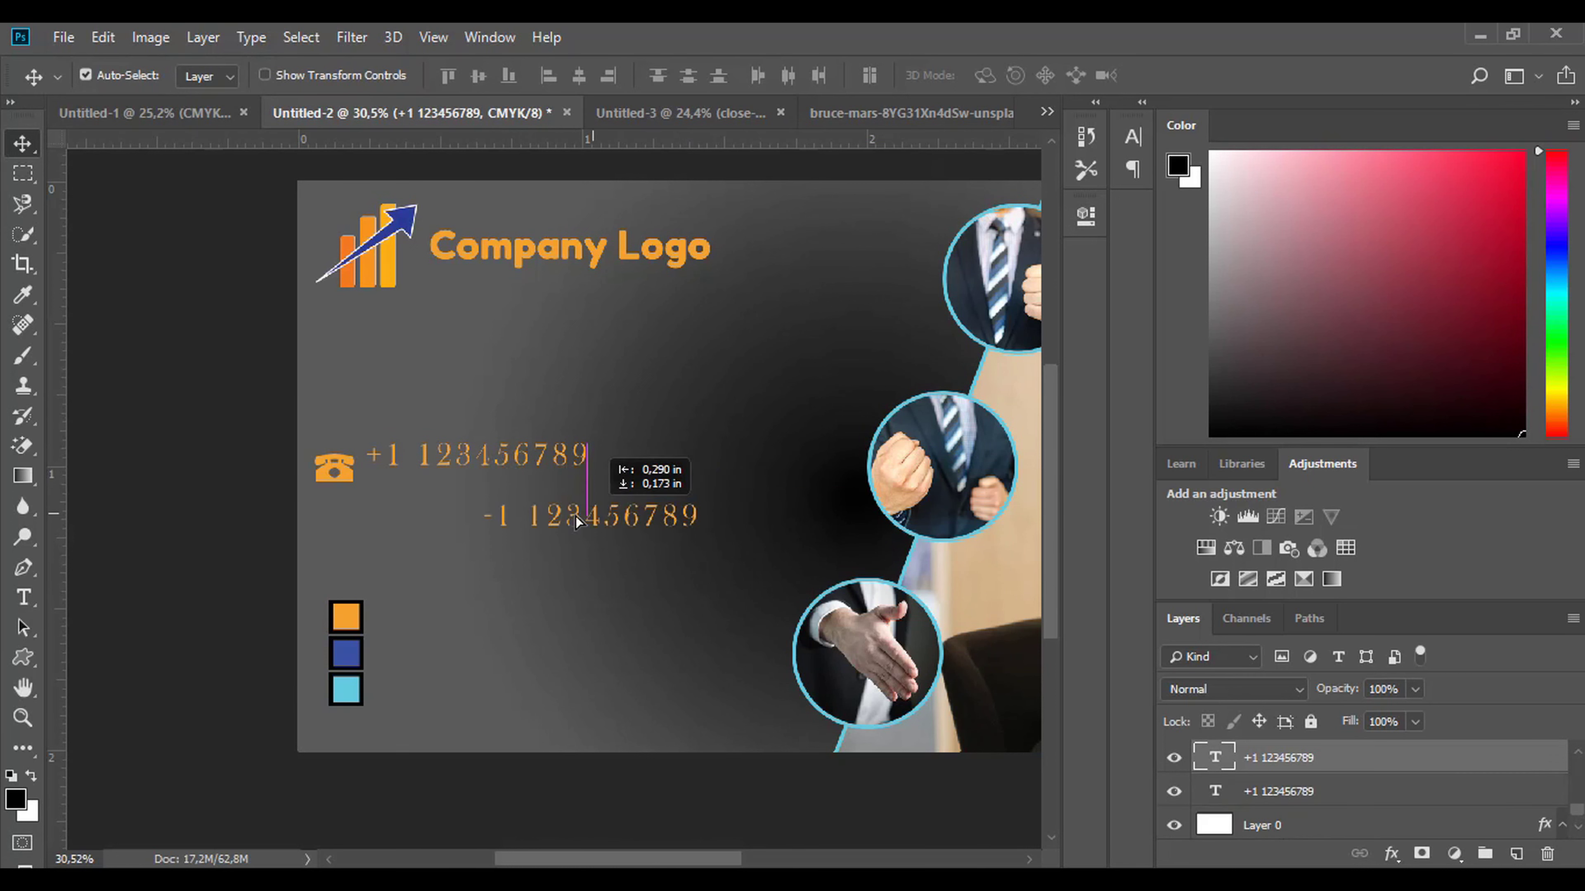
{"action": "left_click_drag", "start_coordinate": [341, 471], "coordinate": [345, 479]}
{"action": "left_click", "coordinate": [486, 542]}
Draw a globe custom shape below the phone numbers.
{"action": "scroll", "coordinate": [472, 493], "scroll_direction": "up", "scroll_amount": 3, "text": "alt"}
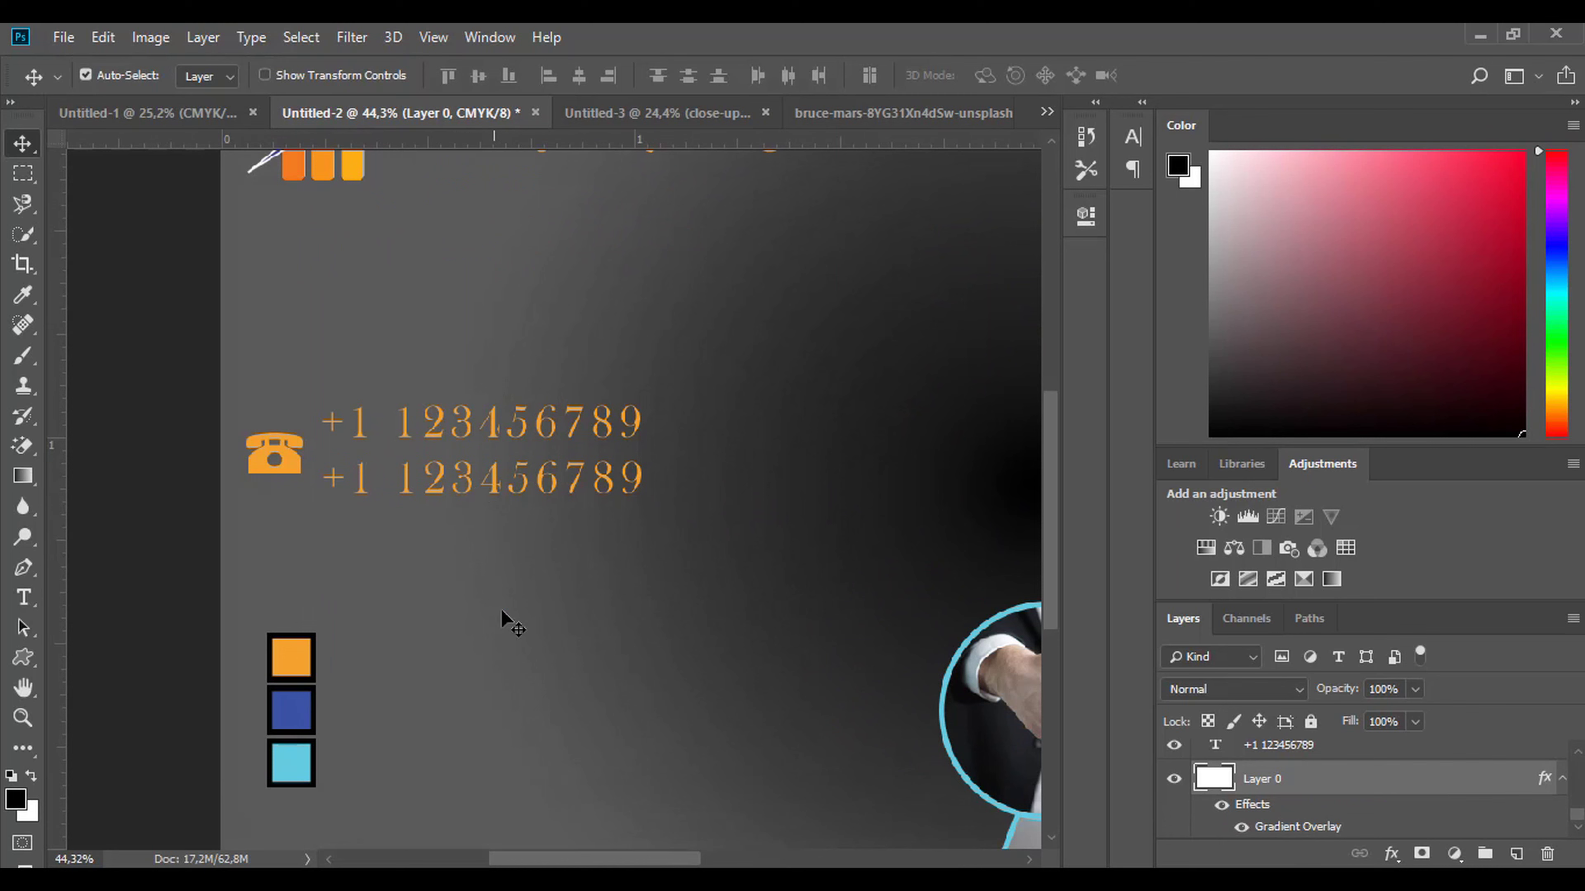
{"action": "scroll", "coordinate": [492, 556], "scroll_direction": "down", "scroll_amount": 2}
{"action": "scroll", "coordinate": [492, 556], "scroll_direction": "left", "scroll_amount": 1}
{"action": "scroll", "coordinate": [1274, 819], "scroll_direction": "up", "scroll_amount": 2}
{"action": "scroll", "coordinate": [1275, 820], "scroll_direction": "down", "scroll_amount": 3}
{"action": "scroll", "coordinate": [1248, 812], "scroll_direction": "up", "scroll_amount": 5}
{"action": "scroll", "coordinate": [1198, 809], "scroll_direction": "up", "scroll_amount": 2}
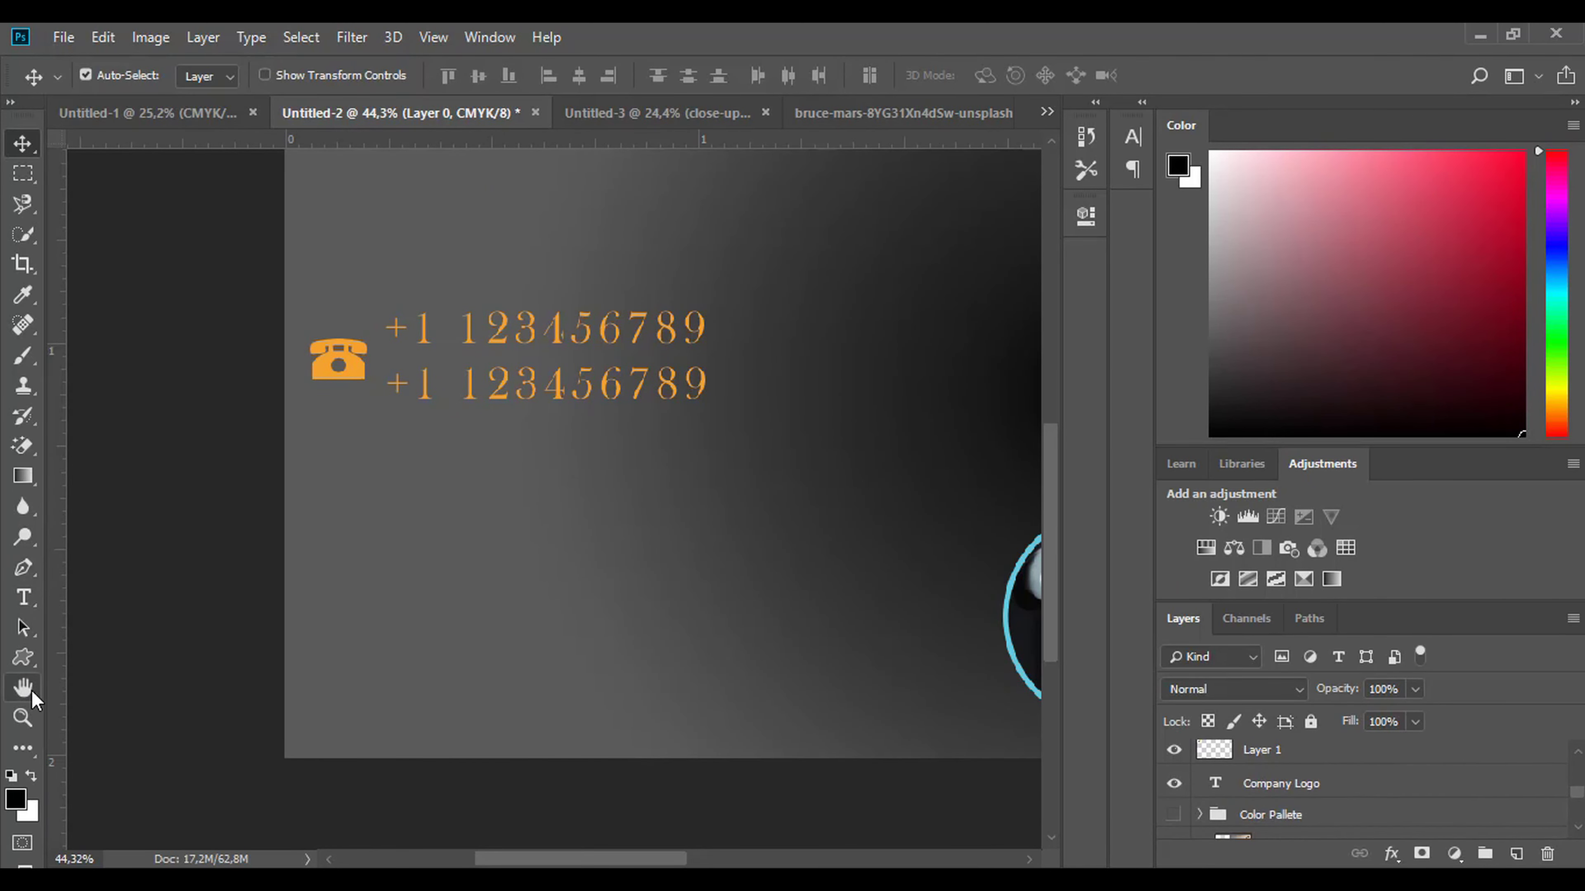
{"action": "left_click", "coordinate": [23, 656]}
{"action": "left_click", "coordinate": [911, 75]}
{"action": "scroll", "coordinate": [1030, 336], "scroll_direction": "down", "scroll_amount": 3}
{"action": "scroll", "coordinate": [1036, 334], "scroll_direction": "down", "scroll_amount": 2}
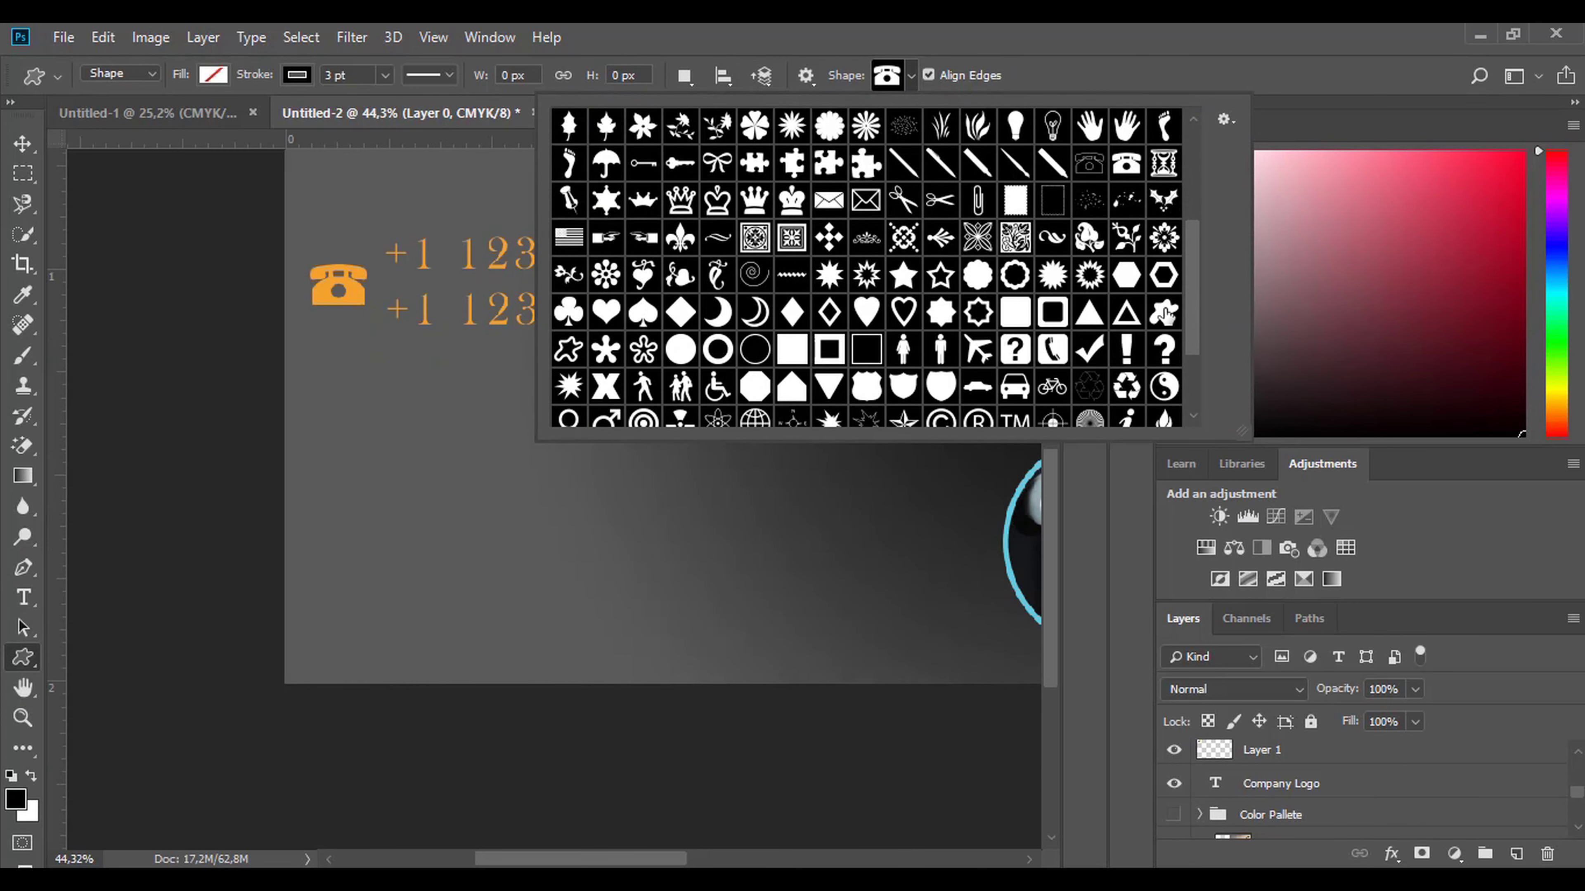
{"action": "scroll", "coordinate": [1061, 330], "scroll_direction": "down", "scroll_amount": 2}
{"action": "left_click", "coordinate": [1127, 411]}
{"action": "left_click_drag", "start_coordinate": [317, 409], "coordinate": [369, 462]}
Give the globe a 0 pt outline and an orange fill swatch.
{"action": "type", "text": "0"}
{"action": "key", "text": "Return"}
{"action": "left_click", "coordinate": [213, 74]}
{"action": "left_click", "coordinate": [99, 197]}
{"action": "key", "text": "Return"}
{"action": "key", "text": "v"}
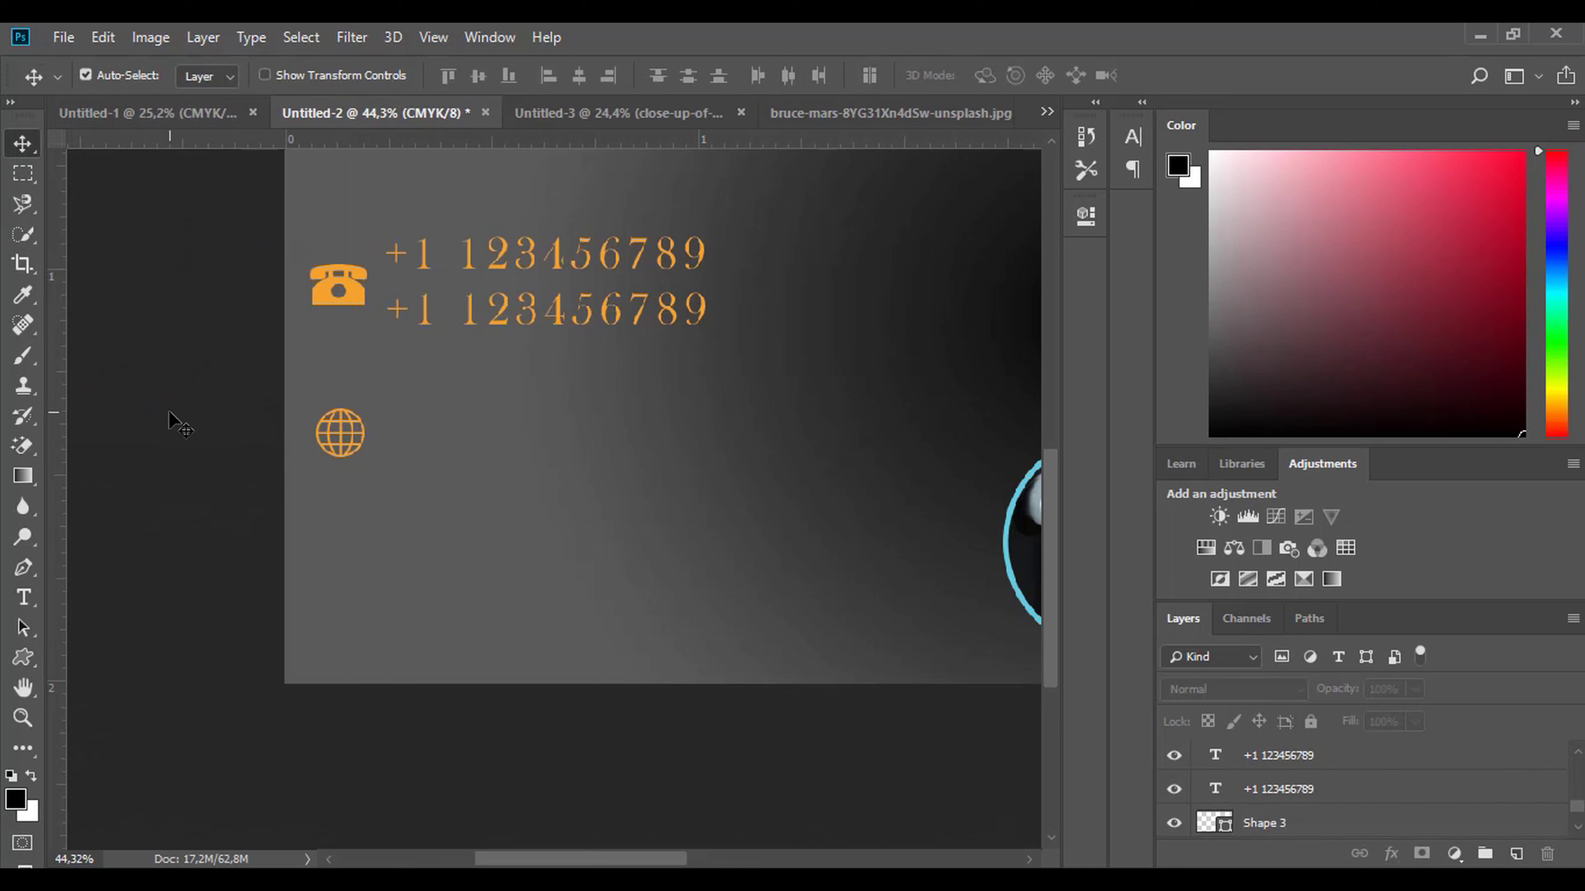
{"action": "left_click", "coordinate": [343, 444]}
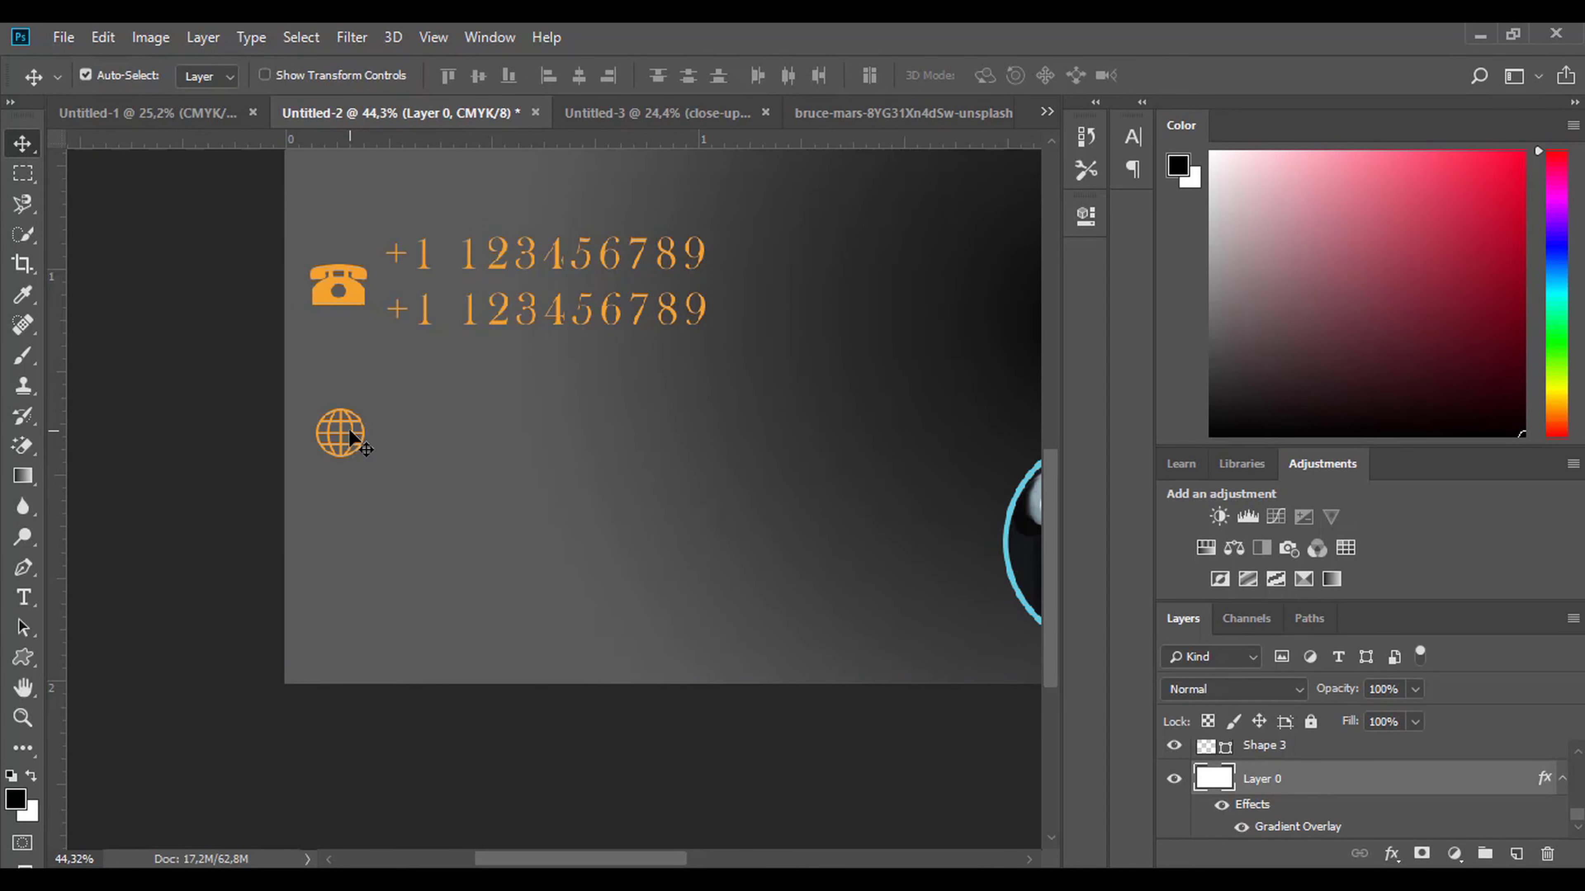
{"action": "scroll", "coordinate": [350, 437], "scroll_direction": "up", "scroll_amount": 1}
{"action": "scroll", "coordinate": [346, 443], "scroll_direction": "up", "scroll_amount": 5}
Move the globe under the phone icon, aligned left, and enlarge it to about 116%.
{"action": "left_click", "coordinate": [343, 445]}
{"action": "key", "text": "ctrl+t"}
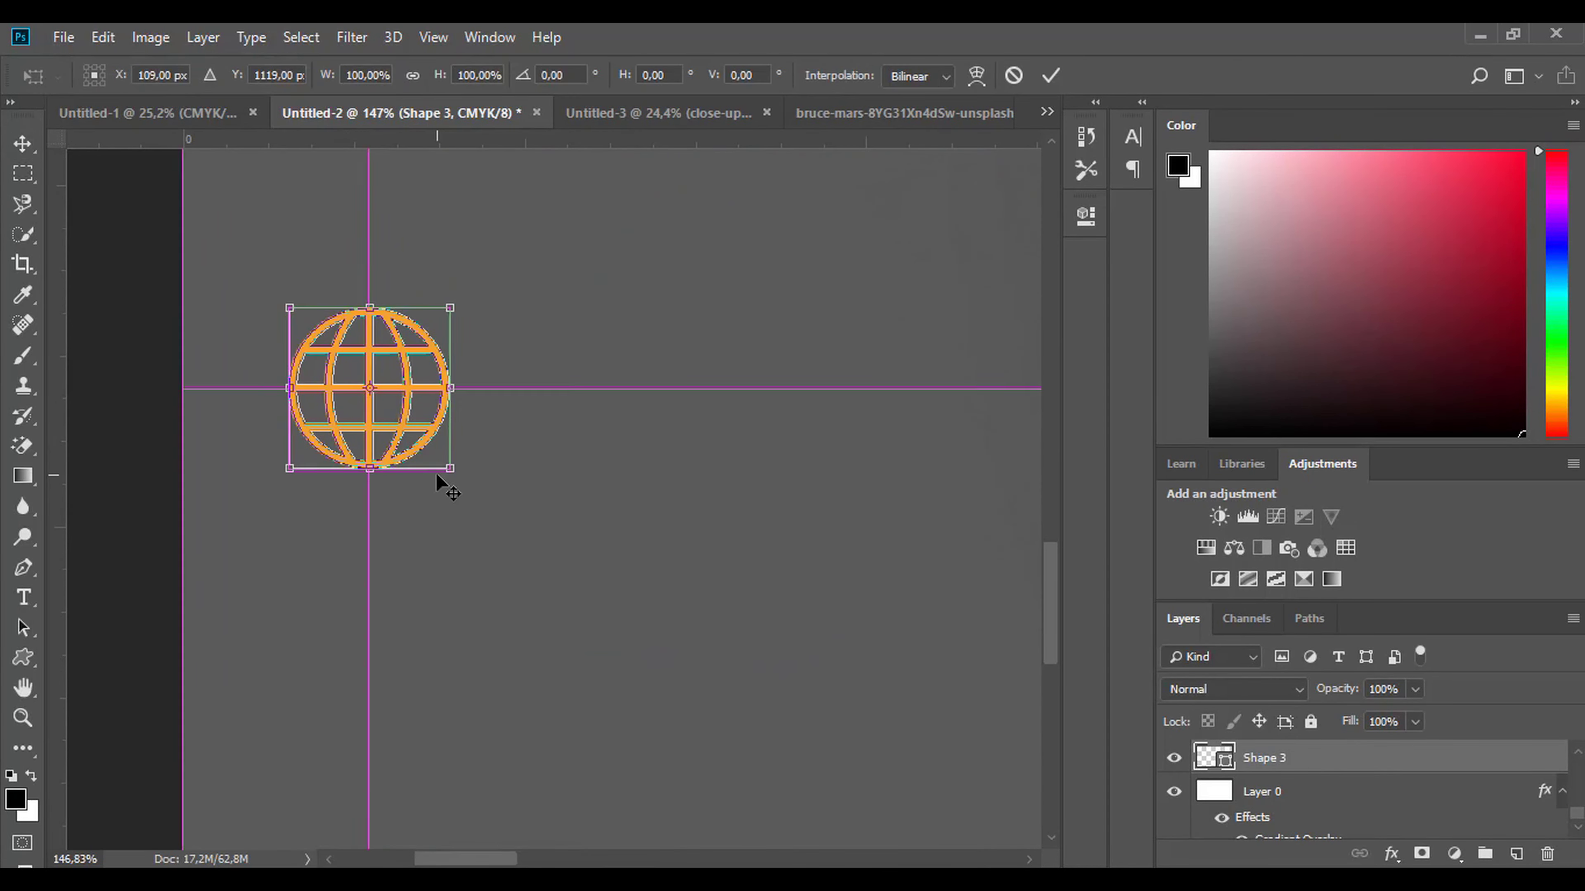
{"action": "left_click_drag", "start_coordinate": [435, 473], "coordinate": [567, 739]}
{"action": "left_click_drag", "start_coordinate": [539, 658], "coordinate": [515, 621]}
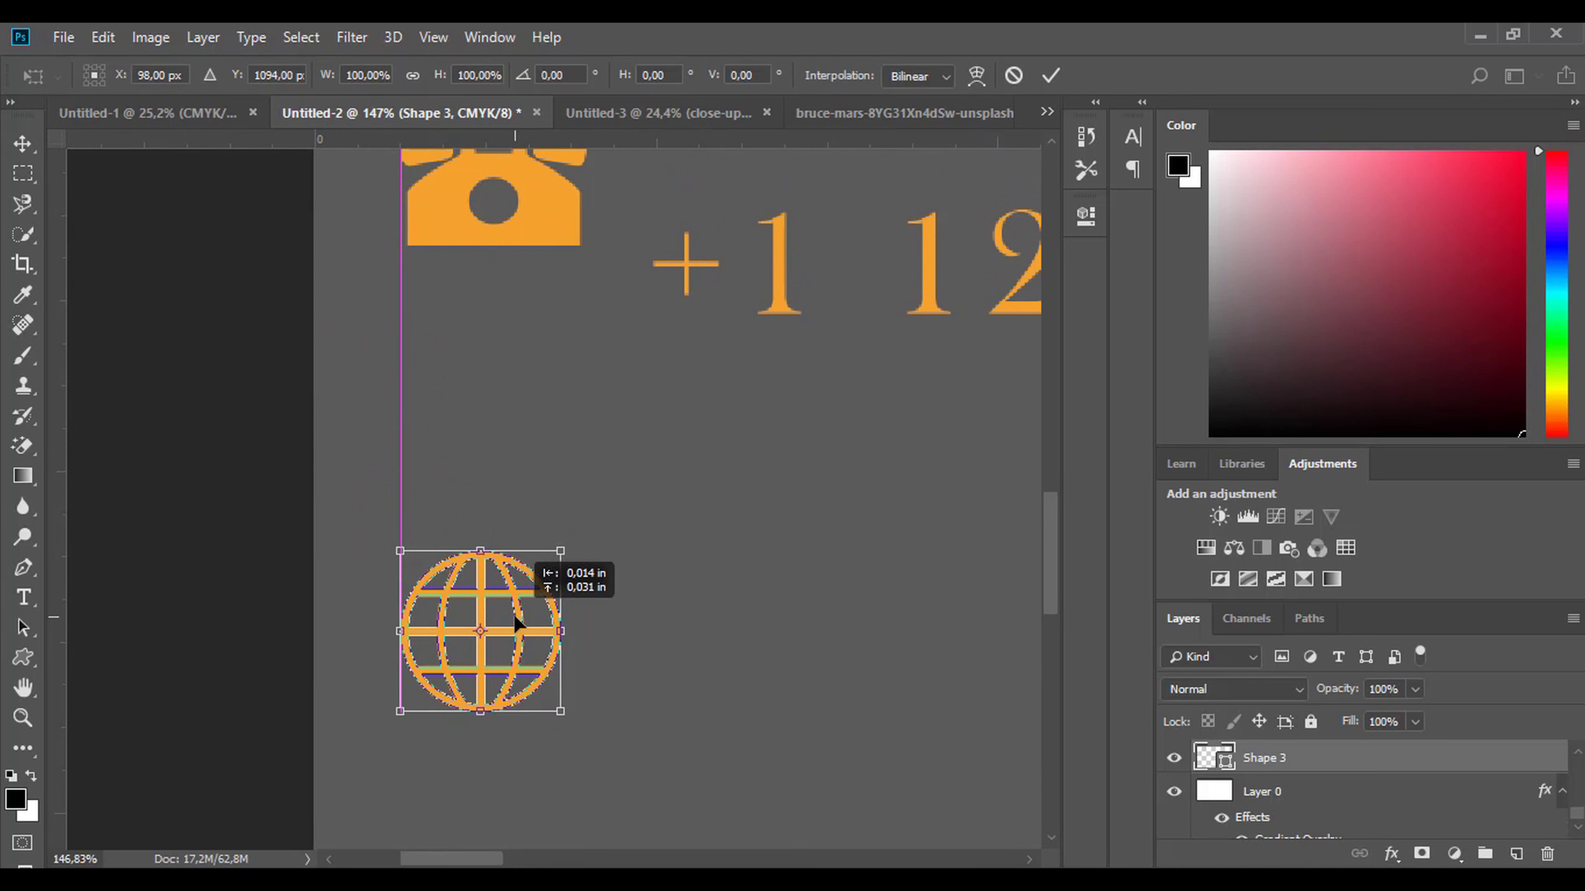
{"action": "left_click_drag", "start_coordinate": [560, 711], "coordinate": [586, 724]}
{"action": "key", "text": "v"}
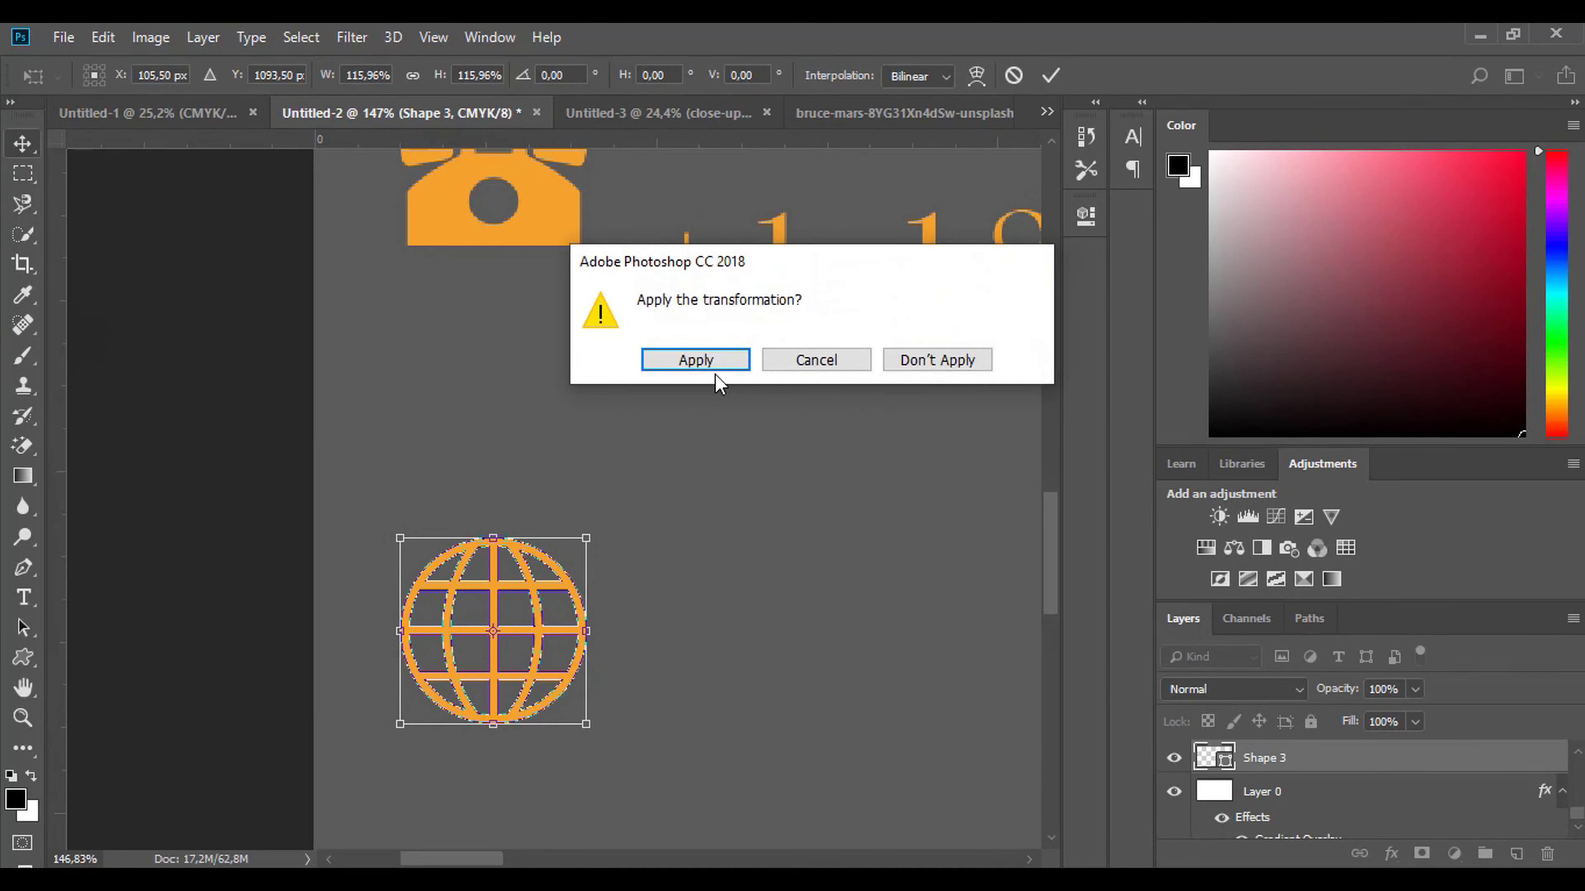
{"action": "left_click", "coordinate": [696, 360]}
{"action": "left_click", "coordinate": [624, 631]}
Type a placeholder e-mail address right of the globe with tighter letter tracking.
{"action": "scroll", "coordinate": [177, 435], "scroll_direction": "down", "scroll_amount": 2}
{"action": "scroll", "coordinate": [492, 537], "scroll_direction": "down", "scroll_amount": 1}
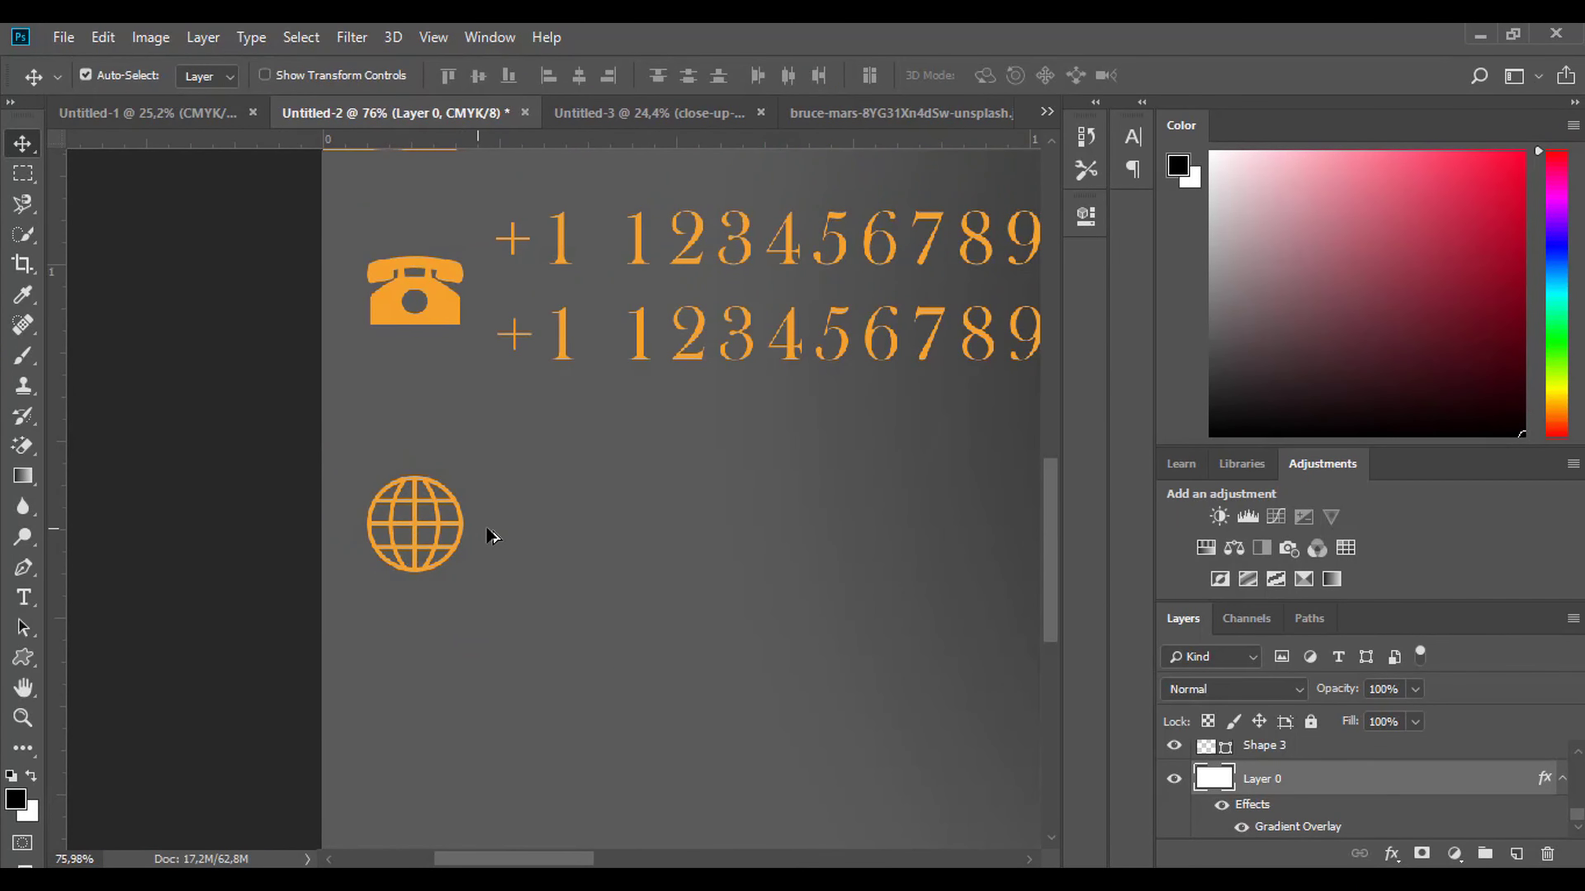
{"action": "key", "text": "t"}
{"action": "left_click", "coordinate": [366, 573]}
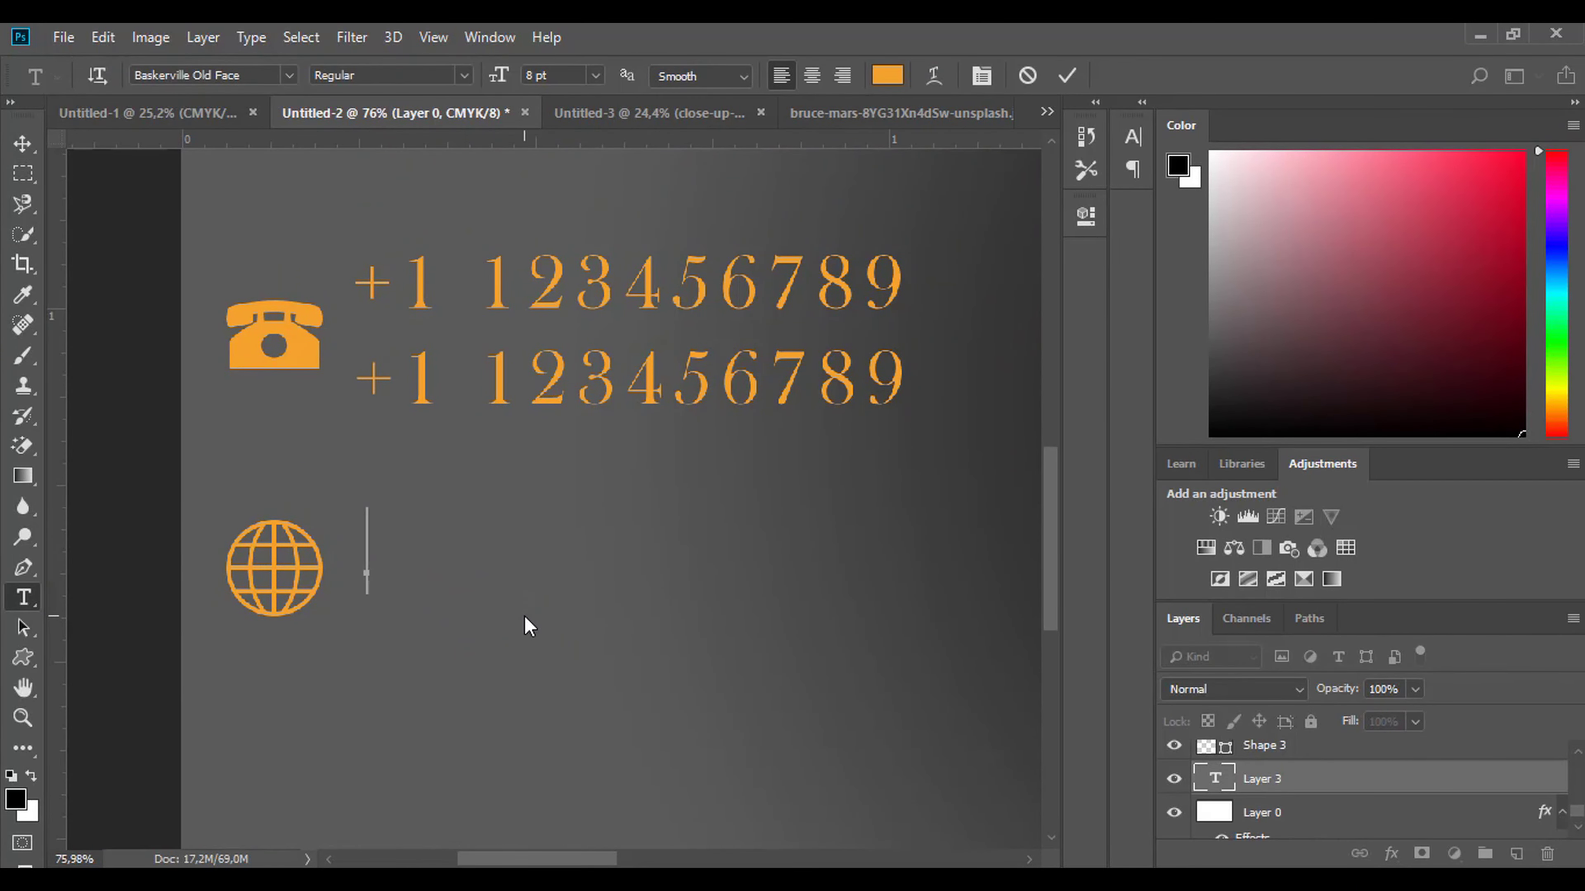
{"action": "type", "text": "Youremail@emai"}
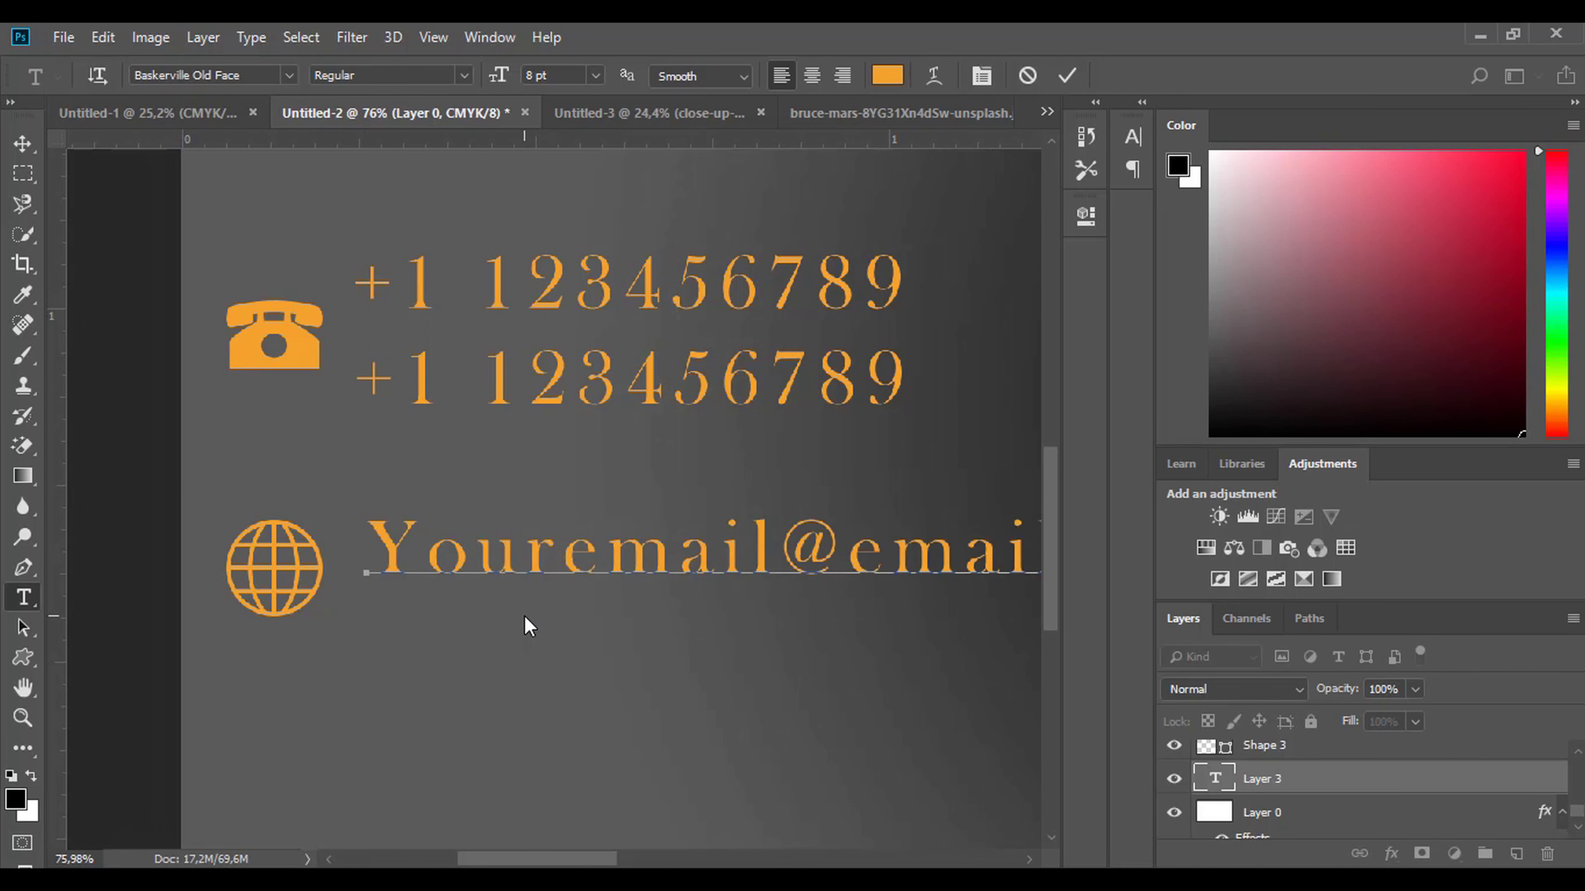
{"action": "key", "text": "ctrl+a"}
{"action": "left_click", "coordinate": [1086, 216]}
{"action": "left_click_drag", "start_coordinate": [869, 428], "coordinate": [845, 438]}
{"action": "left_click", "coordinate": [1019, 207]}
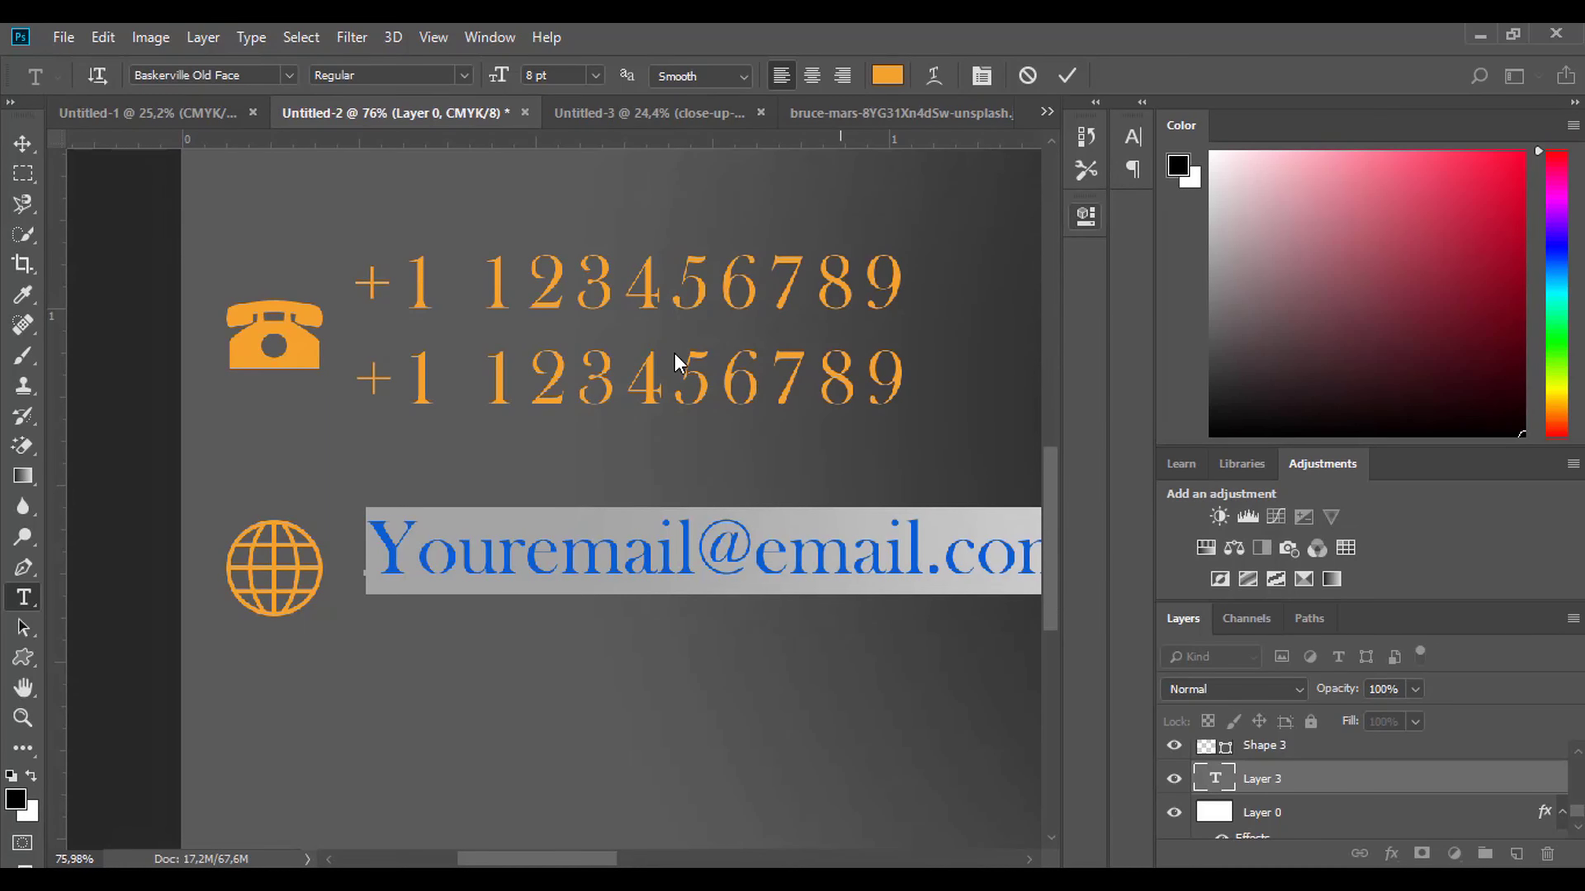
{"action": "left_click", "coordinate": [22, 144]}
{"action": "left_click_drag", "start_coordinate": [617, 563], "coordinate": [610, 588]}
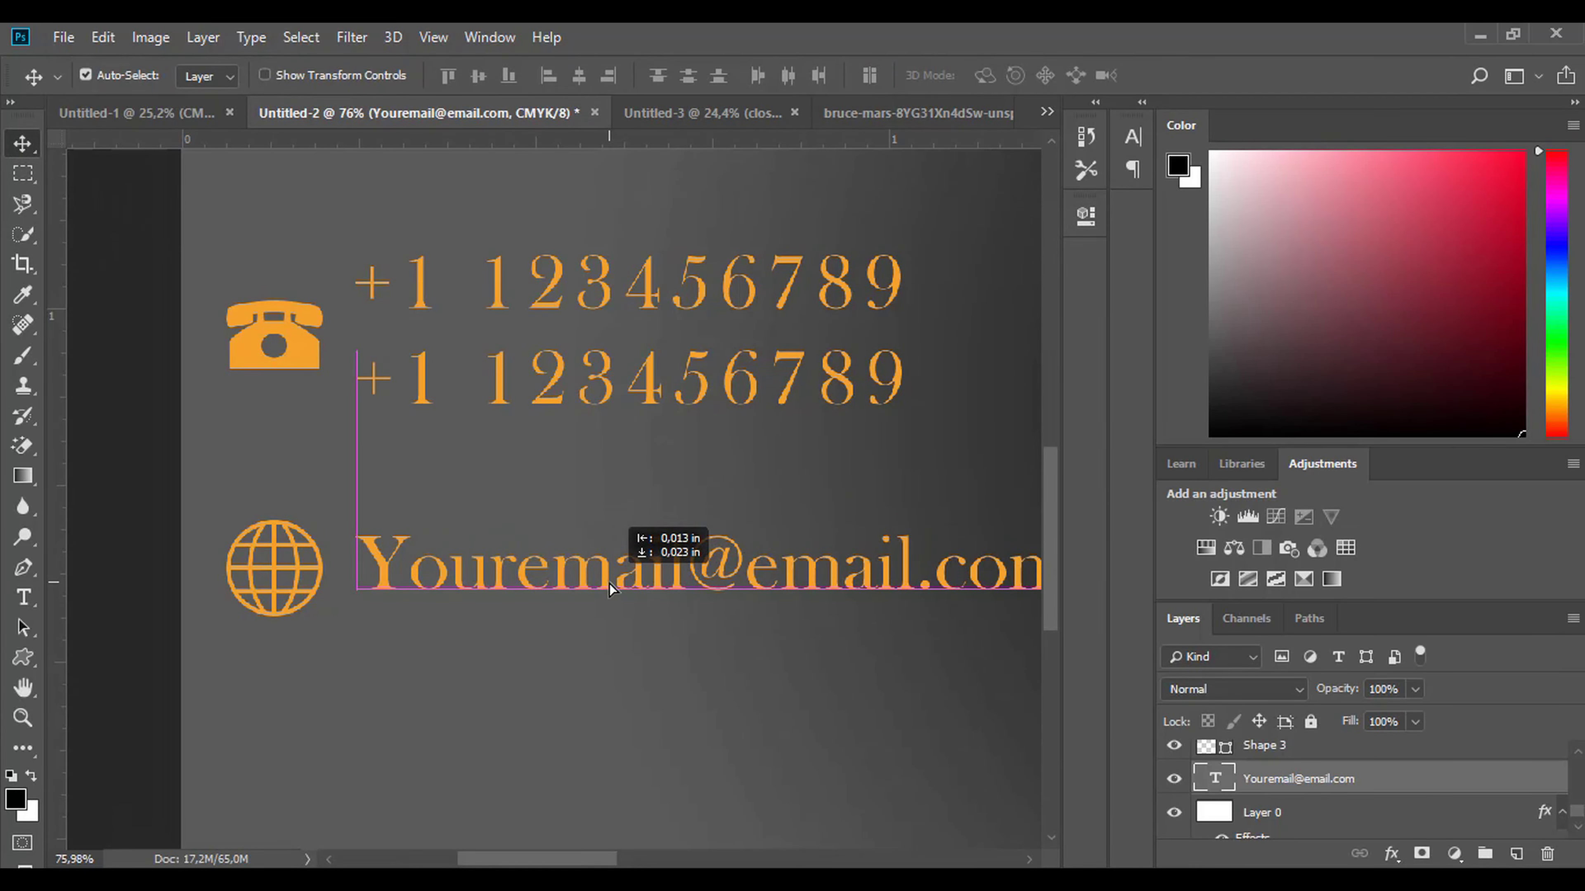
Move the globe and e-mail text up together as one pair.
{"action": "scroll", "coordinate": [625, 504], "scroll_direction": "down", "scroll_amount": 3}
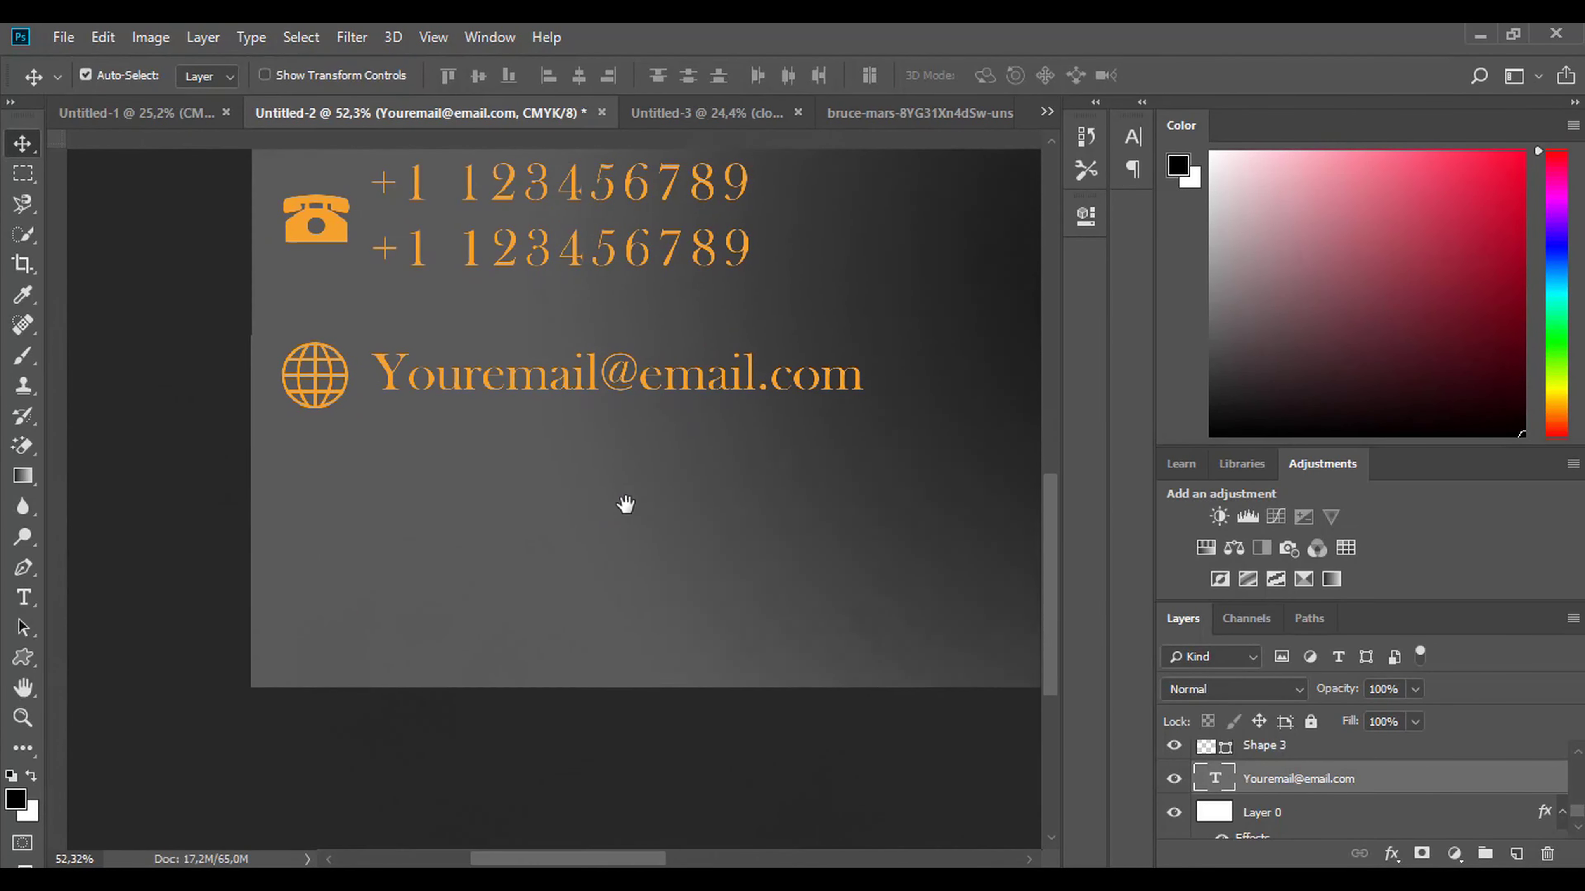
{"action": "left_click_drag", "start_coordinate": [626, 504], "coordinate": [564, 523]}
{"action": "key", "text": "ctrl+r"}
{"action": "left_click", "coordinate": [275, 432]}
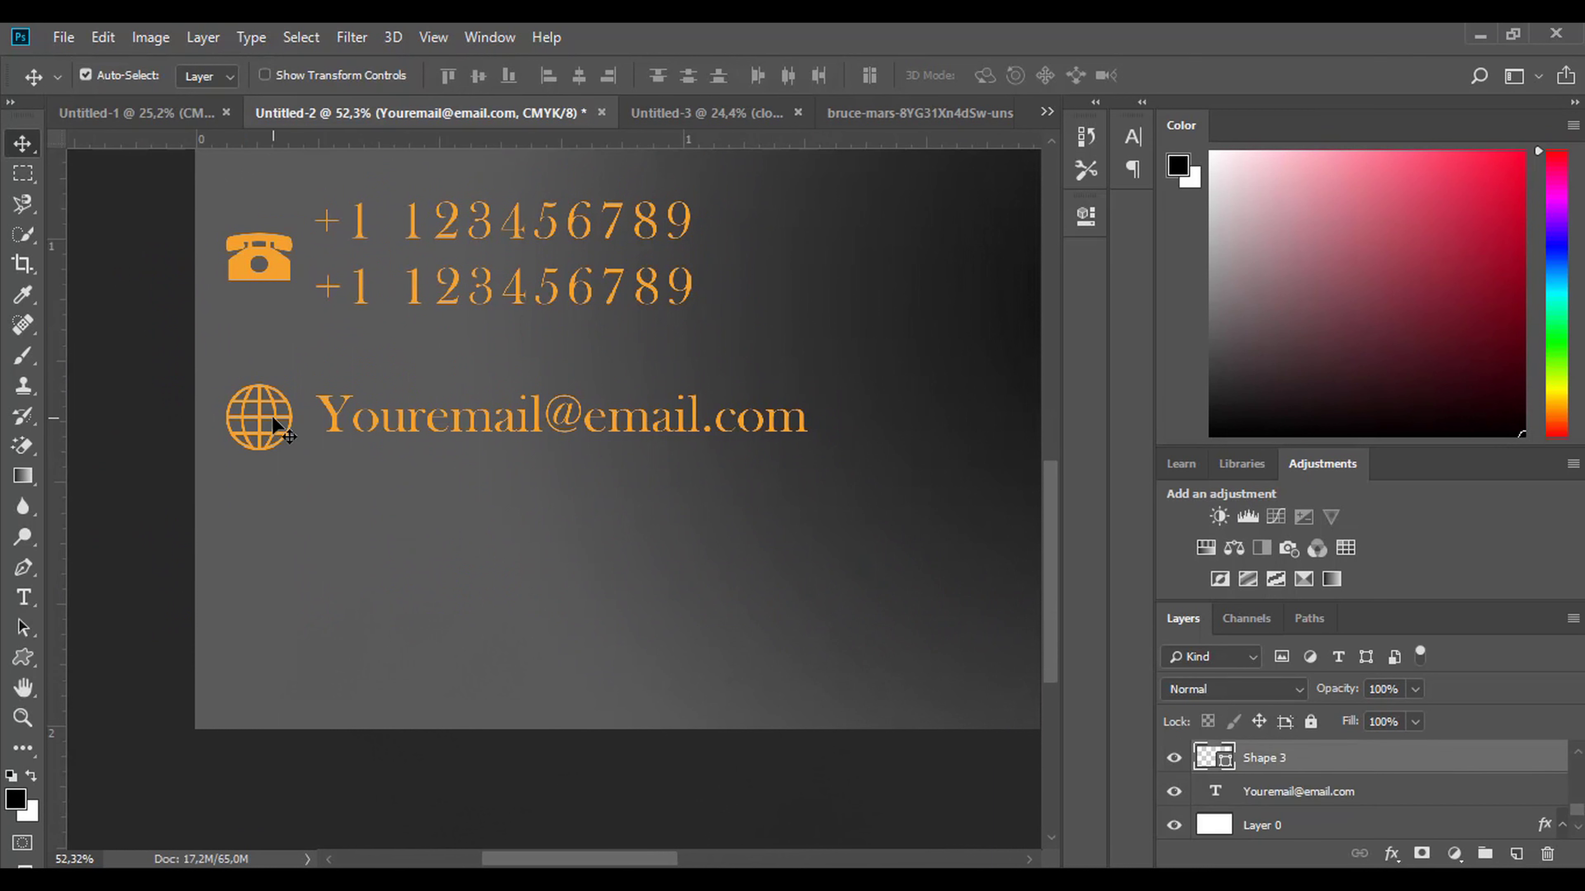
{"action": "left_click", "coordinate": [378, 428], "text": "shift"}
{"action": "left_click_drag", "start_coordinate": [378, 427], "coordinate": [375, 382]}
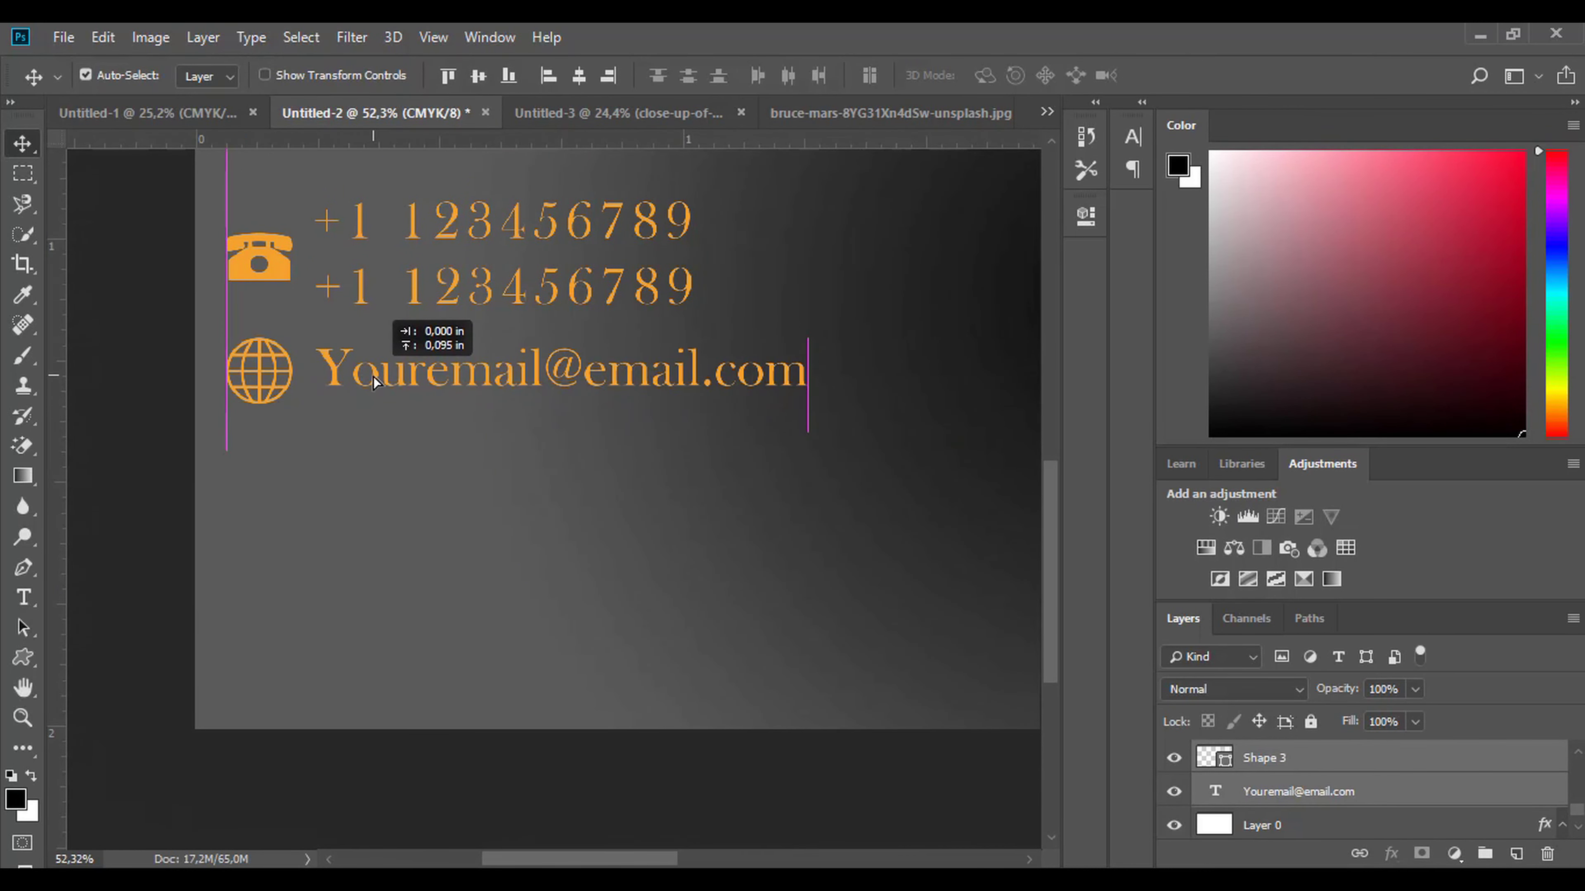
{"action": "left_click", "coordinate": [438, 549]}
{"action": "scroll", "coordinate": [499, 625], "scroll_direction": "up", "scroll_amount": 3}
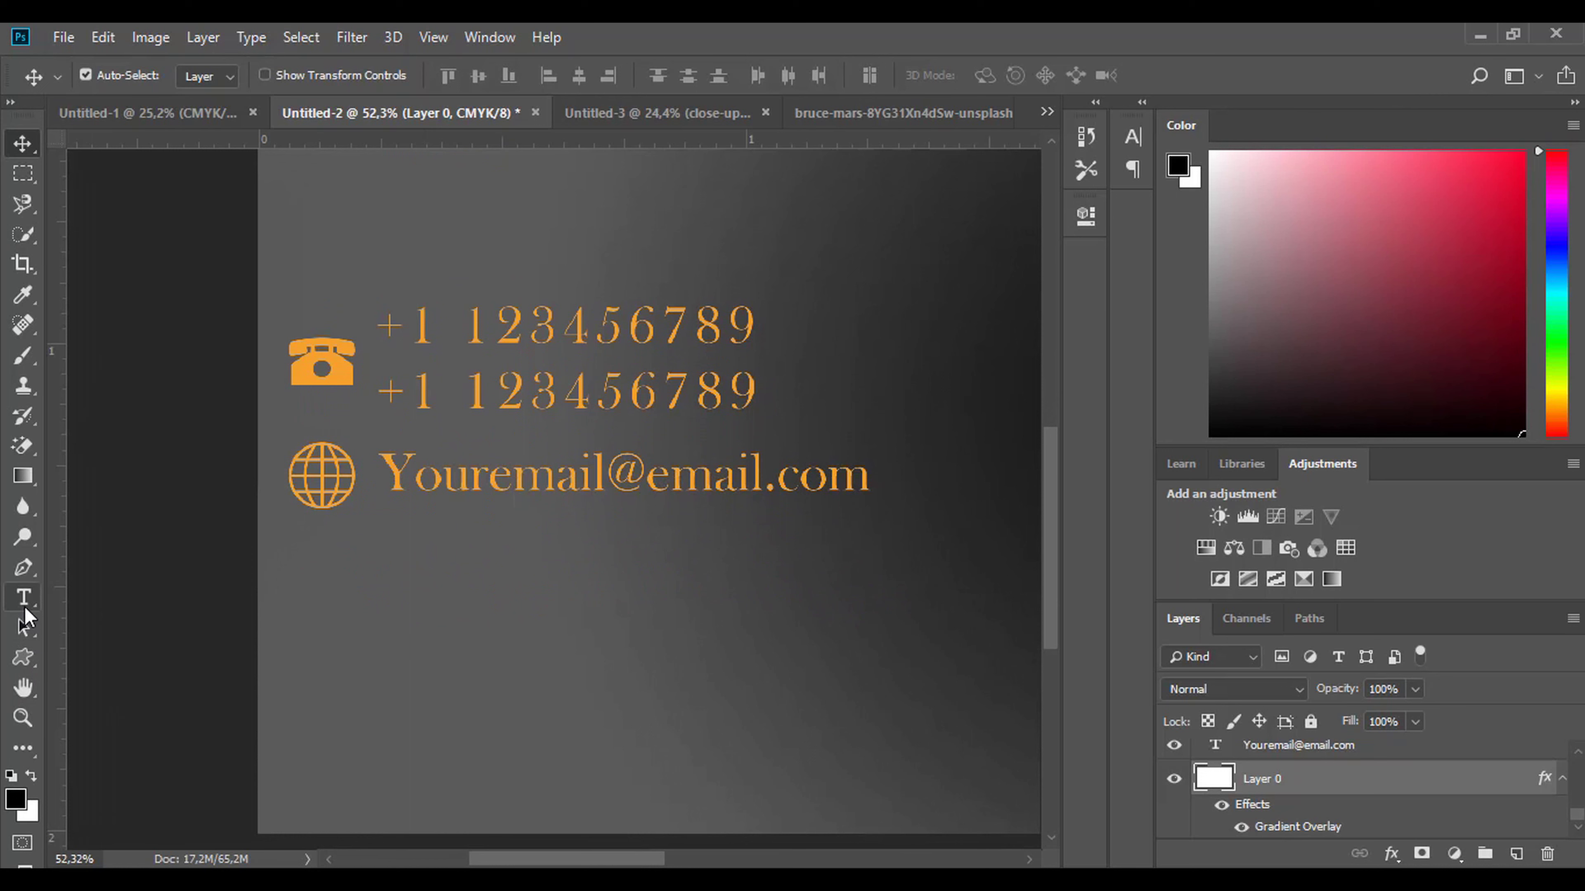
Draw an inverted triangle custom shape below the globe icon.
{"action": "left_click", "coordinate": [23, 657]}
{"action": "left_click", "coordinate": [883, 78]}
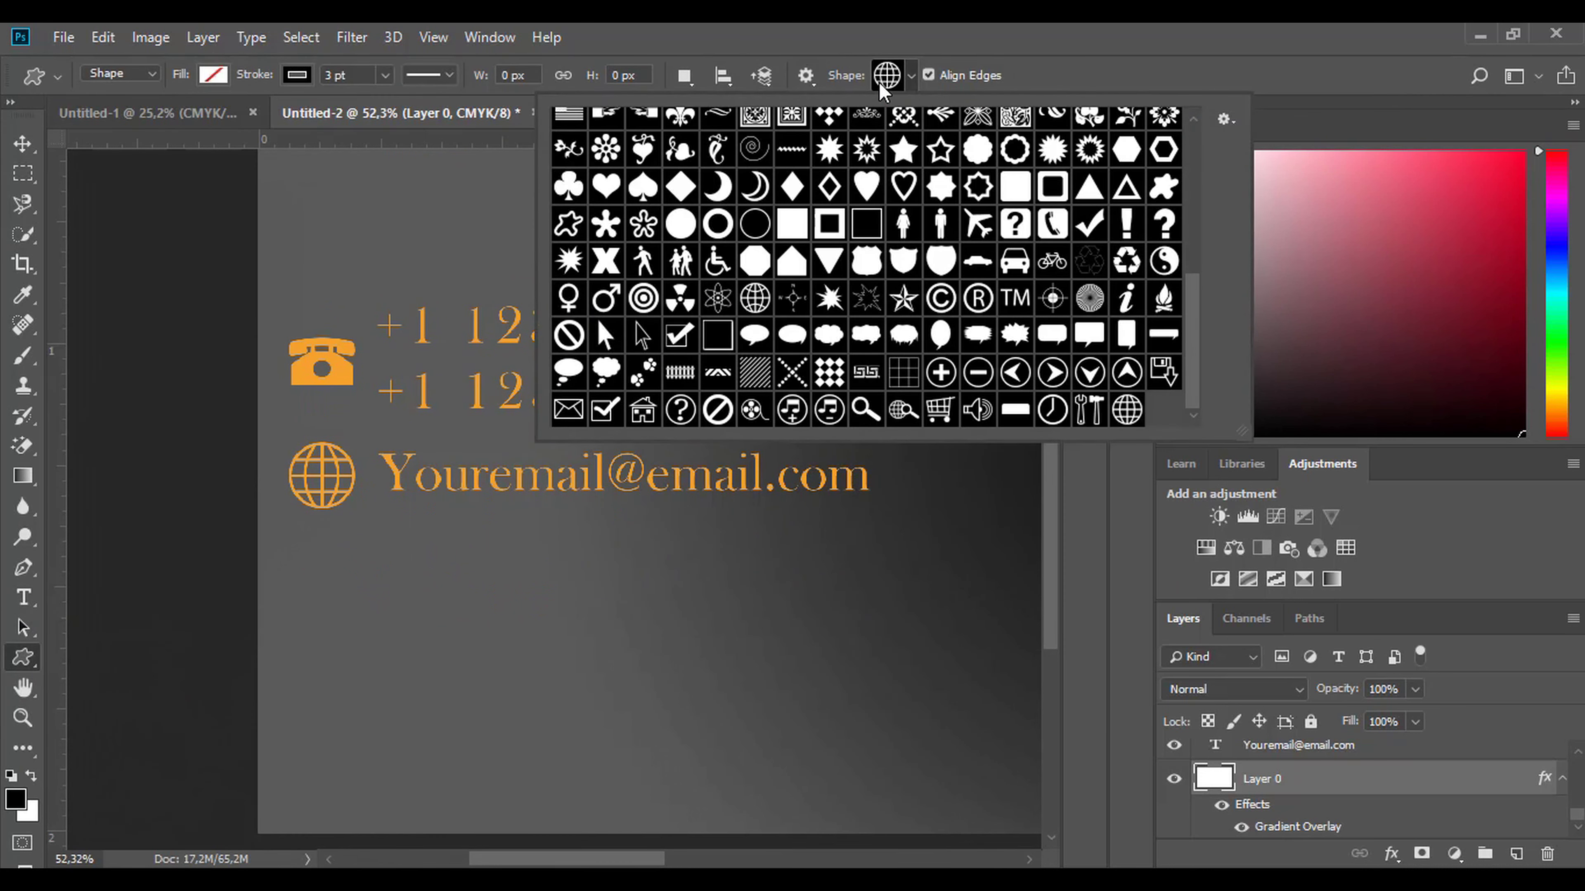
{"action": "scroll", "coordinate": [916, 383], "scroll_direction": "up", "scroll_amount": 1}
{"action": "scroll", "coordinate": [918, 381], "scroll_direction": "down", "scroll_amount": 1}
{"action": "scroll", "coordinate": [991, 378], "scroll_direction": "up", "scroll_amount": 2}
{"action": "scroll", "coordinate": [992, 377], "scroll_direction": "up", "scroll_amount": 2}
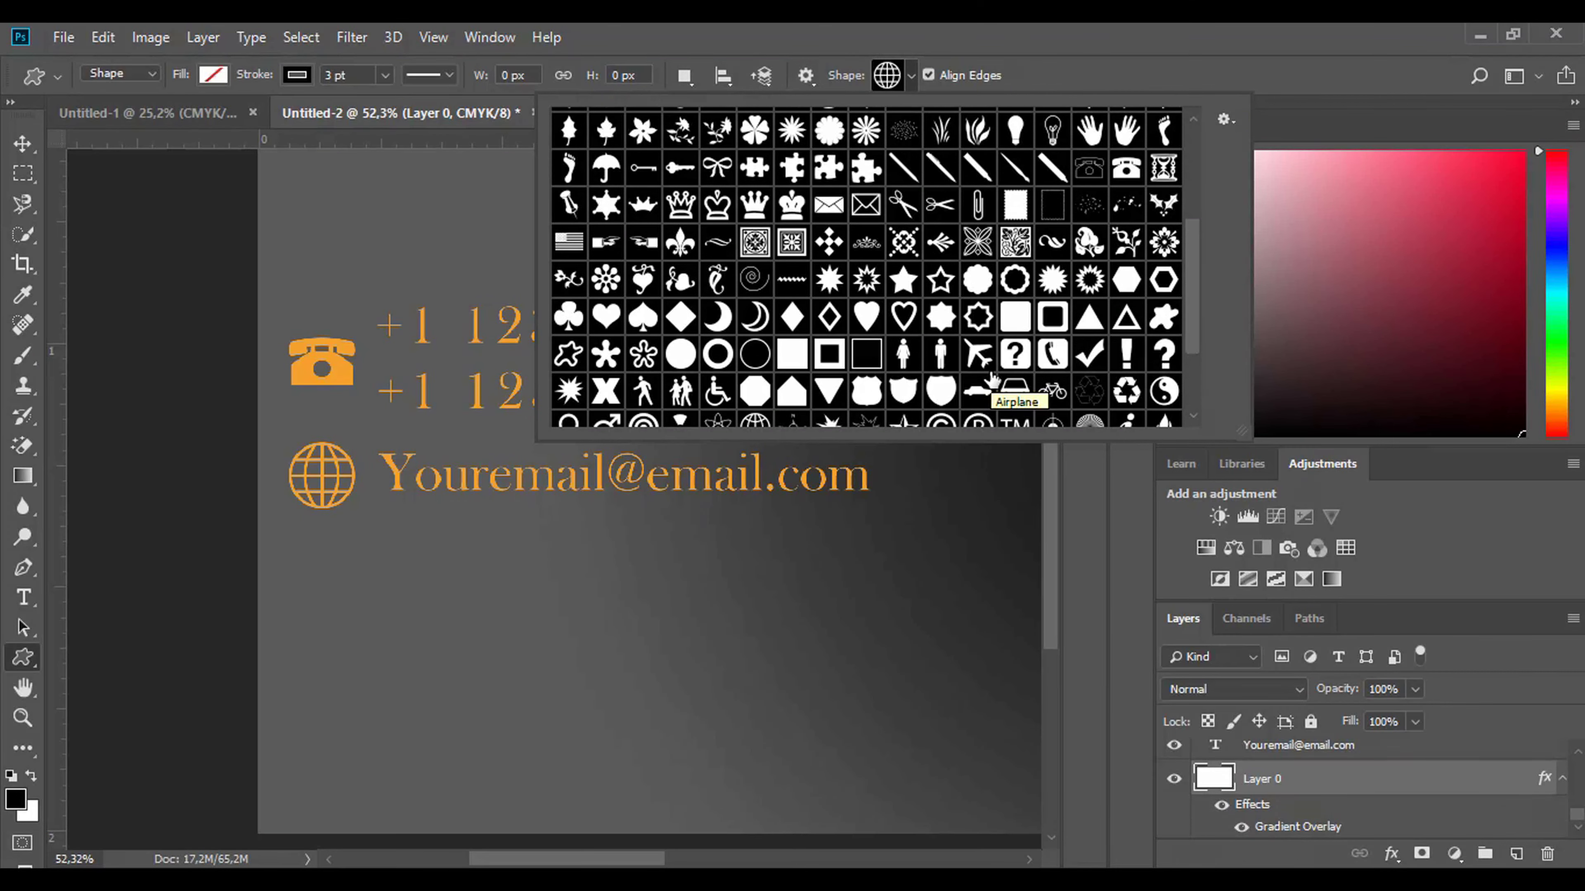
{"action": "left_click", "coordinate": [828, 391]}
{"action": "mouse_move", "coordinate": [301, 562]}
{"action": "left_mouse_down"}
{"action": "mouse_move", "coordinate": [355, 613]}
{"action": "mouse_move", "coordinate": [326, 592]}
{"action": "left_mouse_up"}
{"action": "key", "text": "v"}
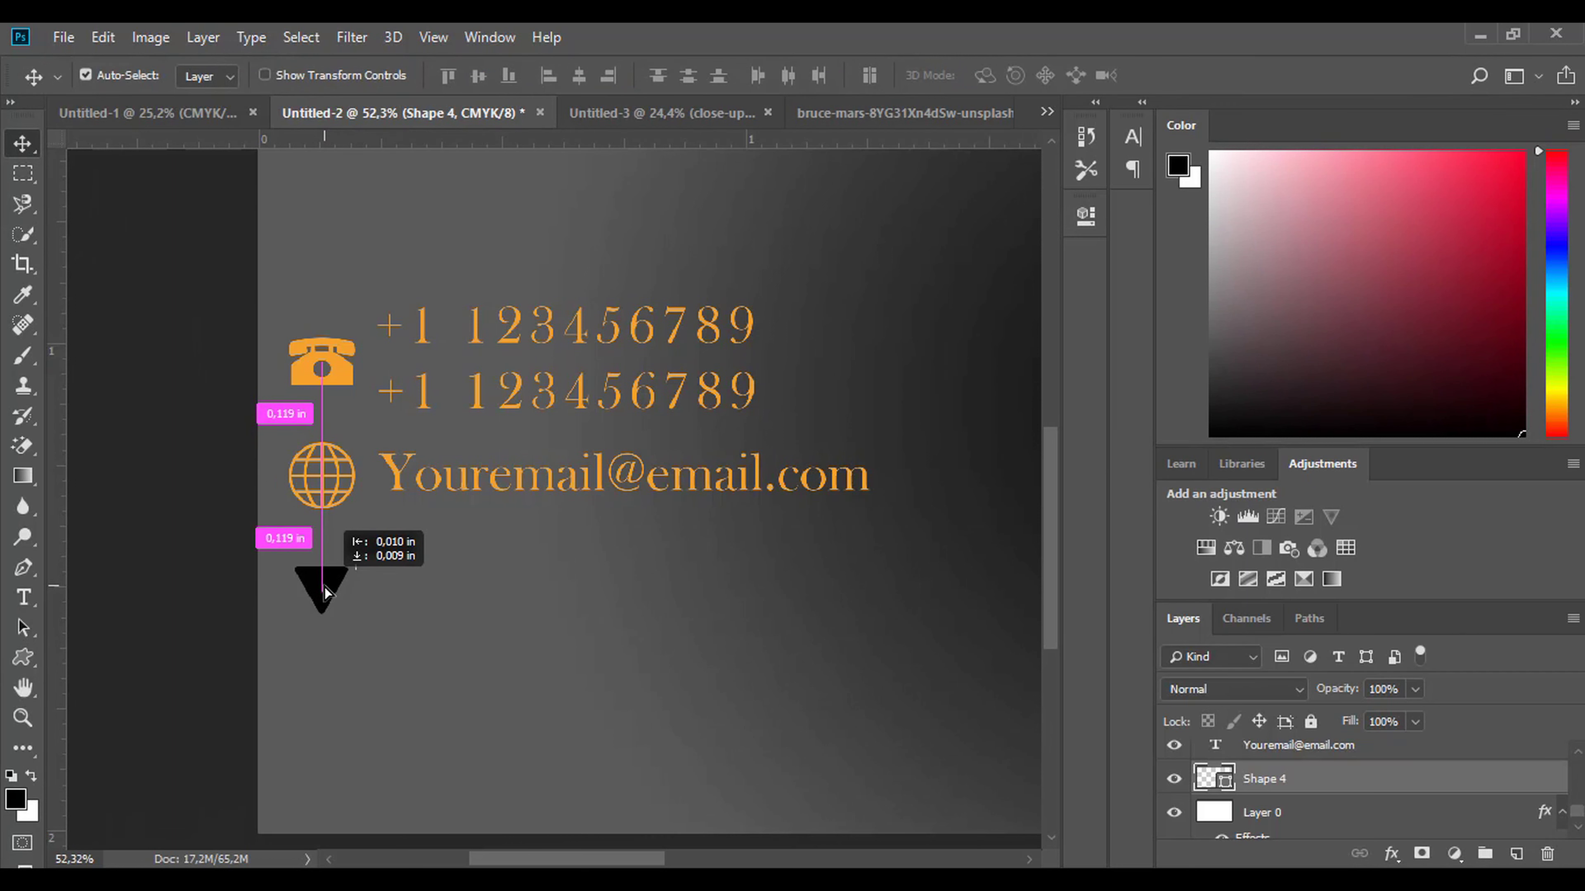
Give the triangle a 0 pt stroke and an orange fill.
{"action": "left_click", "coordinate": [565, 657]}
{"action": "scroll", "coordinate": [564, 656], "scroll_direction": "down", "scroll_amount": 1}
{"action": "left_click", "coordinate": [292, 531]}
{"action": "left_click", "coordinate": [23, 628]}
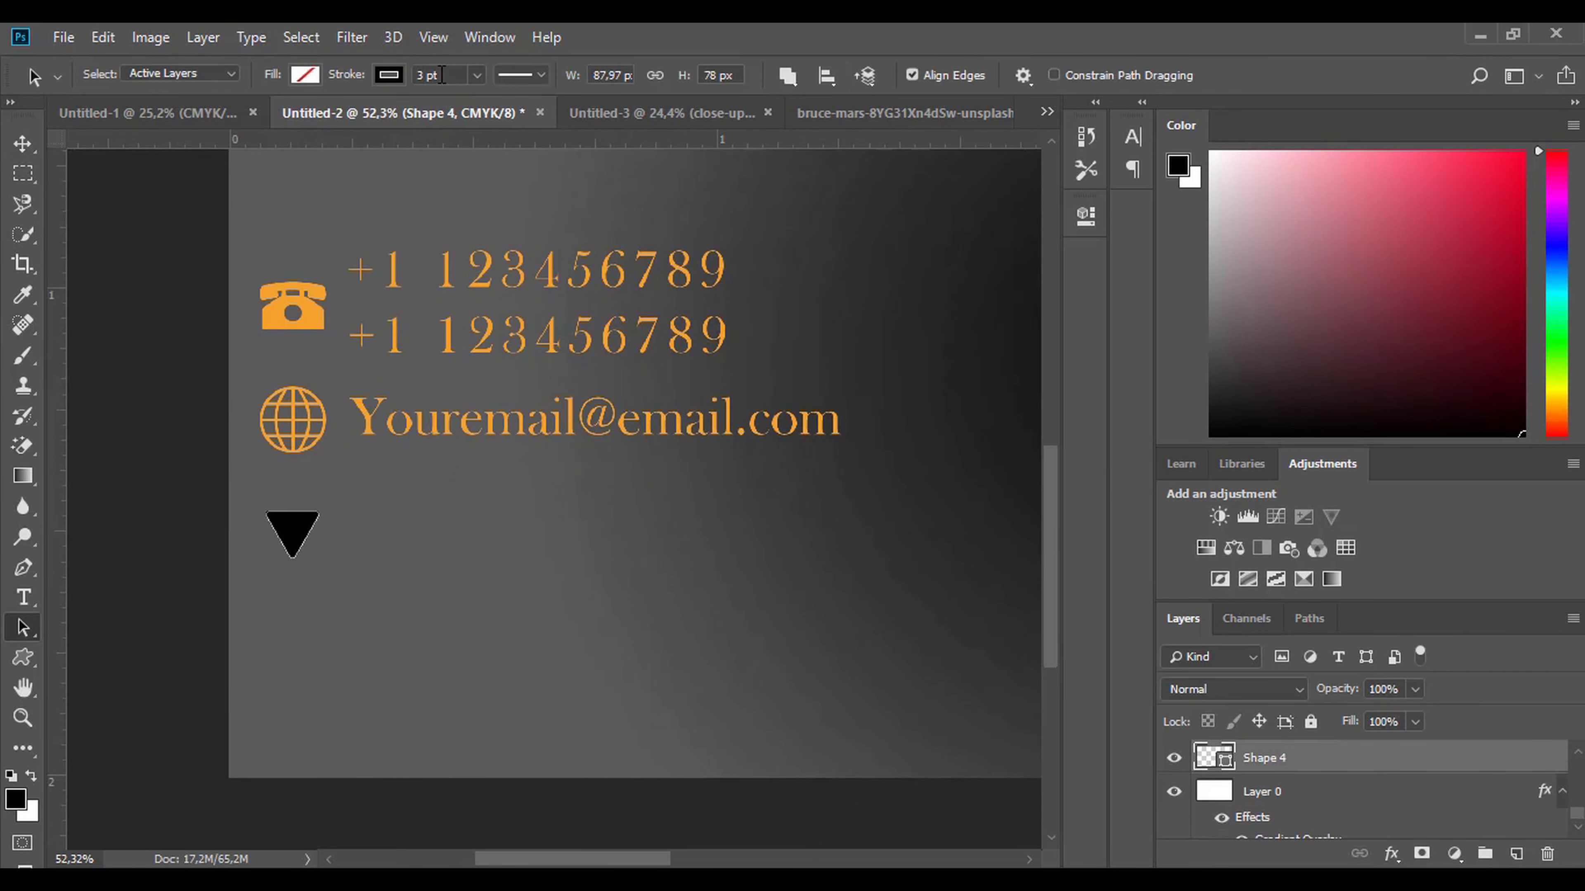
{"action": "key", "text": "Return"}
{"action": "left_click", "coordinate": [303, 75]}
{"action": "left_click", "coordinate": [192, 196]}
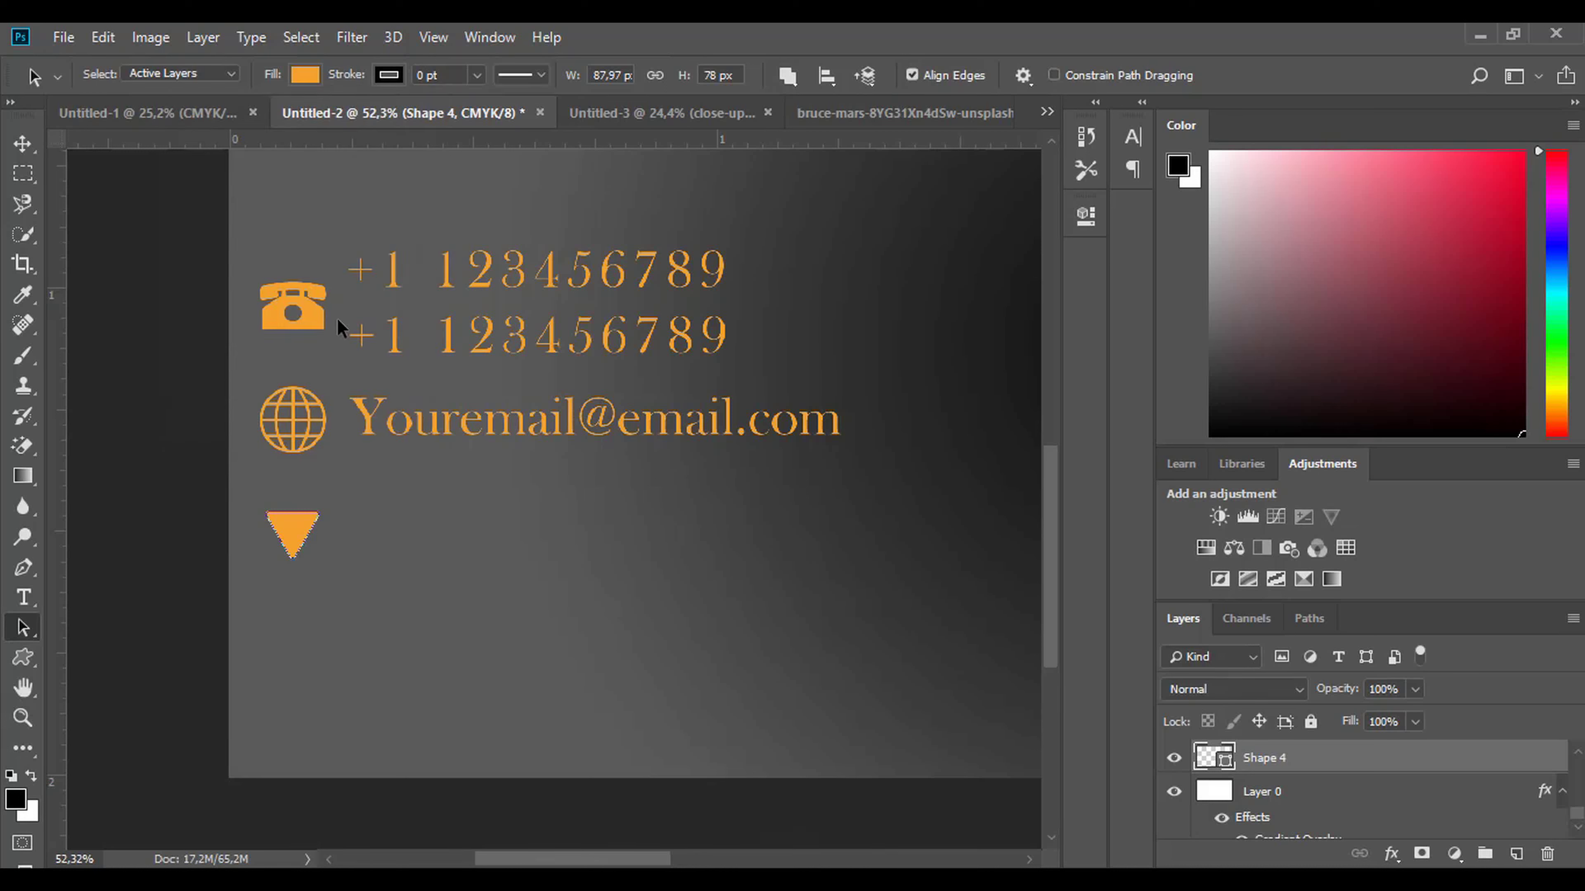
Duplicate the e-mail text line down beside the triangle.
{"action": "key", "text": "v"}
{"action": "left_click", "coordinate": [424, 431]}
{"action": "left_click_drag", "start_coordinate": [440, 421], "coordinate": [430, 533]}
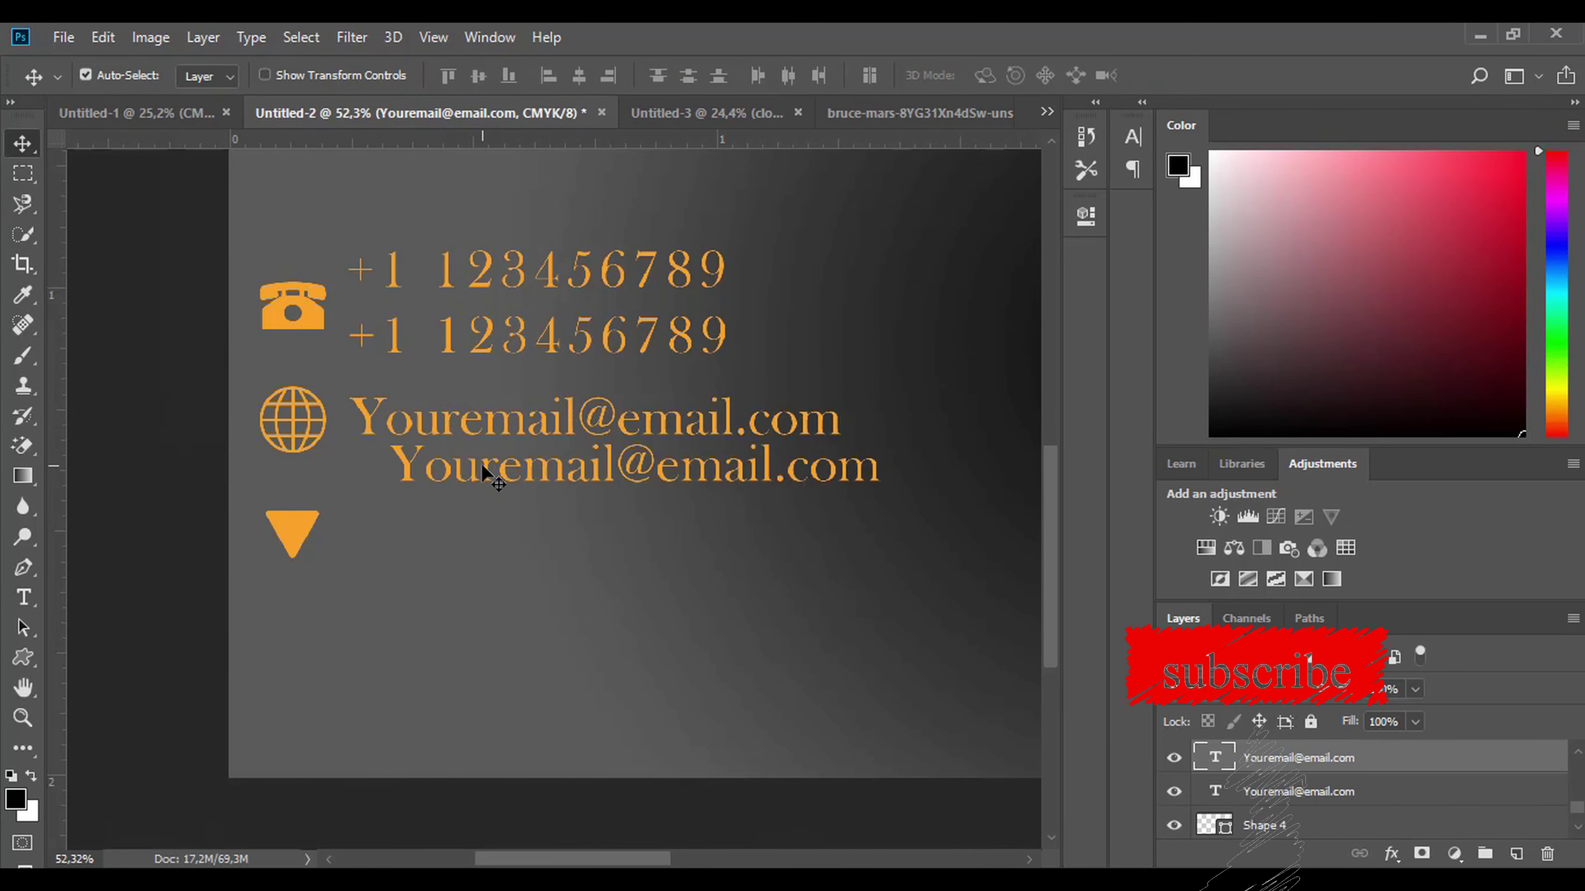
Replace the copied line's text with a placeholder street address, level with the triangle.
{"action": "left_click_drag", "start_coordinate": [292, 532], "coordinate": [294, 531]}
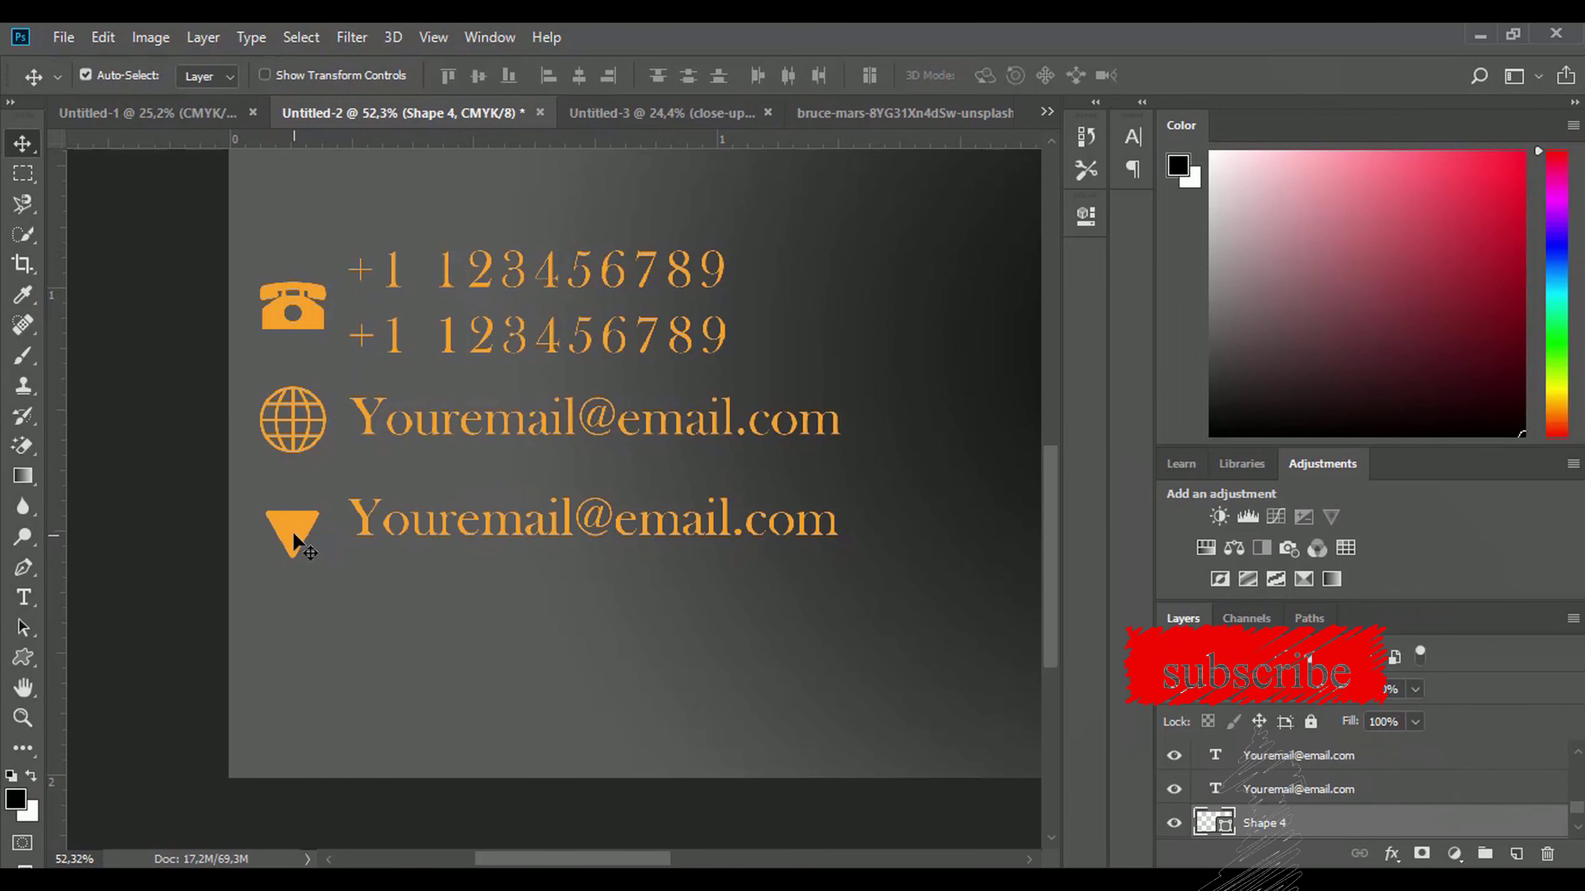
{"action": "left_click_drag", "start_coordinate": [403, 537], "coordinate": [405, 545]}
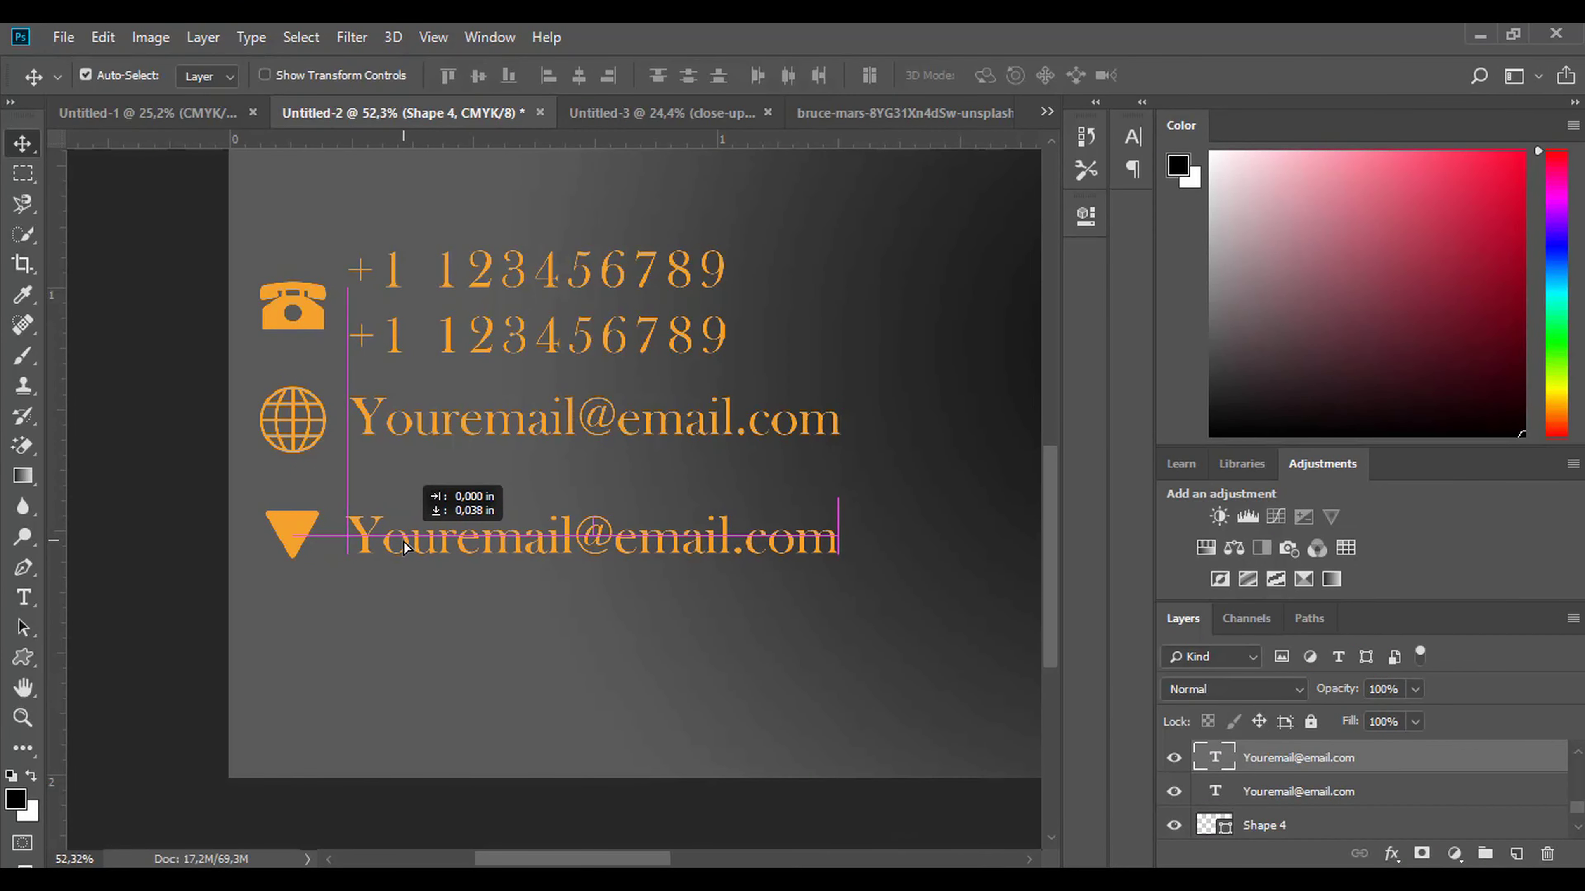
{"action": "key", "text": "t"}
{"action": "left_click", "coordinate": [411, 537]}
{"action": "key", "text": "ctrl+a"}
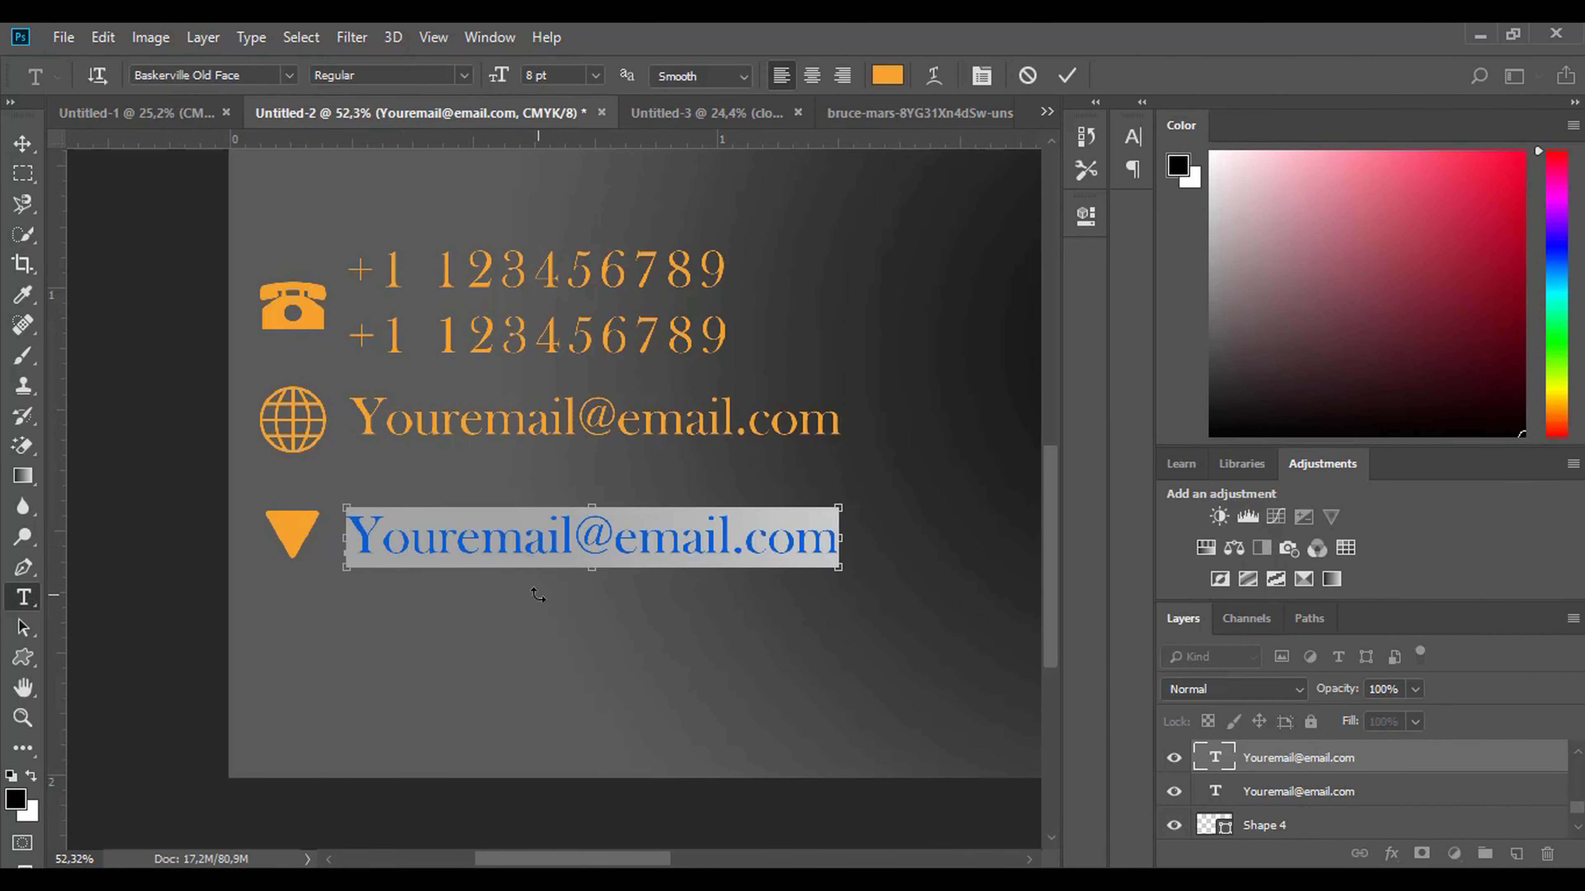
{"action": "type", "text": "New York Street, "}
{"action": "type", "text": "Victoria Ave, "}
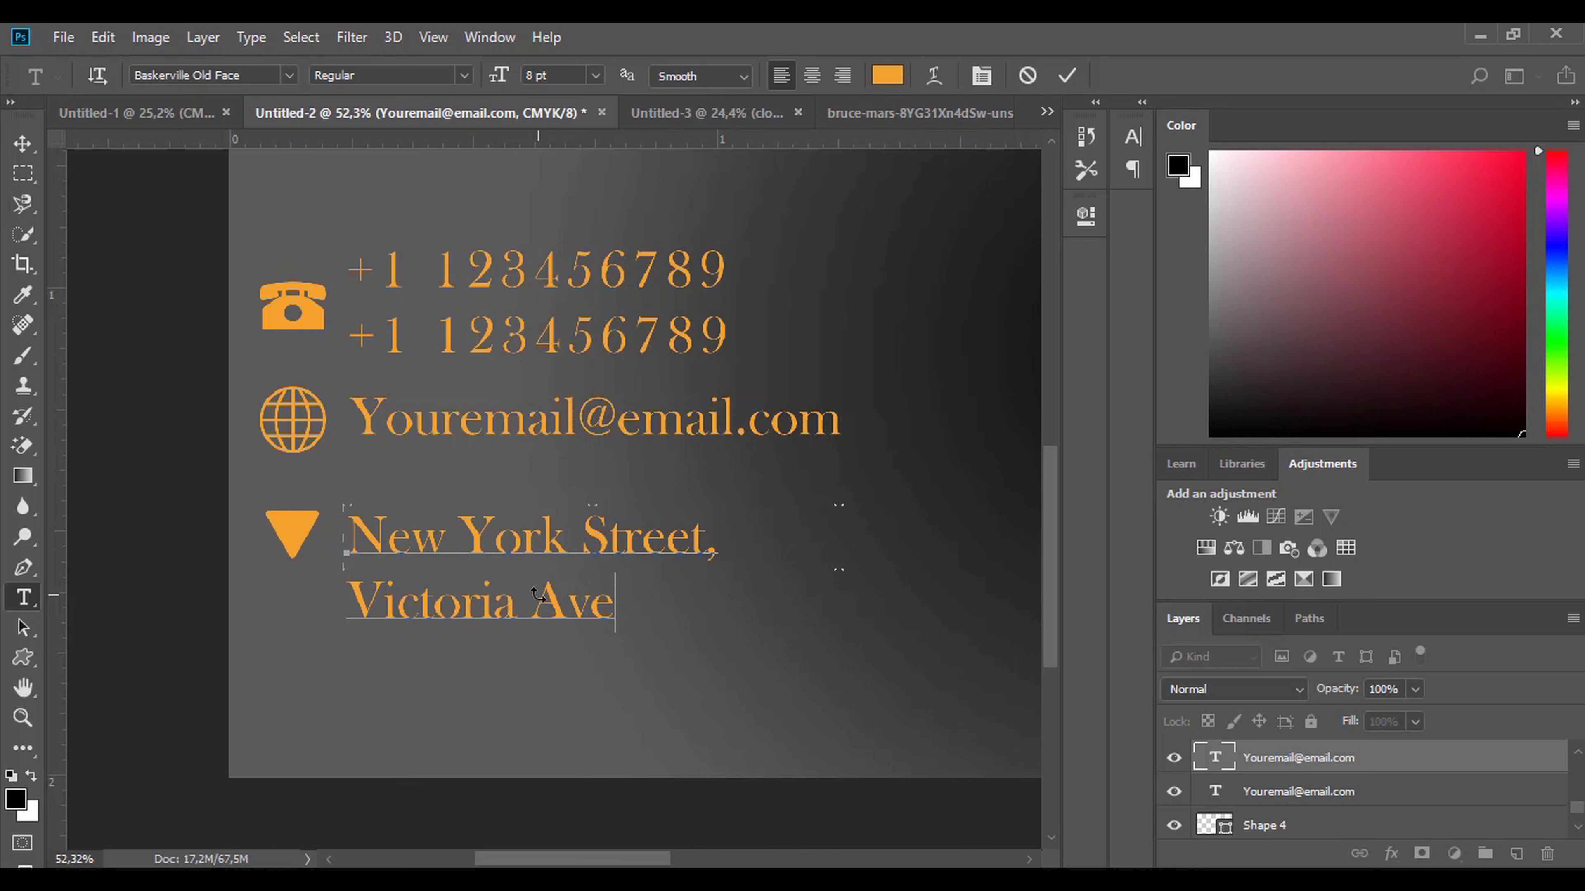
{"action": "type", "text": "7182"}
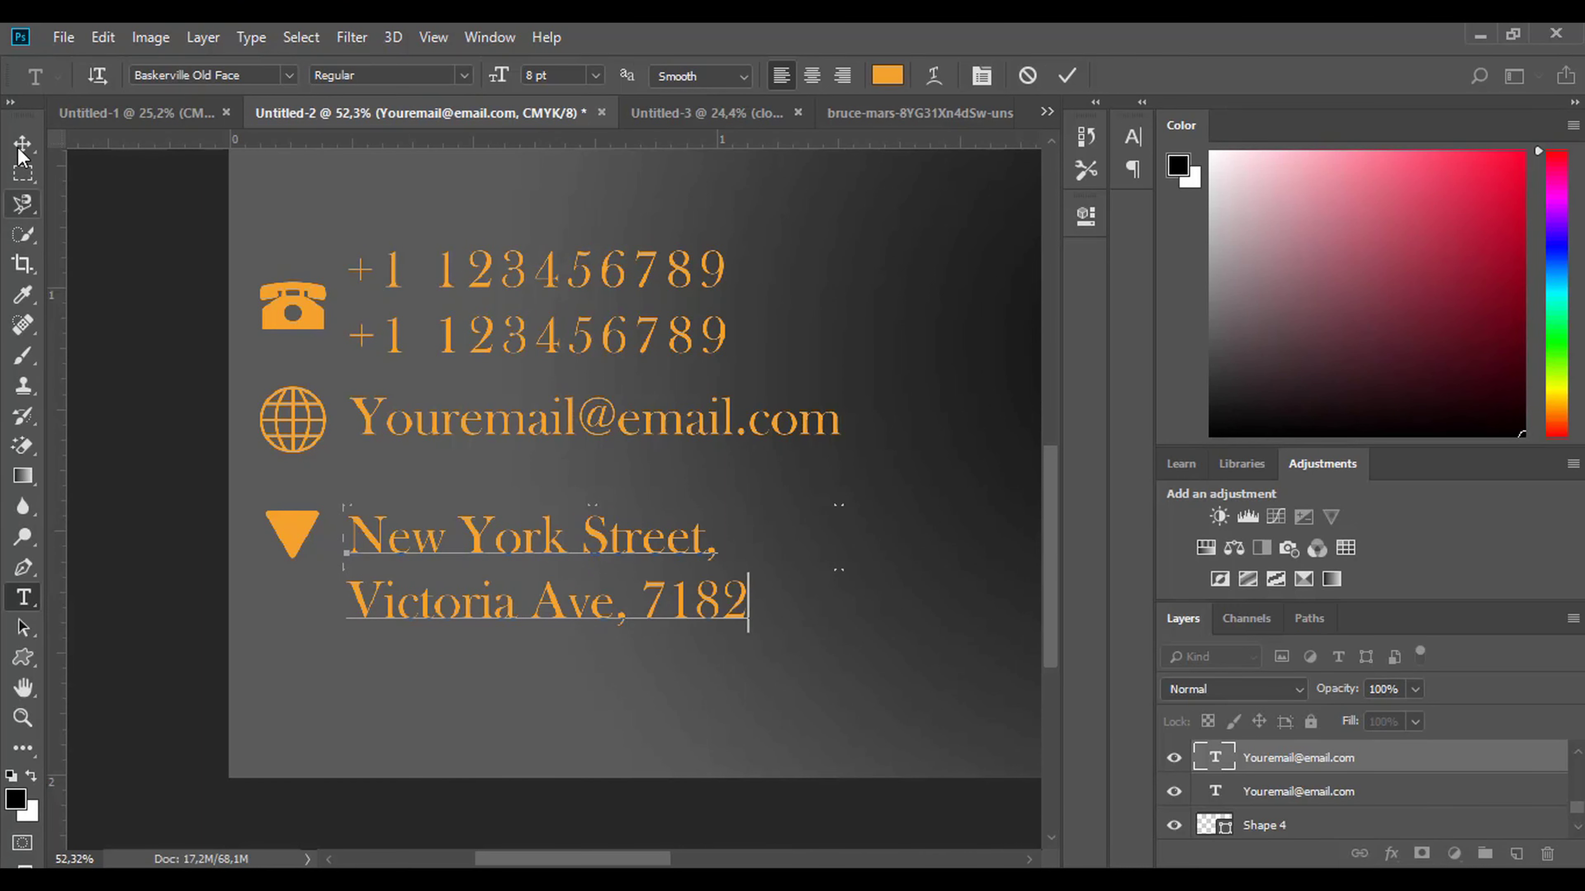
{"action": "left_click", "coordinate": [22, 144]}
Check both address lines and move the triangle down level with the address.
{"action": "left_click", "coordinate": [22, 630]}
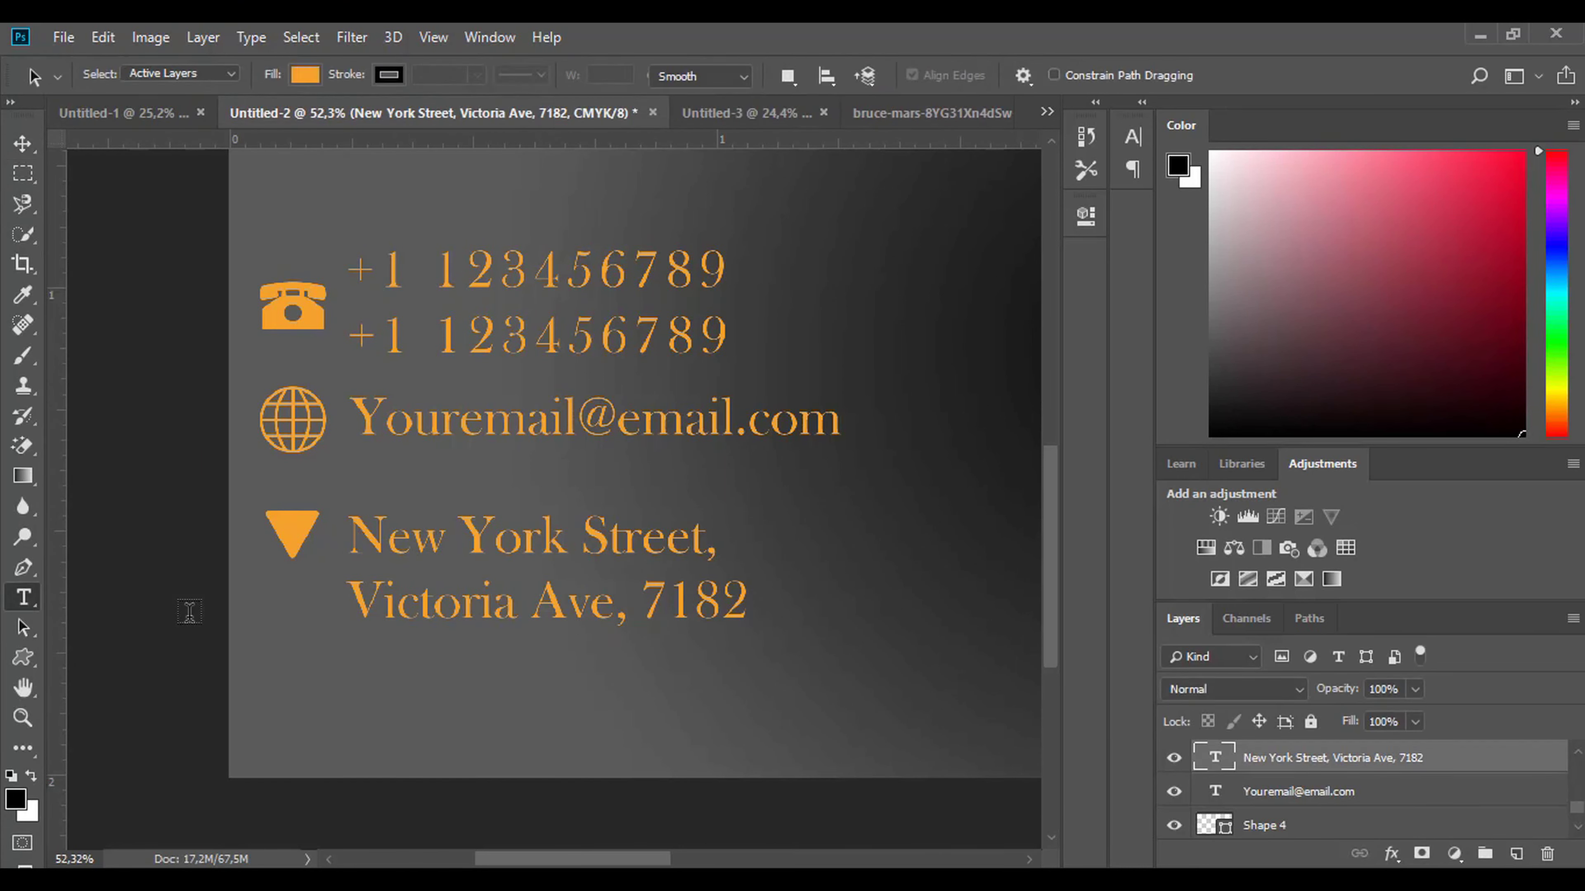
{"action": "double_click", "coordinate": [581, 609]}
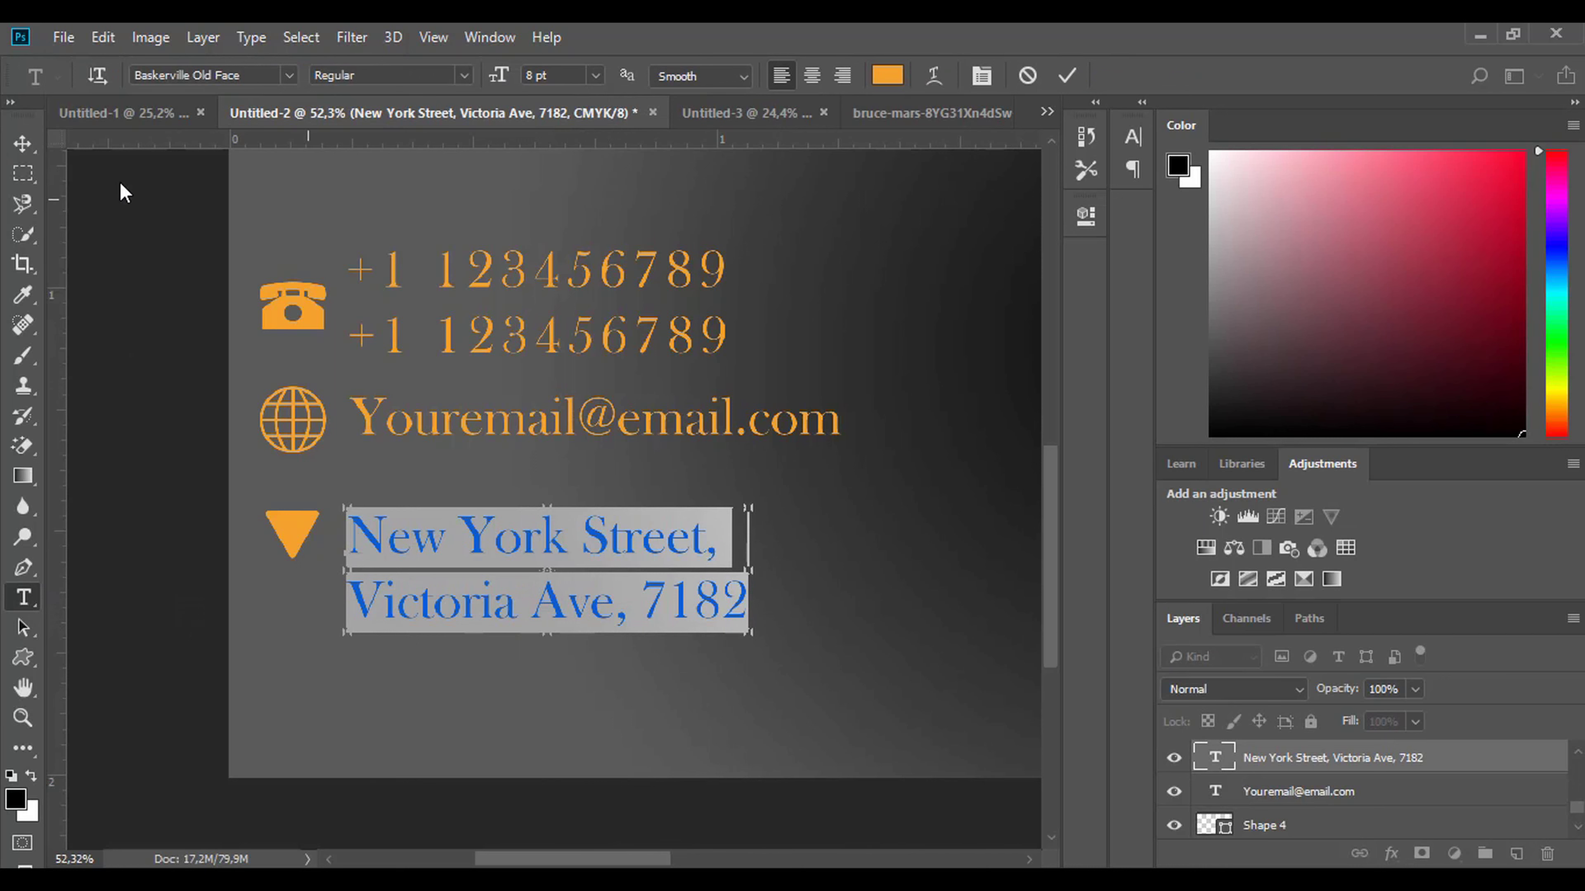
{"action": "left_click", "coordinate": [22, 144]}
{"action": "left_click_drag", "start_coordinate": [292, 538], "coordinate": [294, 579]}
Lower the e-mail text and globe slightly so they line up.
{"action": "scroll", "coordinate": [687, 699], "scroll_direction": "down", "scroll_amount": 2}
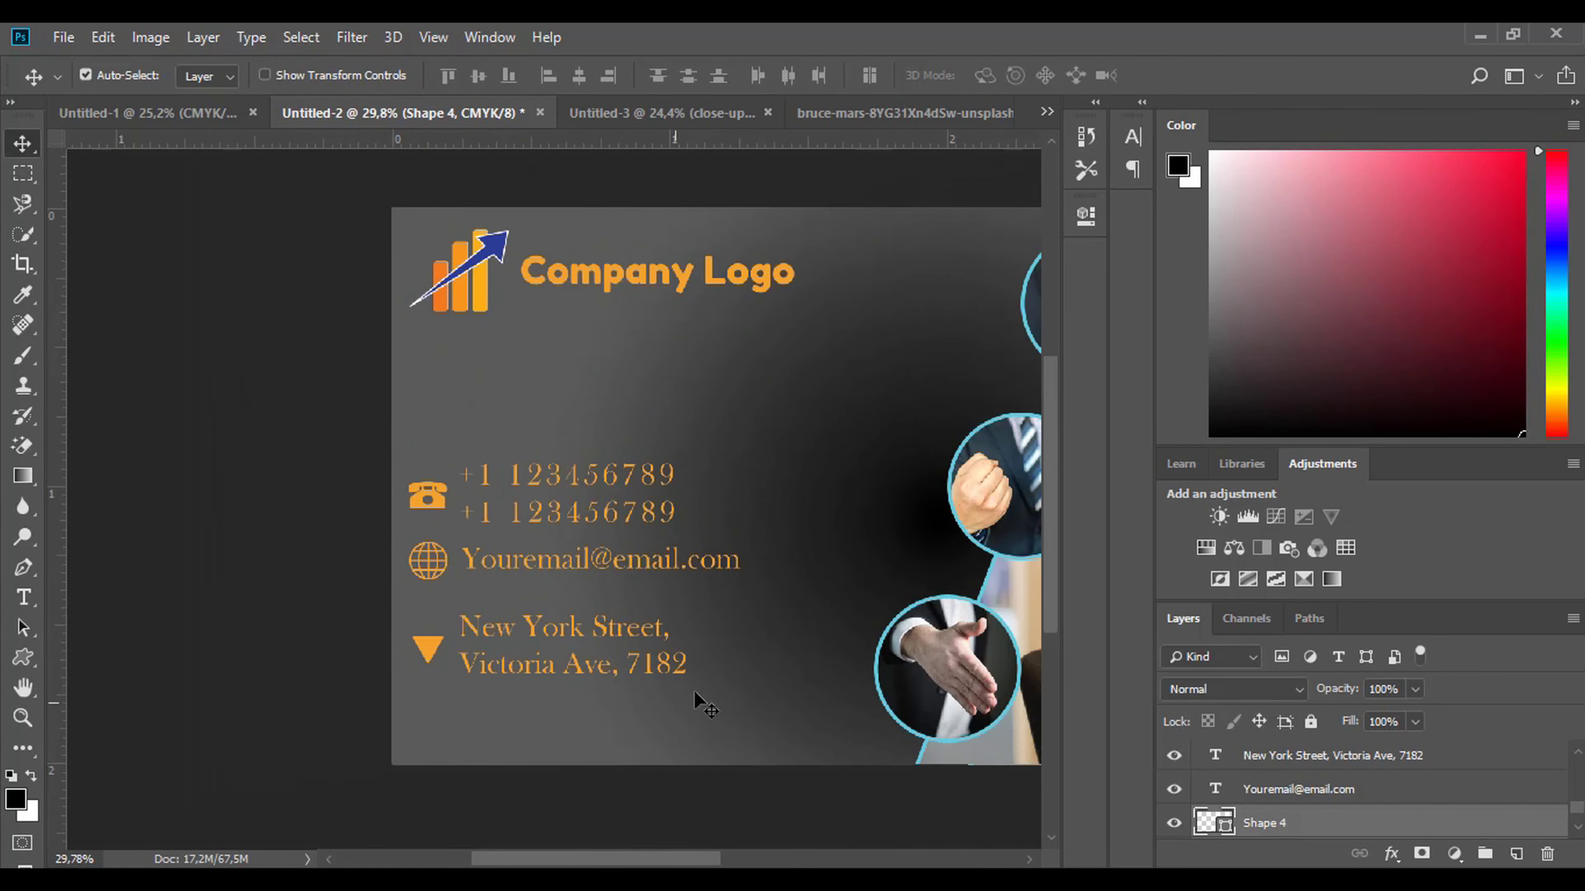
{"action": "scroll", "coordinate": [718, 699], "scroll_direction": "down", "scroll_amount": 1}
{"action": "scroll", "coordinate": [624, 693], "scroll_direction": "down", "scroll_amount": 1}
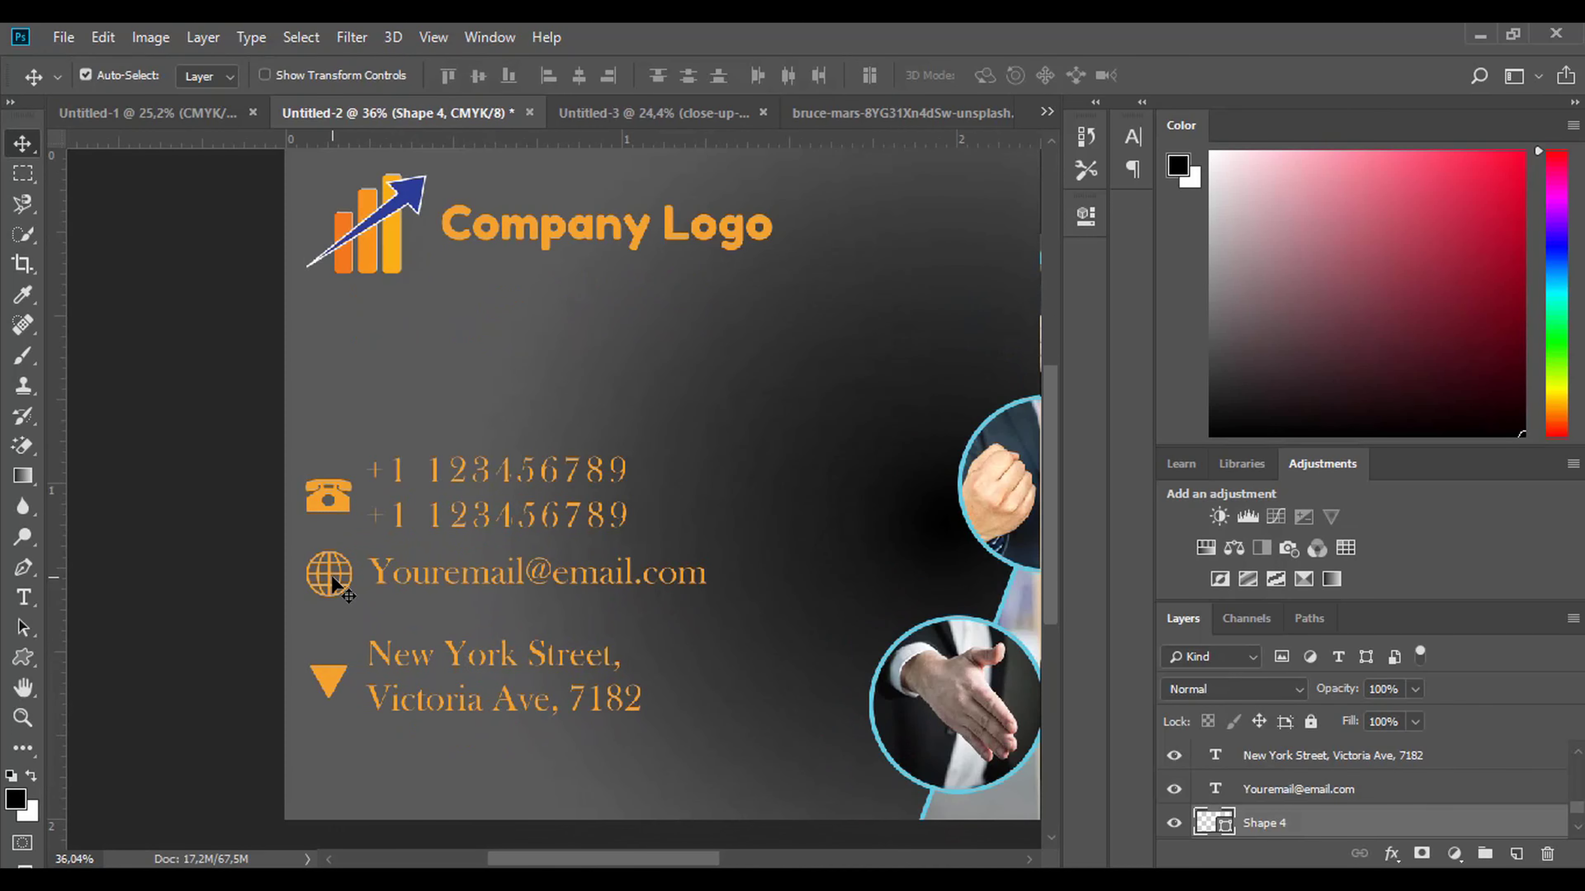
{"action": "left_click", "coordinate": [368, 576]}
{"action": "scroll", "coordinate": [367, 576], "scroll_direction": "up", "scroll_amount": 2}
{"action": "scroll", "coordinate": [368, 576], "scroll_direction": "up", "scroll_amount": 2}
{"action": "left_click_drag", "start_coordinate": [430, 571], "coordinate": [428, 597]}
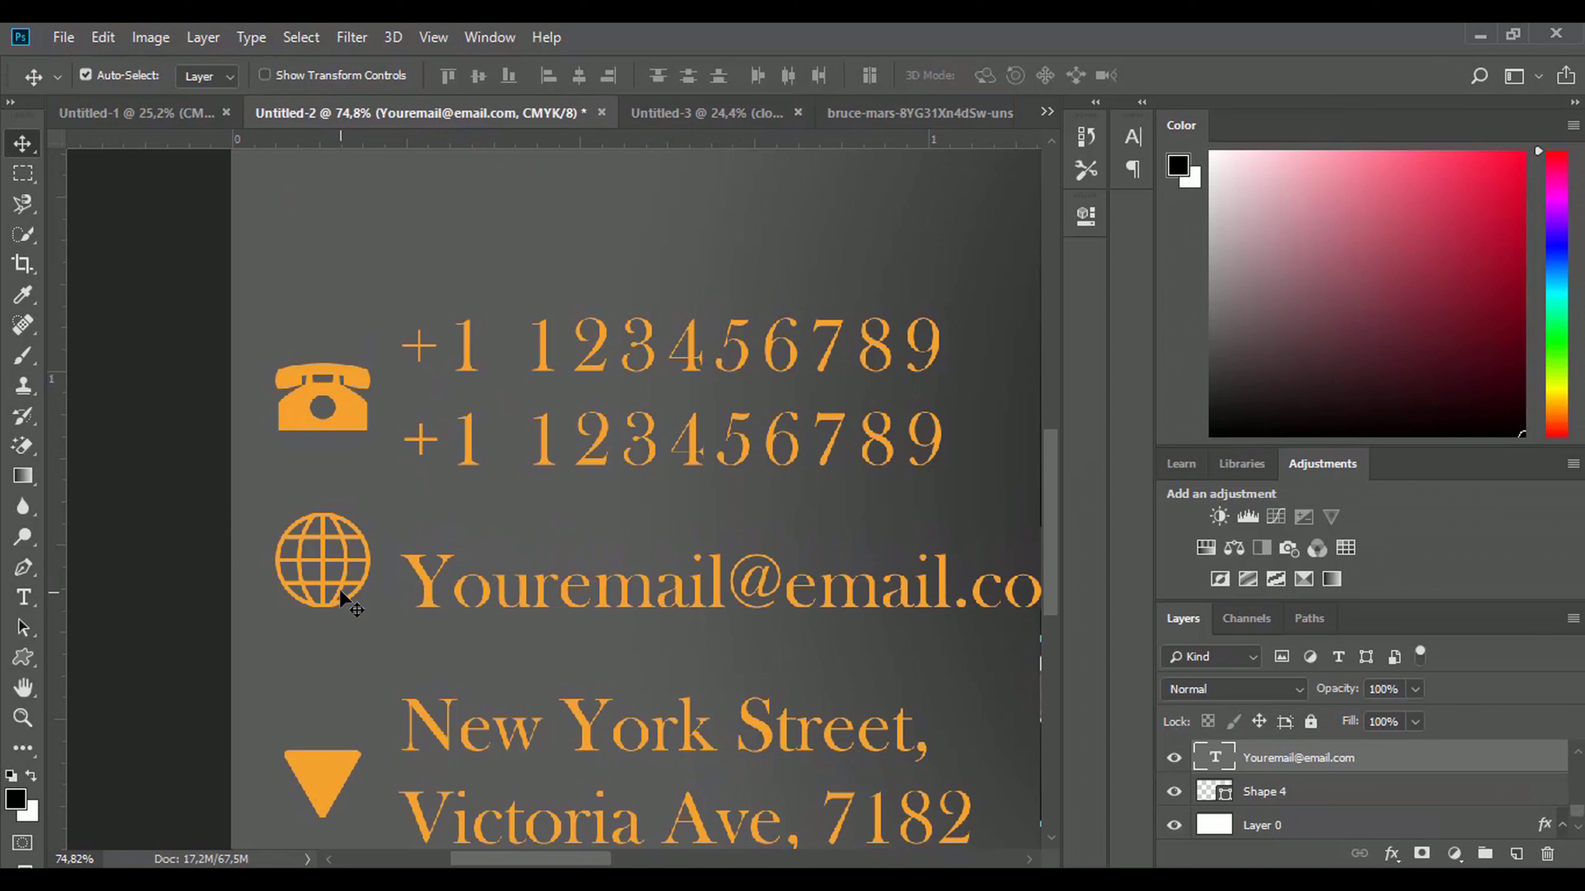
{"action": "left_click_drag", "start_coordinate": [323, 561], "coordinate": [323, 582]}
{"action": "left_click", "coordinate": [546, 674]}
Zoom out and centre the whole finished card front in view.
{"action": "scroll", "coordinate": [546, 673], "scroll_direction": "down", "scroll_amount": 2}
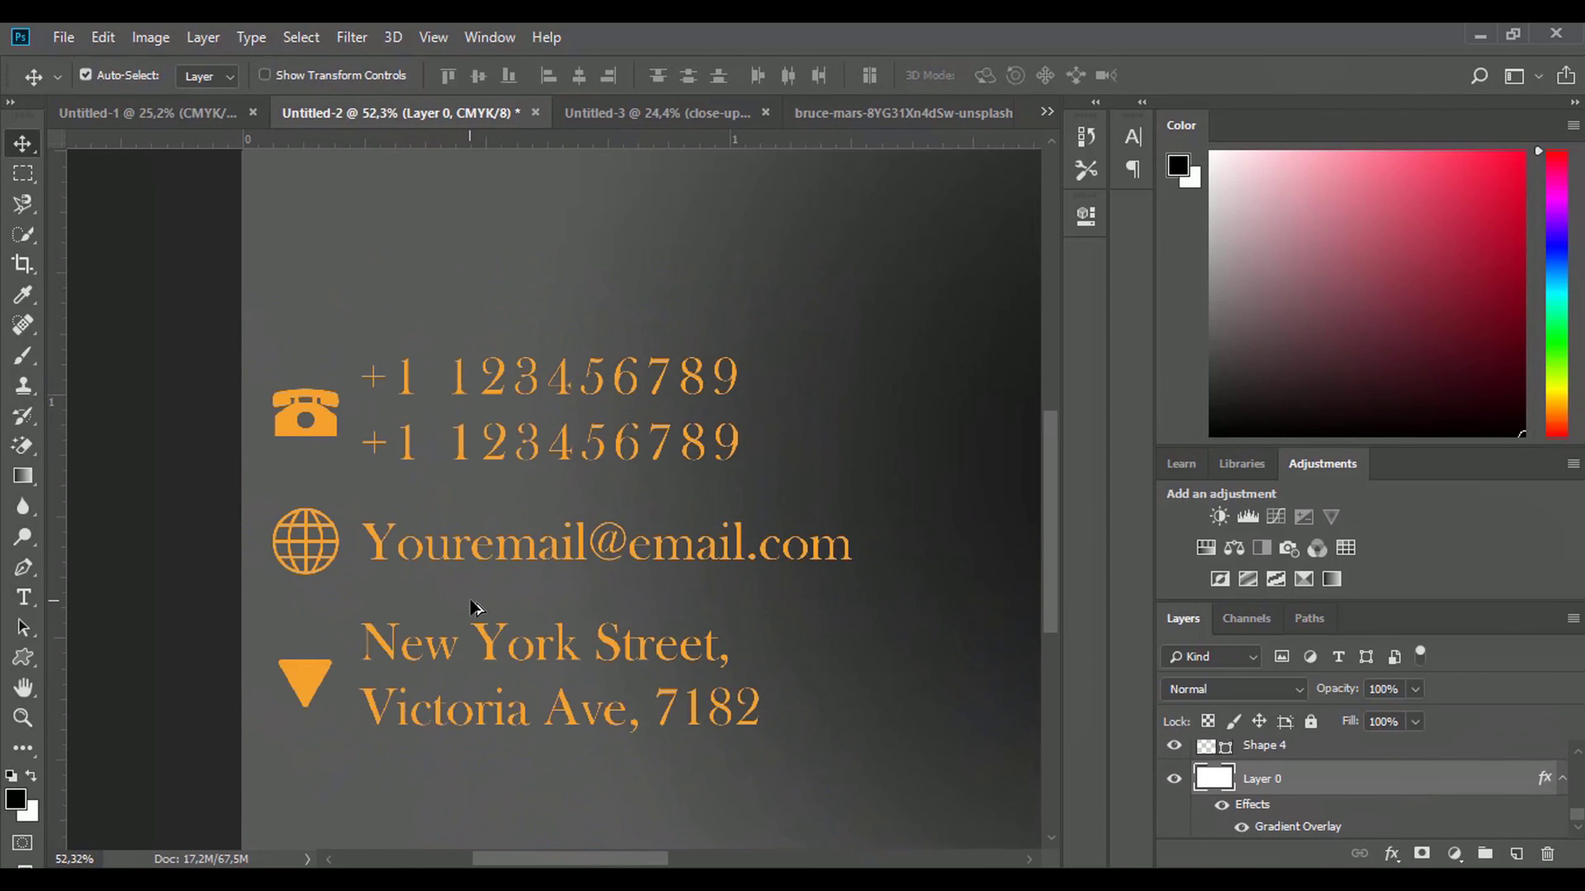
{"action": "scroll", "coordinate": [470, 608], "scroll_direction": "down", "scroll_amount": 2}
{"action": "left_click_drag", "start_coordinate": [591, 659], "coordinate": [502, 604]}
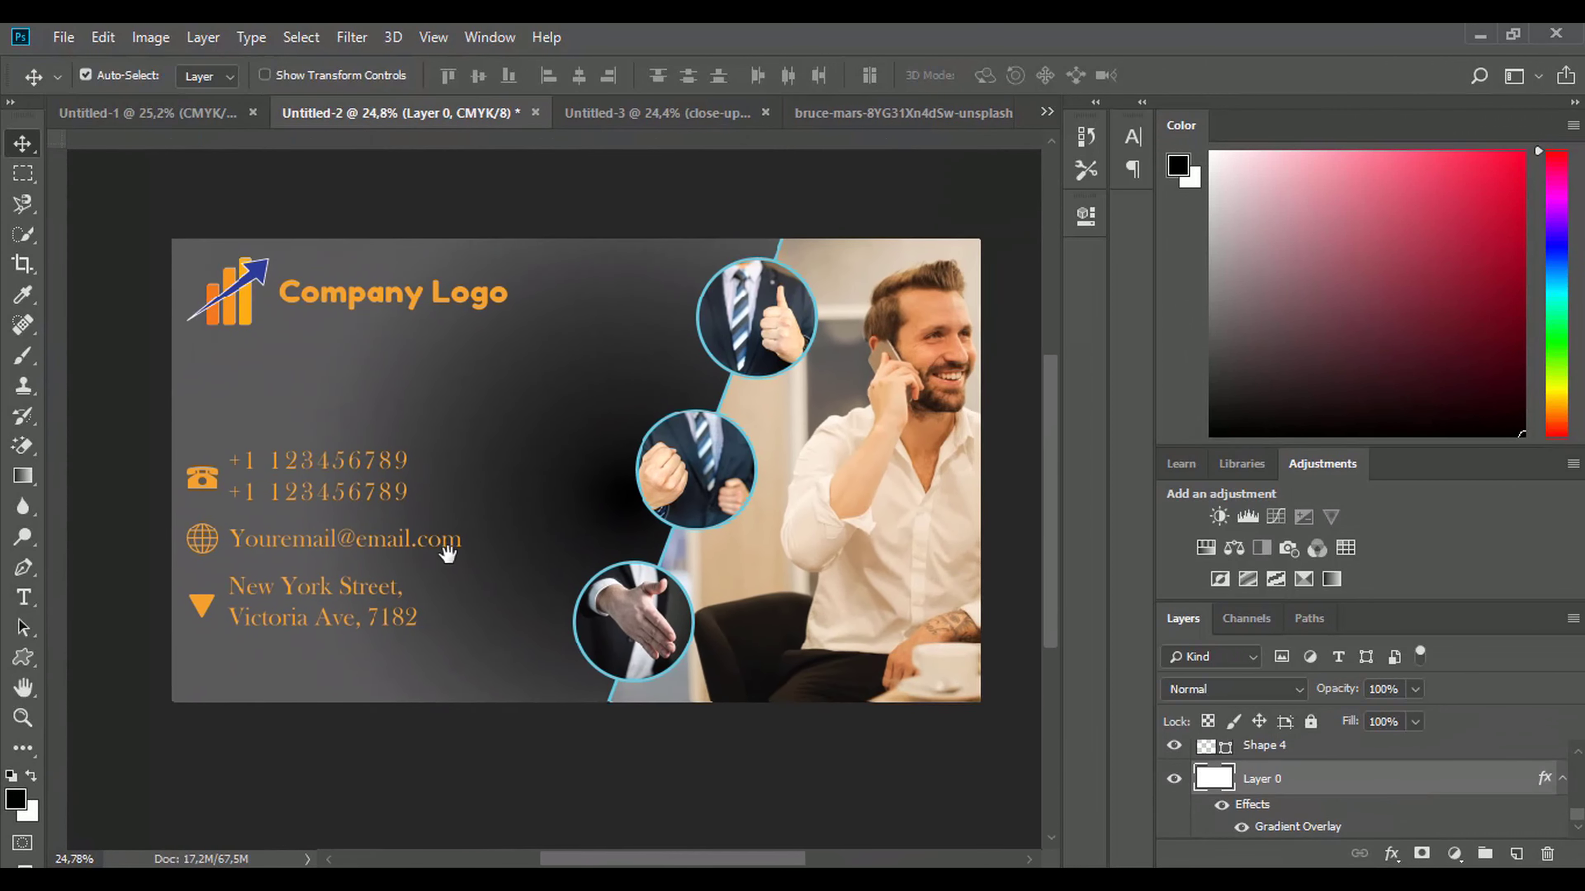
{"action": "key", "text": "ctrl+r"}
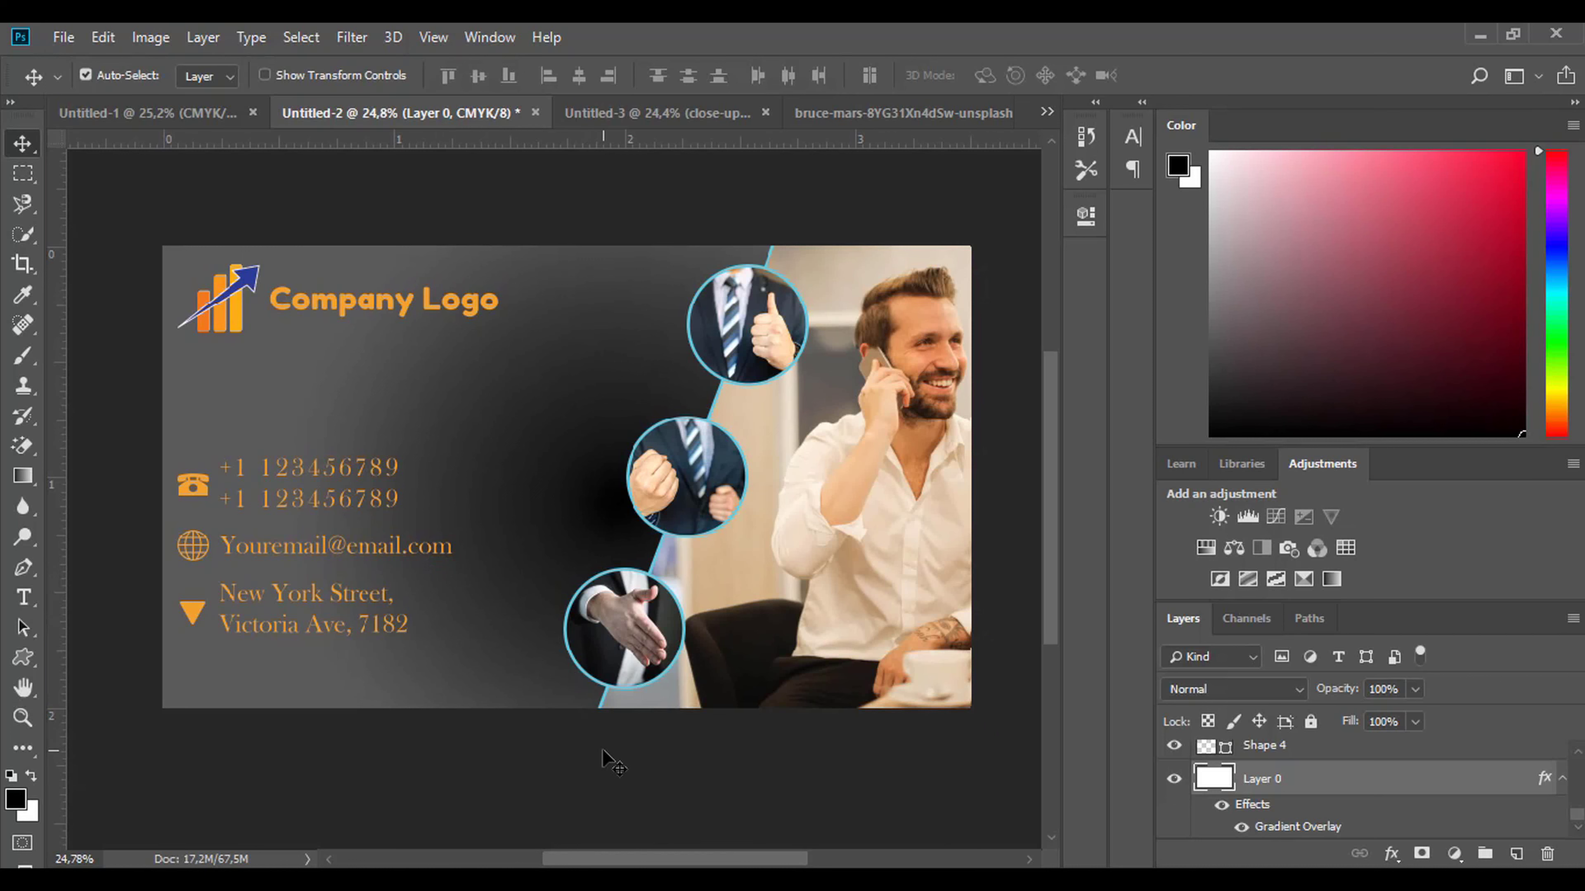